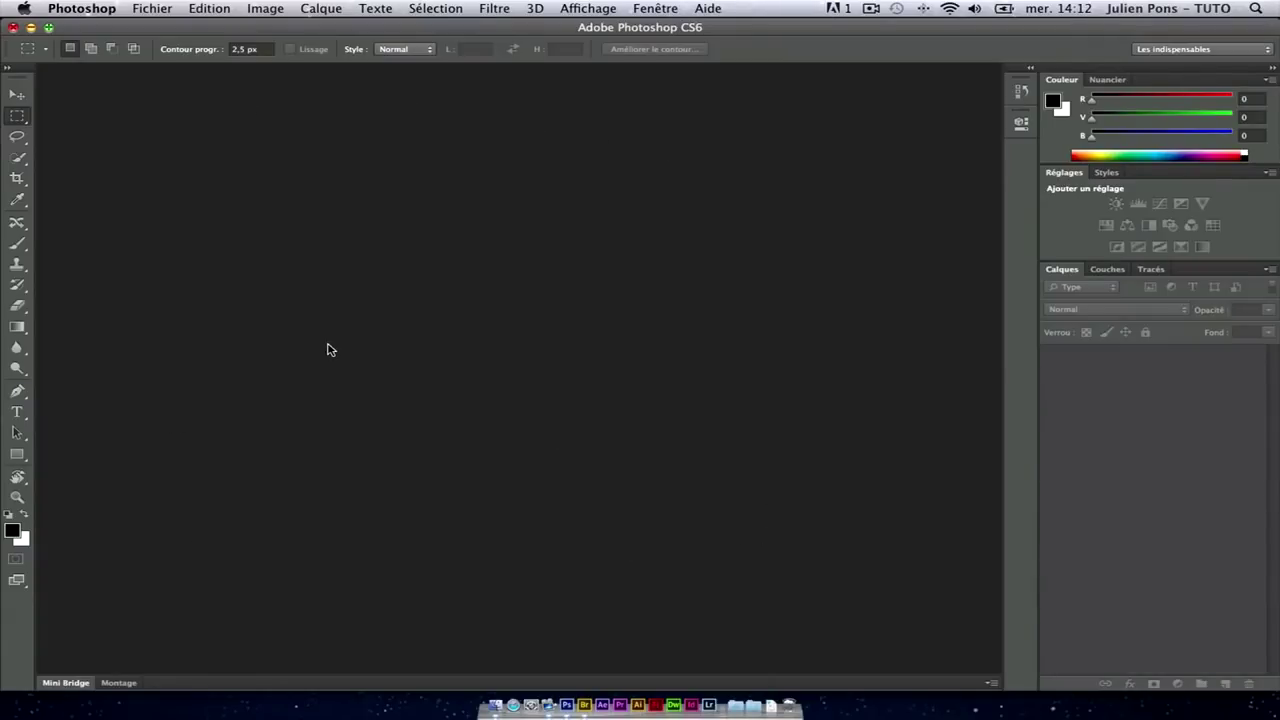
# - Create a new blank A4 document, 210 × 297 mm at 300 ppp
pyautogui.click(165, 9)
pyautogui.click(170, 28)
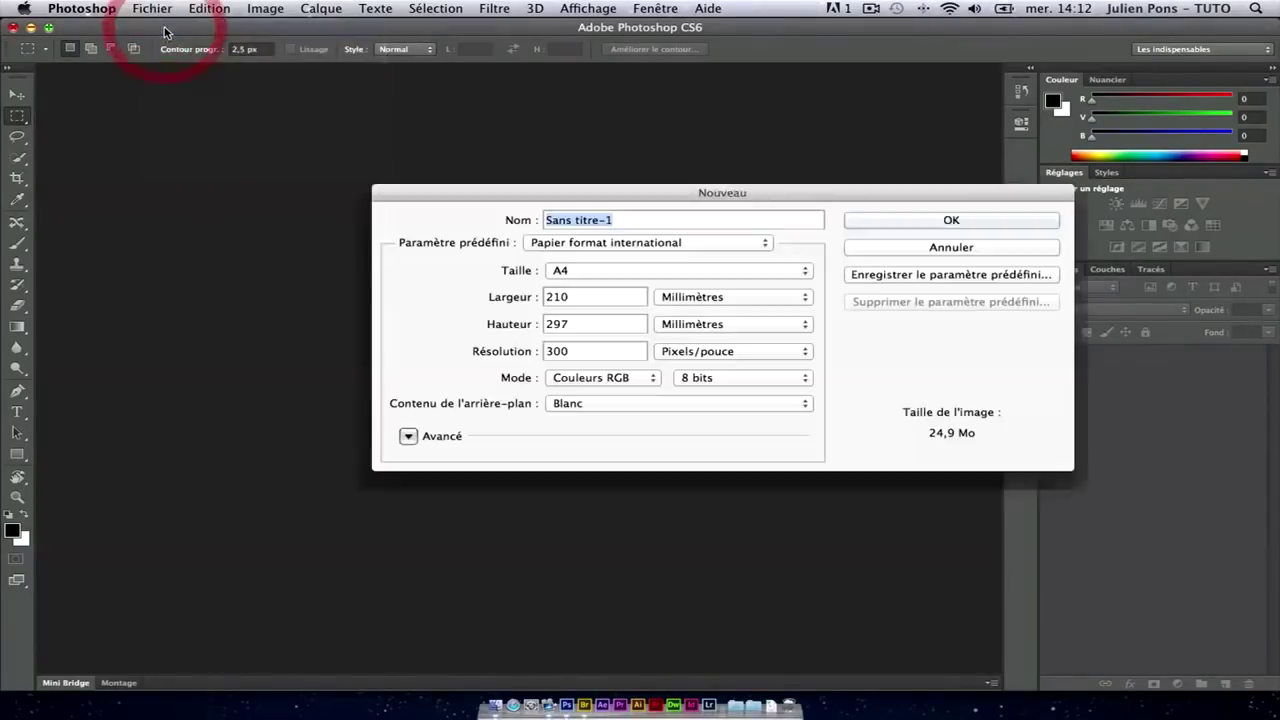
pyautogui.click(1006, 218)
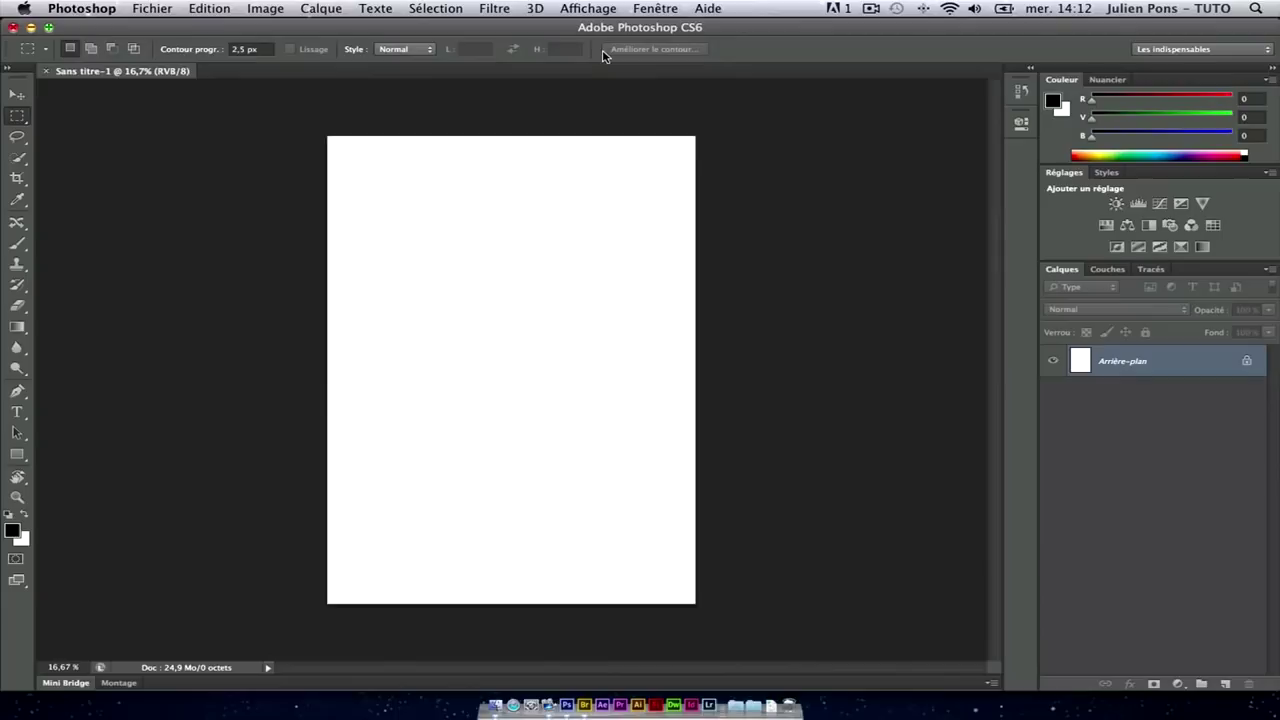
# - Try the Brush, Gradient, Dodge, Pen and Type tools, select Move, and expand Mini Bridge
pyautogui.click(14, 246)
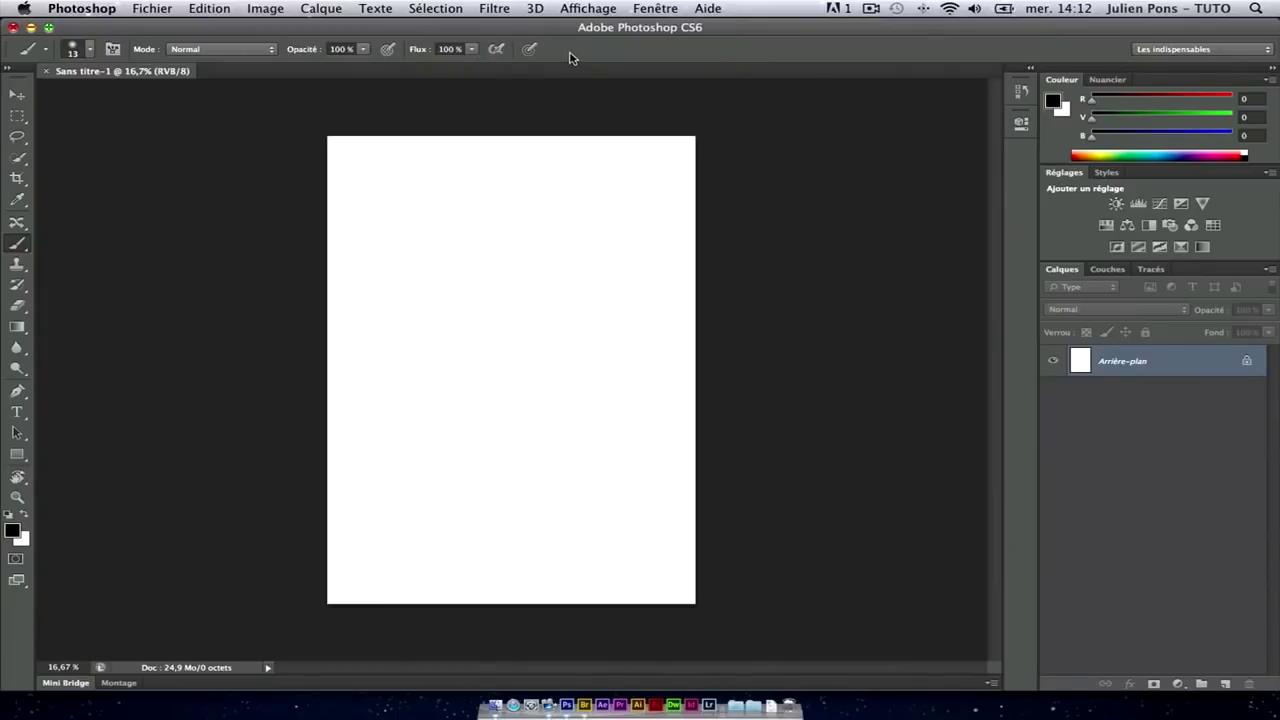
pyautogui.click(18, 327)
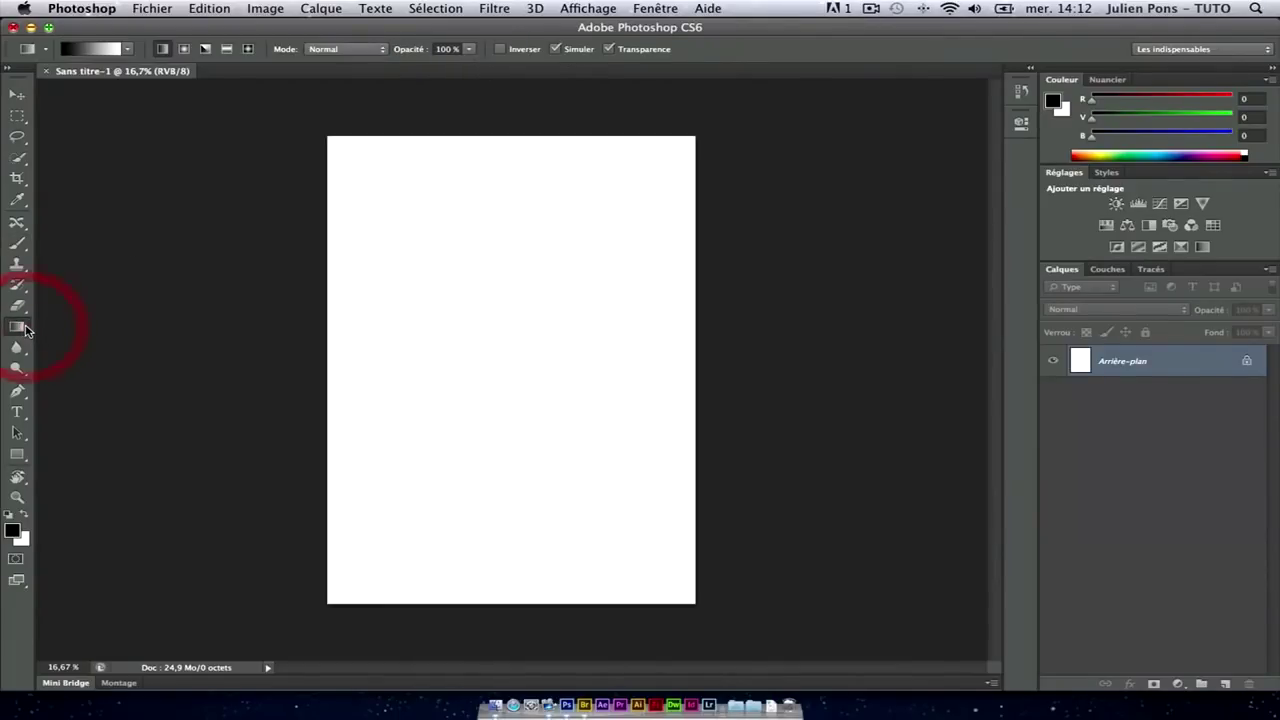
pyautogui.click(17, 368)
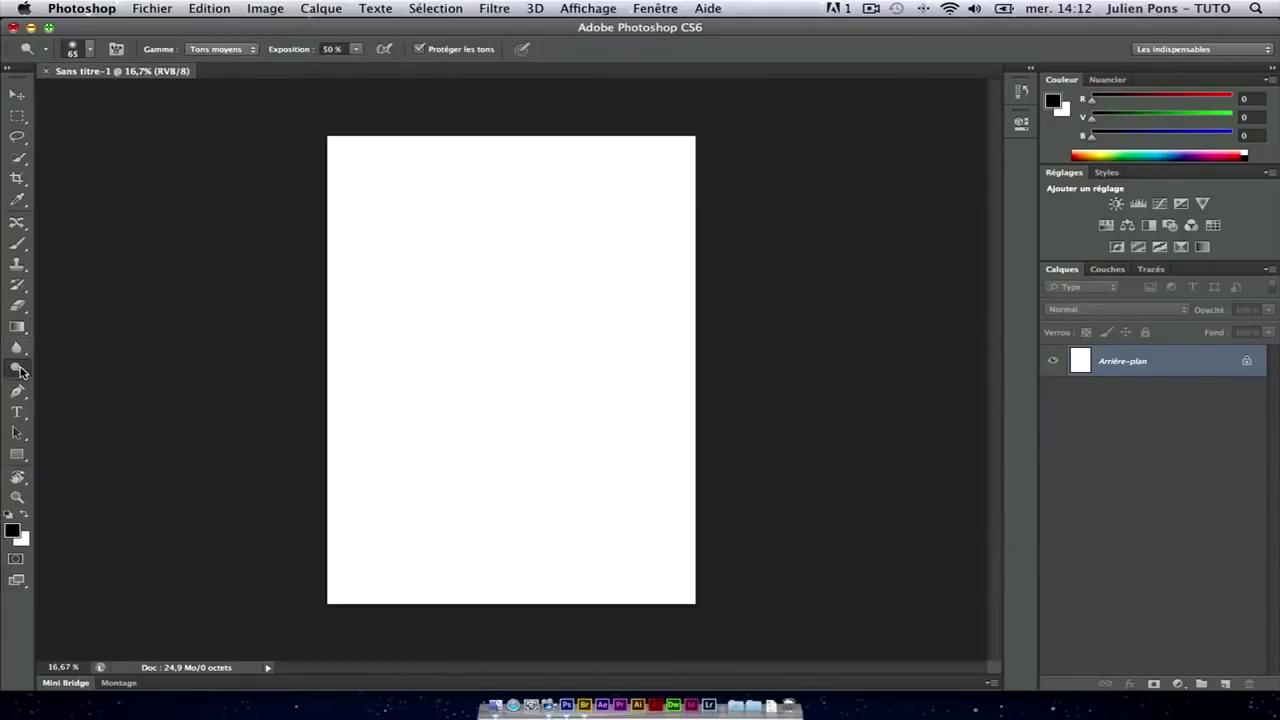
pyautogui.click(22, 372)
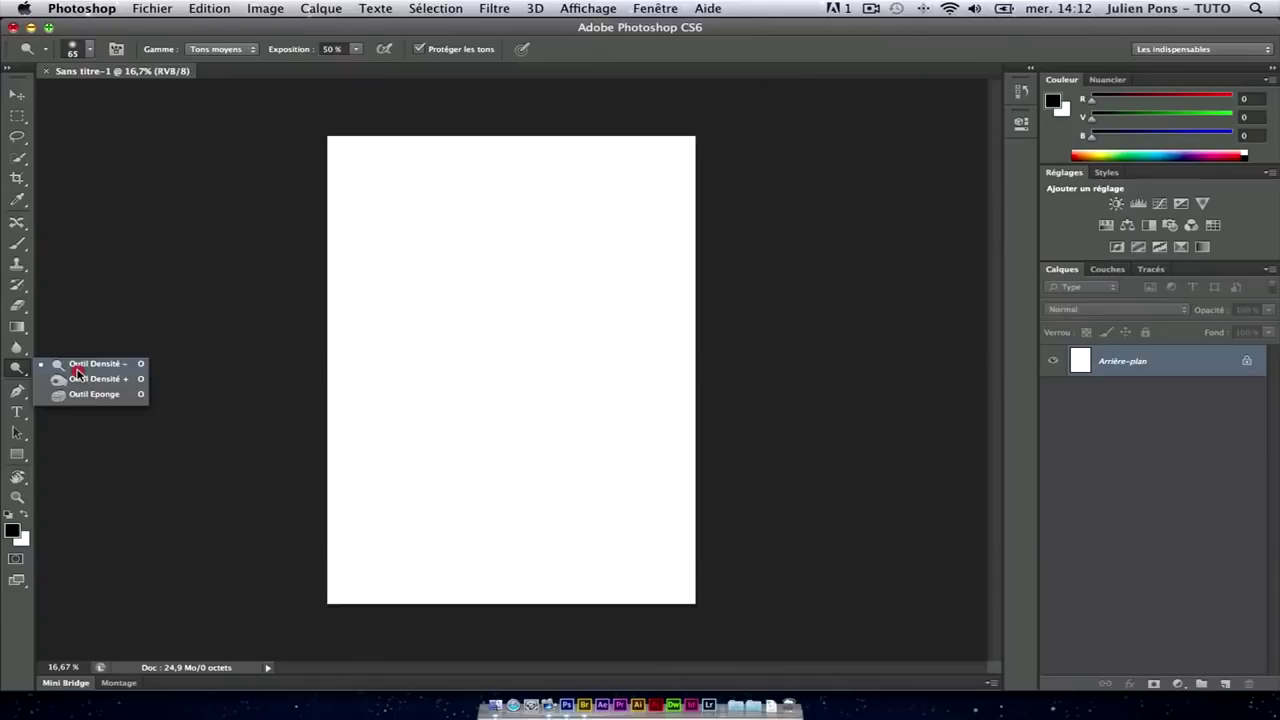
pyautogui.click(60, 364)
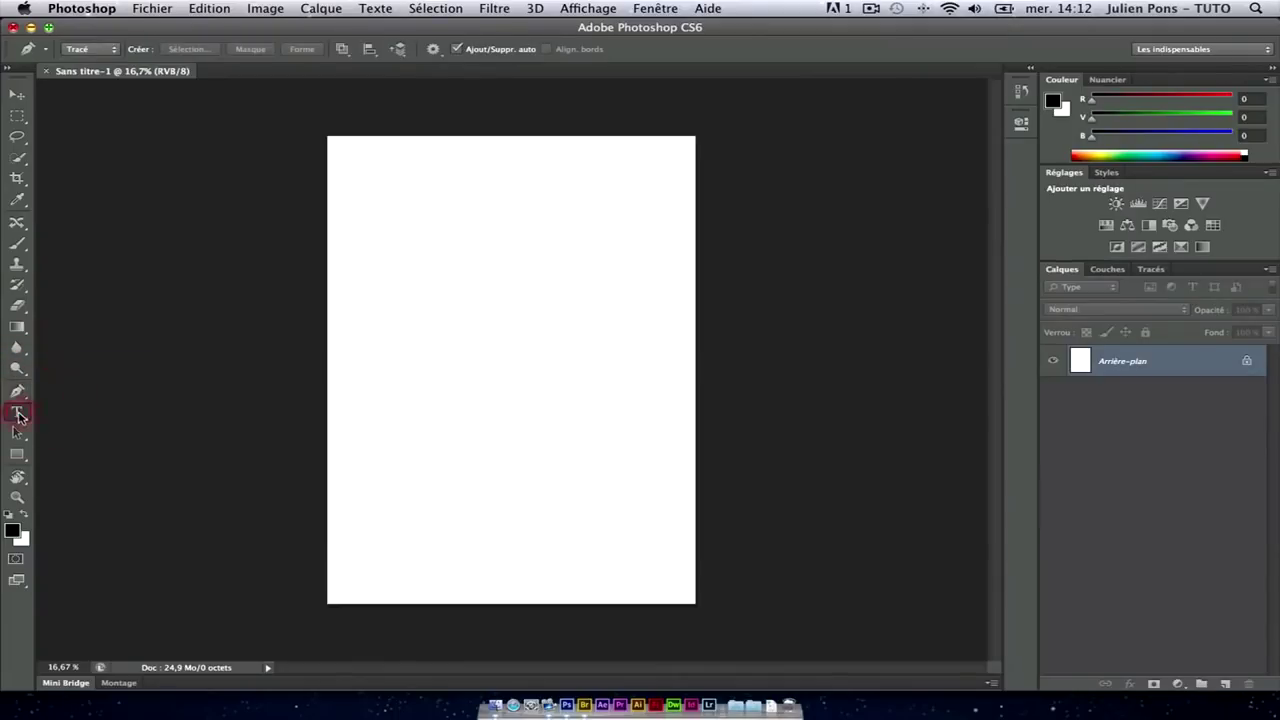
pyautogui.click(17, 411)
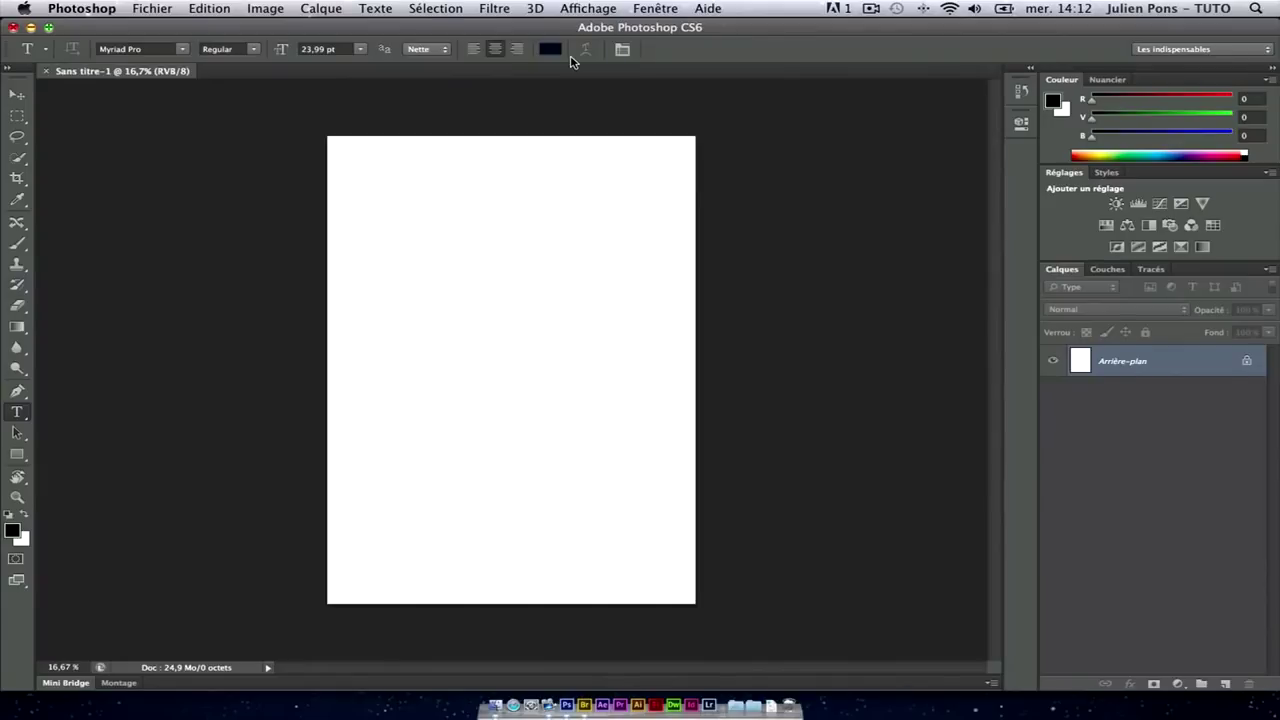
pyautogui.click(17, 94)
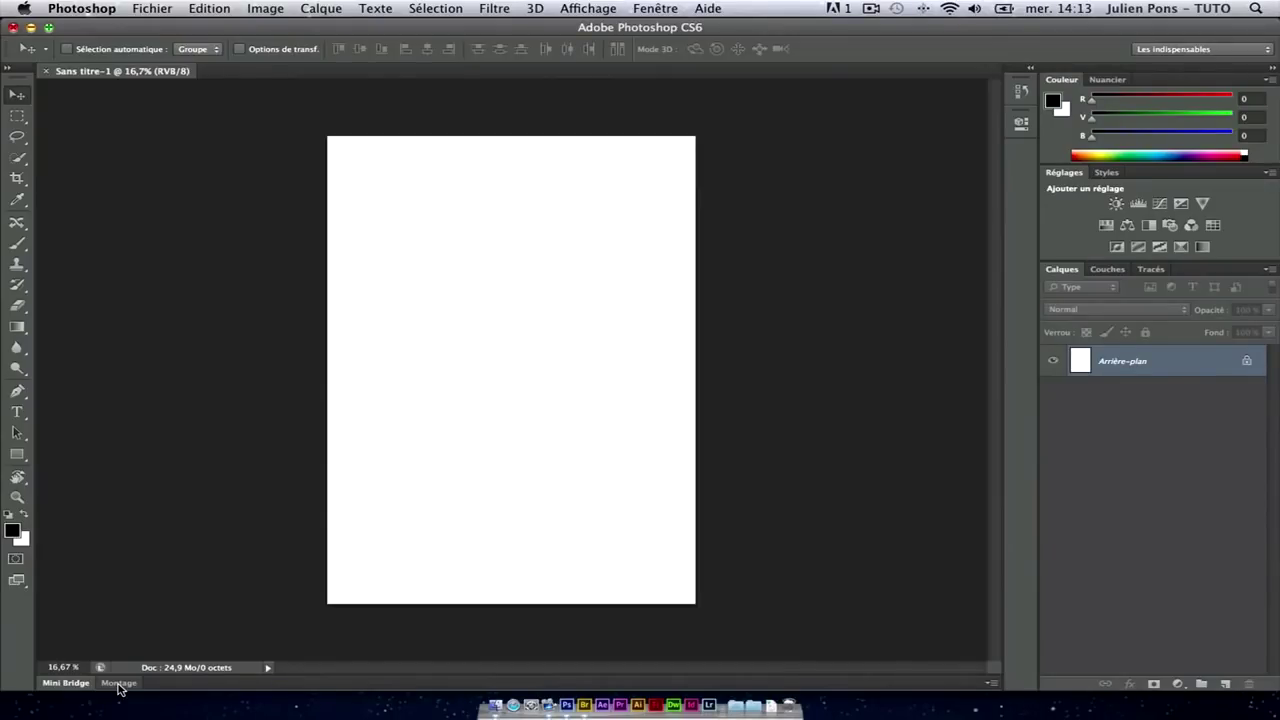
pyautogui.click(68, 684)
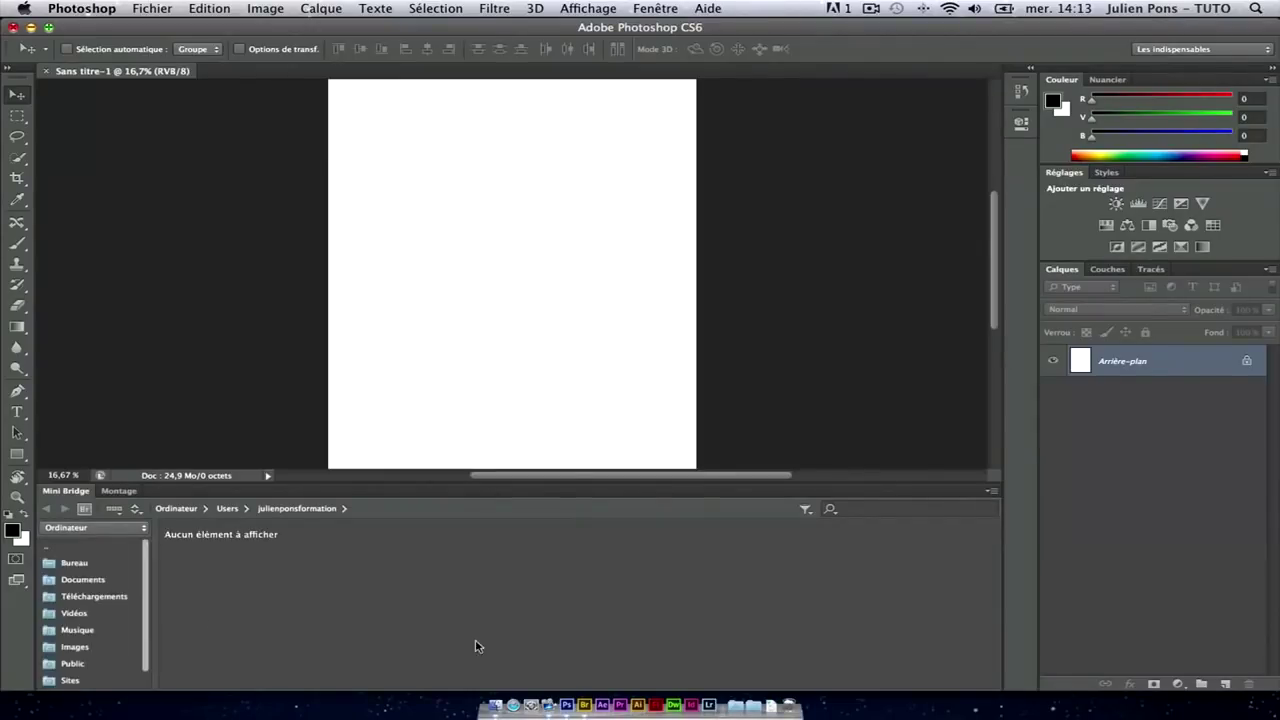
# - Launch Adobe Bridge from Mini Bridge, then switch back to Photoshop
pyautogui.click(585, 706)
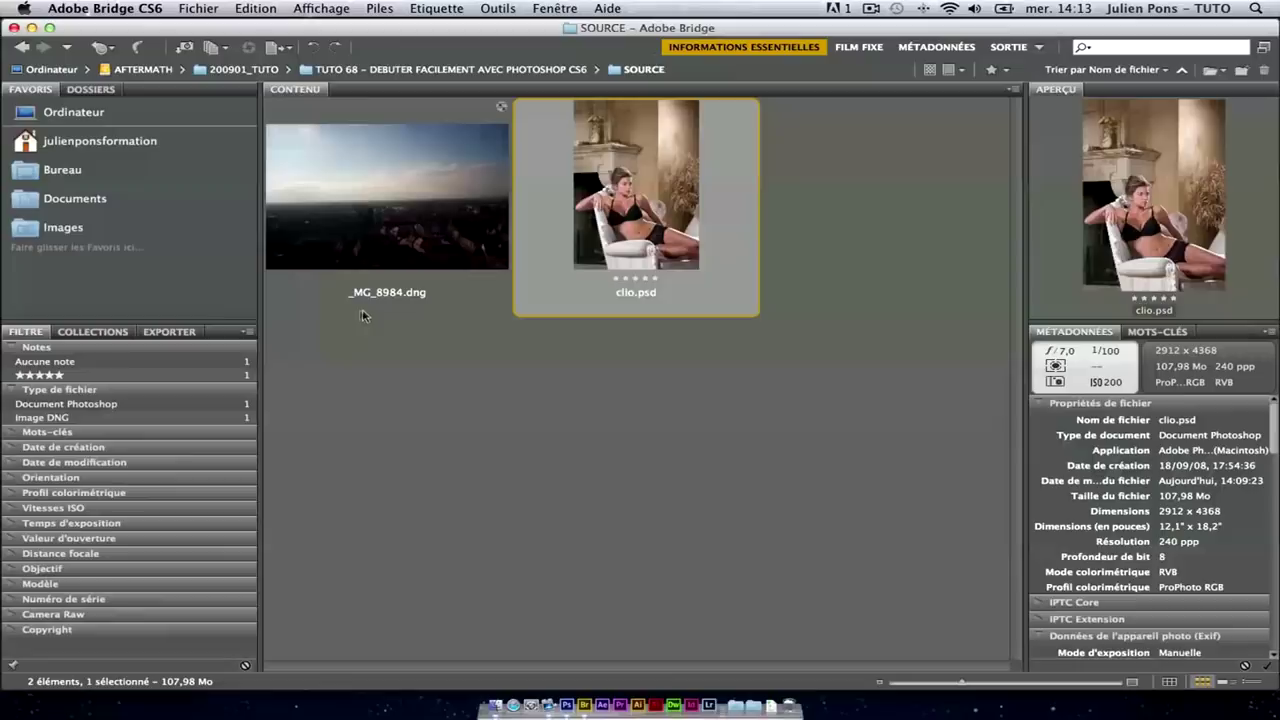
pyautogui.click(567, 706)
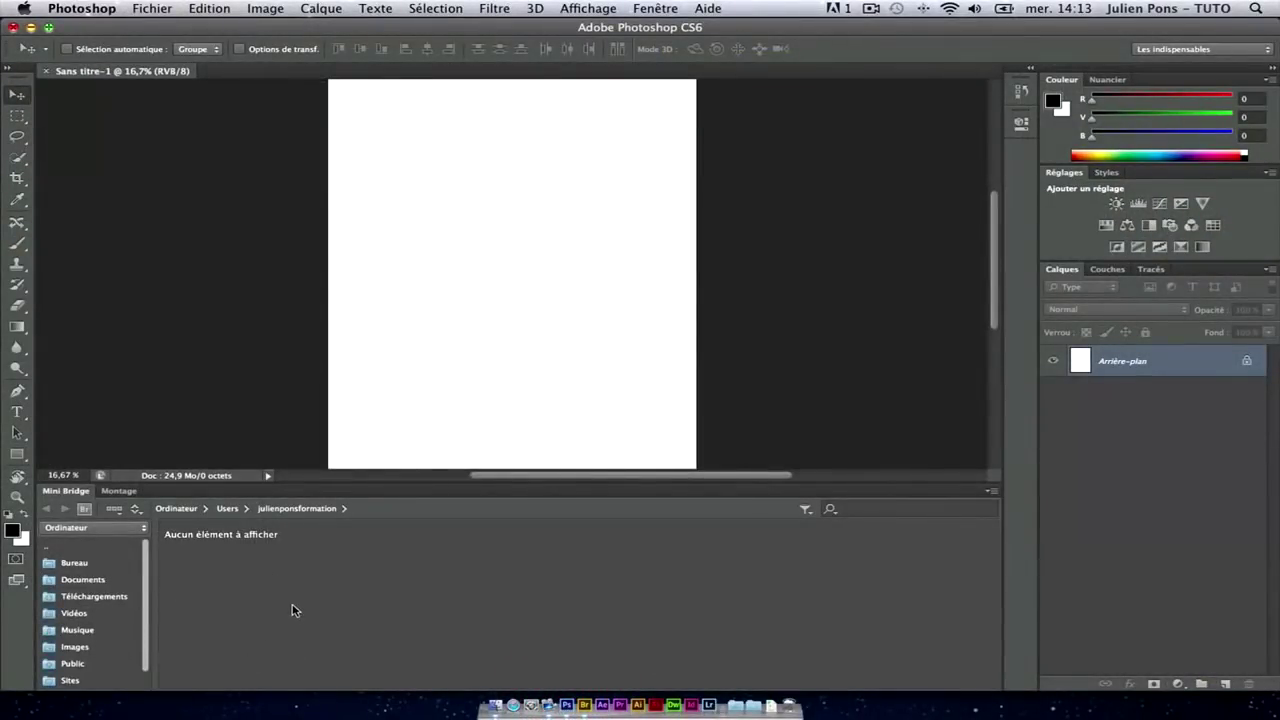
# - Switch the bottom panel to Montage and collapse it so the A4 page fills the workspace
pyautogui.click(119, 490)
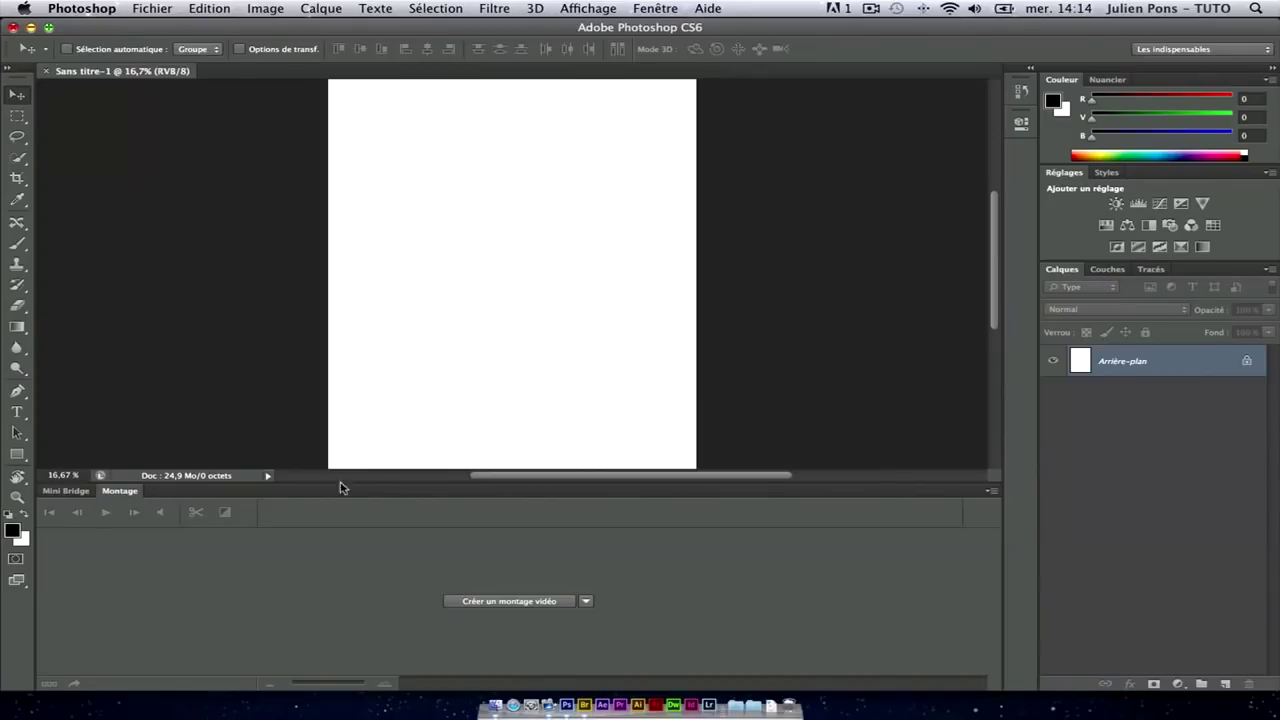
pyautogui.doubleClick(122, 491)
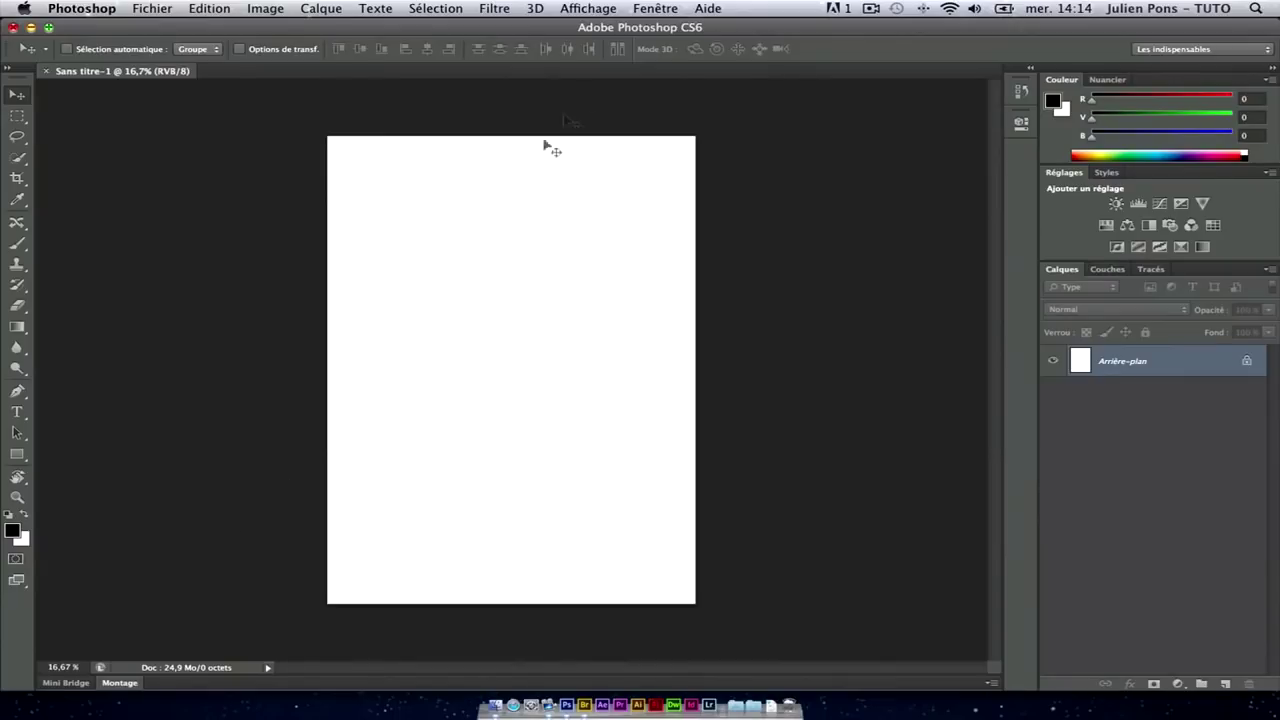
pyautogui.click(656, 8)
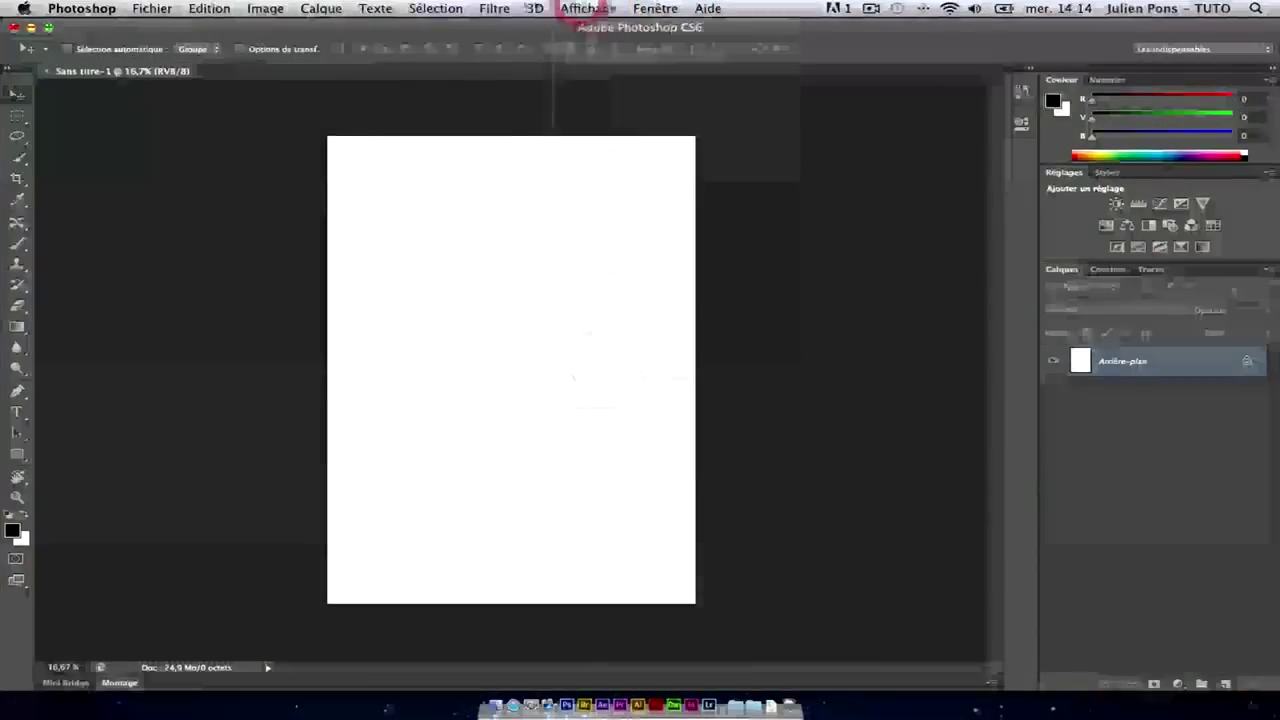
pyautogui.click(225, 9)
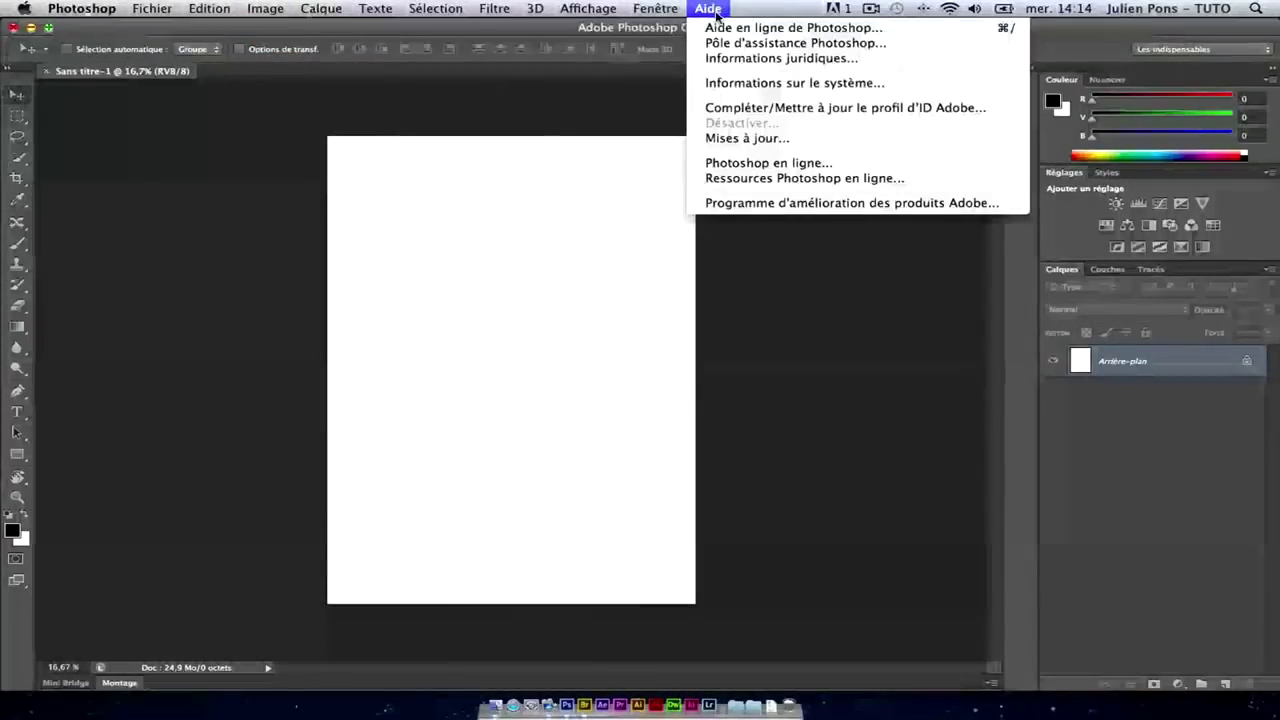
pyautogui.click(733, 47)
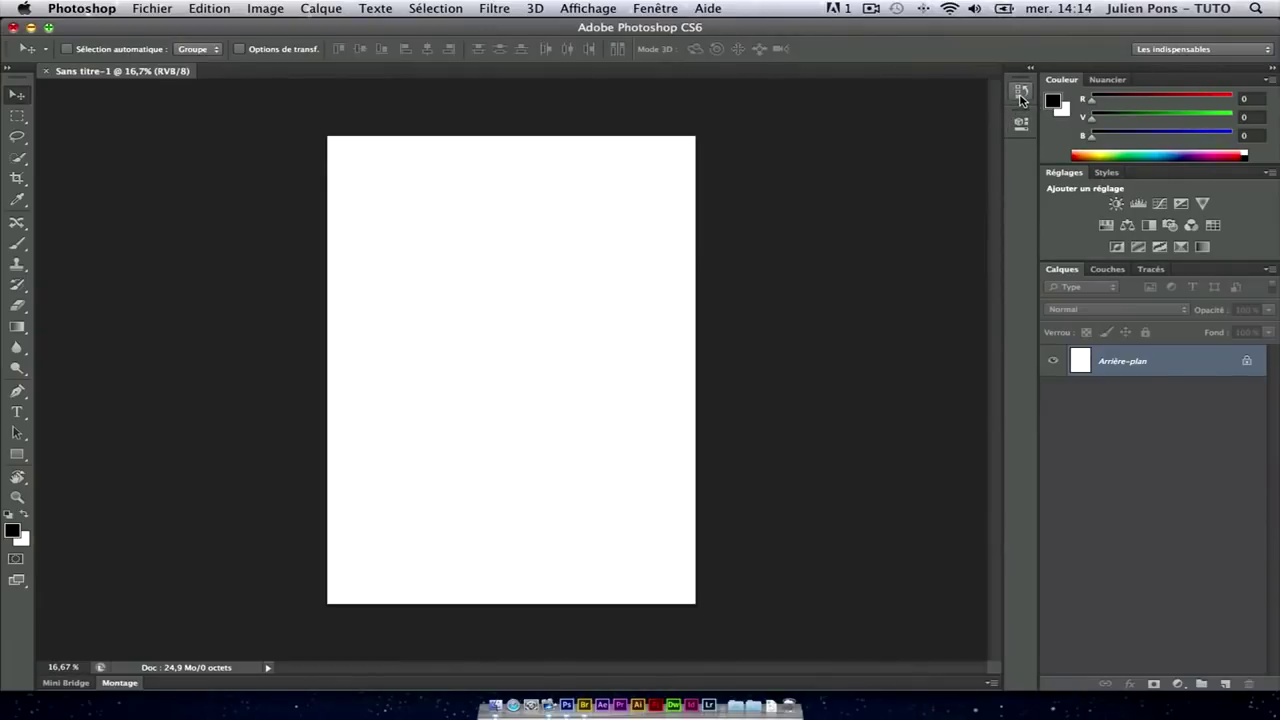
pyautogui.click(1022, 98)
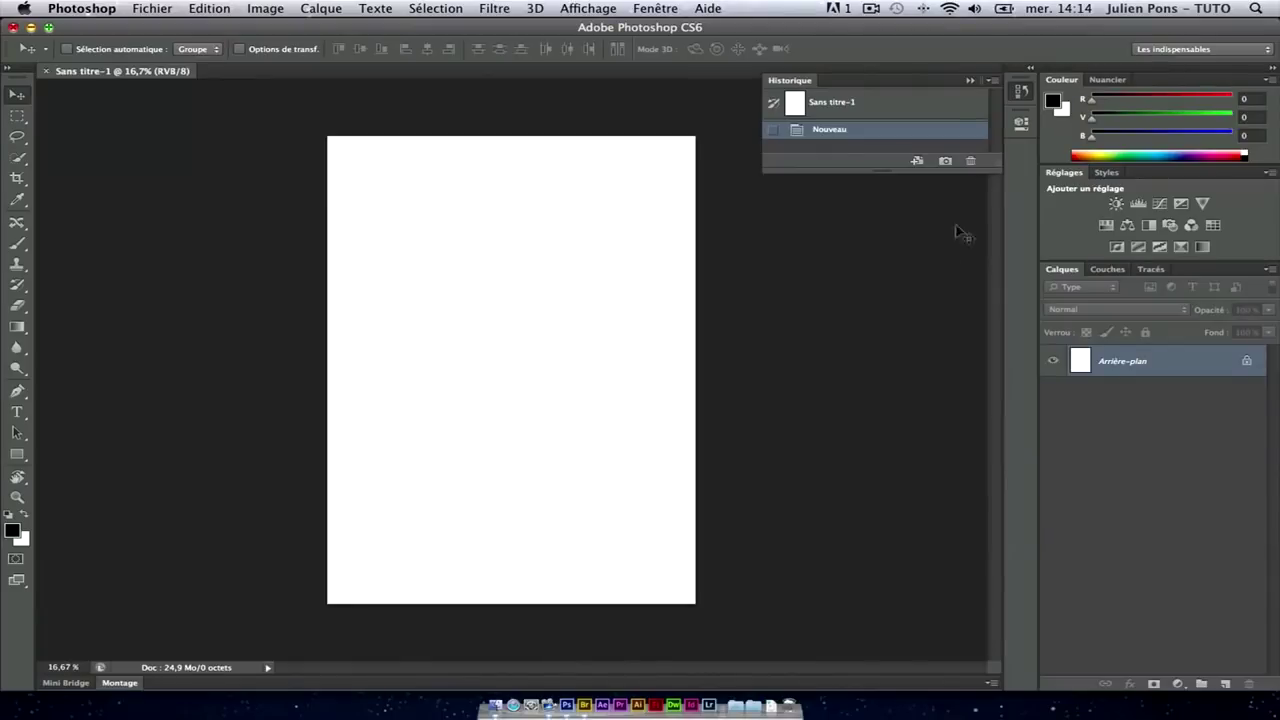
# - Show the Propriétés panel, reading Aucune propriété
pyautogui.click(1021, 122)
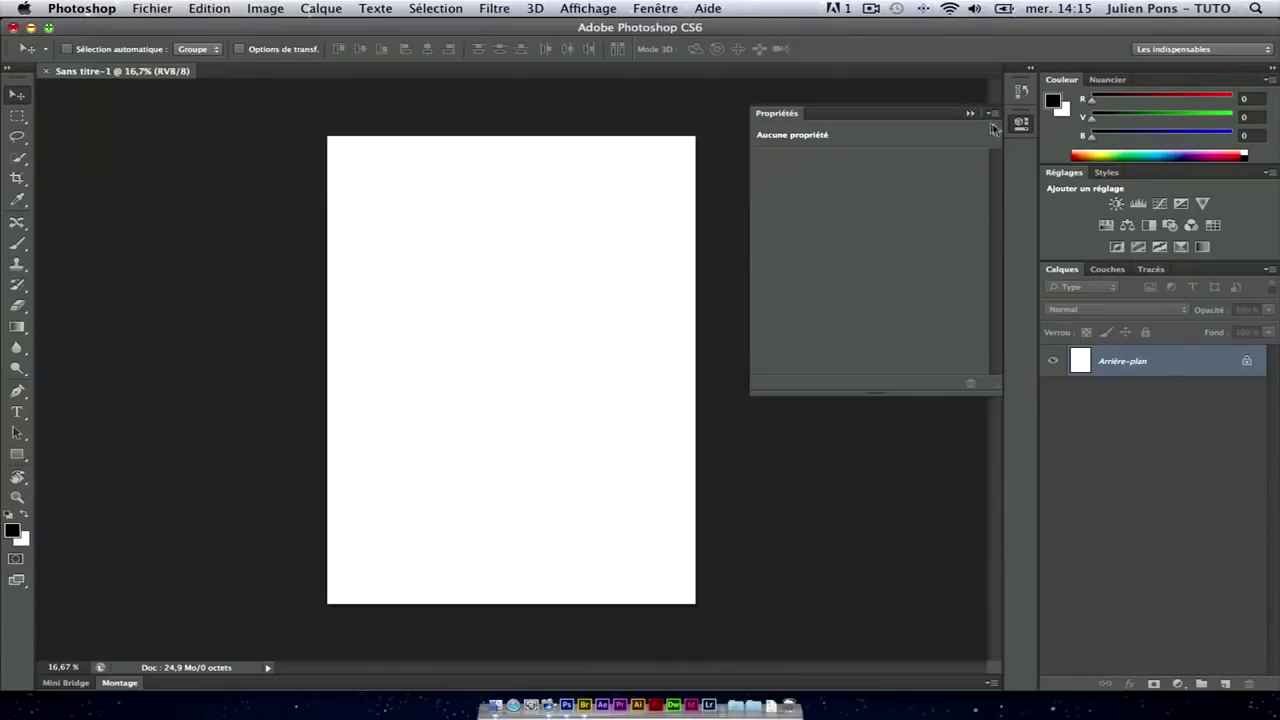
# - Dock the Propriétés panel as a tab between Réglages and Styles
pyautogui.click(1017, 127)
pyautogui.click(1016, 132)
pyautogui.moveTo(787, 117)
pyautogui.mouseDown()
pyautogui.moveTo(754, 117)
pyautogui.moveTo(543, 225)
pyautogui.moveTo(586, 126)
pyautogui.moveTo(785, 119)
pyautogui.moveTo(600, 109)
pyautogui.moveTo(829, 131)
pyautogui.moveTo(643, 114)
pyautogui.moveTo(1007, 199)
pyautogui.moveTo(1075, 170)
pyautogui.mouseUp()
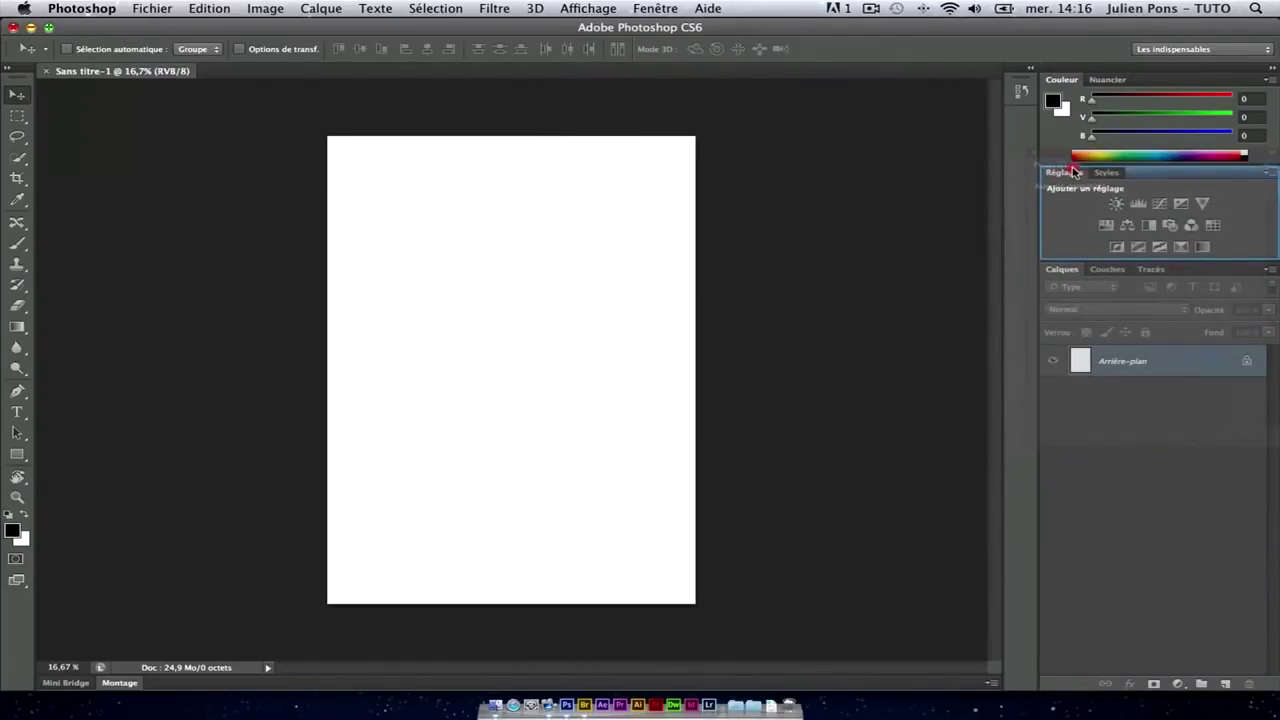
pyautogui.moveTo(1075, 170)
pyautogui.mouseDown()
pyautogui.moveTo(945, 163)
pyautogui.moveTo(1066, 168)
pyautogui.moveTo(1077, 182)
pyautogui.mouseUp()
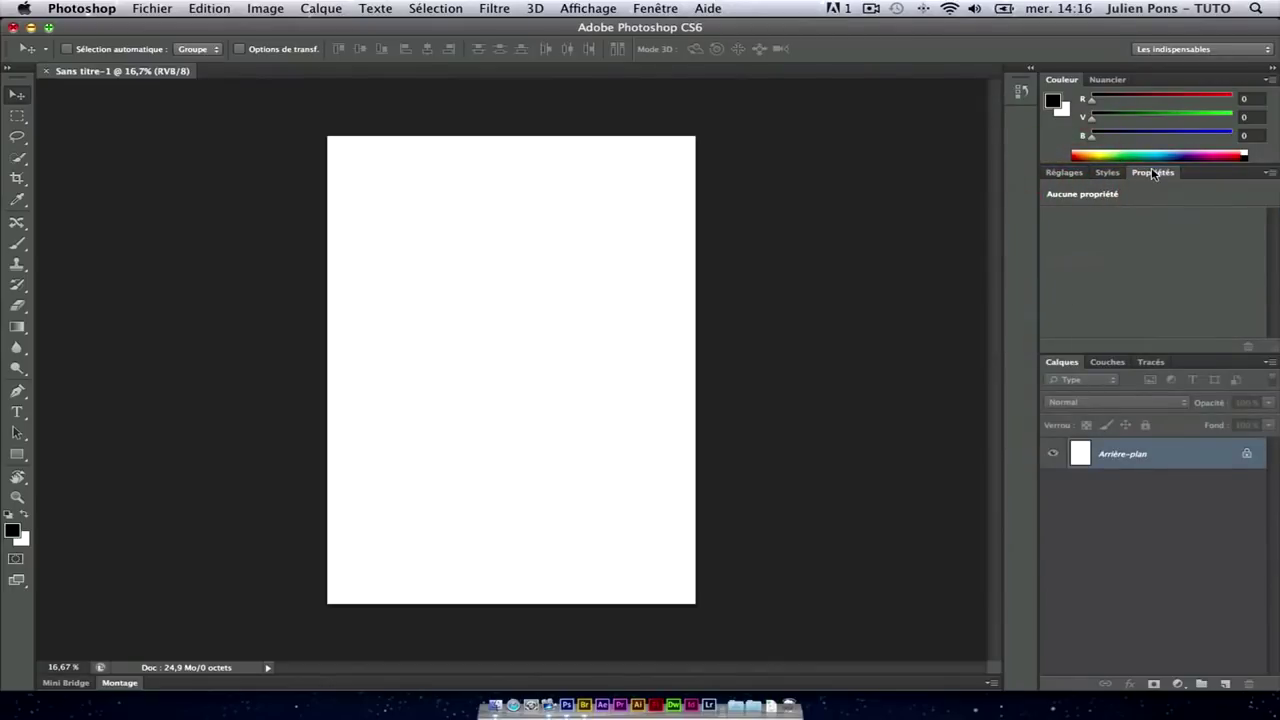
pyautogui.moveTo(1153, 174); pyautogui.dragTo(1110, 172)
pyautogui.click(1063, 172)
pyautogui.click(1115, 173)
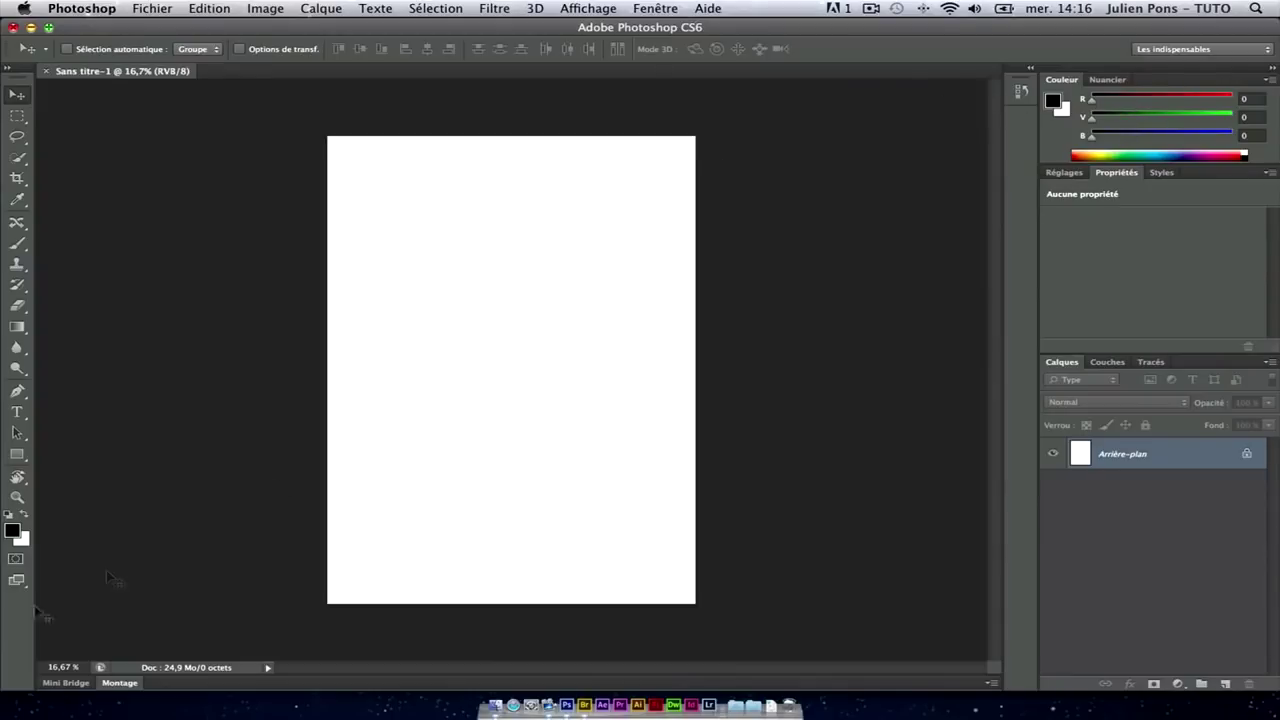
# - Preview and cancel the foreground colour picker, toggle the Couleur panel, and show the Fenêtre list
pyautogui.click(14, 532)
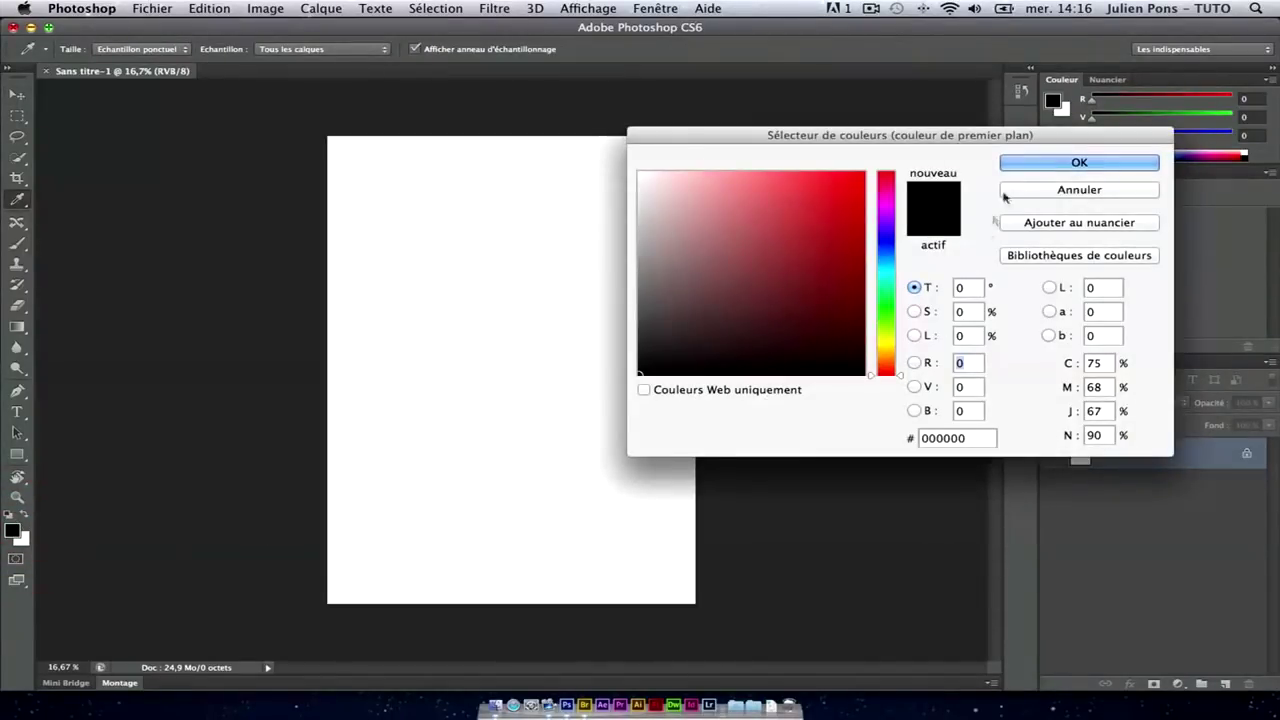
pyautogui.moveTo(996, 131); pyautogui.dragTo(712, 167)
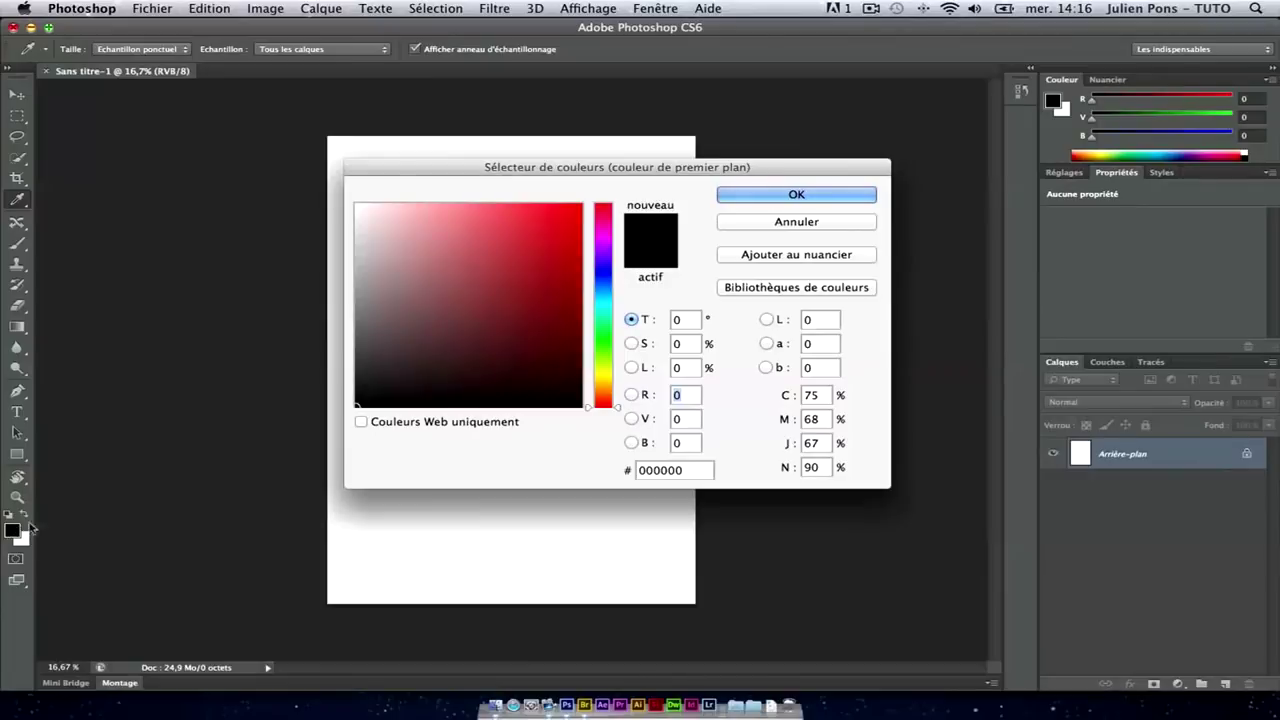
pyautogui.click(860, 221)
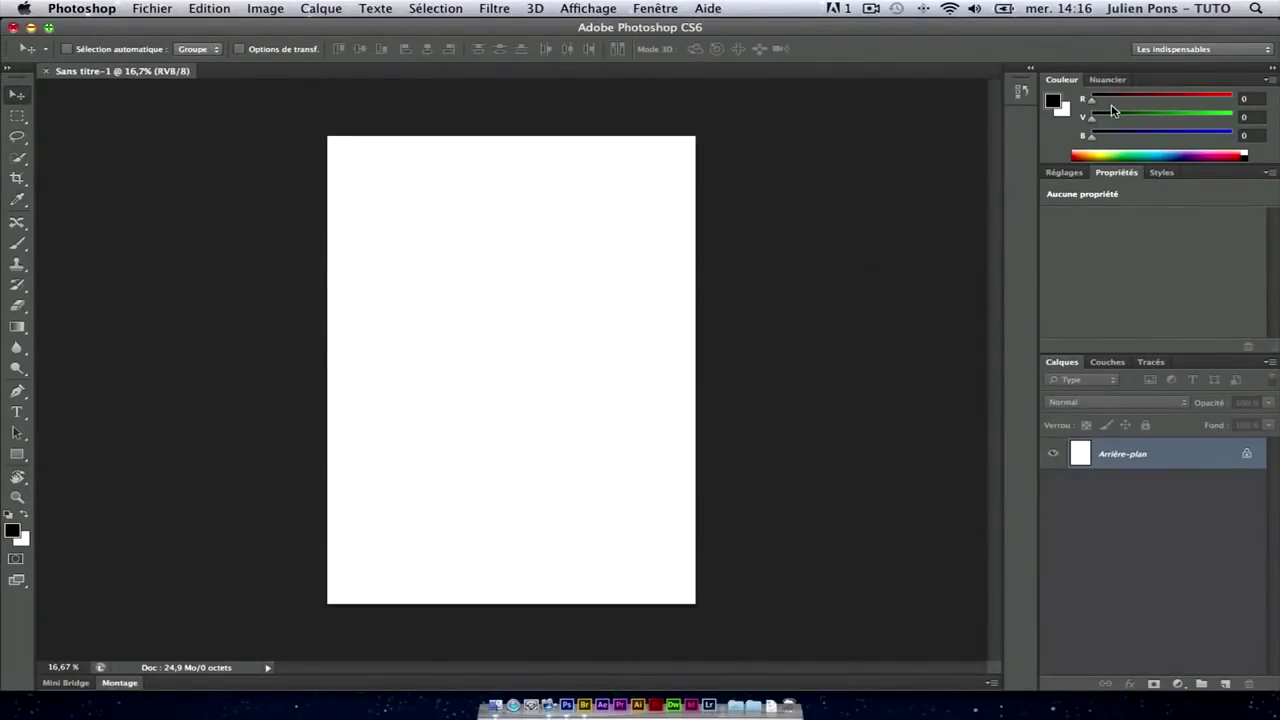
pyautogui.doubleClick(1062, 80)
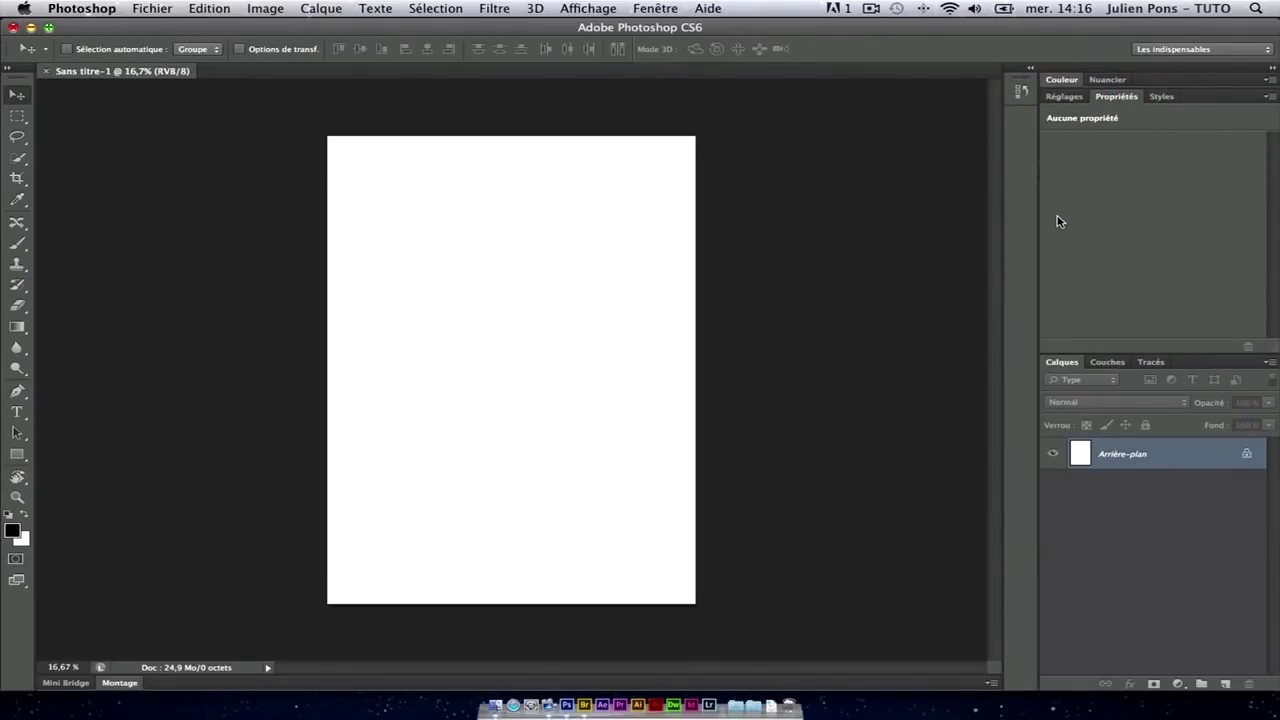
pyautogui.doubleClick(1062, 80)
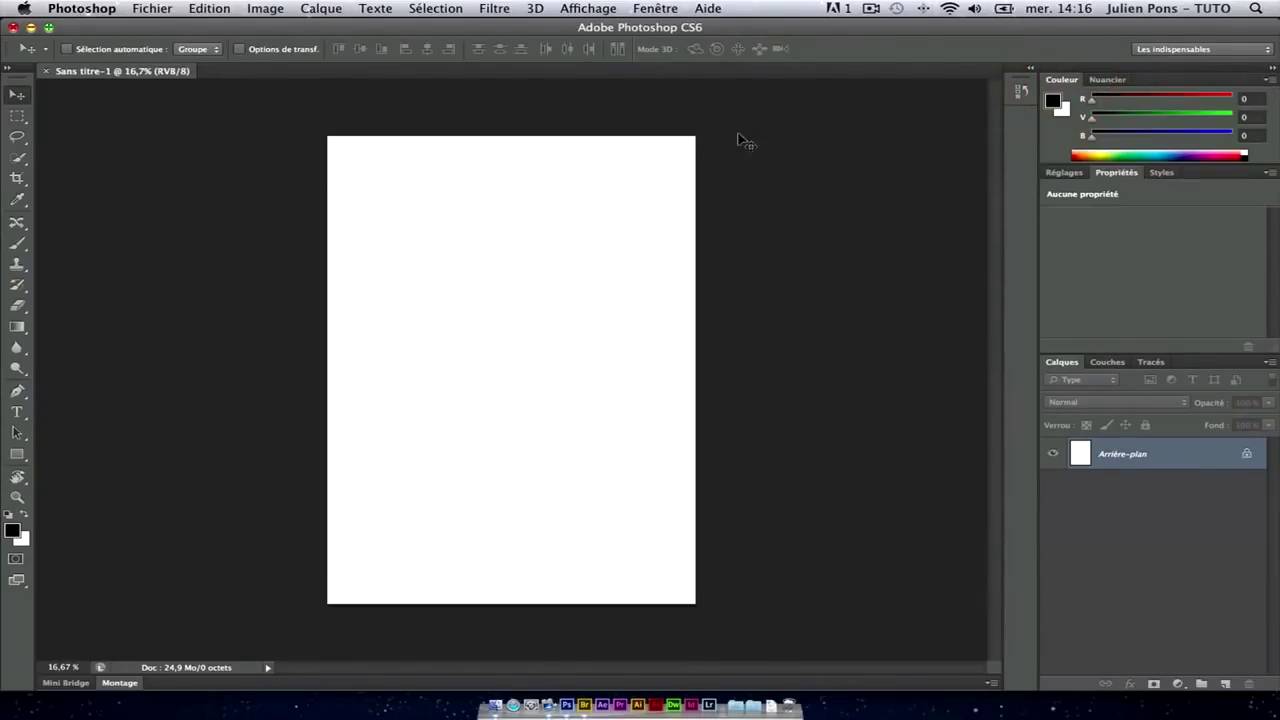
pyautogui.click(655, 9)
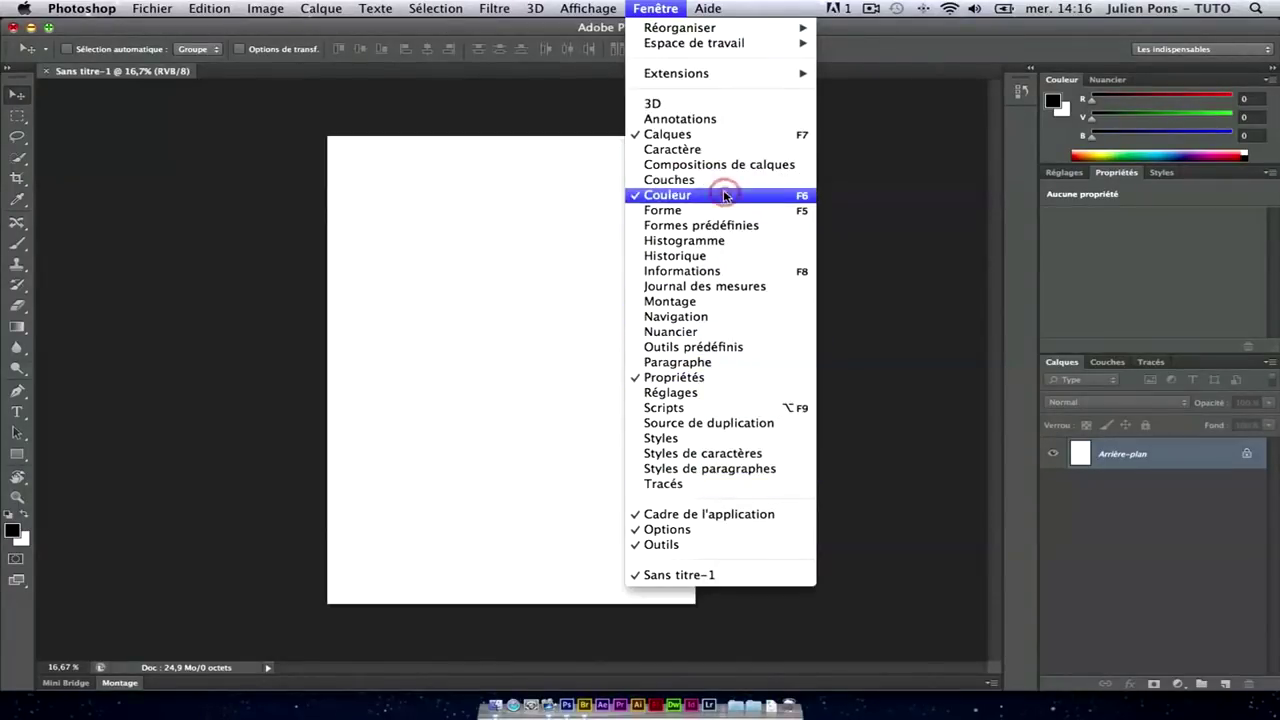
# - Hide the Couleur panel and dock Historique at the top of the right dock
pyautogui.click(660, 195)
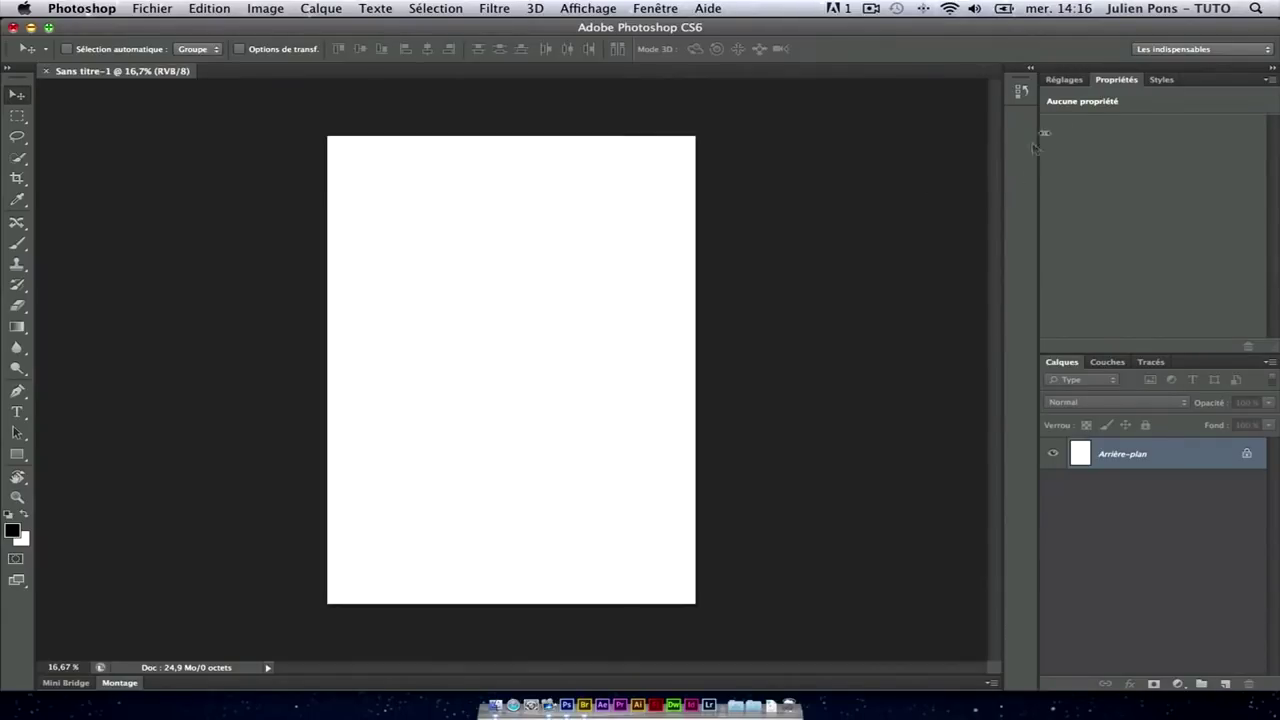
pyautogui.click(1020, 90)
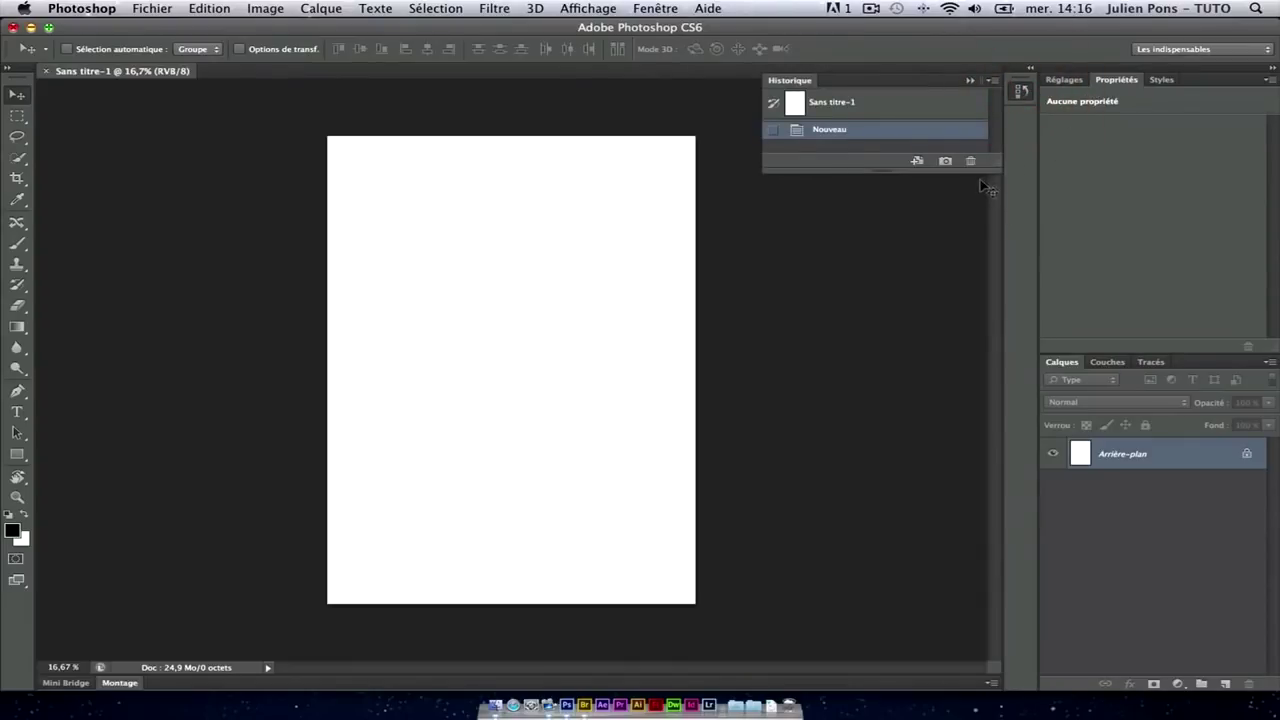
pyautogui.moveTo(807, 84); pyautogui.dragTo(620, 149)
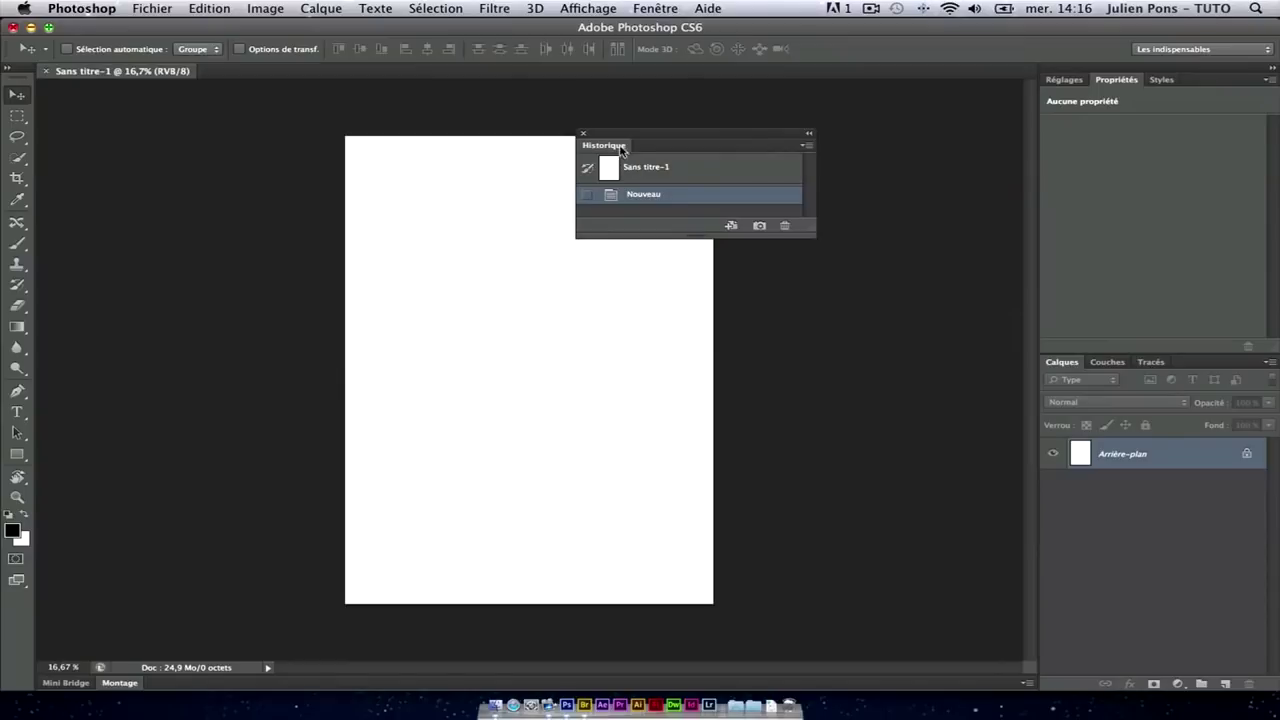
pyautogui.moveTo(622, 148); pyautogui.dragTo(1074, 78)
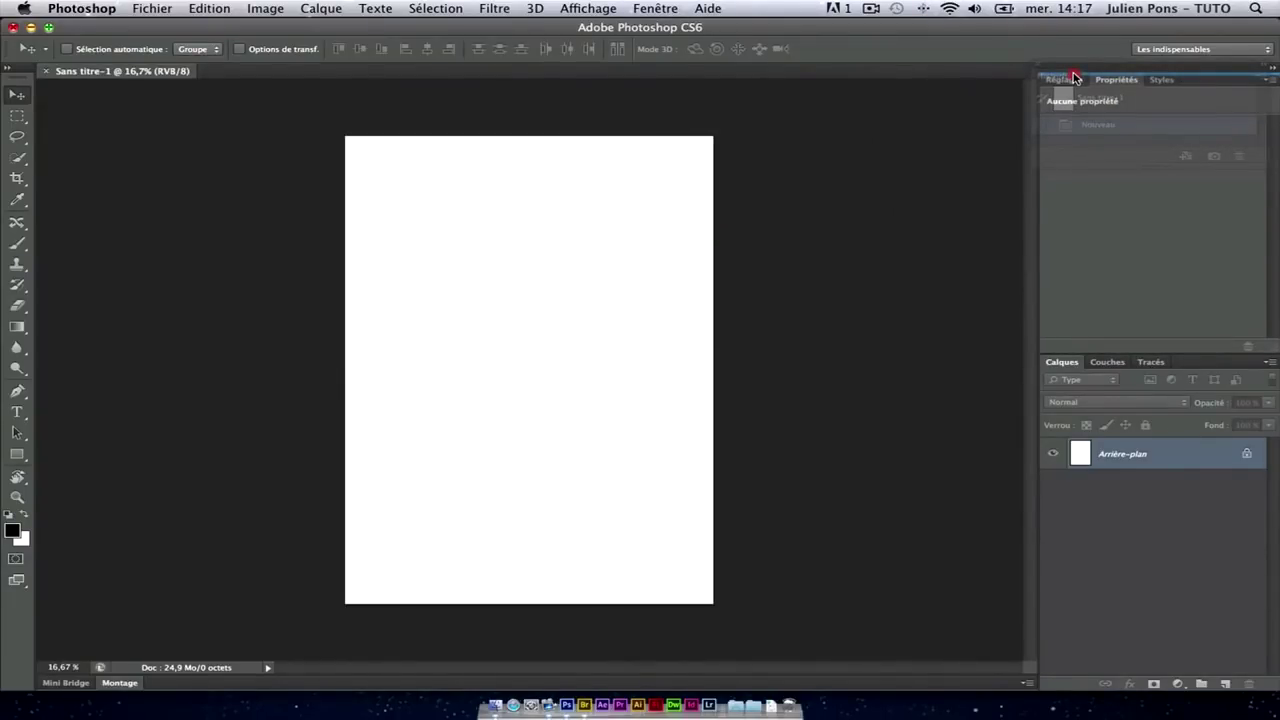
pyautogui.moveTo(1074, 78); pyautogui.dragTo(1074, 80)
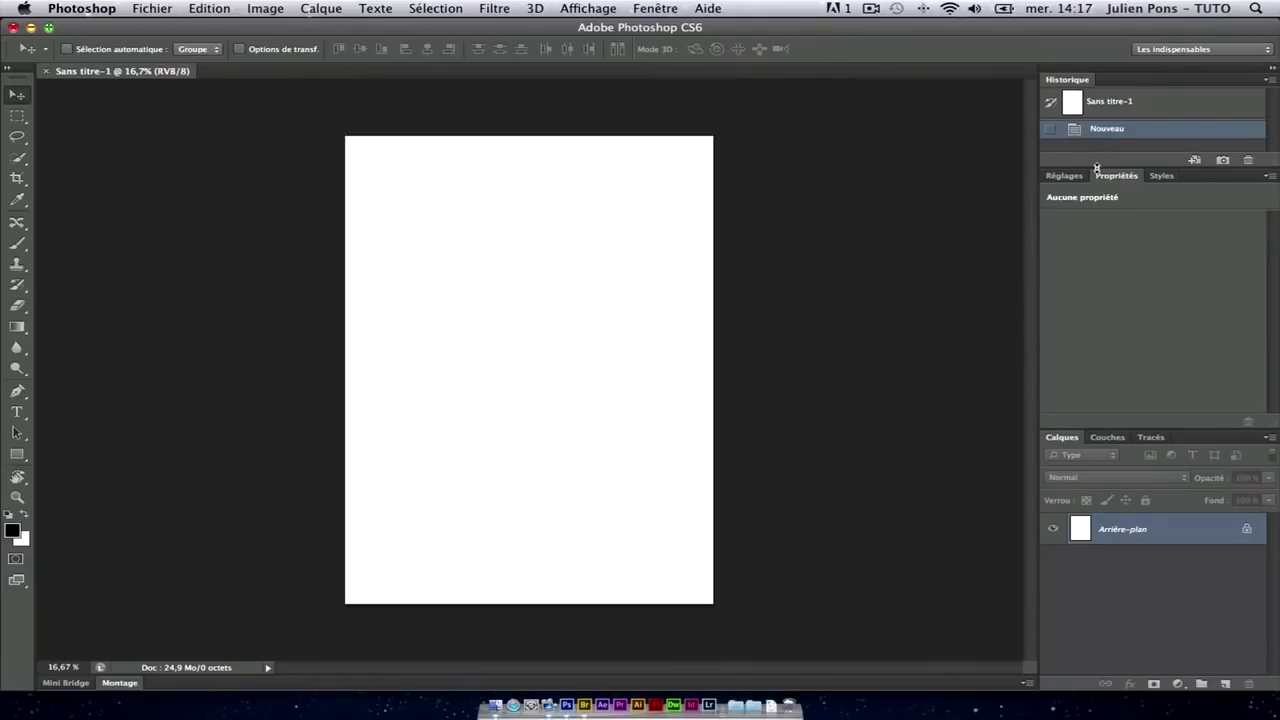
# - Make the Historique panel taller and adjust the Propriétés panel height
pyautogui.moveTo(1097, 172); pyautogui.dragTo(1100, 213)
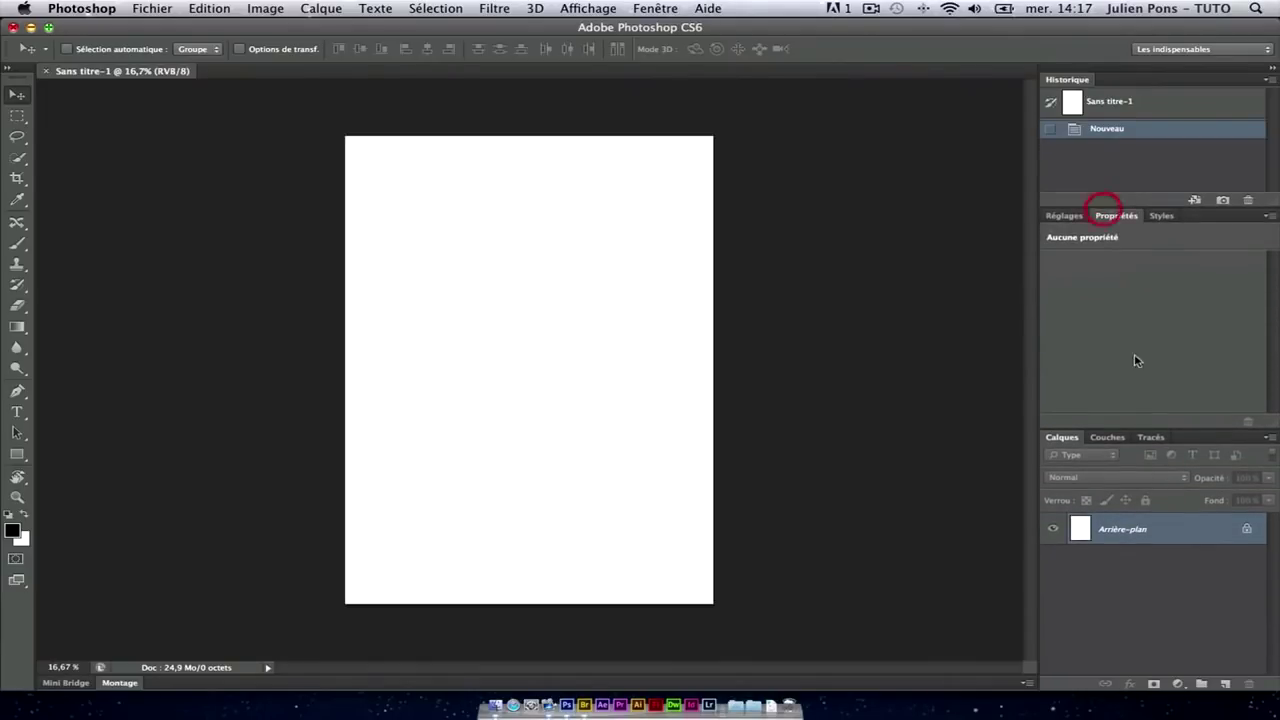
pyautogui.moveTo(1163, 437)
pyautogui.mouseDown()
pyautogui.moveTo(1165, 471)
pyautogui.moveTo(1165, 437)
pyautogui.mouseUp()
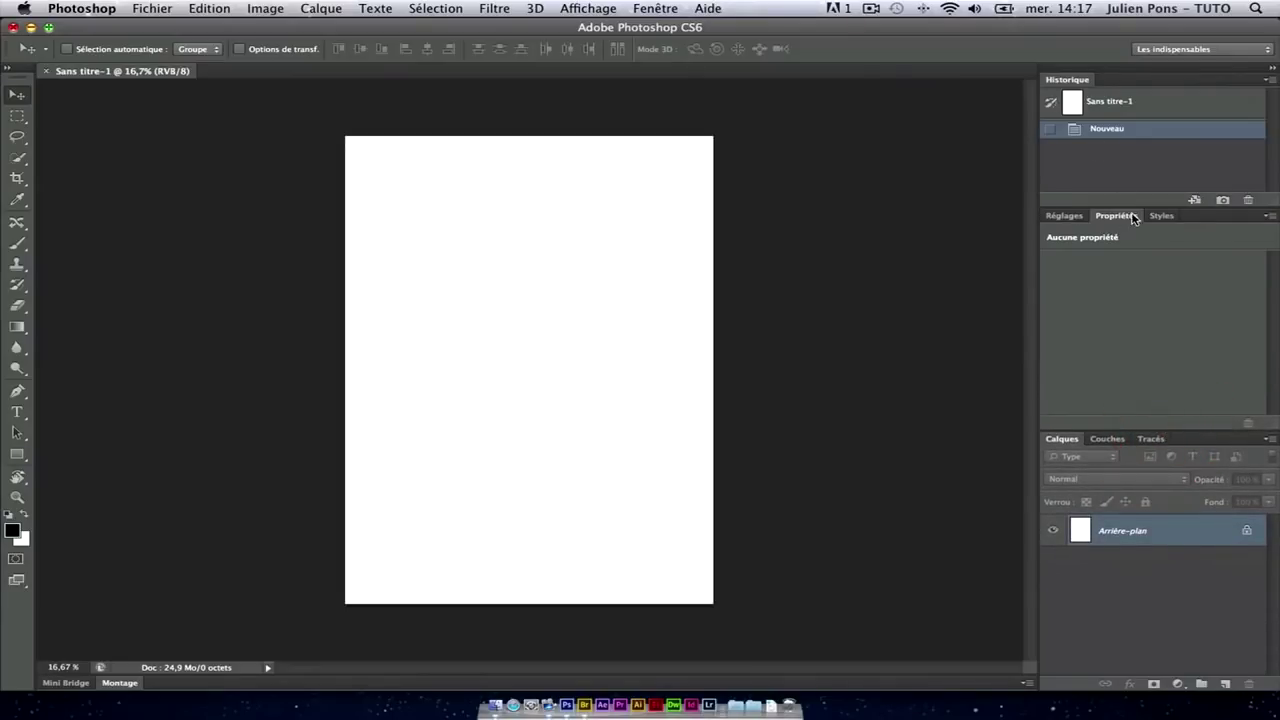
pyautogui.moveTo(1136, 209); pyautogui.dragTo(1135, 203)
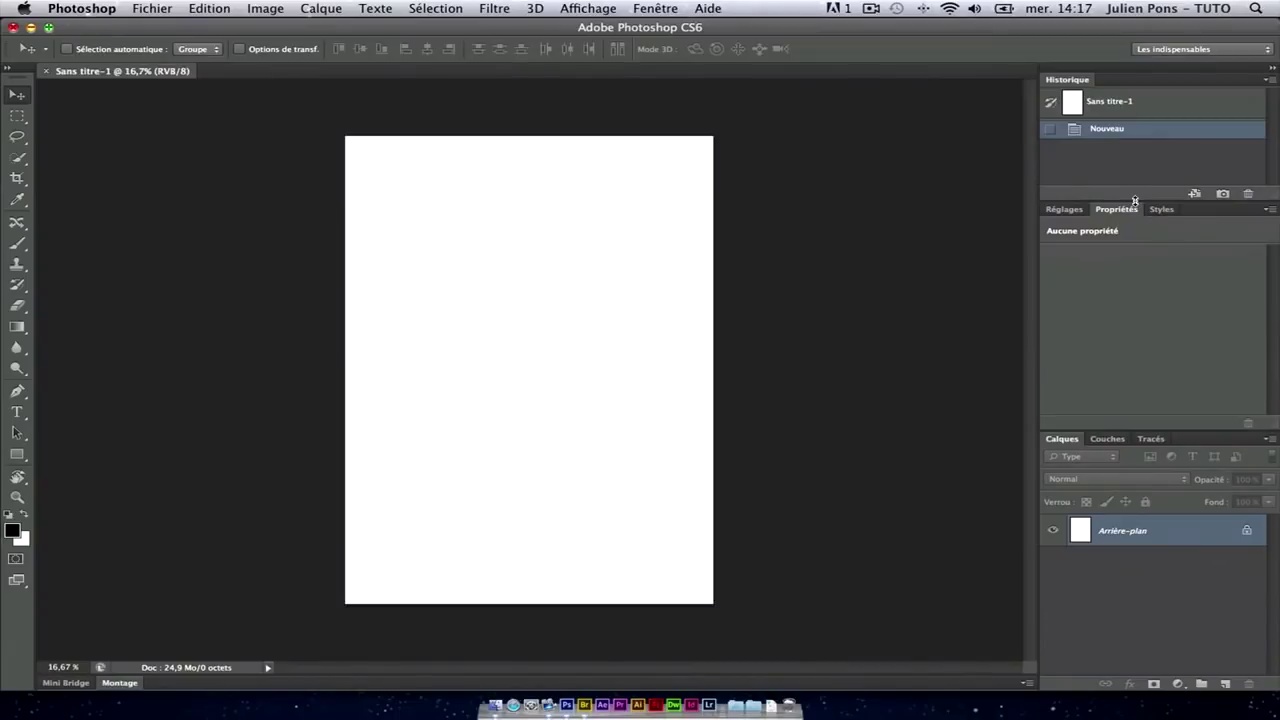
pyautogui.click(1266, 52)
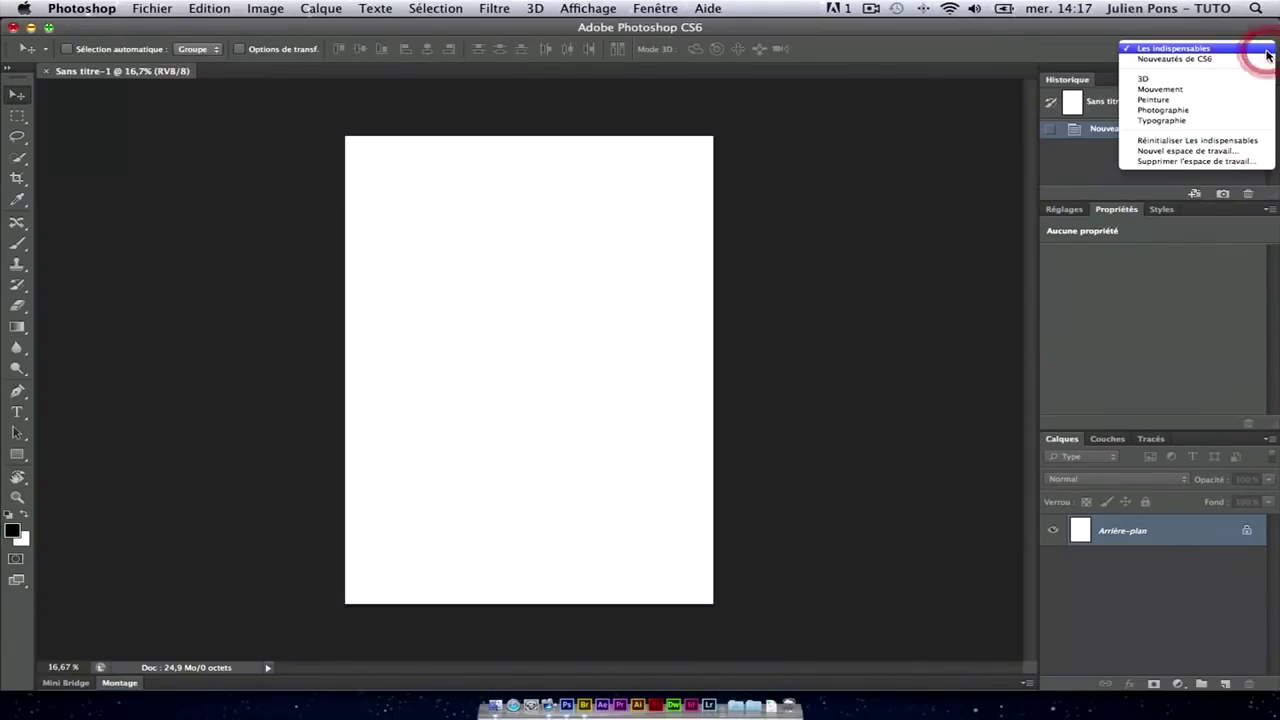
# - Save a new workspace under the user's name, including keyboard shortcuts and menus
pyautogui.click(1190, 152)
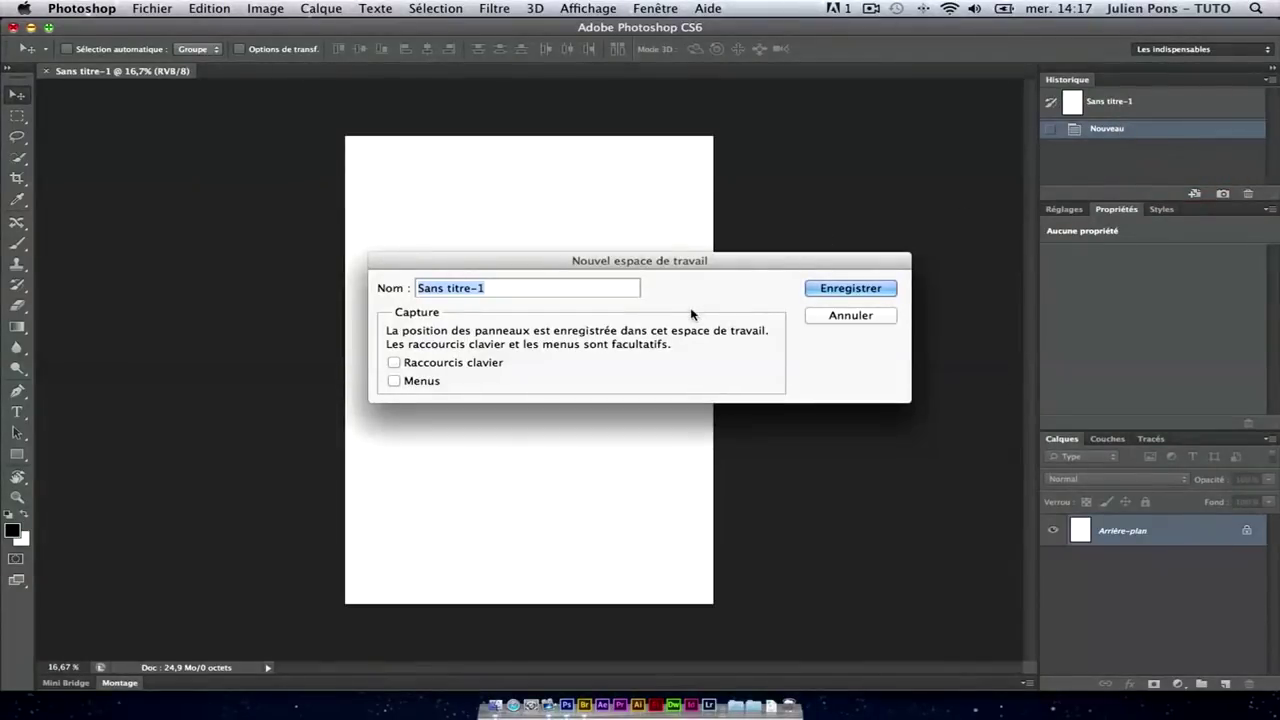
pyautogui.write('Julien Pons')
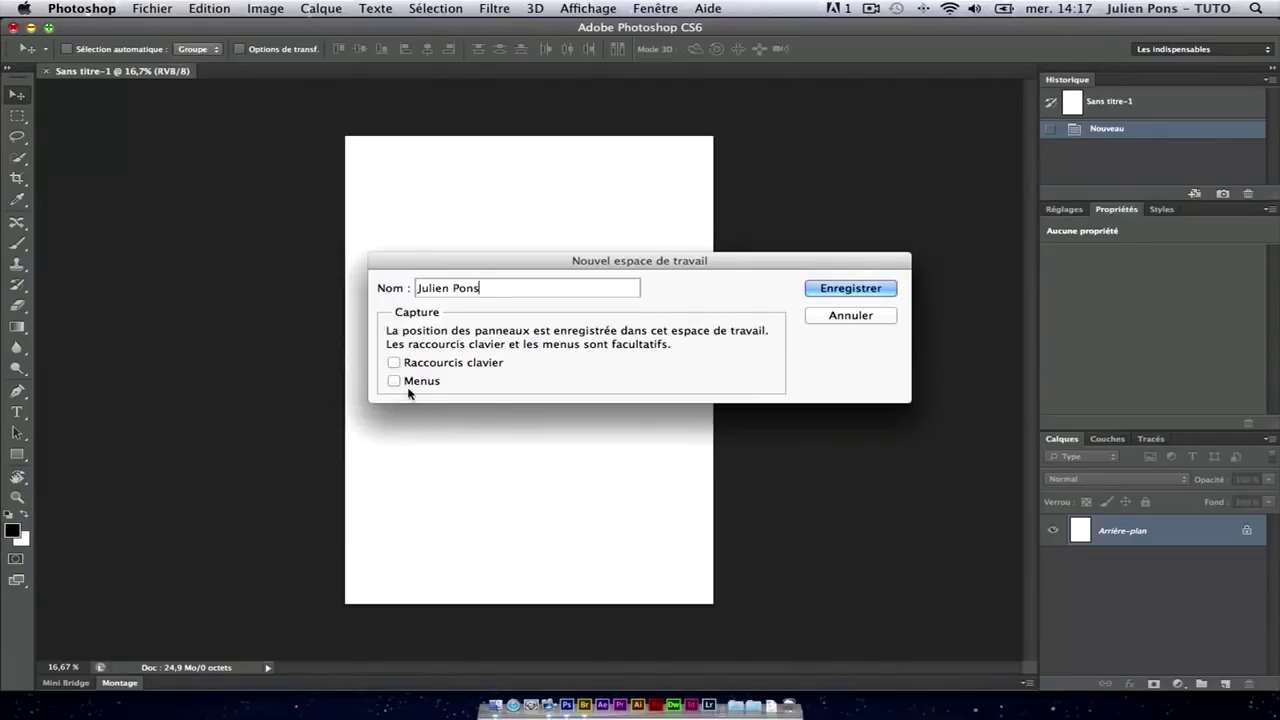
pyautogui.click(397, 364)
pyautogui.click(836, 290)
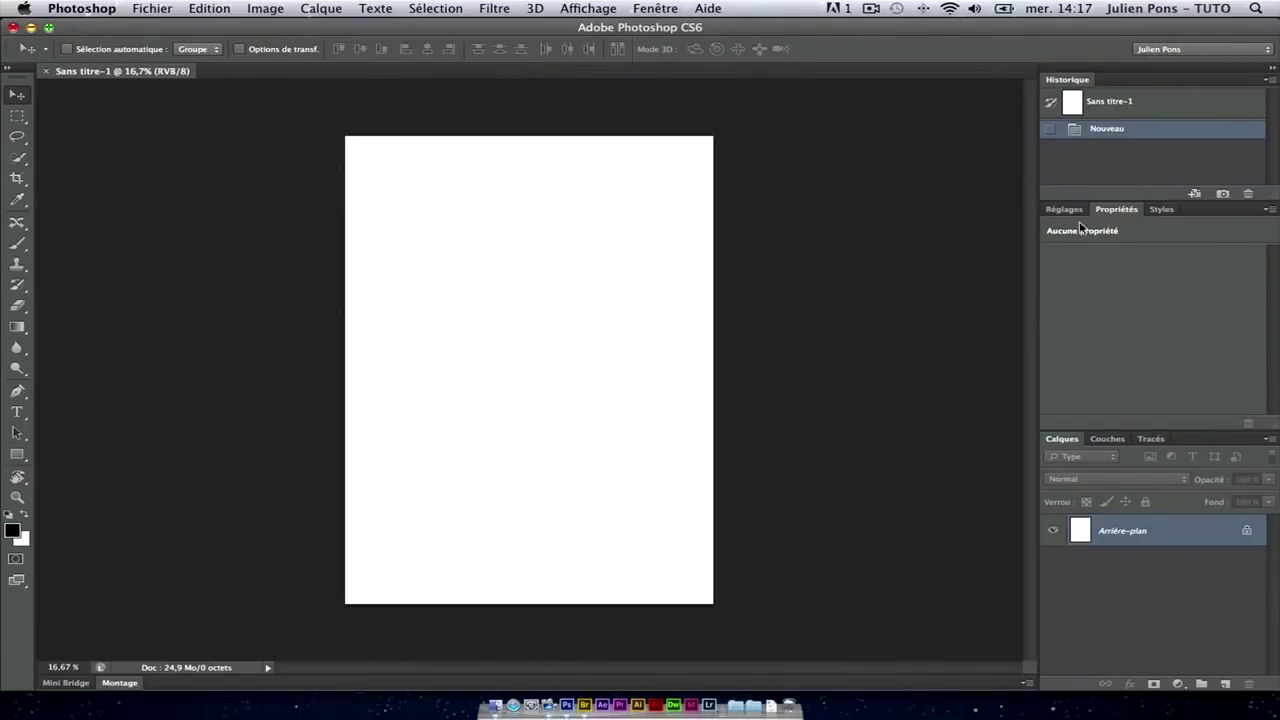
# - Switch back to Les indispensables and reset it to its default layout
pyautogui.click(1181, 52)
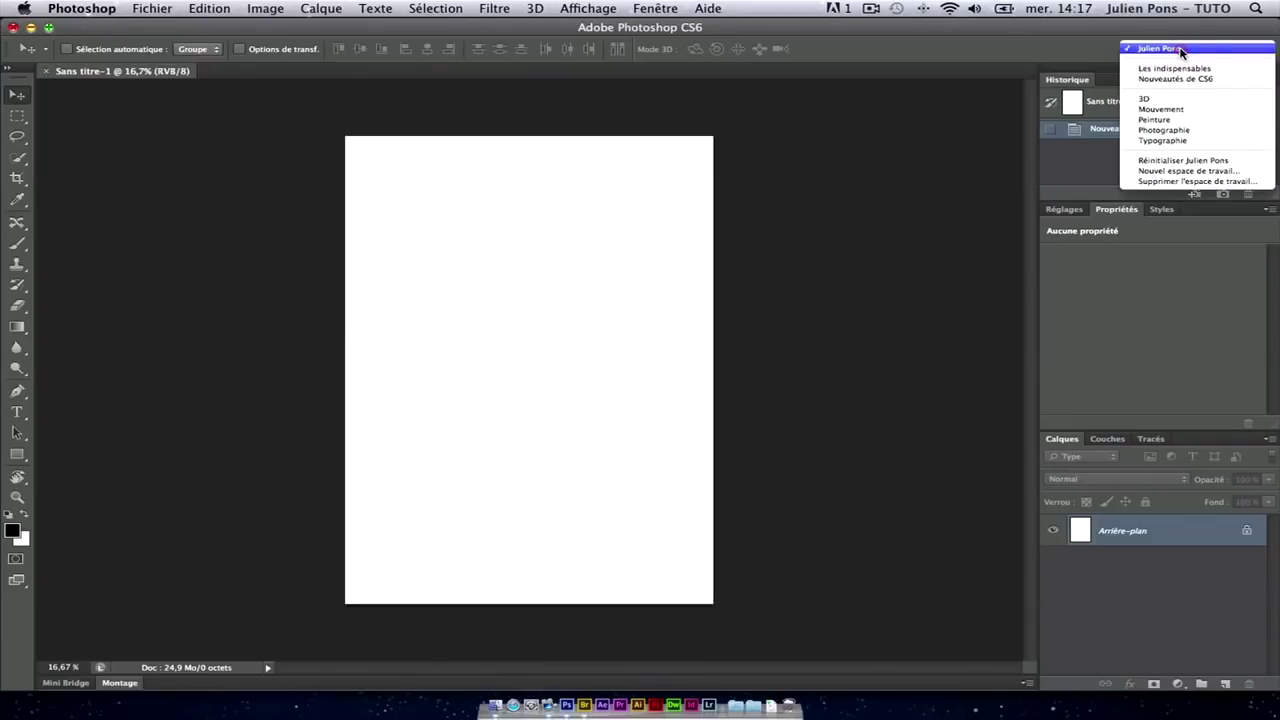
pyautogui.click(1183, 68)
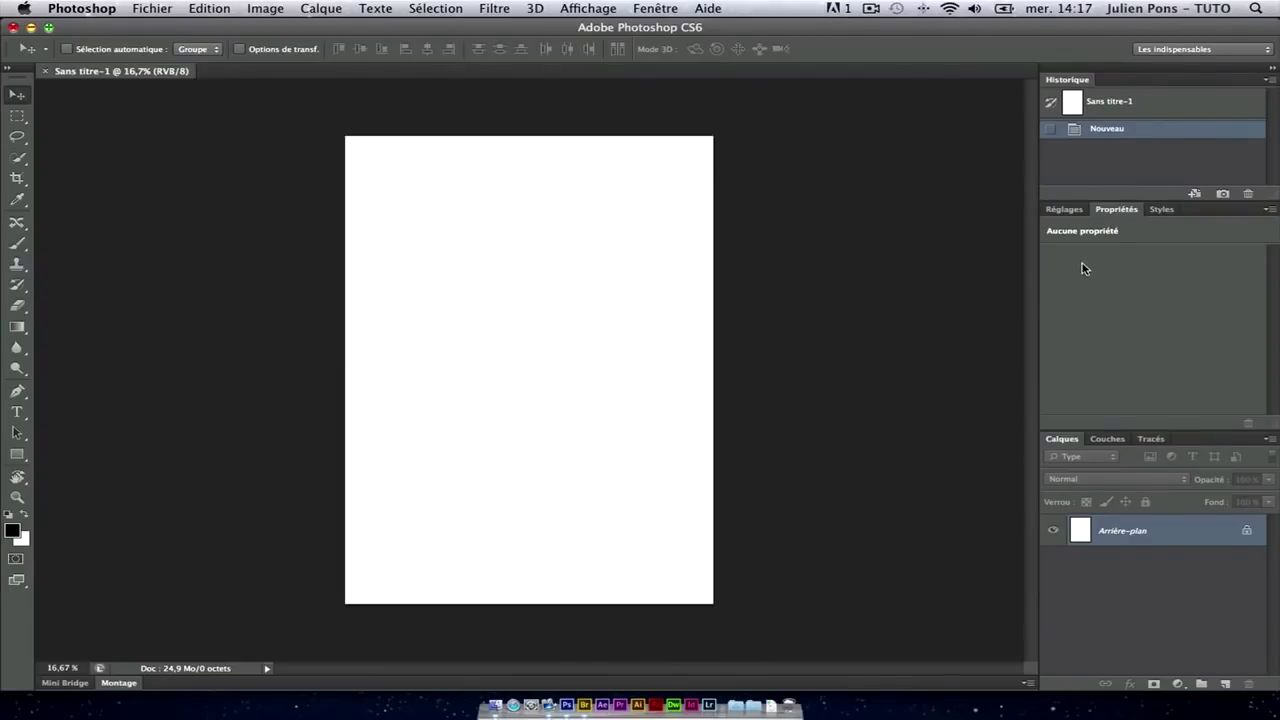
pyautogui.click(1182, 50)
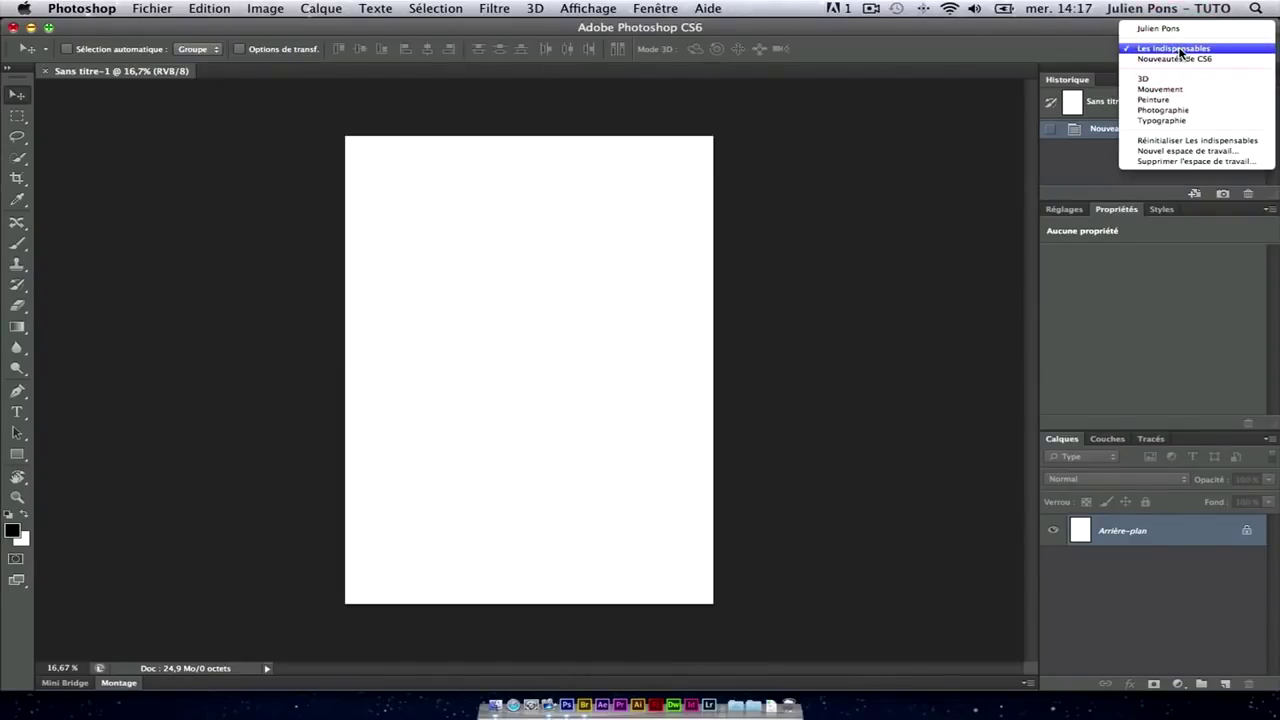
pyautogui.click(1189, 140)
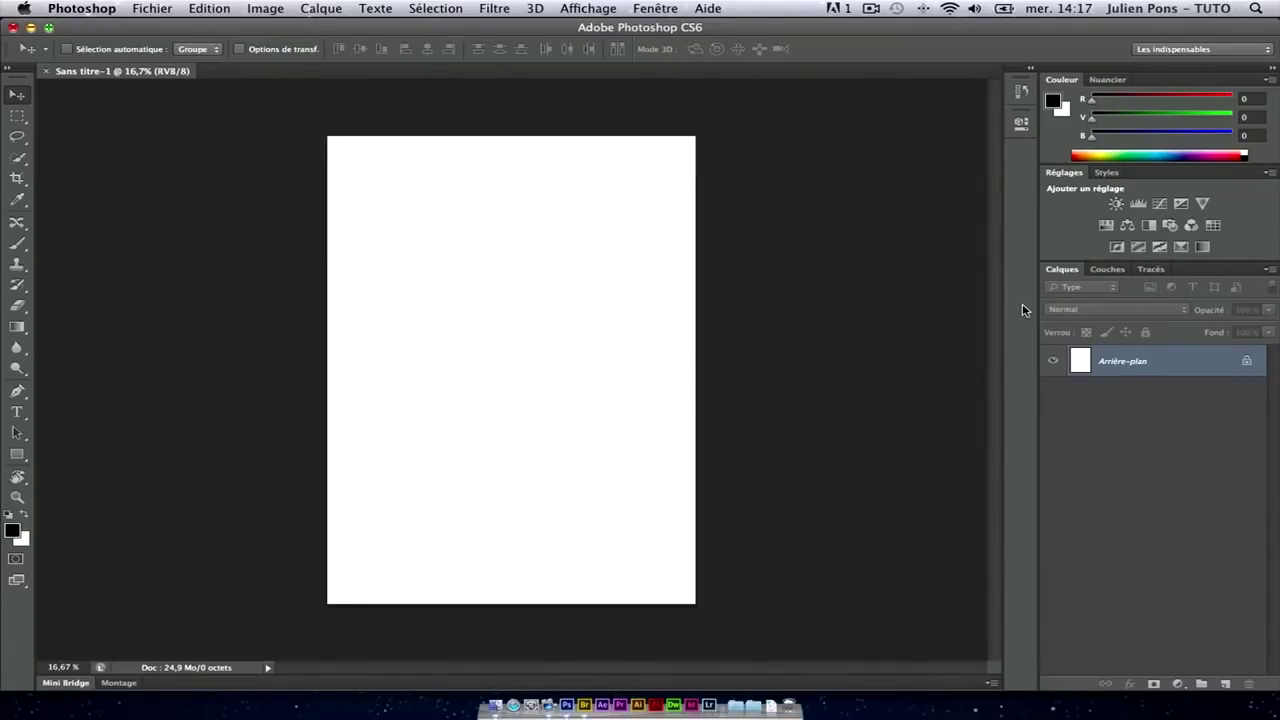
# - Swap to the custom workspace and back to Les indispensables, then float the toolbox
pyautogui.click(1208, 50)
pyautogui.click(1205, 25)
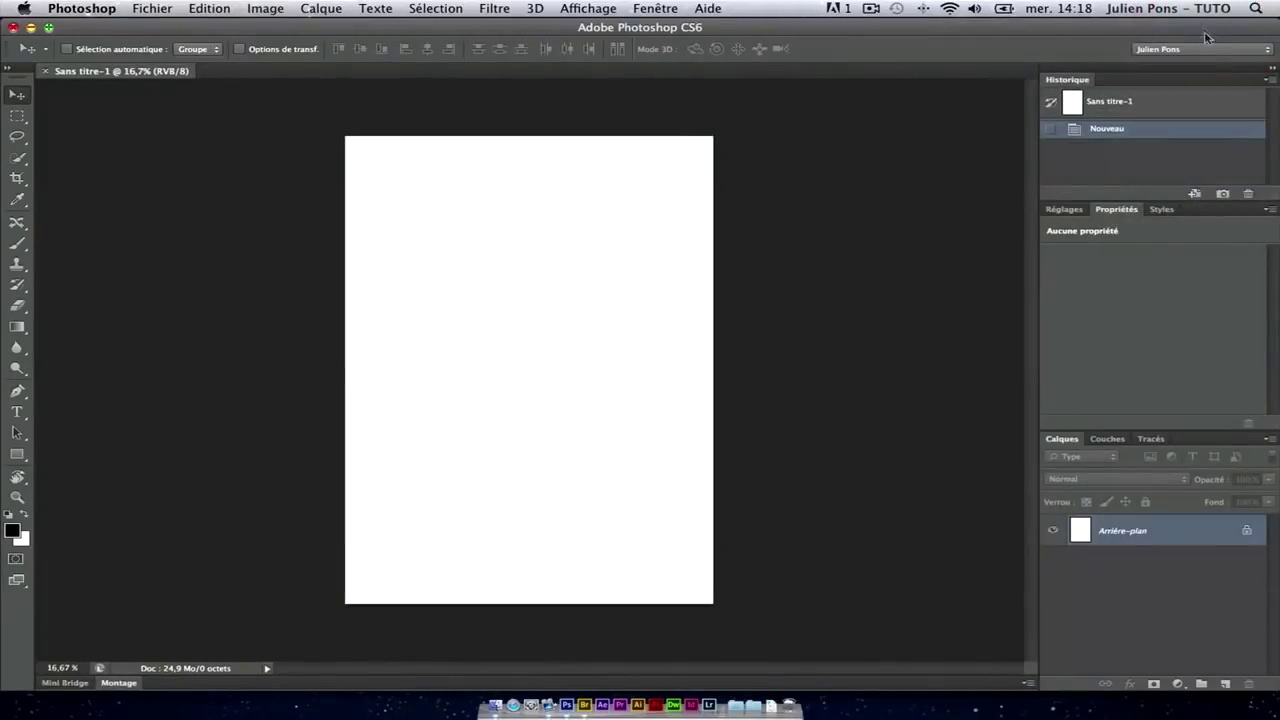
pyautogui.click(1208, 48)
pyautogui.click(1178, 77)
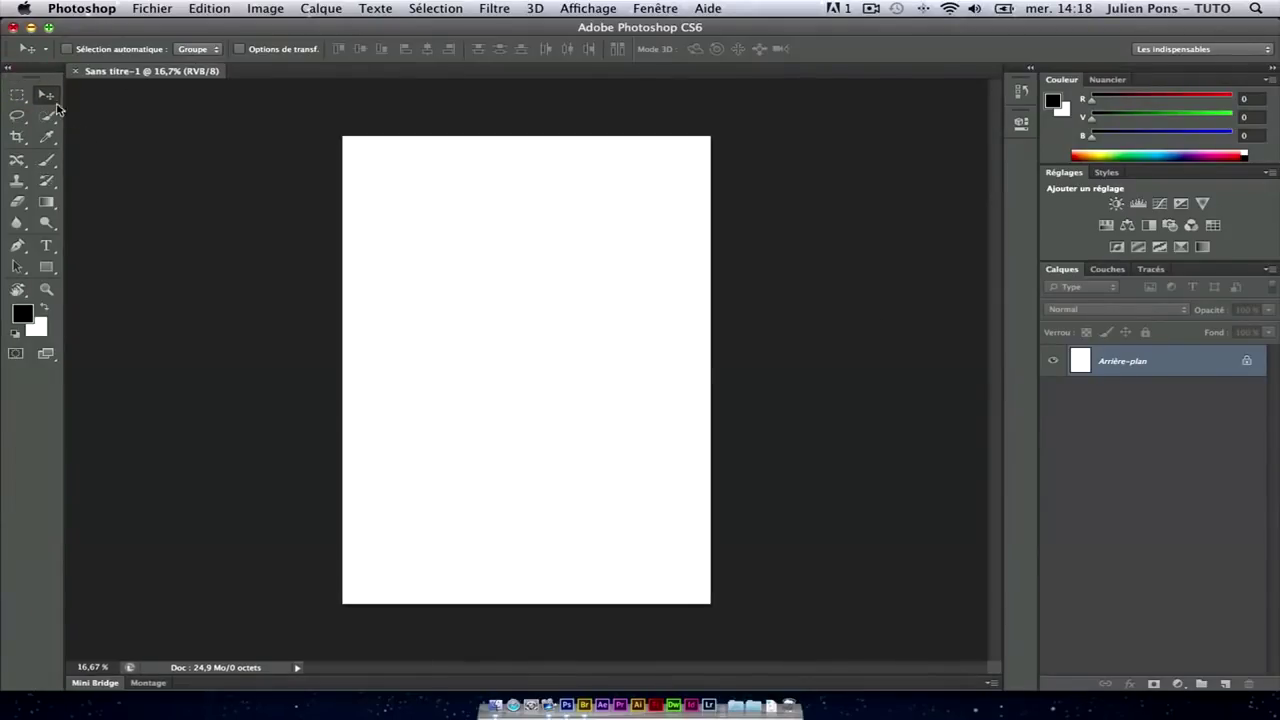
pyautogui.click(14, 72)
pyautogui.moveTo(19, 75); pyautogui.dragTo(197, 121)
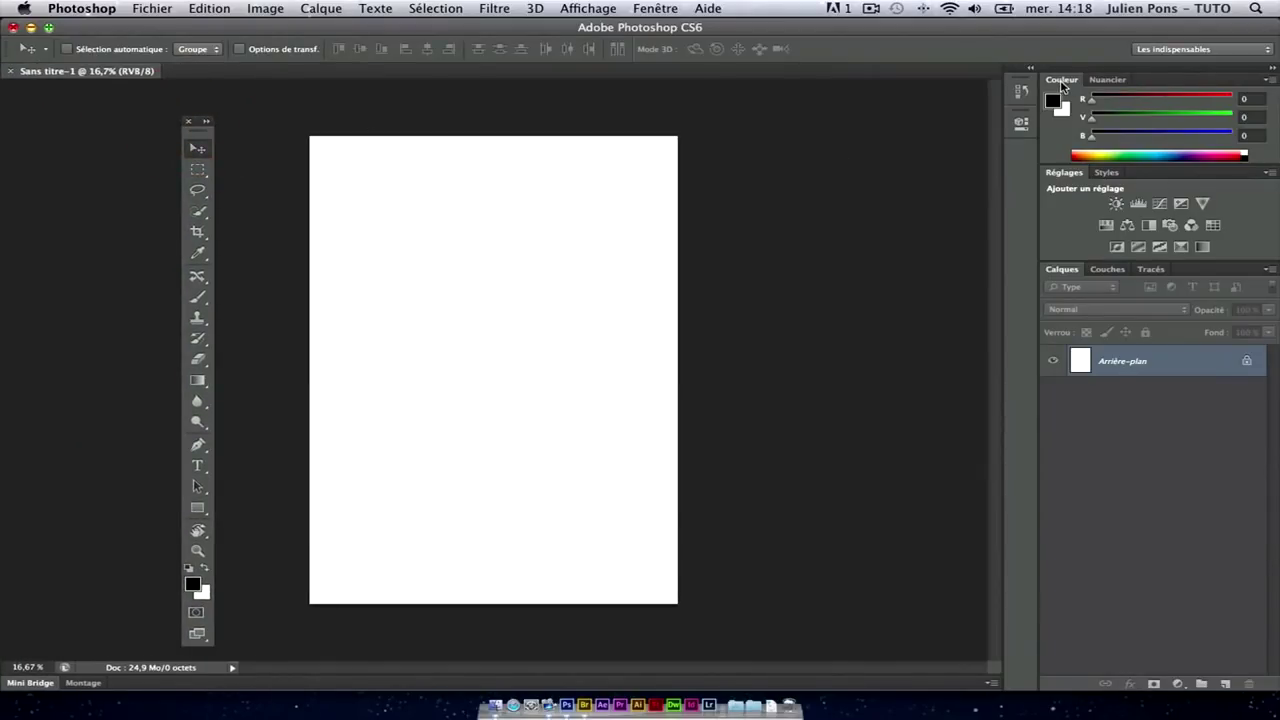
# - Move Couleur and Nuancier to a left column, toggle tool columns, then restore Les indispensables
pyautogui.moveTo(1068, 84); pyautogui.dragTo(20, 85)
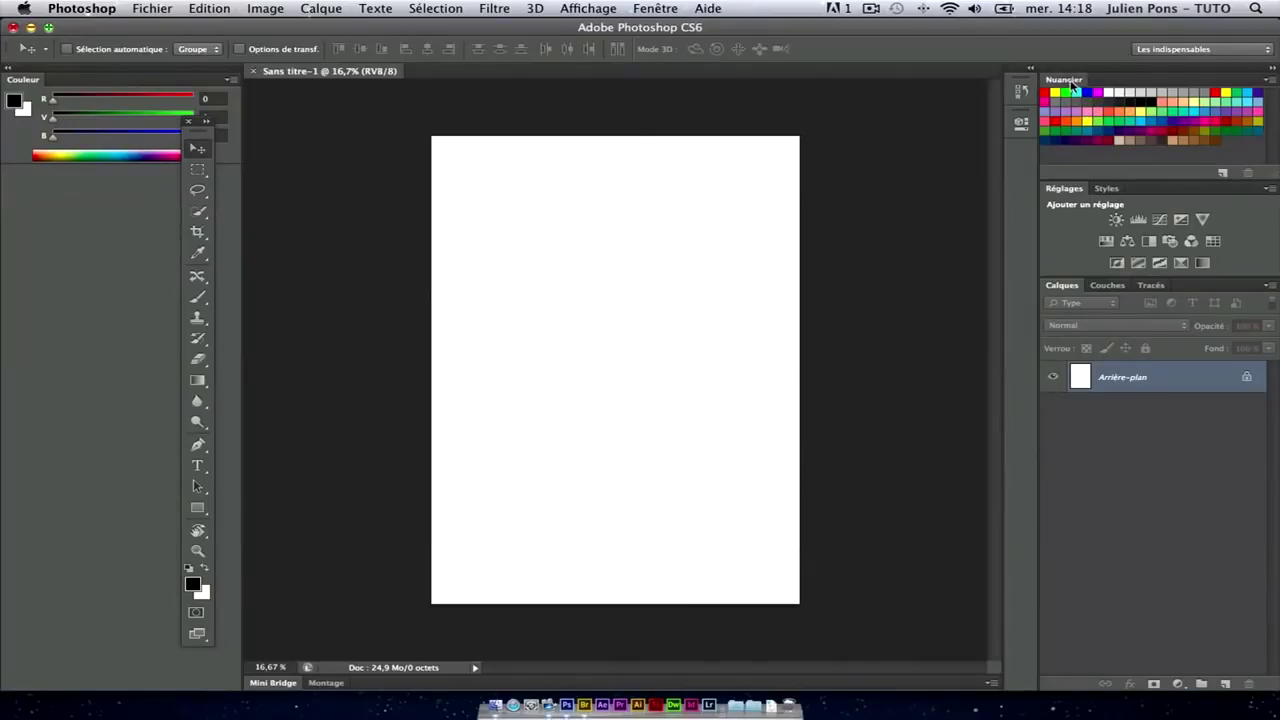
pyautogui.moveTo(1064, 80); pyautogui.dragTo(25, 172)
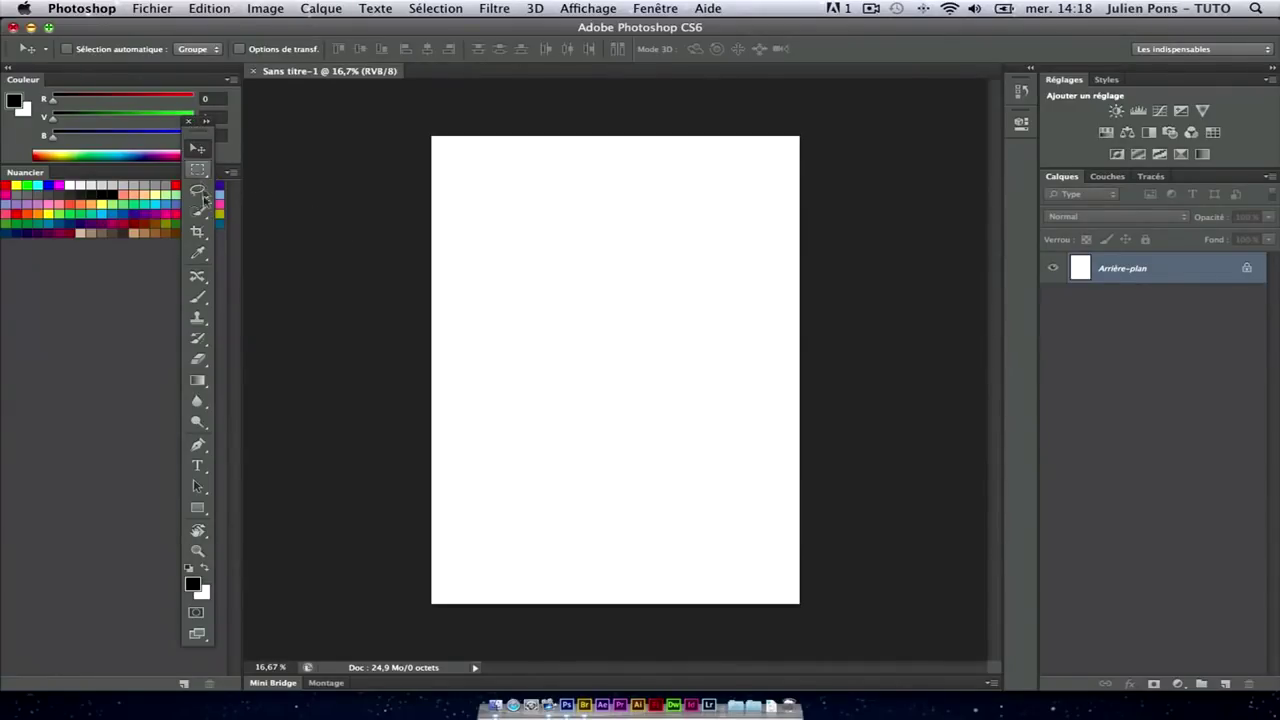
pyautogui.click(207, 121)
pyautogui.click(237, 121)
pyautogui.click(1222, 50)
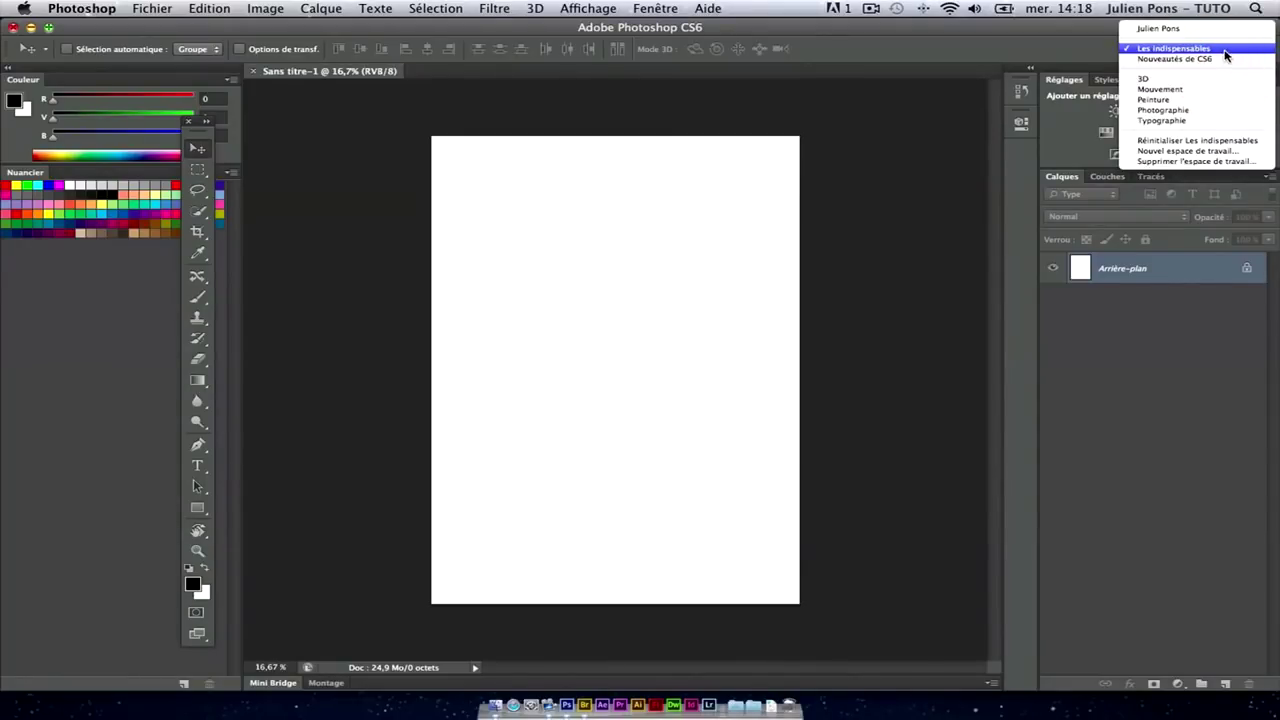
pyautogui.click(1212, 140)
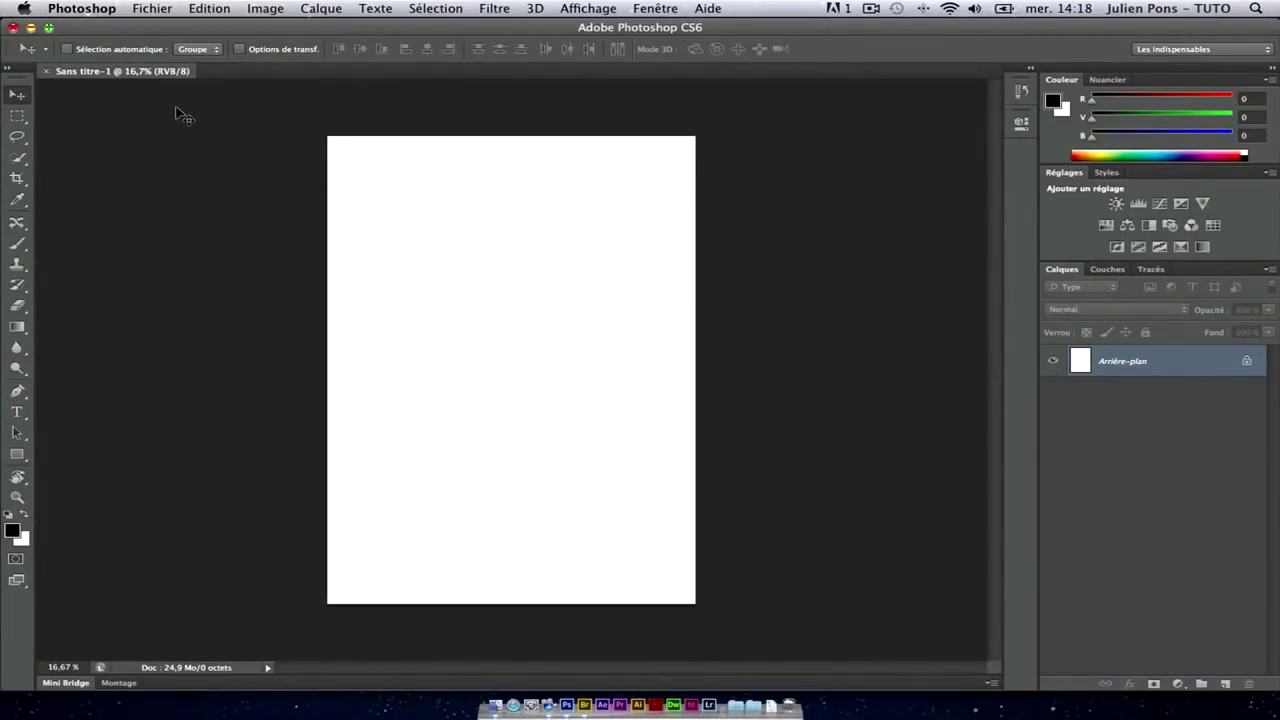
# - Open the Raccourcis clavier et menus settings from the Edition menu
pyautogui.click(210, 9)
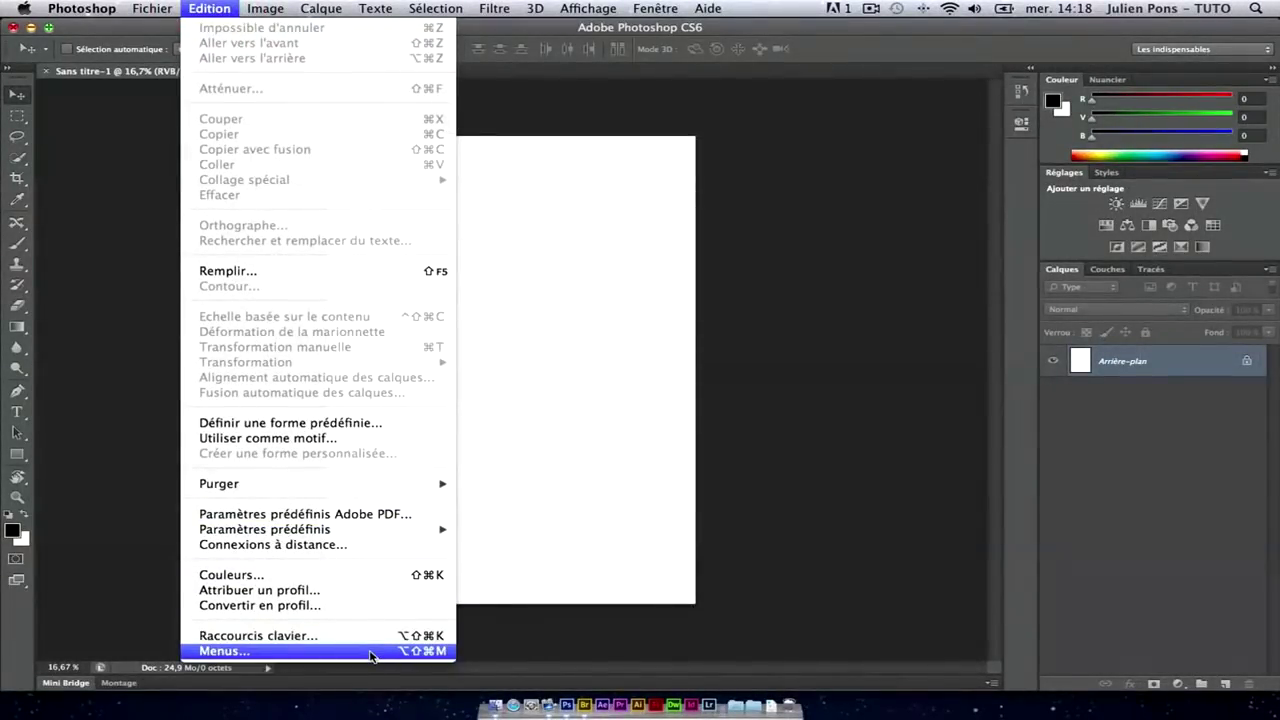
pyautogui.click(371, 638)
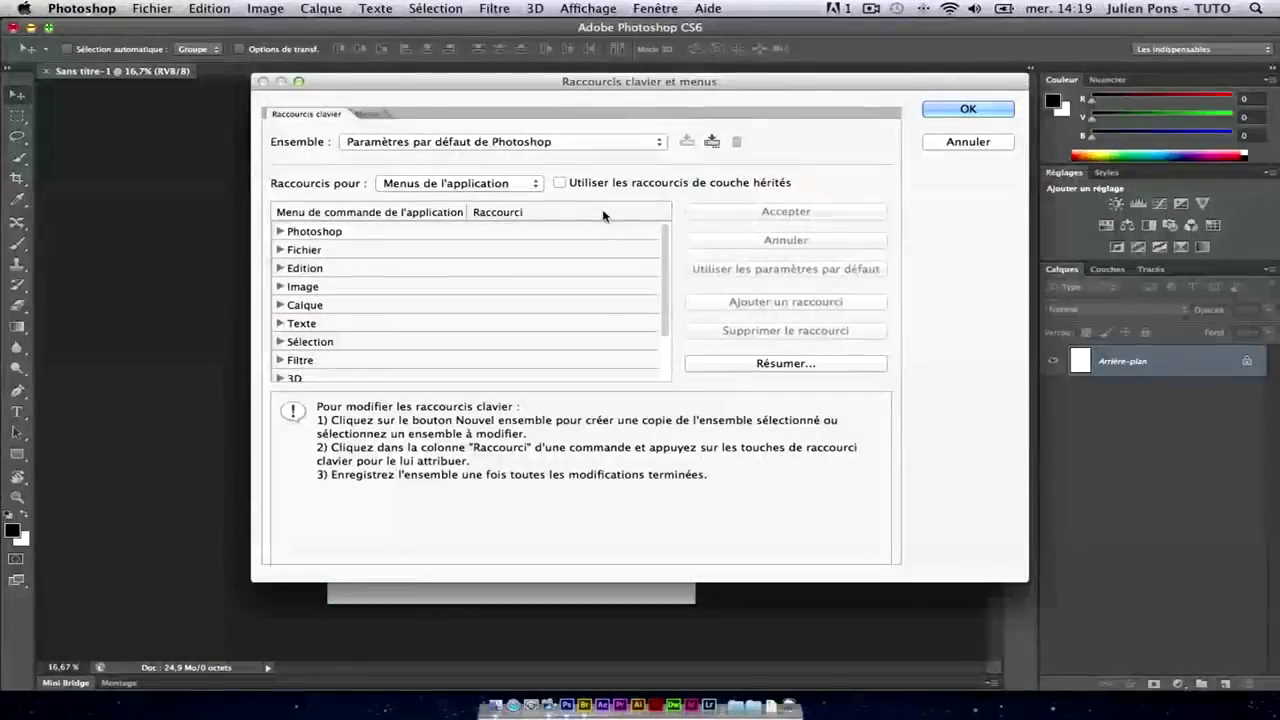
pyautogui.click(536, 183)
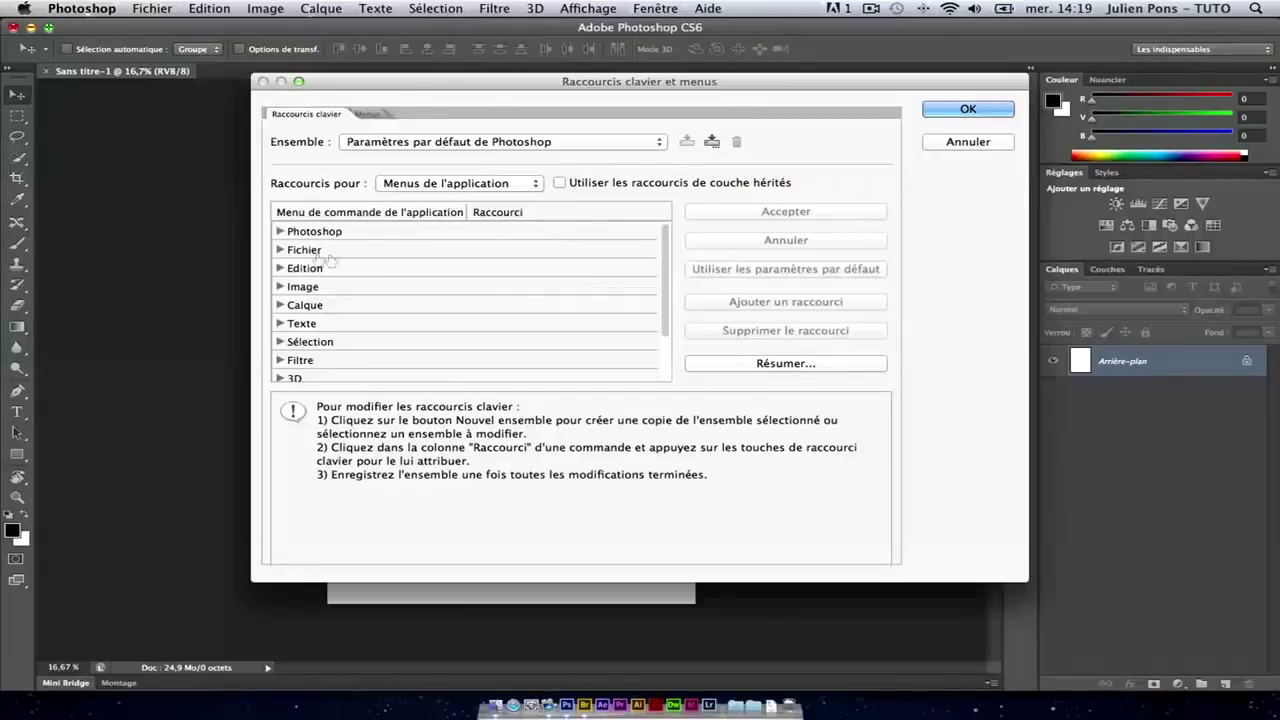
pyautogui.click(281, 231)
# - Expand the Fichier group and scroll through its commands and their shortcuts
pyautogui.click(284, 251)
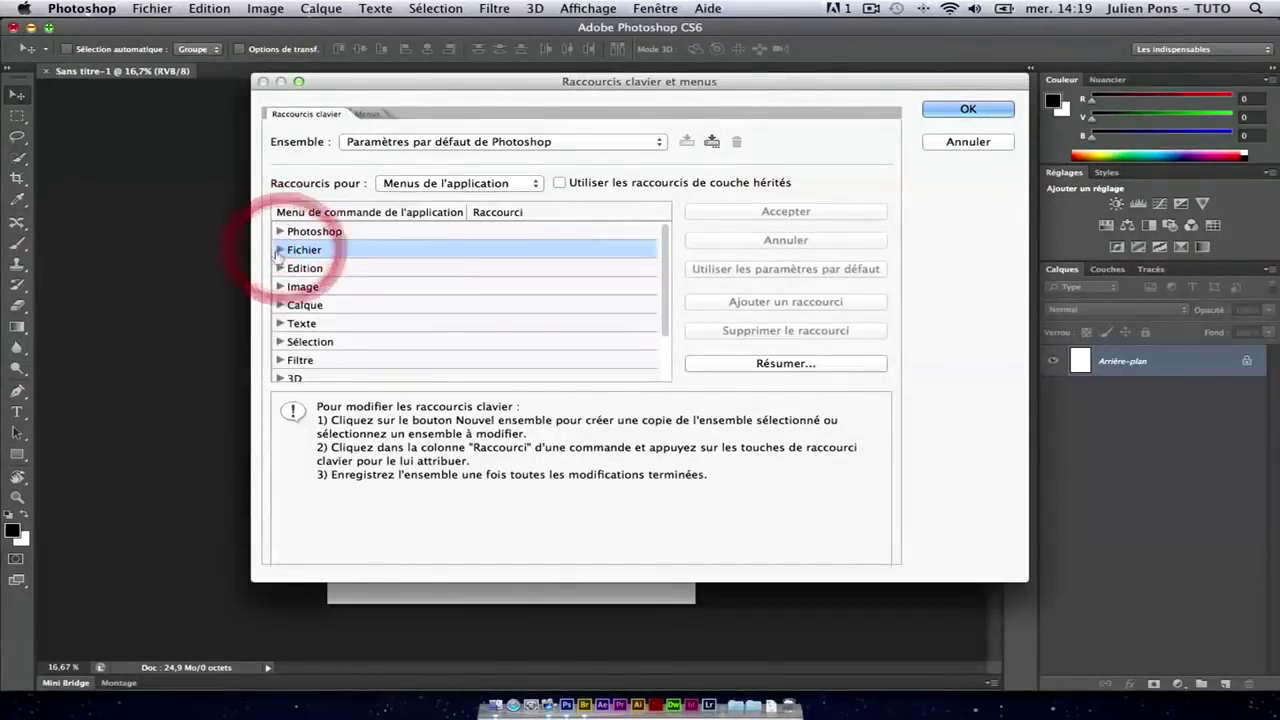
pyautogui.scroll(-2, 300, 285)
pyautogui.scroll(-2, 303, 291)
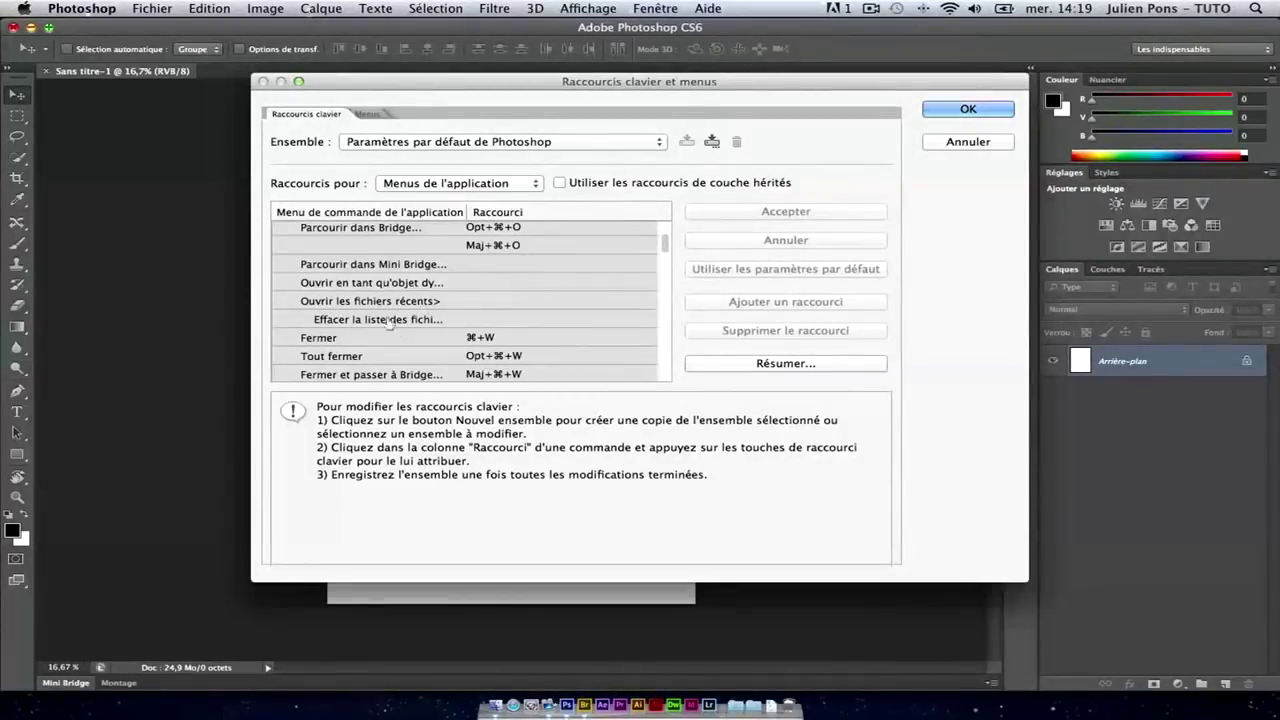
pyautogui.scroll(-1, 388, 318)
pyautogui.scroll(-2, 386, 314)
pyautogui.scroll(-4, 384, 312)
pyautogui.scroll(-5, 384, 312)
pyautogui.scroll(-5, 384, 310)
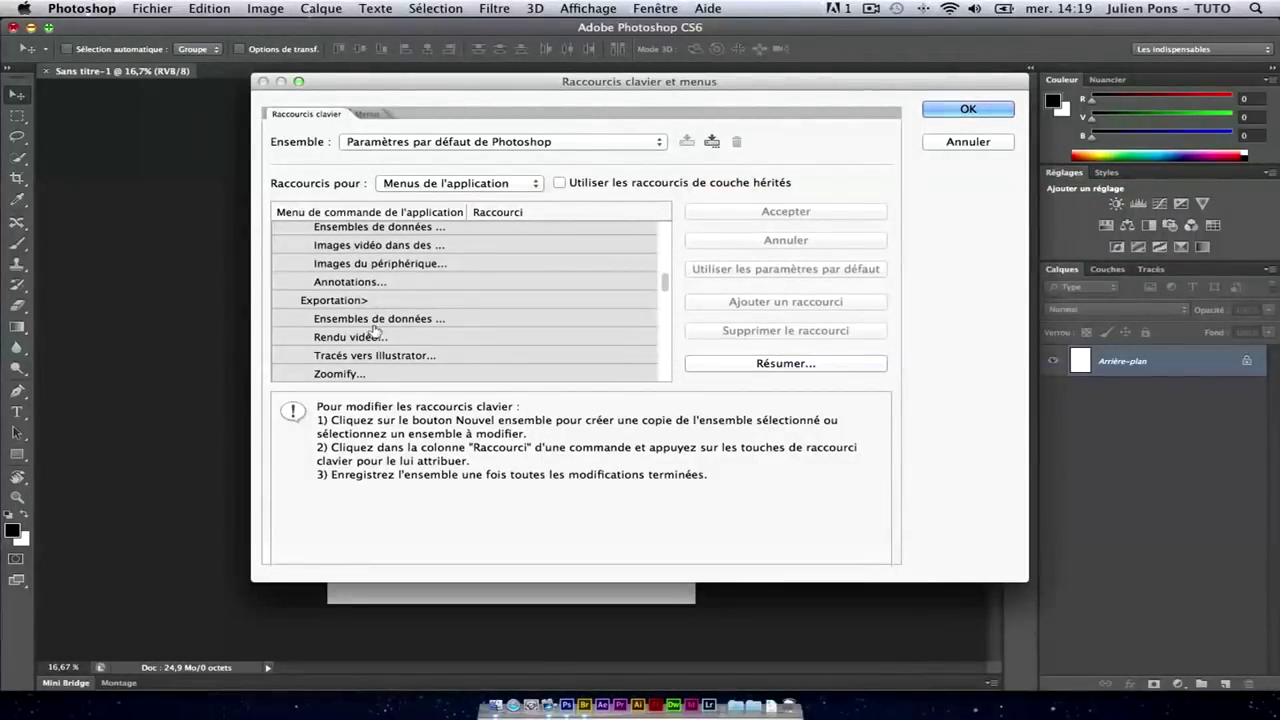
pyautogui.click(516, 186)
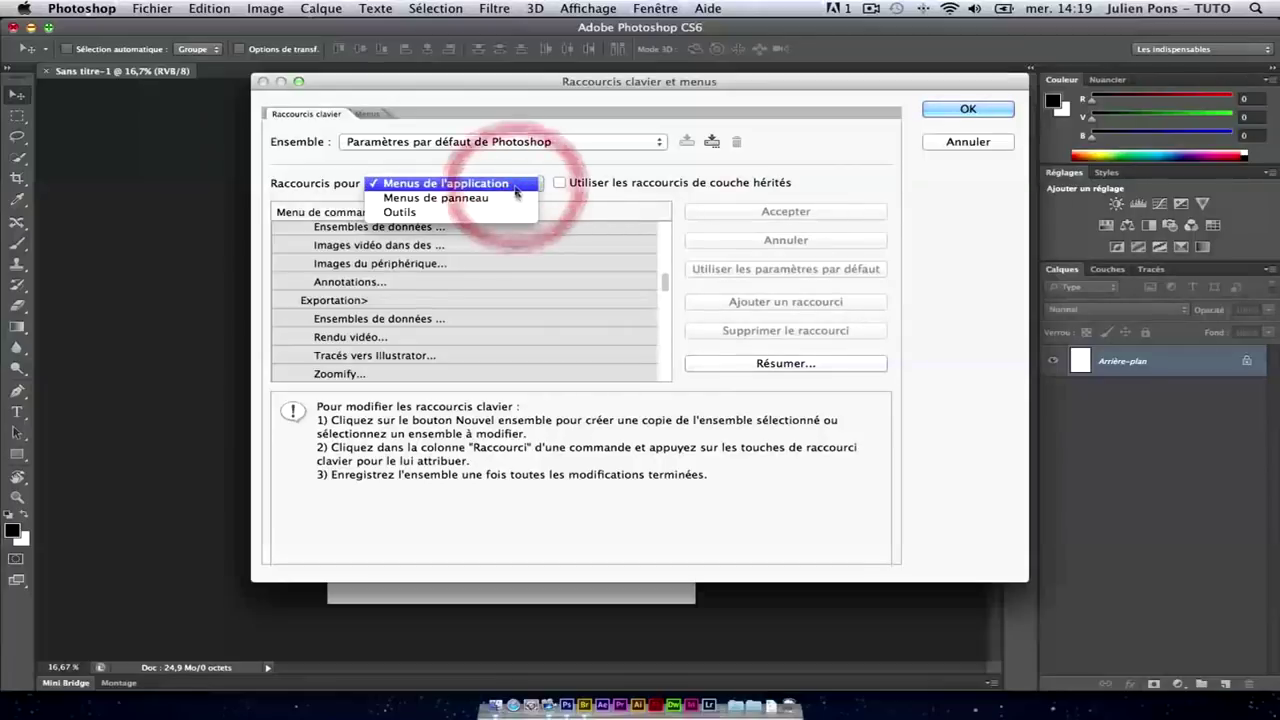
# - List Menus de panneau shortcuts, then expand and collapse the Calques group
pyautogui.click(515, 198)
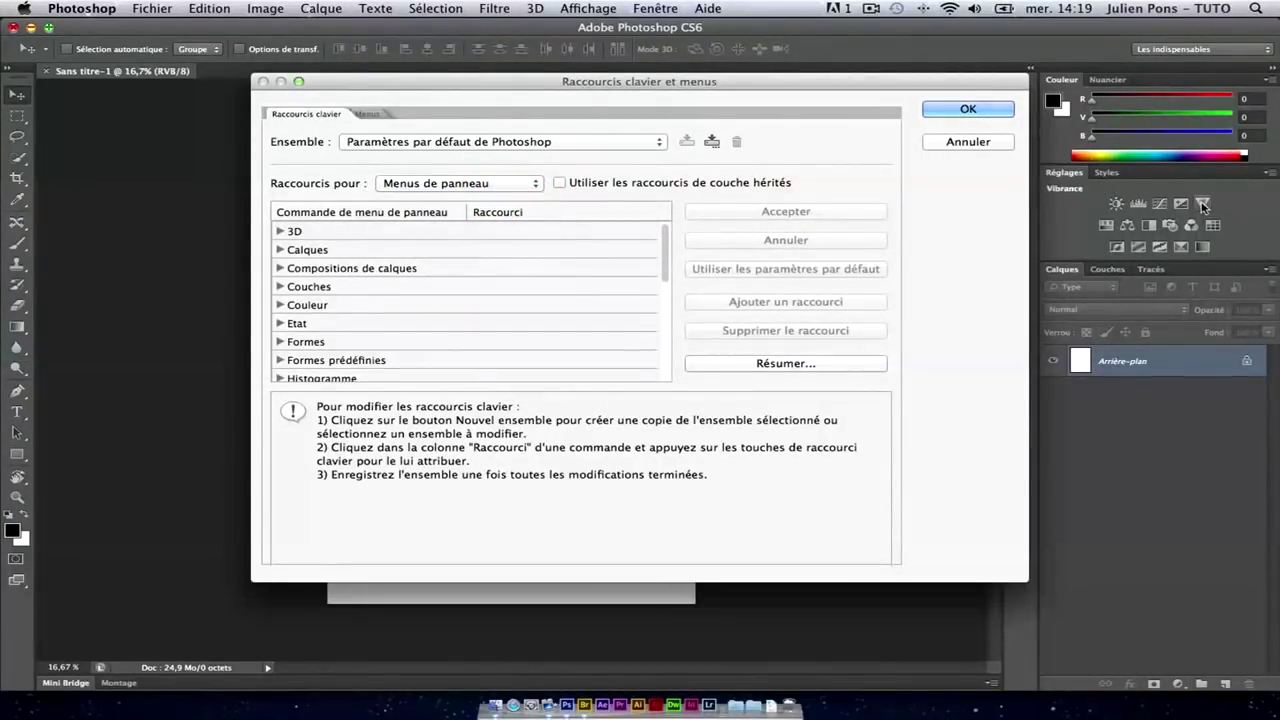
pyautogui.click(281, 250)
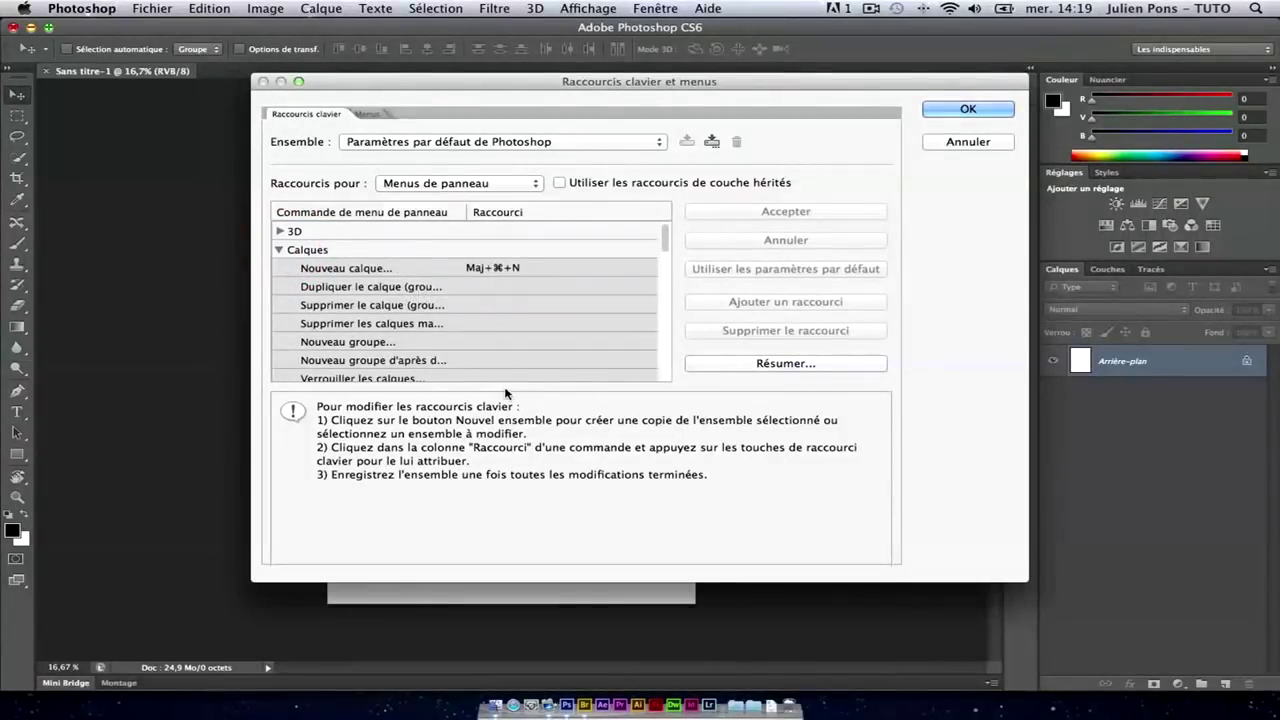
pyautogui.click(280, 250)
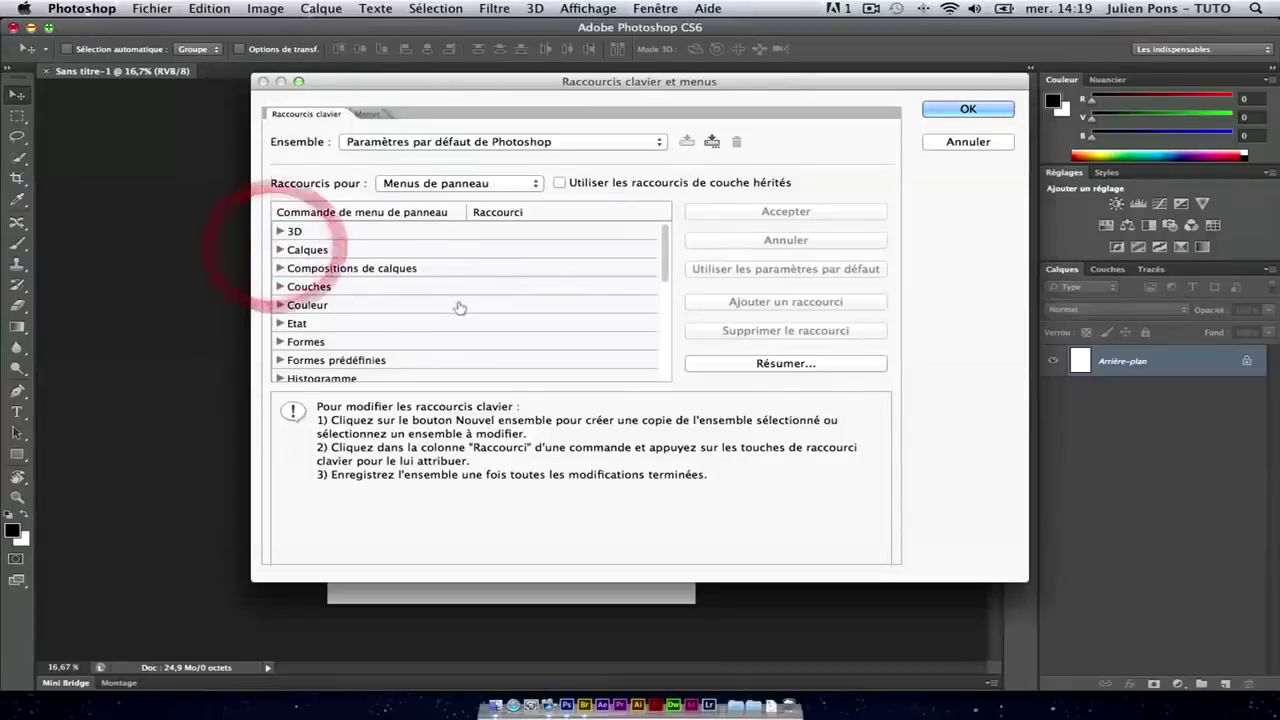
pyautogui.click(210, 8)
pyautogui.click(152, 6)
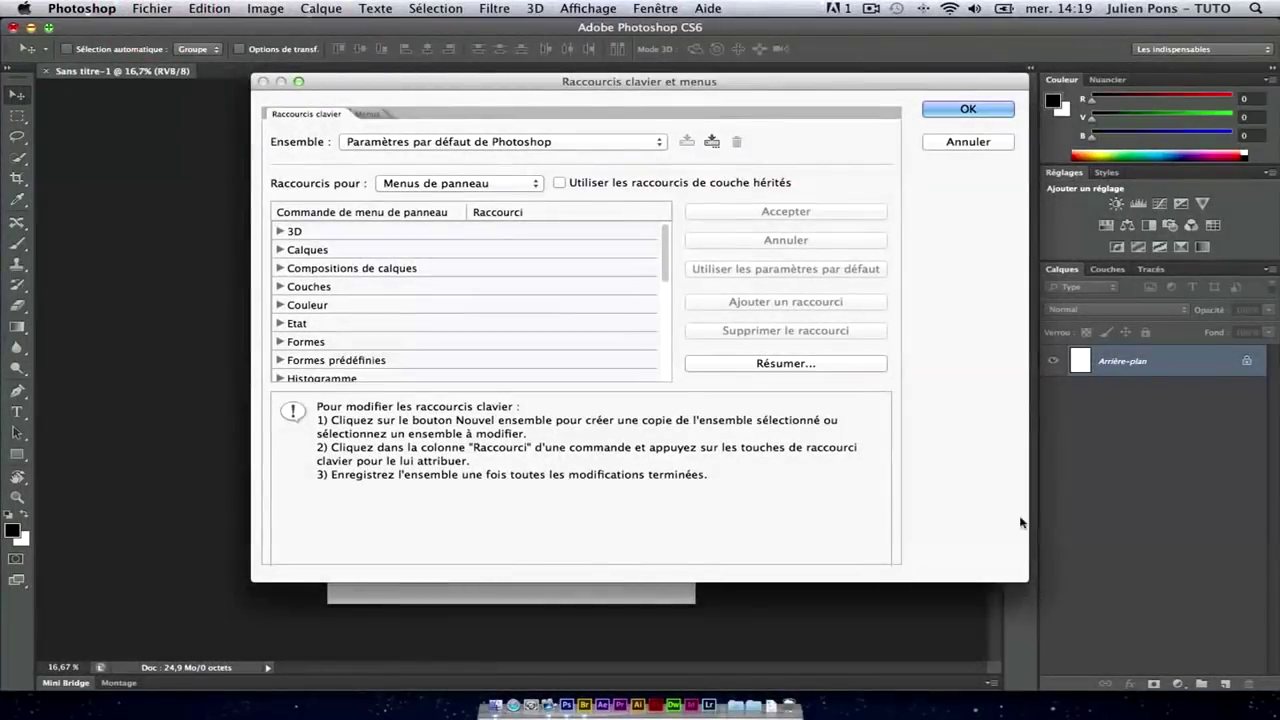
# - Set 'Raccourcis pour' to Outils to list tool shortcuts like Outil Déplacement V
pyautogui.click(492, 188)
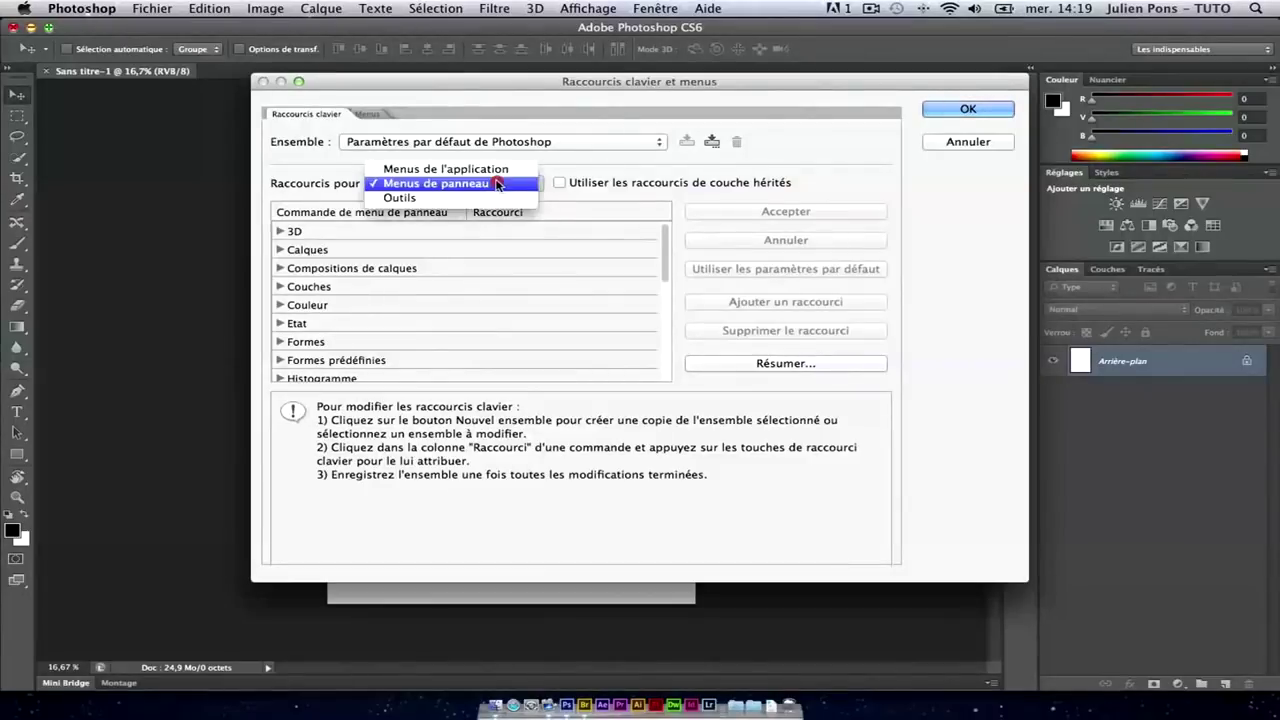
pyautogui.click(412, 198)
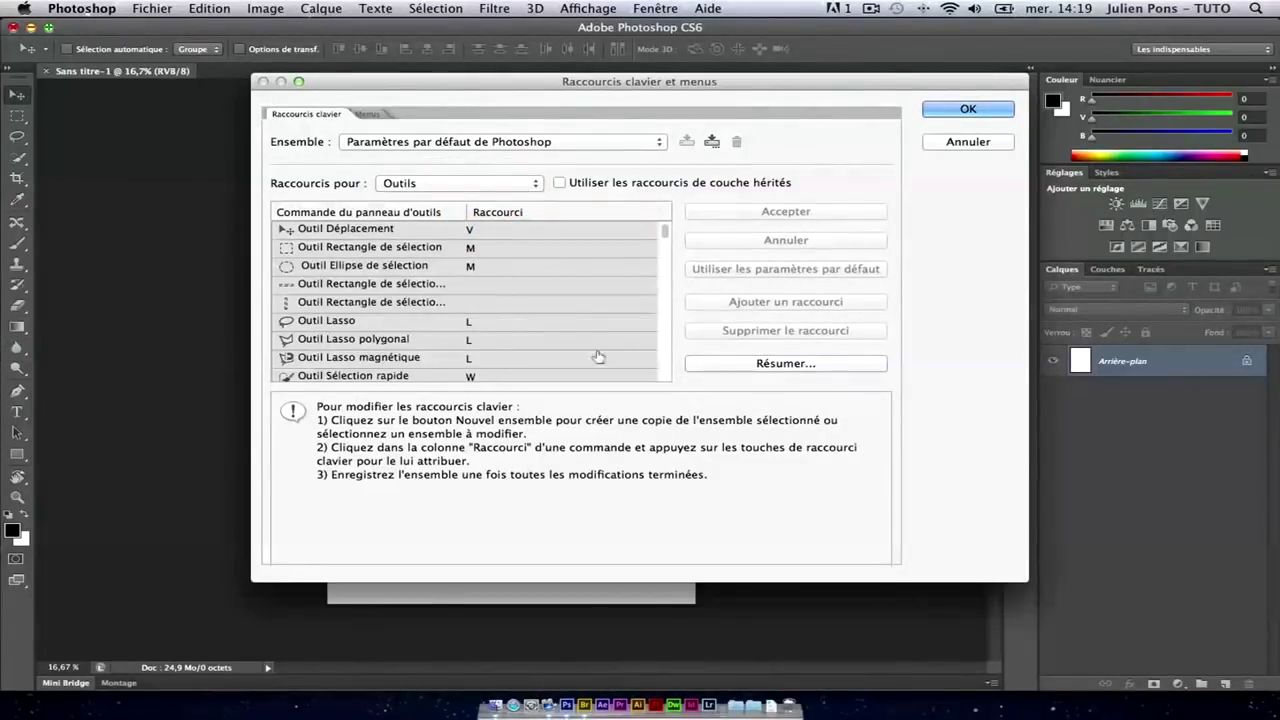
pyautogui.moveTo(665, 232)
pyautogui.mouseDown()
pyautogui.moveTo(665, 377)
pyautogui.moveTo(665, 228)
pyautogui.mouseUp()
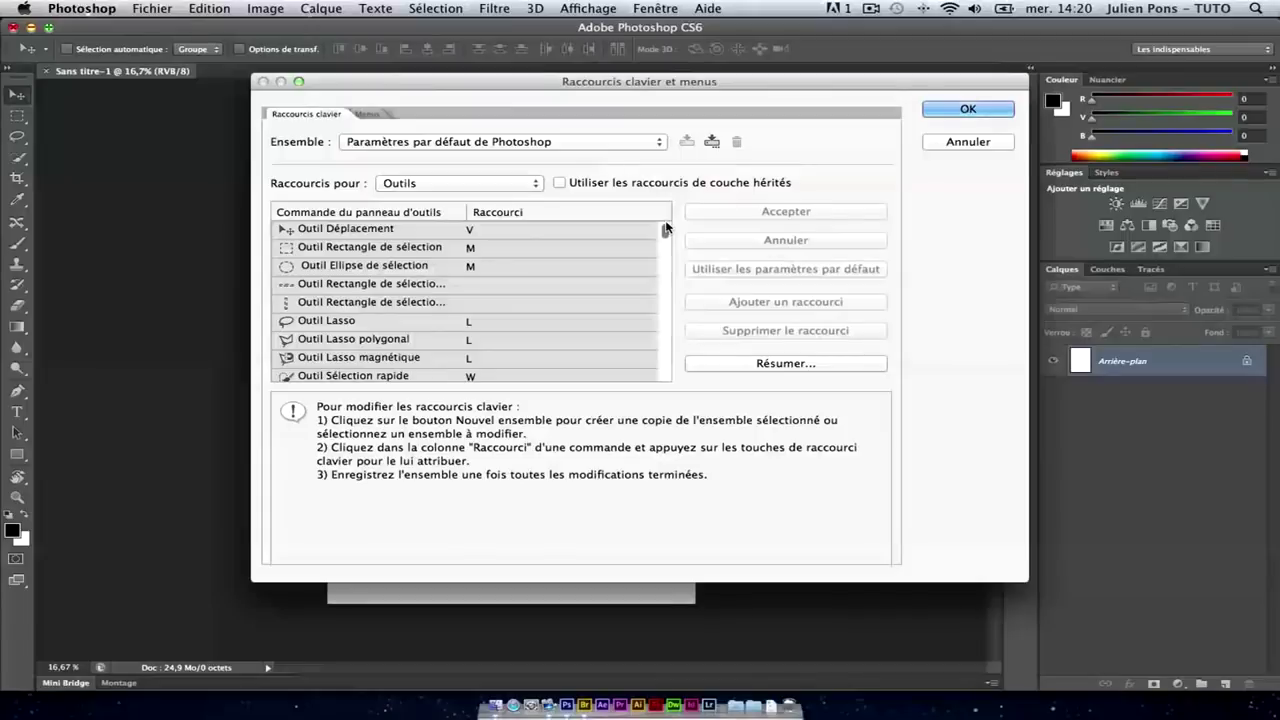
pyautogui.click(712, 143)
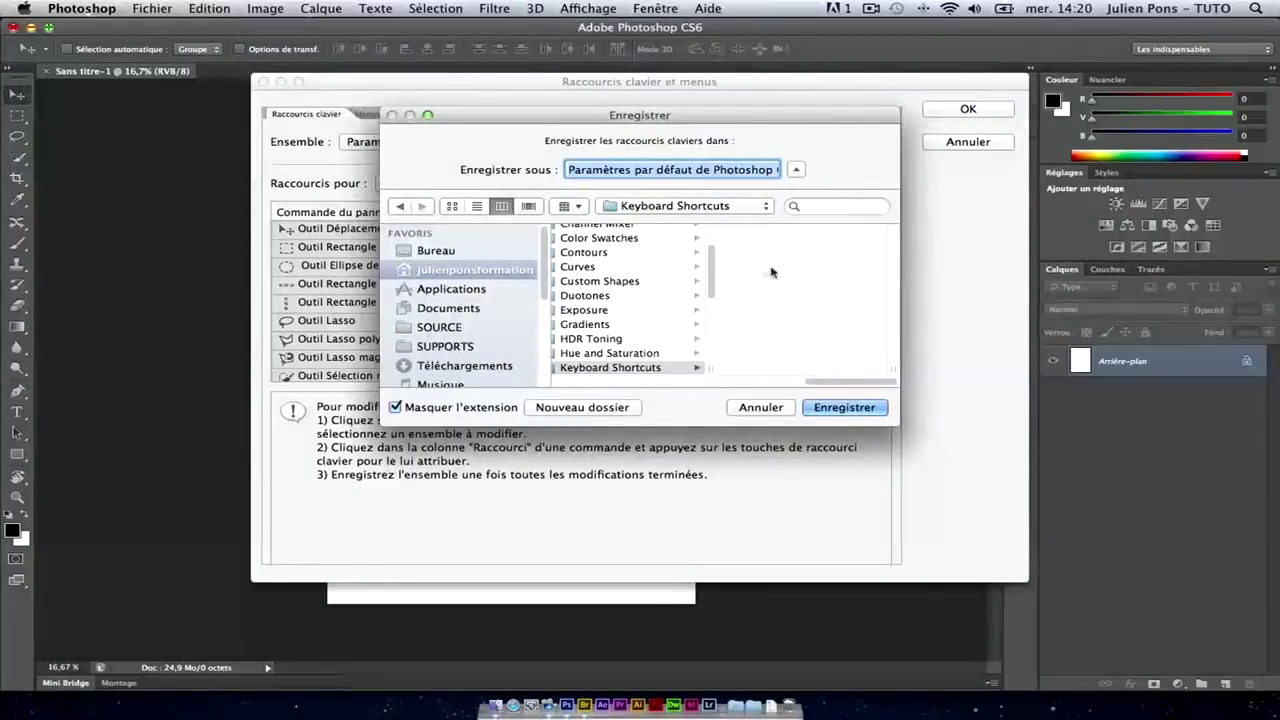
# - Cancel saving the shortcut set and switch to the Menus customization tab
pyautogui.click(770, 408)
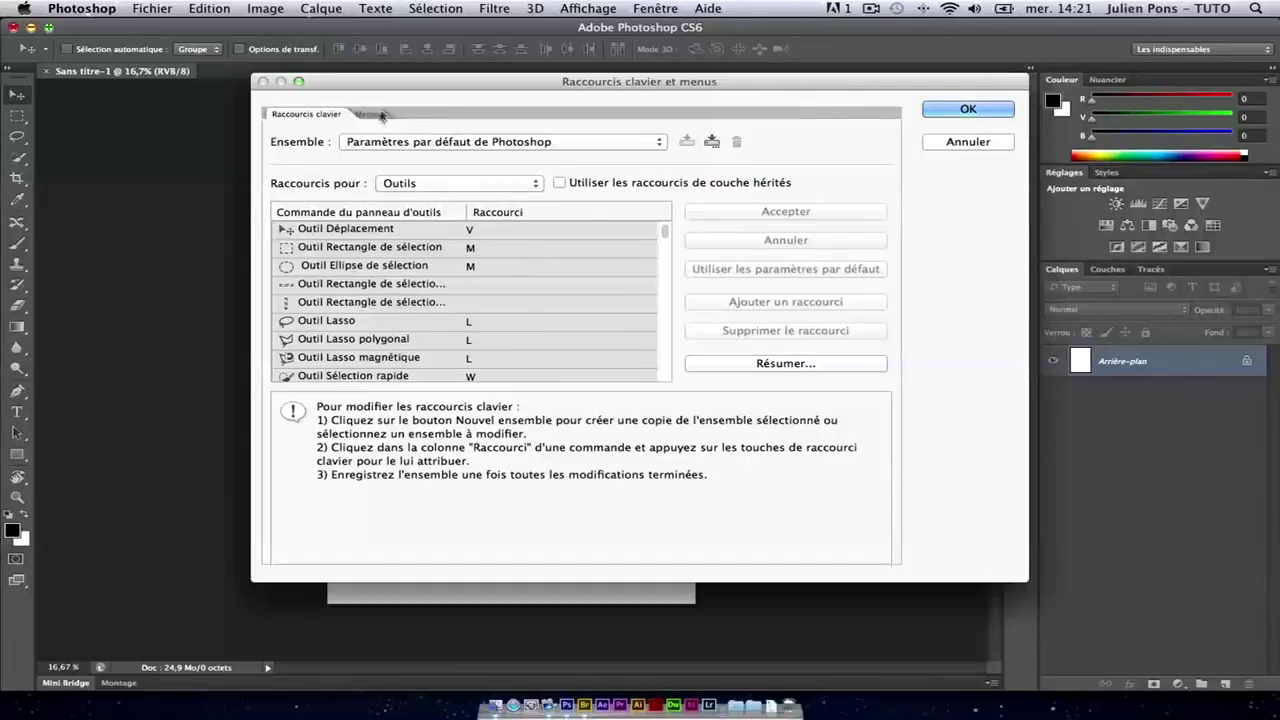
pyautogui.click(367, 114)
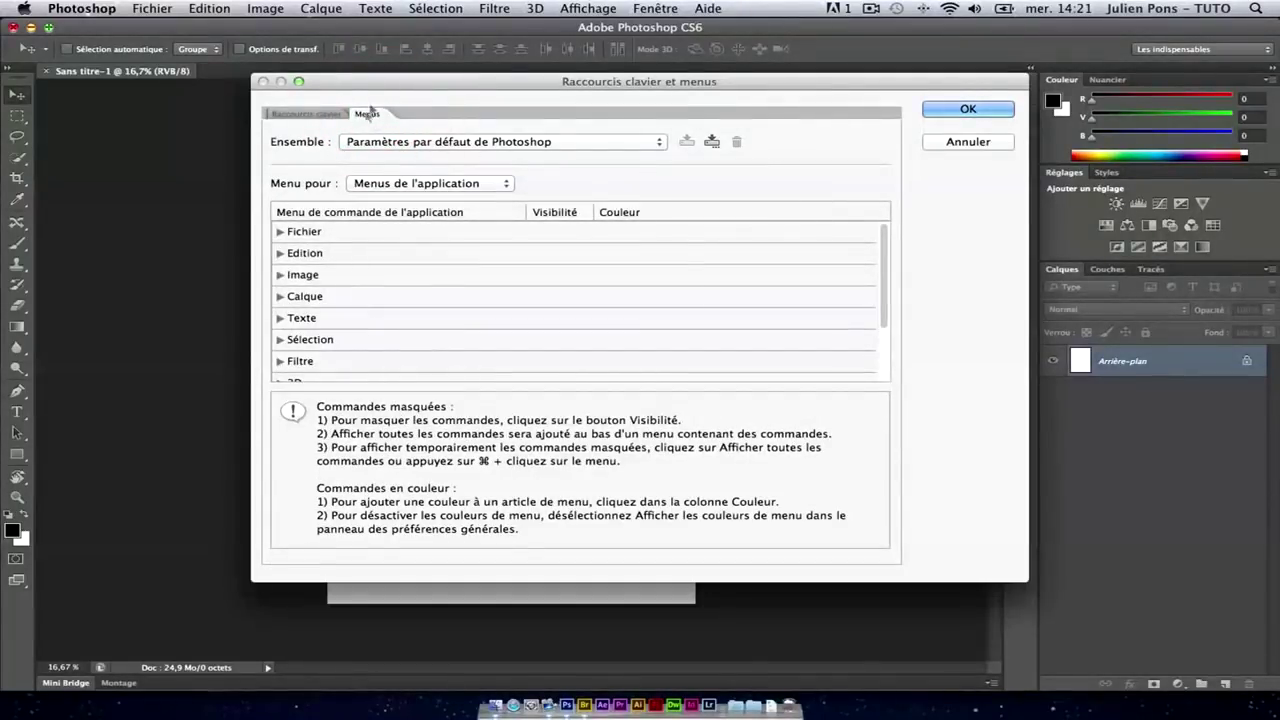
# - Close the shortcuts settings and reopen them on Edition > Menus
pyautogui.click(1003, 143)
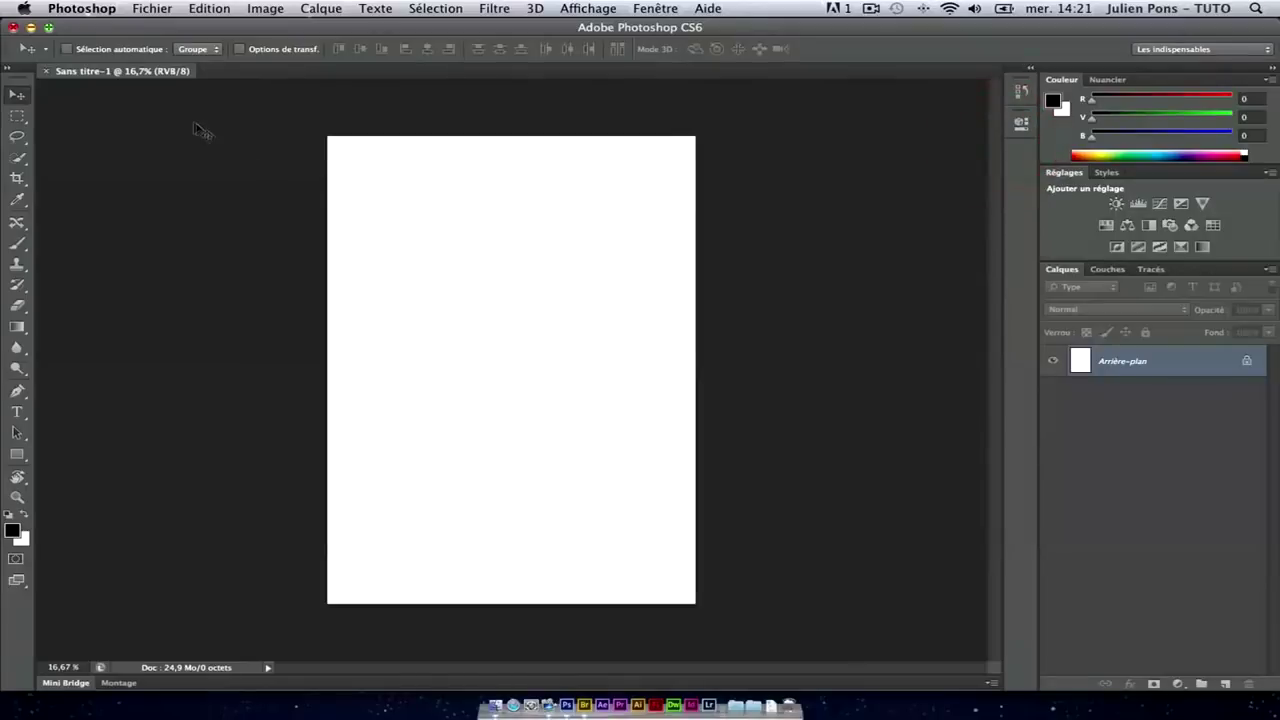
pyautogui.click(225, 9)
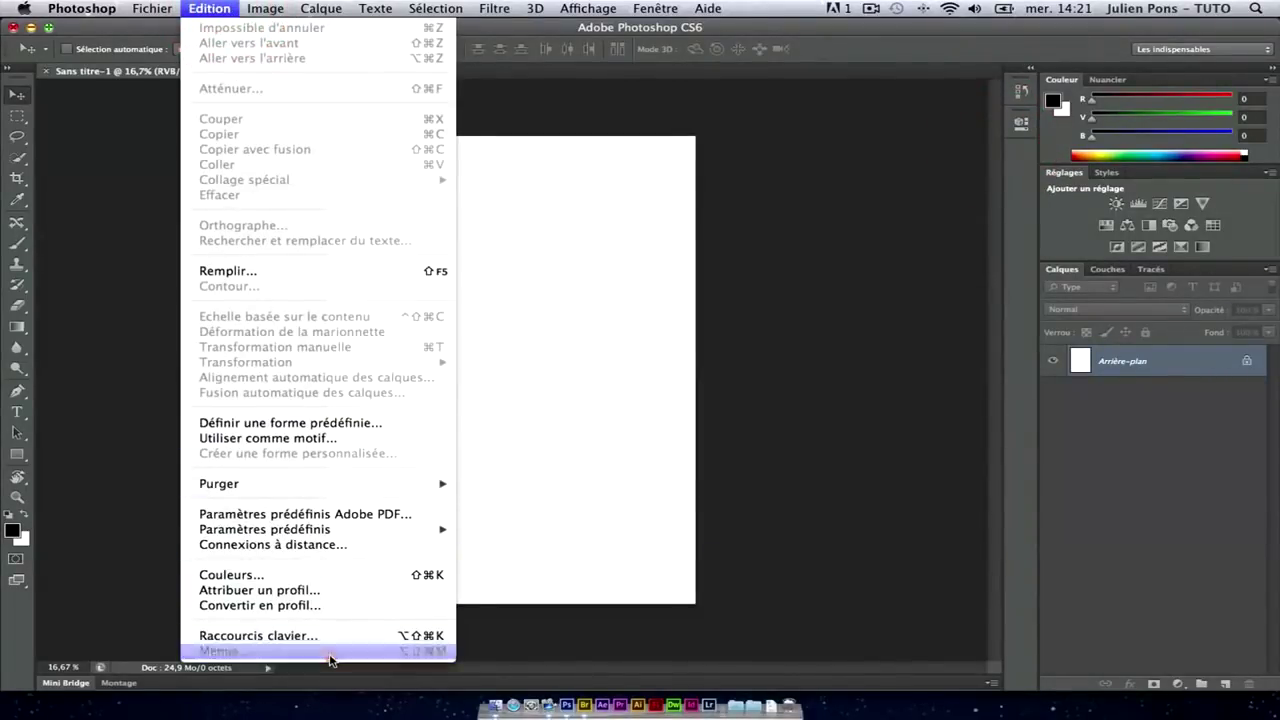
pyautogui.click(329, 654)
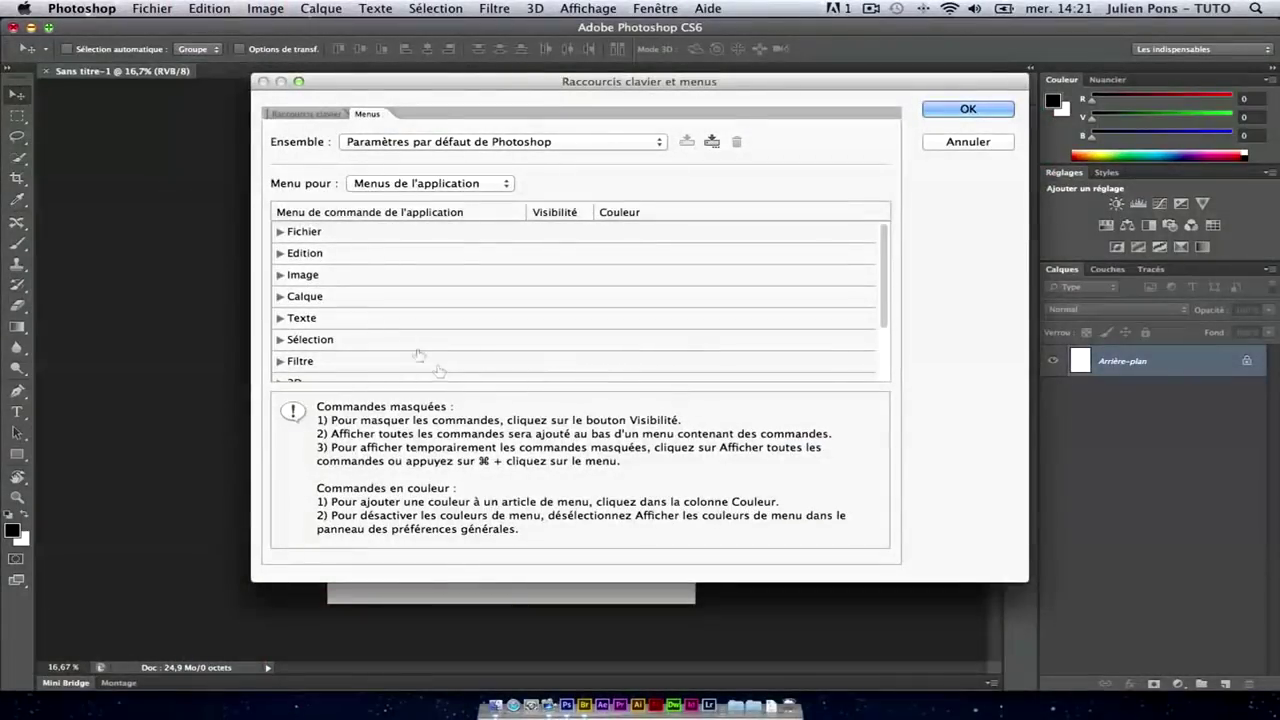
pyautogui.click(265, 8)
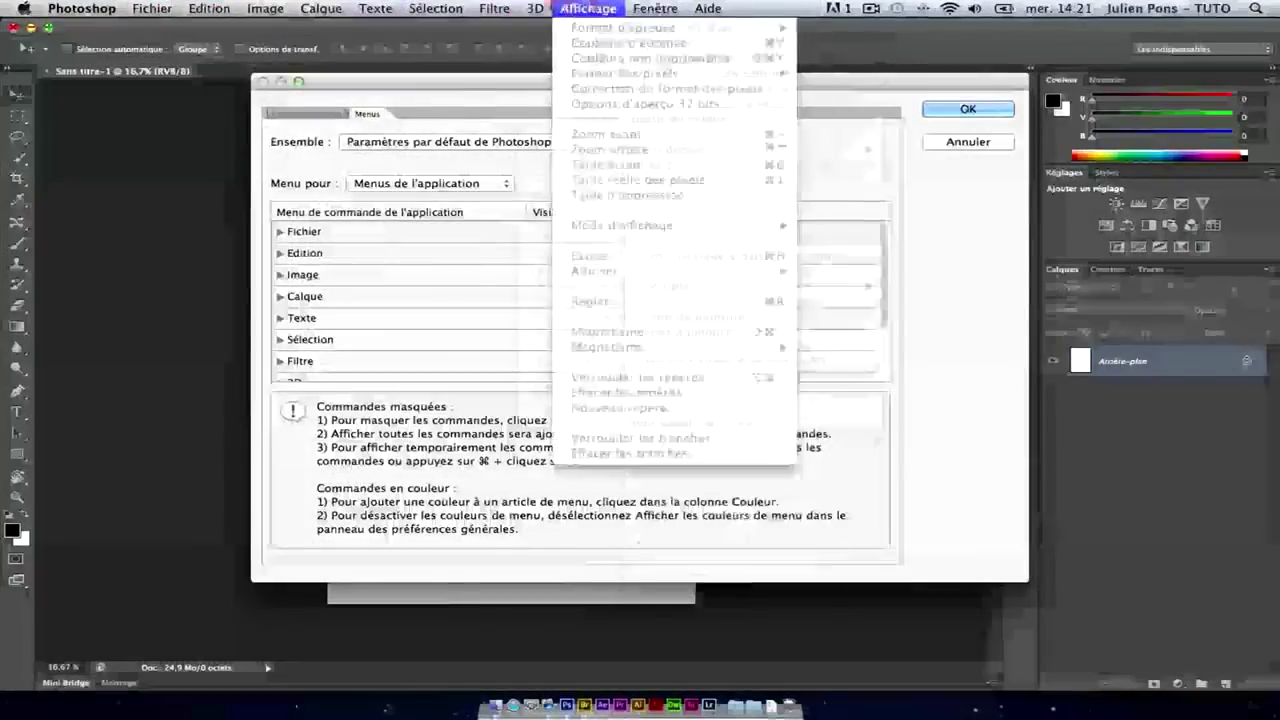
pyautogui.click(376, 8)
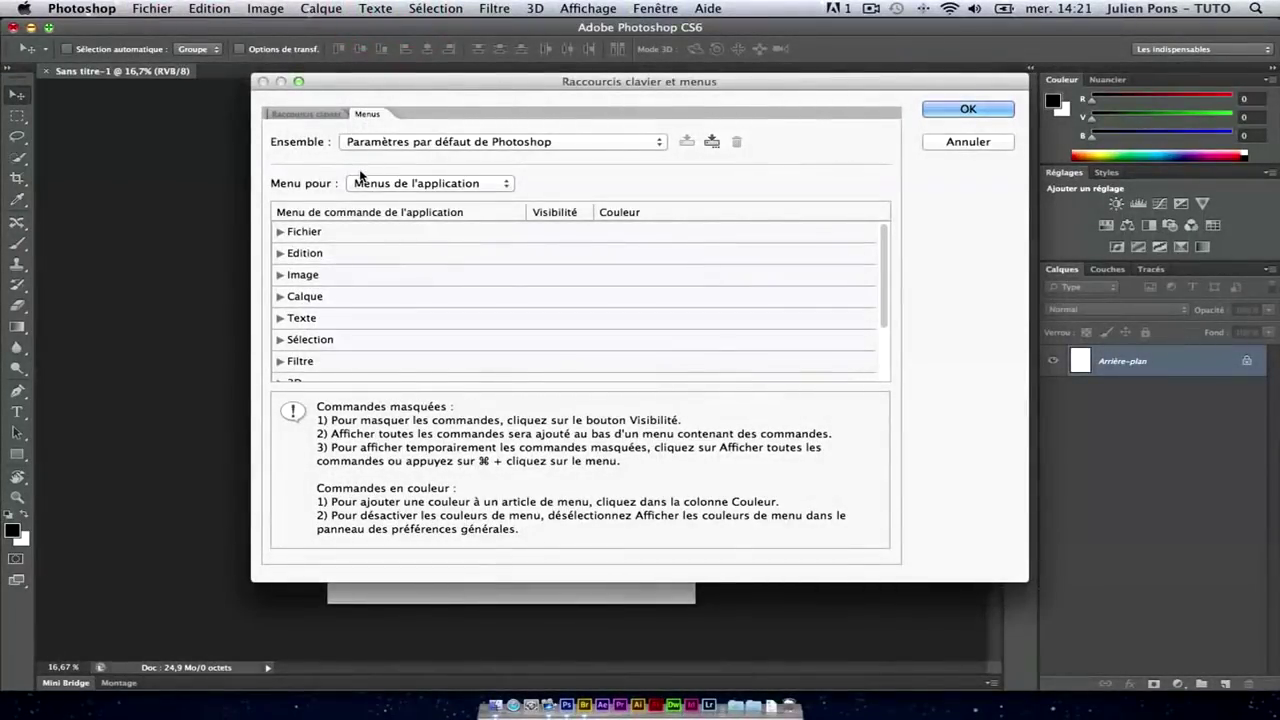
# - Expand the Edition group, hide Orthographe... via its eye icon, and confirm with OK
pyautogui.click(281, 256)
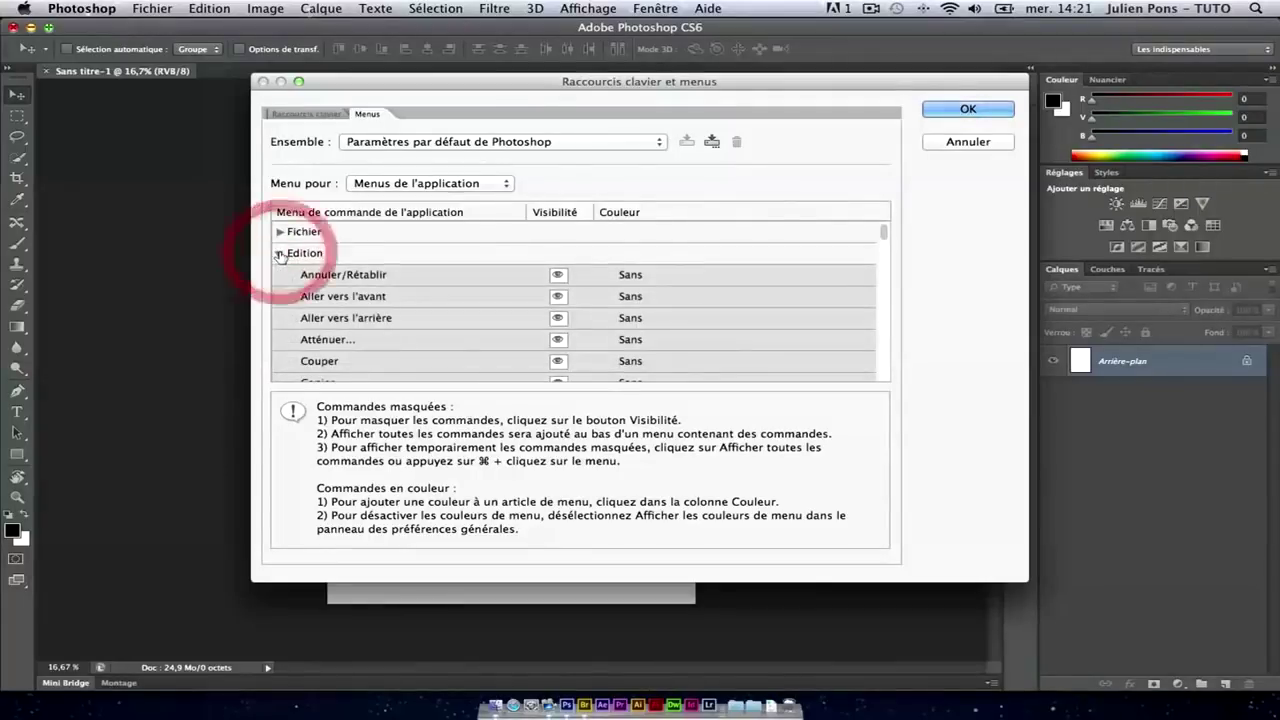
pyautogui.scroll(-2, 324, 272)
pyautogui.scroll(-2, 324, 272)
pyautogui.scroll(-2, 420, 290)
pyautogui.scroll(-1, 500, 305)
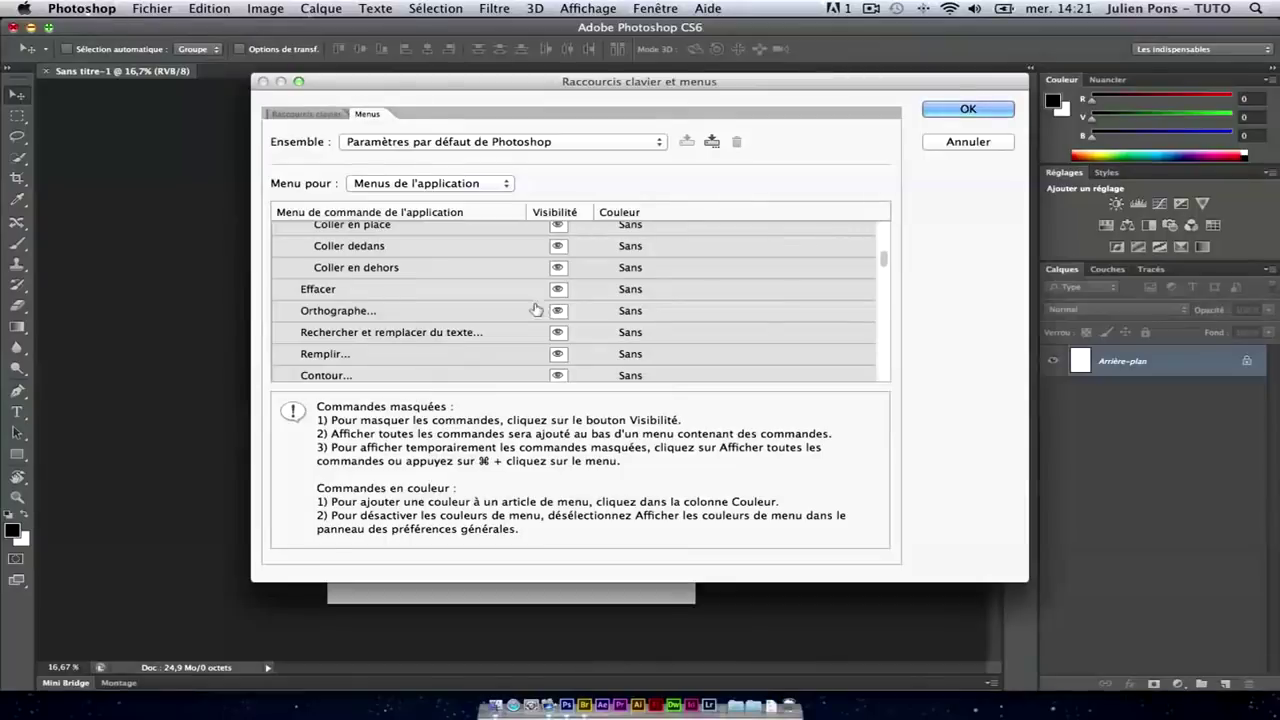
pyautogui.click(209, 8)
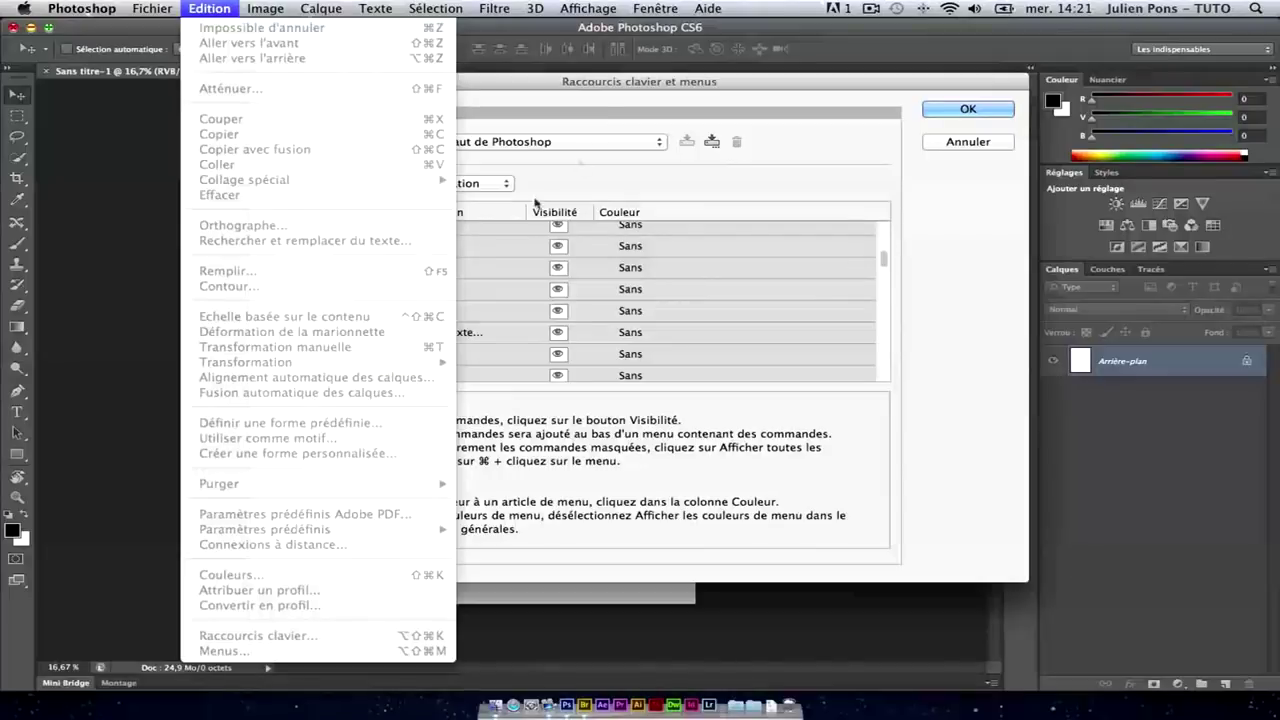
pyautogui.click(421, 253)
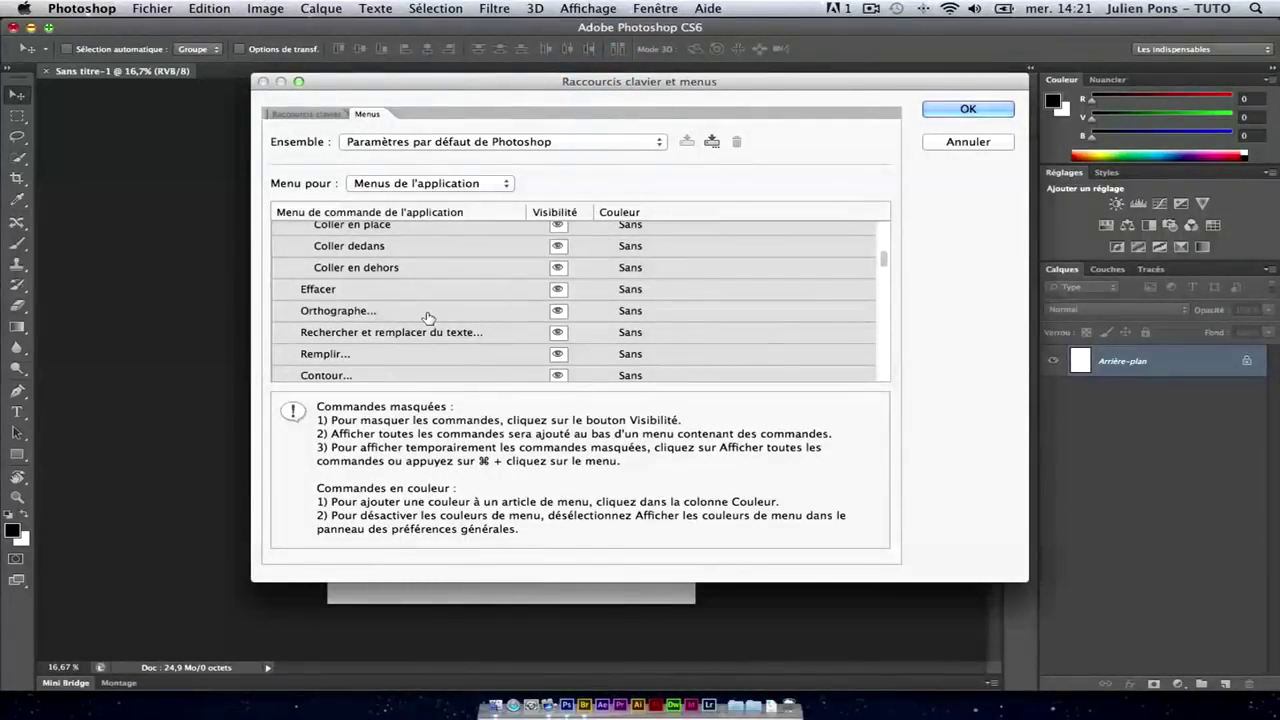
pyautogui.click(558, 310)
pyautogui.click(968, 108)
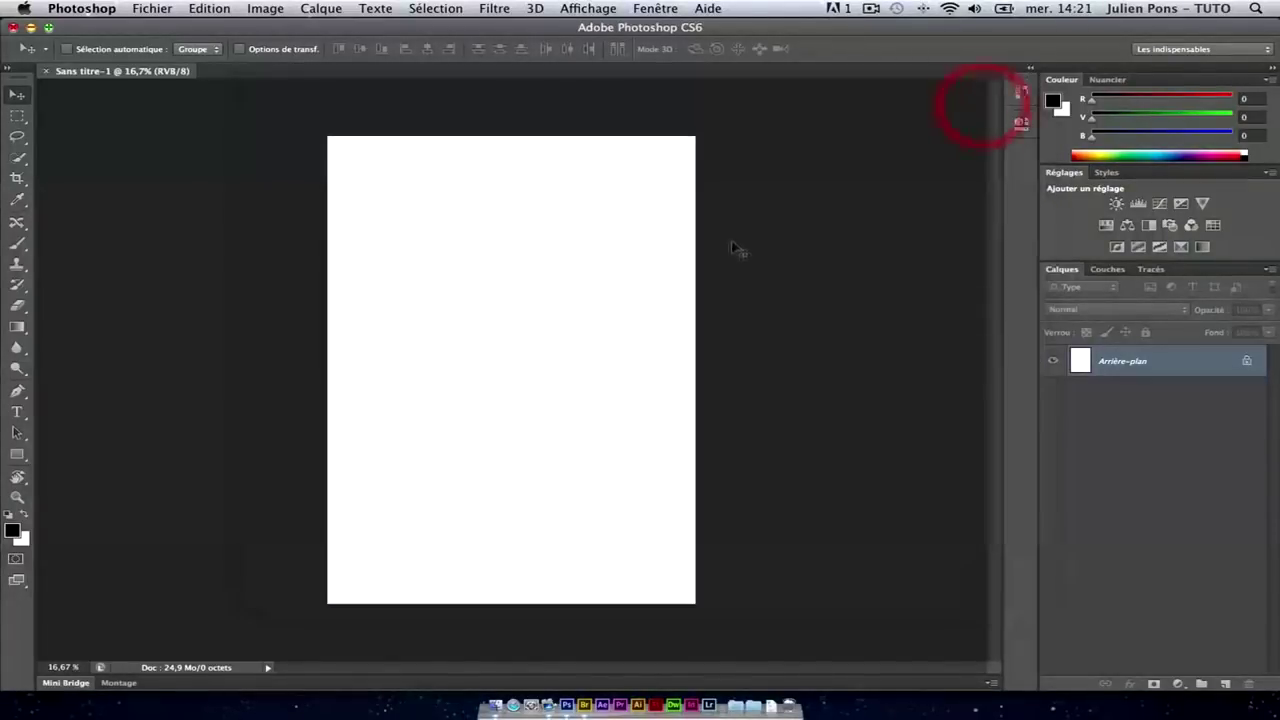
# - Check Orthographe is gone from Edition, then reopen the menu customization settings
pyautogui.click(210, 8)
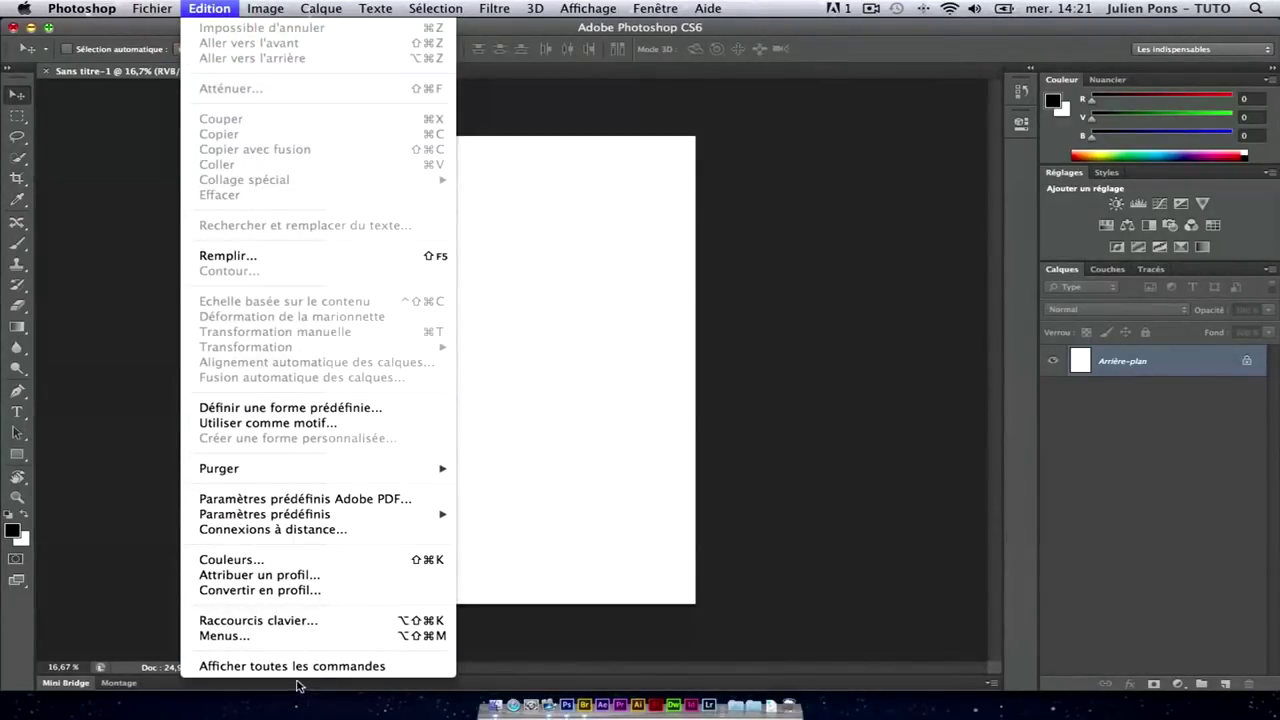
pyautogui.click(300, 636)
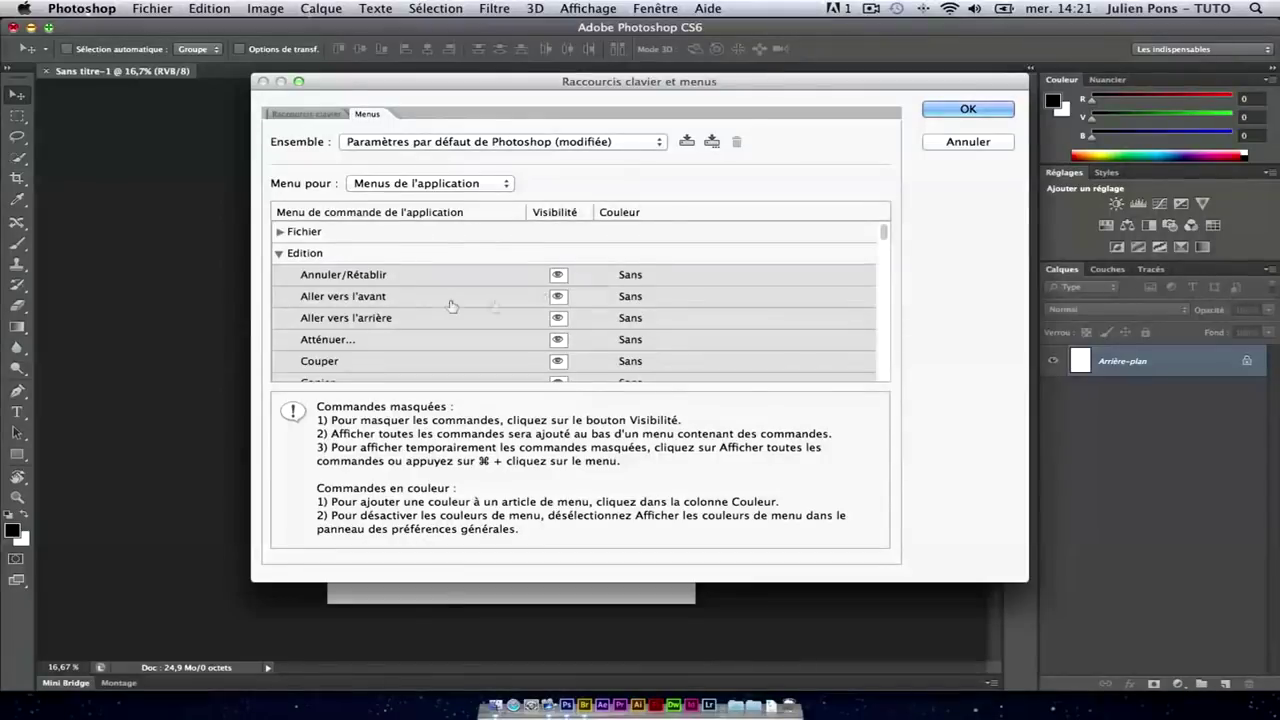
pyautogui.scroll(-2, 450, 295)
pyautogui.scroll(-3, 445, 300)
pyautogui.scroll(-2, 447, 307)
pyautogui.scroll(-1, 449, 312)
pyautogui.click(449, 340)
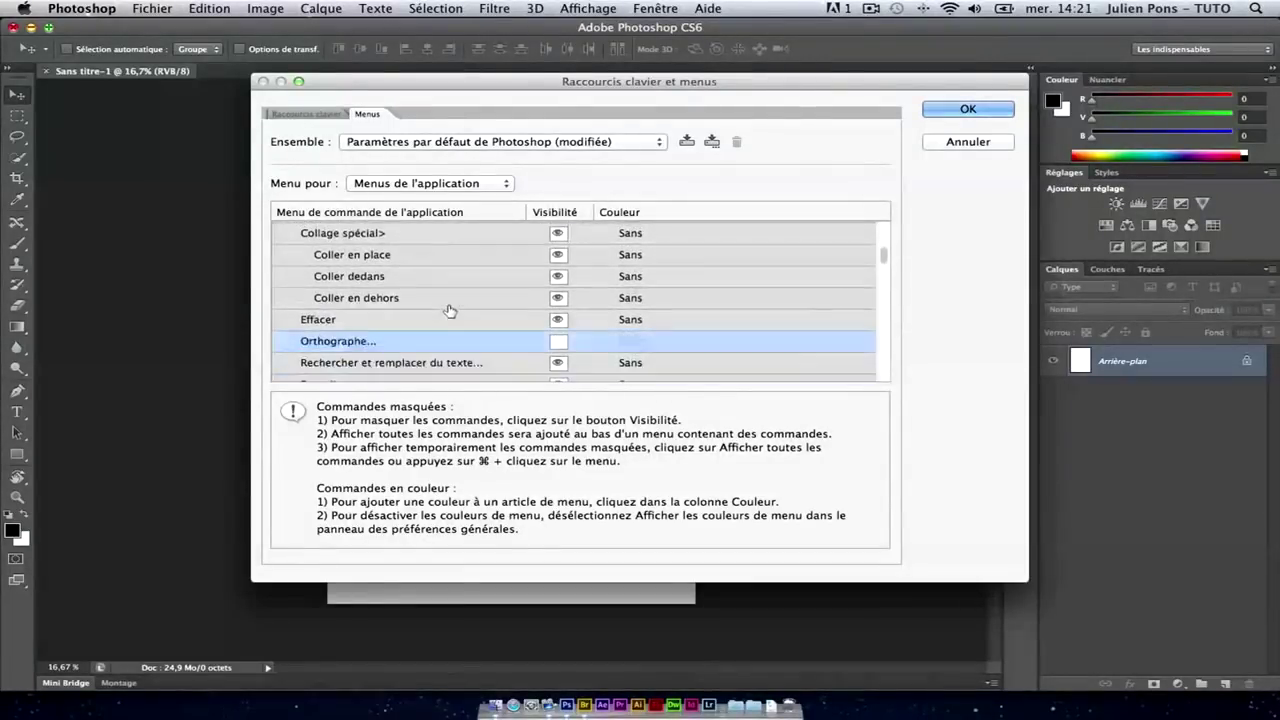
pyautogui.scroll(-1, 450, 313)
pyautogui.scroll(5, 450, 313)
pyautogui.scroll(2, 450, 313)
# - Set the colour of 'Enregistrer pour le Web...' under Fichier to Rouge and confirm
pyautogui.click(281, 229)
pyautogui.scroll(-1, 422, 289)
pyautogui.scroll(-2, 422, 290)
pyautogui.scroll(-1, 423, 294)
pyautogui.scroll(-2, 457, 286)
pyautogui.click(432, 266)
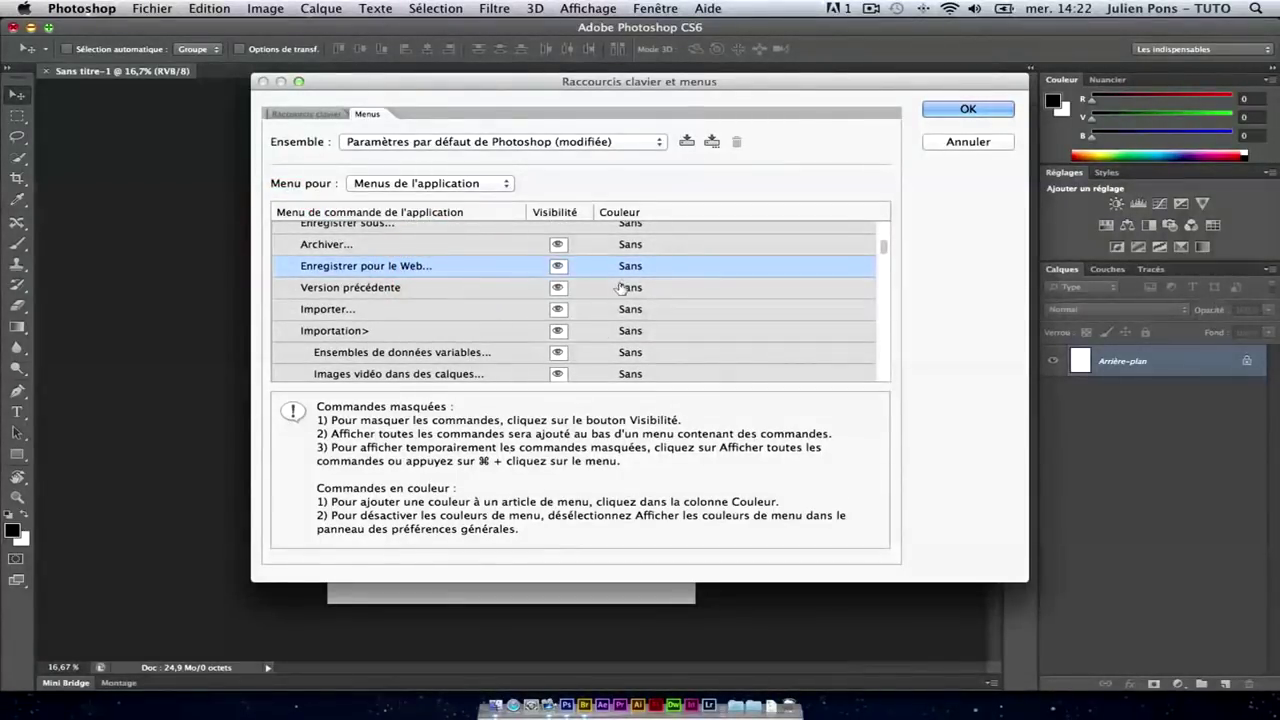
pyautogui.click(640, 266)
pyautogui.click(625, 287)
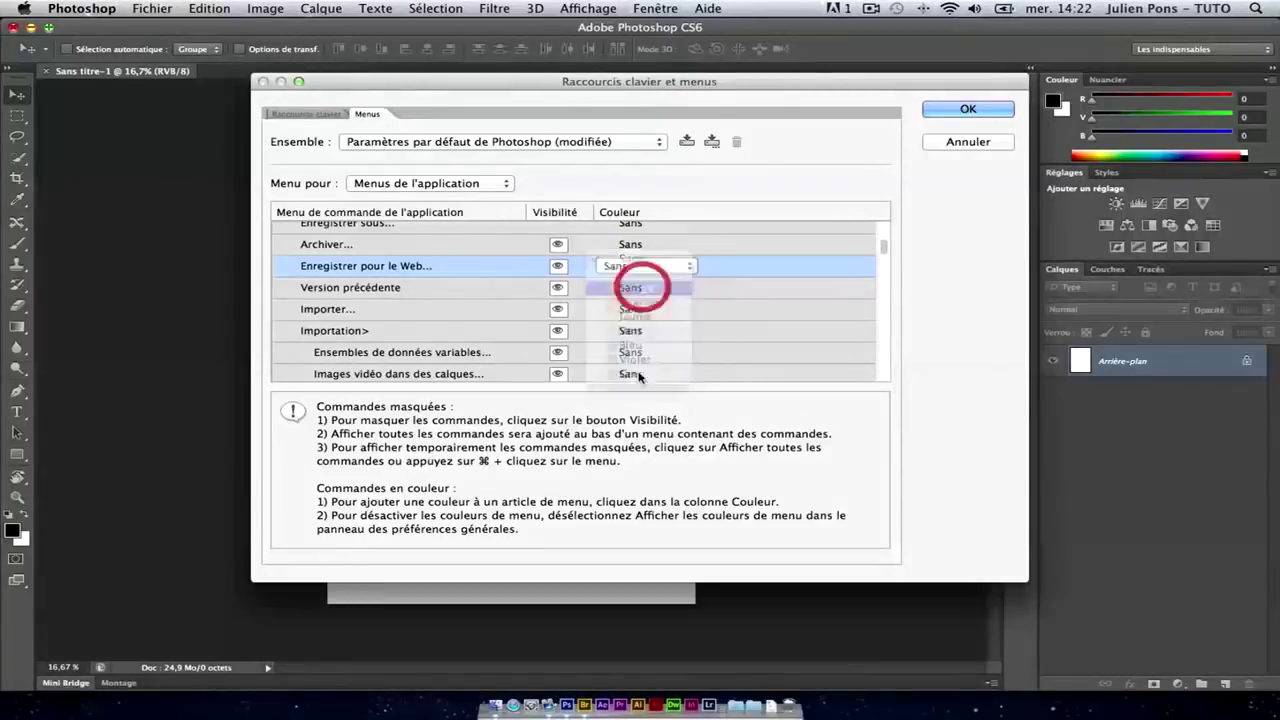
pyautogui.click(968, 110)
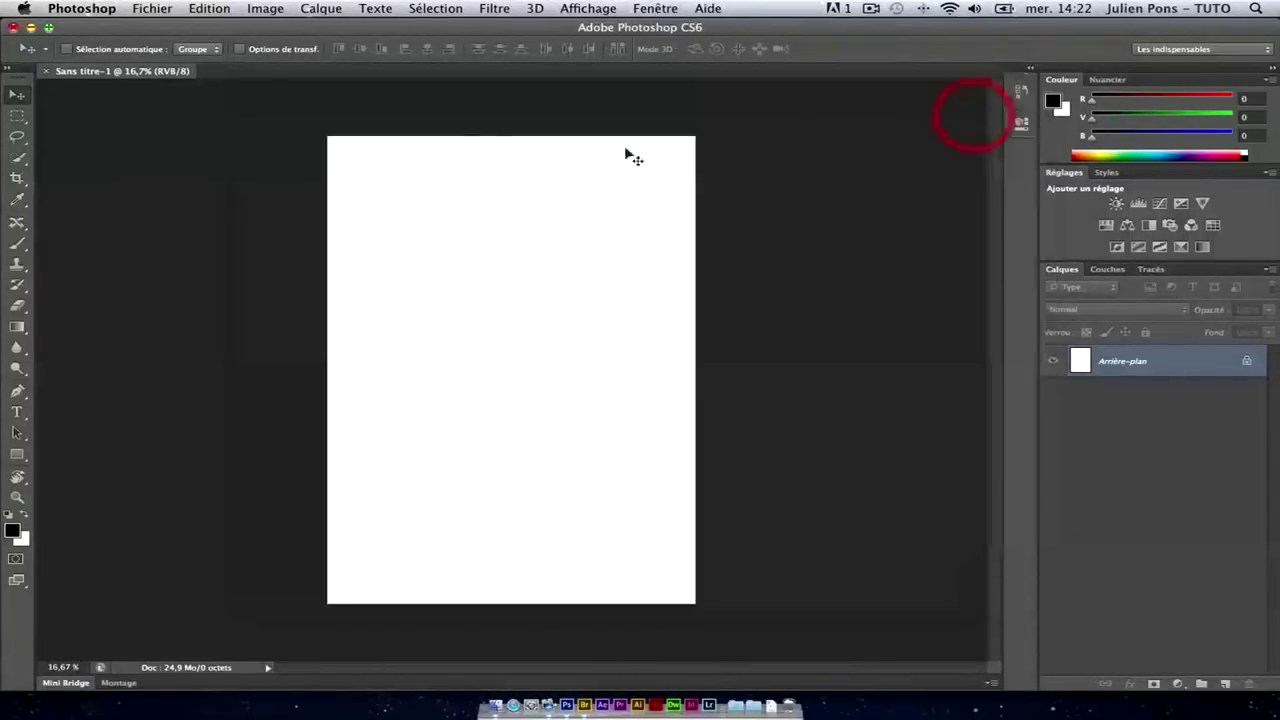
# - Check the red Enregistrer pour le Web entry in the Fichier menu
pyautogui.click(152, 8)
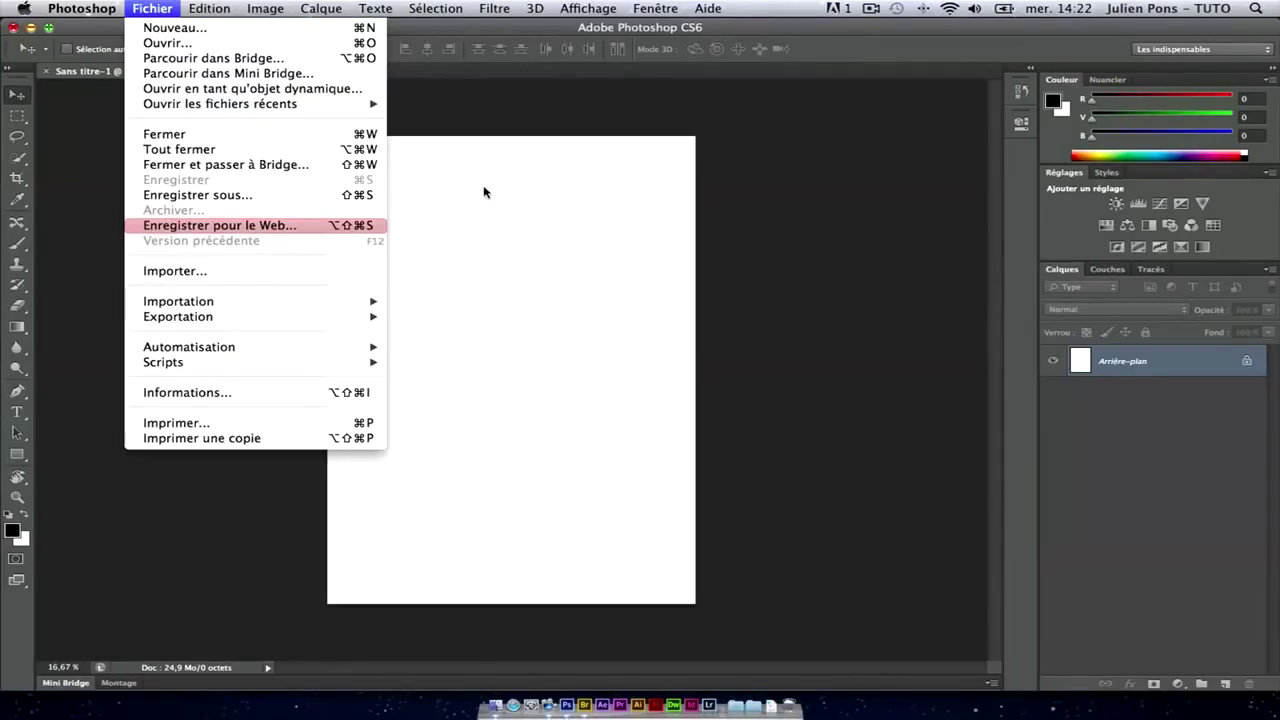
pyautogui.click(484, 192)
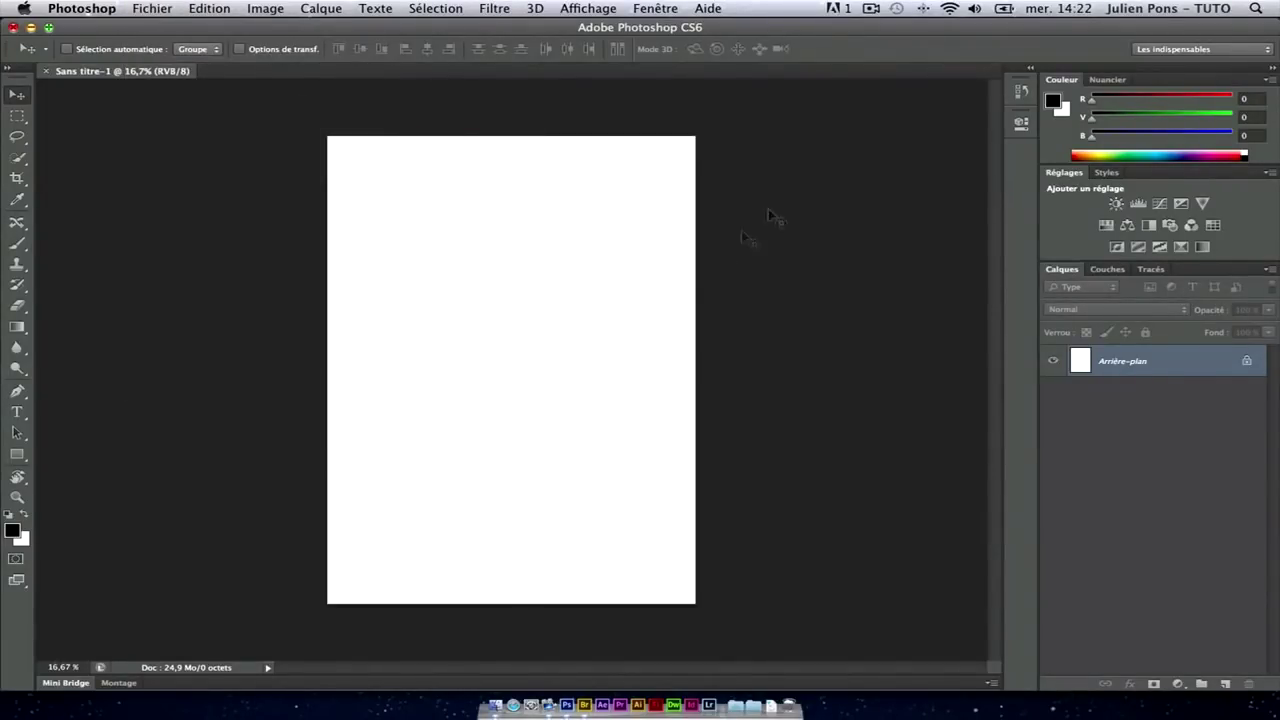
pyautogui.click(1203, 49)
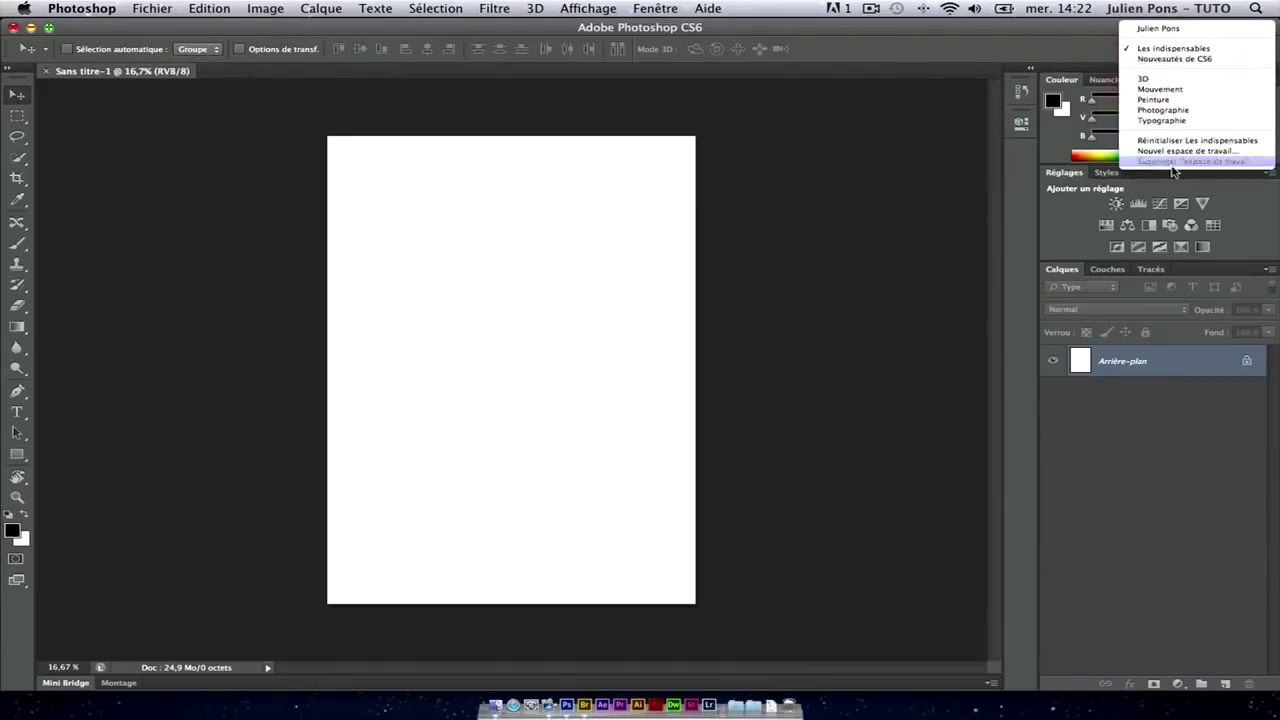
# - Reset Les indispensables, then switch to the Nouveautés de CS6 workspace
pyautogui.click(1175, 137)
pyautogui.click(152, 8)
pyautogui.click(1203, 49)
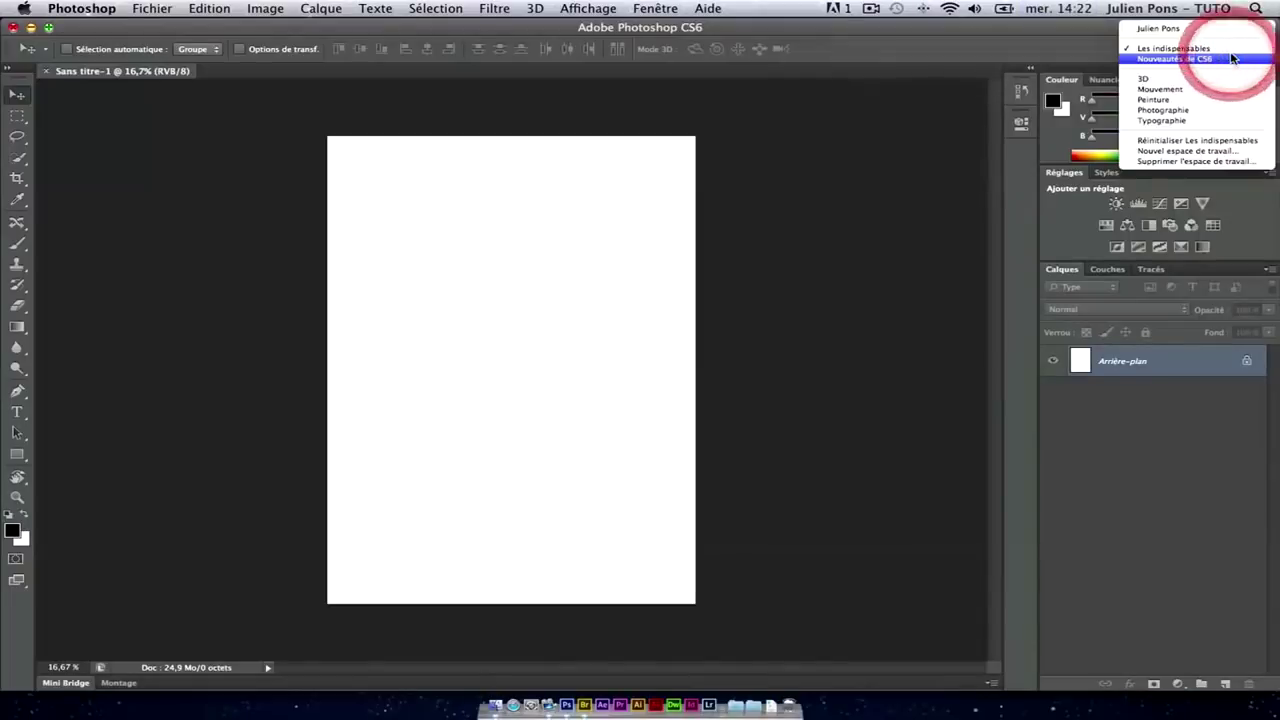
pyautogui.click(1231, 145)
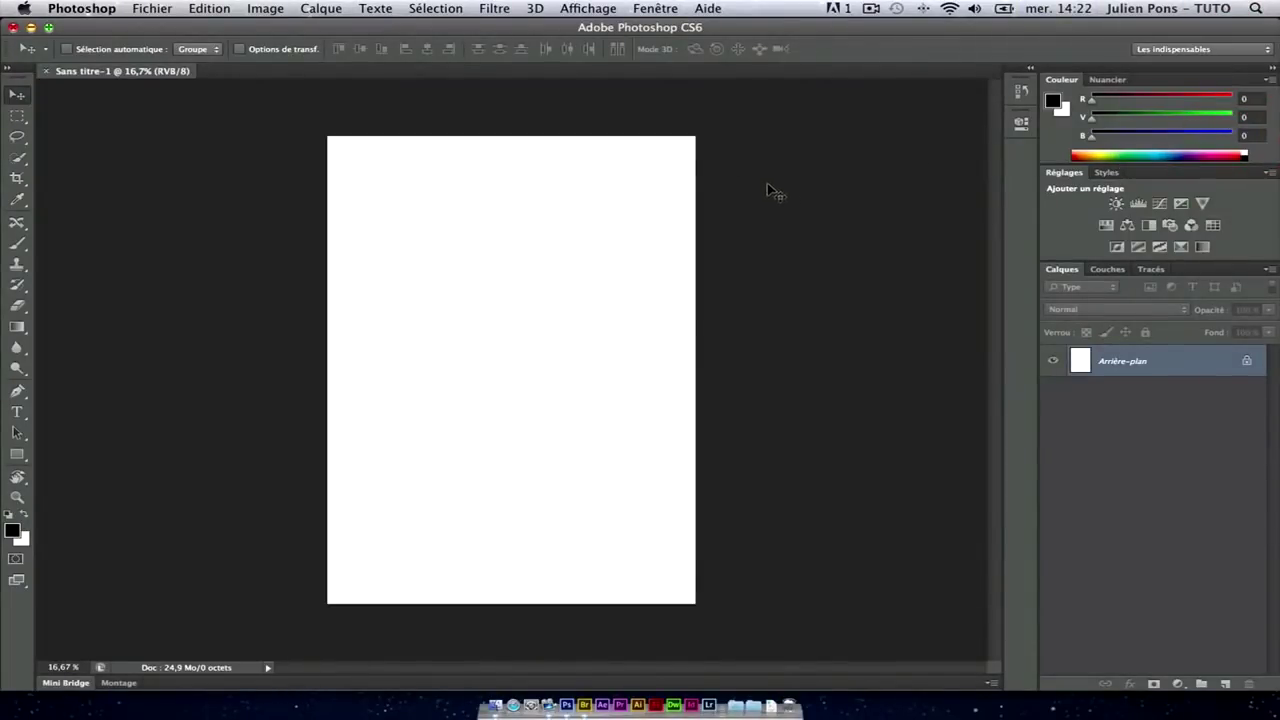
pyautogui.click(1190, 55)
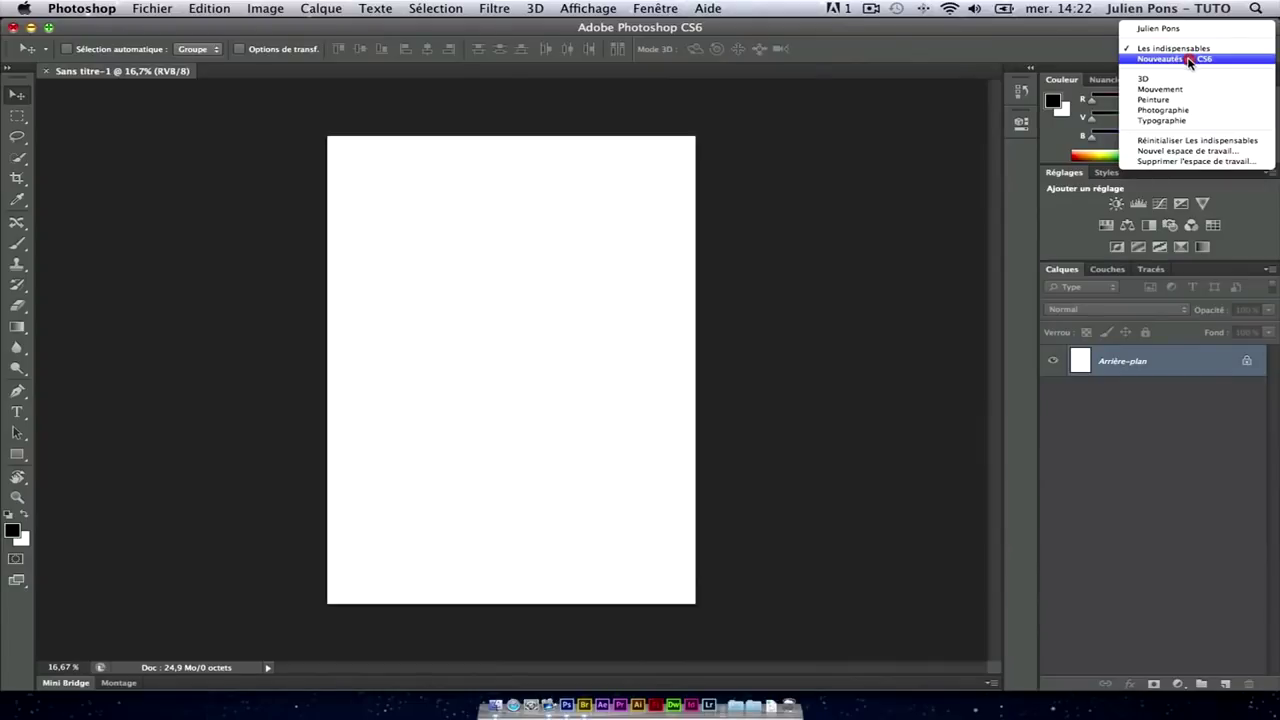
pyautogui.click(1172, 59)
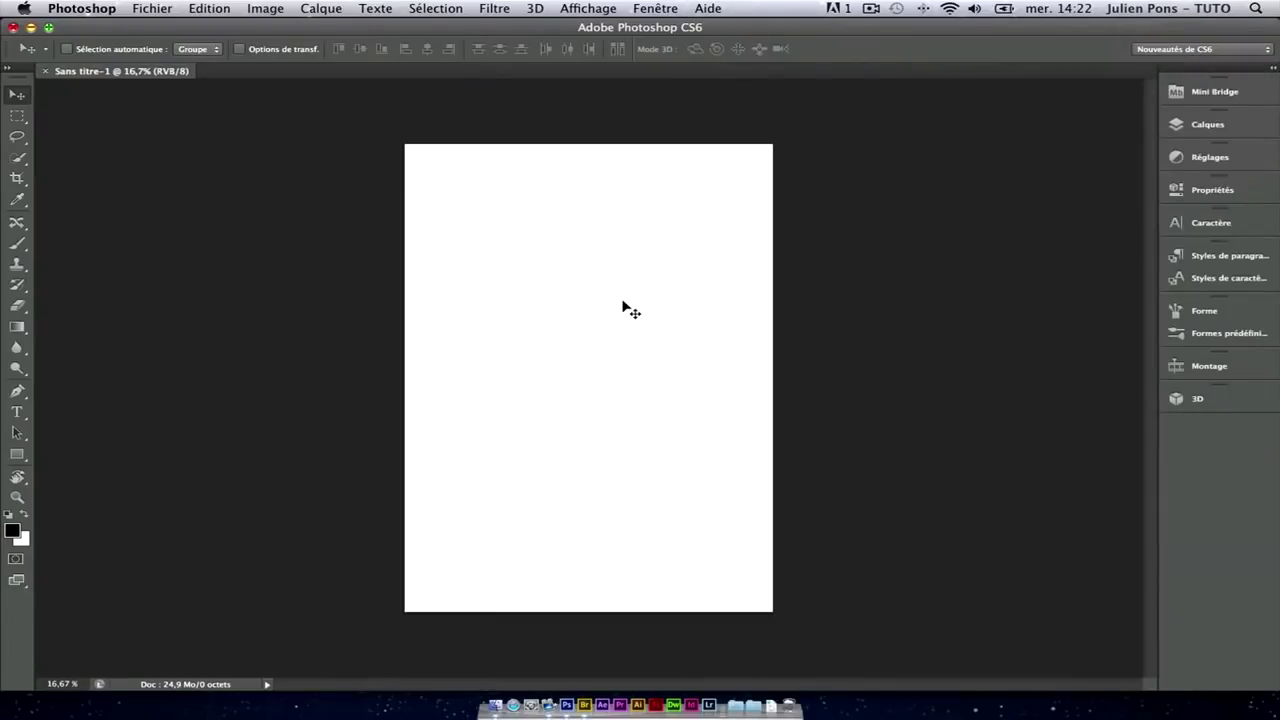
# - Expand the panel dock, narrow it, and detach and close Mini Bridge
pyautogui.click(598, 9)
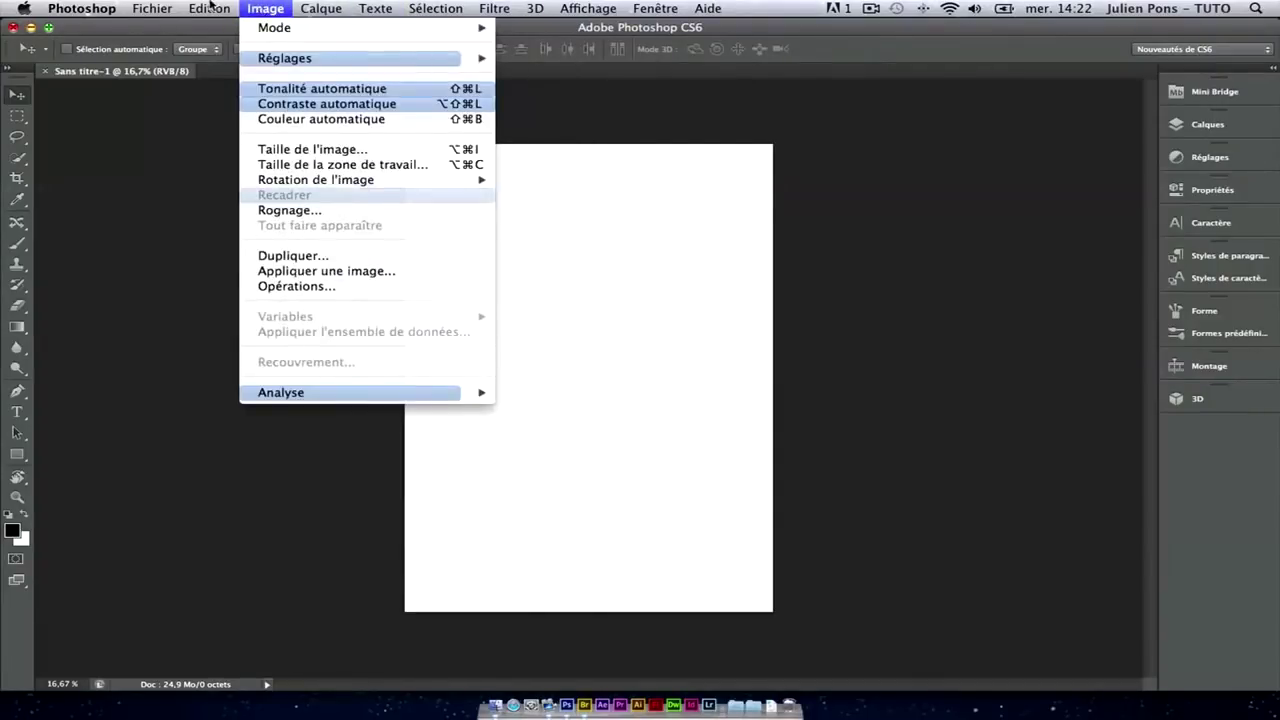
pyautogui.moveTo(200, 301)
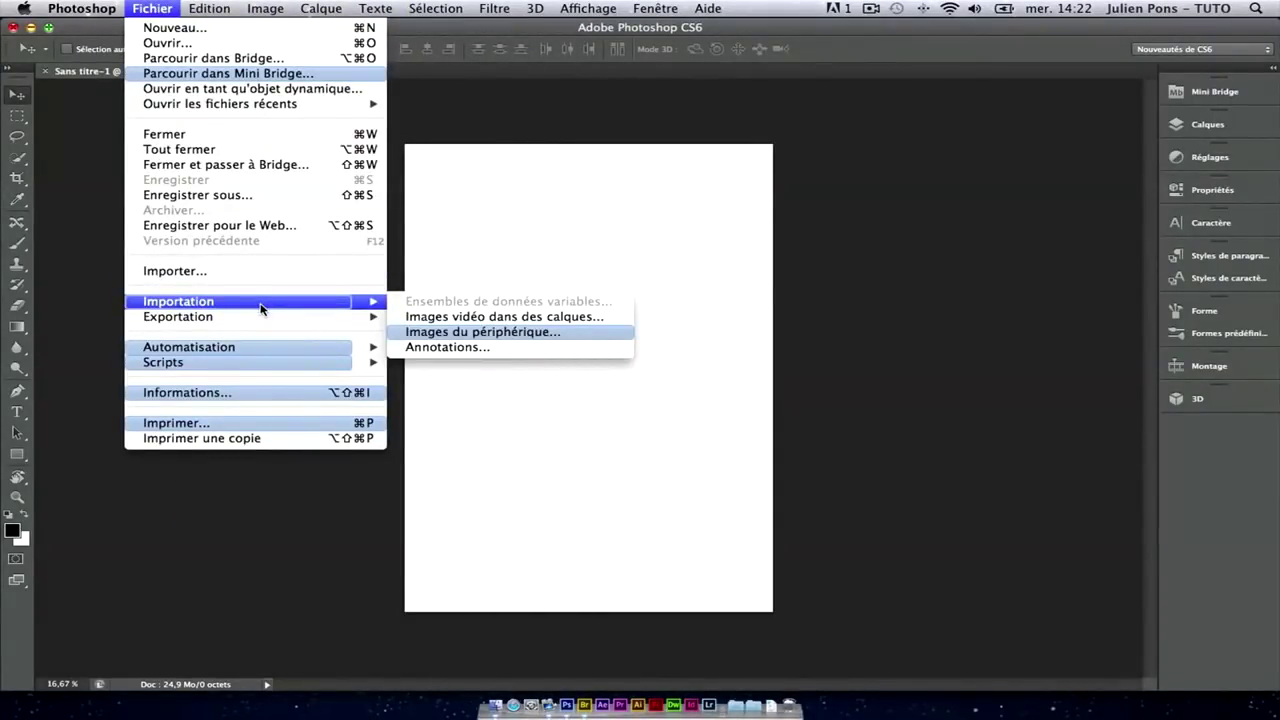
pyautogui.click(773, 30)
pyautogui.click(773, 30)
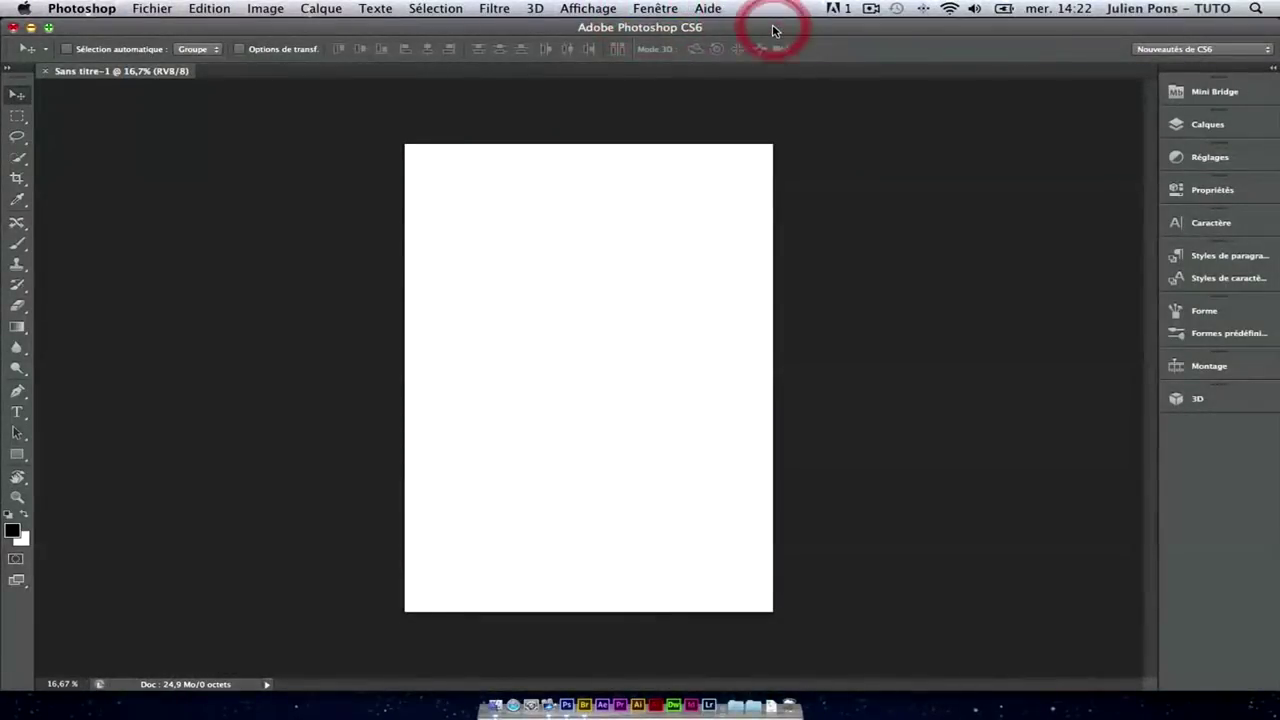
pyautogui.click(1273, 72)
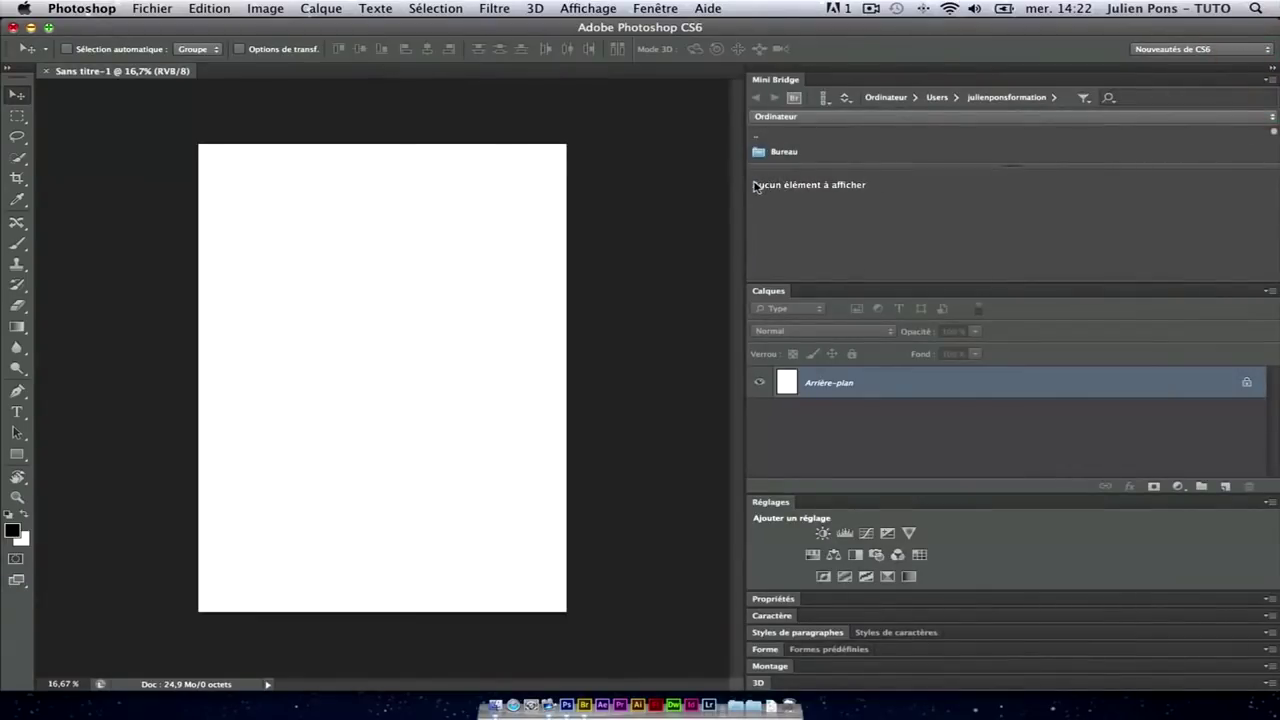
pyautogui.moveTo(744, 185); pyautogui.dragTo(1001, 175)
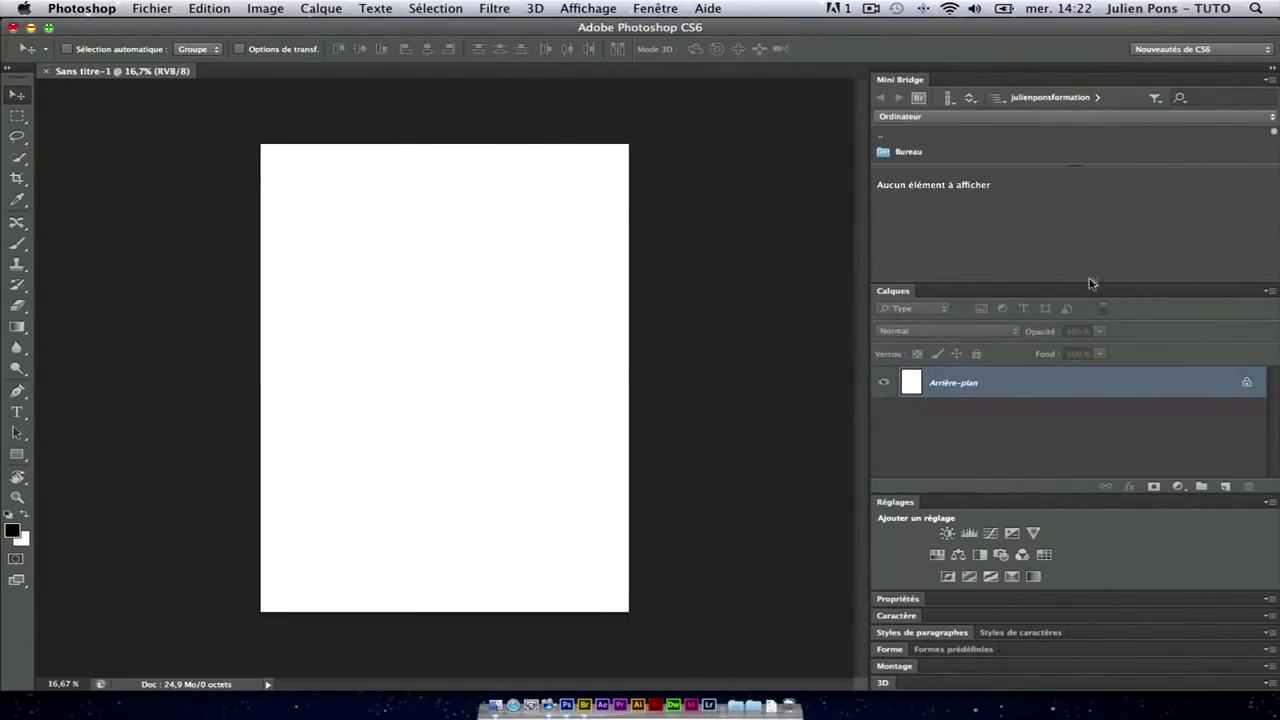
pyautogui.moveTo(916, 88); pyautogui.dragTo(686, 104)
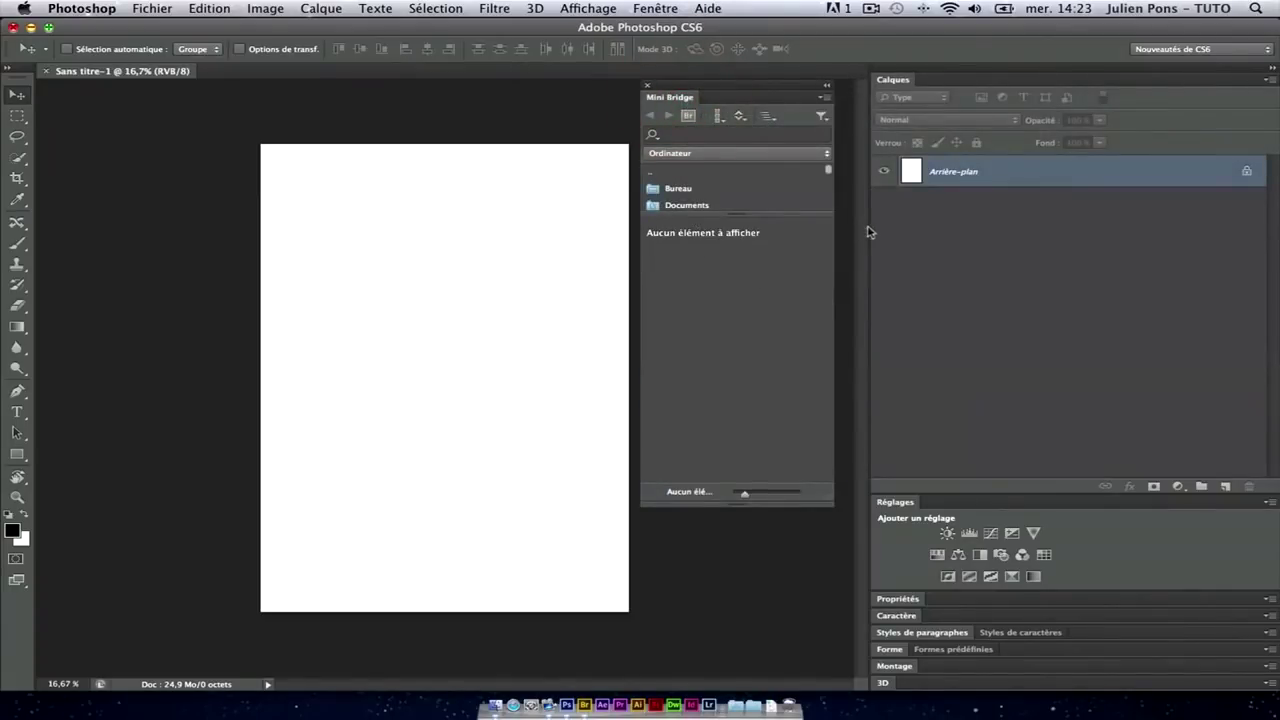
pyautogui.click(649, 86)
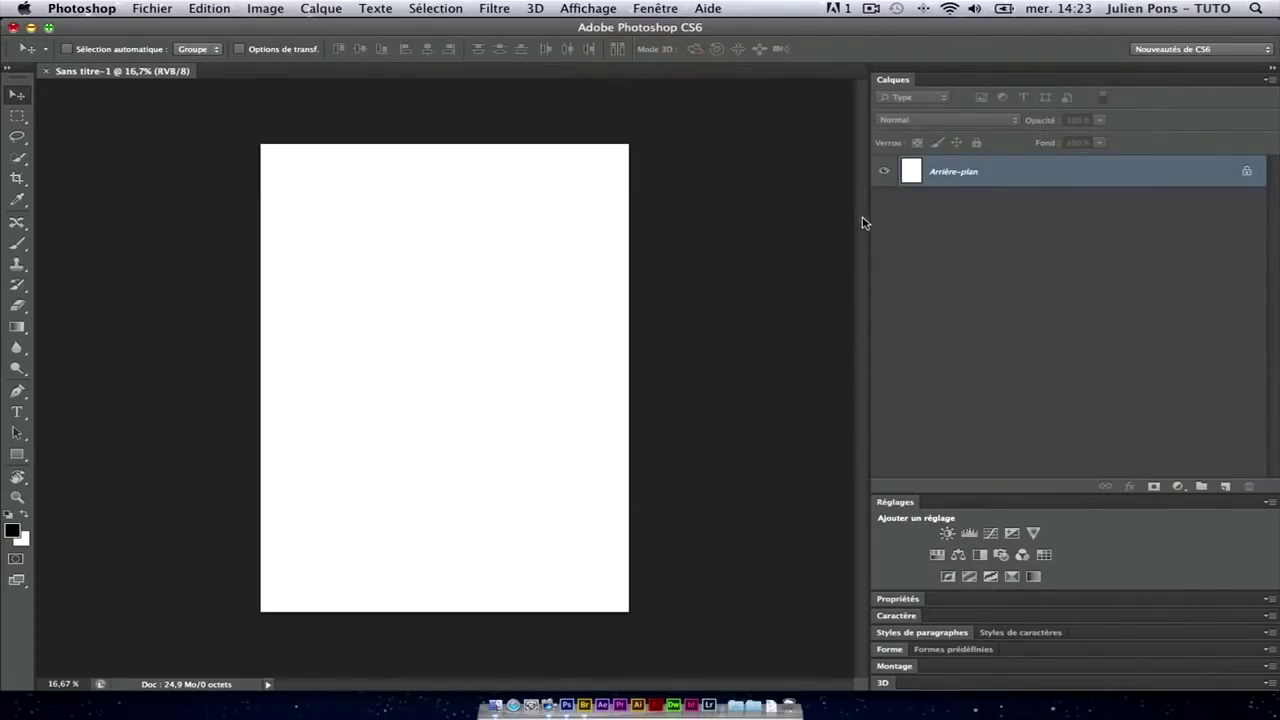
pyautogui.click(1070, 230)
pyautogui.click(1213, 47)
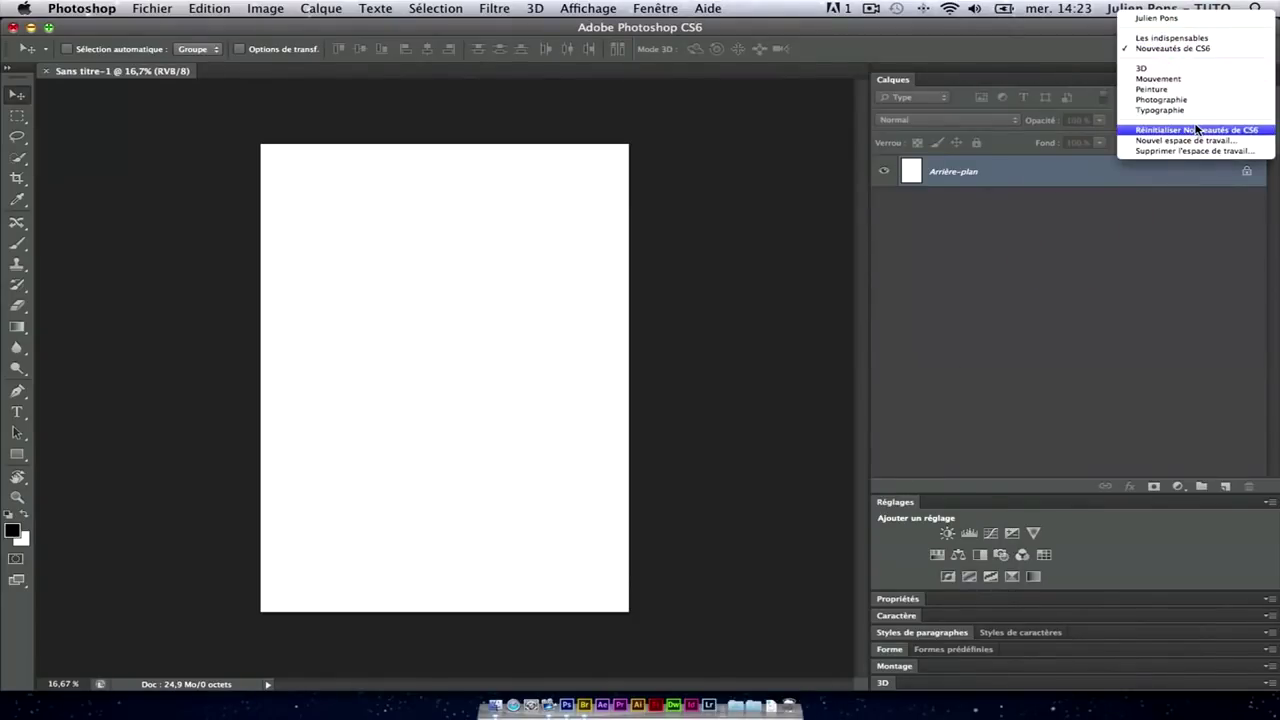
# - Apply the saved personal workspace showing History, Properties and Layers panels
pyautogui.click(1209, 19)
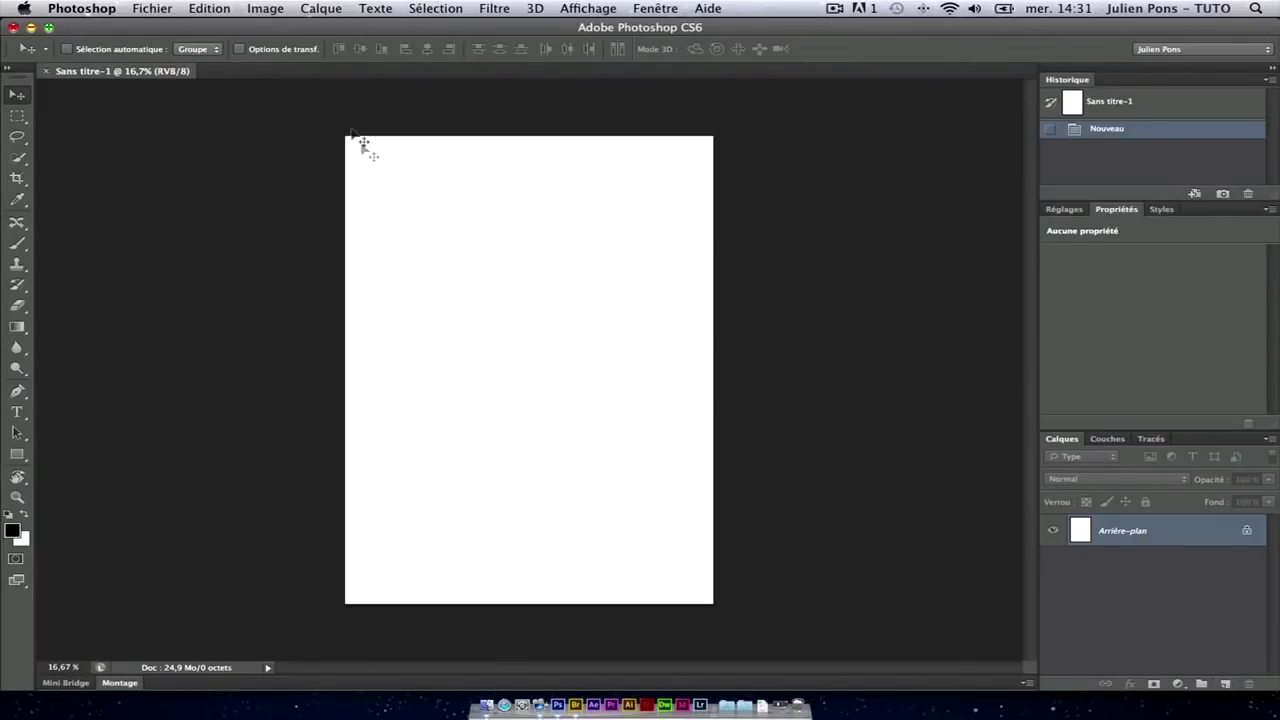
pyautogui.click(321, 9)
# - Create a new layer named Test with Ctrl+Shift+N, above Arrière-plan
pyautogui.moveTo(643, 36)
pyautogui.click(643, 34)
pyautogui.click(857, 325)
pyautogui.hotkey('ctrl', 'shift', 'n')
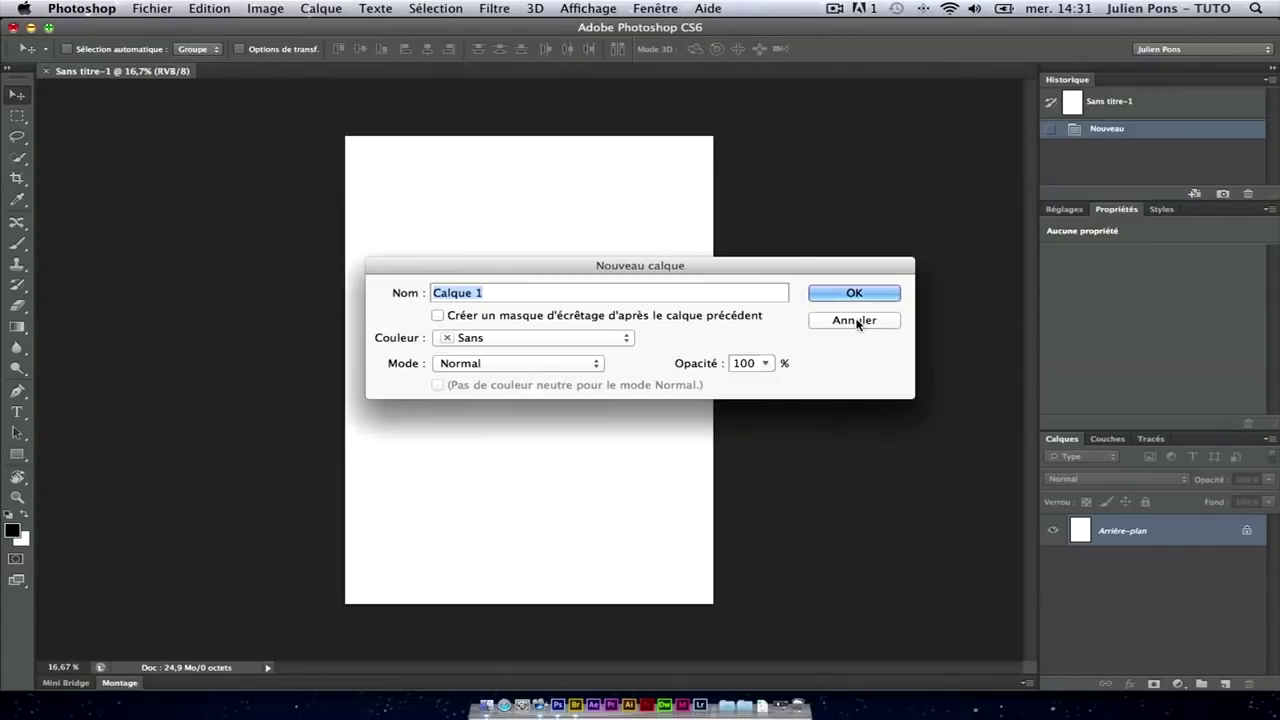
pyautogui.write('Test')
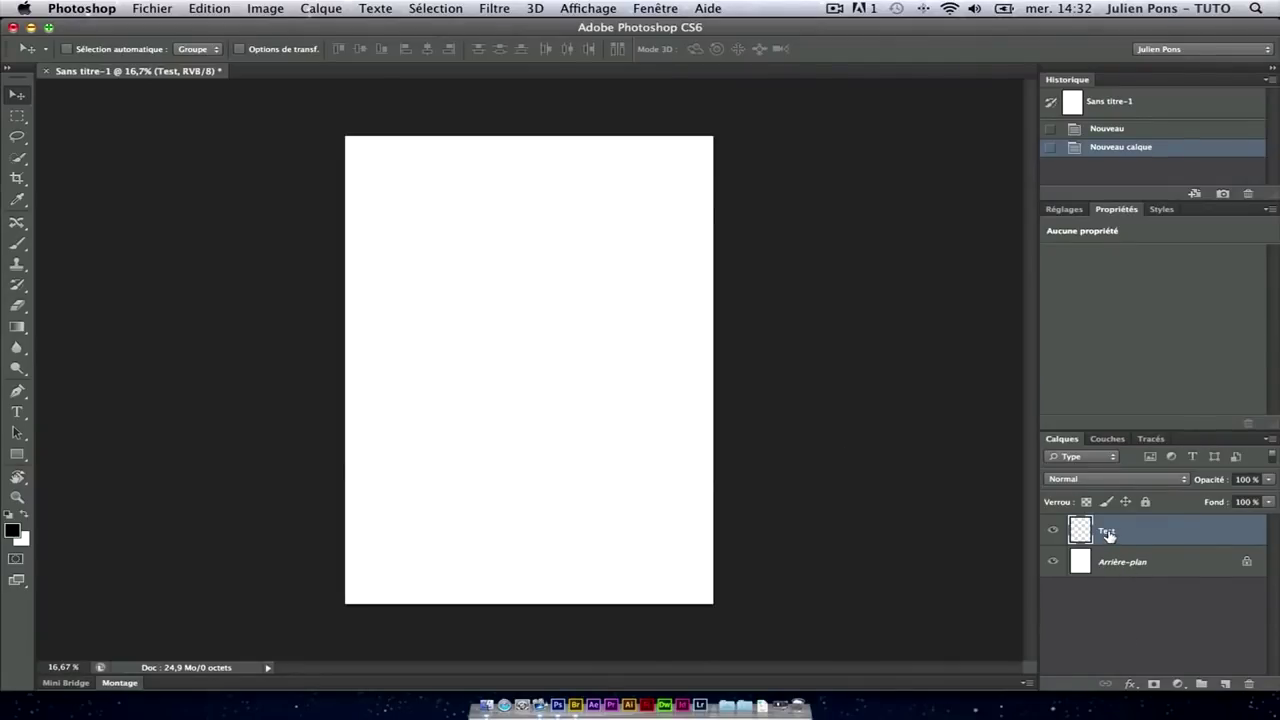
pyautogui.click(1054, 566)
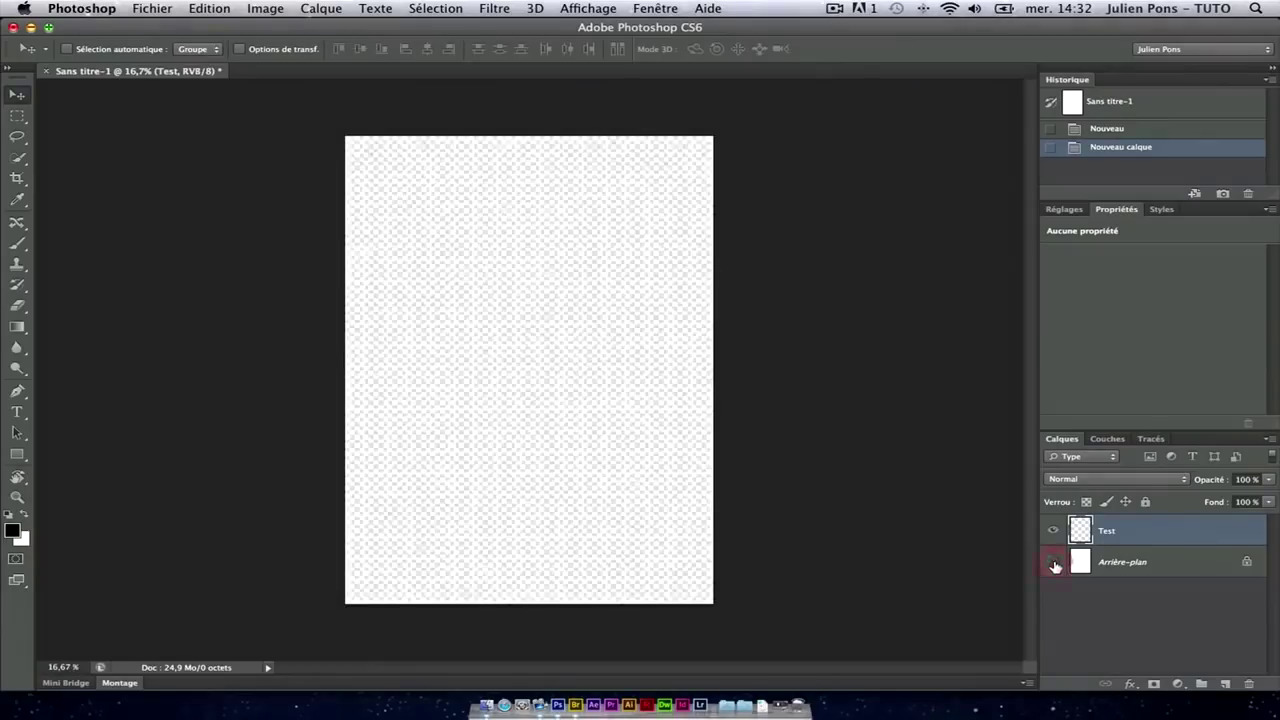
# - Leave Arrière-plan hidden so the transparent Test layer shows, then zoom in
pyautogui.click(1054, 566)
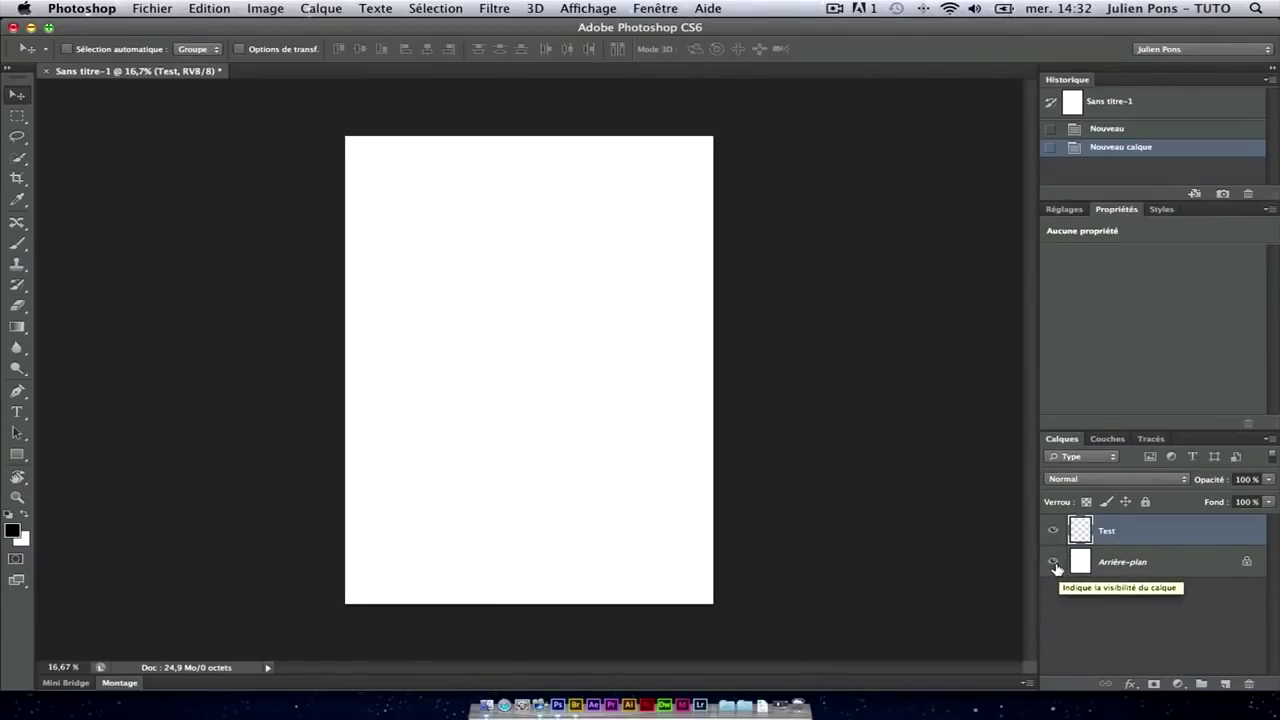
pyautogui.click(1053, 563)
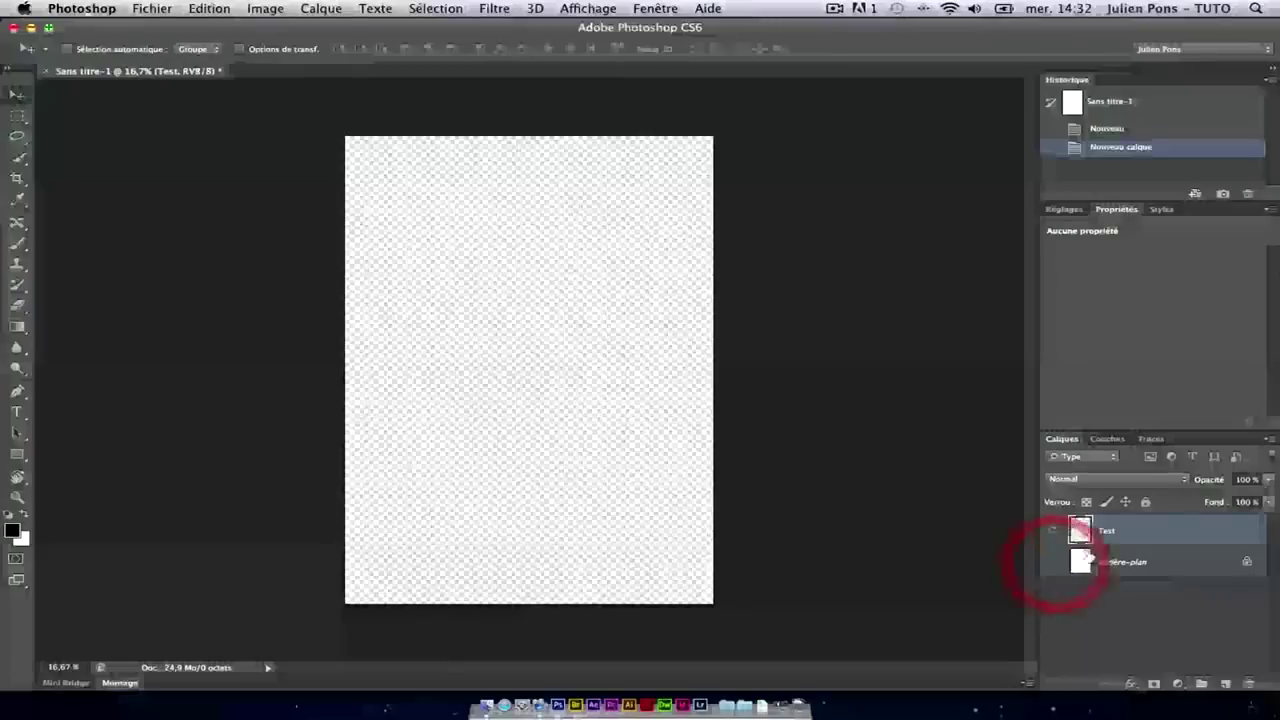
pyautogui.click(16, 497)
pyautogui.moveTo(611, 372); pyautogui.dragTo(671, 306)
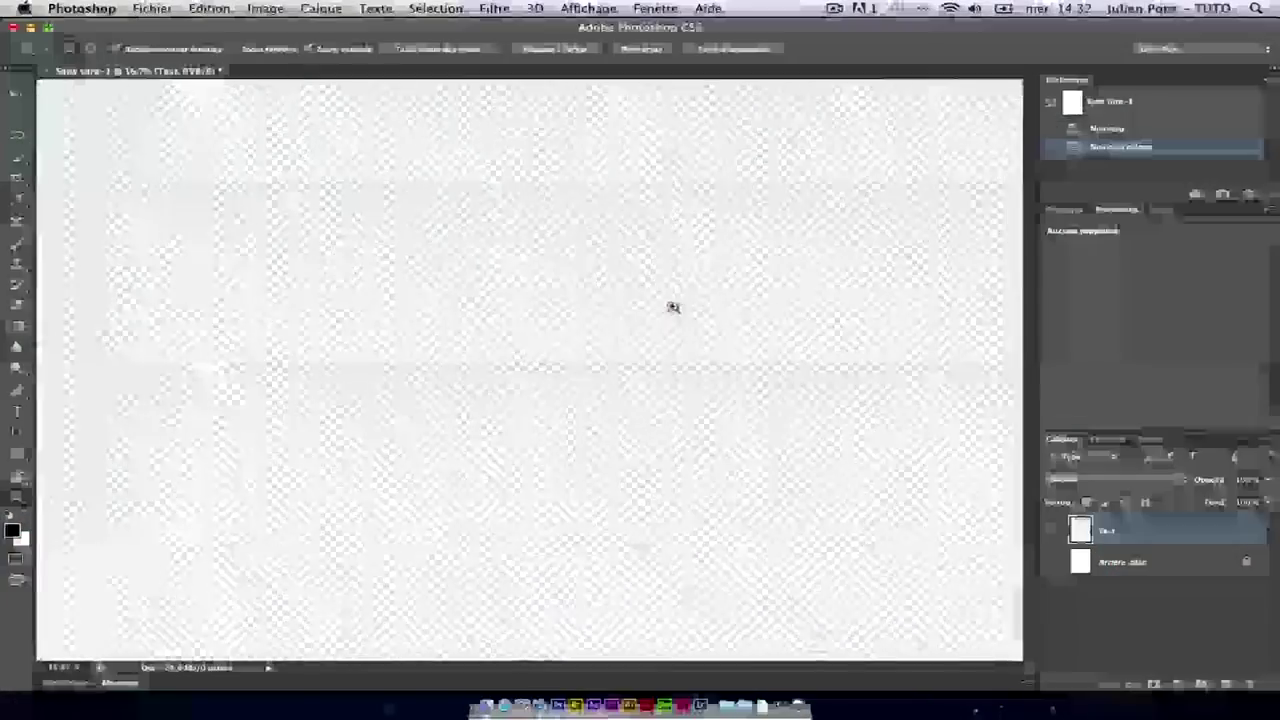
# - Show the document at 100 % actual size and adjust the scrollbars to frame the canvas
pyautogui.hscroll(-5, 720, 650)
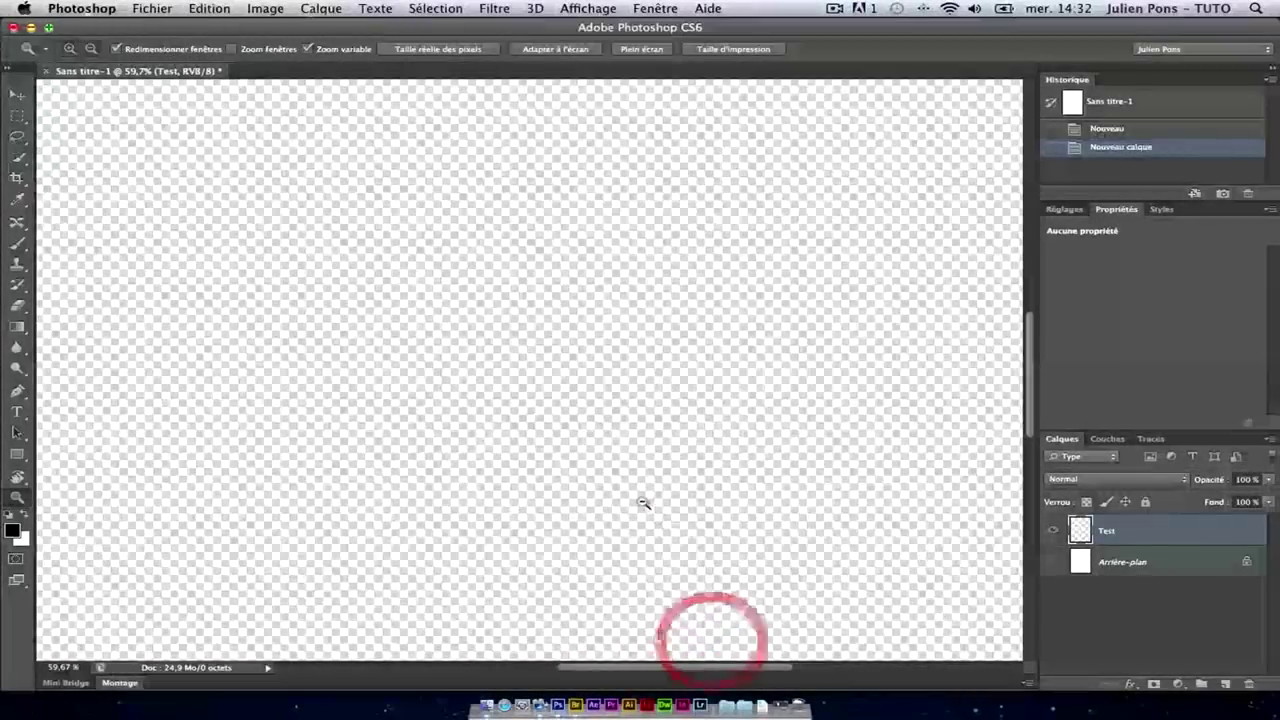
pyautogui.moveTo(640, 500); pyautogui.dragTo(547, 457)
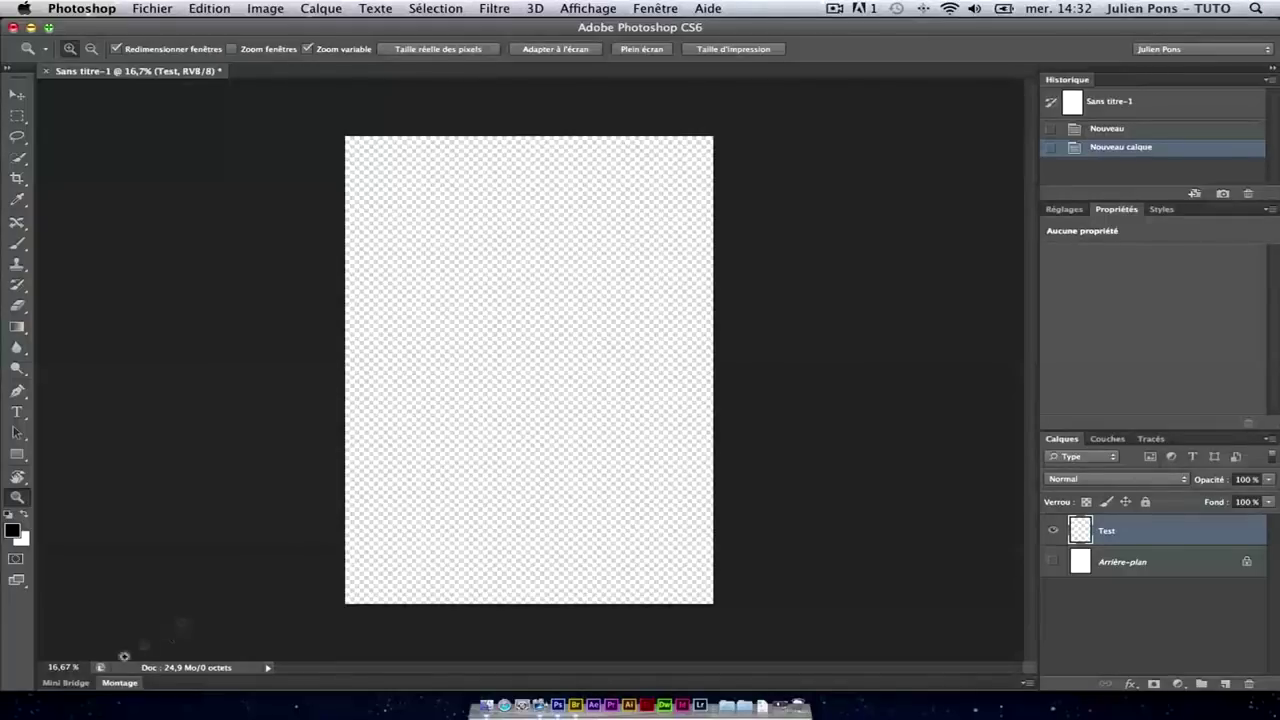
pyautogui.click(64, 667)
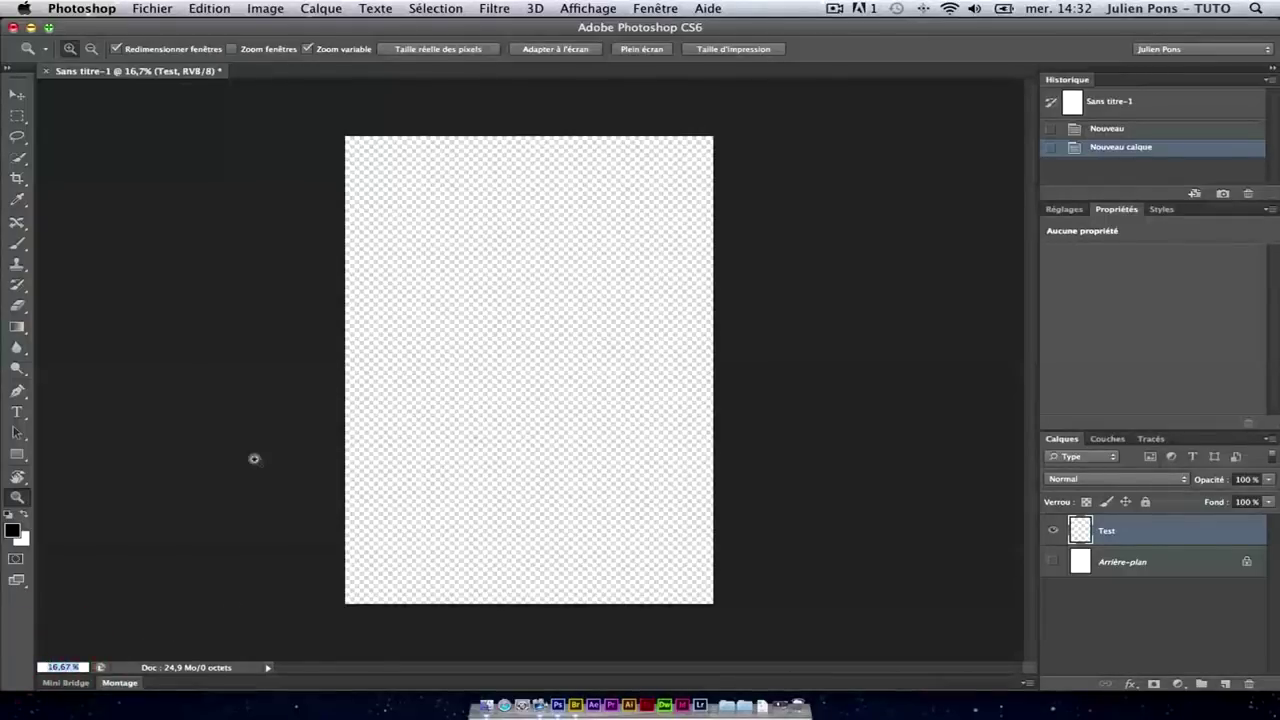
pyautogui.doubleClick(20, 500)
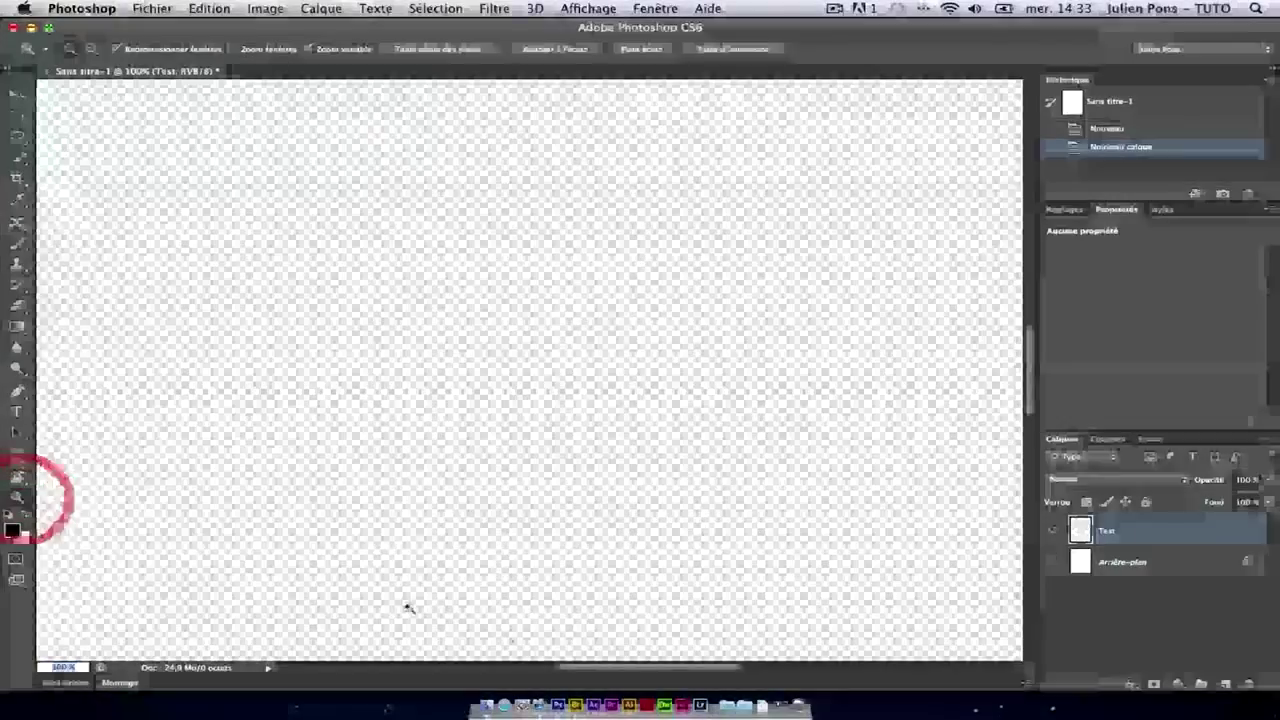
pyautogui.moveTo(471, 657)
pyautogui.mouseDown()
pyautogui.moveTo(362, 660)
pyautogui.moveTo(826, 654)
pyautogui.moveTo(767, 657)
pyautogui.mouseUp()
pyautogui.moveTo(1033, 364)
pyautogui.mouseDown()
pyautogui.moveTo(1031, 150)
pyautogui.moveTo(1069, 330)
pyautogui.moveTo(1029, 571)
pyautogui.moveTo(1022, 337)
pyautogui.mouseUp()
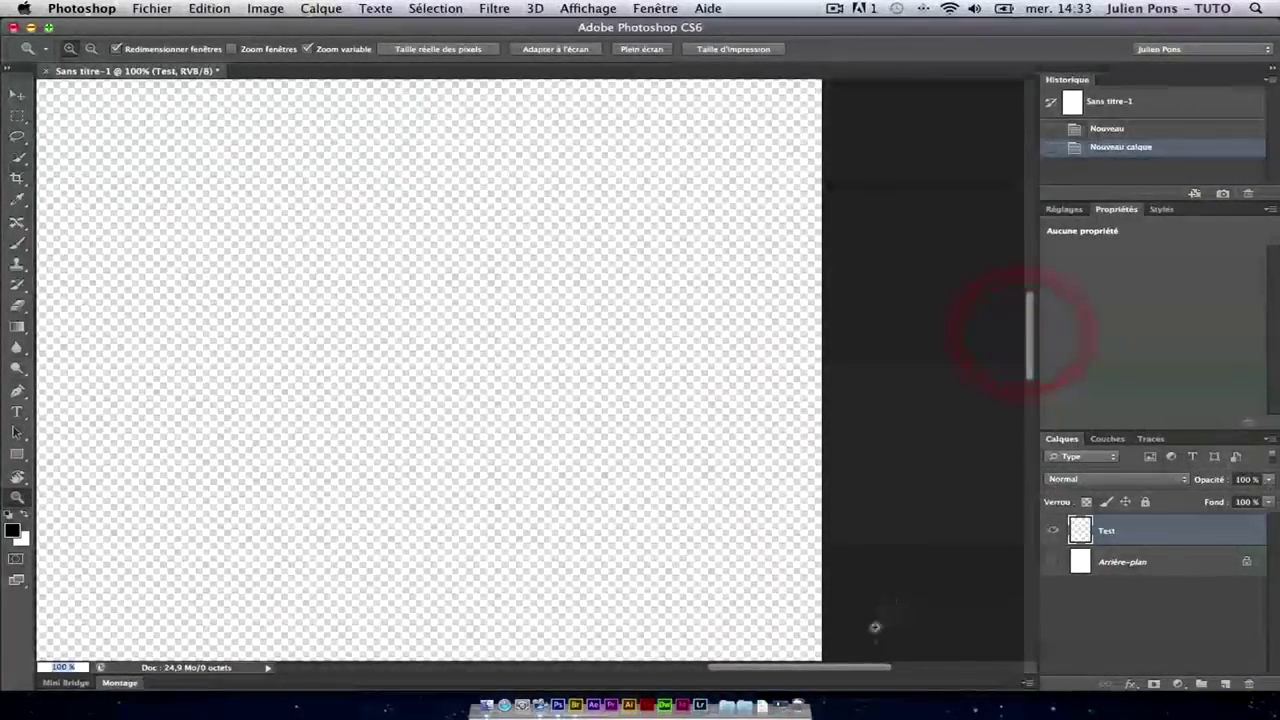
pyautogui.moveTo(857, 667); pyautogui.dragTo(651, 665)
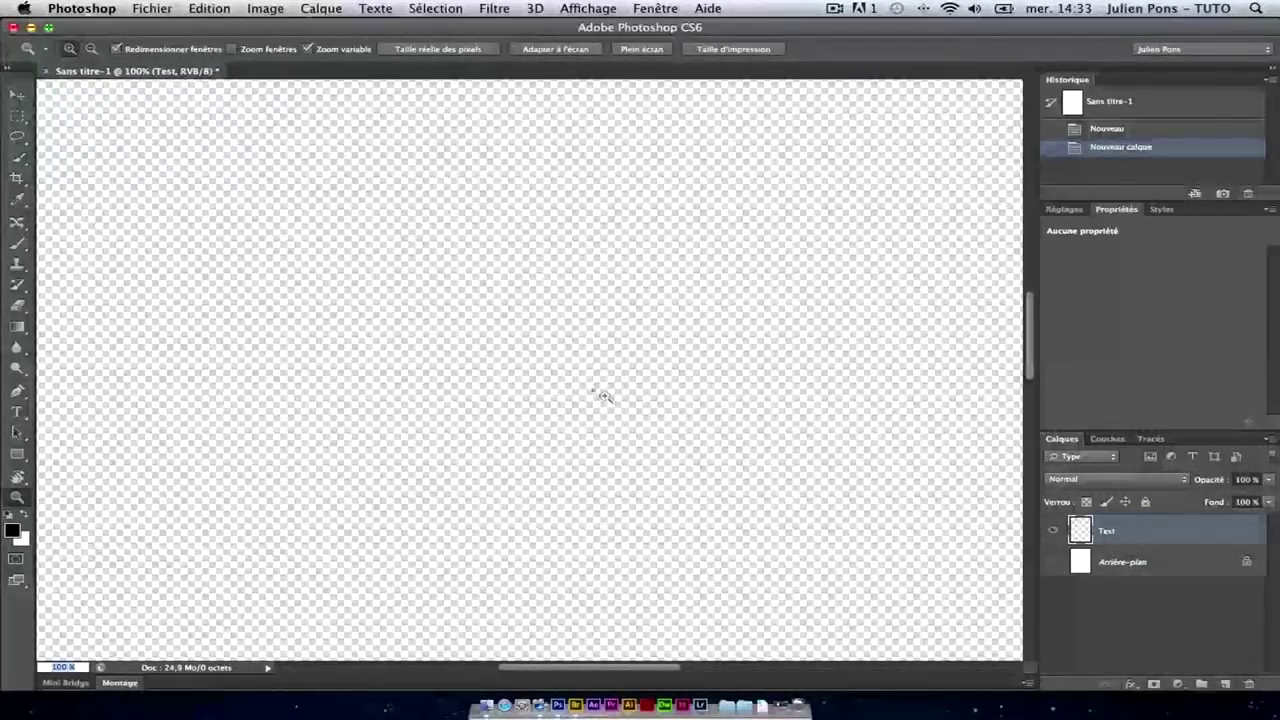
pyautogui.click(278, 10)
pyautogui.click(302, 149)
pyautogui.click(463, 347)
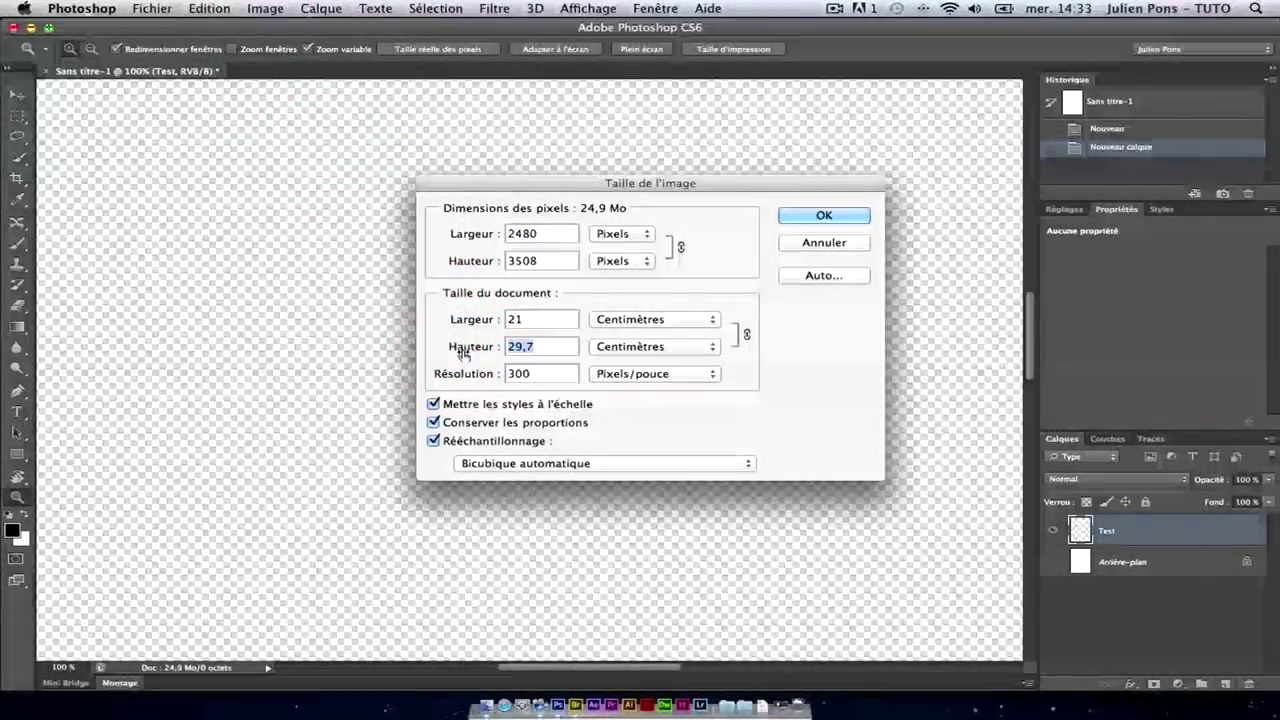
pyautogui.click(517, 373)
pyautogui.click(530, 232)
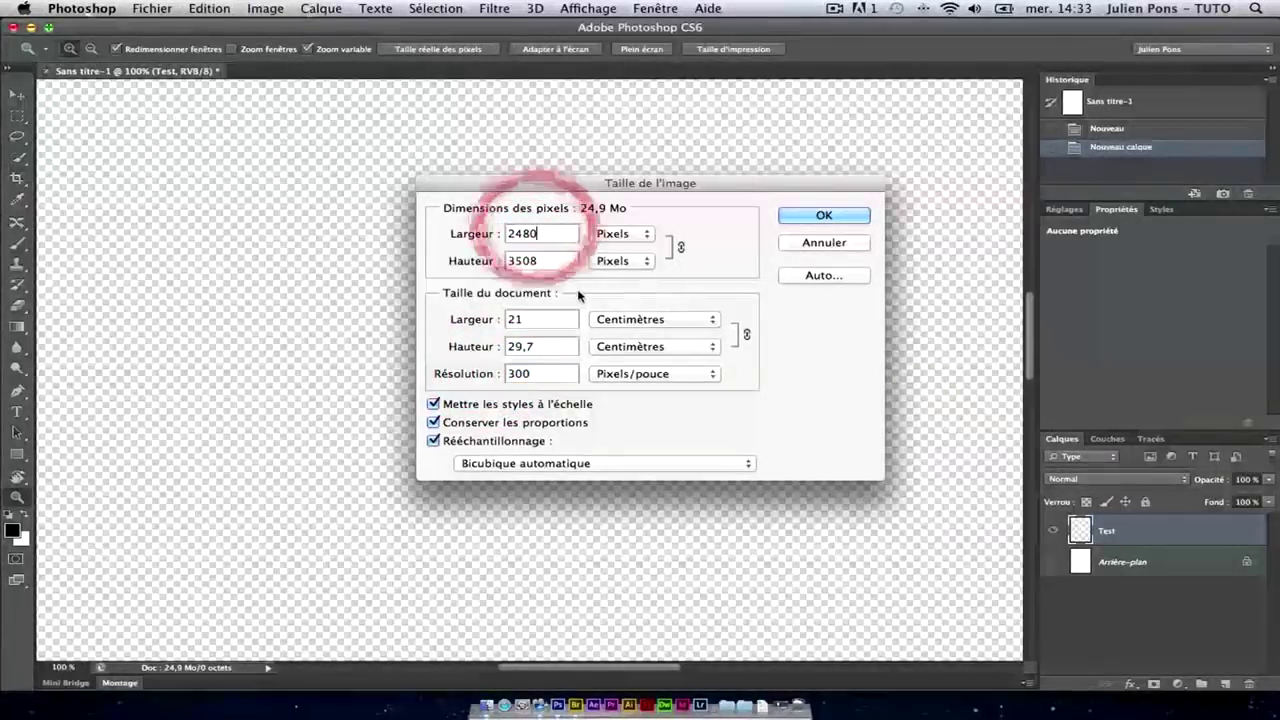
pyautogui.click(556, 259)
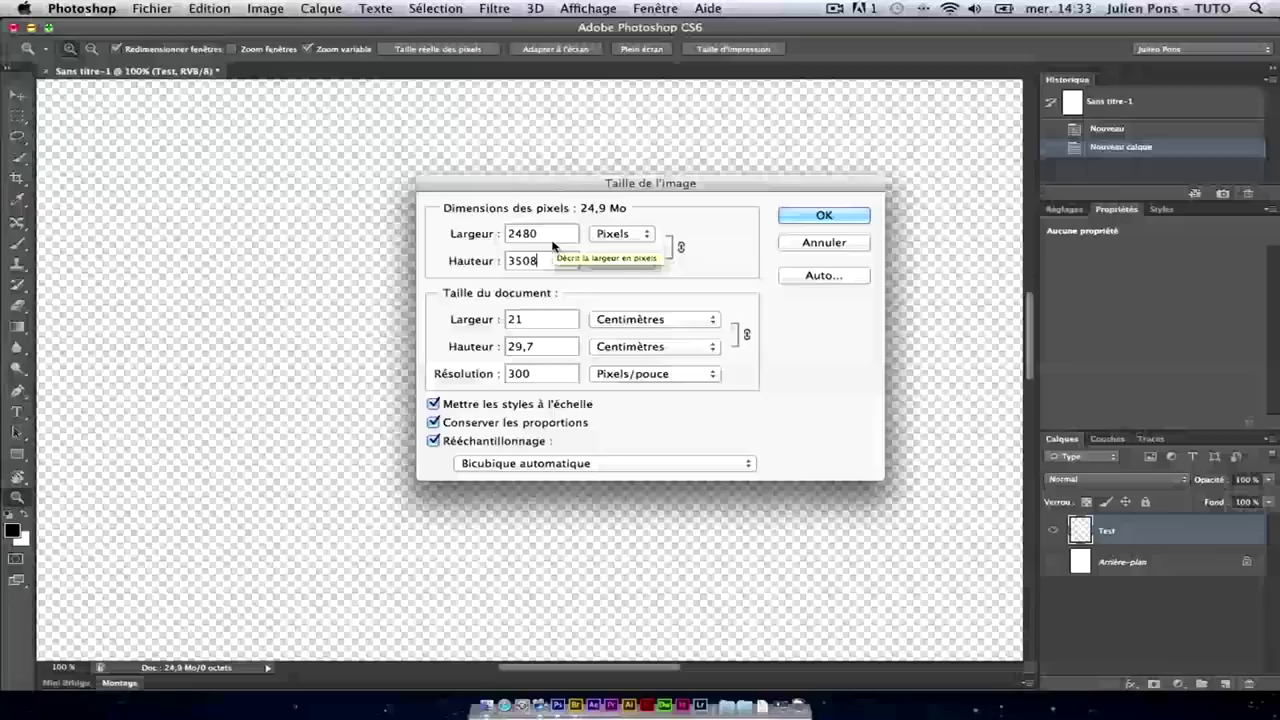
pyautogui.click(545, 234)
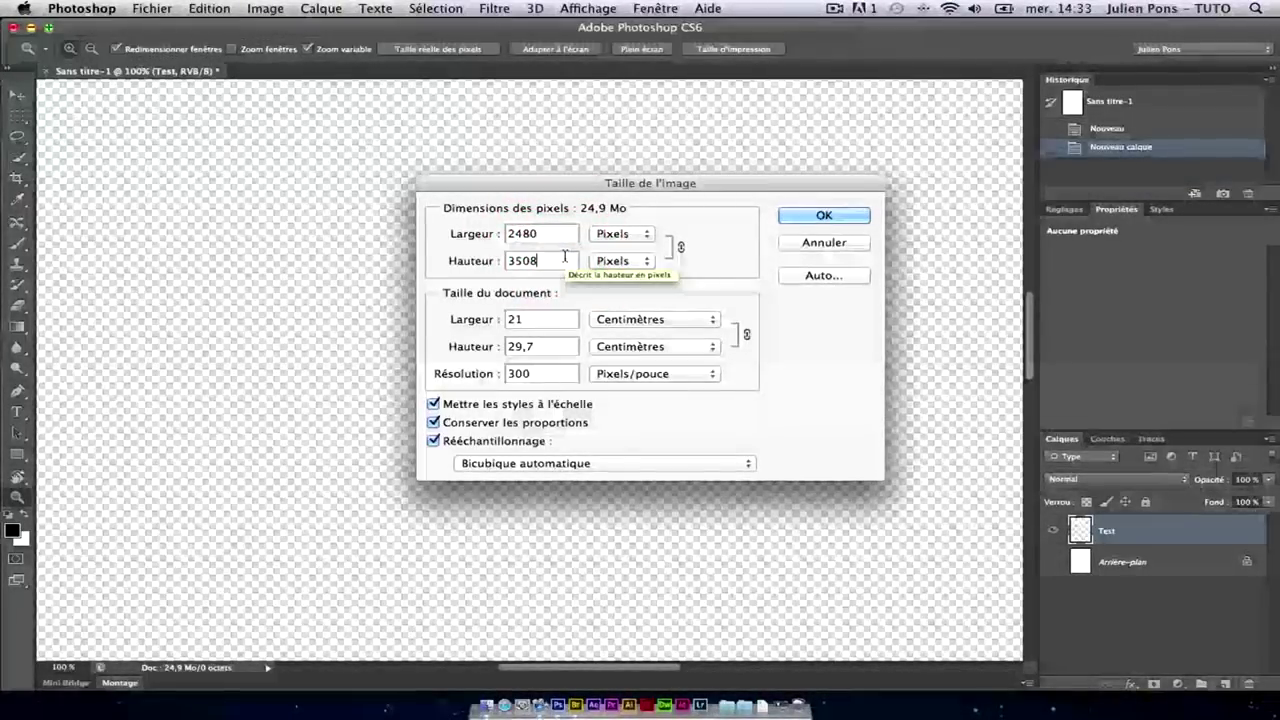
pyautogui.click(565, 257)
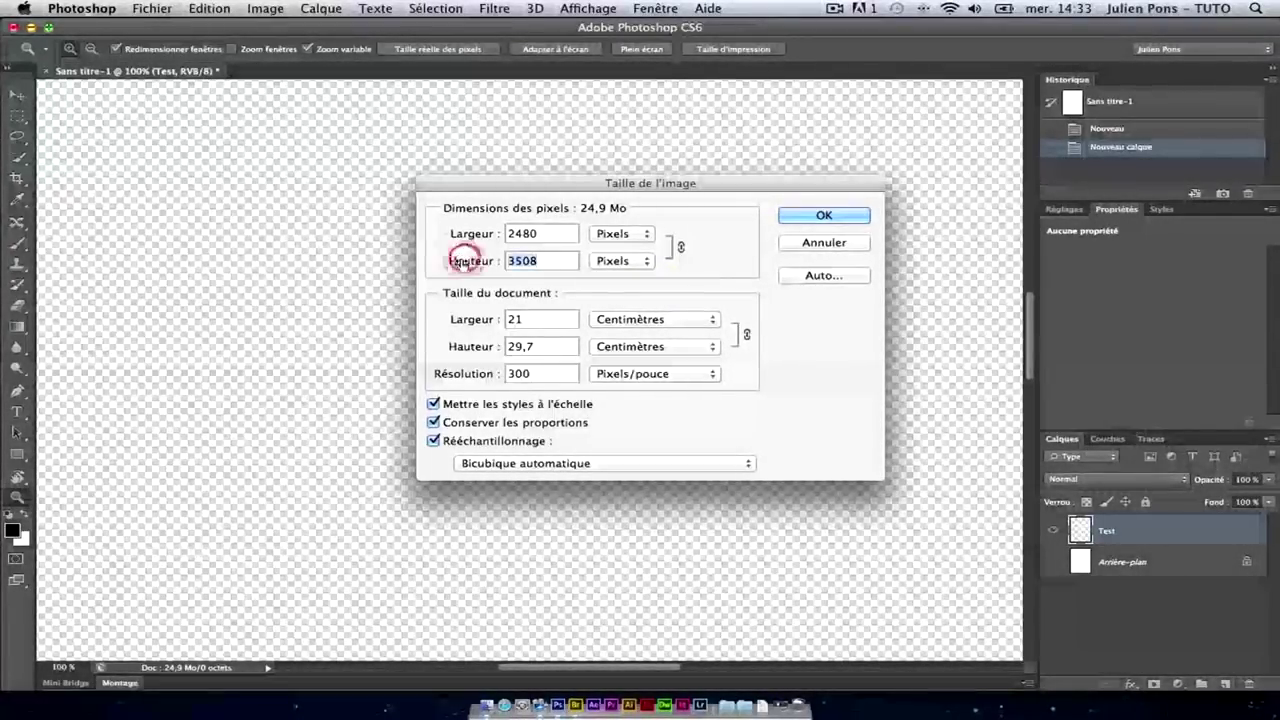
pyautogui.click(549, 233)
pyautogui.click(550, 257)
pyautogui.click(554, 233)
pyautogui.click(494, 256)
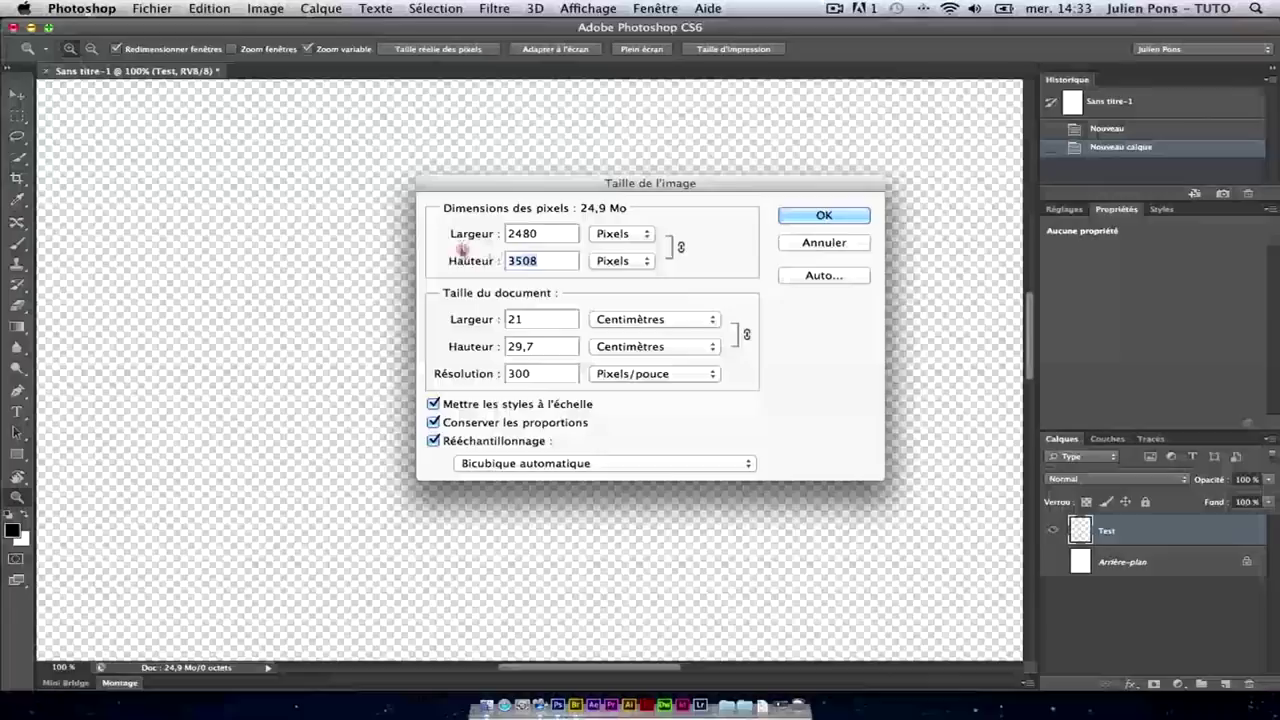
pyautogui.click(540, 232)
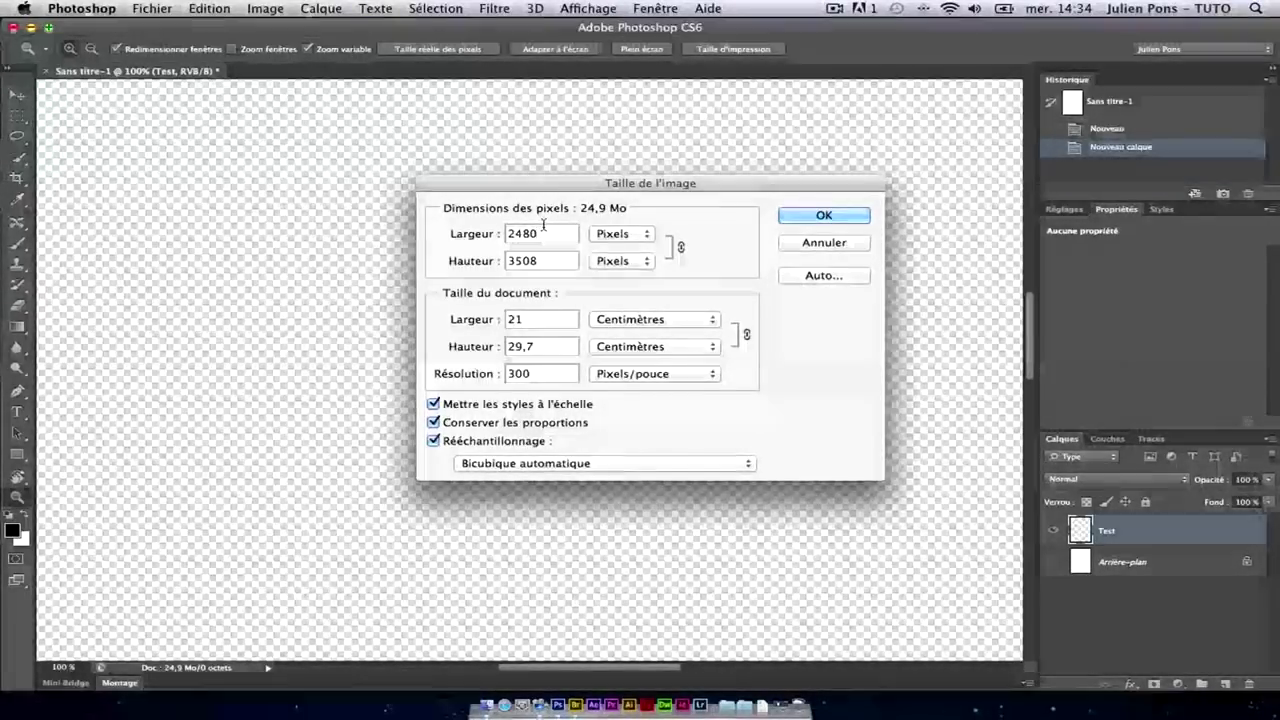
pyautogui.press('Return')
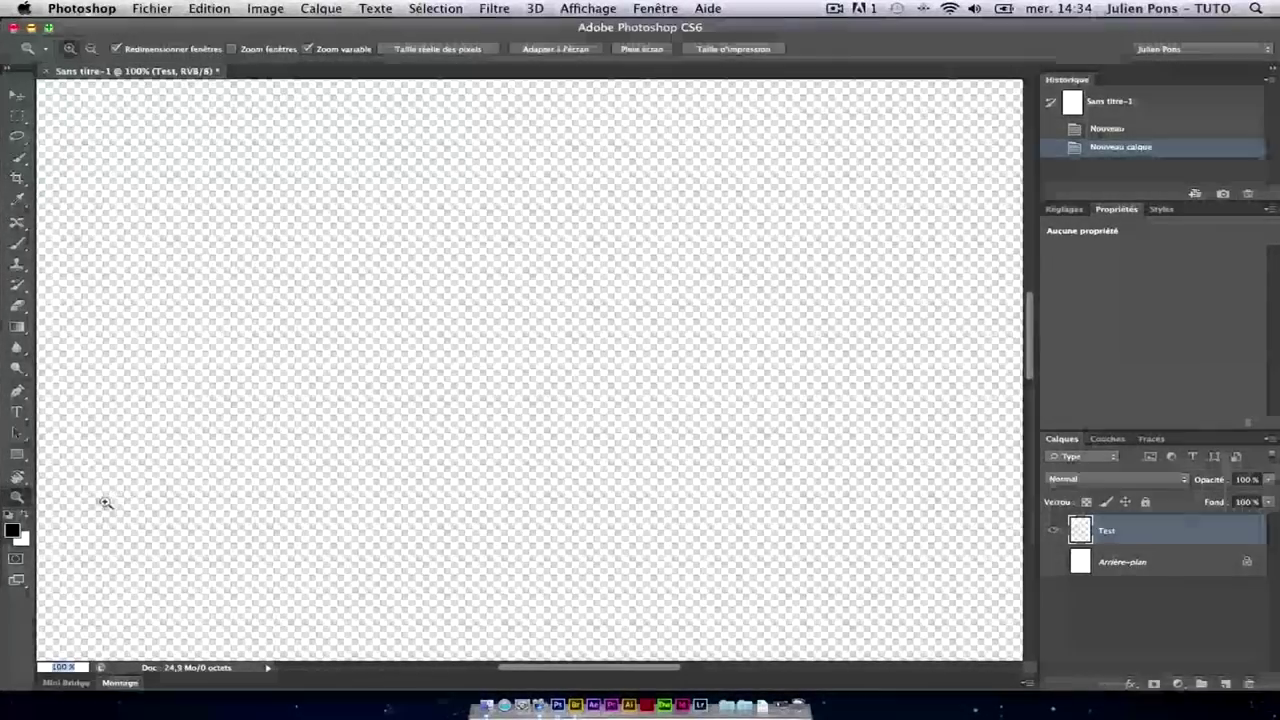
# - Practise zooming in and out on the canvas centre with repeated Zoom tool clicks
pyautogui.click(17, 500)
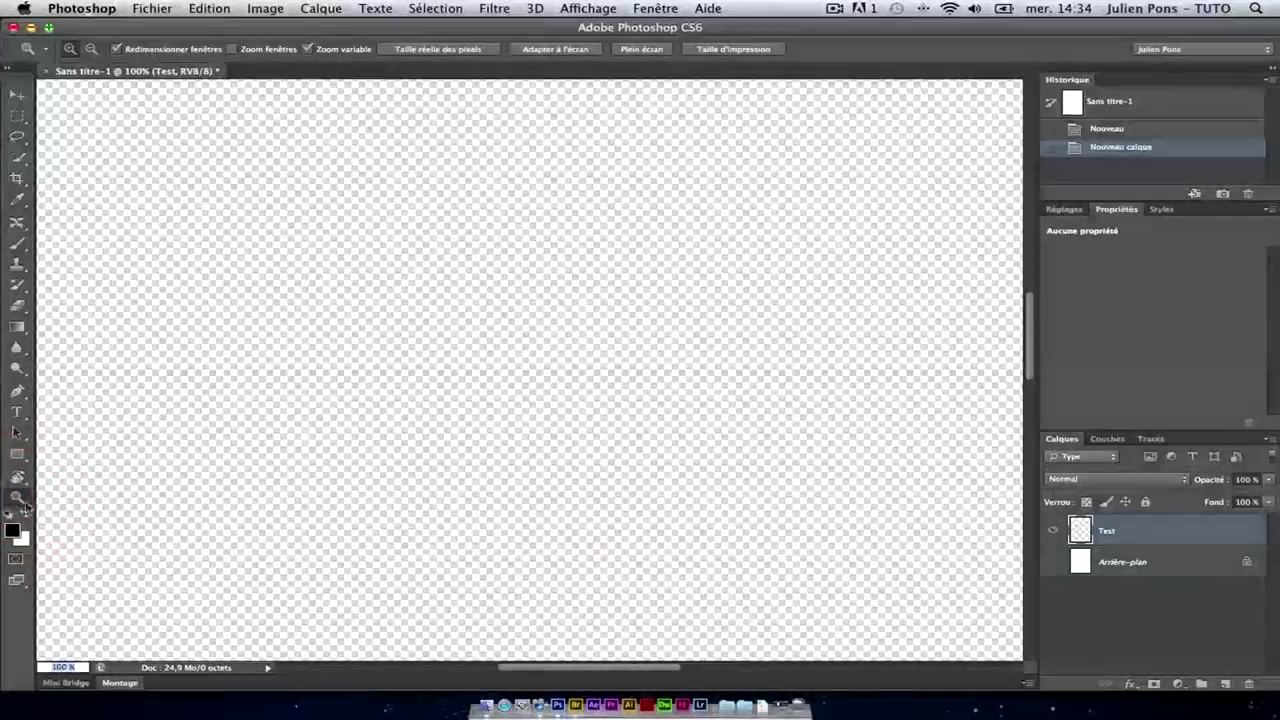
pyautogui.click(557, 341)
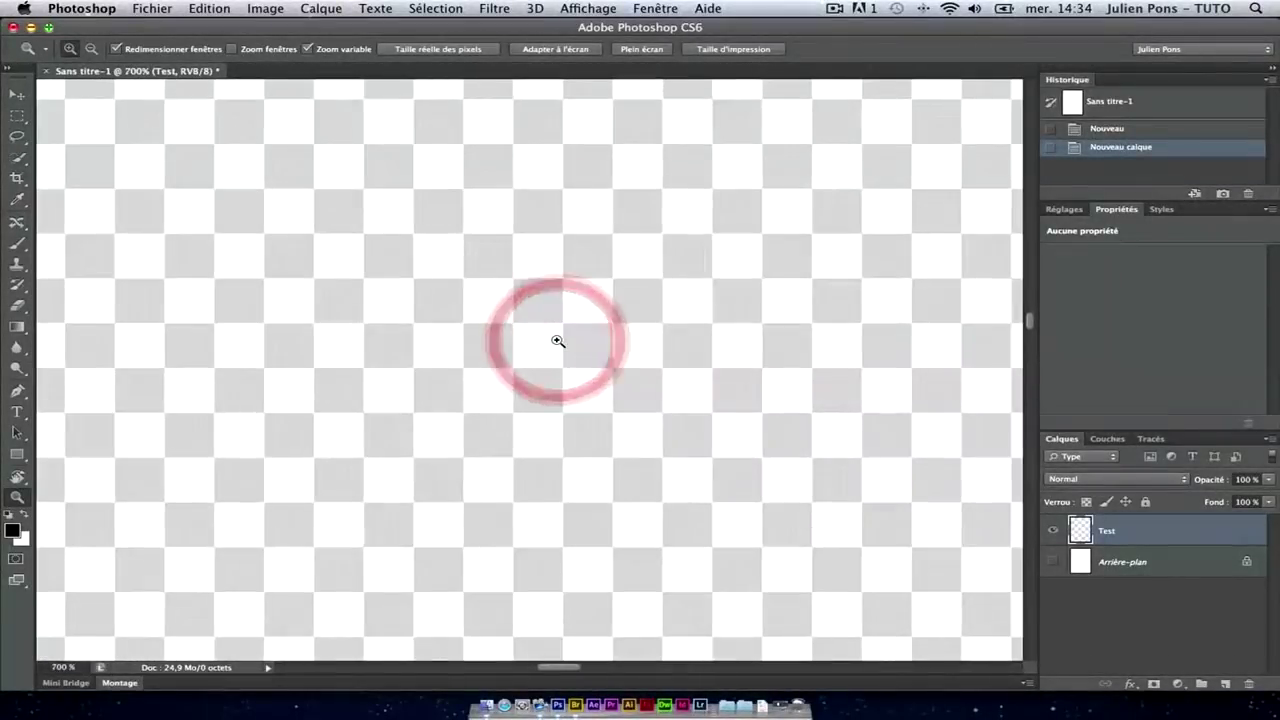
pyautogui.keyDown('alt'); pyautogui.click(558, 341); pyautogui.keyUp('alt')
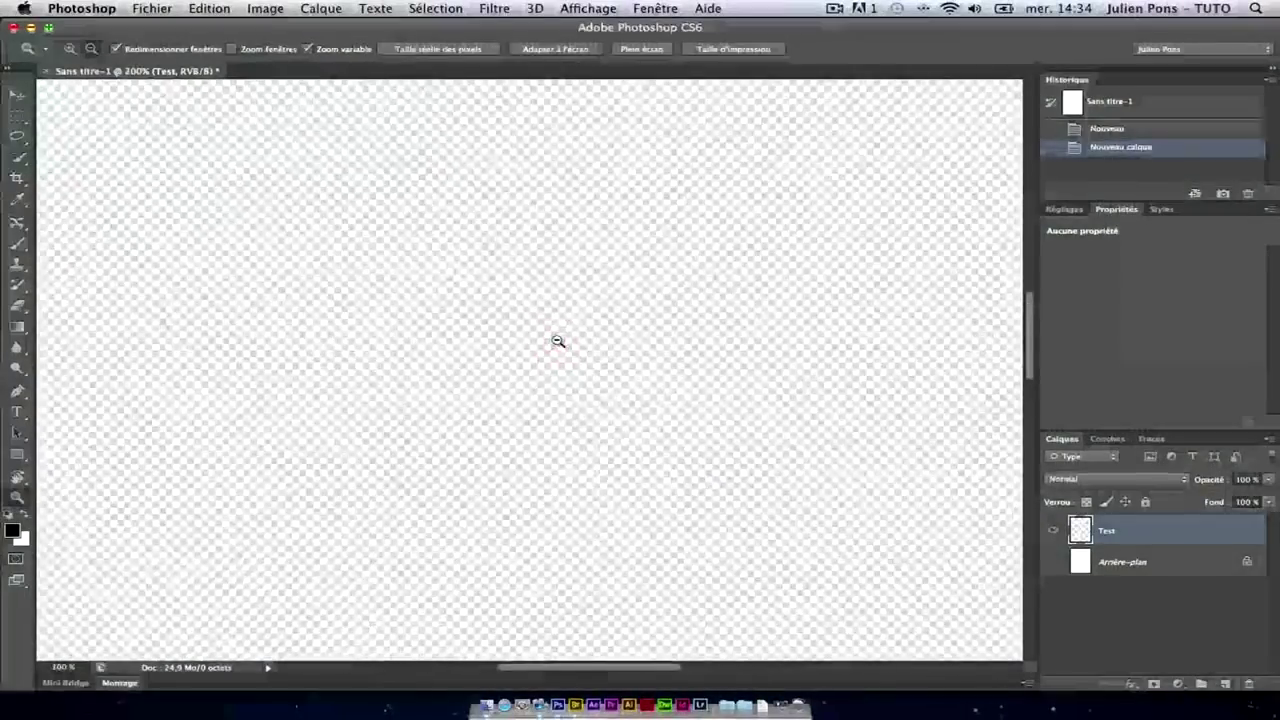
pyautogui.keyDown('alt'); pyautogui.click(558, 341); pyautogui.keyUp('alt')
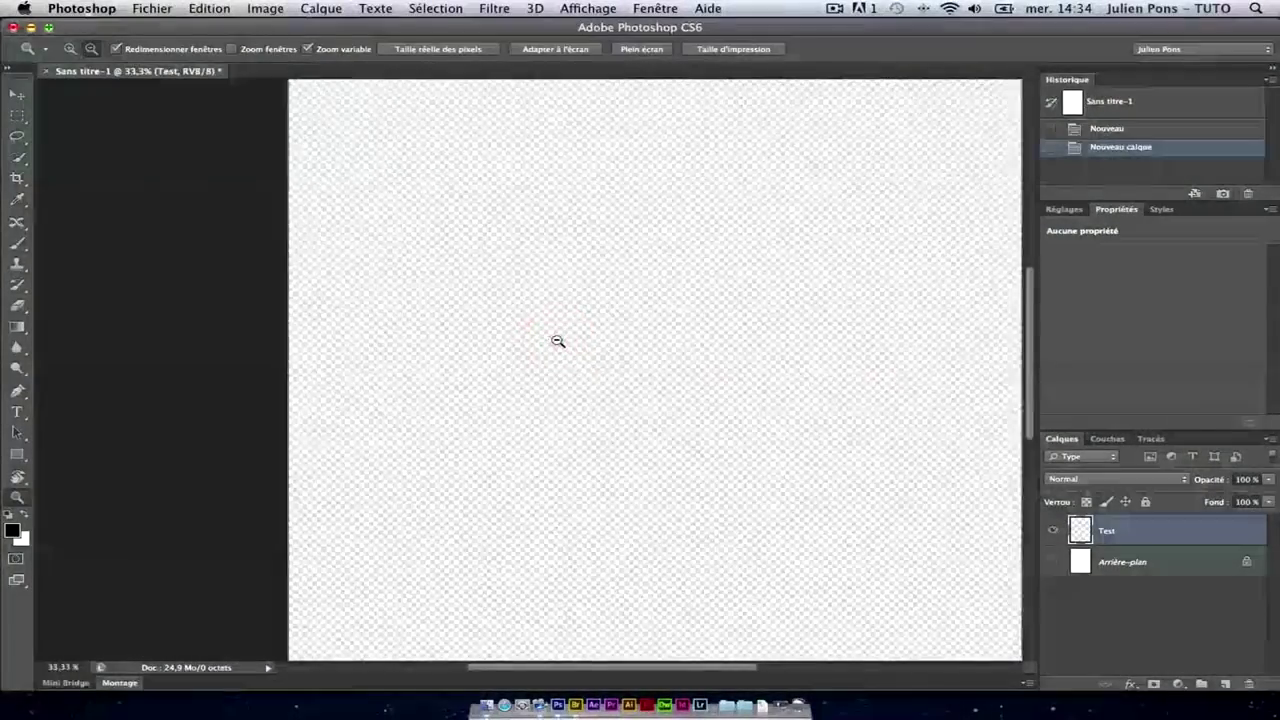
pyautogui.keyDown('alt'); pyautogui.click(558, 341); pyautogui.keyUp('alt')
pyautogui.keyDown('alt'); pyautogui.click(558, 341); pyautogui.keyUp('alt')
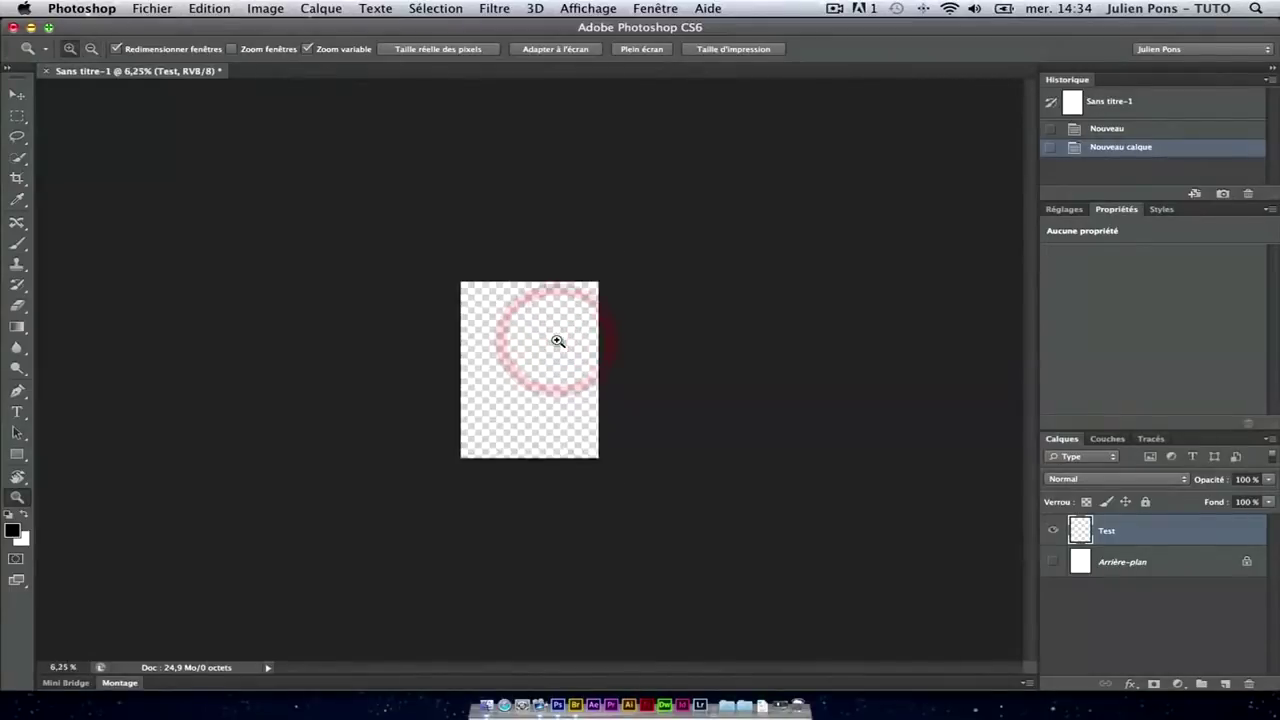
pyautogui.click(558, 341)
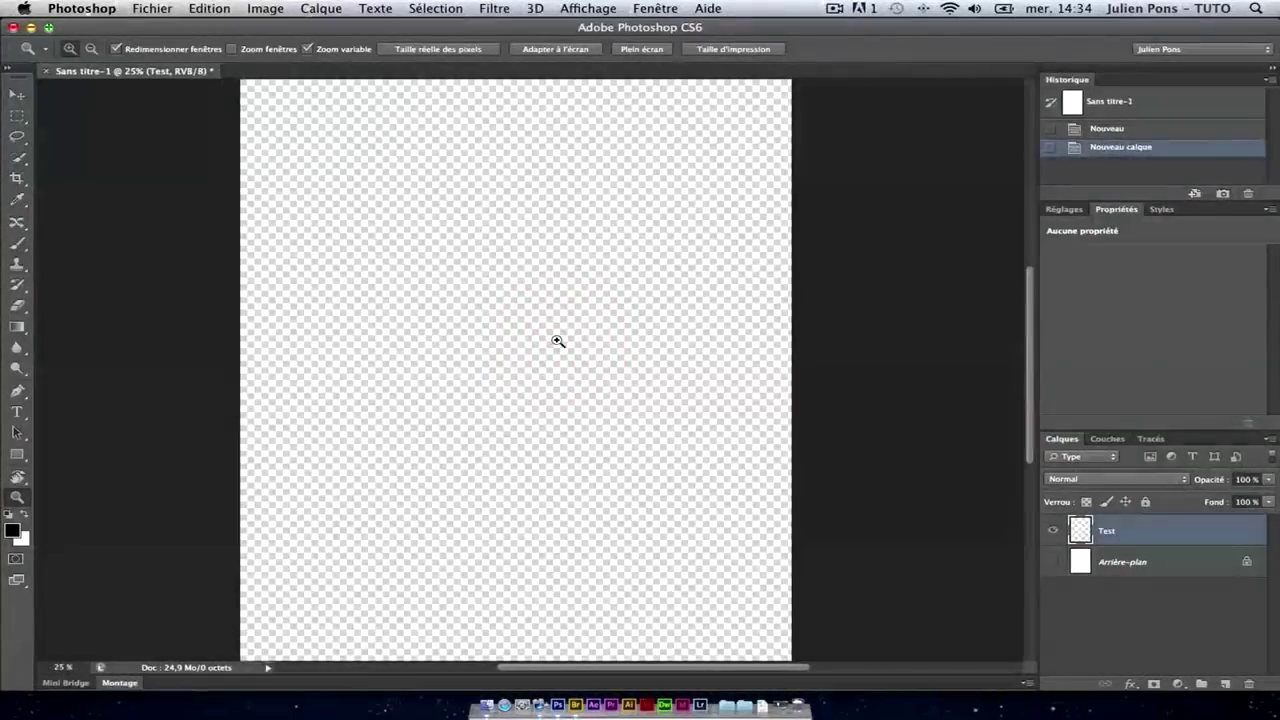
pyautogui.keyDown('alt'); pyautogui.click(557, 340); pyautogui.keyUp('alt')
pyautogui.keyDown('alt'); pyautogui.click(557, 340); pyautogui.keyUp('alt')
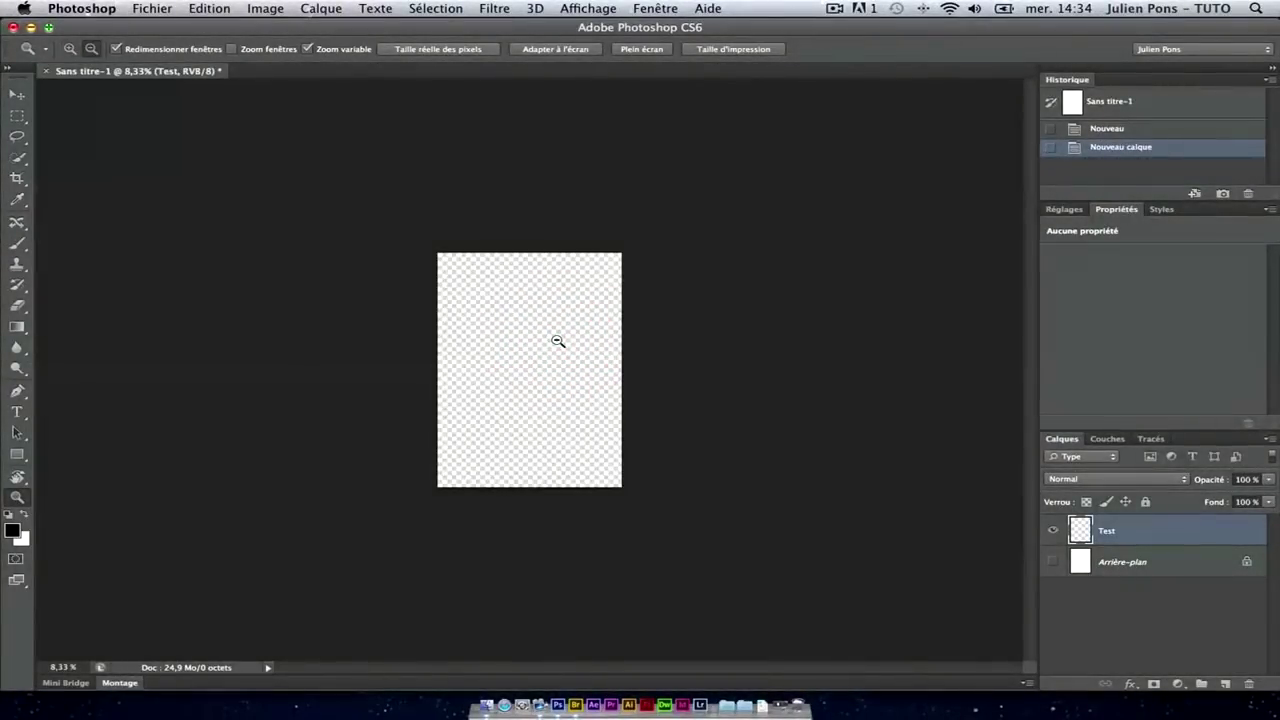
pyautogui.click(558, 341)
pyautogui.click(558, 341)
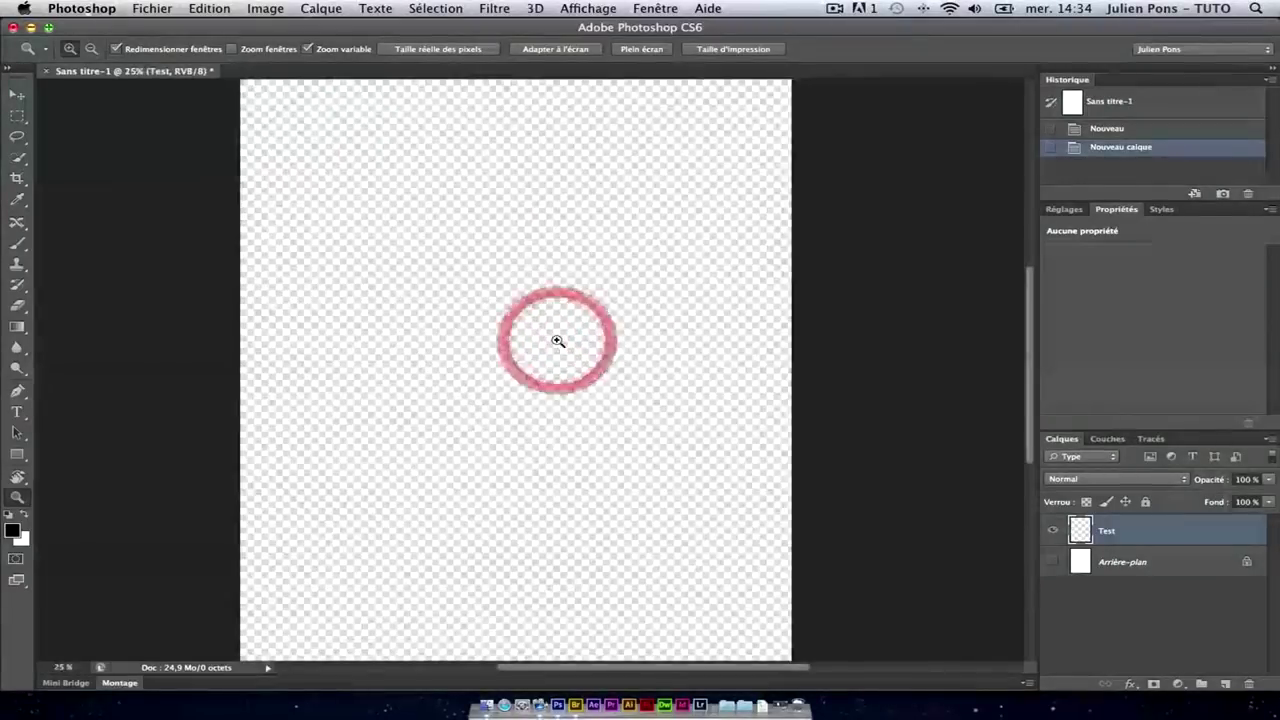
pyautogui.click(558, 341)
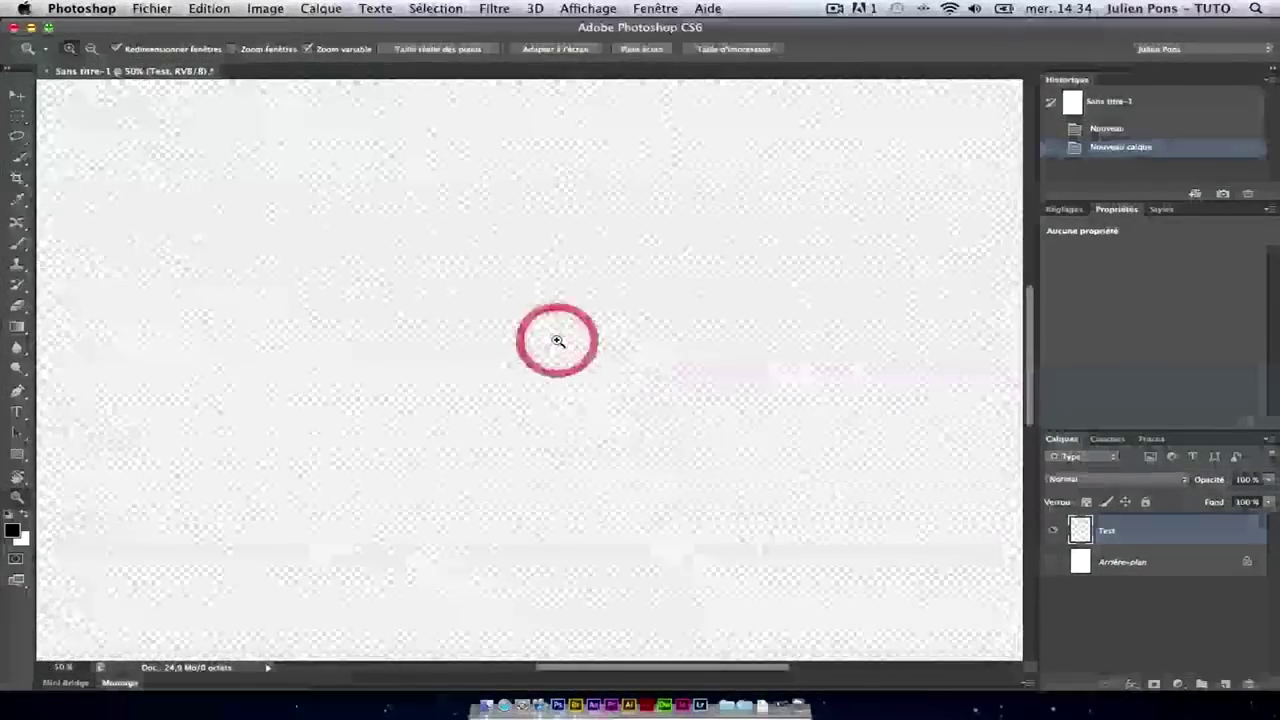
pyautogui.click(558, 341)
pyautogui.click(558, 341)
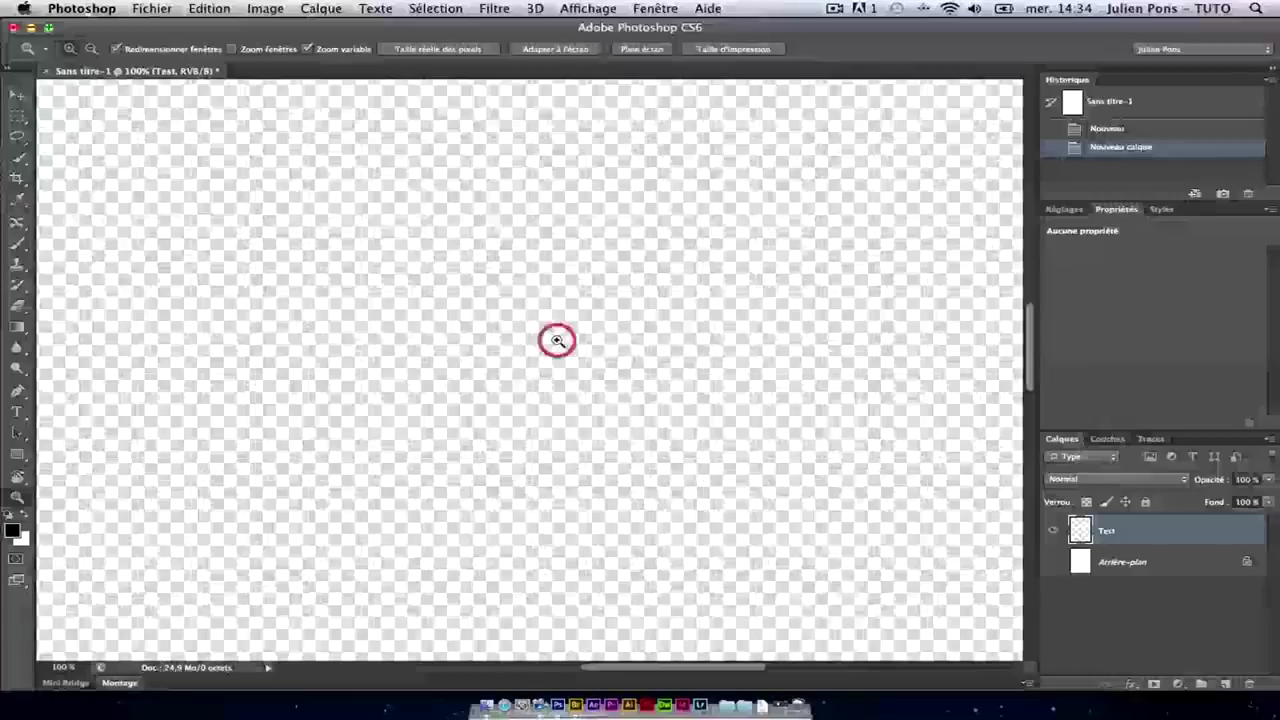
pyautogui.click(557, 342)
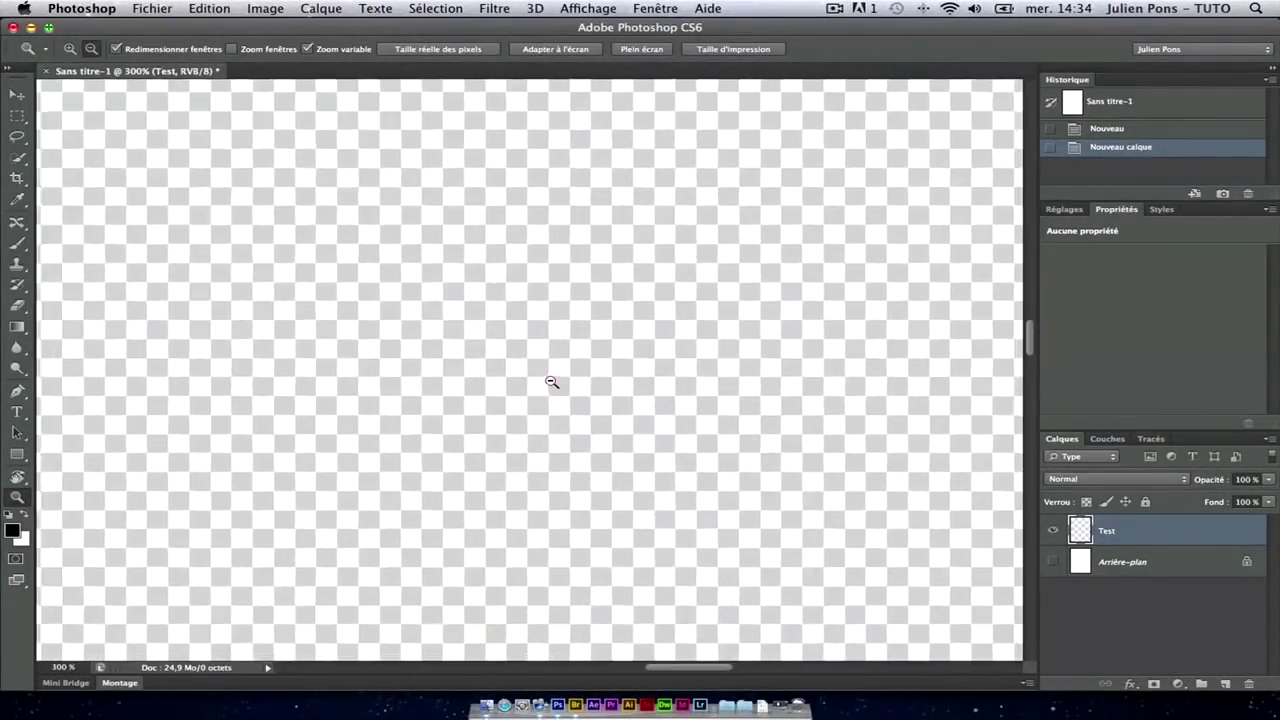
# - Scrubby-zoom the view in and out, ending with the whole page visible at 16,7 %
pyautogui.click(551, 382)
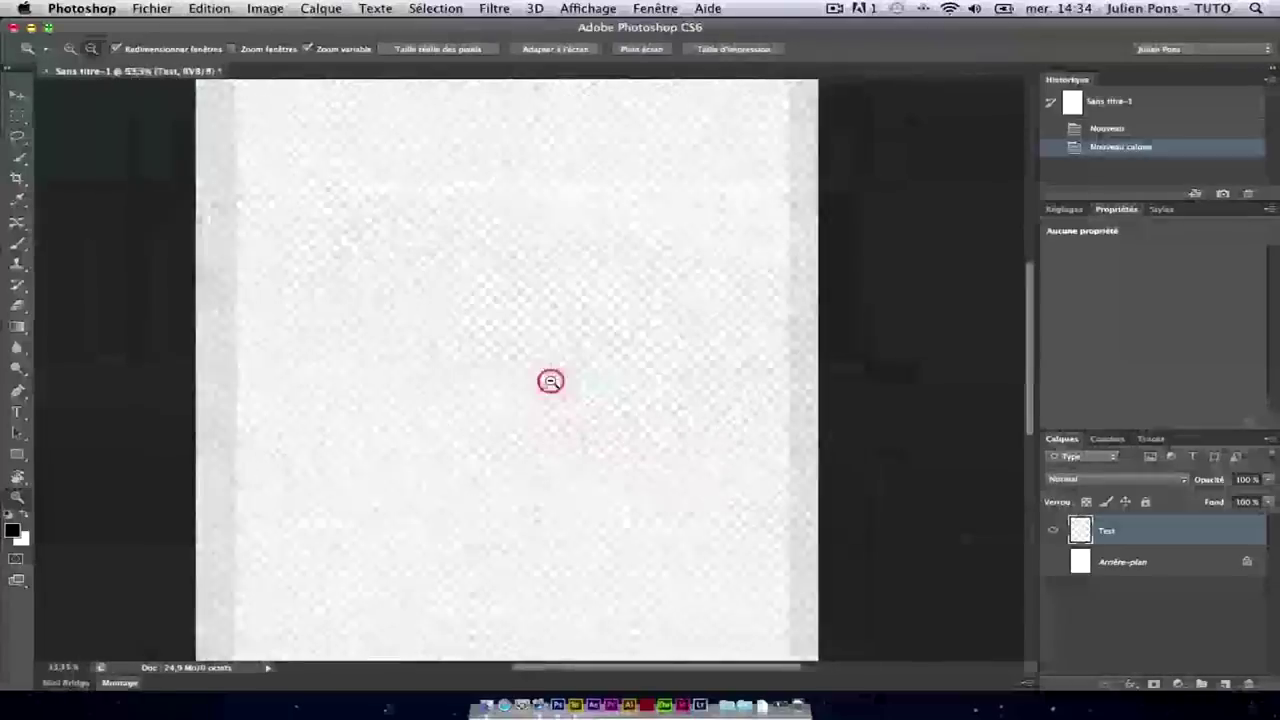
pyautogui.keyDown('alt'); pyautogui.click(551, 382); pyautogui.keyUp('alt')
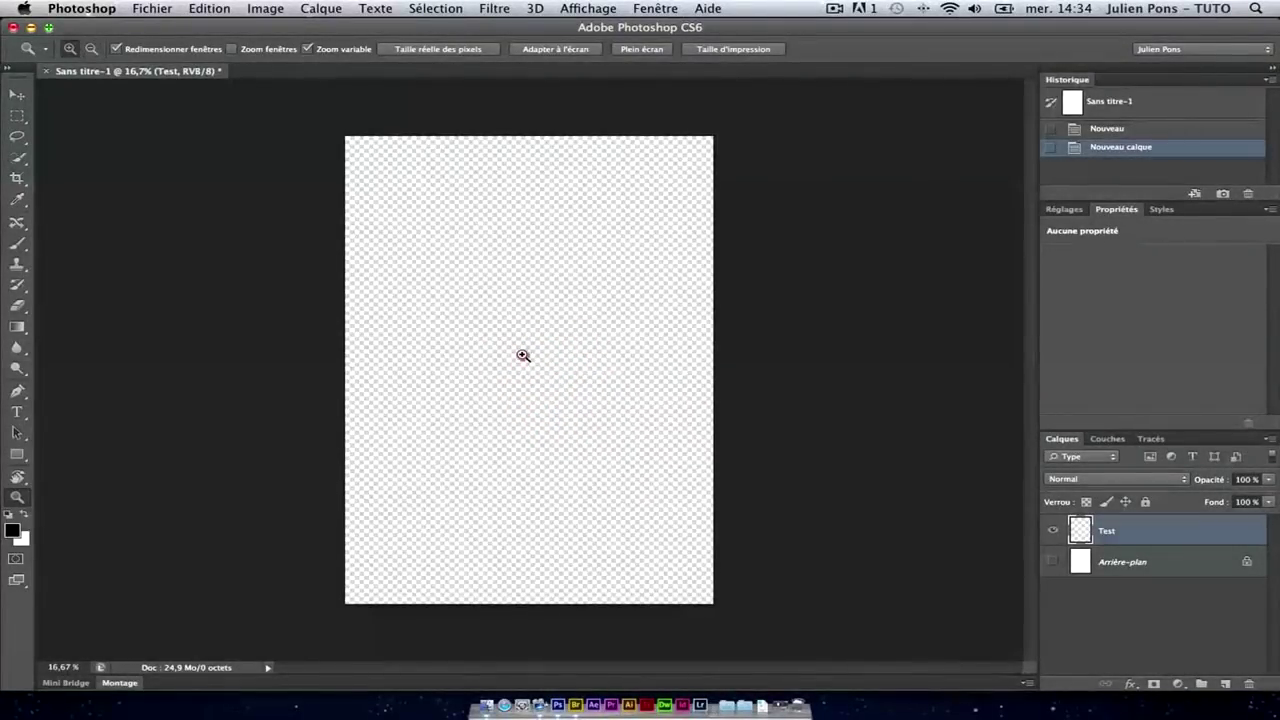
pyautogui.click(523, 351)
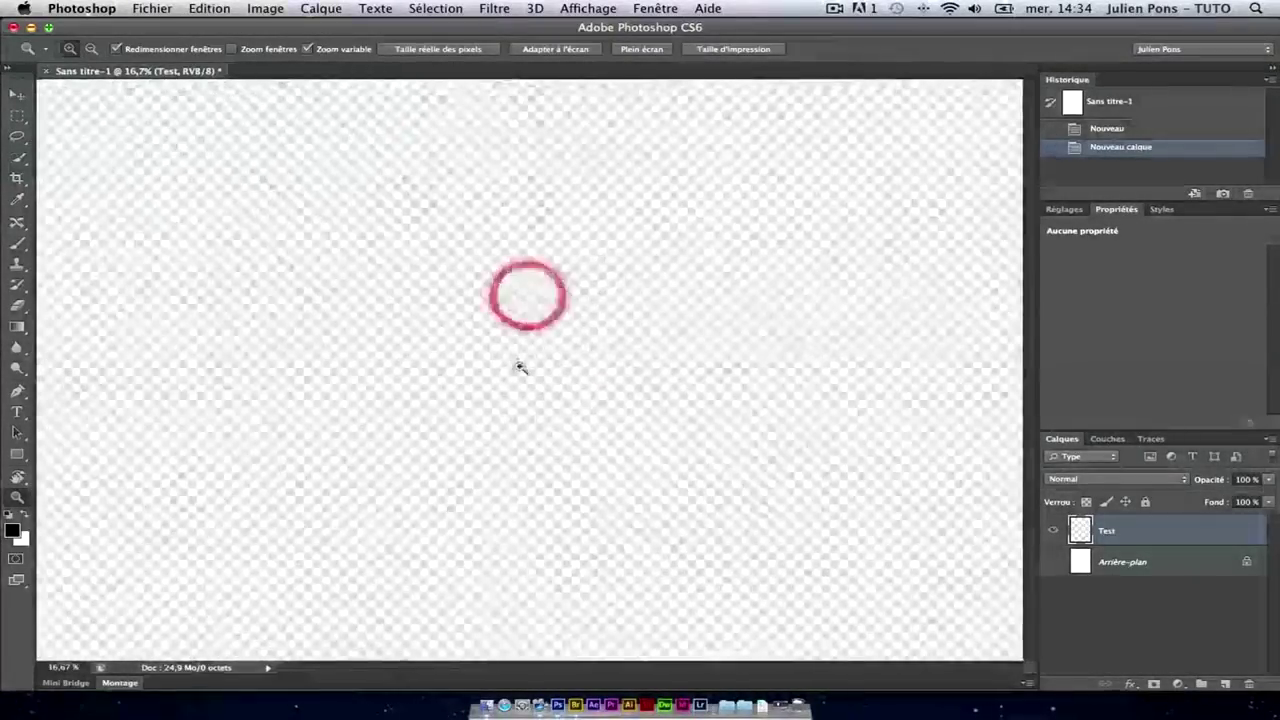
pyautogui.moveTo(476, 403); pyautogui.dragTo(429, 449)
pyautogui.moveTo(543, 400)
pyautogui.mouseDown()
pyautogui.moveTo(620, 302)
pyautogui.moveTo(486, 428)
pyautogui.mouseUp()
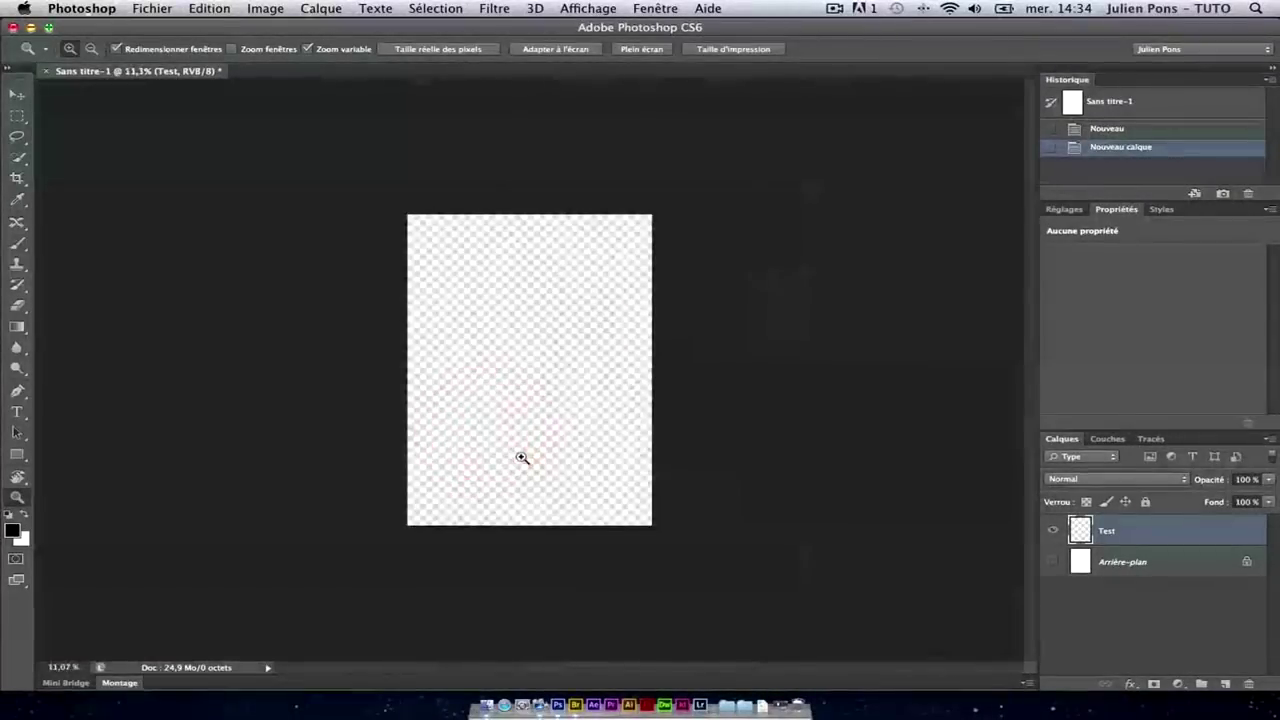
pyautogui.moveTo(543, 371)
pyautogui.mouseDown()
pyautogui.moveTo(623, 297)
pyautogui.moveTo(594, 318)
pyautogui.mouseUp()
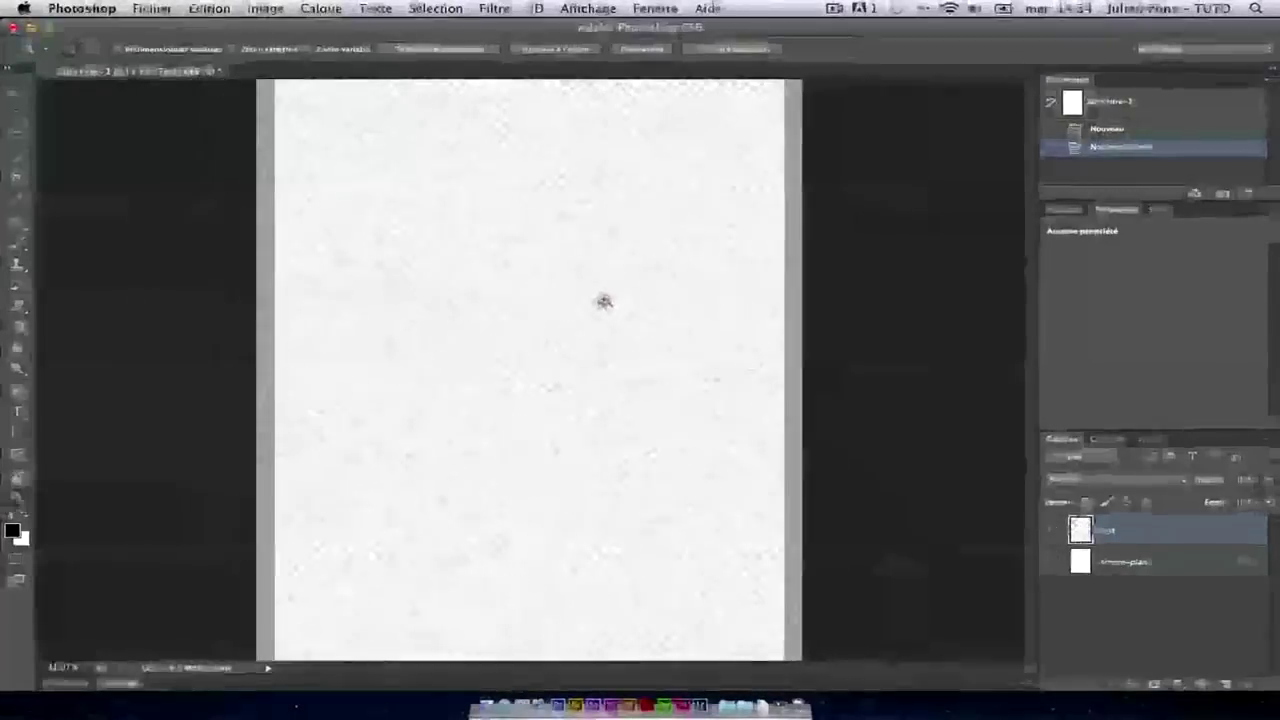
pyautogui.moveTo(594, 318)
pyautogui.mouseDown()
pyautogui.moveTo(500, 397)
pyautogui.moveTo(528, 438)
pyautogui.mouseUp()
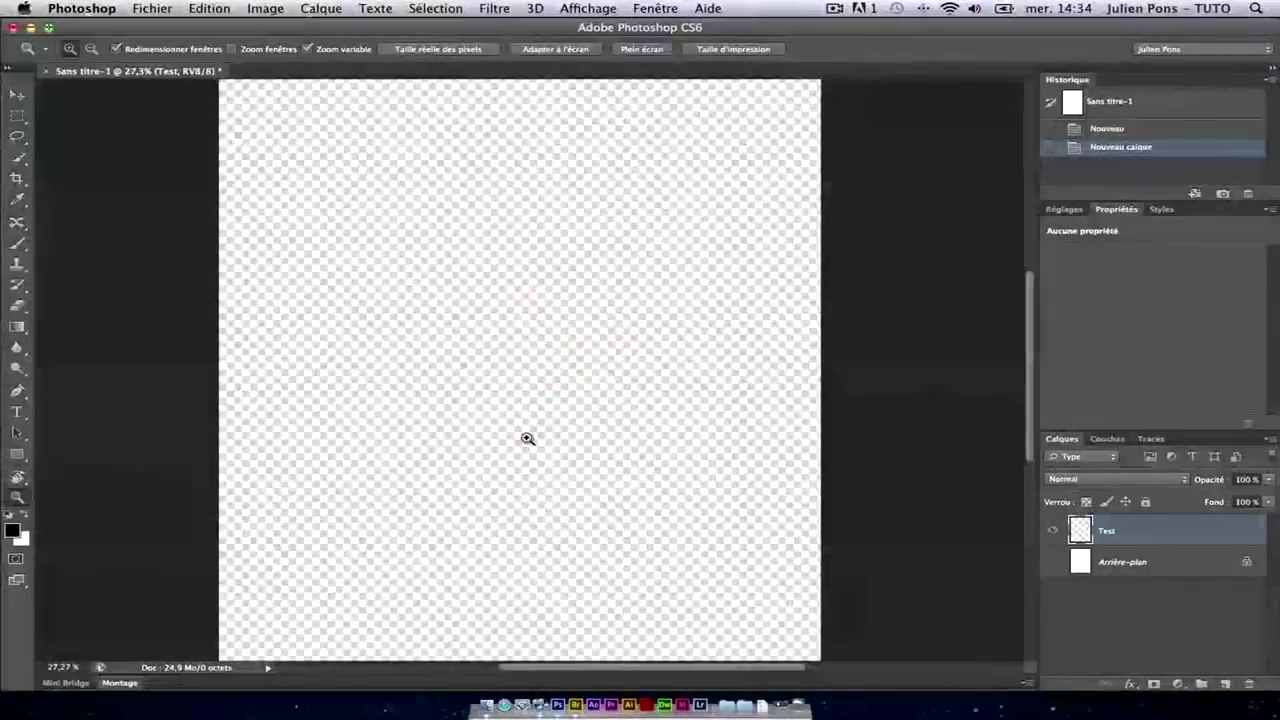
pyautogui.click(528, 438)
pyautogui.moveTo(528, 438); pyautogui.dragTo(528, 438)
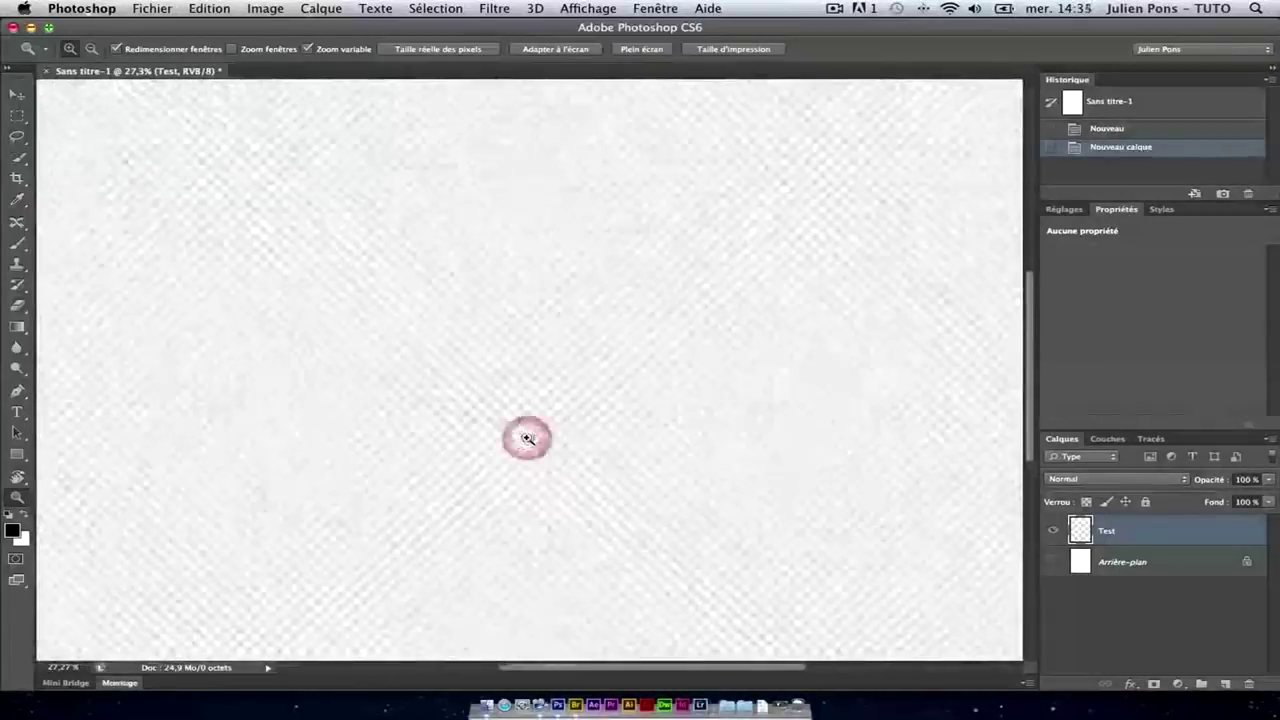
pyautogui.keyDown('alt'); pyautogui.click(528, 438); pyautogui.keyUp('alt')
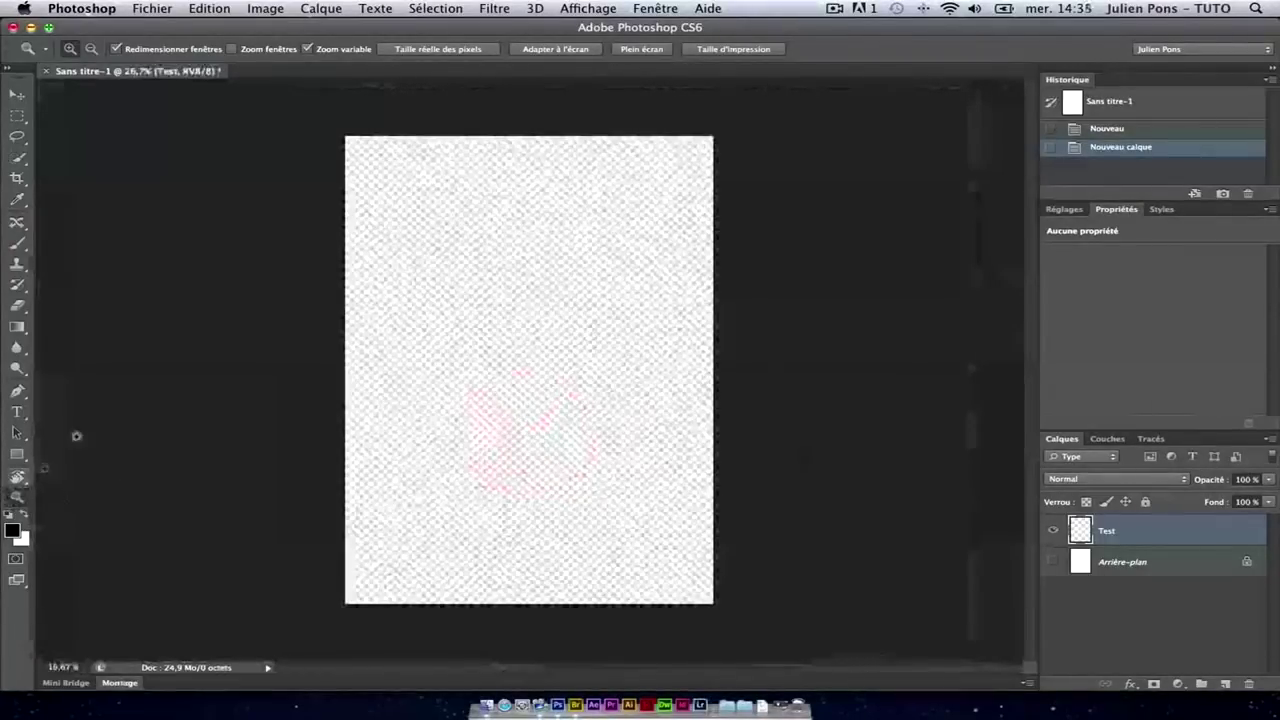
pyautogui.click(18, 243)
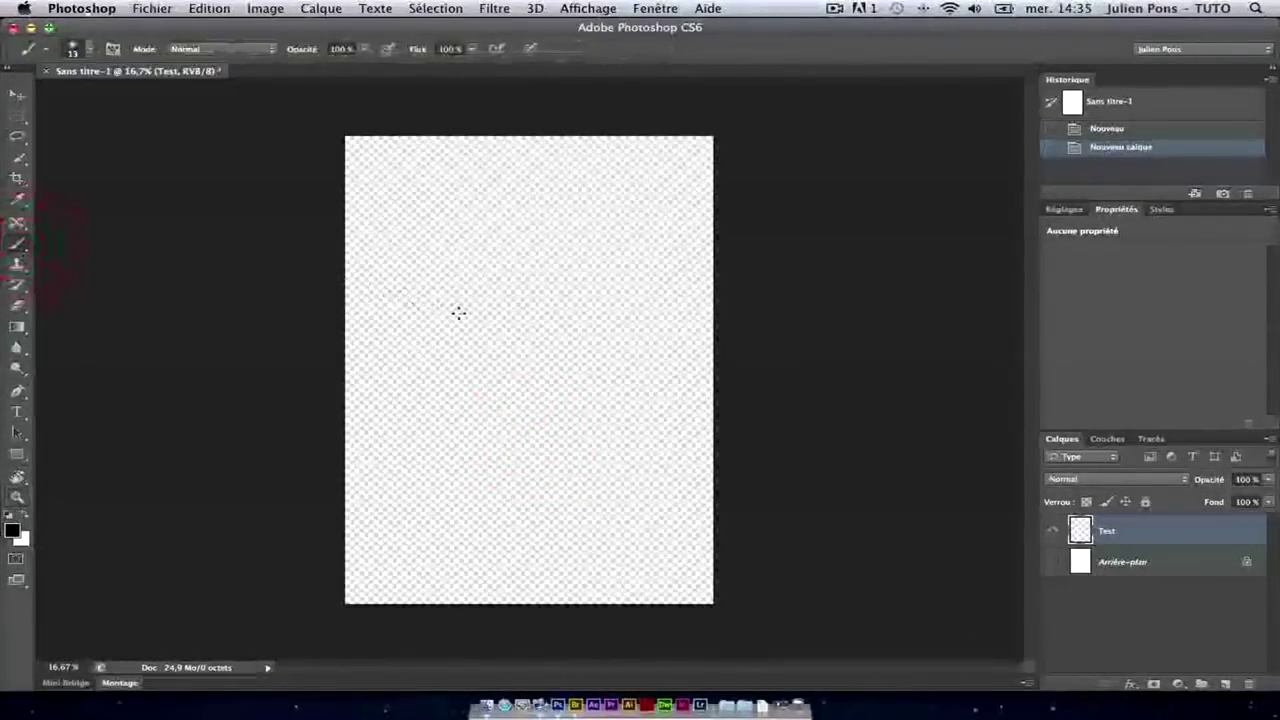
# - Paint two black brush strokes on the Test layer, then undo them
pyautogui.moveTo(432, 318)
pyautogui.mouseDown()
pyautogui.moveTo(546, 347)
pyautogui.moveTo(480, 360)
pyautogui.mouseUp()
pyautogui.click(17, 497)
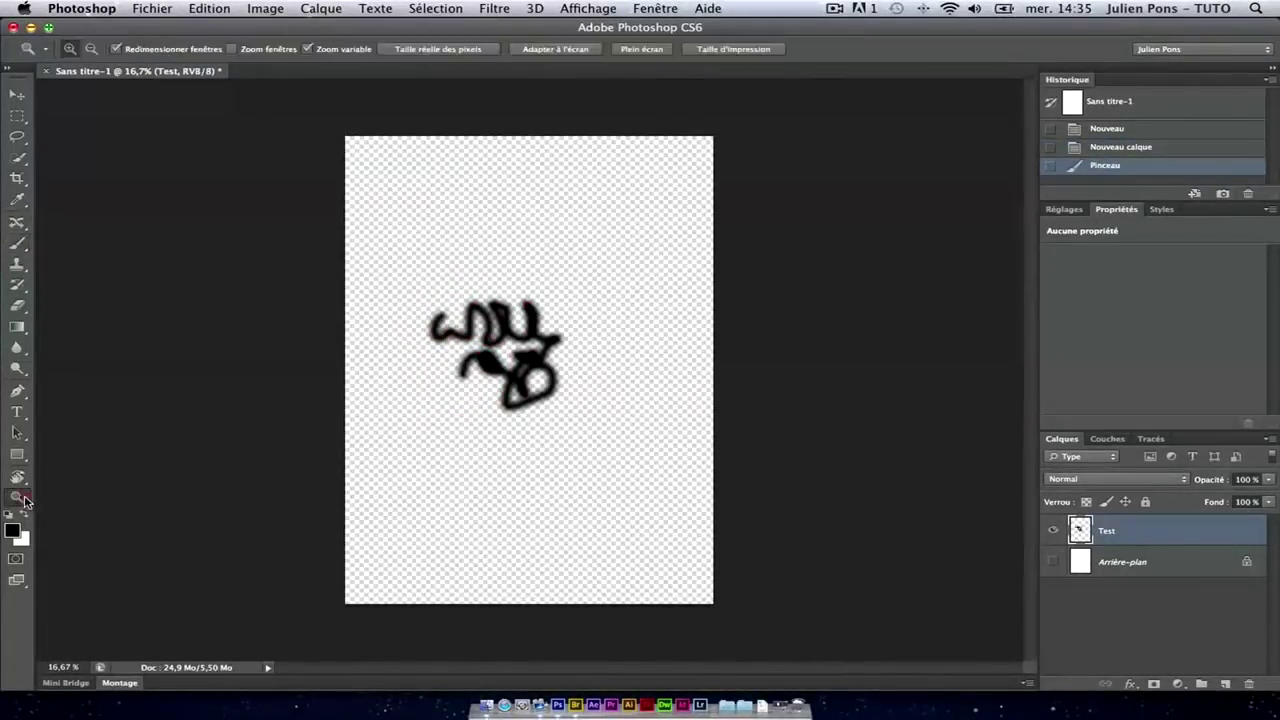
pyautogui.click(469, 369)
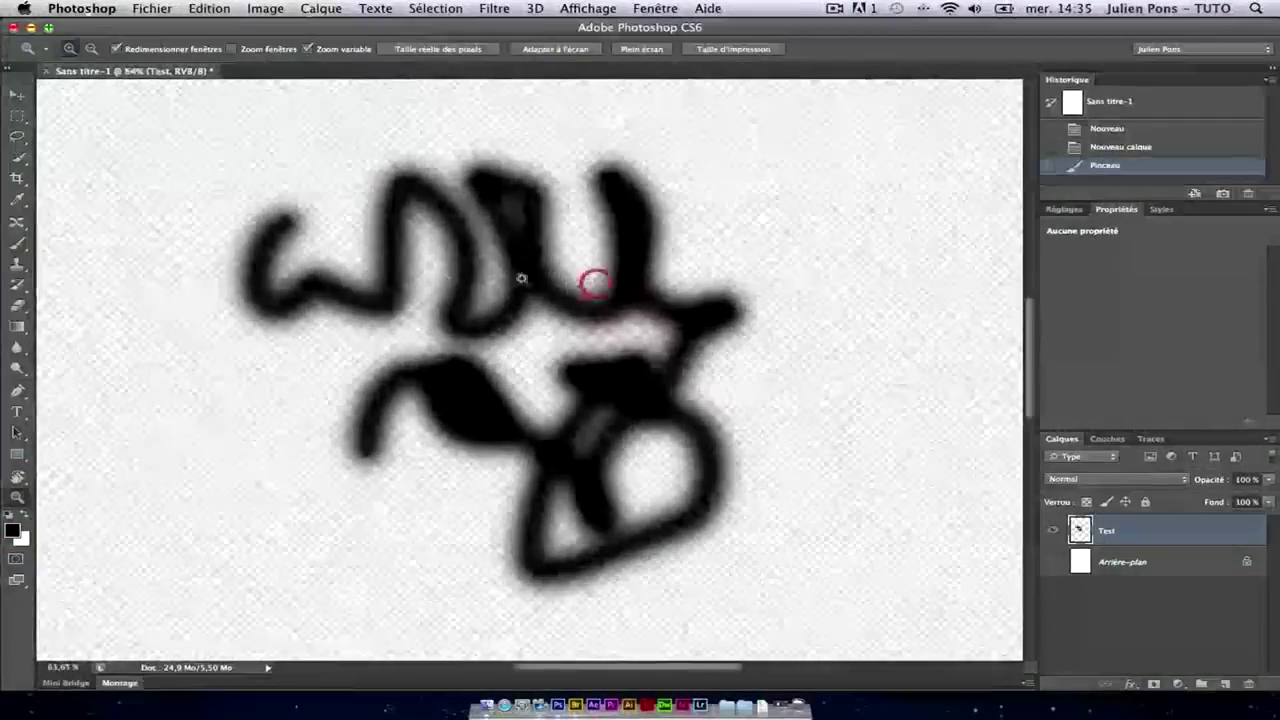
pyautogui.click(17, 243)
pyautogui.moveTo(380, 457)
pyautogui.mouseDown()
pyautogui.moveTo(337, 509)
pyautogui.moveTo(312, 332)
pyautogui.moveTo(407, 420)
pyautogui.mouseUp()
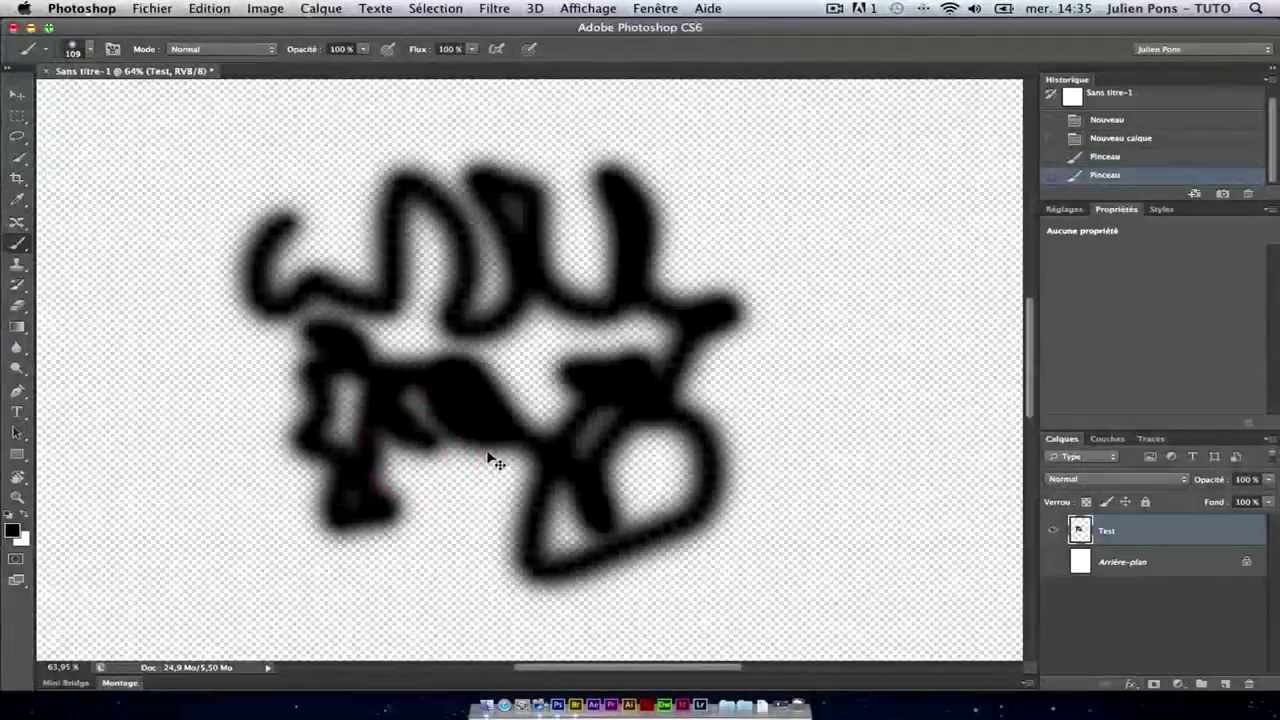
pyautogui.hotkey('ctrl', 'alt', 'z')
pyautogui.hotkey('ctrl', 'alt', 'z')
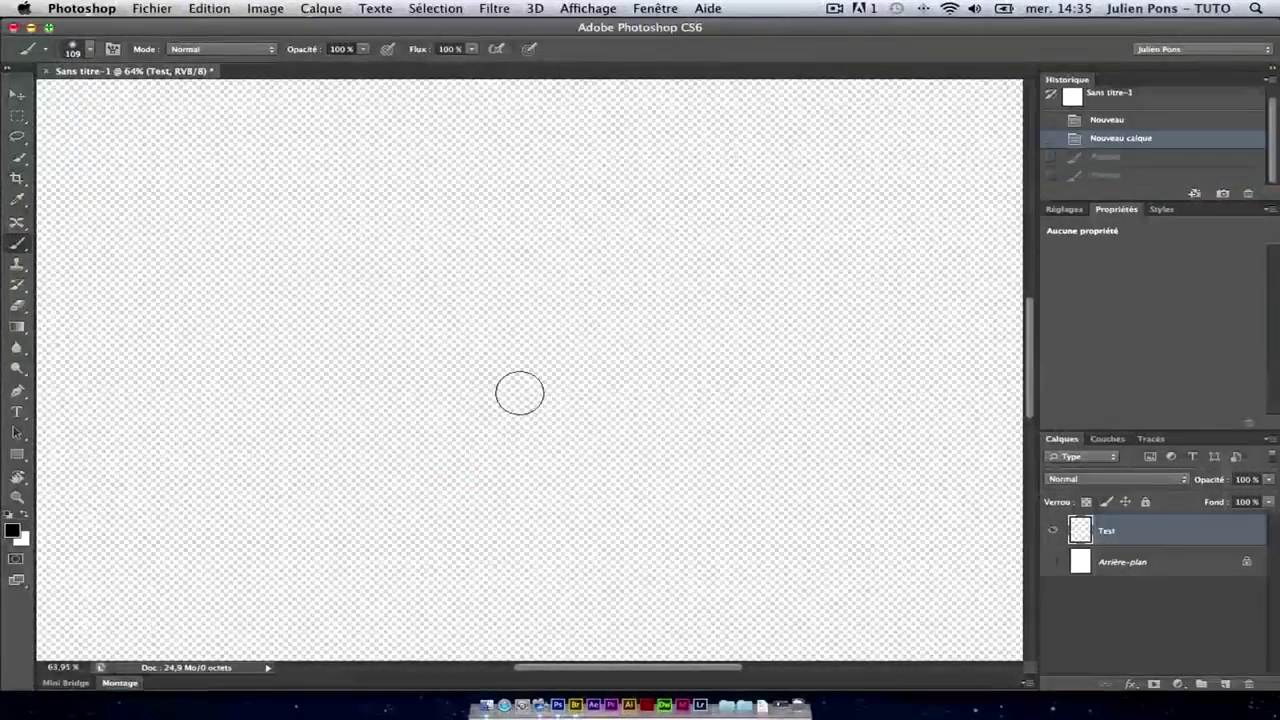
# - Paint a soft black blob near the page centre, zooming in to inspect it
pyautogui.click(17, 248)
pyautogui.moveTo(477, 283)
pyautogui.mouseDown()
pyautogui.moveTo(477, 320)
pyautogui.moveTo(557, 334)
pyautogui.moveTo(468, 325)
pyautogui.moveTo(534, 363)
pyautogui.moveTo(440, 390)
pyautogui.moveTo(500, 374)
pyautogui.moveTo(530, 422)
pyautogui.moveTo(563, 371)
pyautogui.moveTo(457, 294)
pyautogui.moveTo(591, 386)
pyautogui.moveTo(465, 305)
pyautogui.moveTo(557, 400)
pyautogui.moveTo(563, 343)
pyautogui.mouseUp()
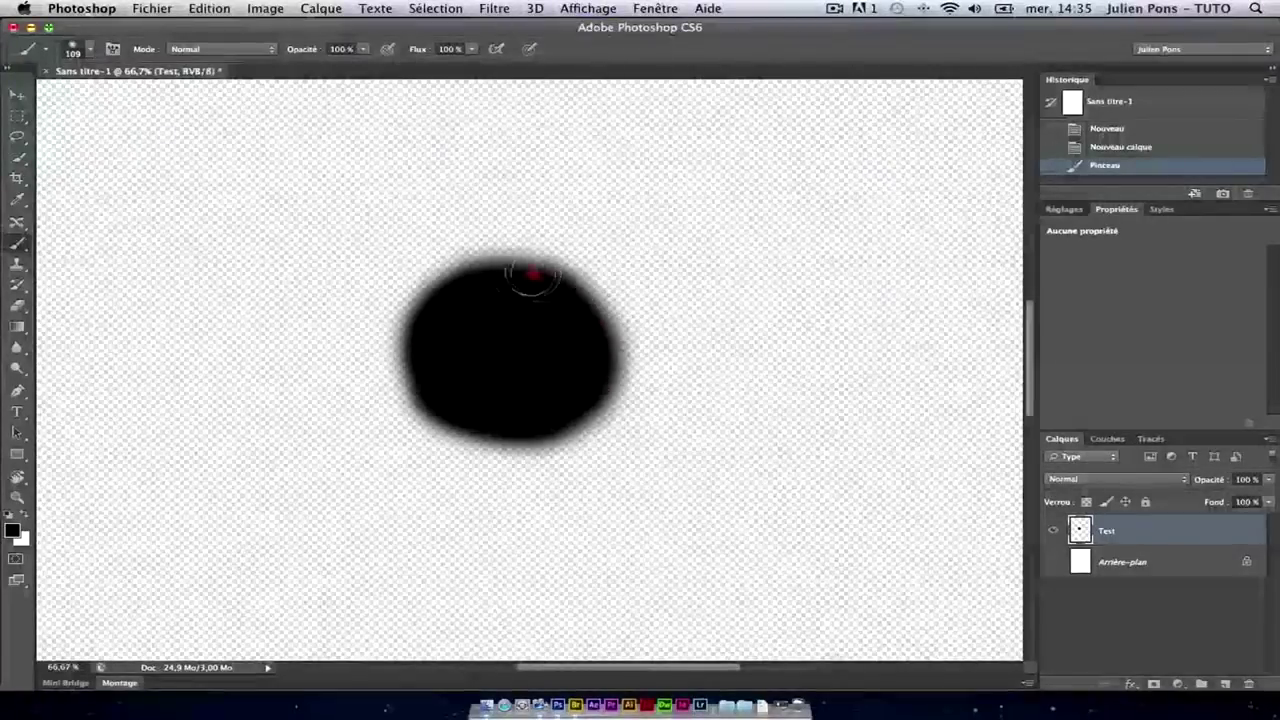
pyautogui.moveTo(535, 278); pyautogui.dragTo(437, 349)
pyautogui.press('super+plus')
pyautogui.press('super+plus')
pyautogui.press('super+plus')
pyautogui.press('super+minus')
pyautogui.press('super+minus')
pyautogui.press('super+minus')
pyautogui.press('super+plus')
pyautogui.moveTo(510, 348)
pyautogui.mouseDown()
pyautogui.moveTo(384, 290)
pyautogui.moveTo(551, 346)
pyautogui.mouseUp()
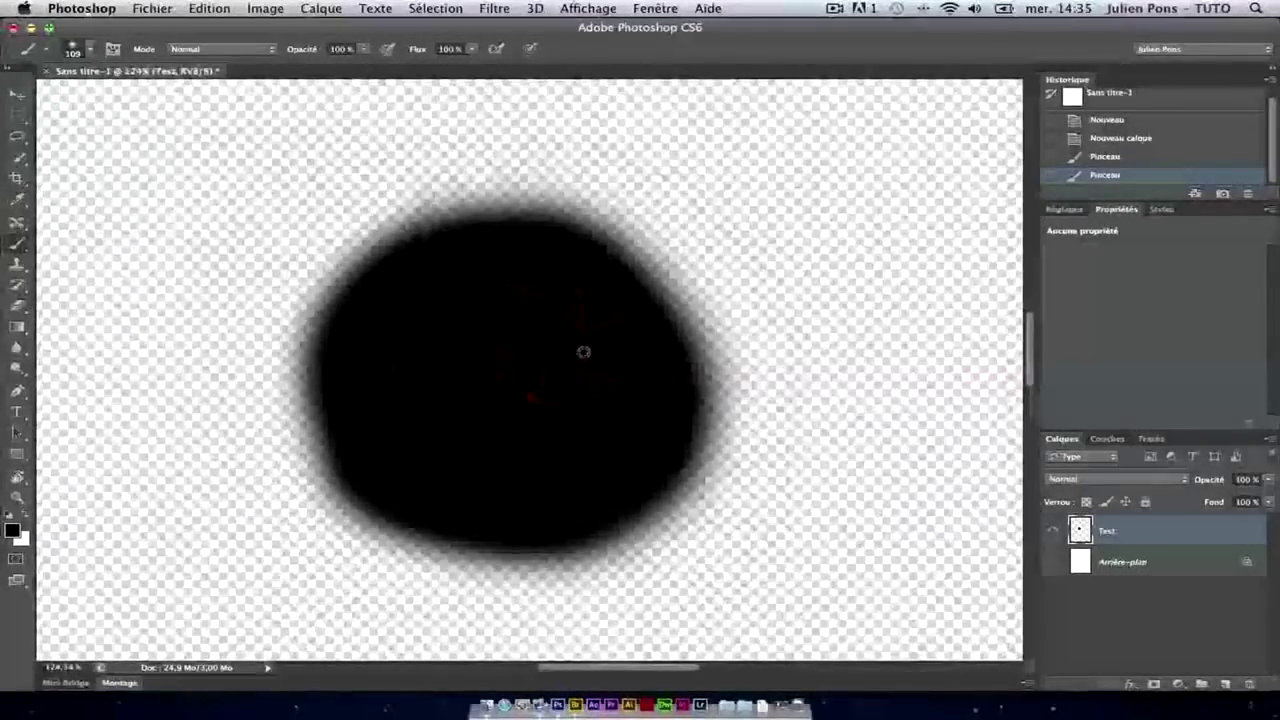
pyautogui.keyDown('super'); pyautogui.click(583, 351); pyautogui.keyUp('super')
pyautogui.keyDown('alt'); pyautogui.keyDown('super'); pyautogui.click(580, 351); pyautogui.keyUp('super'); pyautogui.keyUp('alt')
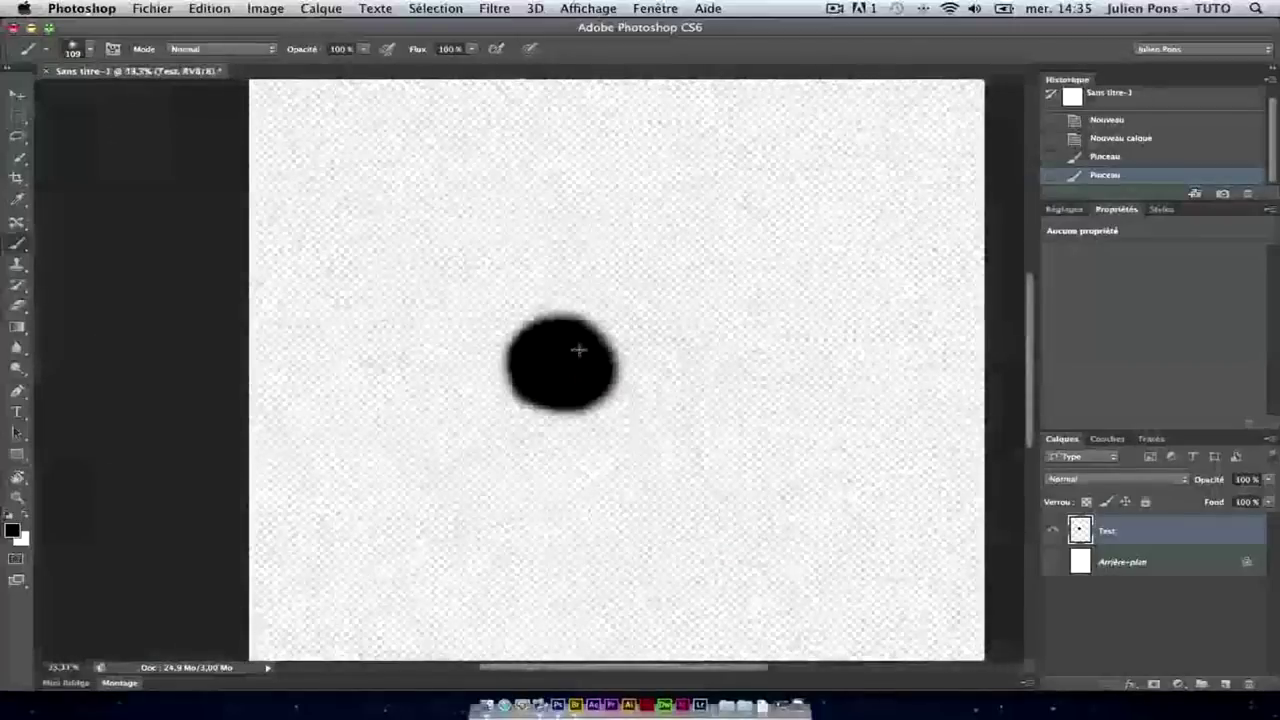
pyautogui.keyDown('super'); pyautogui.click(607, 347); pyautogui.keyUp('super')
pyautogui.moveTo(629, 334)
pyautogui.mouseDown()
pyautogui.moveTo(583, 354)
pyautogui.moveTo(610, 305)
pyautogui.moveTo(497, 263)
pyautogui.moveTo(443, 314)
pyautogui.moveTo(600, 371)
pyautogui.moveTo(572, 262)
pyautogui.moveTo(386, 251)
pyautogui.mouseUp()
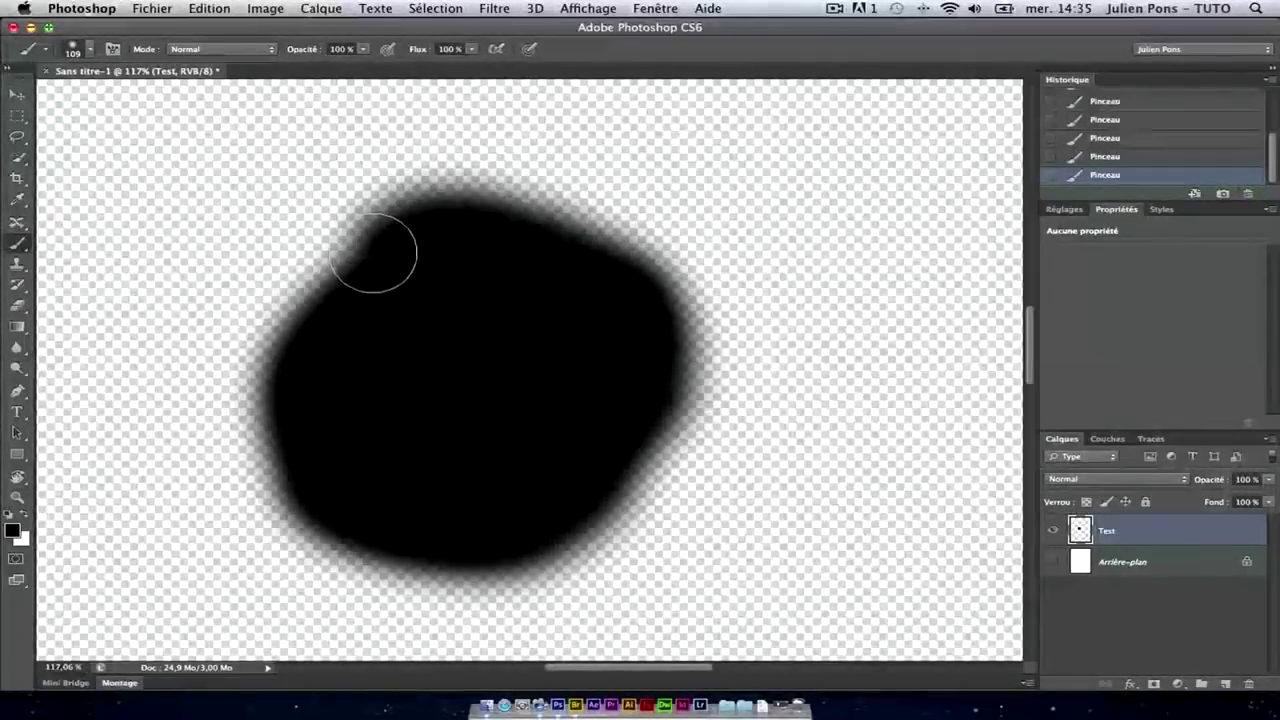
# - Erase the black blob with the Eraser tool
pyautogui.press('e')
pyautogui.moveTo(493, 409); pyautogui.dragTo(528, 412)
pyautogui.moveTo(545, 465)
pyautogui.mouseDown()
pyautogui.moveTo(573, 464)
pyautogui.moveTo(500, 530)
pyautogui.mouseUp()
pyautogui.moveTo(583, 497); pyautogui.dragTo(600, 497)
pyautogui.moveTo(457, 514)
pyautogui.mouseDown()
pyautogui.moveTo(480, 514)
pyautogui.moveTo(432, 540)
pyautogui.moveTo(380, 457)
pyautogui.moveTo(400, 229)
pyautogui.moveTo(500, 143)
pyautogui.moveTo(570, 345)
pyautogui.moveTo(500, 486)
pyautogui.mouseUp()
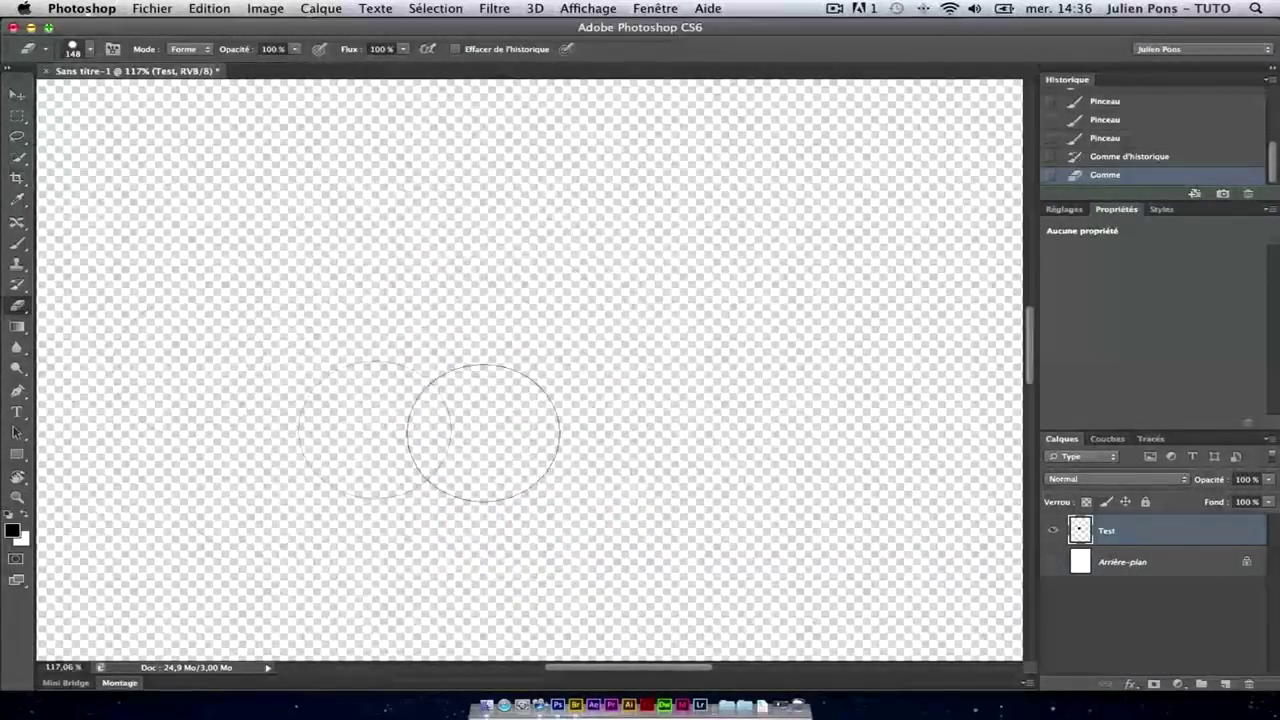
# - Brush a fresh soft black oval blob in the middle of the Test layer
pyautogui.press('b')
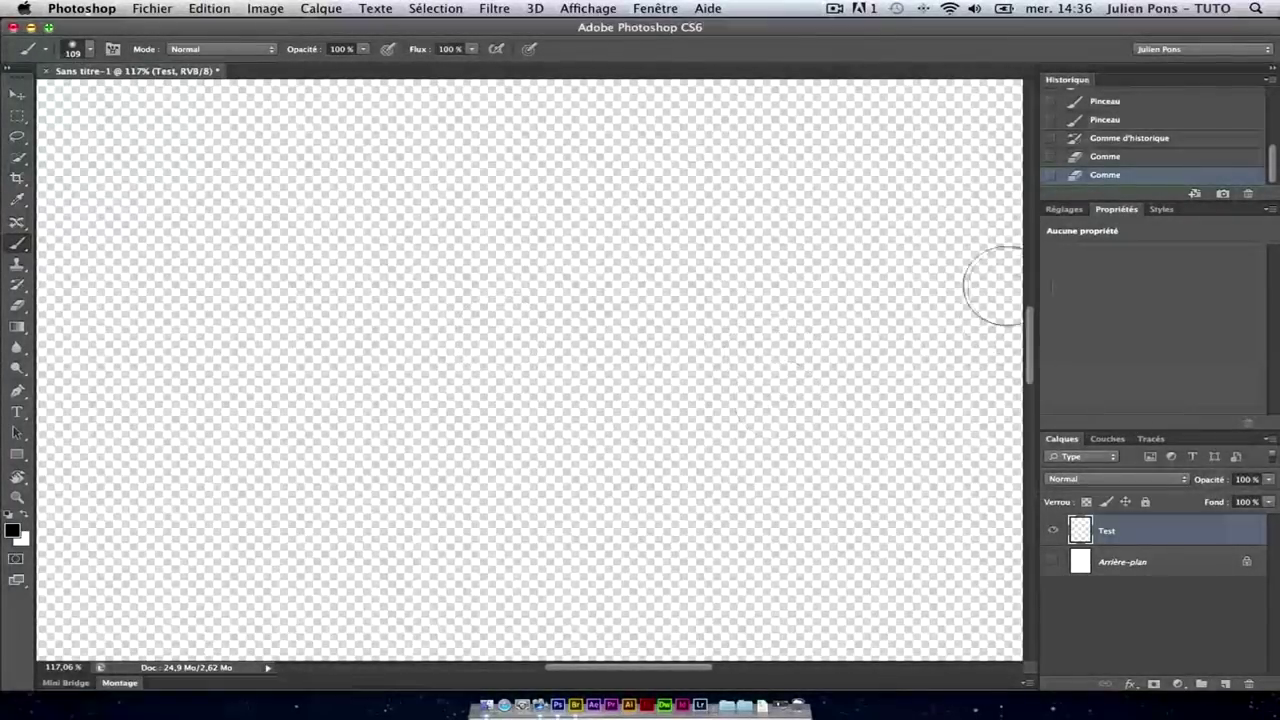
pyautogui.moveTo(613, 668)
pyautogui.mouseDown()
pyautogui.moveTo(697, 671)
pyautogui.moveTo(585, 677)
pyautogui.mouseUp()
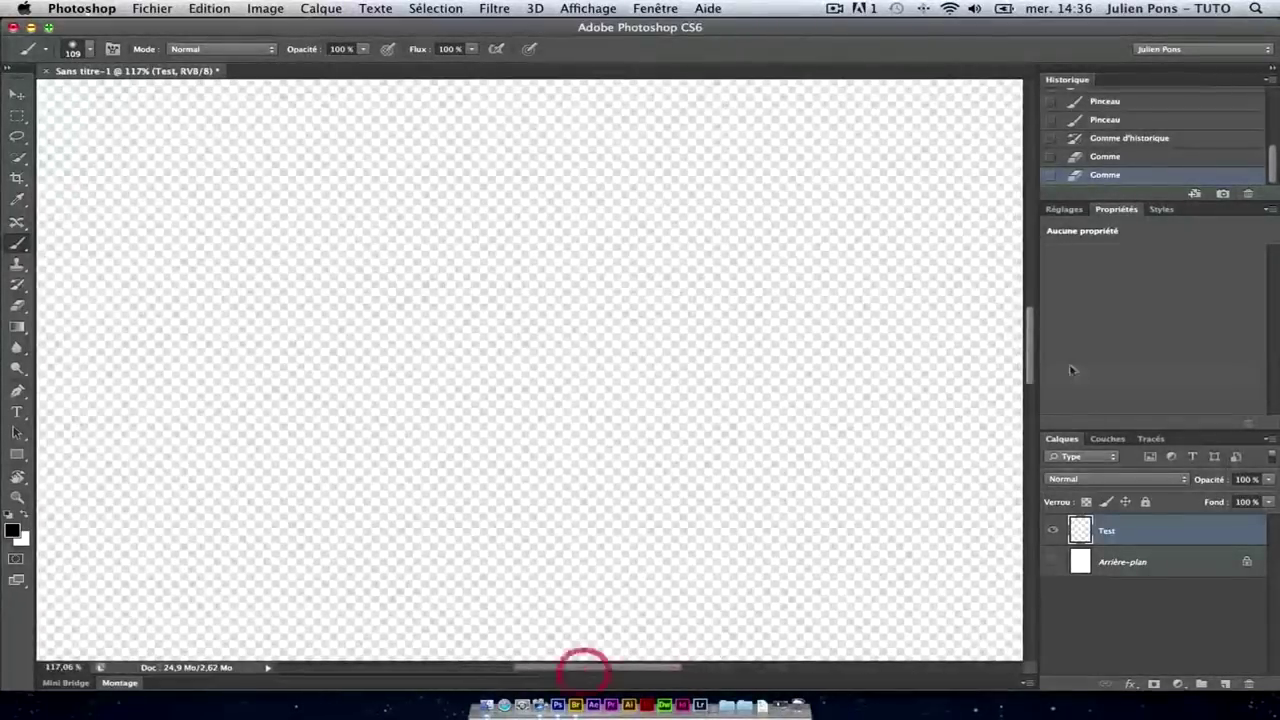
pyautogui.moveTo(1030, 345)
pyautogui.mouseDown()
pyautogui.moveTo(1020, 508)
pyautogui.moveTo(1029, 315)
pyautogui.mouseUp()
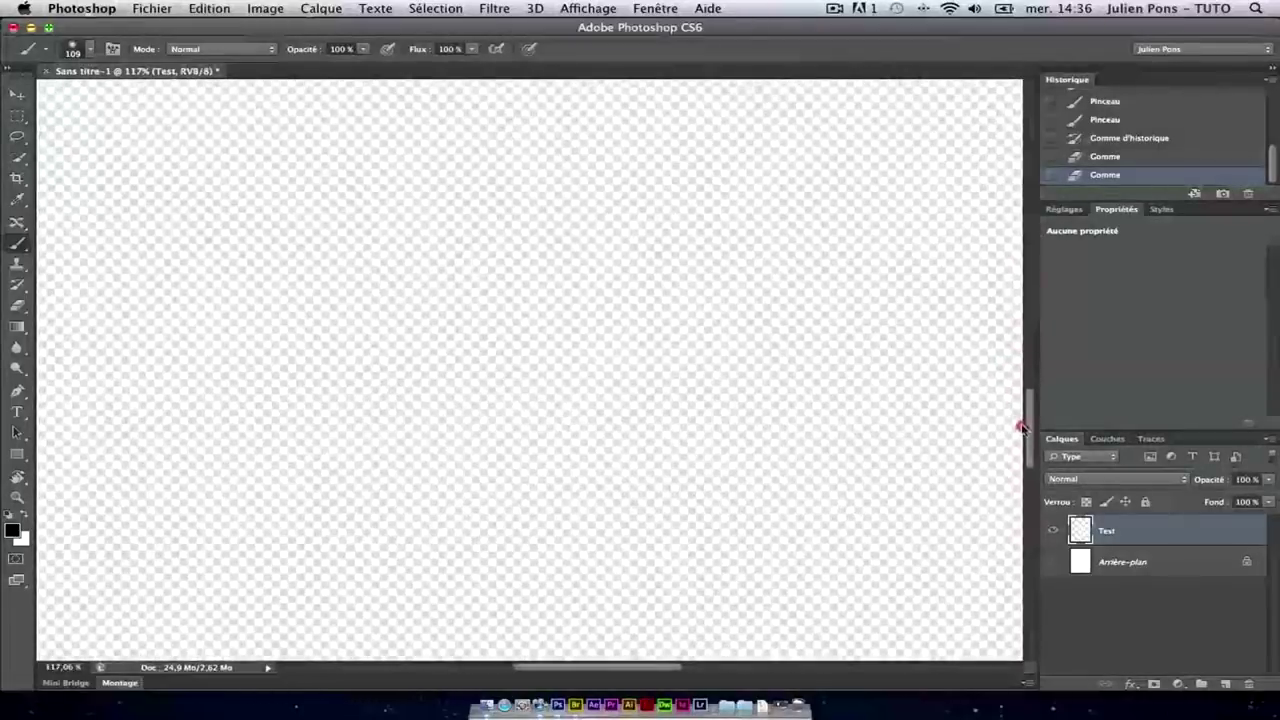
pyautogui.moveTo(1029, 315)
pyautogui.mouseDown()
pyautogui.moveTo(1029, 457)
pyautogui.moveTo(1029, 307)
pyautogui.mouseUp()
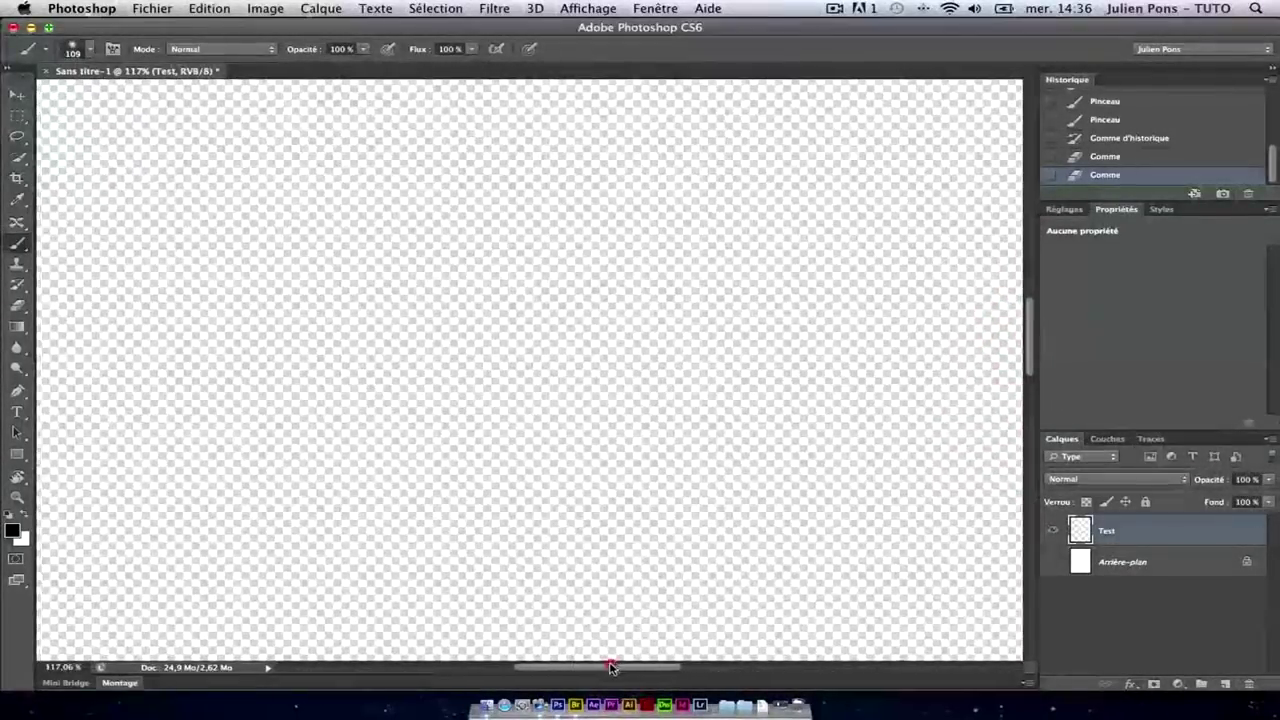
pyautogui.moveTo(608, 668); pyautogui.dragTo(759, 683)
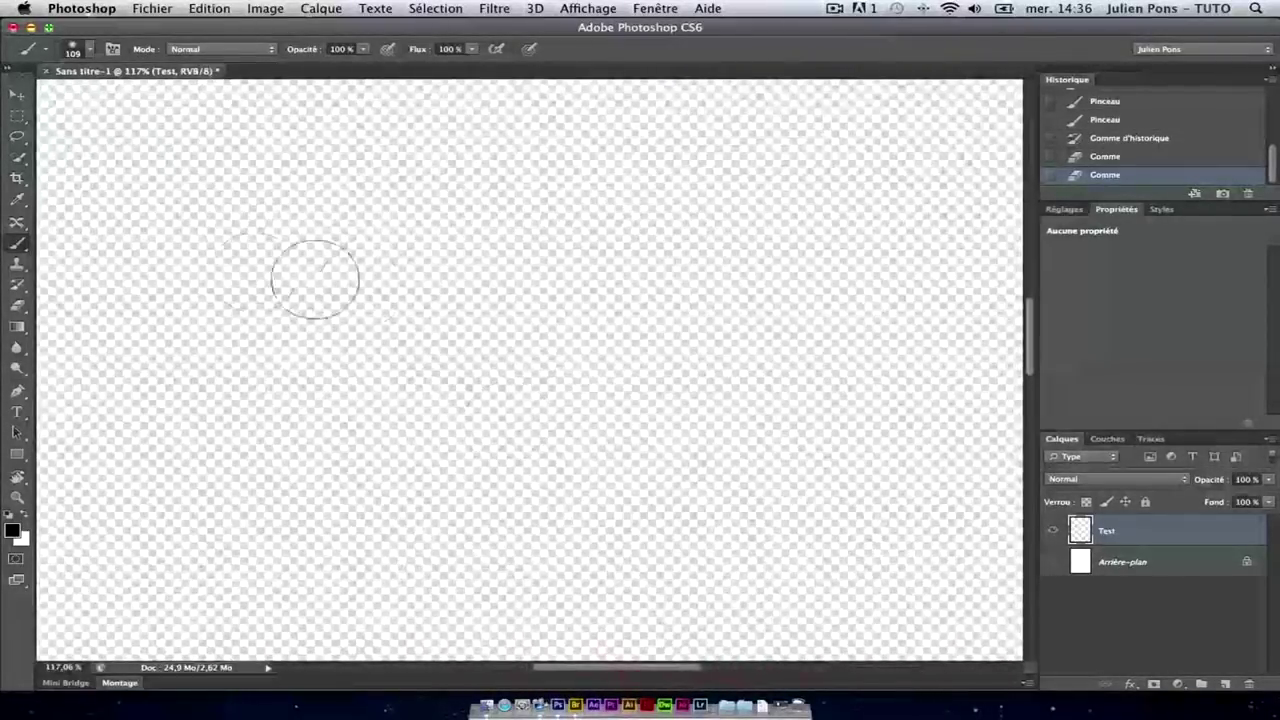
pyautogui.moveTo(534, 343); pyautogui.dragTo(525, 335)
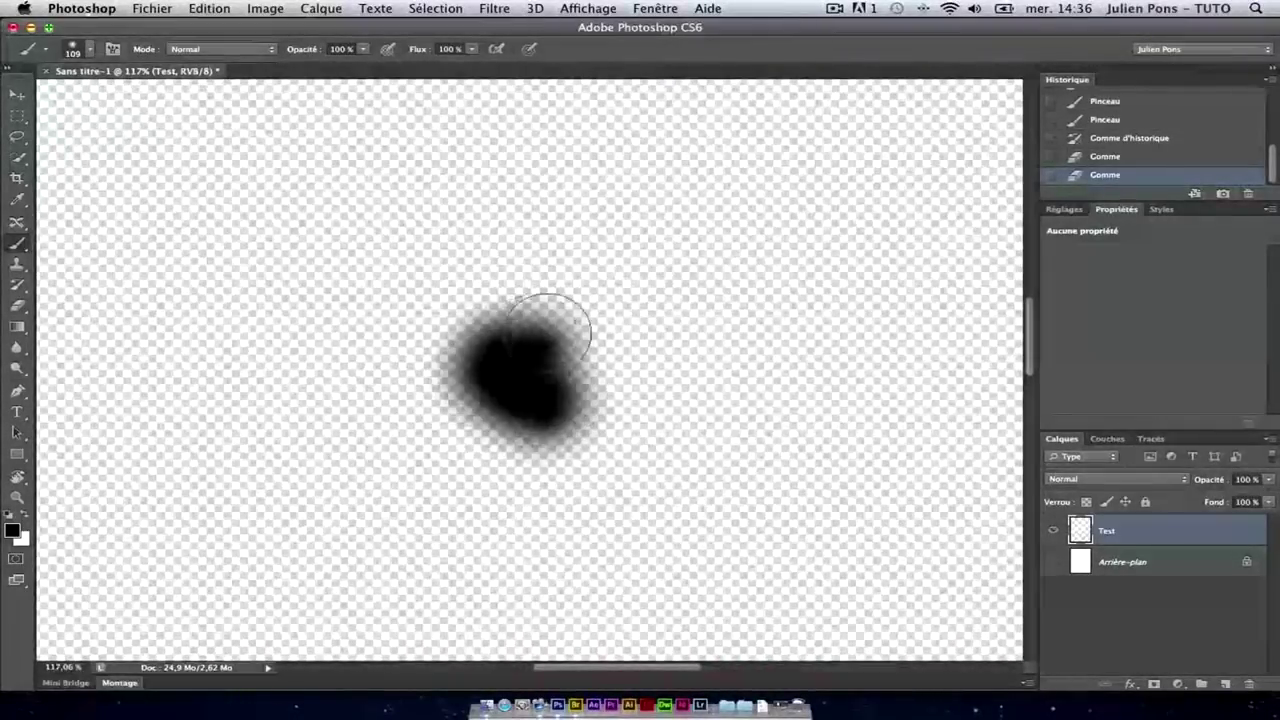
pyautogui.moveTo(429, 357); pyautogui.dragTo(534, 406)
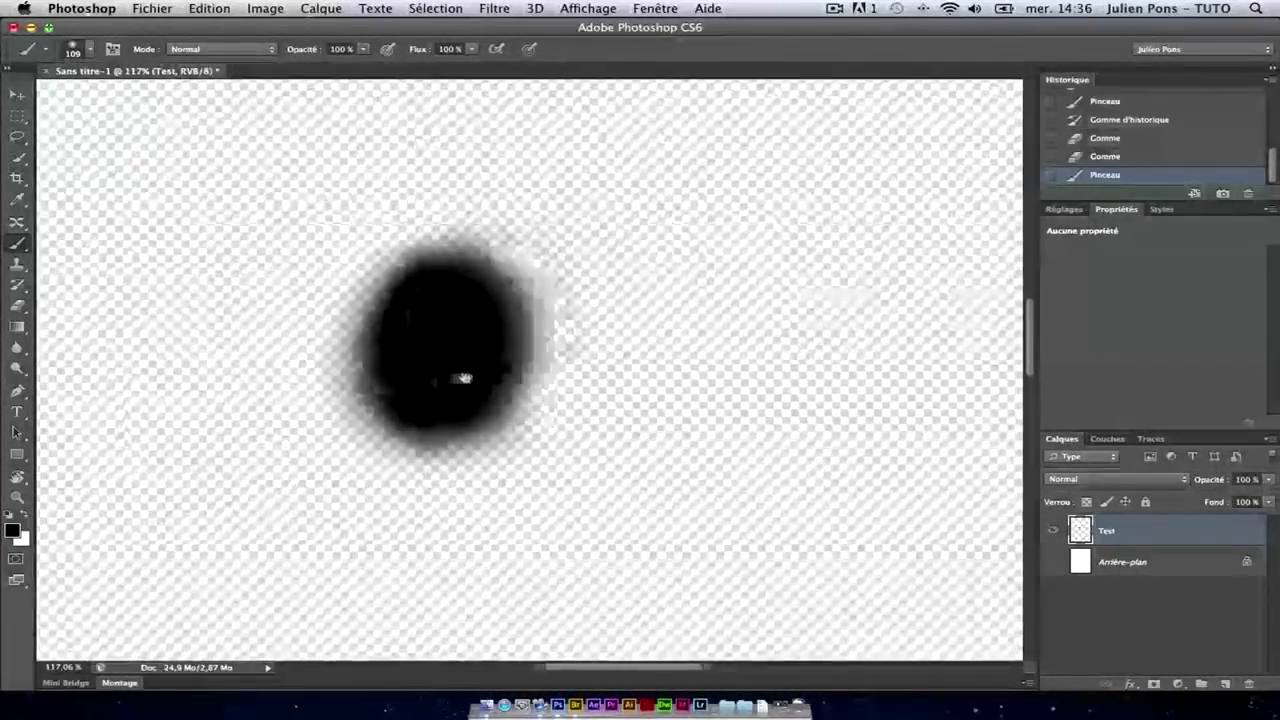
pyautogui.moveTo(530, 375); pyautogui.dragTo(455, 386)
# - Pan the canvas with the Hand tool, then extend the blob rightward with a black stroke
pyautogui.press('r')
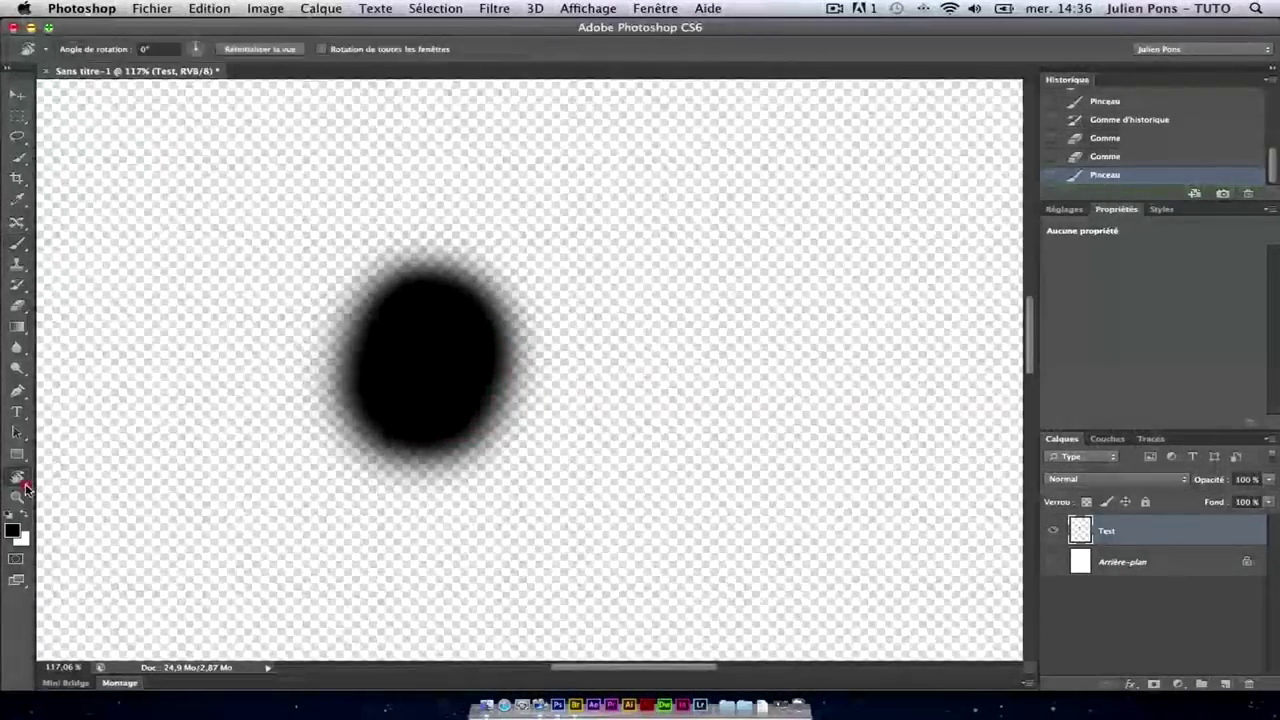
pyautogui.rightClick(17, 477)
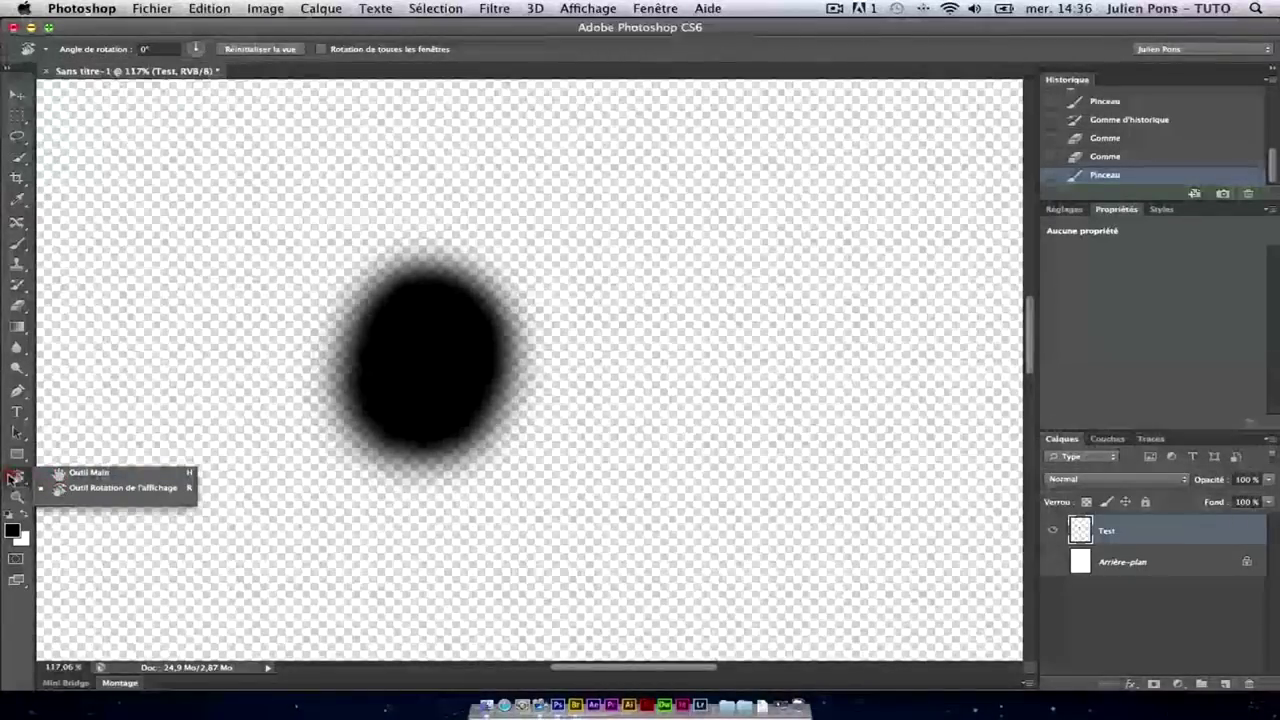
pyautogui.click(62, 474)
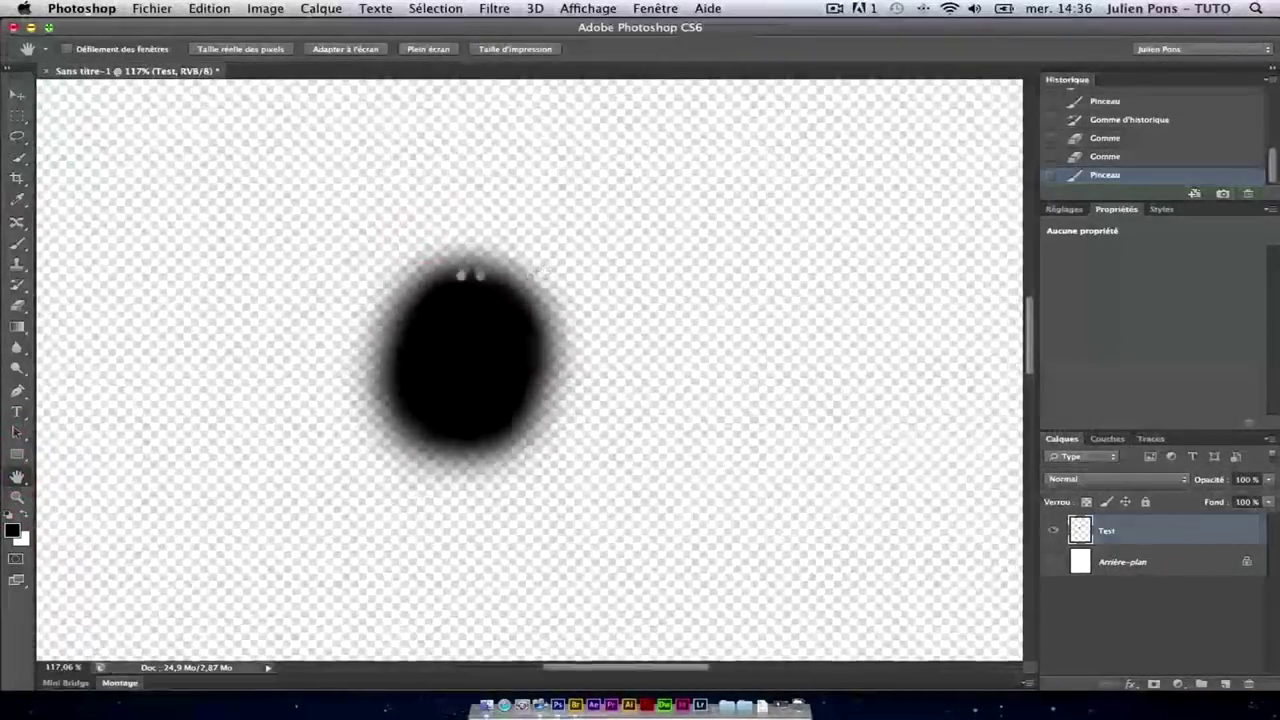
pyautogui.moveTo(460, 271)
pyautogui.mouseDown()
pyautogui.moveTo(309, 271)
pyautogui.moveTo(668, 345)
pyautogui.moveTo(560, 209)
pyautogui.moveTo(340, 343)
pyautogui.mouseUp()
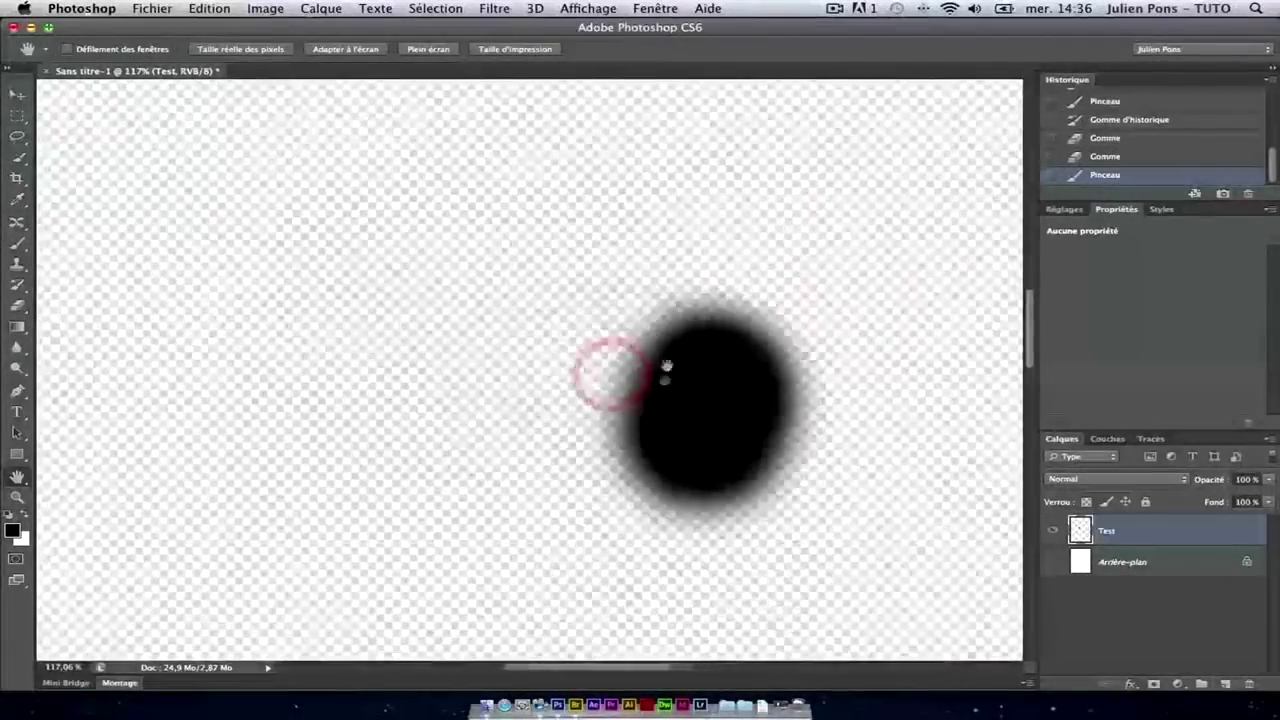
pyautogui.moveTo(666, 366)
pyautogui.mouseDown()
pyautogui.moveTo(686, 251)
pyautogui.moveTo(517, 349)
pyautogui.moveTo(484, 325)
pyautogui.moveTo(512, 368)
pyautogui.mouseUp()
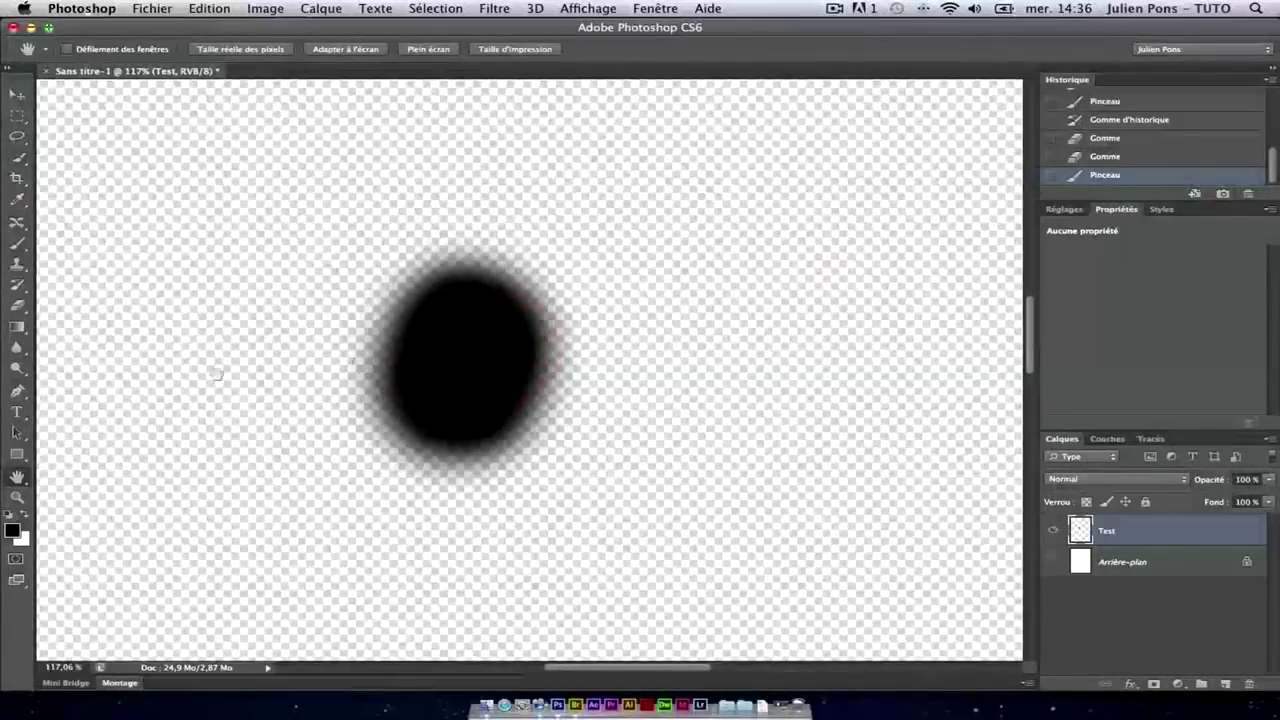
pyautogui.click(17, 243)
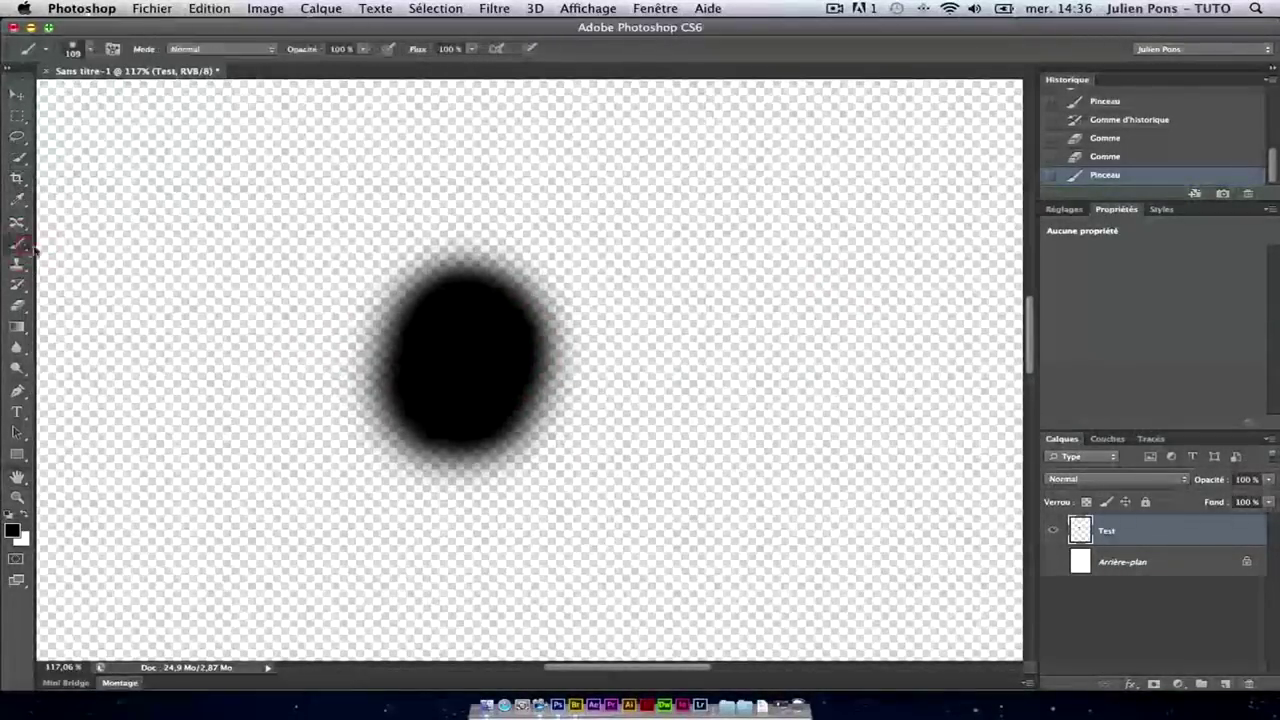
pyautogui.moveTo(480, 370); pyautogui.dragTo(575, 362)
# - Keep panning and painting to grow the blob into a large irregular black mass
pyautogui.click(17, 477)
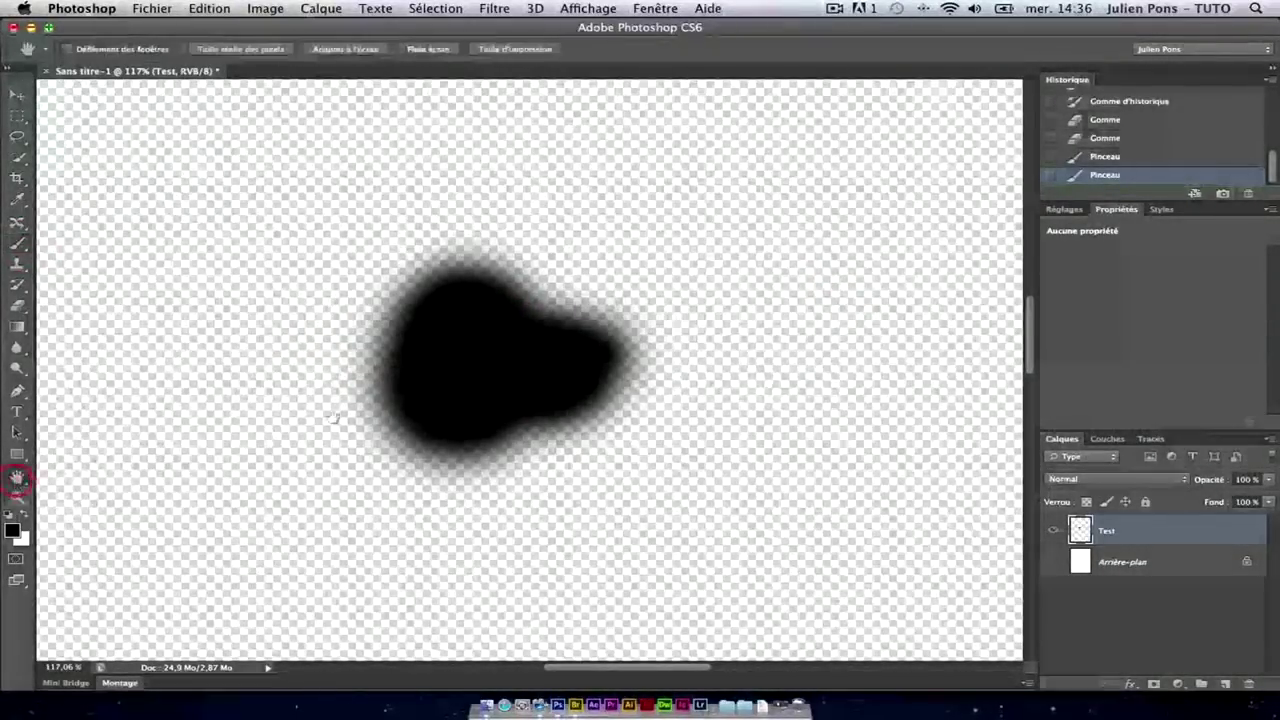
pyautogui.moveTo(443, 377); pyautogui.dragTo(613, 357)
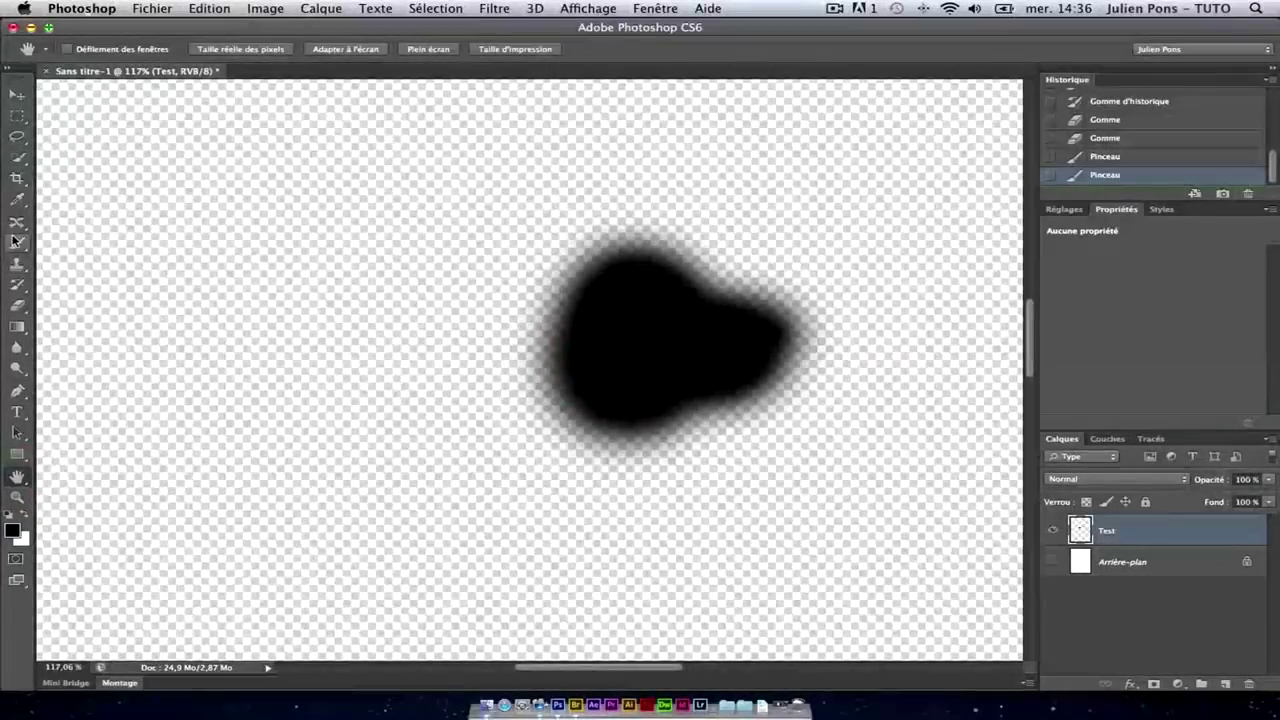
pyautogui.click(17, 243)
pyautogui.moveTo(808, 277)
pyautogui.mouseDown()
pyautogui.moveTo(566, 430)
pyautogui.moveTo(486, 386)
pyautogui.moveTo(686, 386)
pyautogui.moveTo(608, 378)
pyautogui.moveTo(651, 386)
pyautogui.mouseUp()
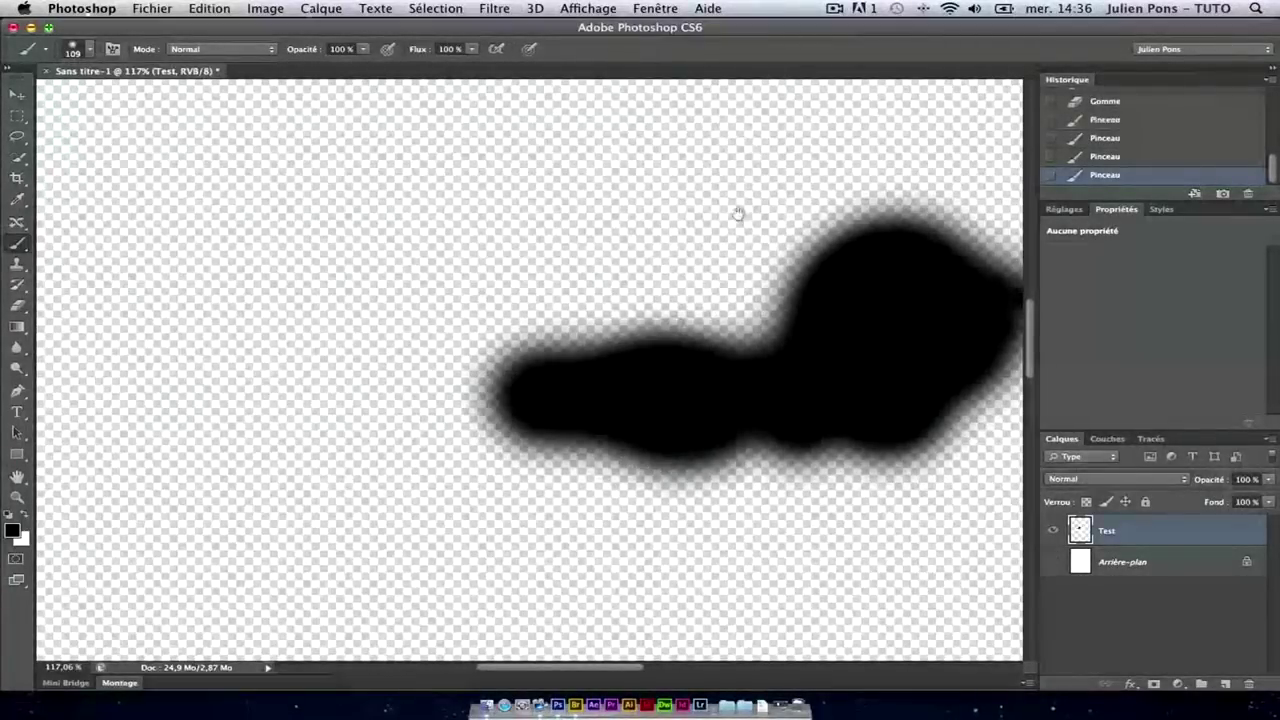
pyautogui.moveTo(737, 214); pyautogui.dragTo(646, 354)
pyautogui.moveTo(655, 470); pyautogui.dragTo(505, 375)
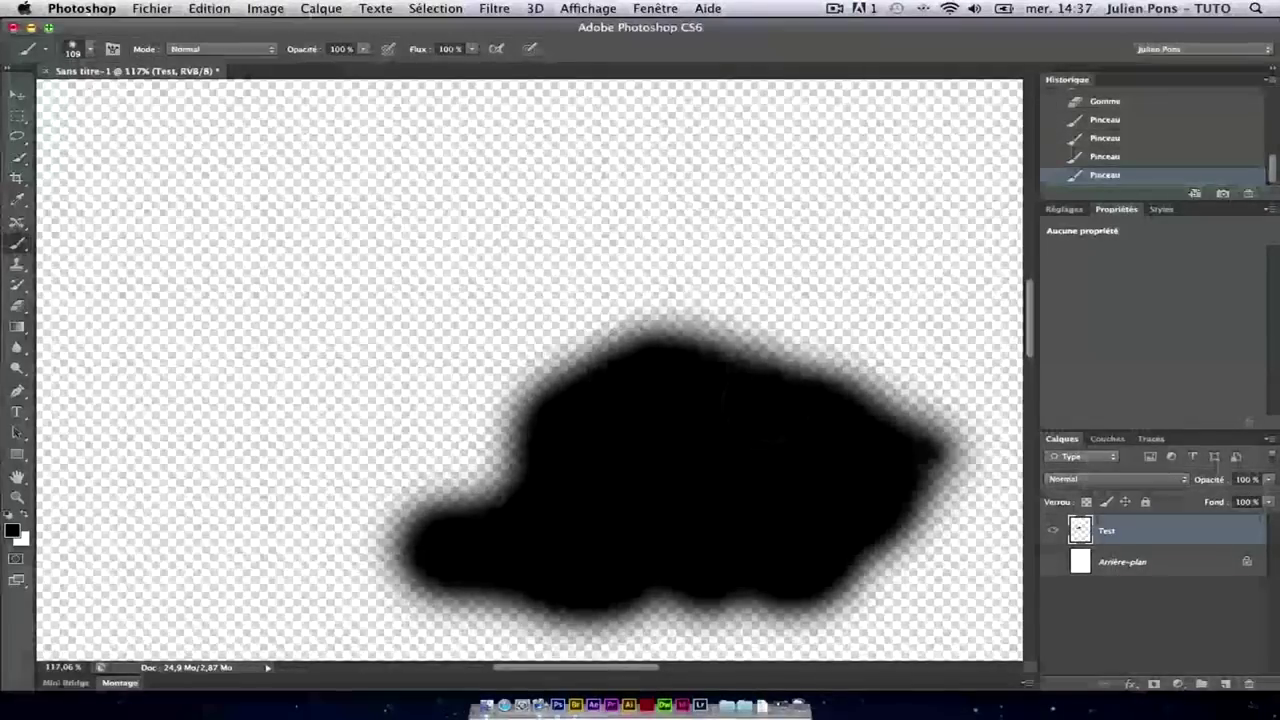
pyautogui.moveTo(862, 451)
pyautogui.mouseDown()
pyautogui.moveTo(747, 386)
pyautogui.moveTo(482, 336)
pyautogui.moveTo(514, 343)
pyautogui.moveTo(443, 443)
pyautogui.moveTo(329, 486)
pyautogui.moveTo(488, 290)
pyautogui.mouseUp()
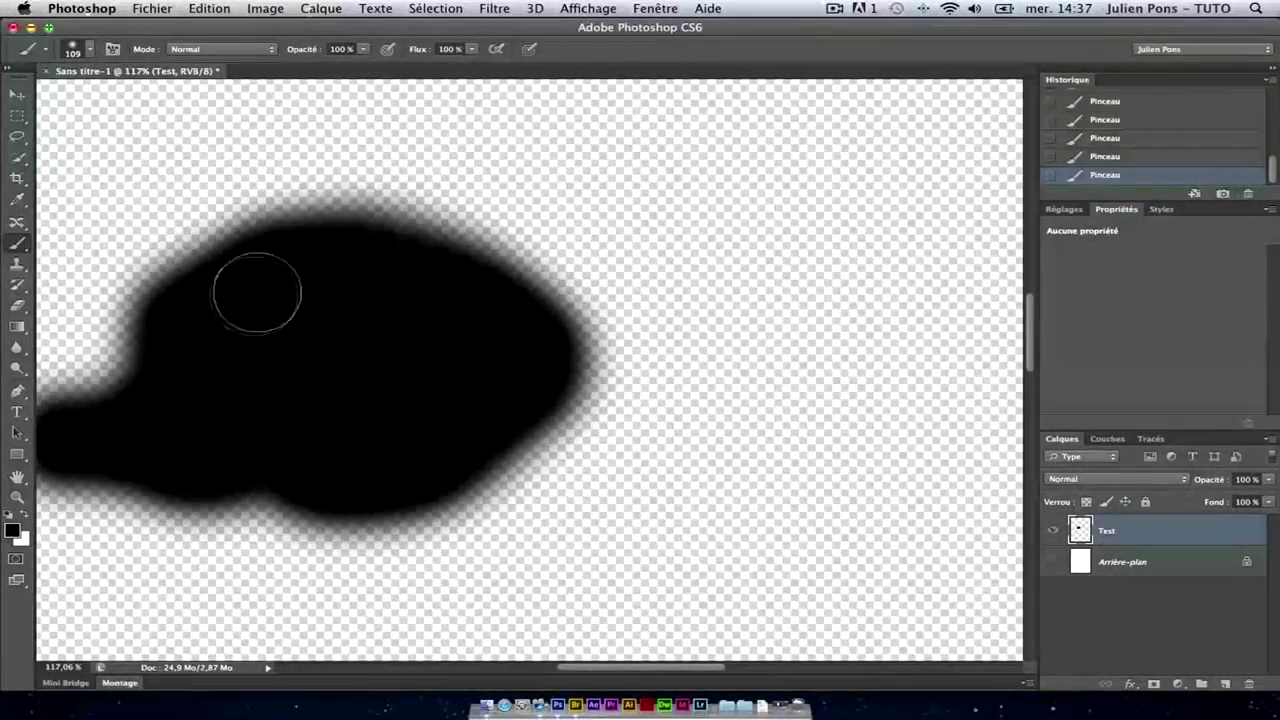
# - Scroll around the enlarged blob and select the entire Test layer
pyautogui.scroll(2, 592, 340)
pyautogui.scroll(4, 592, 340)
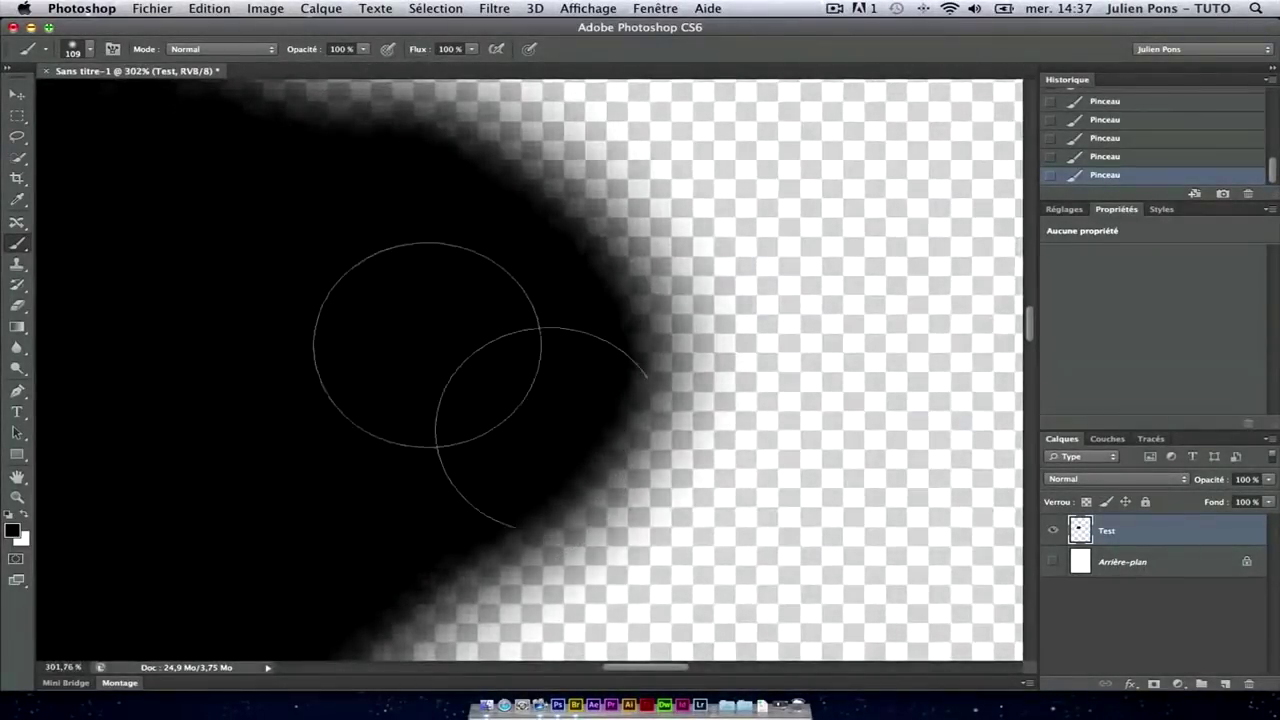
pyautogui.scroll(-2, 480, 381)
pyautogui.scroll(-2, 480, 381)
pyautogui.scroll(-2, 400, 400)
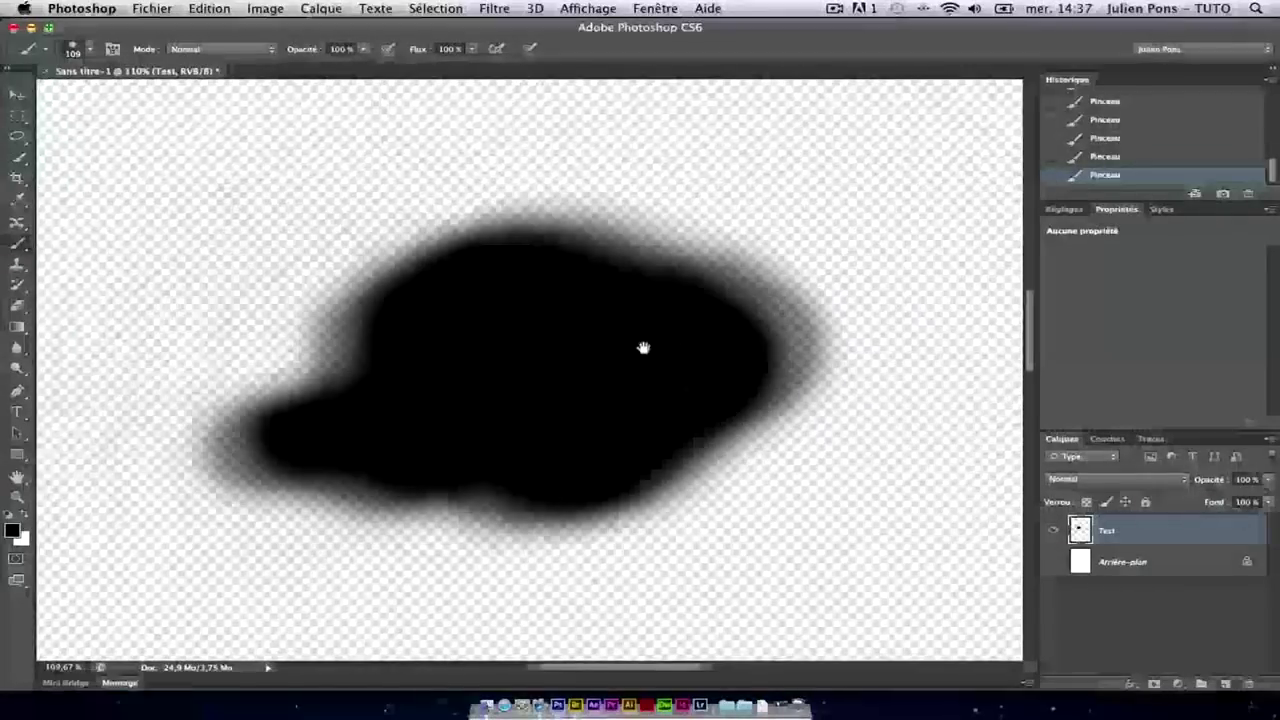
pyautogui.scroll(1, 495, 468)
pyautogui.scroll(1, 500, 471)
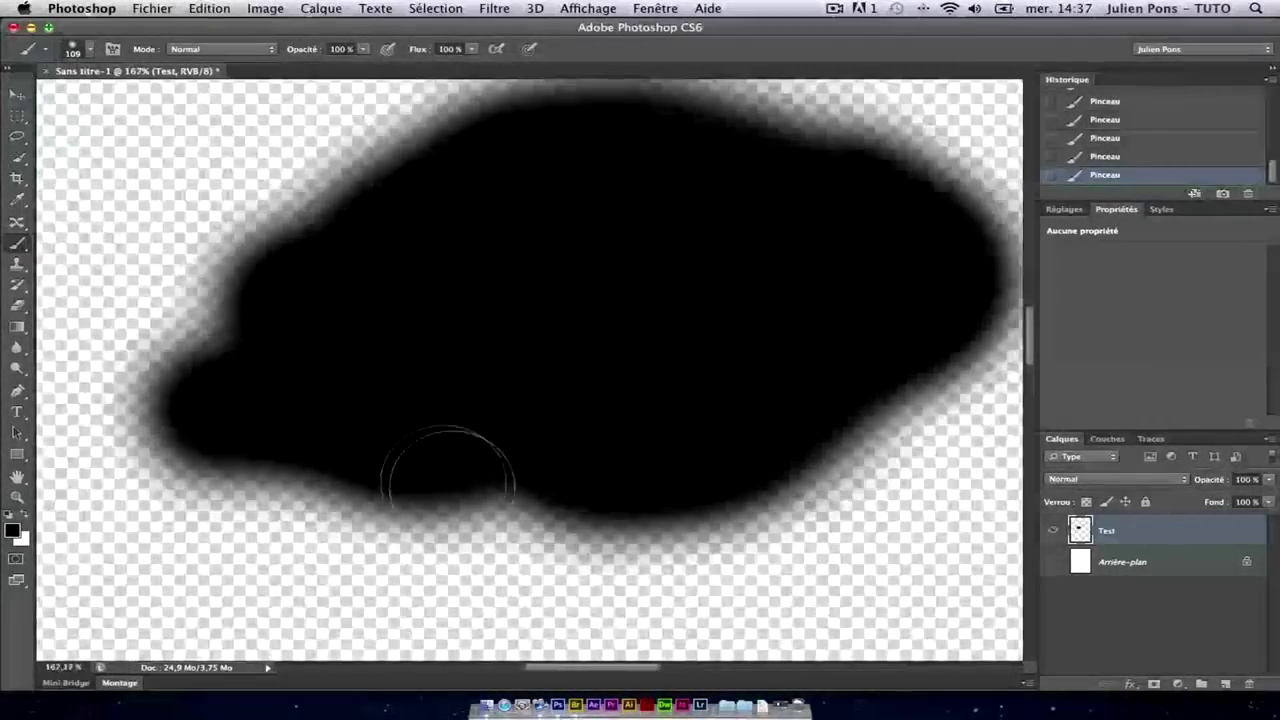
pyautogui.press('super+a')
# - Delete the layer's contents, deselect, and zoom out to show the whole empty page
pyautogui.press('BackSpace')
pyautogui.press('super+d')
pyautogui.press('z')
pyautogui.scroll(-5, 437, 450)
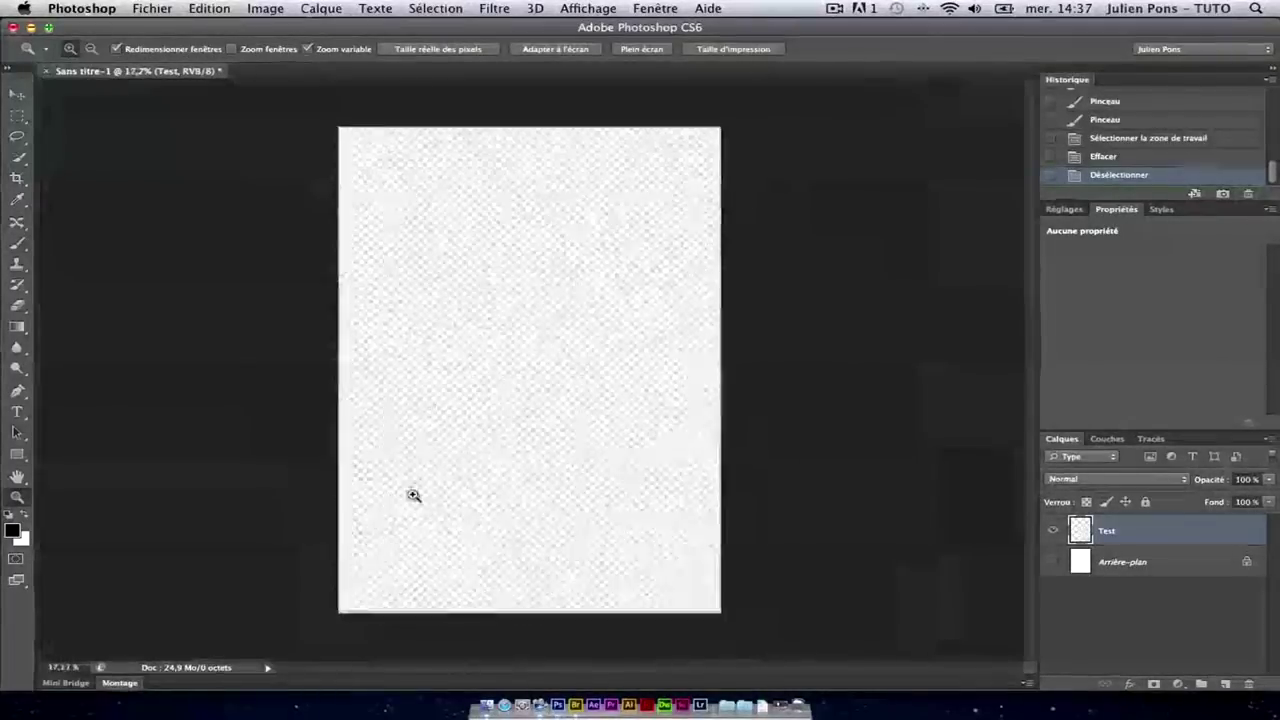
pyautogui.scroll(-1, 560, 279)
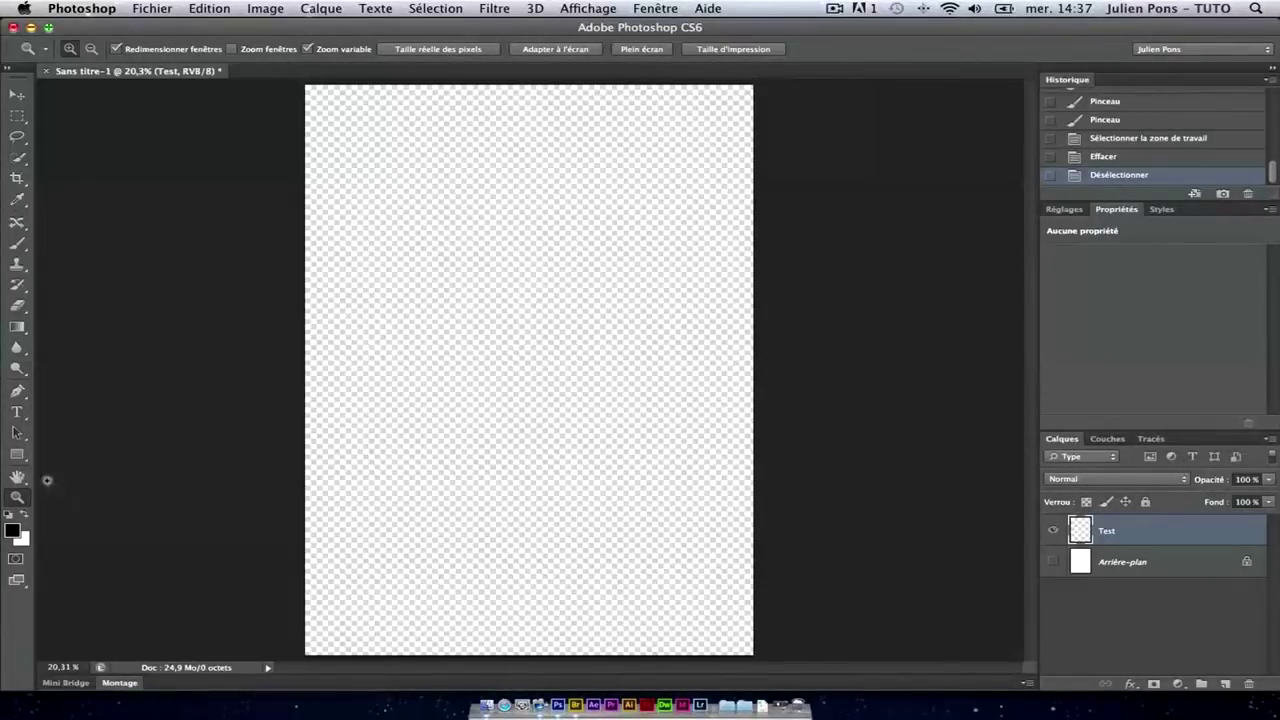
pyautogui.click(16, 477)
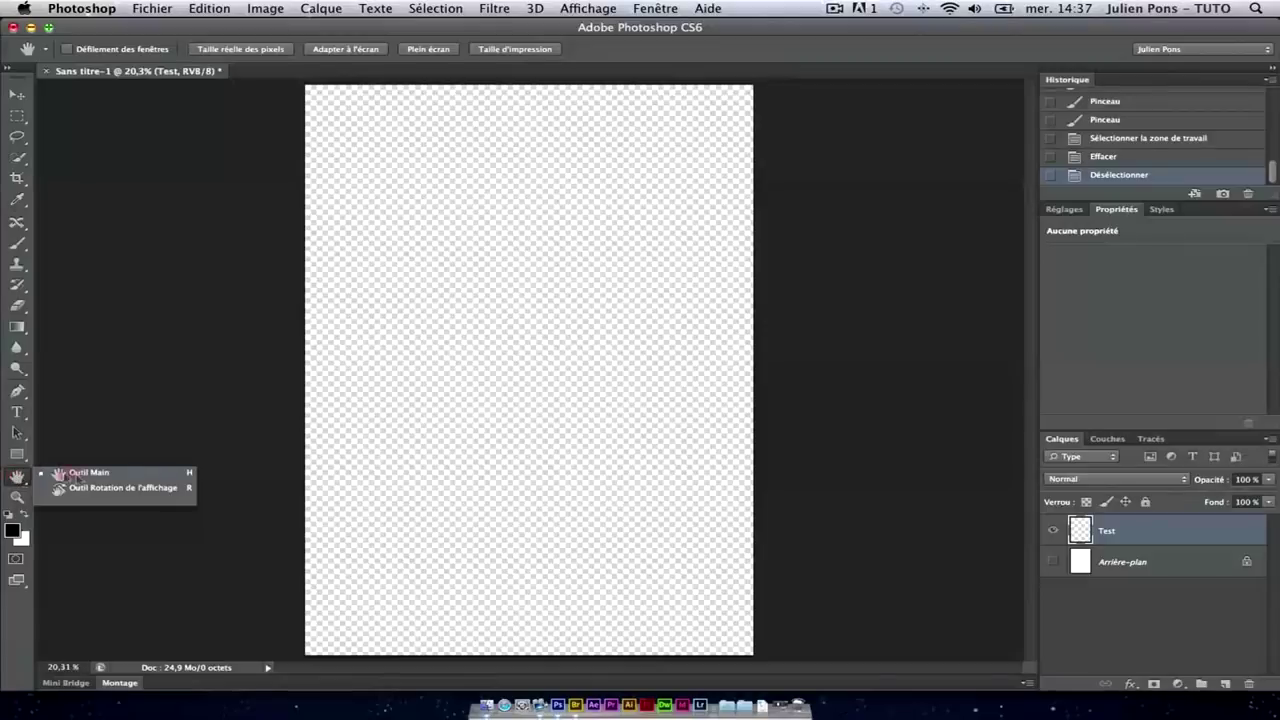
pyautogui.click(110, 488)
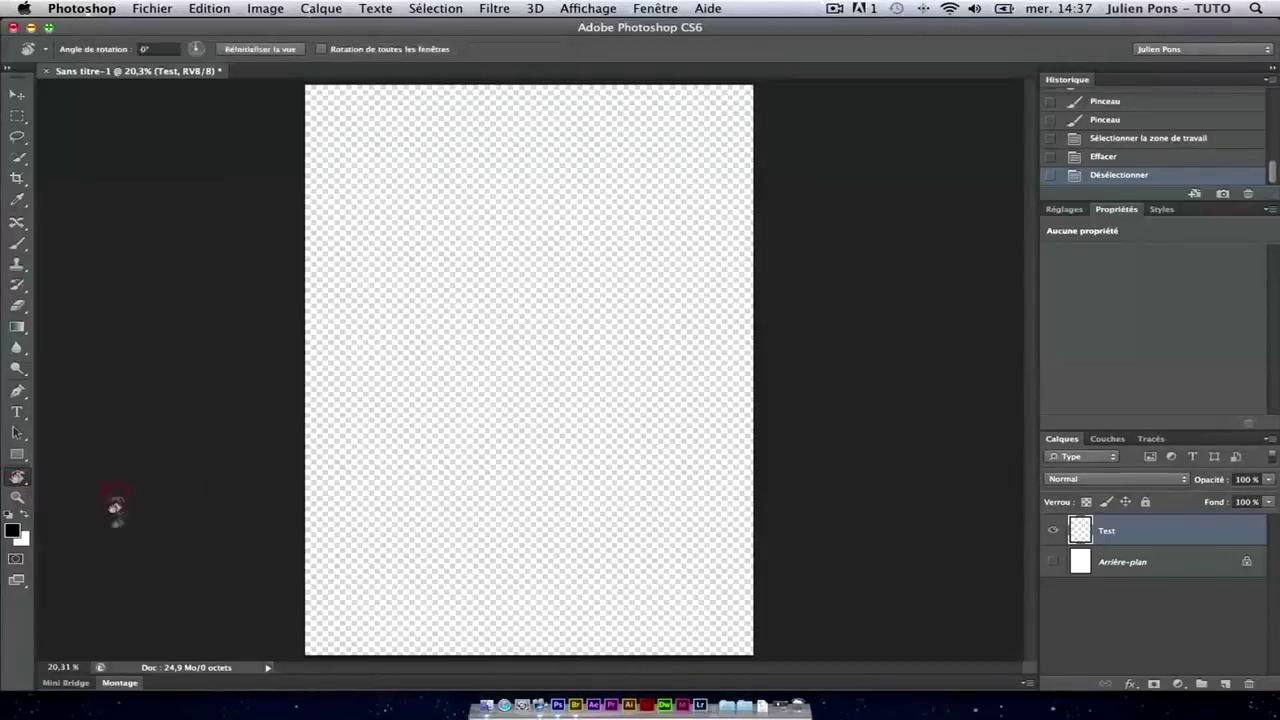
# - Paint a black horizontal bar with a near-vertical stroke down to it
pyautogui.click(27, 245)
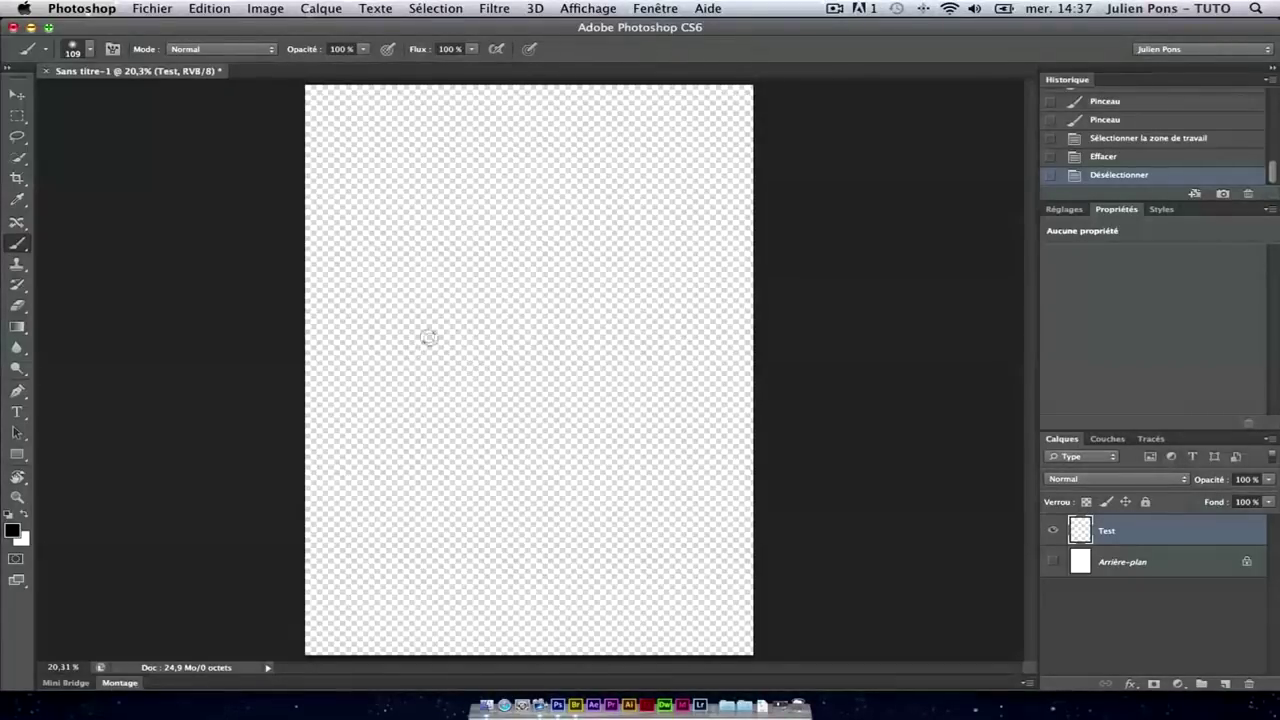
pyautogui.moveTo(418, 333)
pyautogui.mouseDown()
pyautogui.moveTo(657, 340)
pyautogui.moveTo(797, 378)
pyautogui.mouseUp()
pyautogui.moveTo(495, 356); pyautogui.dragTo(737, 354)
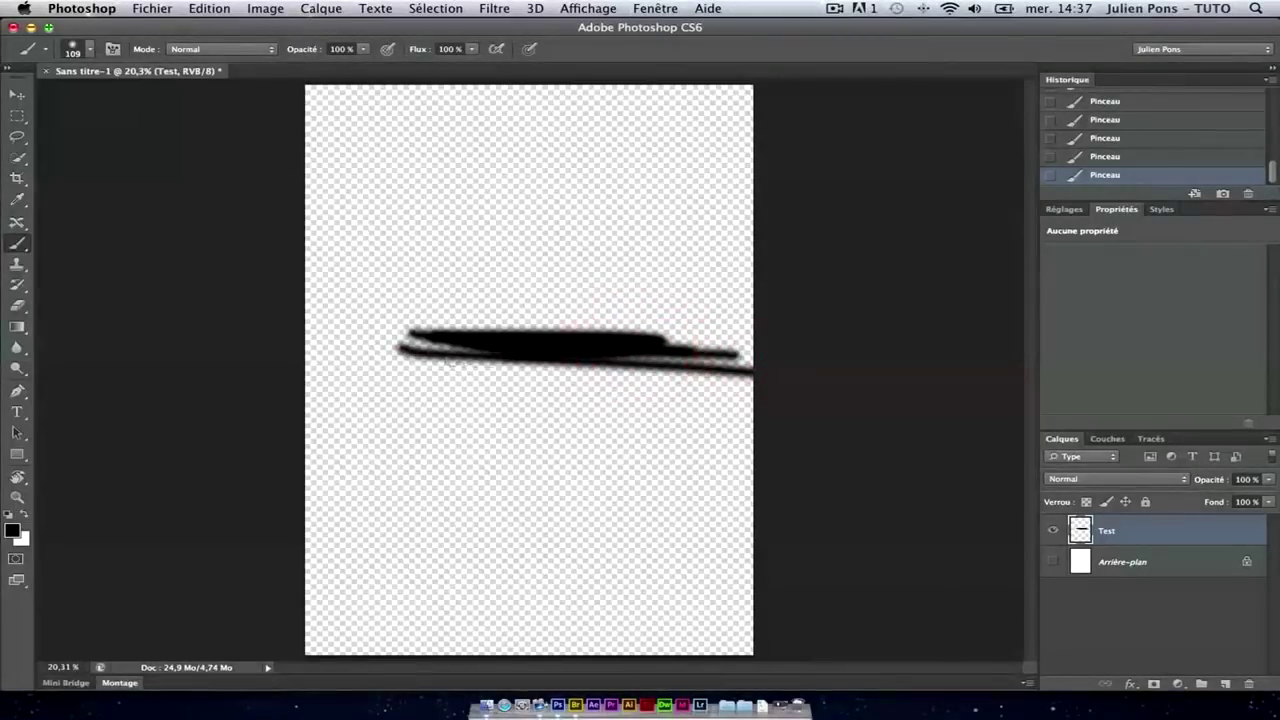
pyautogui.moveTo(563, 346); pyautogui.dragTo(374, 345)
pyautogui.moveTo(538, 160)
pyautogui.mouseDown()
pyautogui.moveTo(496, 358)
pyautogui.moveTo(522, 222)
pyautogui.mouseUp()
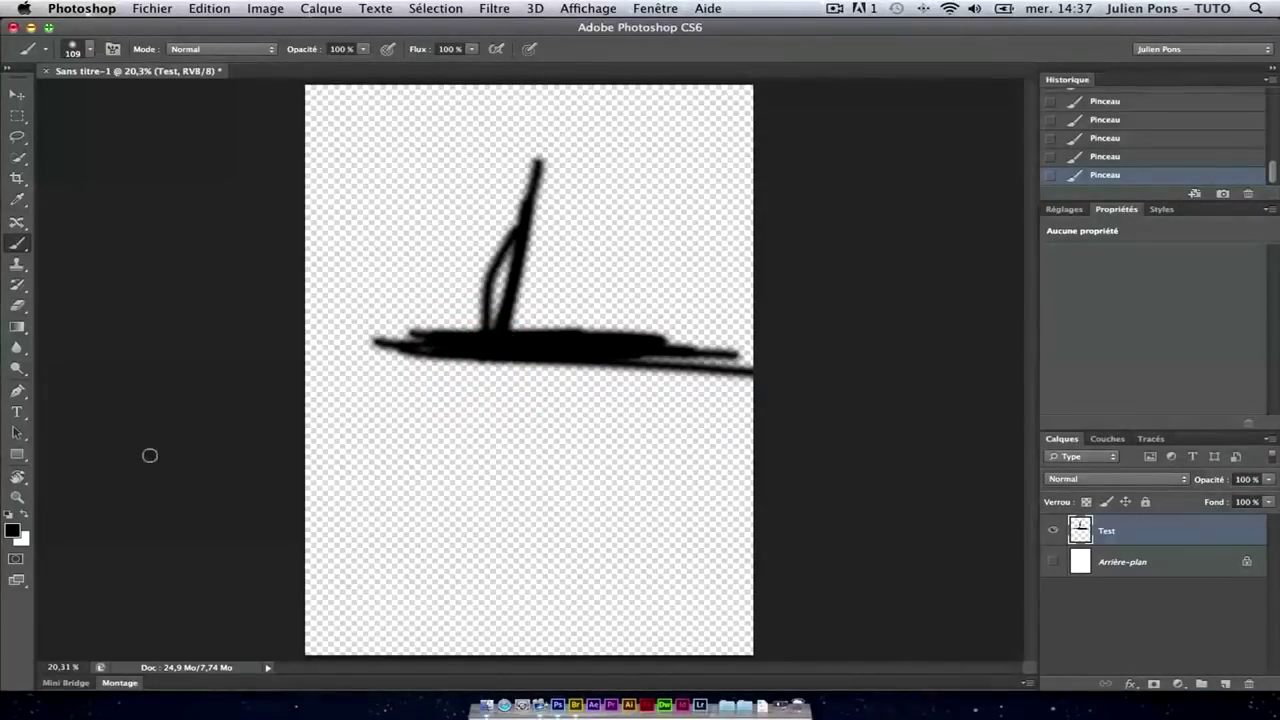
# - Rotate the canvas view about 90° and paint a horizontal bar across the vertical stroke
pyautogui.click(16, 478)
pyautogui.click(15, 478)
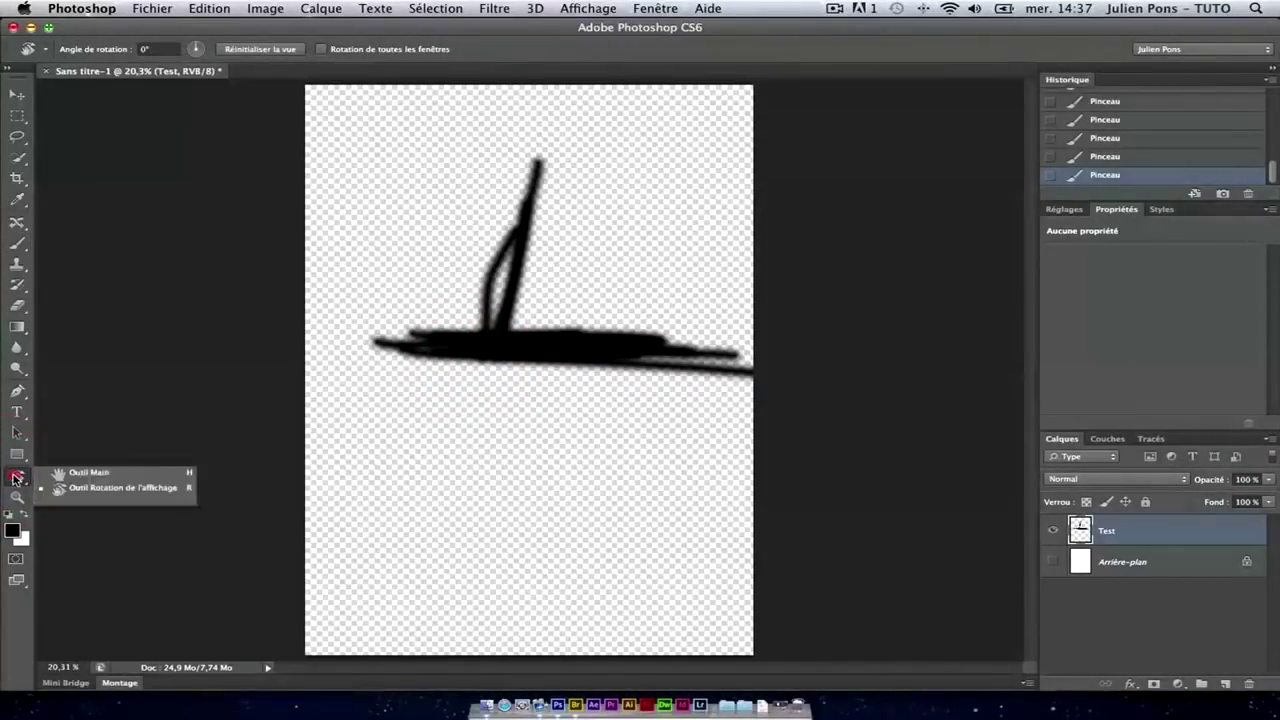
pyautogui.click(106, 488)
pyautogui.moveTo(525, 210); pyautogui.dragTo(691, 360)
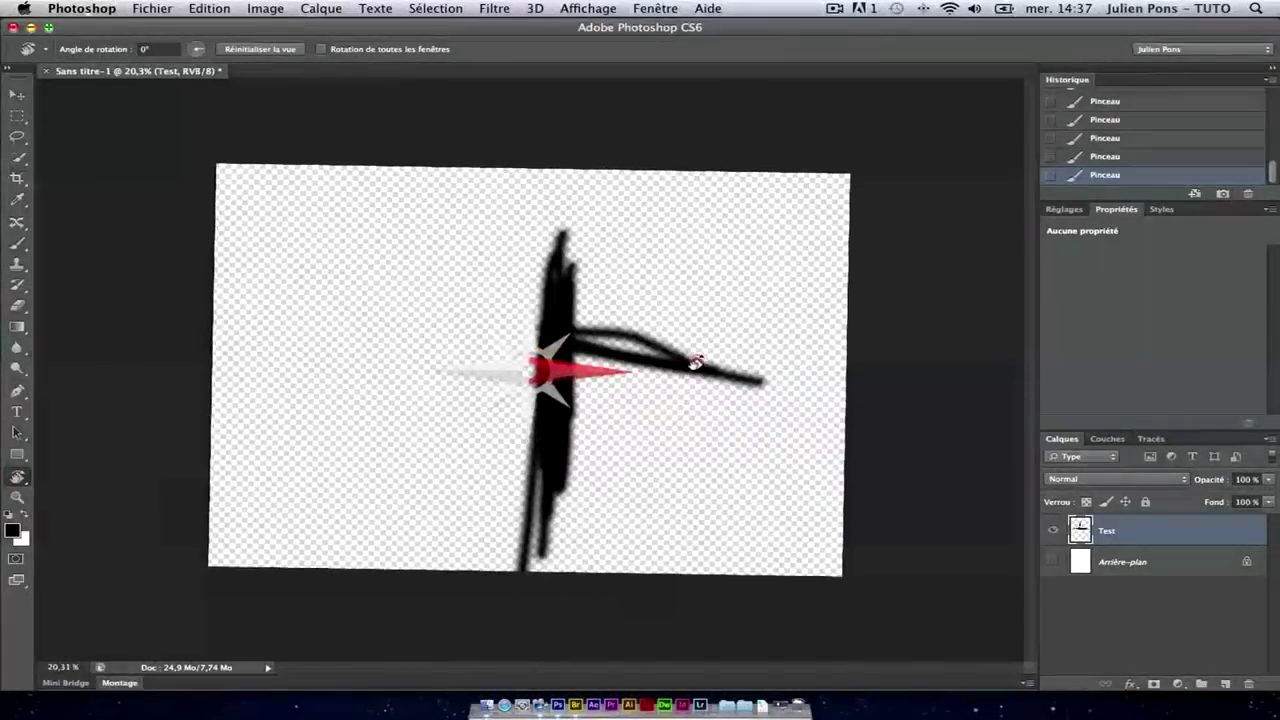
pyautogui.press('b')
pyautogui.moveTo(447, 344)
pyautogui.mouseDown()
pyautogui.moveTo(663, 346)
pyautogui.moveTo(620, 366)
pyautogui.moveTo(763, 351)
pyautogui.moveTo(349, 337)
pyautogui.moveTo(651, 351)
pyautogui.mouseUp()
# - Clear the Test layer with select all, Delete and deselect
pyautogui.hotkey('ctrl', 'a')
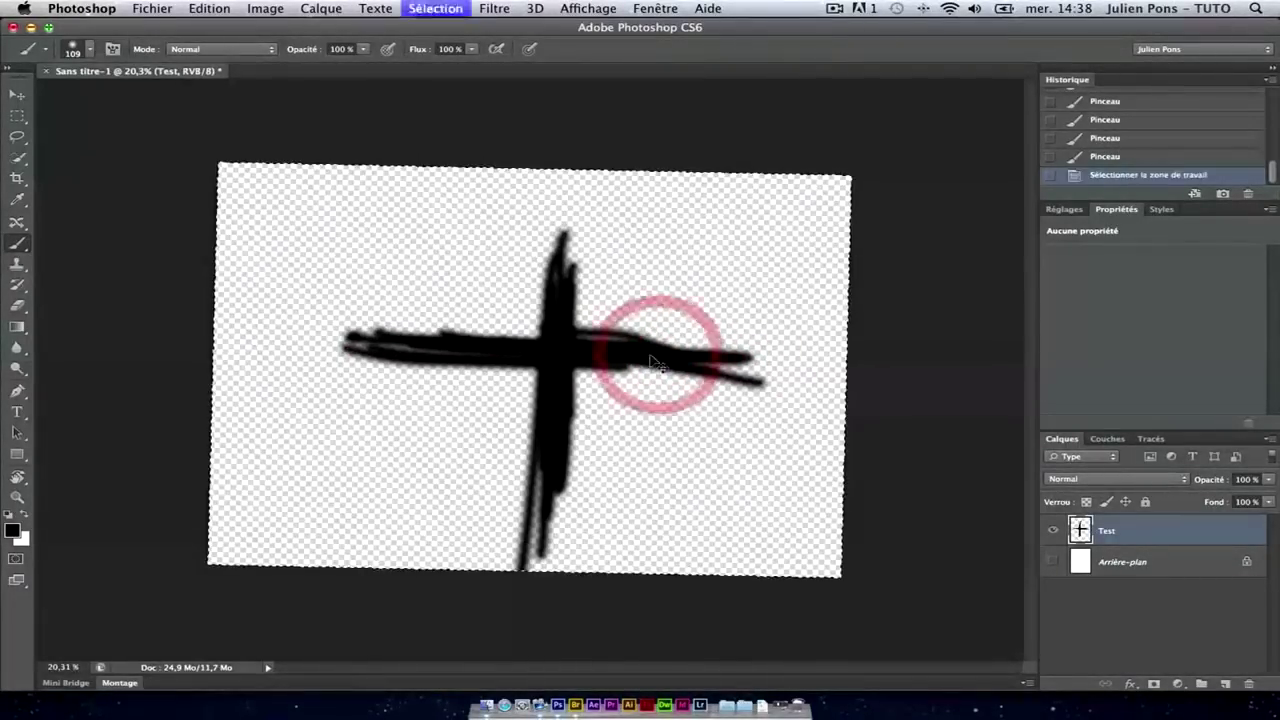
pyautogui.press('Delete')
pyautogui.hotkey('ctrl', 'd')
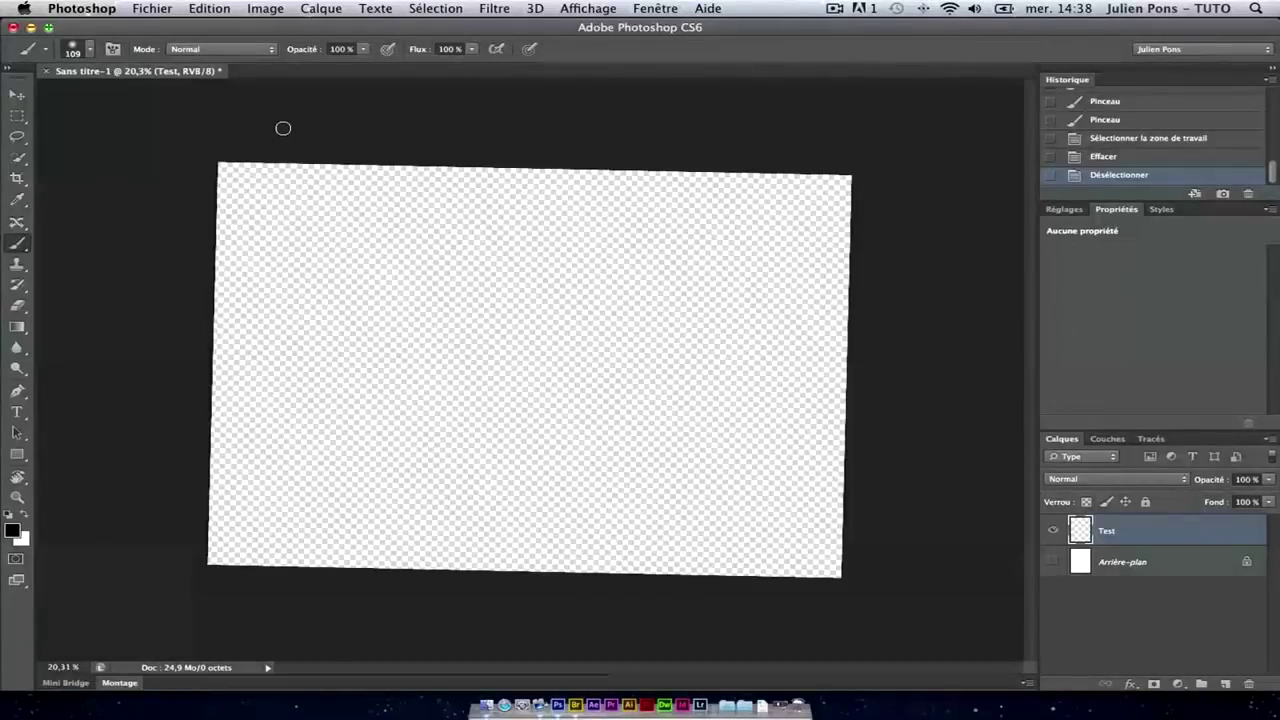
pyautogui.click(210, 8)
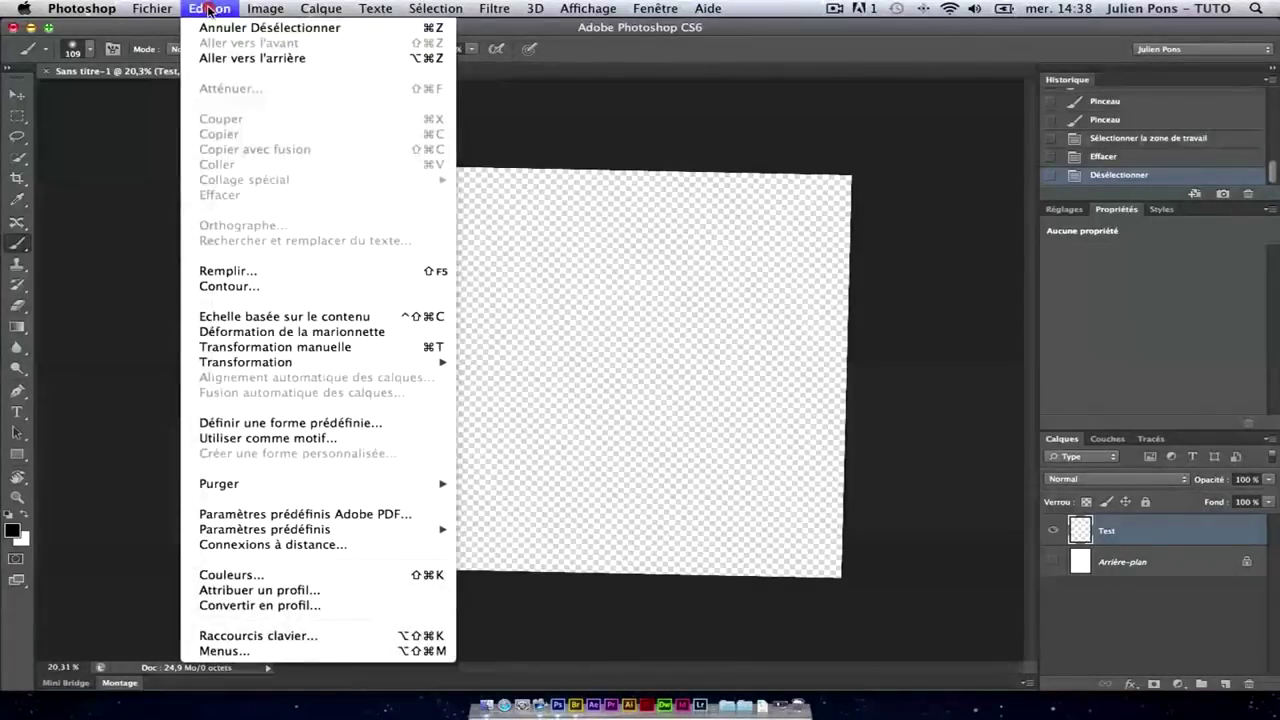
pyautogui.moveTo(82, 8)
pyautogui.click(377, 119)
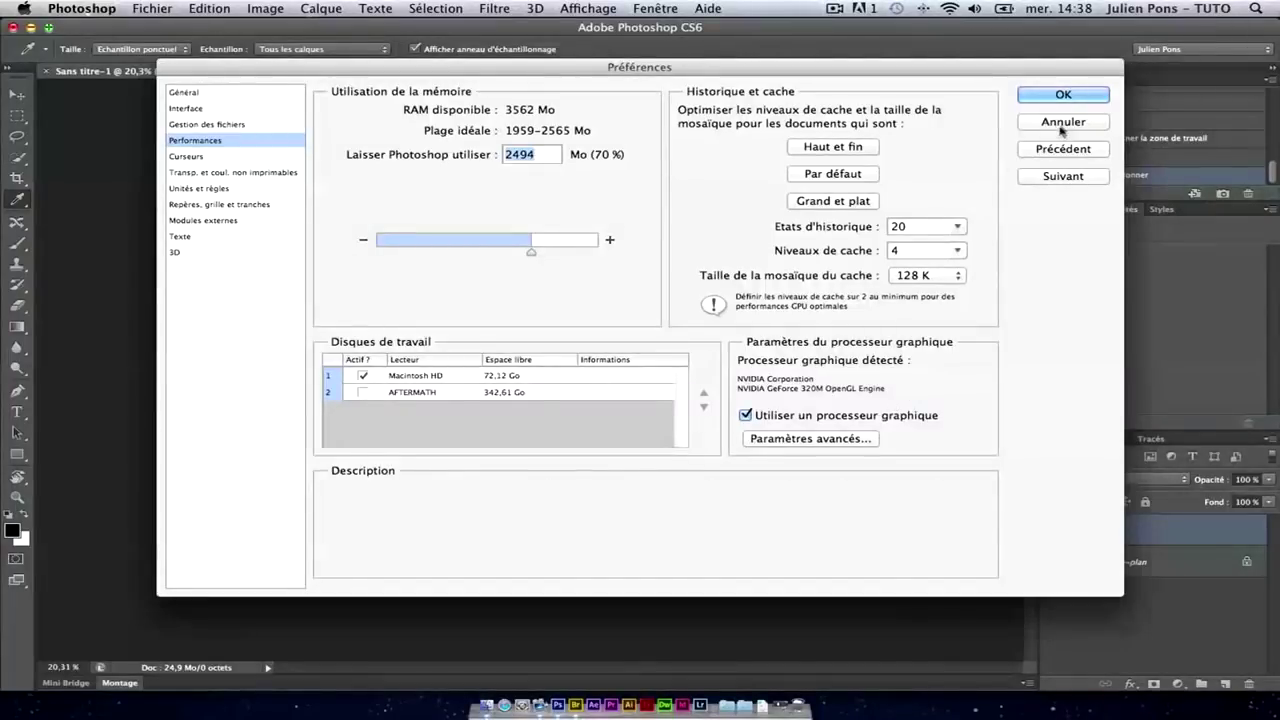
pyautogui.click(1063, 94)
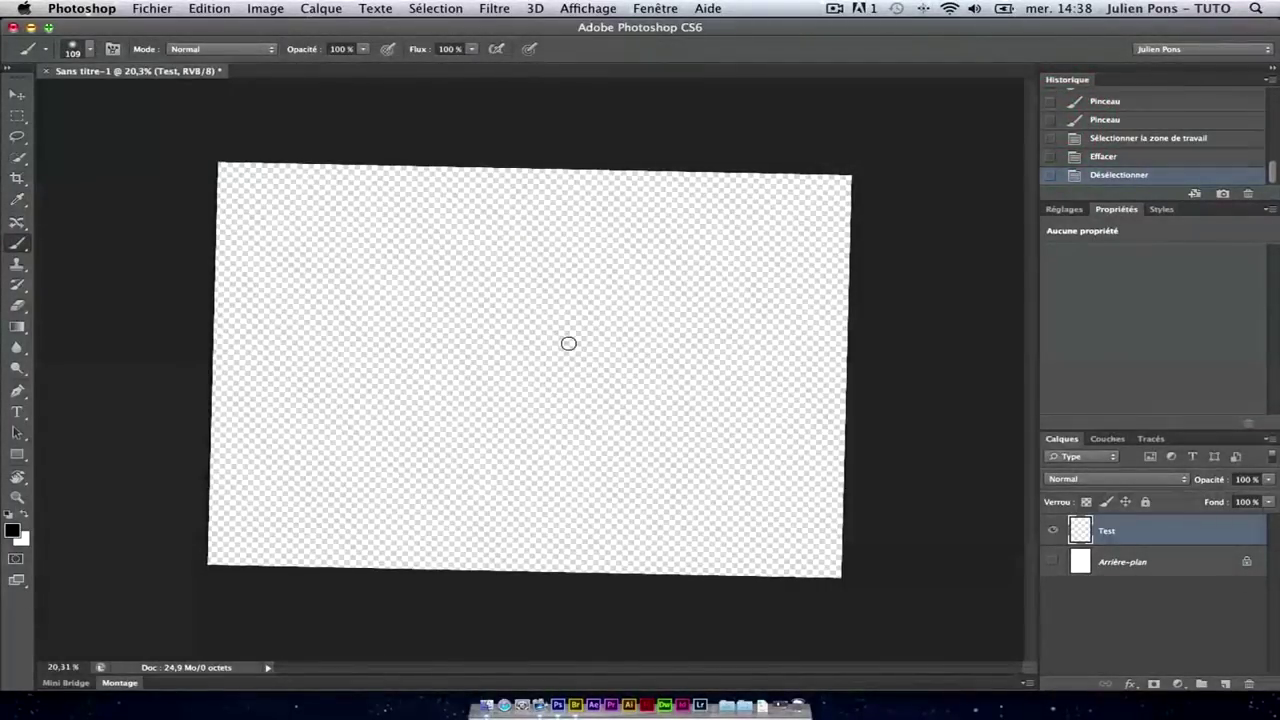
# - Rotate the view to -60°, reset it upright, then rotate it to 90°
pyautogui.press('r')
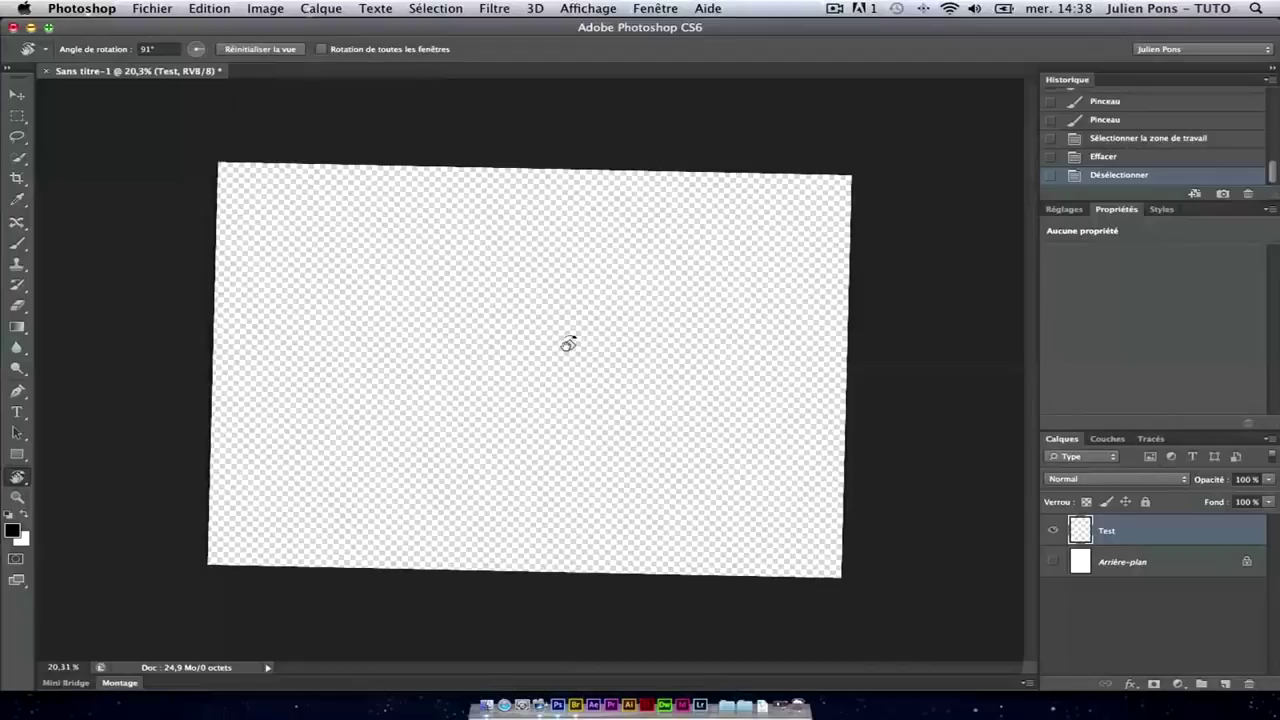
pyautogui.moveTo(570, 348); pyautogui.dragTo(312, 278)
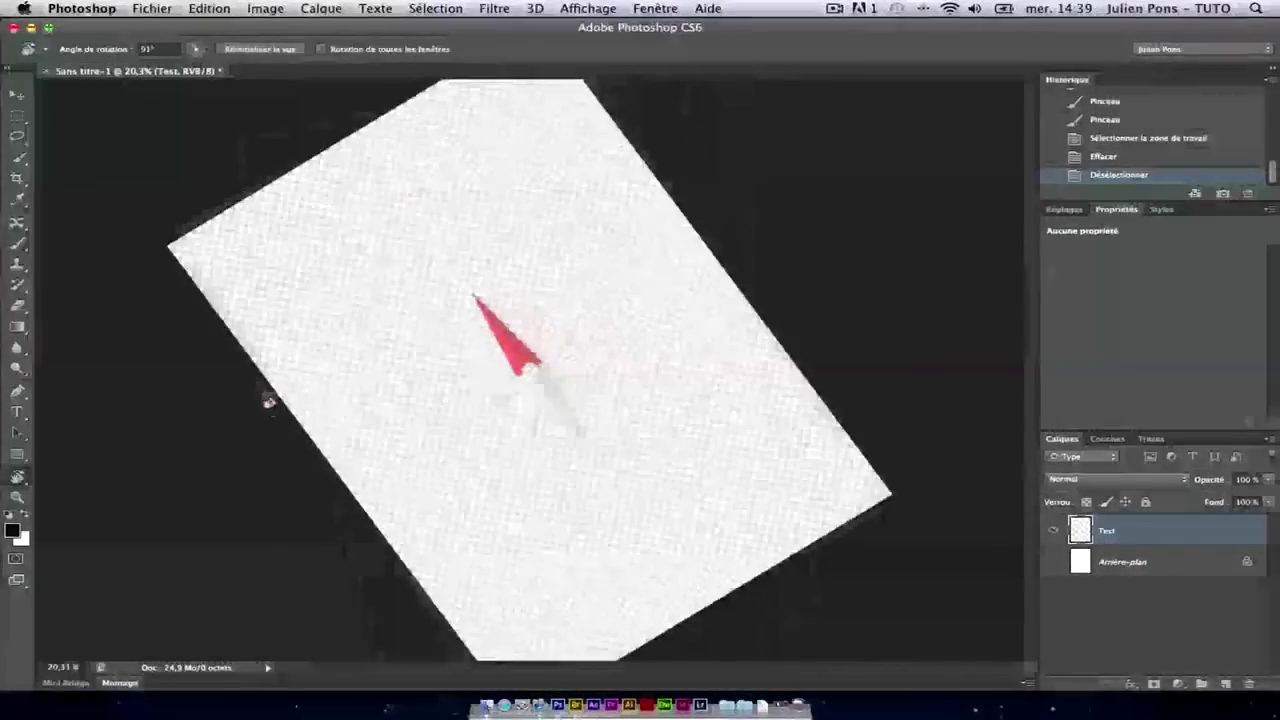
pyautogui.click(257, 49)
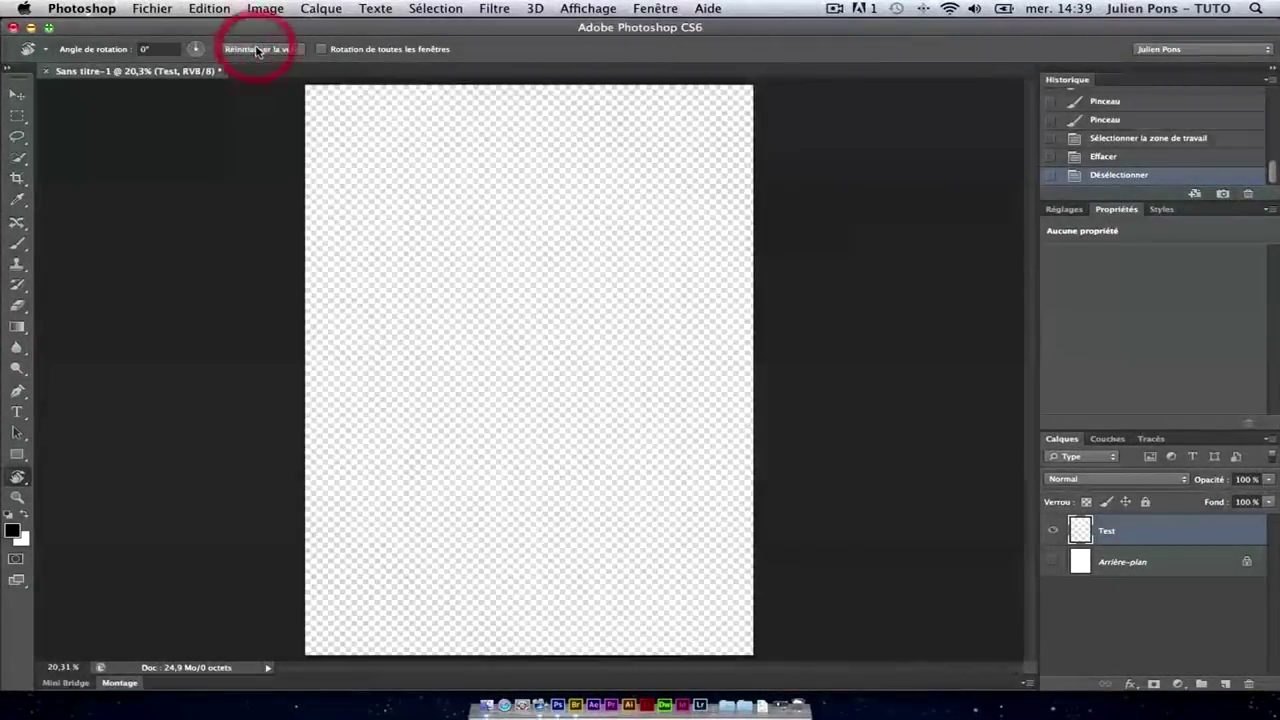
pyautogui.click(17, 94)
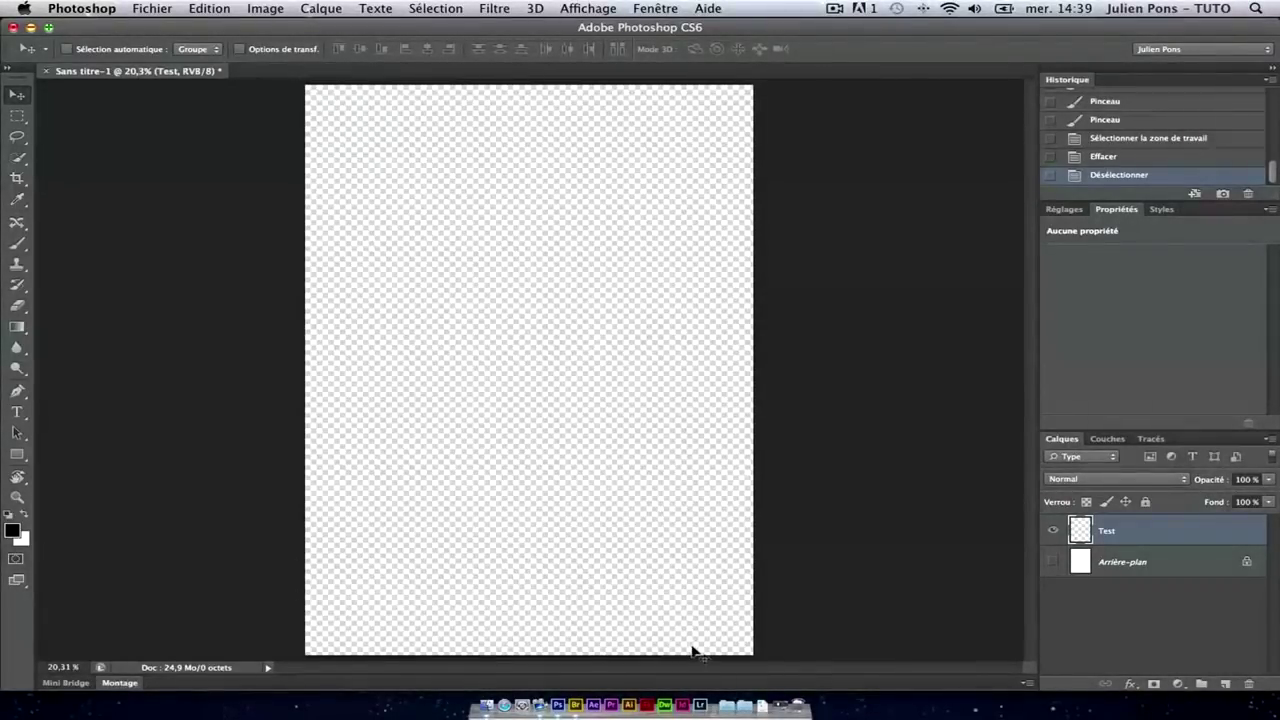
pyautogui.click(17, 477)
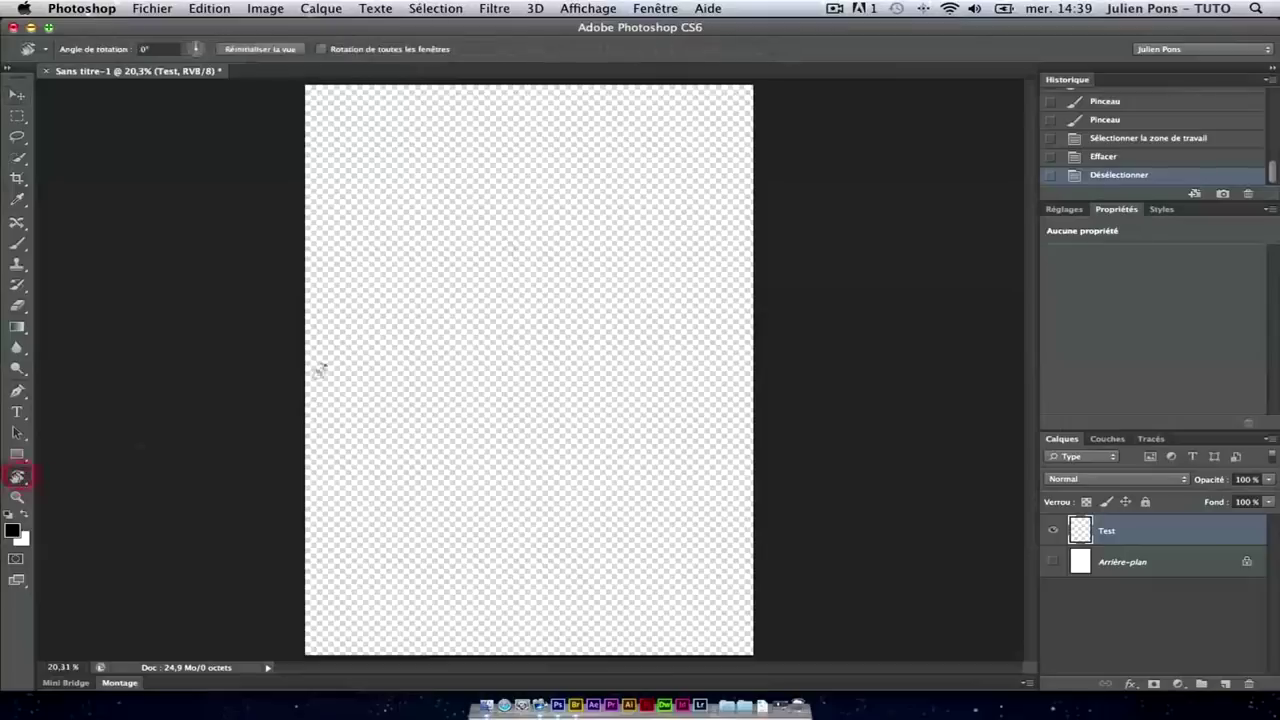
pyautogui.moveTo(320, 366)
pyautogui.mouseDown()
pyautogui.moveTo(709, 214)
pyautogui.moveTo(808, 410)
pyautogui.moveTo(810, 470)
pyautogui.mouseUp()
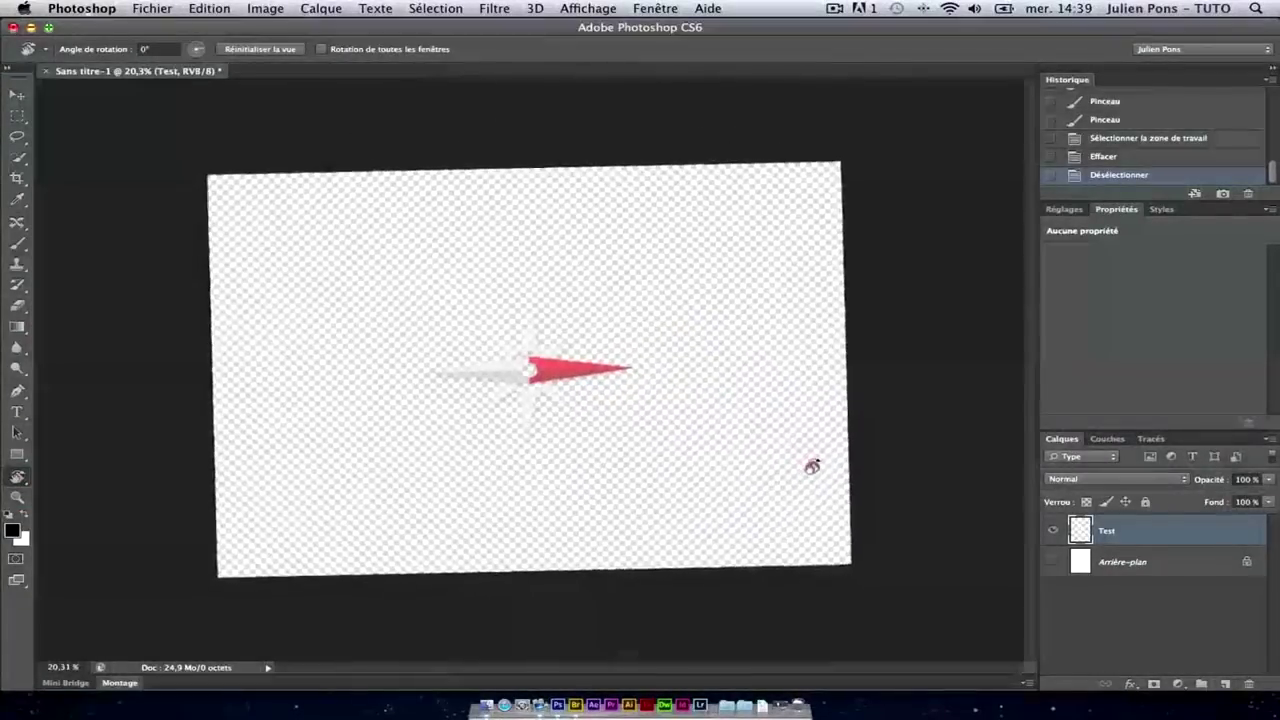
pyautogui.moveTo(808, 277); pyautogui.dragTo(282, 222)
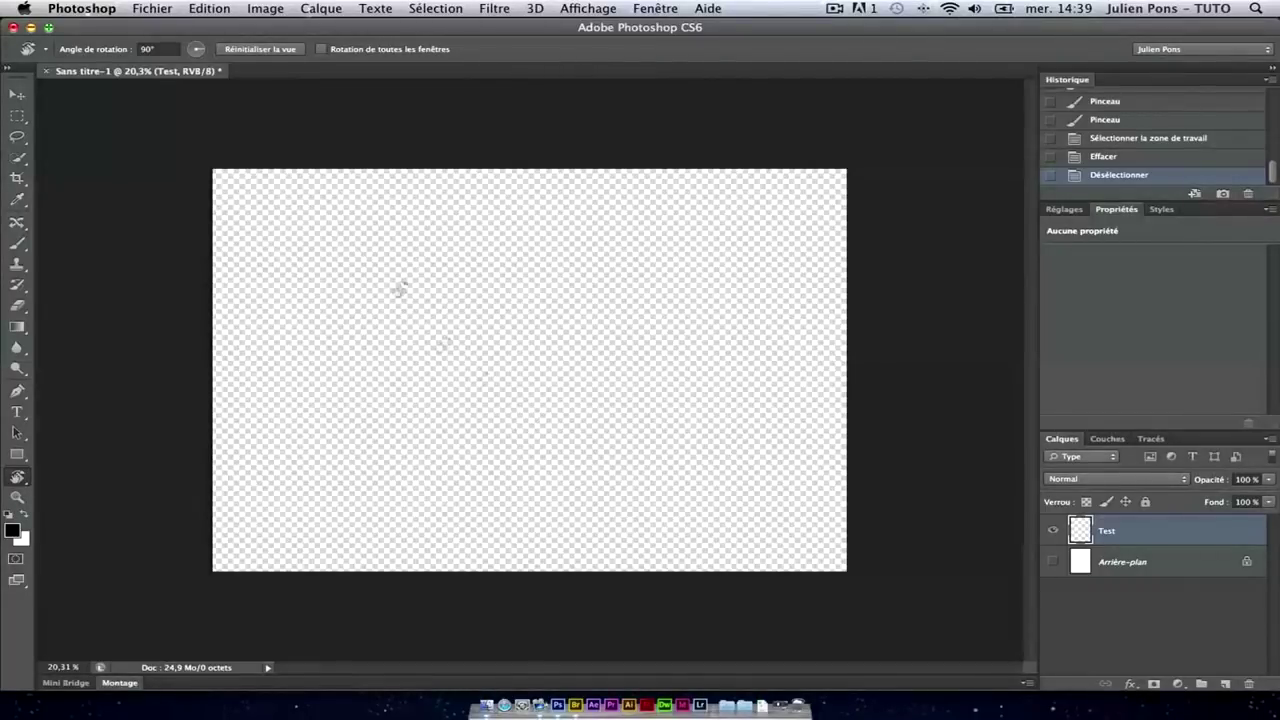
# - Open Image Size, showing the document at 21 × 29,7 cm, 300 pixels/inch
pyautogui.click(265, 8)
pyautogui.click(296, 150)
pyautogui.click(522, 319)
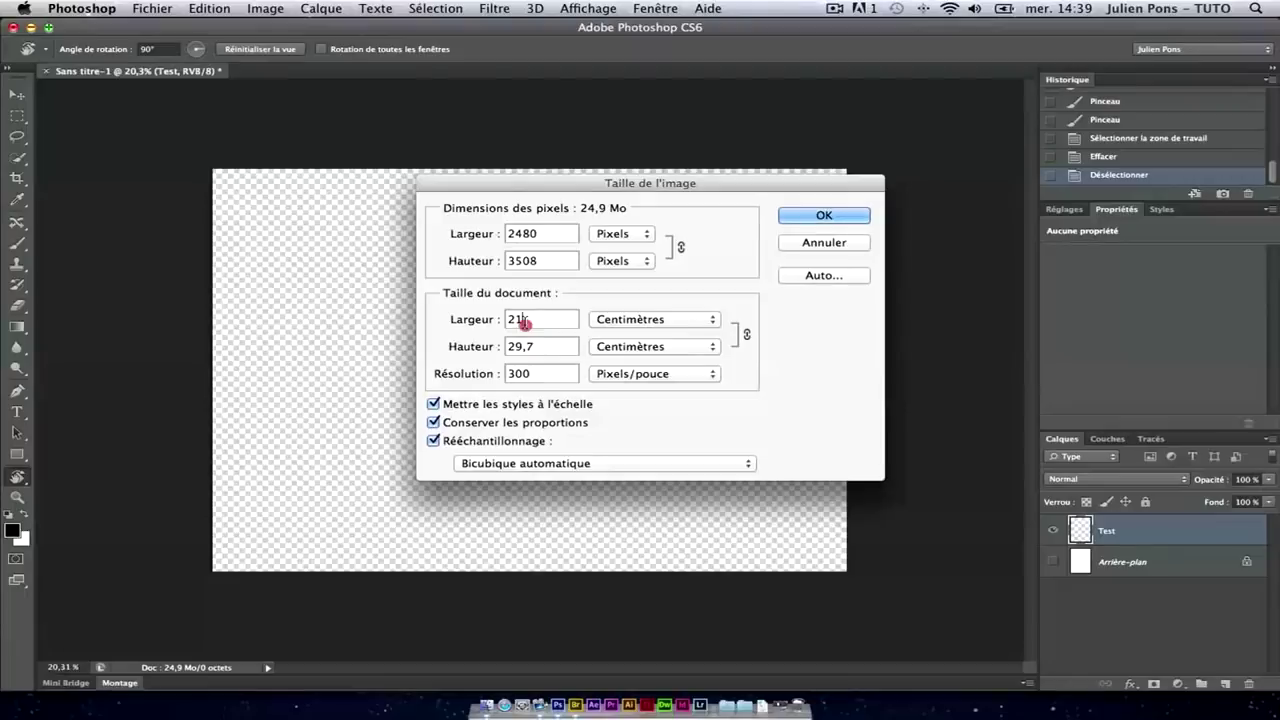
# - Check width 21 and height 29,7, cancel Image Size, and reset the view rotation to 0°
pyautogui.click(470, 346)
pyautogui.click(478, 322)
pyautogui.click(479, 347)
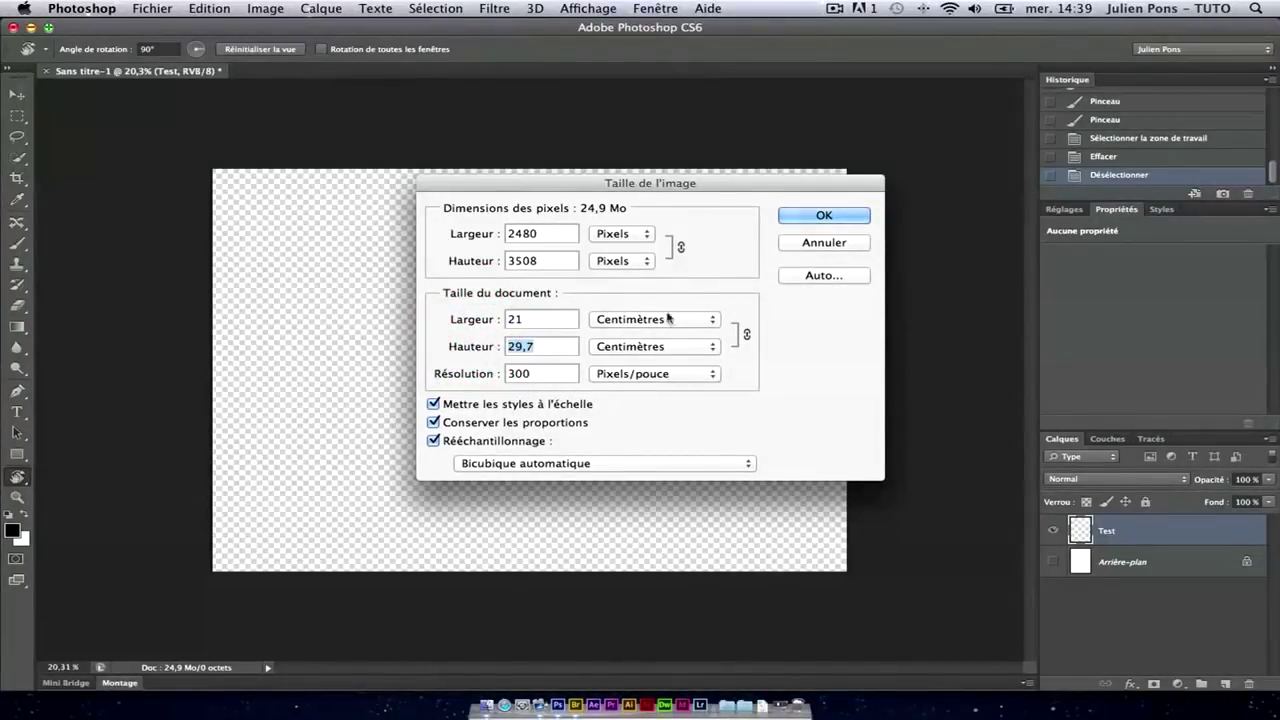
pyautogui.click(818, 245)
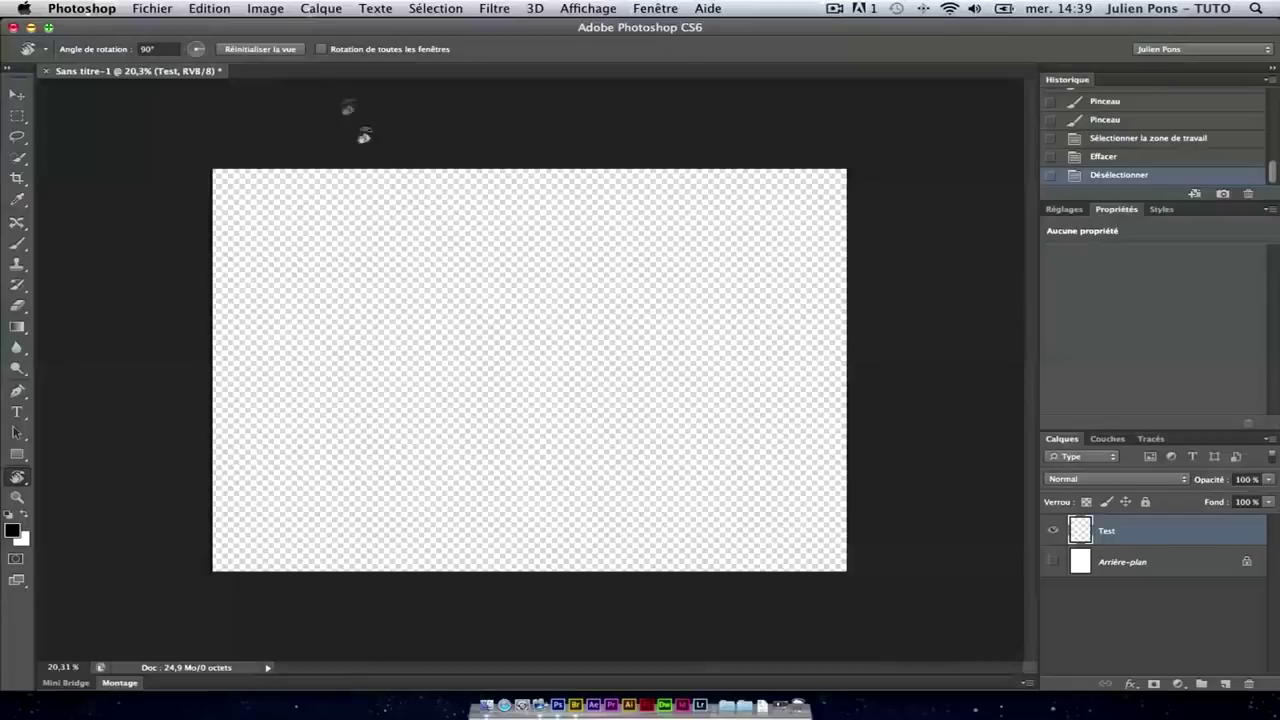
pyautogui.click(233, 52)
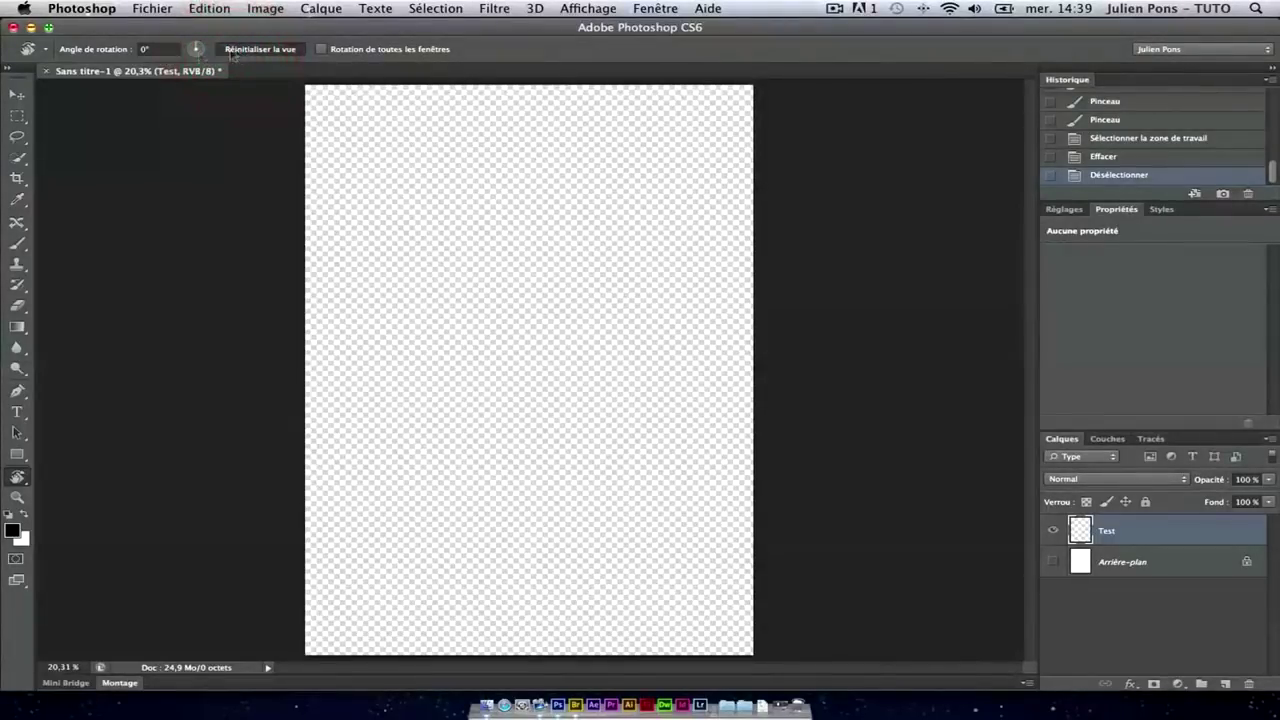
pyautogui.click(17, 94)
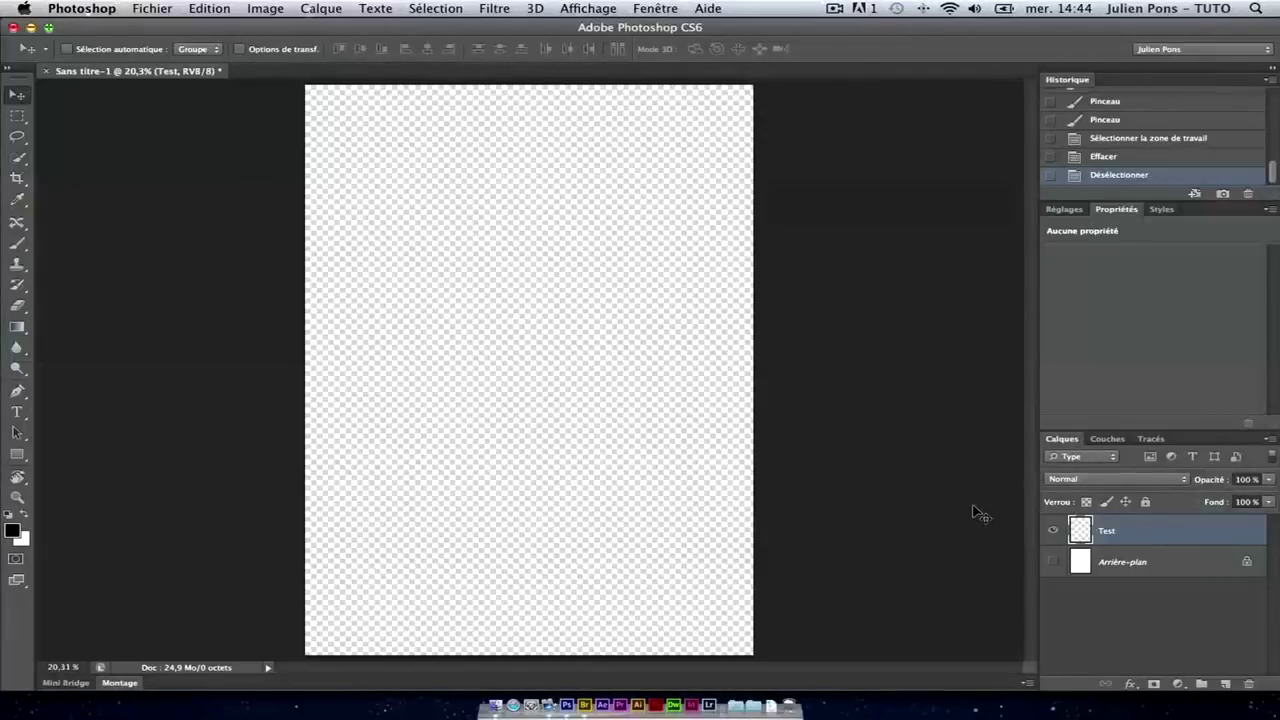
pyautogui.click(1050, 562)
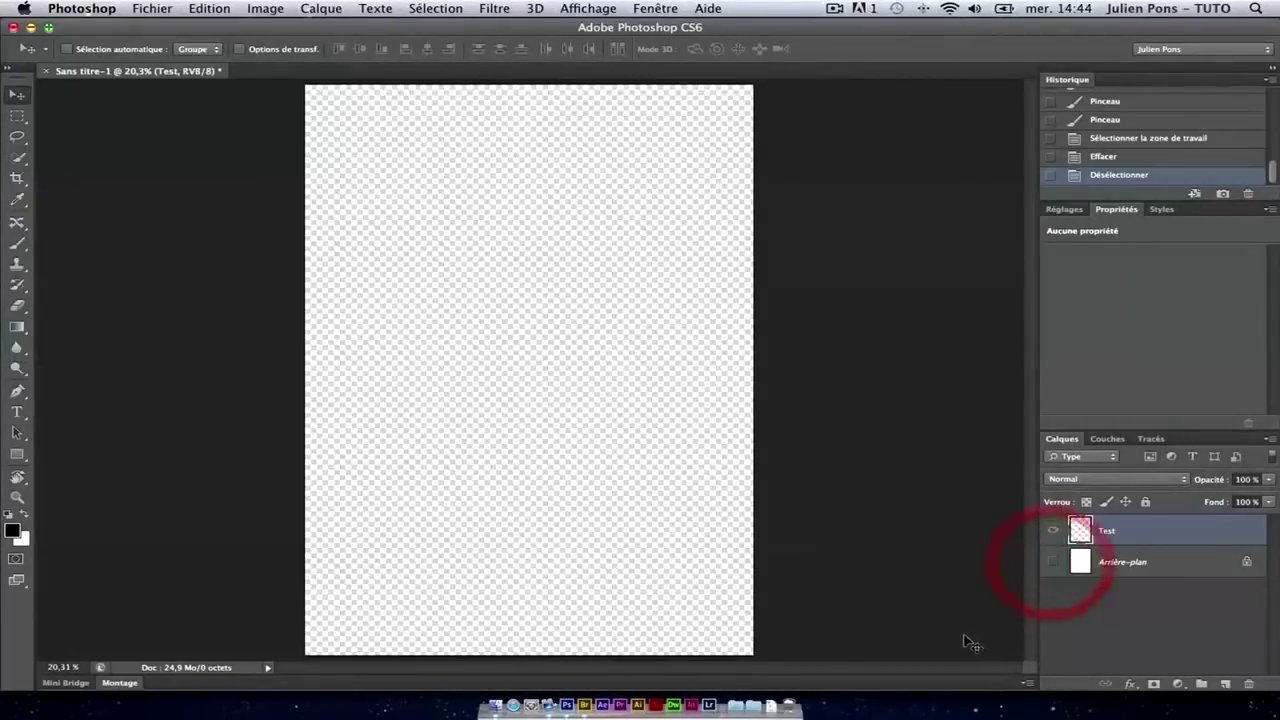
pyautogui.click(18, 116)
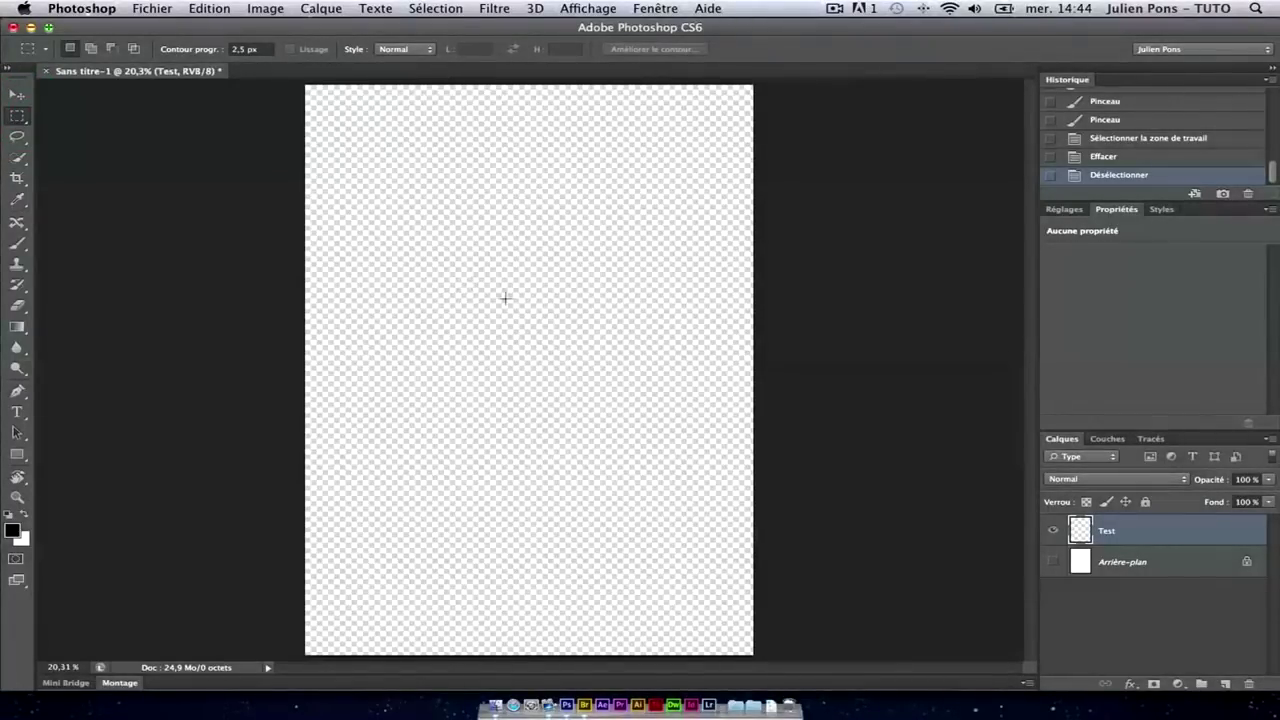
# - Draw a roughly 5,26 cm square selection at upper-left and set the foreground colour to ff0000
pyautogui.moveTo(392, 240); pyautogui.dragTo(504, 341)
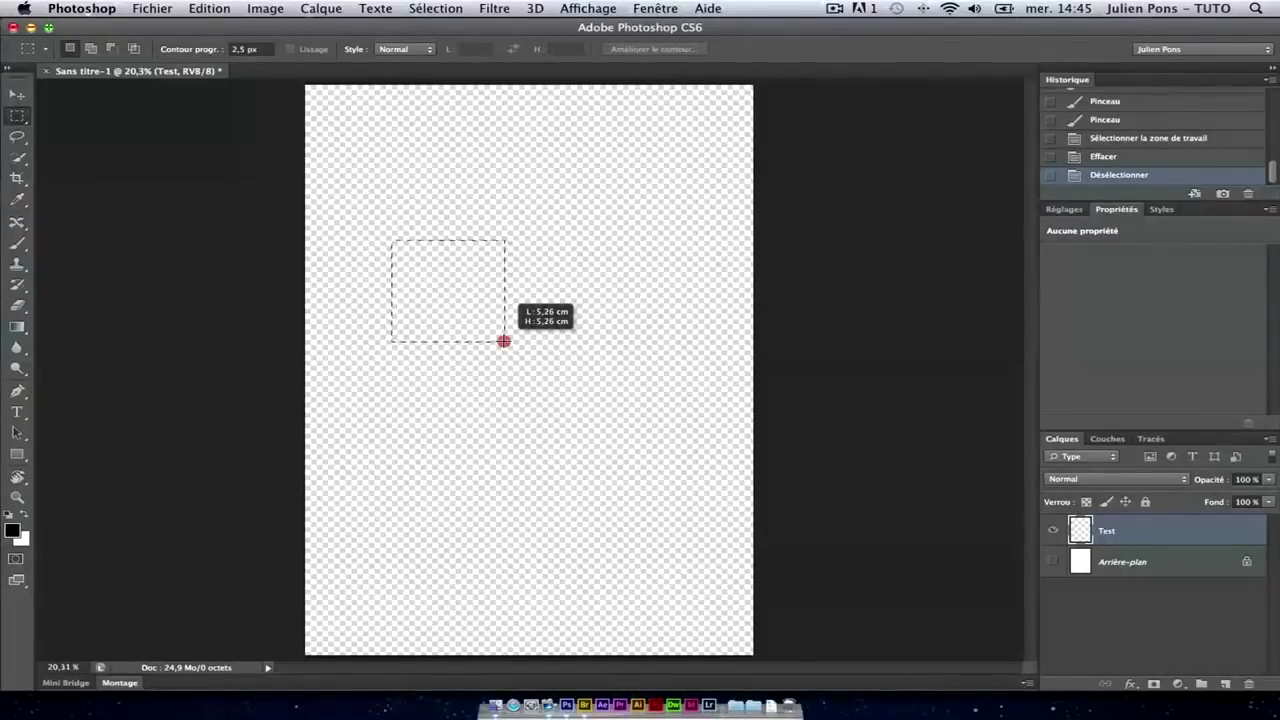
pyautogui.moveTo(503, 341); pyautogui.dragTo(503, 341)
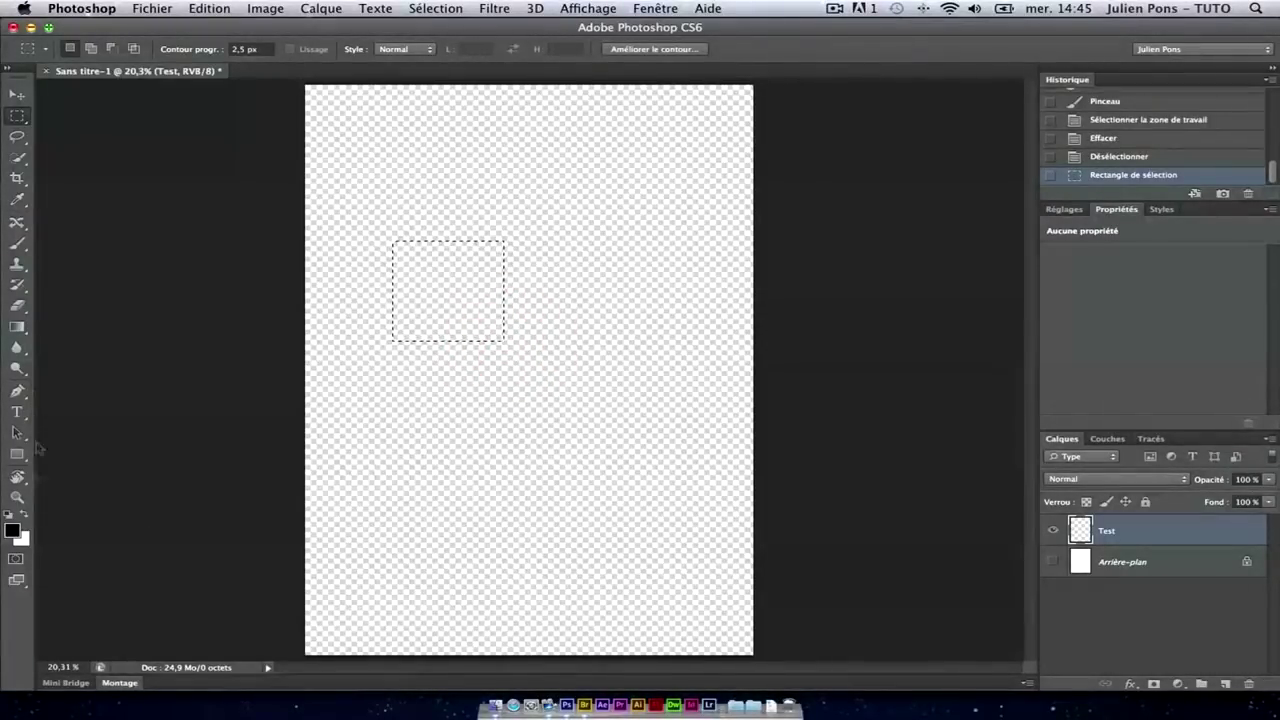
pyautogui.click(13, 531)
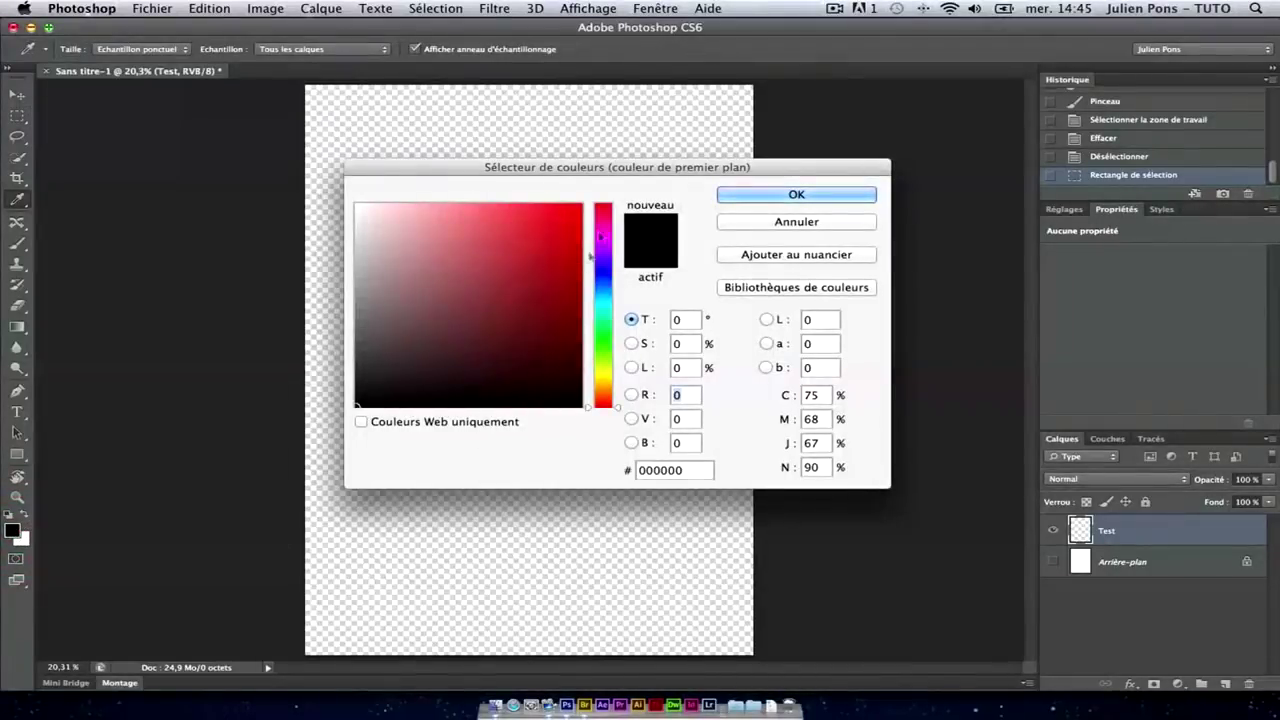
pyautogui.click(590, 203)
pyautogui.click(740, 221)
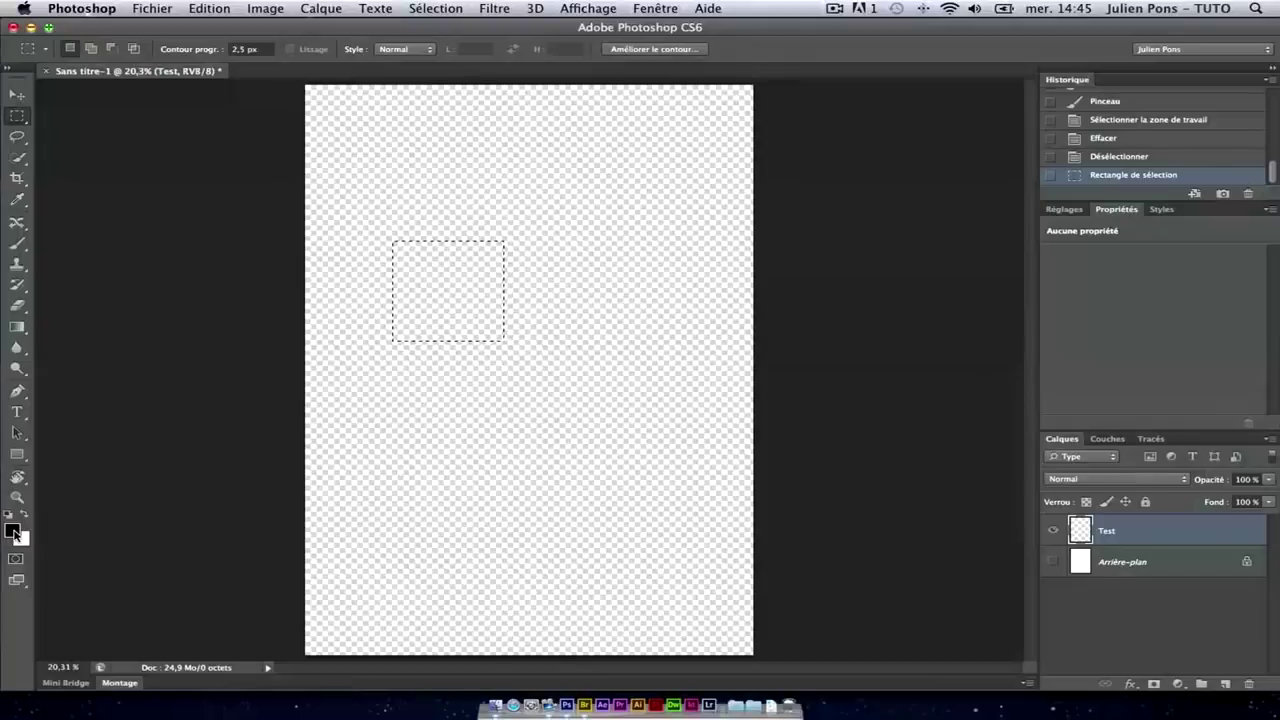
pyautogui.click(13, 531)
pyautogui.moveTo(536, 241); pyautogui.dragTo(597, 205)
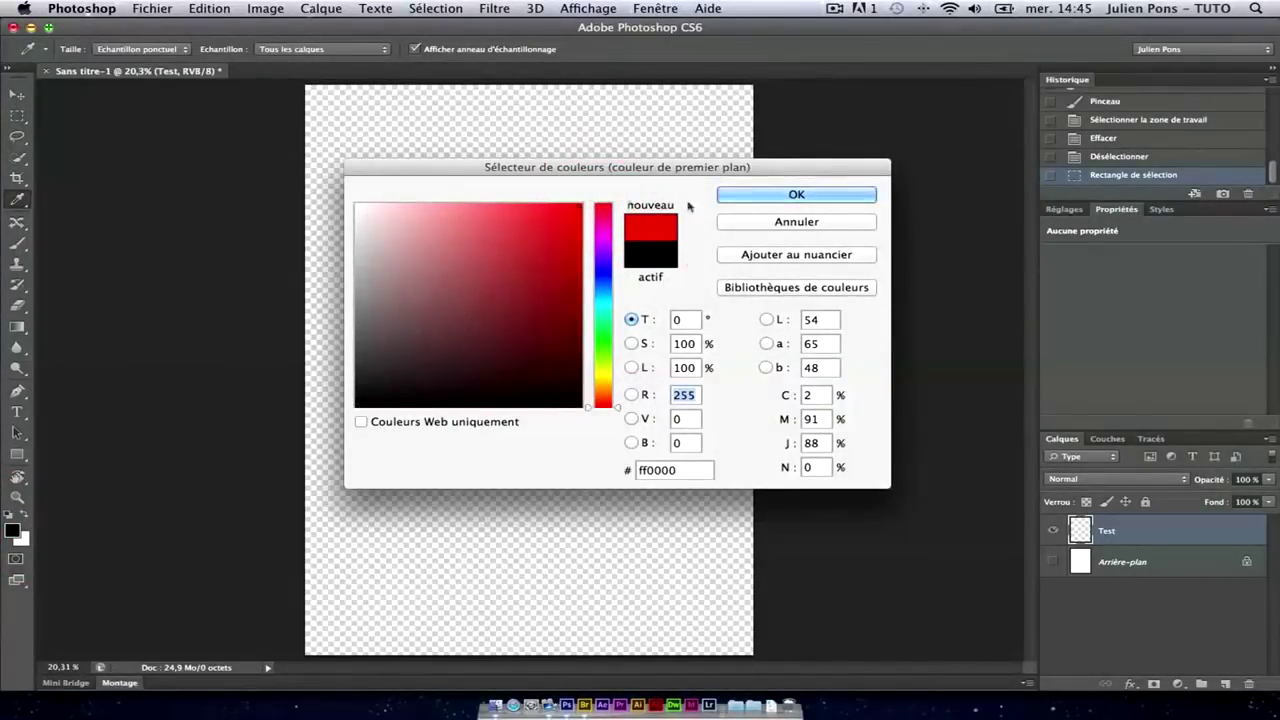
pyautogui.click(813, 193)
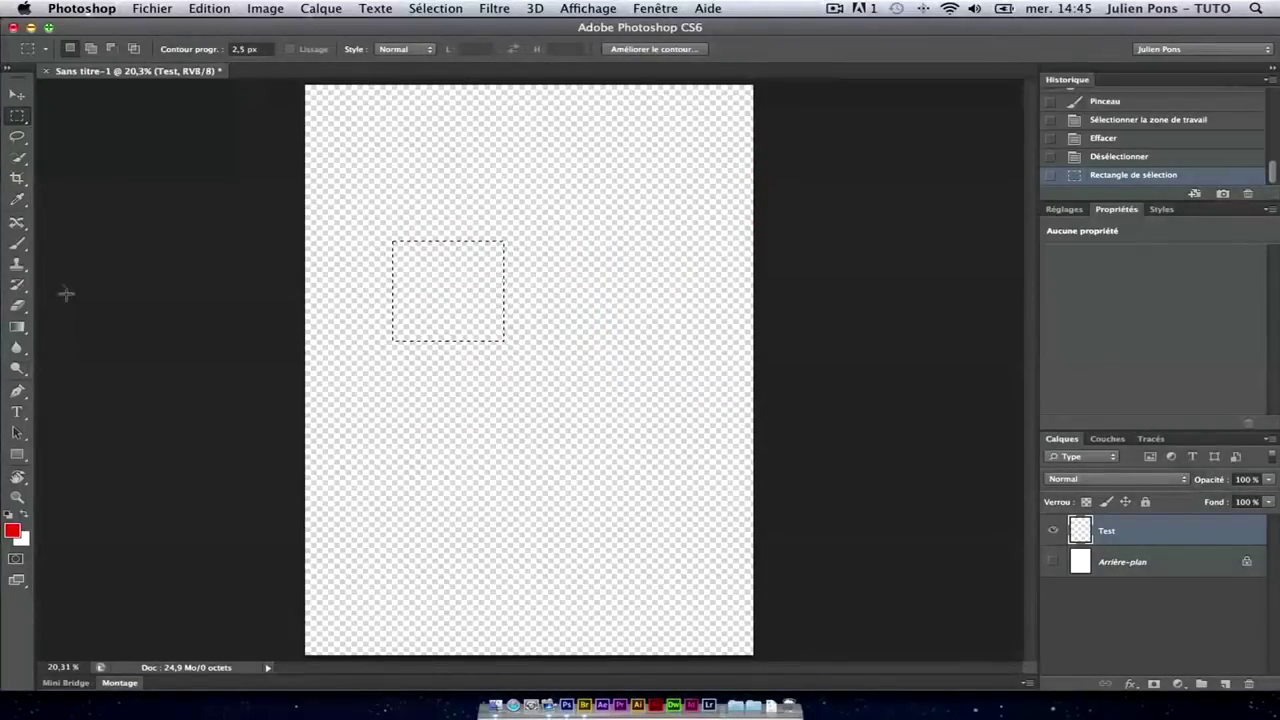
pyautogui.click(17, 243)
# - Brush the square selection on the Test layer solid red, then deselect via Sélection > Désélectionner
pyautogui.moveTo(428, 237)
pyautogui.mouseDown()
pyautogui.moveTo(426, 217)
pyautogui.moveTo(440, 220)
pyautogui.moveTo(420, 270)
pyautogui.moveTo(380, 309)
pyautogui.moveTo(396, 311)
pyautogui.mouseUp()
pyautogui.moveTo(429, 268)
pyautogui.mouseDown()
pyautogui.moveTo(500, 246)
pyautogui.moveTo(517, 254)
pyautogui.moveTo(509, 266)
pyautogui.moveTo(324, 277)
pyautogui.moveTo(505, 285)
pyautogui.moveTo(500, 300)
pyautogui.moveTo(435, 316)
pyautogui.moveTo(506, 314)
pyautogui.moveTo(383, 312)
pyautogui.moveTo(500, 334)
pyautogui.moveTo(395, 326)
pyautogui.moveTo(571, 337)
pyautogui.mouseUp()
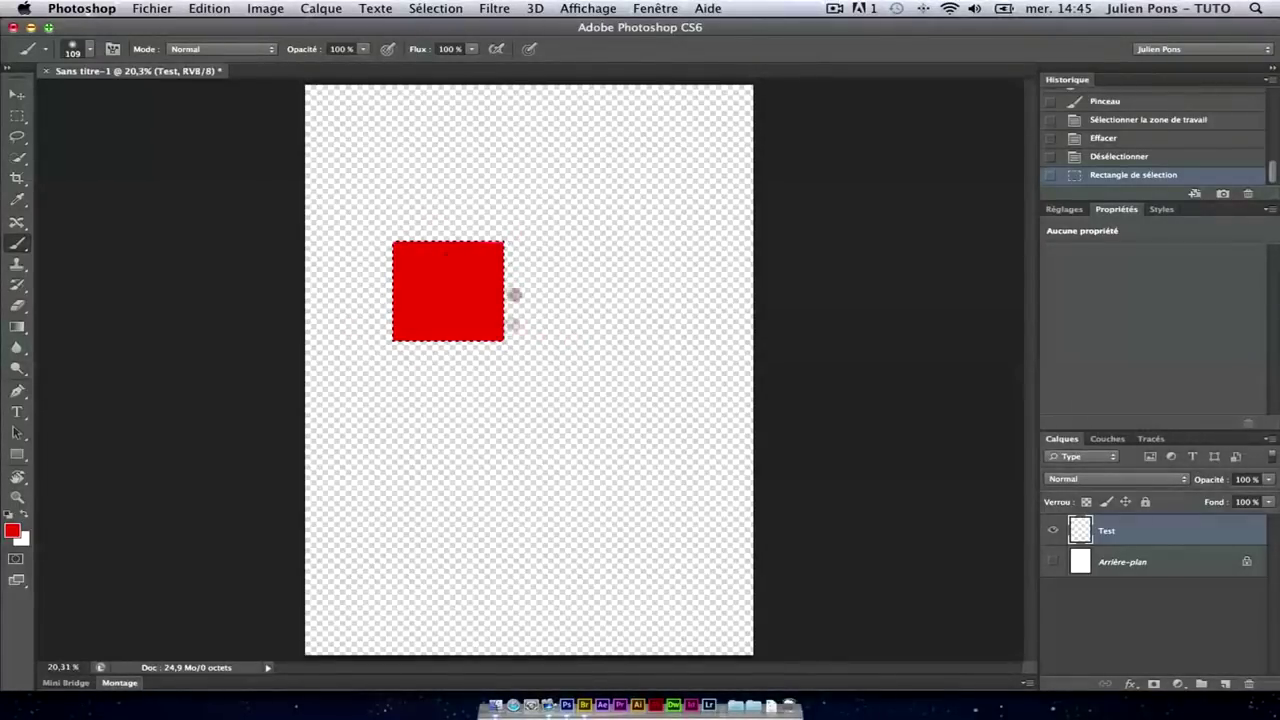
pyautogui.click(500, 345)
pyautogui.press('super+d')
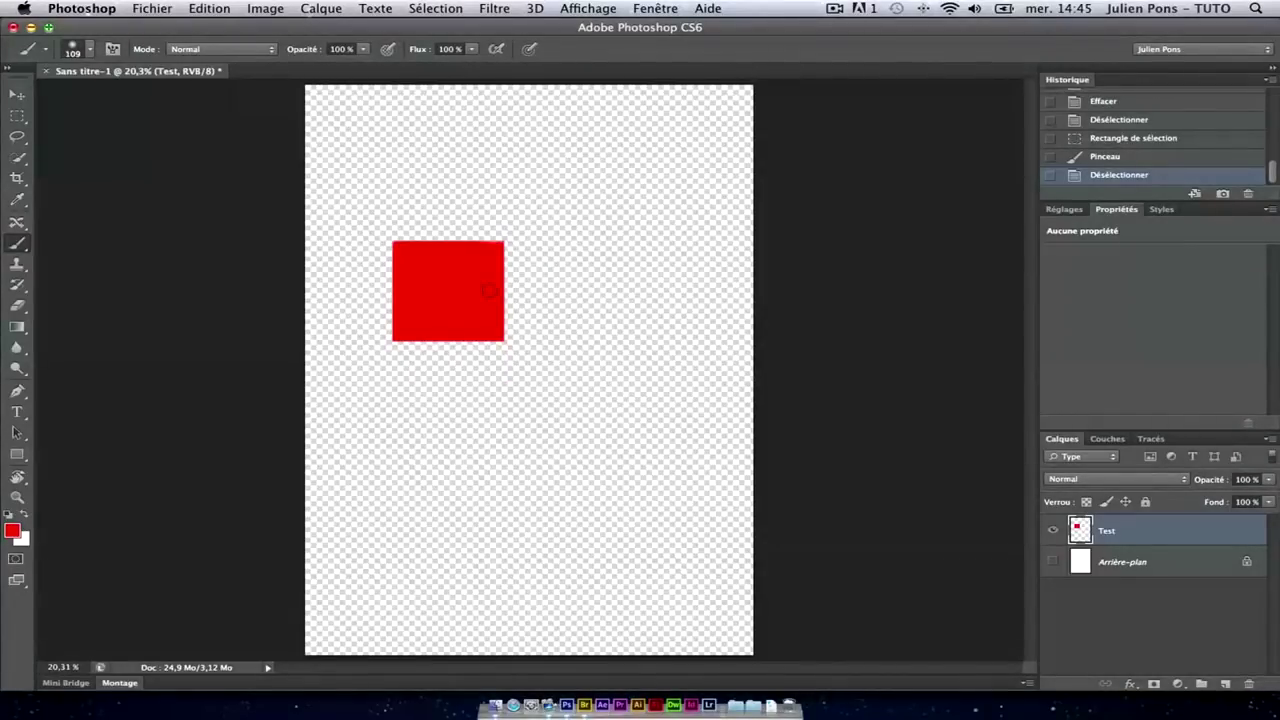
pyautogui.press('super+z')
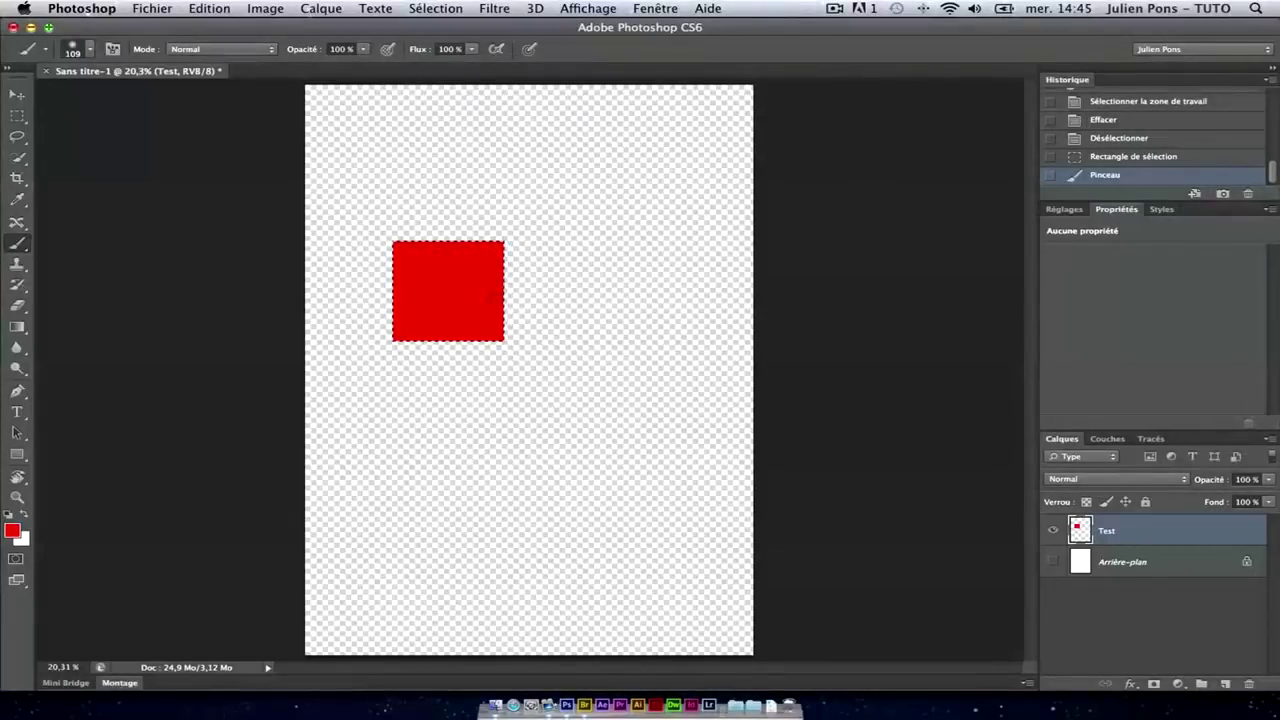
pyautogui.moveTo(388, 268); pyautogui.dragTo(399, 241)
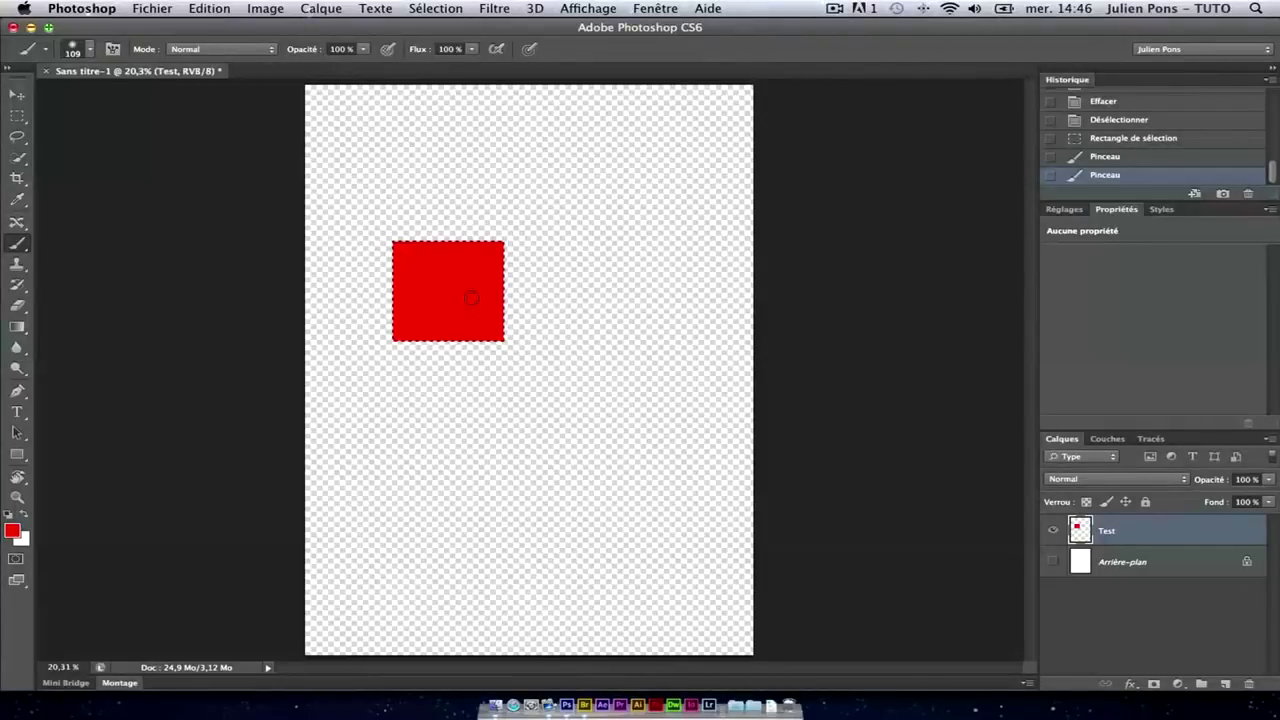
pyautogui.click(455, 9)
pyautogui.click(462, 43)
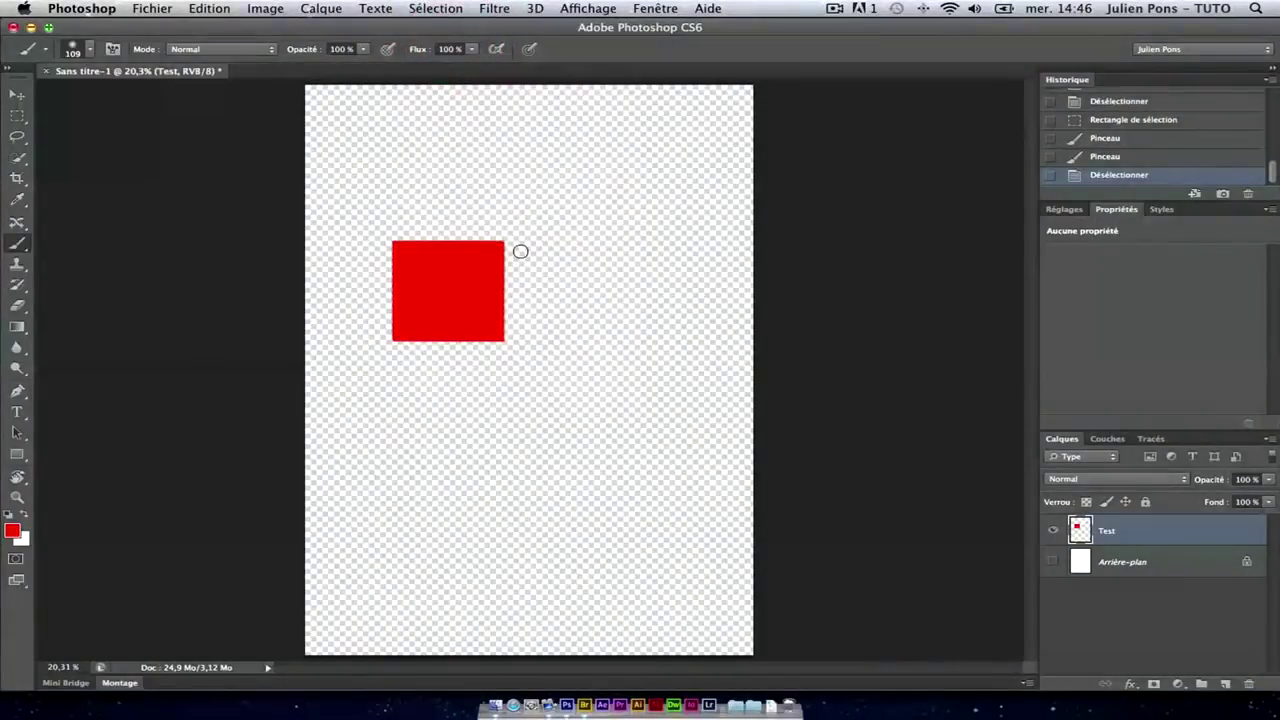
pyautogui.moveTo(648, 250)
pyautogui.mouseDown()
pyautogui.moveTo(480, 462)
pyautogui.moveTo(566, 128)
pyautogui.moveTo(543, 571)
pyautogui.moveTo(460, 323)
pyautogui.mouseUp()
pyautogui.hotkey('ctrl', 'z')
pyautogui.moveTo(333, 560); pyautogui.dragTo(877, 214)
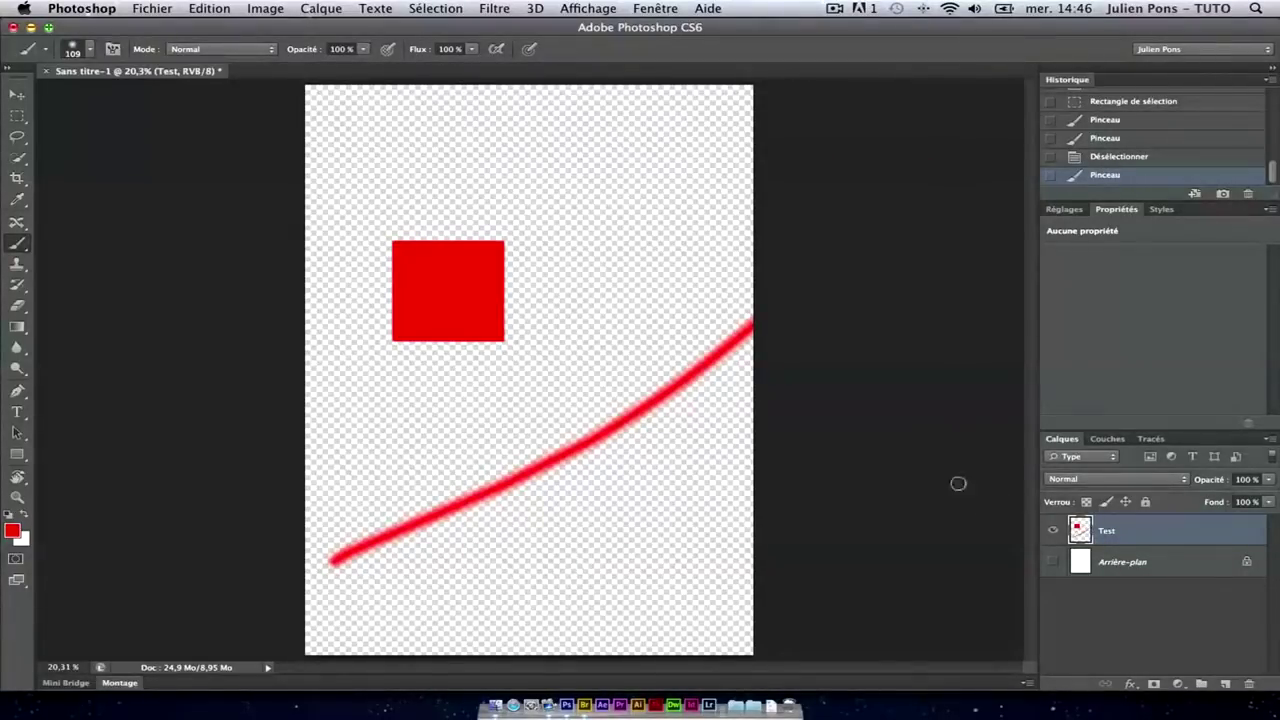
pyautogui.hotkey('ctrl', 'z')
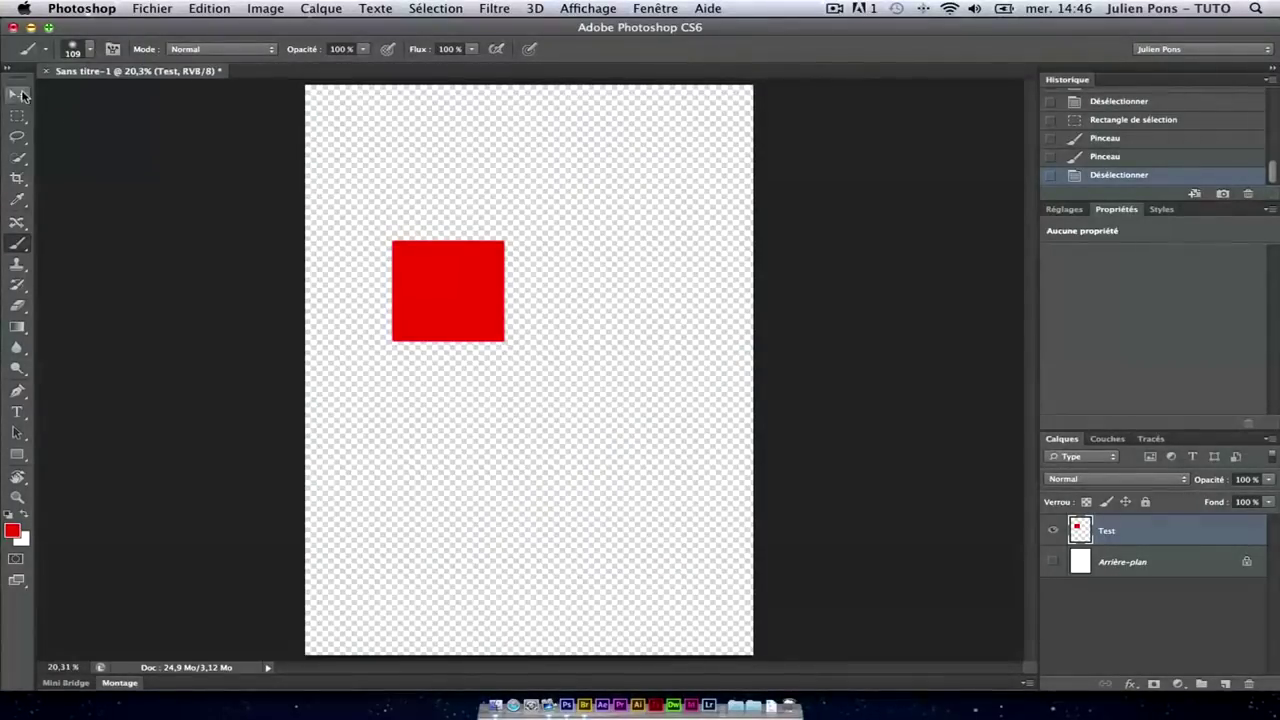
# - Drag the red square with the Move tool to just above-right of the page centre
pyautogui.click(16, 94)
pyautogui.moveTo(469, 284)
pyautogui.mouseDown()
pyautogui.moveTo(432, 381)
pyautogui.moveTo(537, 347)
pyautogui.mouseUp()
pyautogui.moveTo(453, 213)
pyautogui.mouseDown()
pyautogui.moveTo(458, 453)
pyautogui.moveTo(380, 537)
pyautogui.moveTo(626, 586)
pyautogui.moveTo(660, 420)
pyautogui.moveTo(649, 296)
pyautogui.moveTo(434, 281)
pyautogui.moveTo(439, 293)
pyautogui.mouseUp()
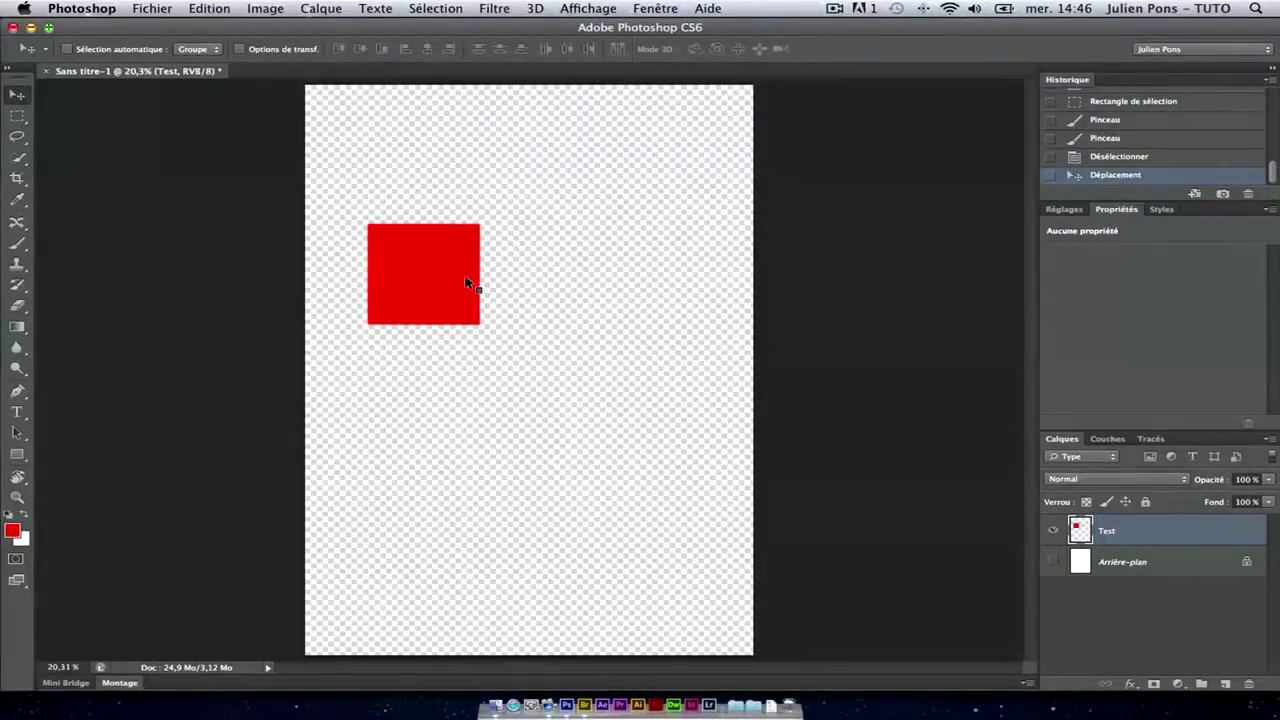
pyautogui.moveTo(444, 268)
pyautogui.mouseDown()
pyautogui.moveTo(470, 288)
pyautogui.moveTo(474, 274)
pyautogui.moveTo(543, 272)
pyautogui.moveTo(514, 293)
pyautogui.moveTo(451, 283)
pyautogui.moveTo(428, 258)
pyautogui.moveTo(521, 270)
pyautogui.moveTo(493, 266)
pyautogui.mouseUp()
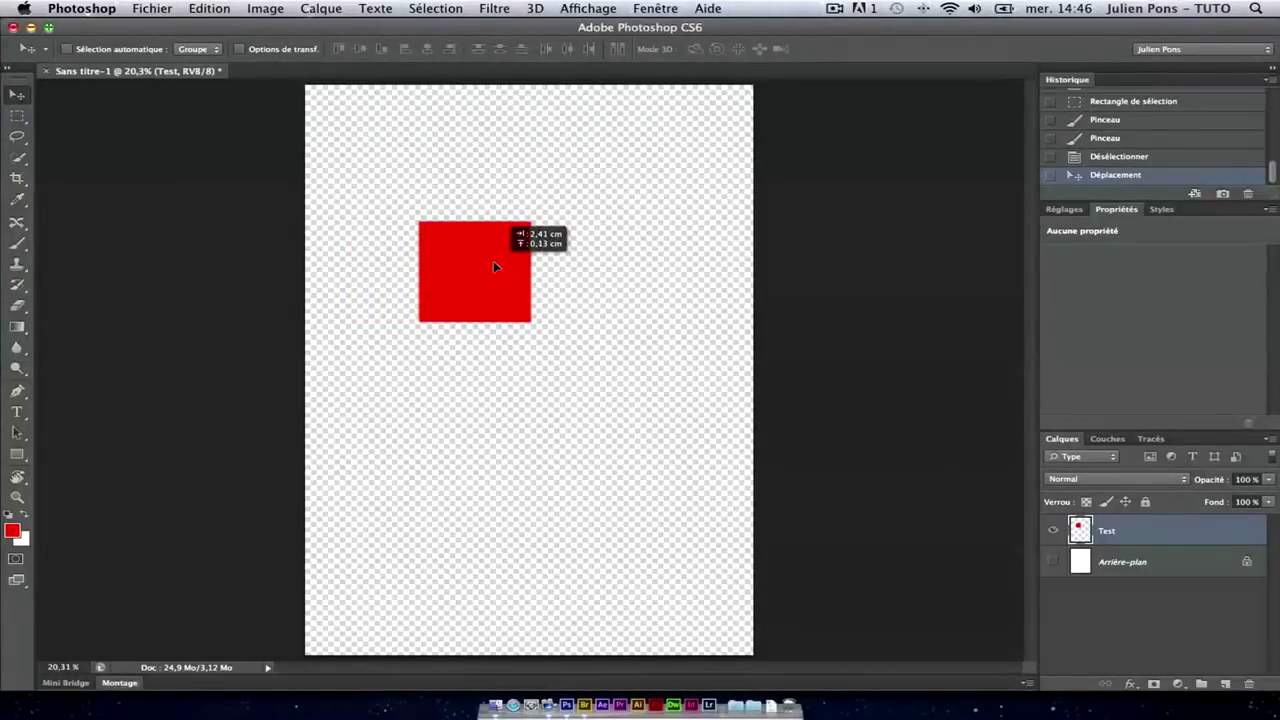
pyautogui.moveTo(493, 266)
pyautogui.mouseDown()
pyautogui.moveTo(388, 237)
pyautogui.moveTo(349, 180)
pyautogui.moveTo(271, 171)
pyautogui.moveTo(309, 177)
pyautogui.mouseUp()
pyautogui.moveTo(567, 276)
pyautogui.mouseDown()
pyautogui.moveTo(578, 321)
pyautogui.moveTo(503, 329)
pyautogui.moveTo(840, 309)
pyautogui.moveTo(535, 297)
pyautogui.moveTo(883, 283)
pyautogui.moveTo(851, 320)
pyautogui.moveTo(886, 289)
pyautogui.moveTo(854, 271)
pyautogui.moveTo(755, 262)
pyautogui.moveTo(846, 277)
pyautogui.moveTo(891, 326)
pyautogui.moveTo(869, 277)
pyautogui.moveTo(882, 233)
pyautogui.moveTo(820, 206)
pyautogui.moveTo(889, 234)
pyautogui.moveTo(517, 238)
pyautogui.moveTo(520, 328)
pyautogui.mouseUp()
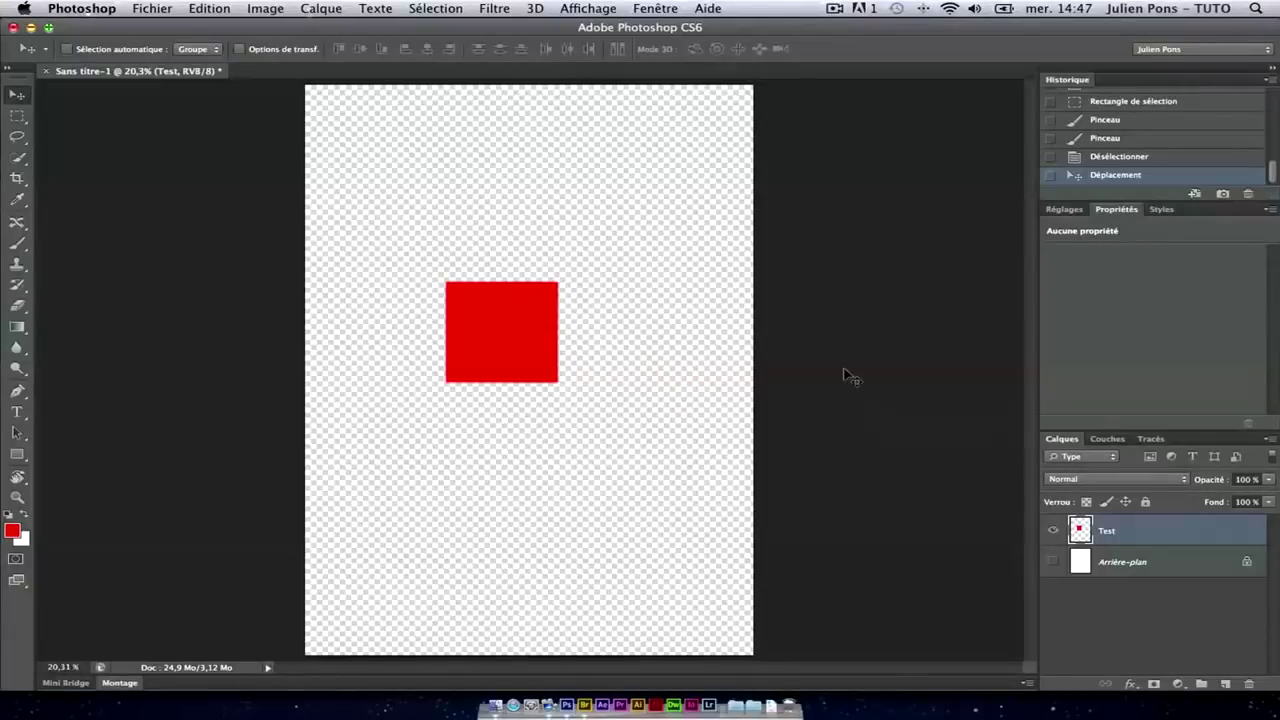
pyautogui.moveTo(523, 329); pyautogui.dragTo(594, 315)
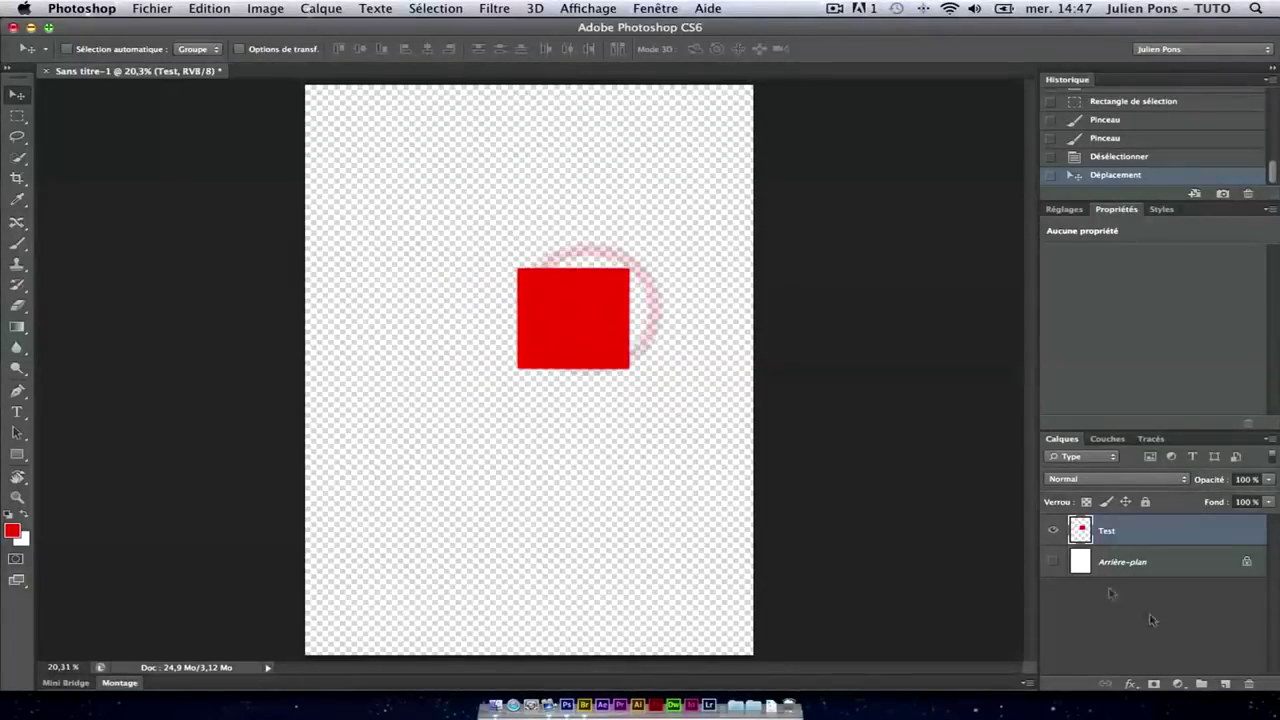
# - Rename the Test layer to 'Carré rouge'
pyautogui.doubleClick(1106, 532)
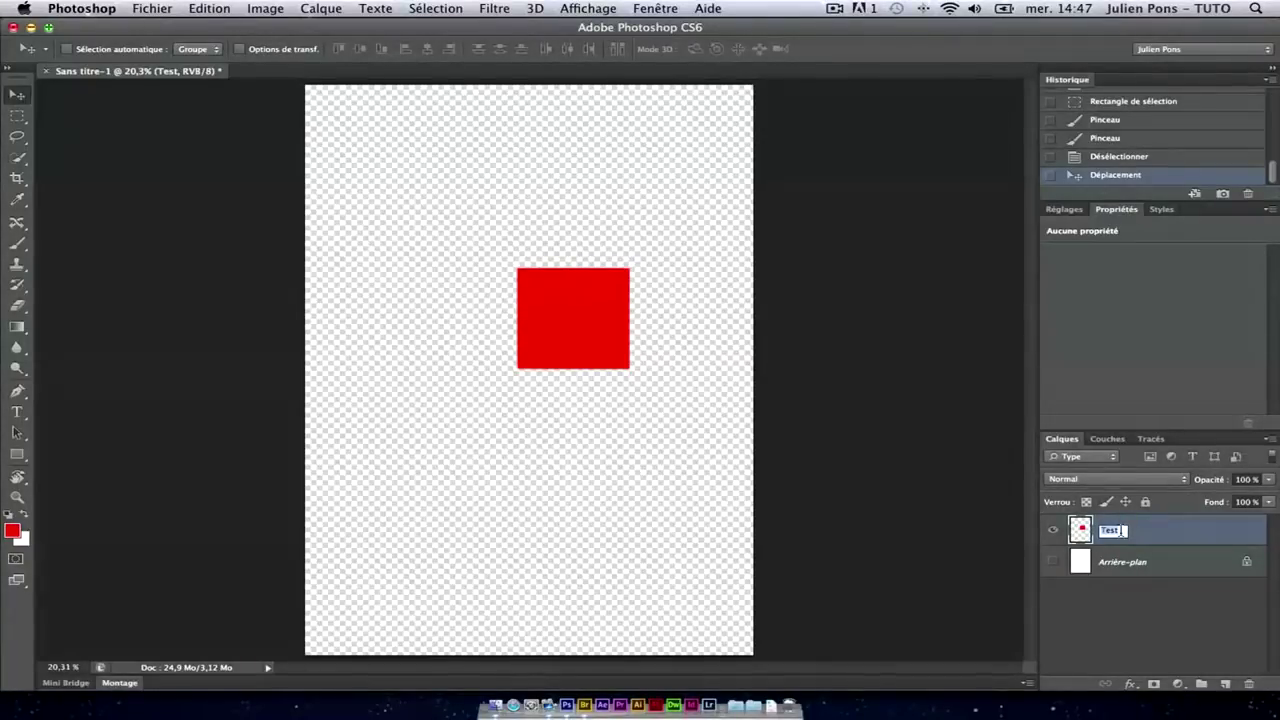
pyautogui.write('Cal')
pyautogui.write(' rouge')
pyautogui.press('Return')
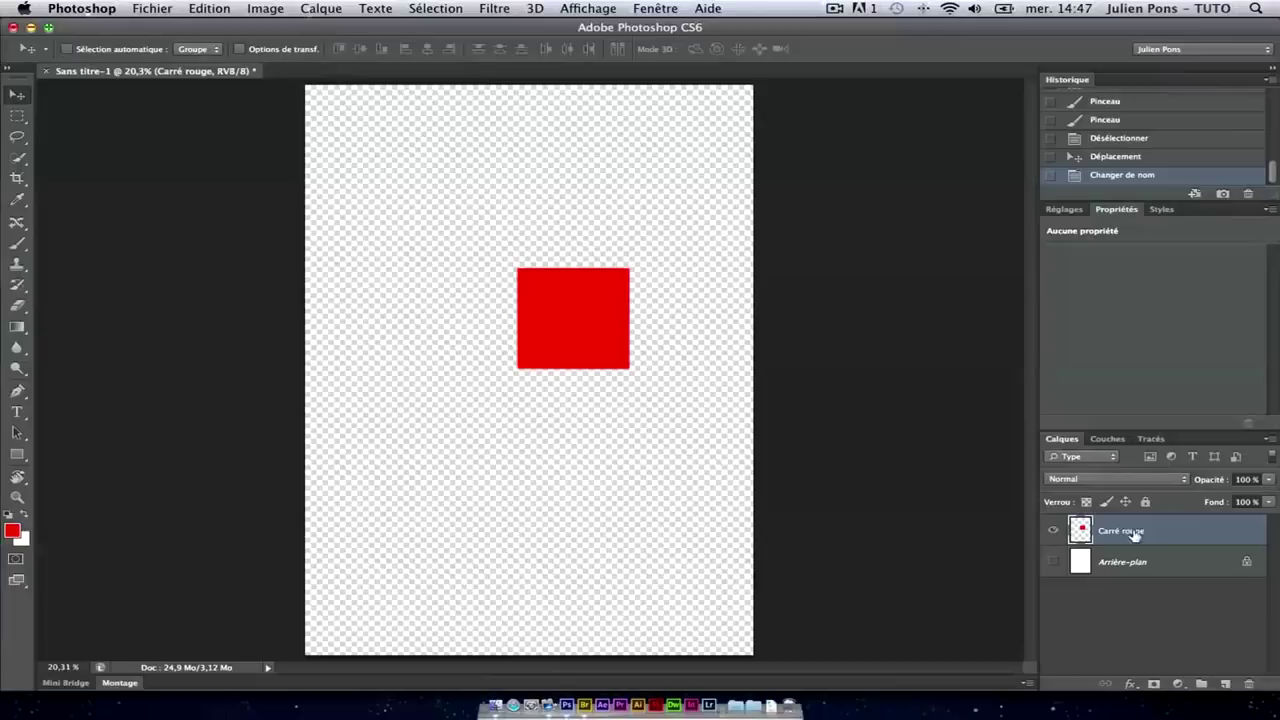
# - Add a new empty layer above it named 'Carré jaune'
pyautogui.click(1225, 684)
pyautogui.doubleClick(1114, 531)
pyautogui.write('Carré jaune')
pyautogui.press('Return')
pyautogui.click(18, 117)
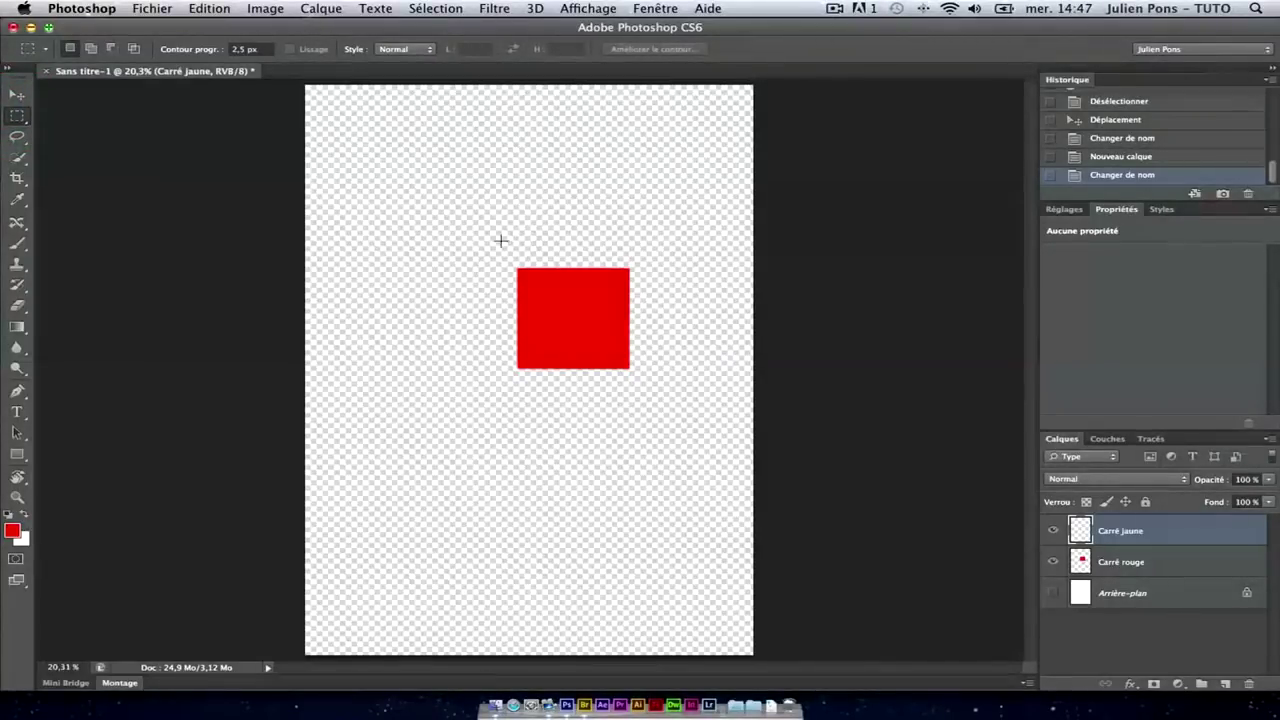
# - Draw a square selection below-left of the red square and set the foreground colour to yellow
pyautogui.moveTo(400, 165)
pyautogui.mouseDown()
pyautogui.moveTo(487, 210)
pyautogui.moveTo(538, 265)
pyautogui.mouseUp()
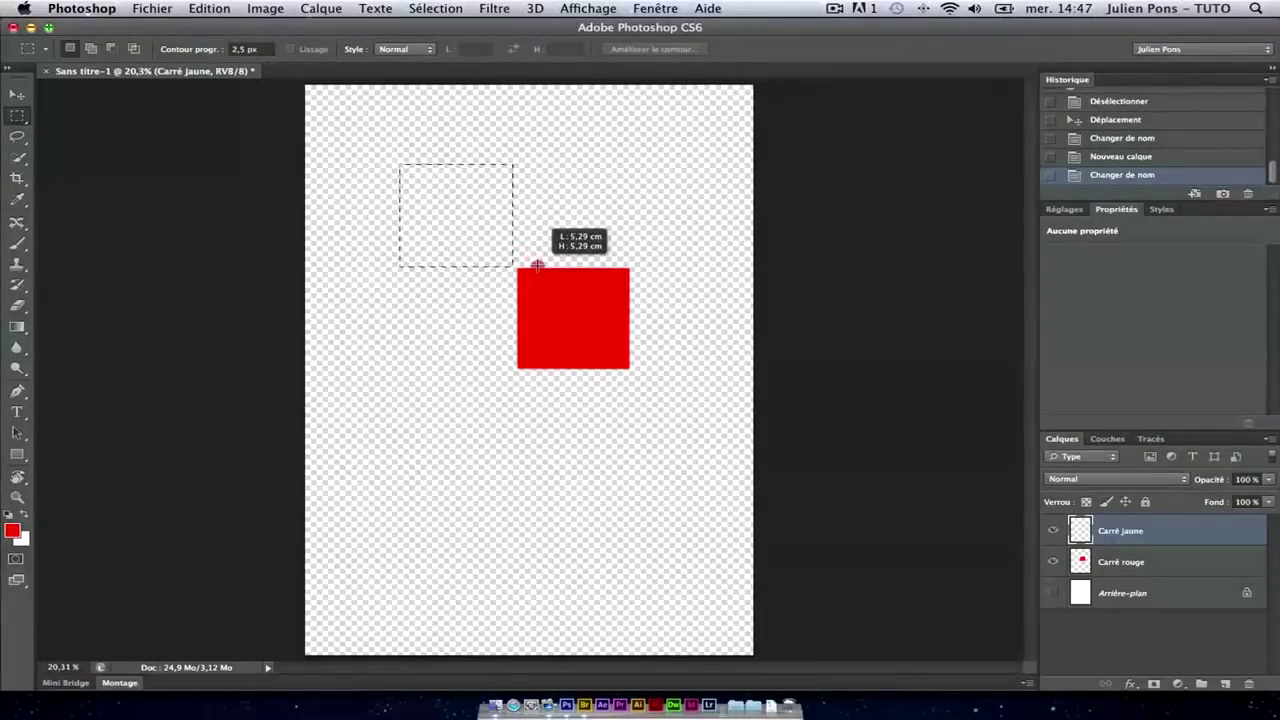
pyautogui.moveTo(449, 197)
pyautogui.mouseDown()
pyautogui.moveTo(497, 422)
pyautogui.moveTo(483, 408)
pyautogui.mouseUp()
pyautogui.click(12, 530)
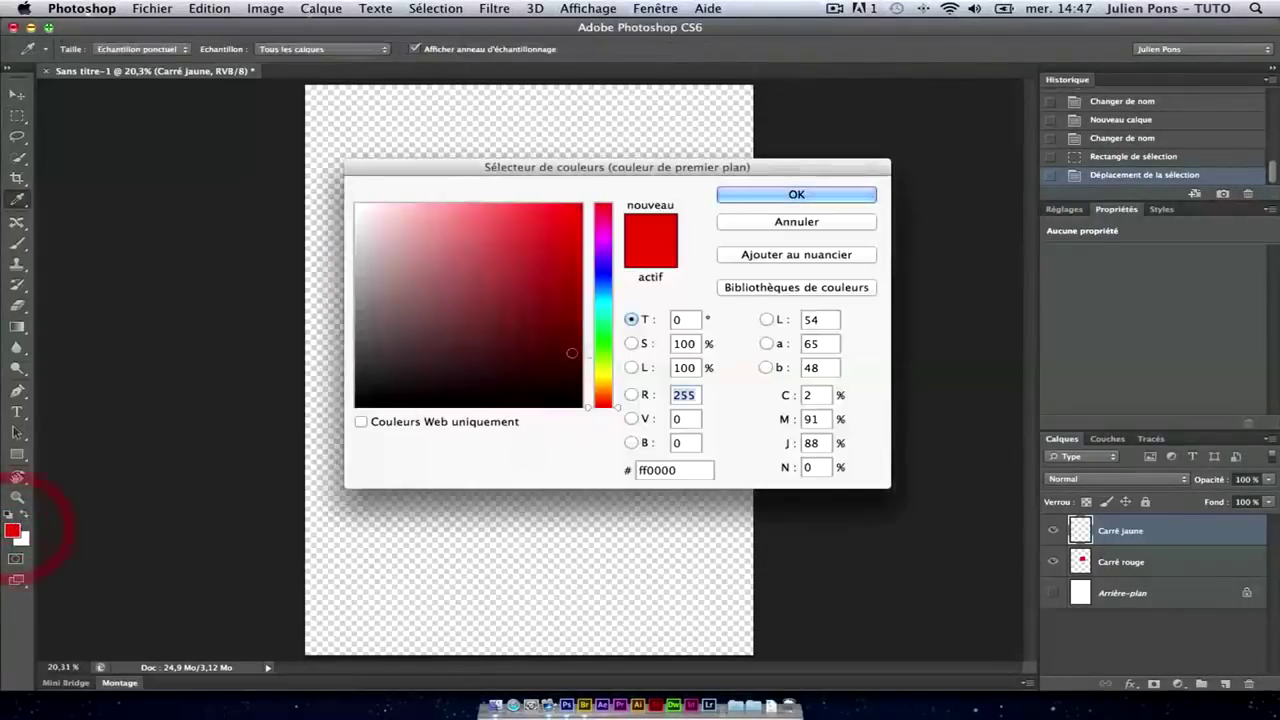
pyautogui.click(603, 376)
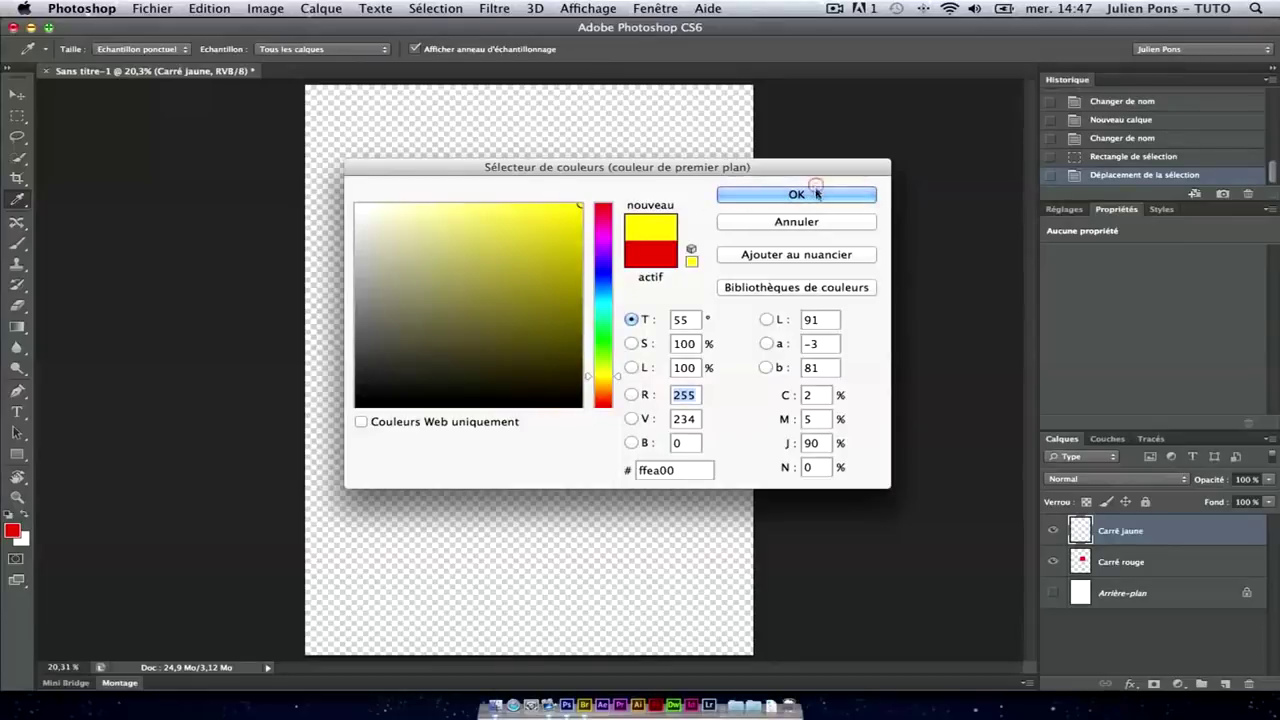
pyautogui.click(816, 192)
# - Brush the selection solid yellow and deselect it
pyautogui.click(20, 244)
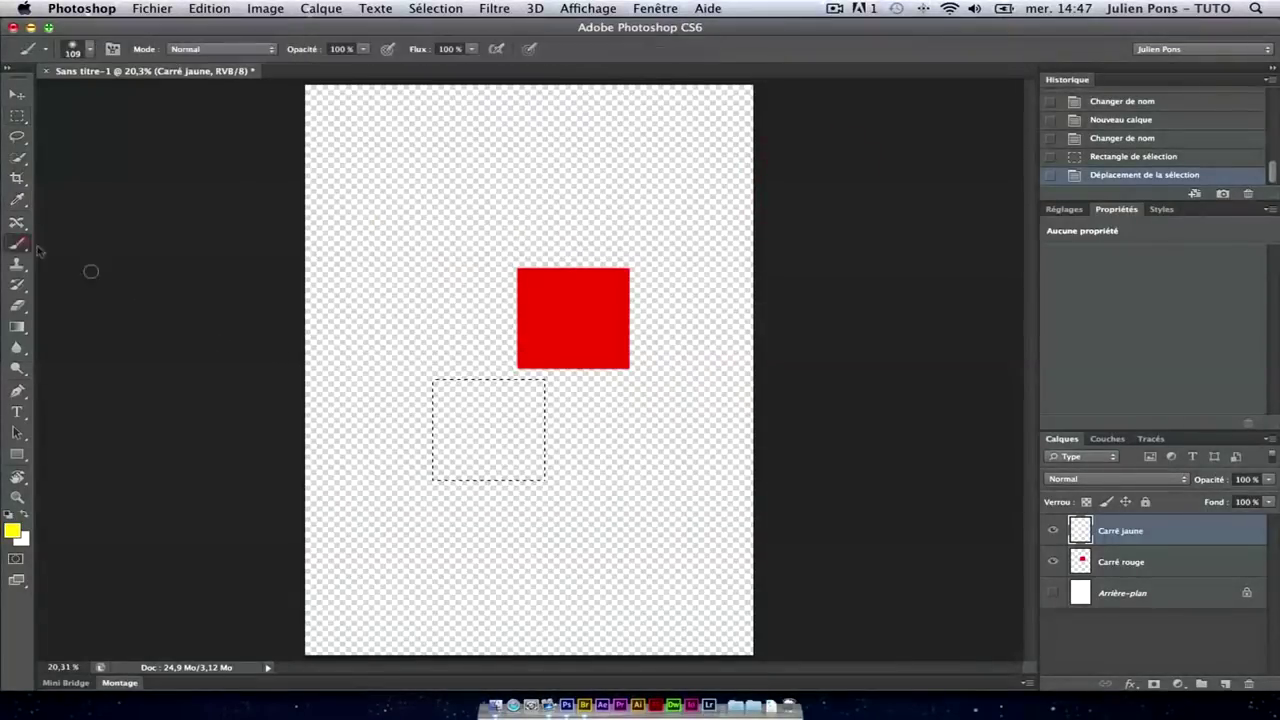
pyautogui.moveTo(449, 363)
pyautogui.mouseDown()
pyautogui.moveTo(414, 434)
pyautogui.moveTo(512, 379)
pyautogui.moveTo(449, 382)
pyautogui.moveTo(433, 423)
pyautogui.moveTo(373, 427)
pyautogui.moveTo(520, 449)
pyautogui.moveTo(486, 477)
pyautogui.moveTo(453, 473)
pyautogui.moveTo(443, 386)
pyautogui.moveTo(509, 437)
pyautogui.moveTo(540, 484)
pyautogui.moveTo(509, 477)
pyautogui.moveTo(514, 454)
pyautogui.moveTo(449, 460)
pyautogui.moveTo(433, 430)
pyautogui.mouseUp()
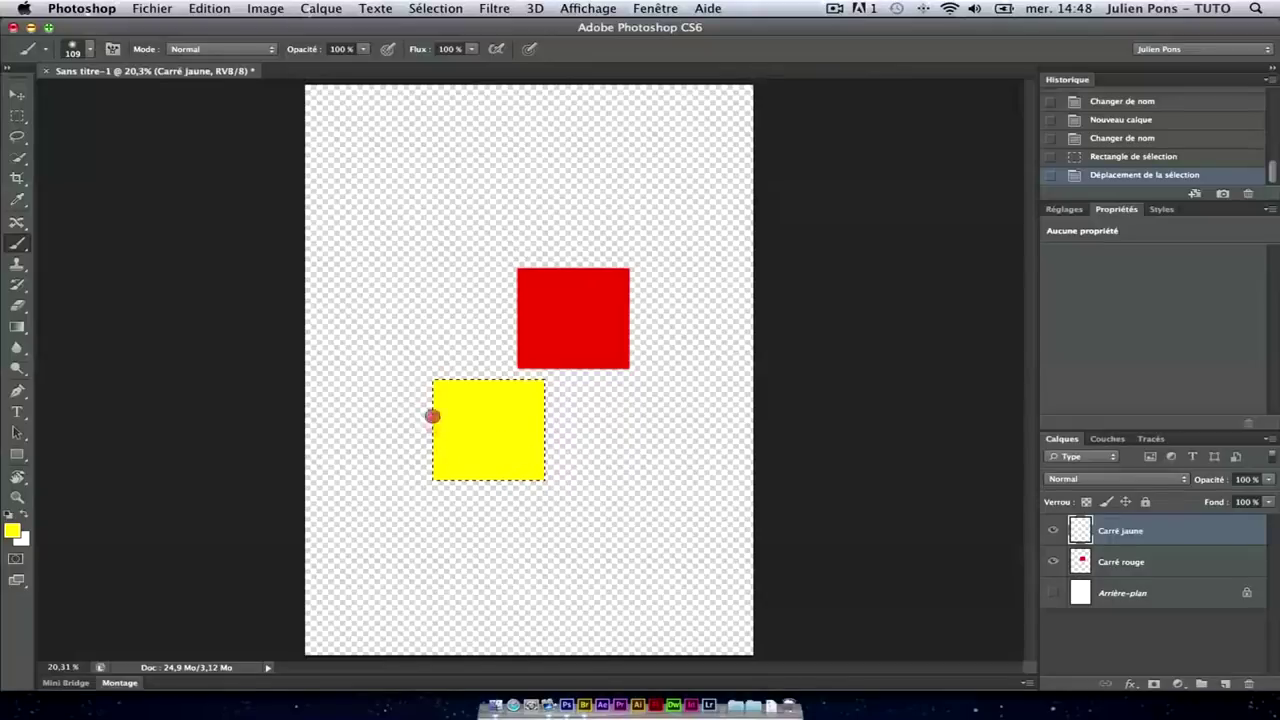
pyautogui.click(446, 497)
pyautogui.press('super+d')
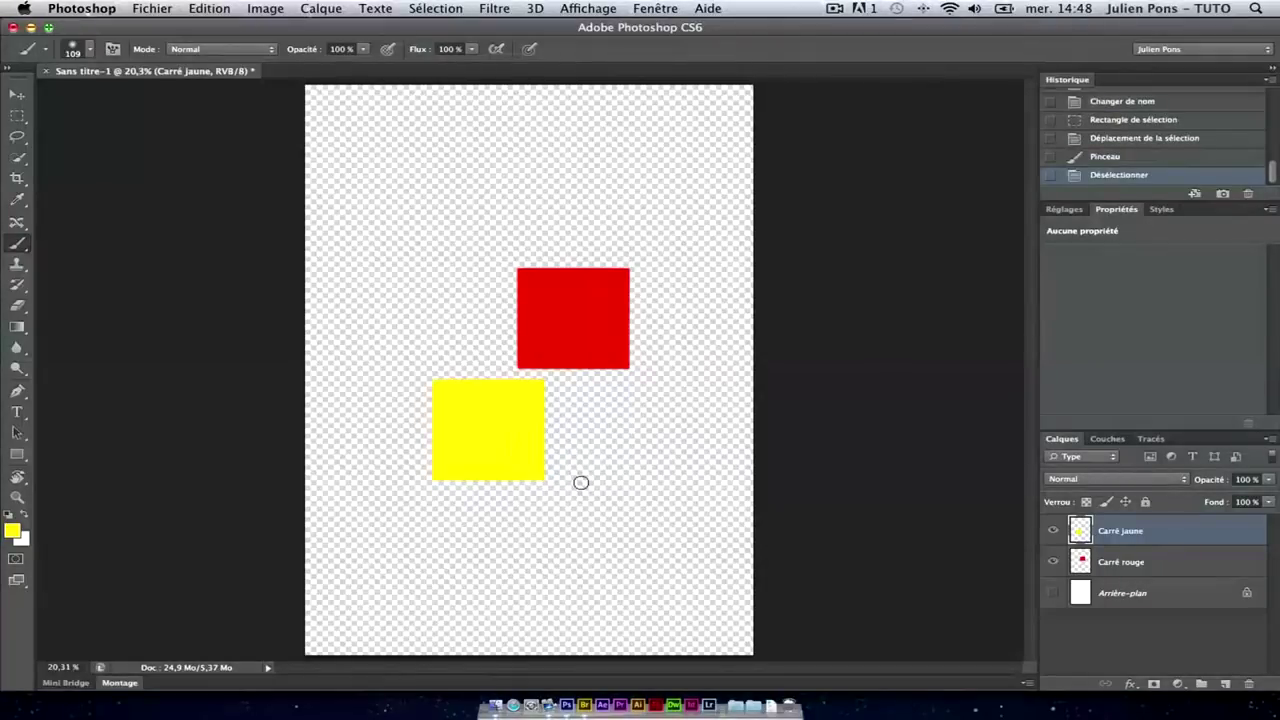
# - Place the yellow square above-left of the red one and stack Carré jaune below Carré rouge
pyautogui.press('v')
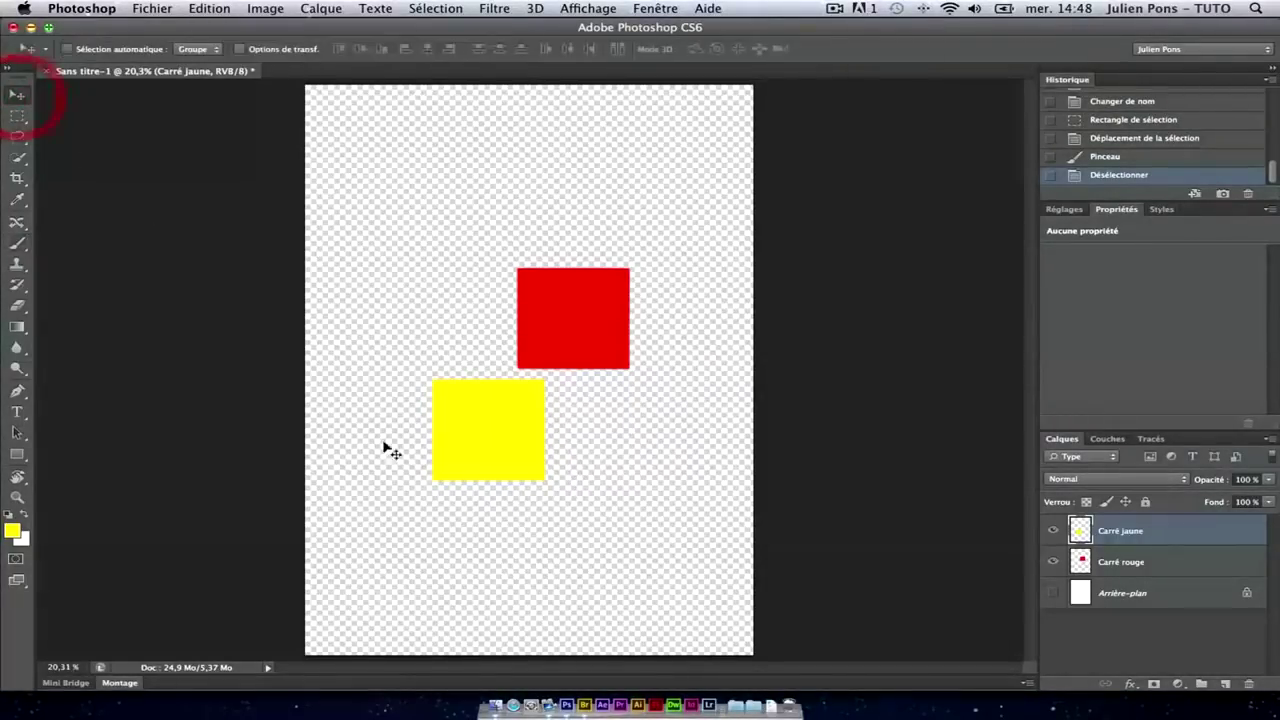
pyautogui.moveTo(488, 440); pyautogui.dragTo(600, 440)
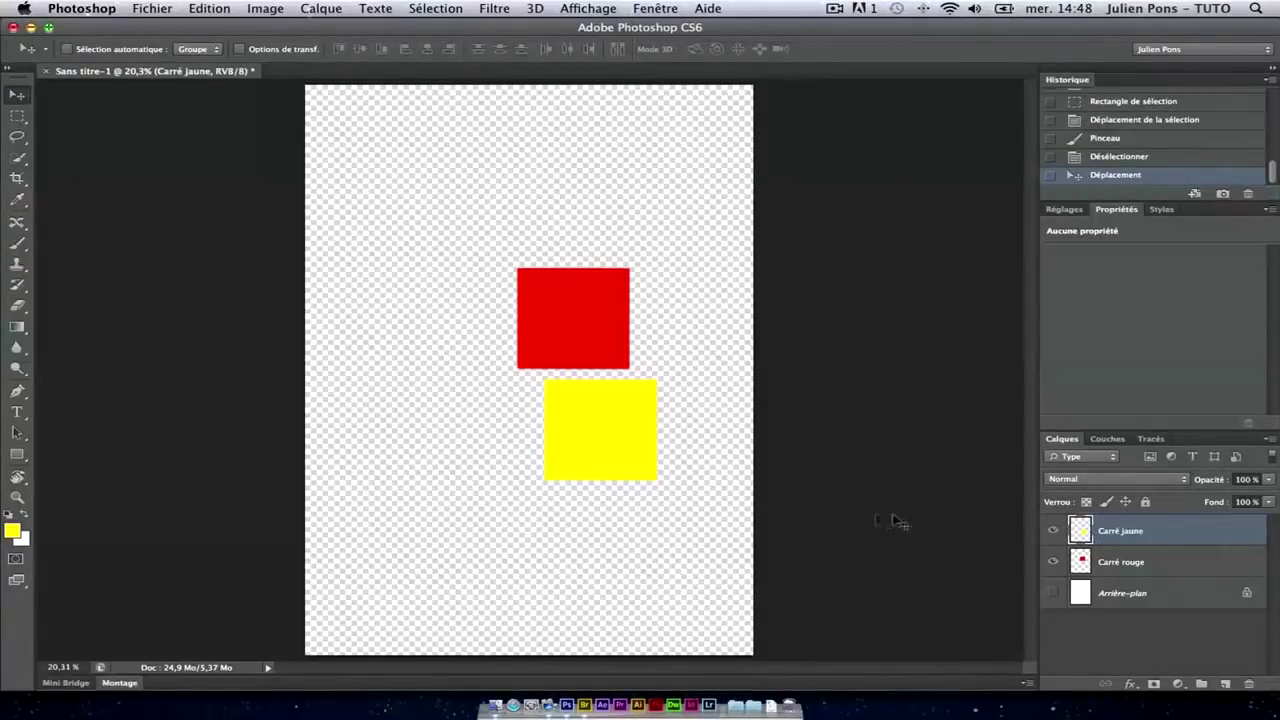
pyautogui.moveTo(623, 426); pyautogui.dragTo(457, 216)
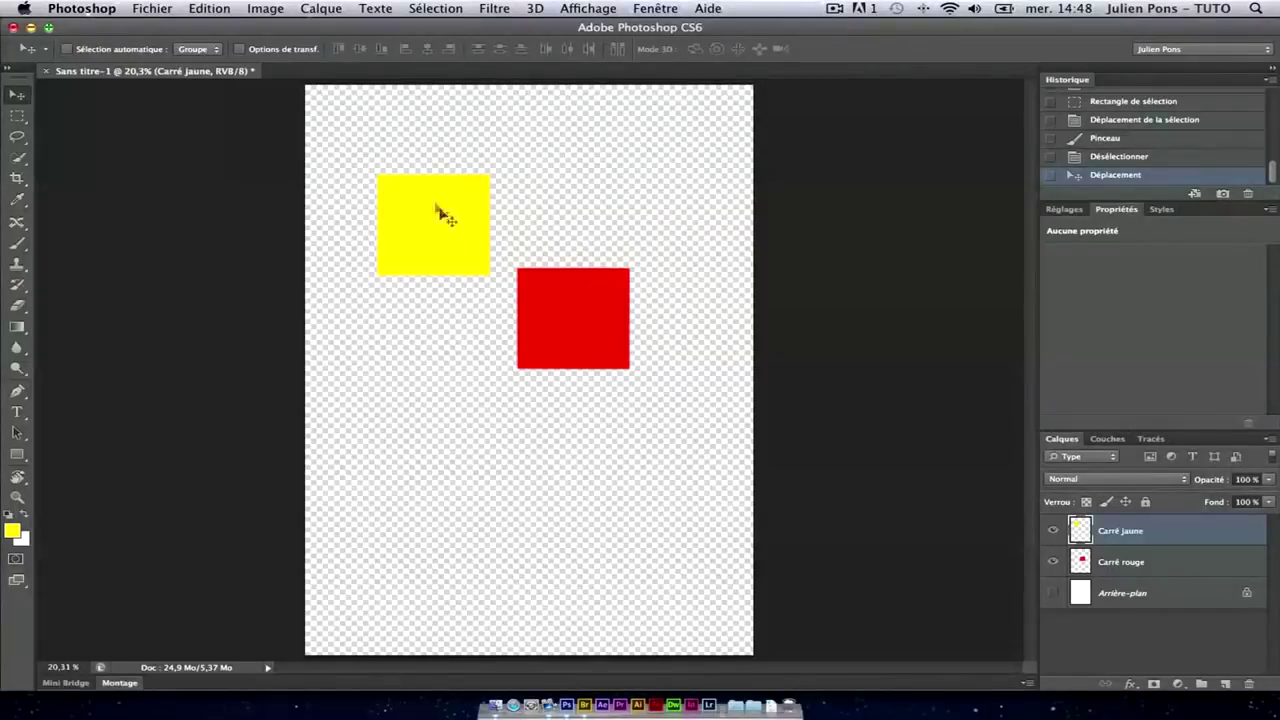
pyautogui.moveTo(443, 211)
pyautogui.mouseDown()
pyautogui.moveTo(434, 429)
pyautogui.moveTo(590, 407)
pyautogui.moveTo(475, 255)
pyautogui.moveTo(610, 331)
pyautogui.mouseUp()
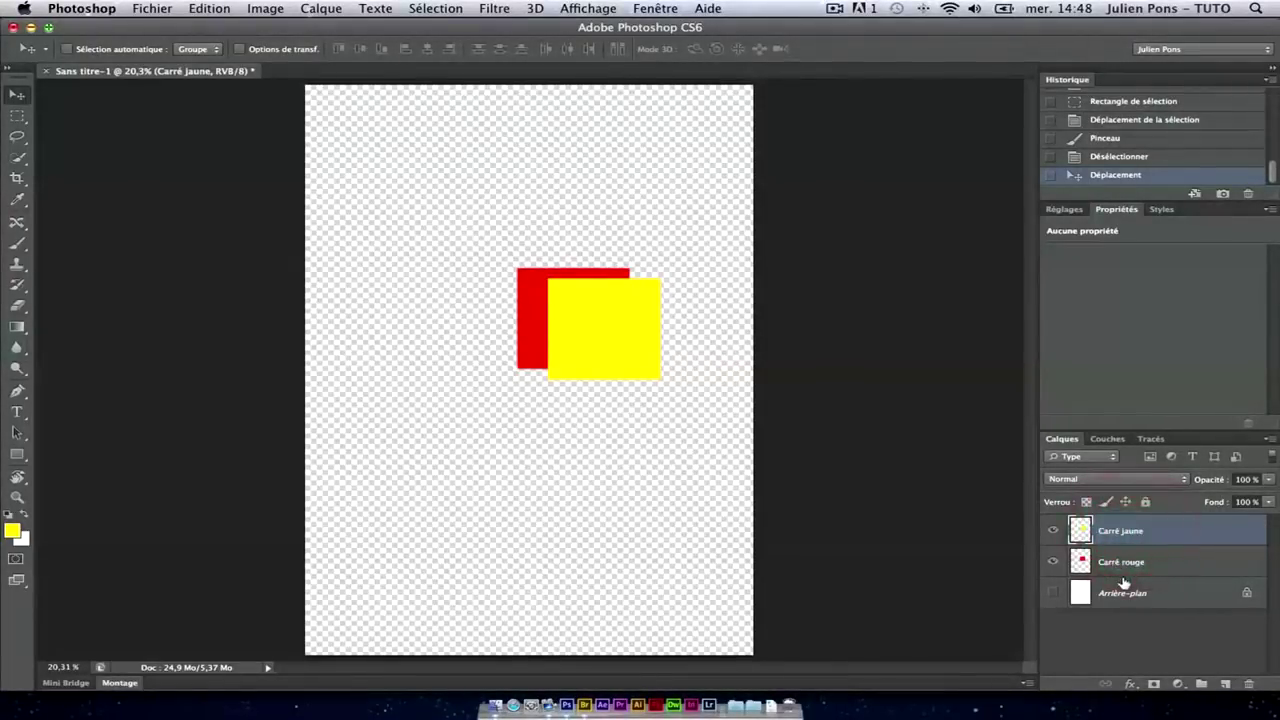
pyautogui.click(1102, 564)
pyautogui.click(1110, 533)
pyautogui.moveTo(620, 335)
pyautogui.mouseDown()
pyautogui.moveTo(512, 328)
pyautogui.moveTo(627, 302)
pyautogui.mouseUp()
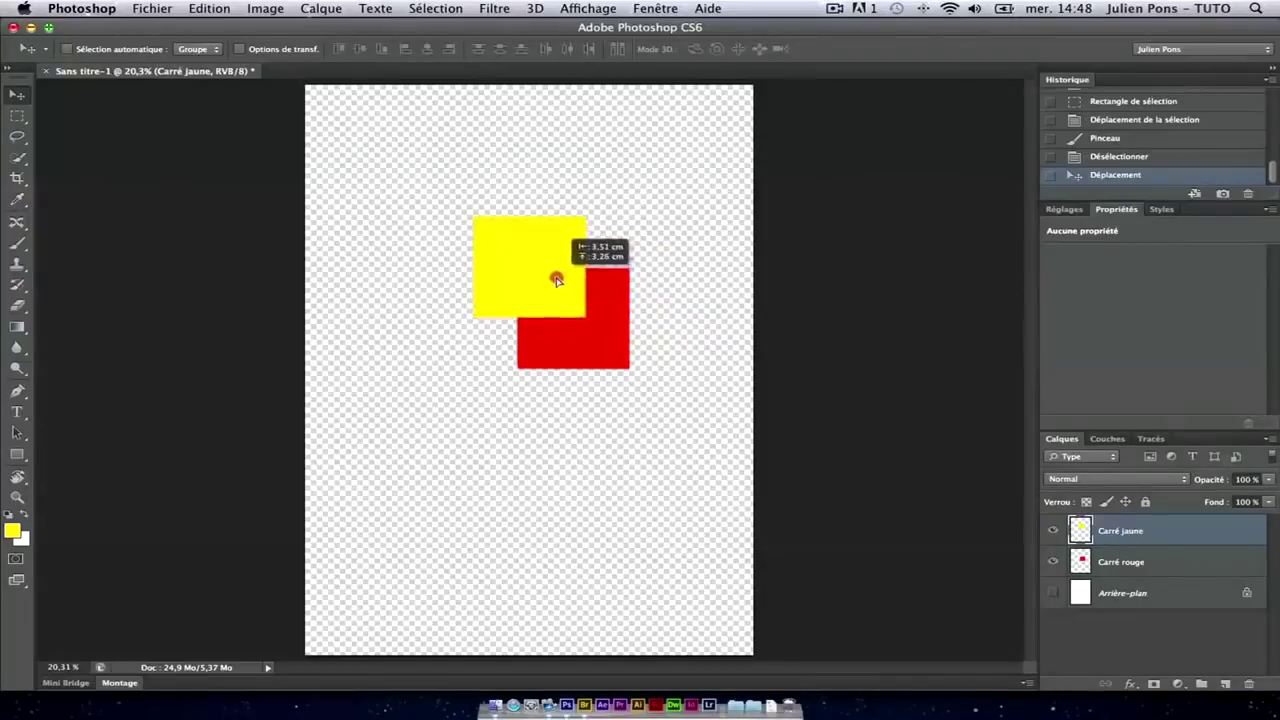
pyautogui.moveTo(627, 302); pyautogui.dragTo(531, 277)
pyautogui.moveTo(1120, 531); pyautogui.dragTo(1125, 578)
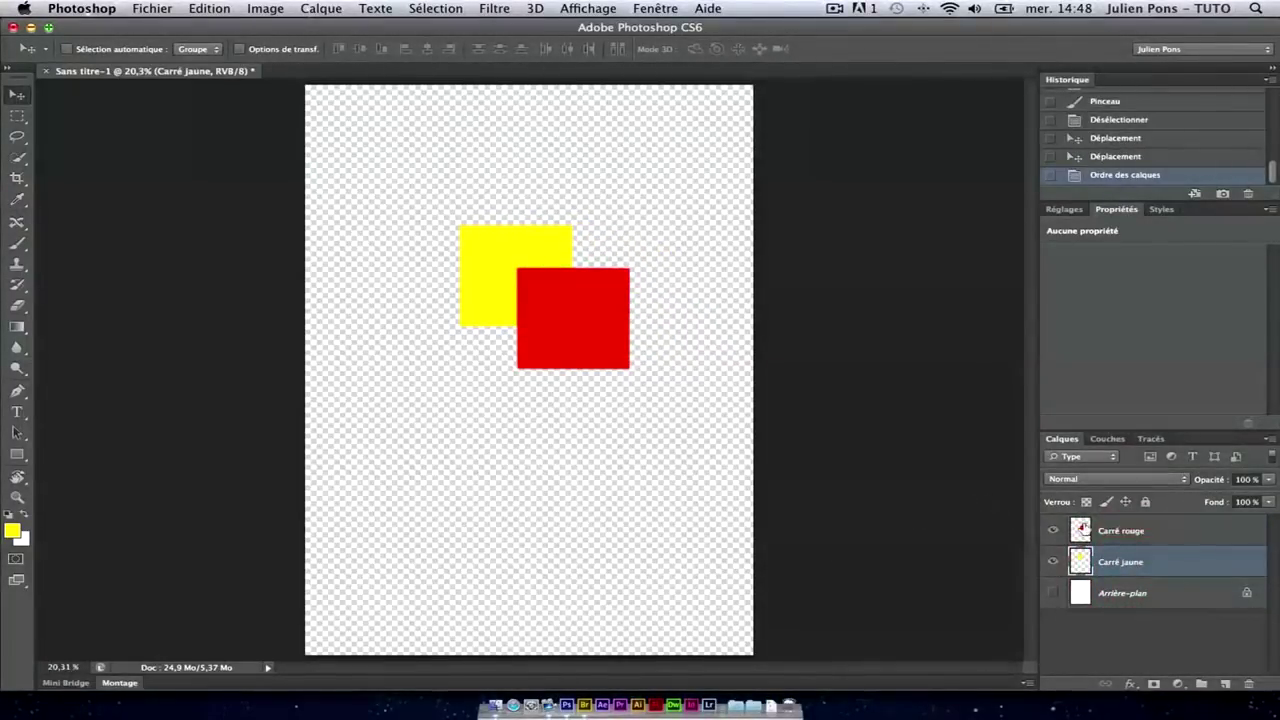
# - Move the red square over the yellow one, offset down-right, and lower Carré rouge's opacity to 51%
pyautogui.click(1120, 531)
pyautogui.moveTo(614, 400)
pyautogui.mouseDown()
pyautogui.moveTo(566, 323)
pyautogui.moveTo(480, 320)
pyautogui.moveTo(555, 308)
pyautogui.mouseUp()
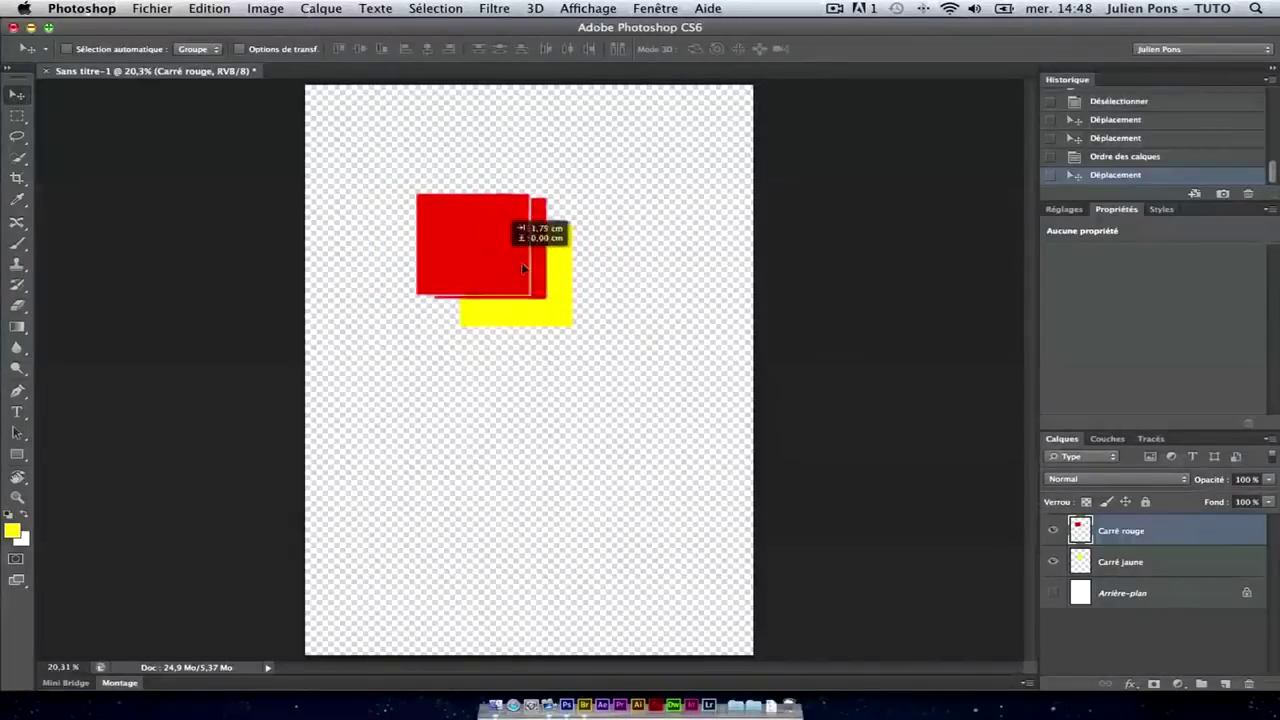
pyautogui.click(557, 309)
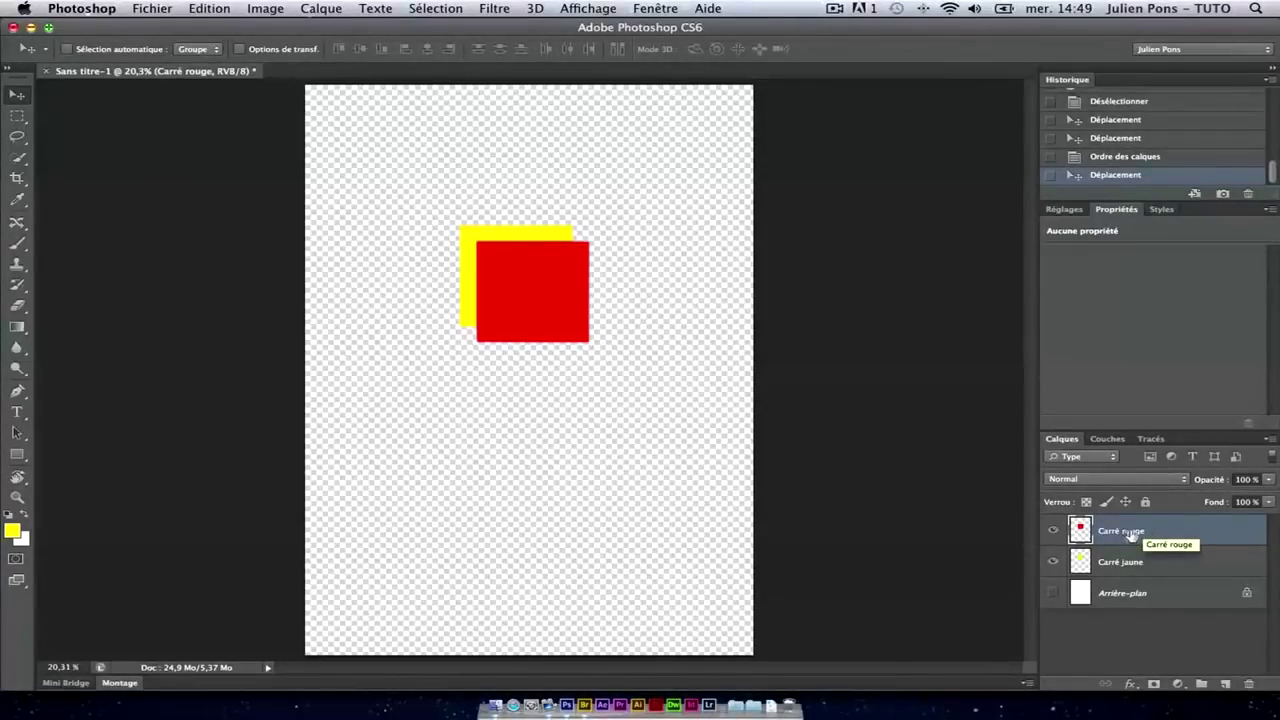
pyautogui.moveTo(1221, 484); pyautogui.dragTo(1175, 486)
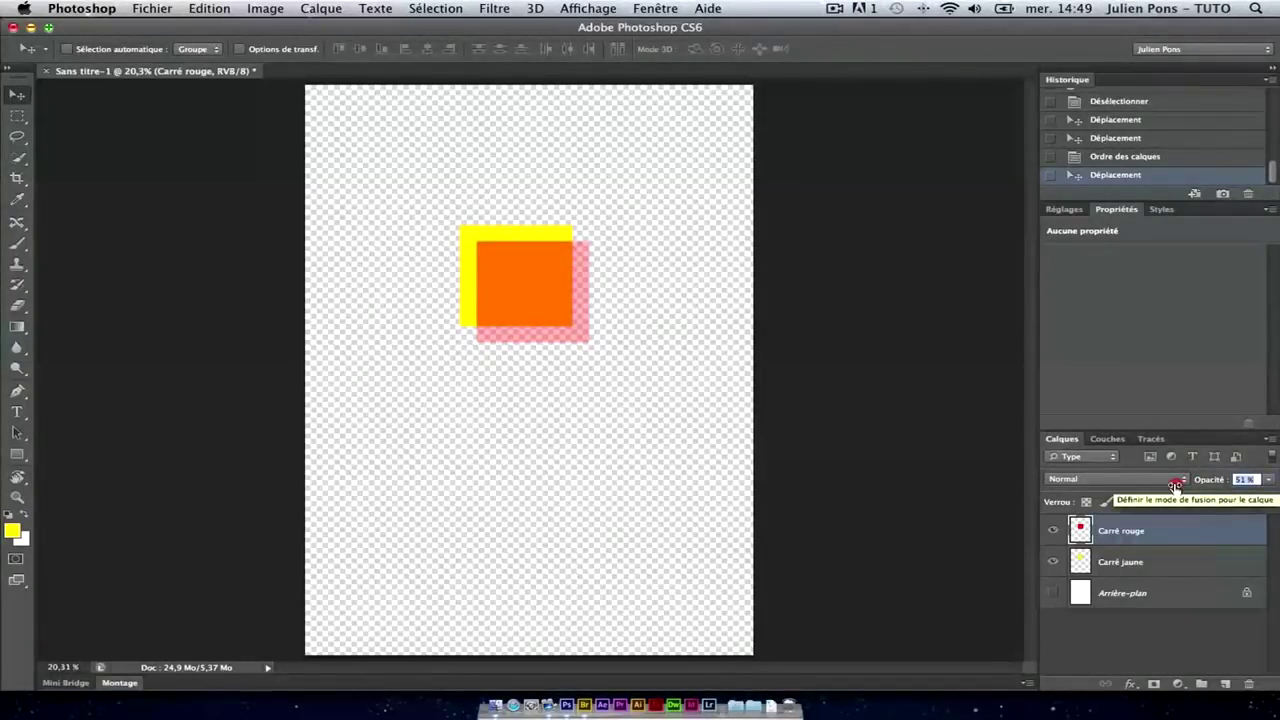
# - Try Carré rouge at 50% opacity, show the Arrière-plan layer, then restore 100% opacity
pyautogui.moveTo(1174, 485); pyautogui.dragTo(1174, 485)
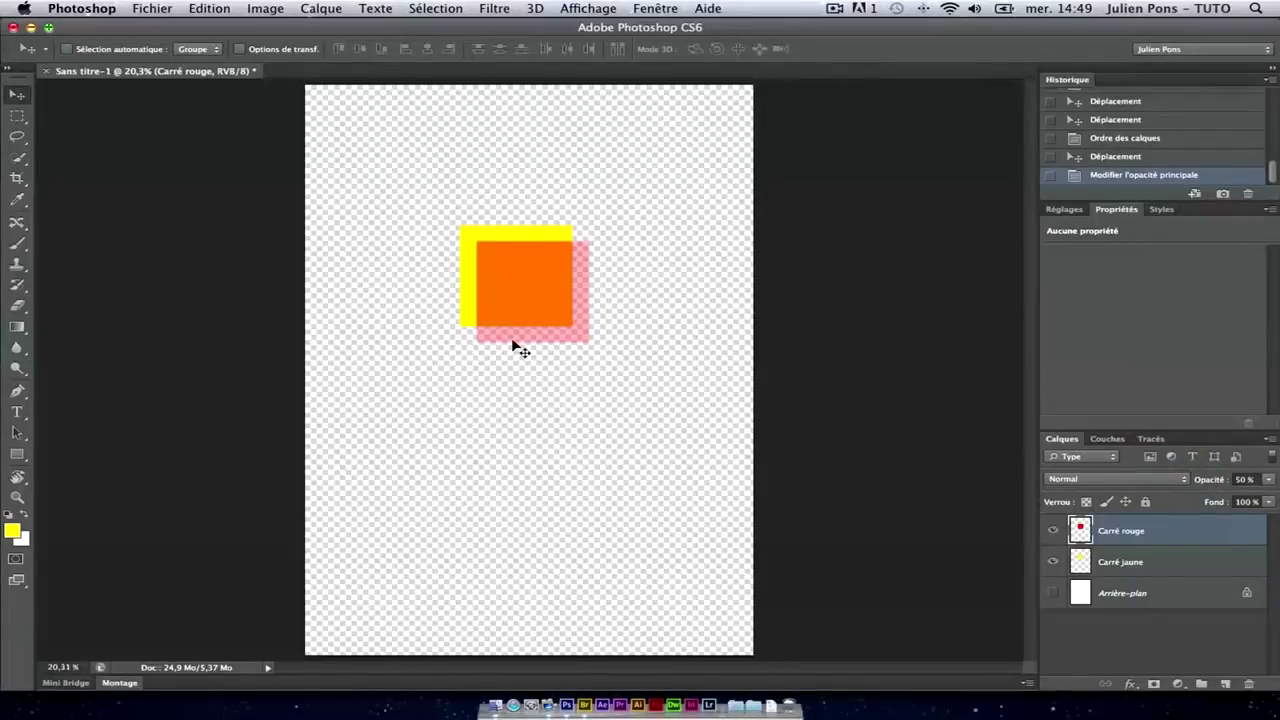
pyautogui.click(1052, 593)
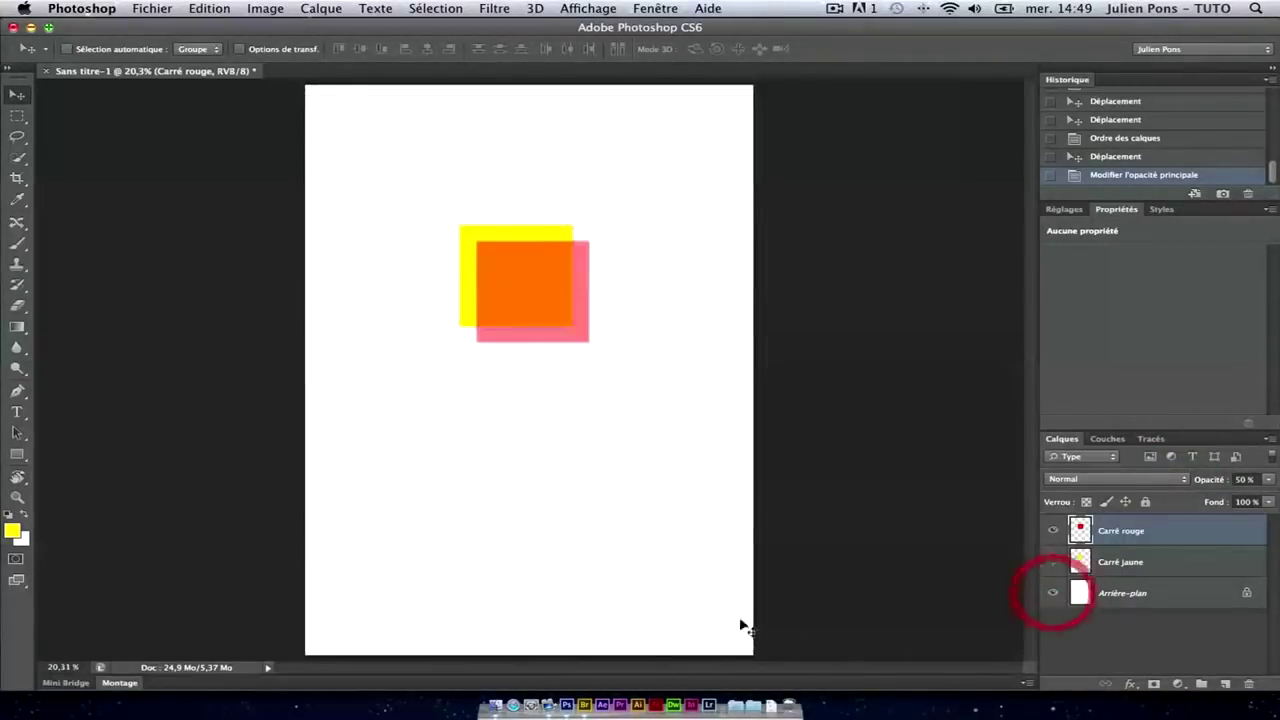
pyautogui.click(17, 497)
pyautogui.moveTo(560, 278); pyautogui.dragTo(640, 225)
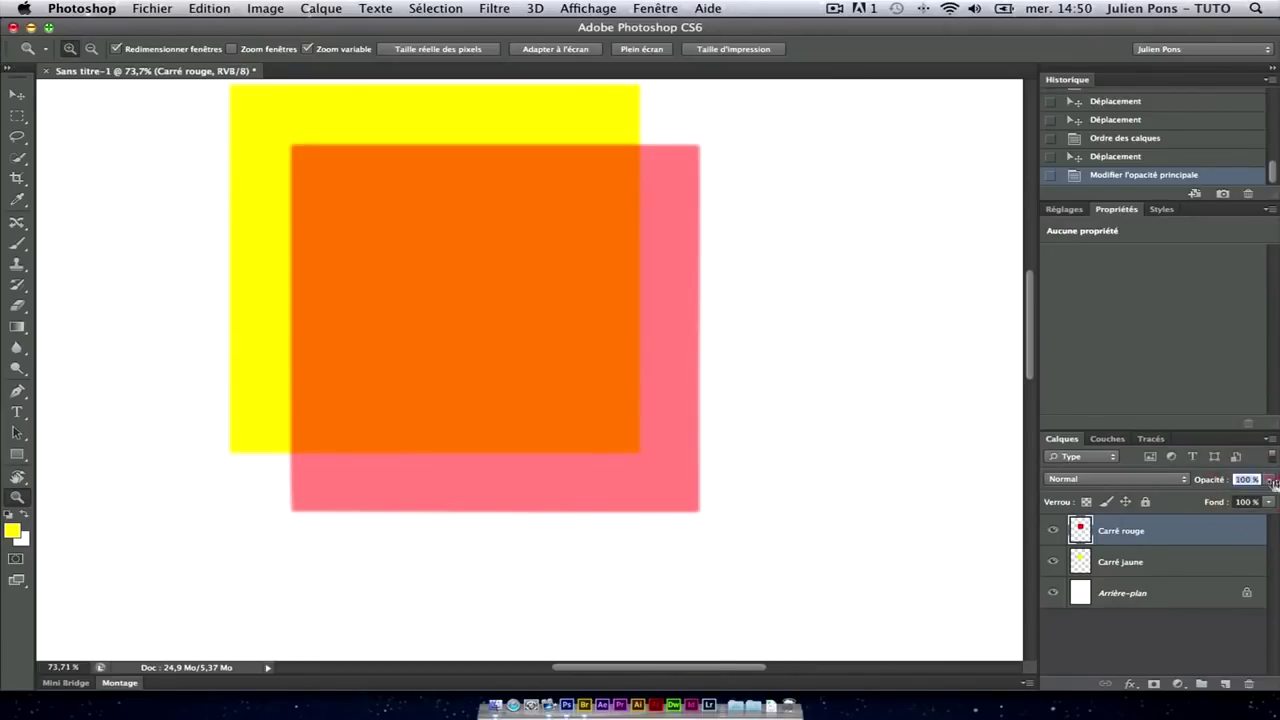
pyautogui.moveTo(1237, 484); pyautogui.dragTo(1268, 480)
pyautogui.moveTo(579, 390); pyautogui.dragTo(445, 363)
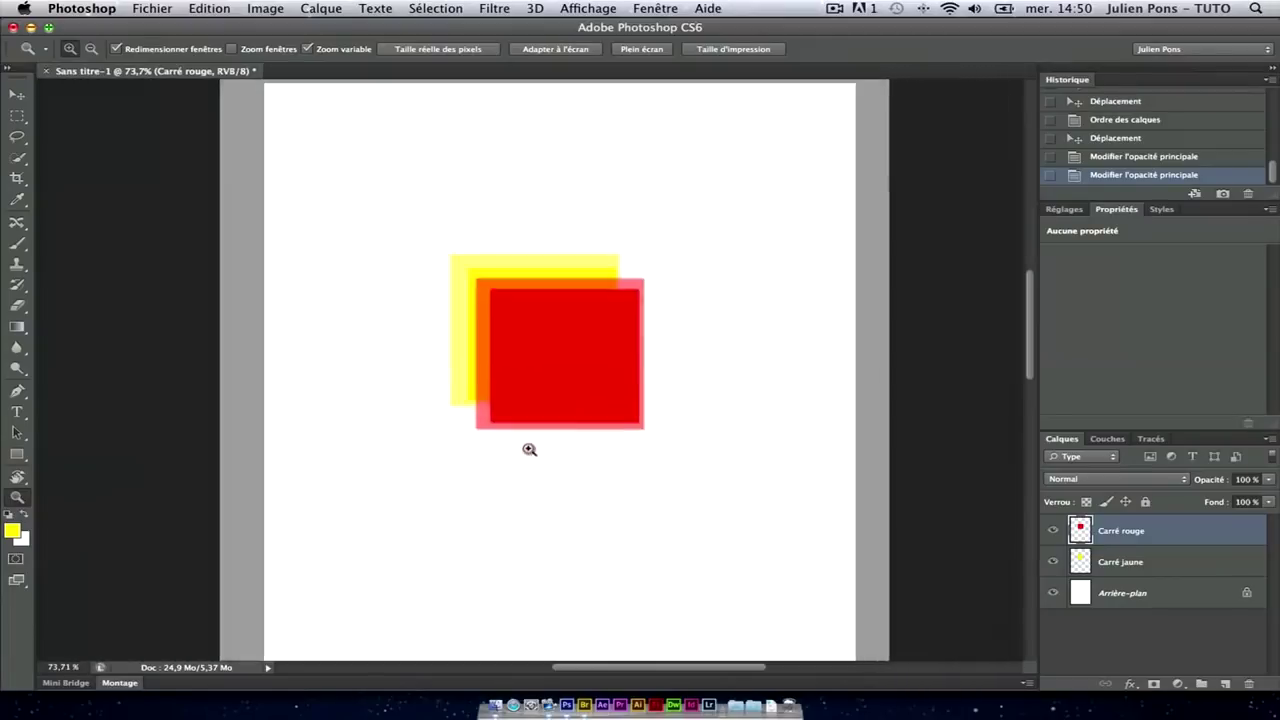
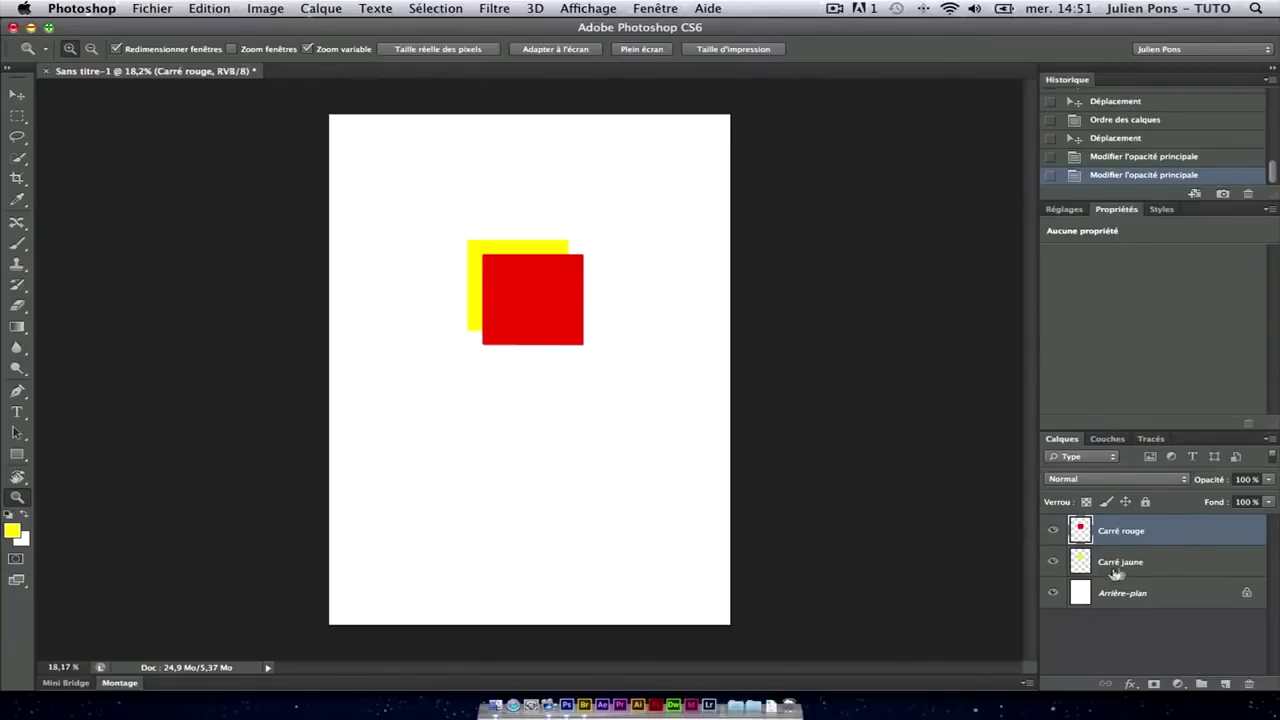
# - Try moving Carré rouge below the background, delete it, then undo the deletion
pyautogui.moveTo(1132, 532)
pyautogui.mouseDown()
pyautogui.moveTo(1123, 578)
pyautogui.moveTo(1128, 530)
pyautogui.mouseUp()
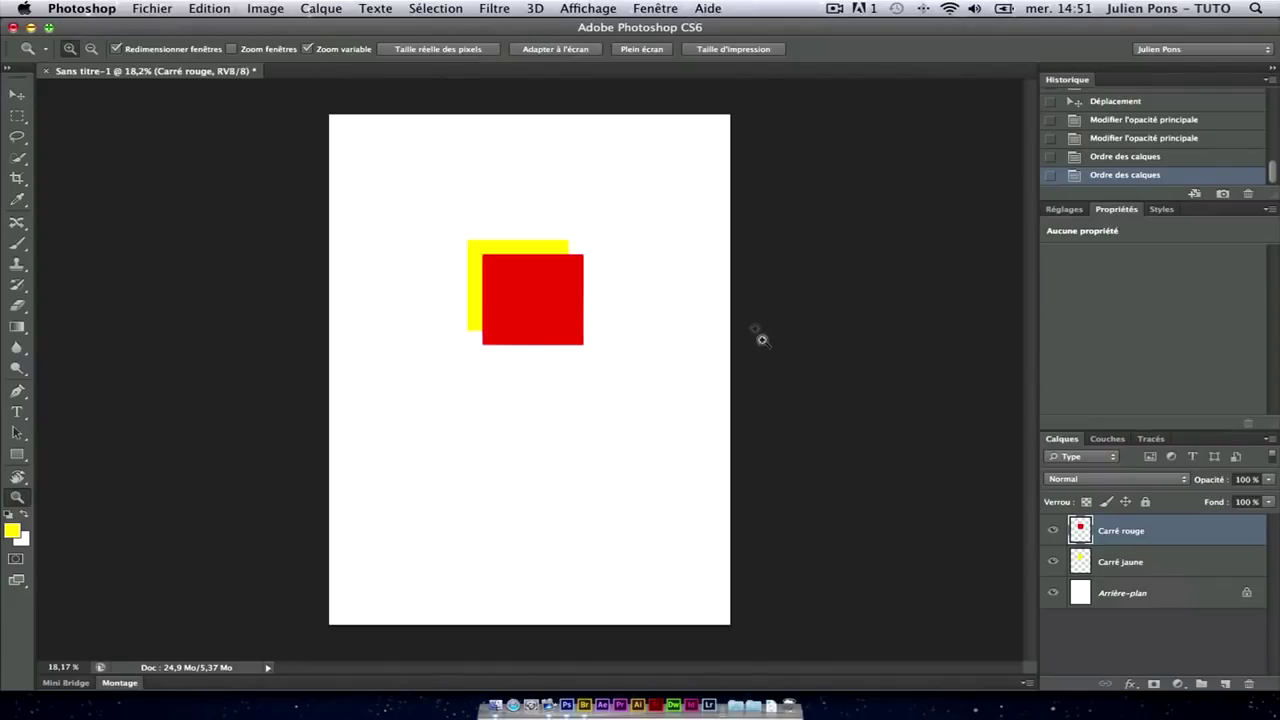
pyautogui.moveTo(1144, 543); pyautogui.dragTo(1187, 584)
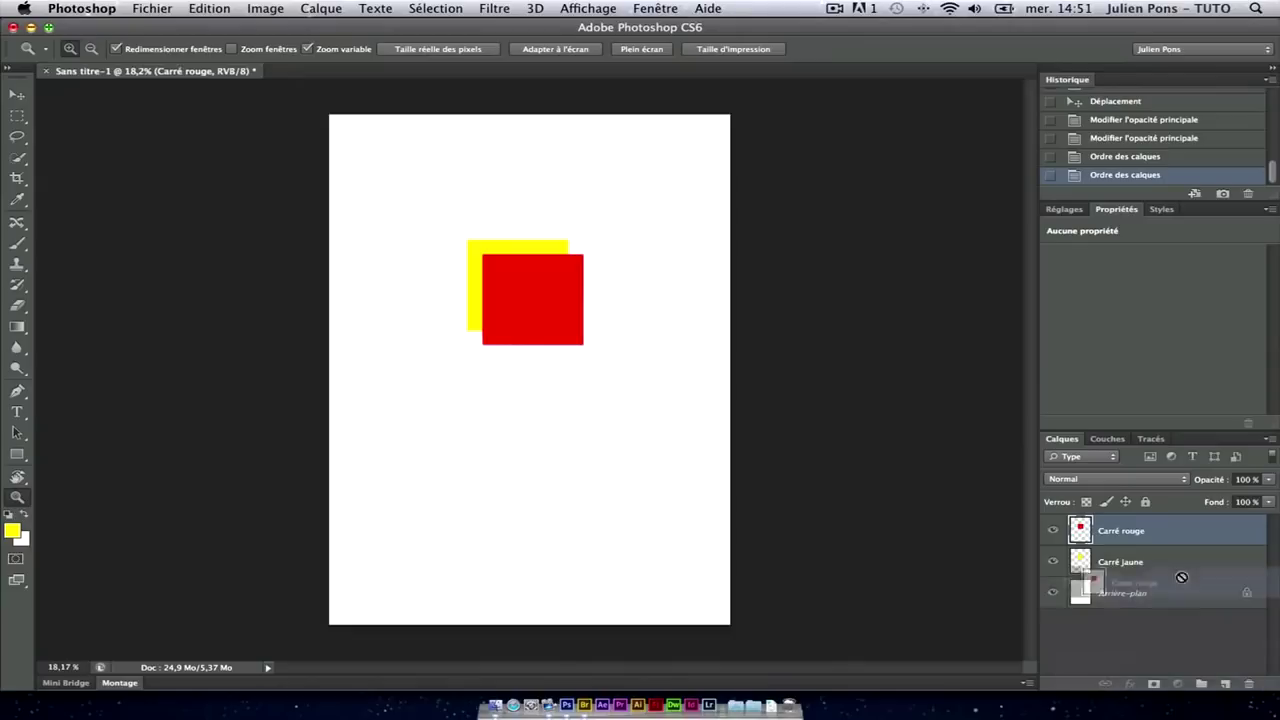
pyautogui.click(322, 8)
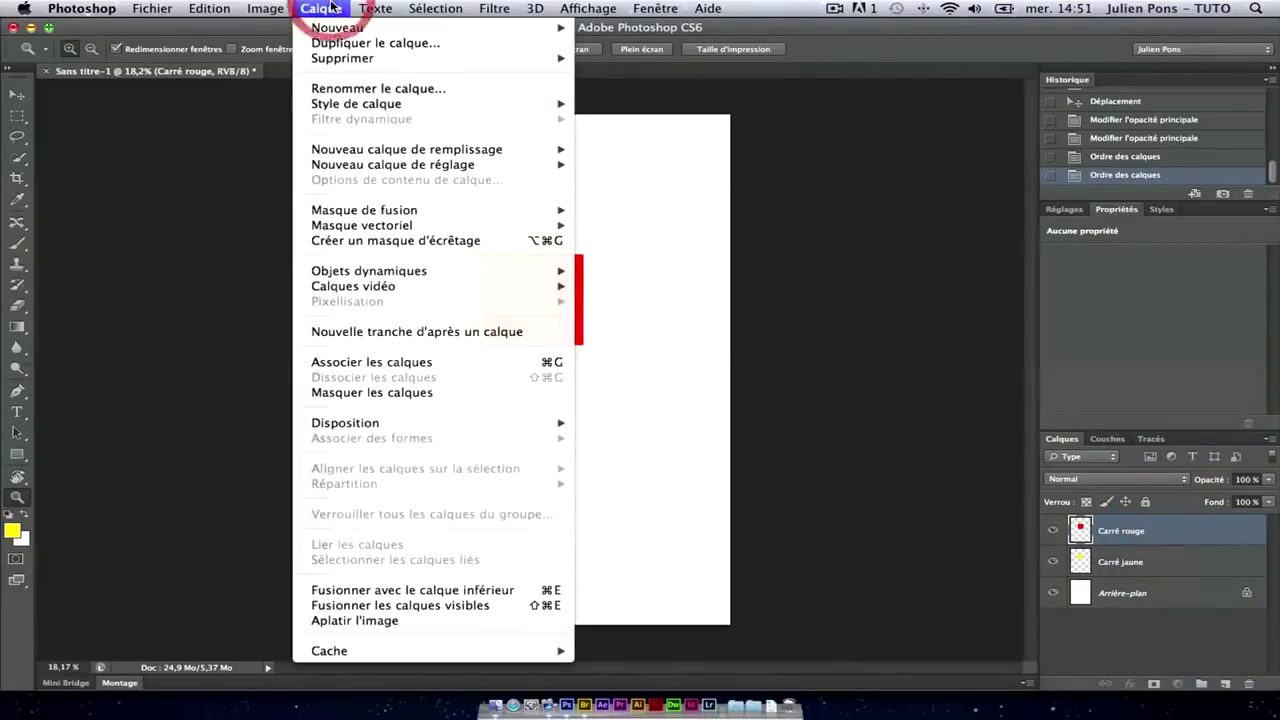
pyautogui.moveTo(342, 58)
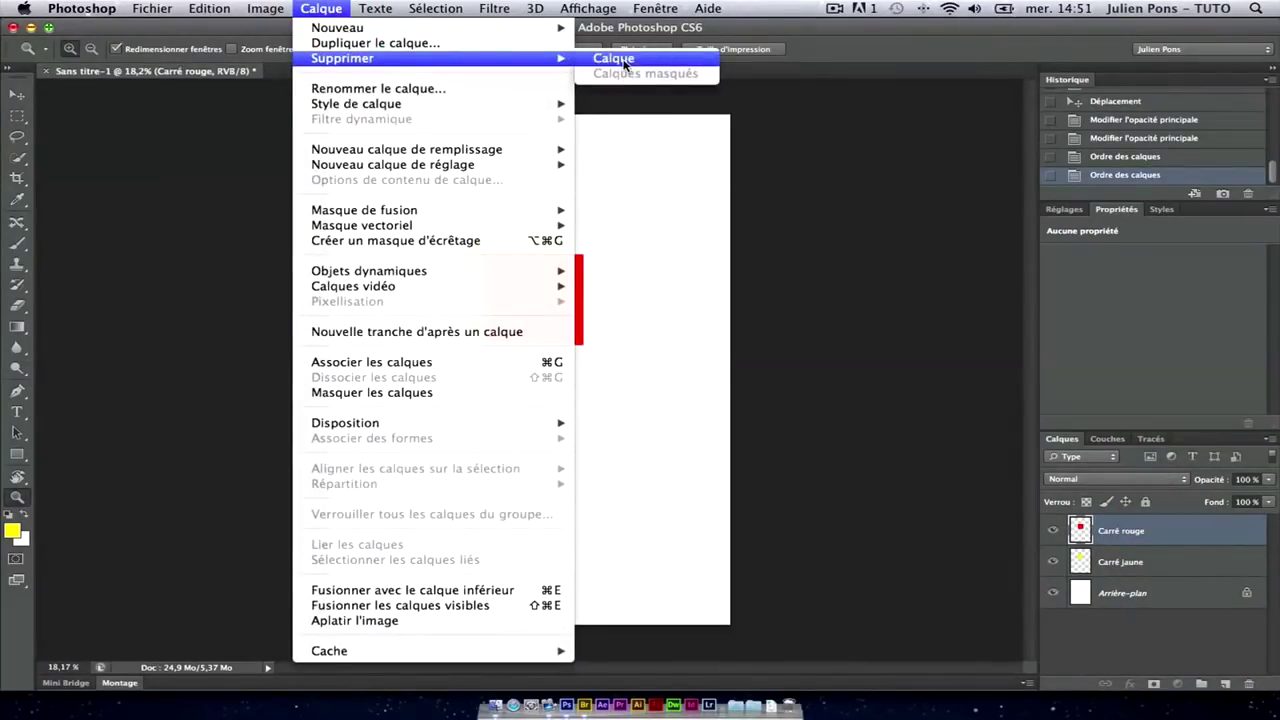
pyautogui.click(624, 60)
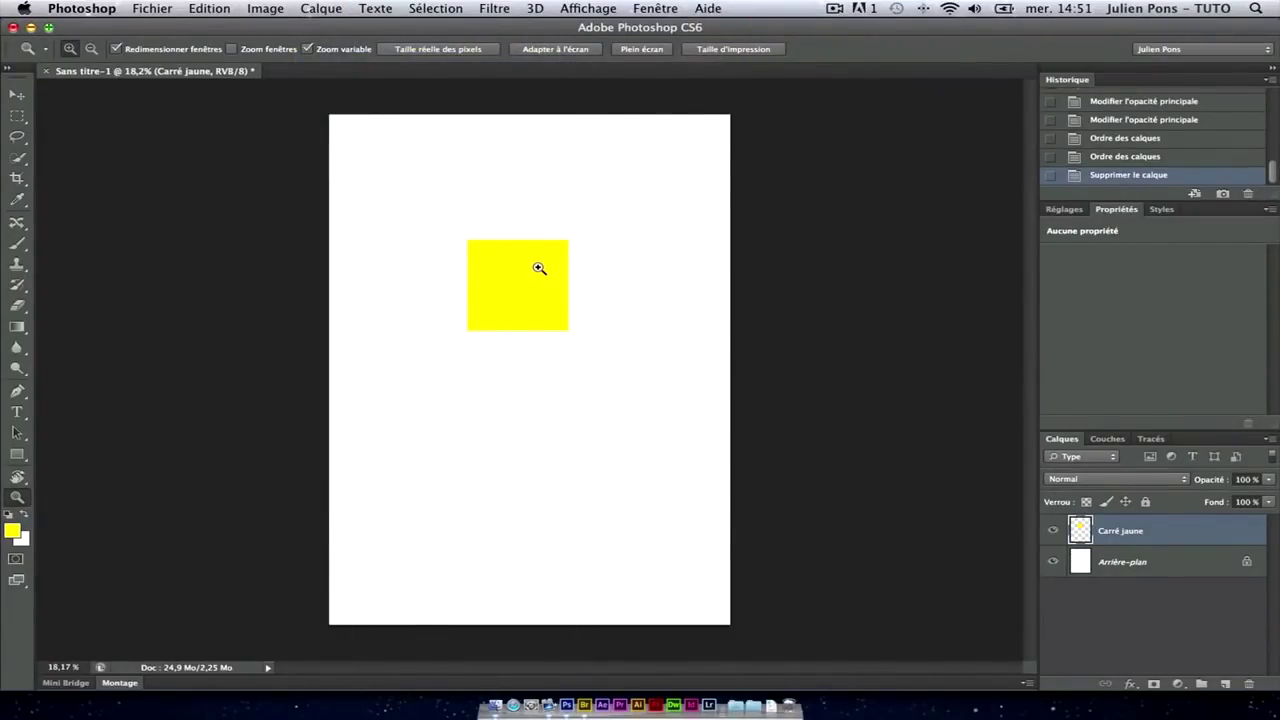
pyautogui.hotkey('ctrl', 'z')
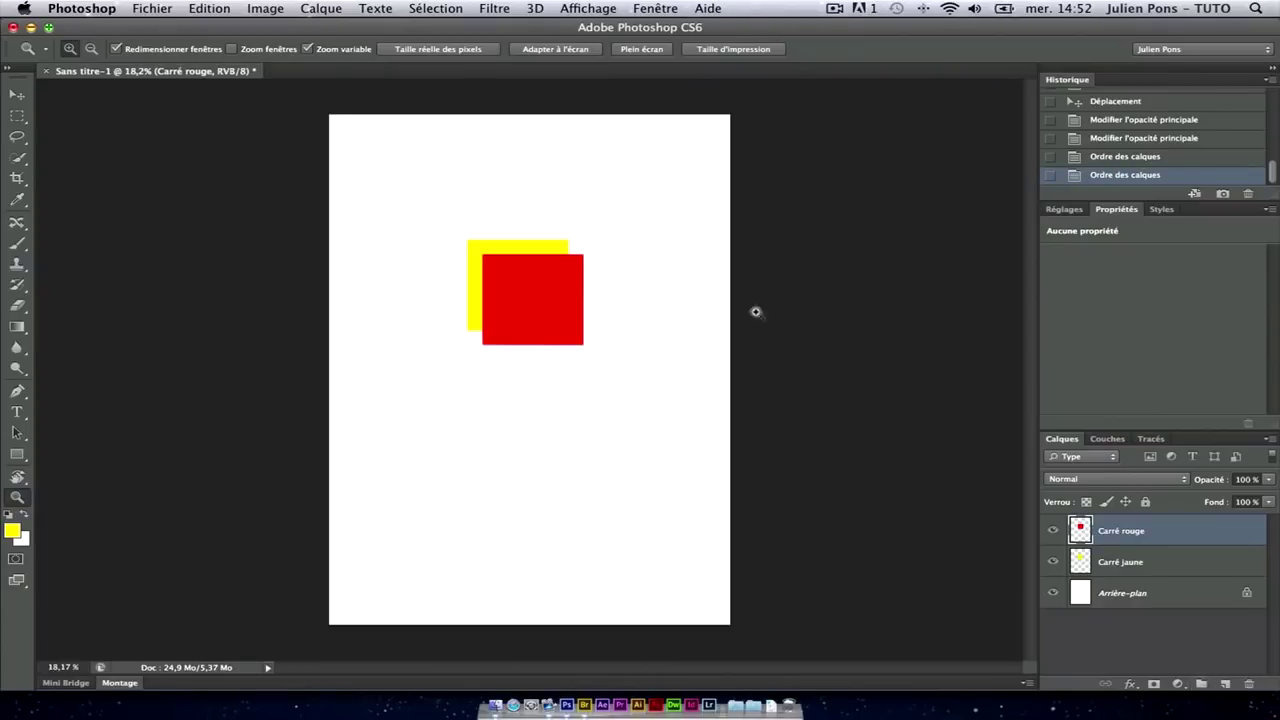
# - Select both square layers, nudge them slightly on the page, and group them
pyautogui.click(322, 8)
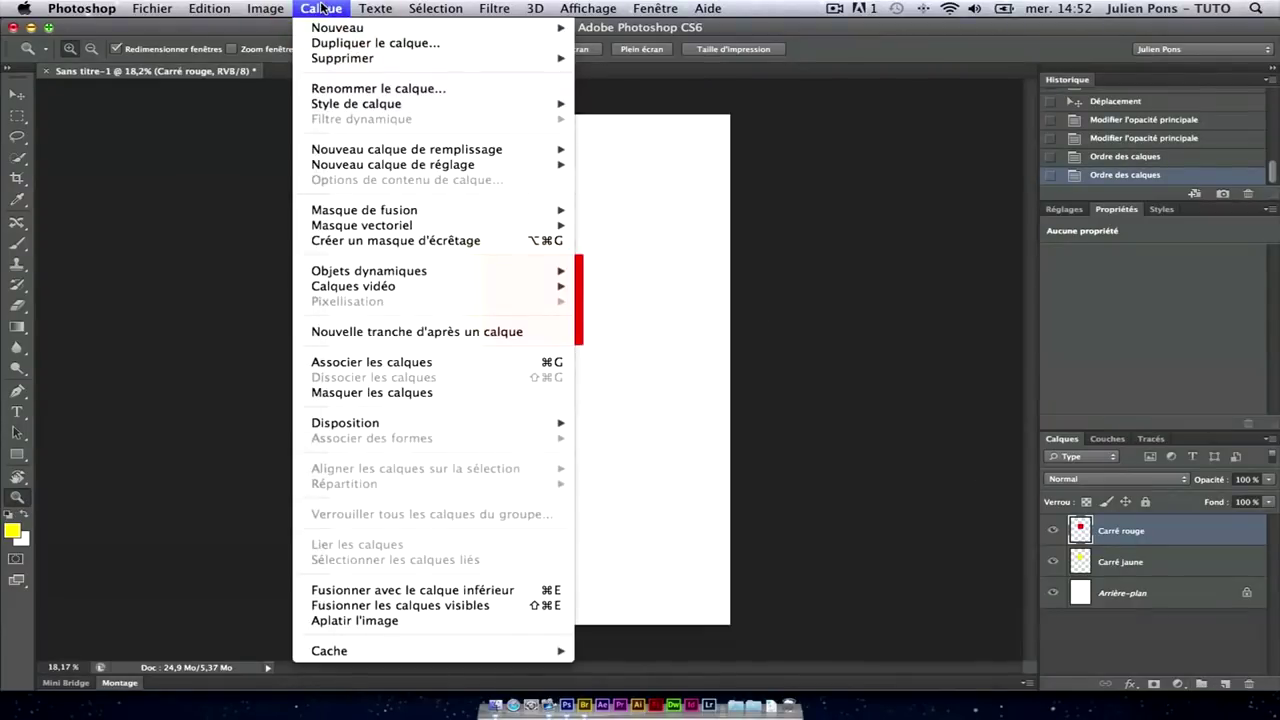
pyautogui.moveTo(337, 27)
pyautogui.click(1118, 530)
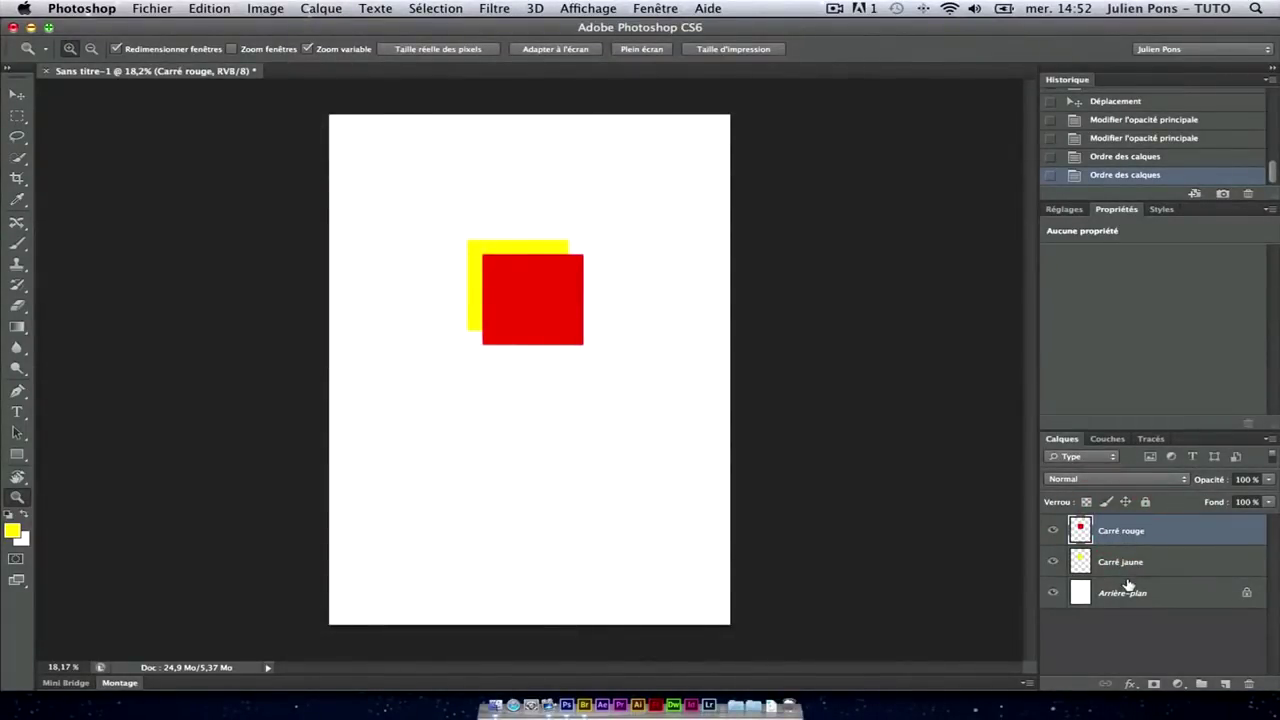
pyautogui.keyDown('shift'); pyautogui.click(1127, 566); pyautogui.keyUp('shift')
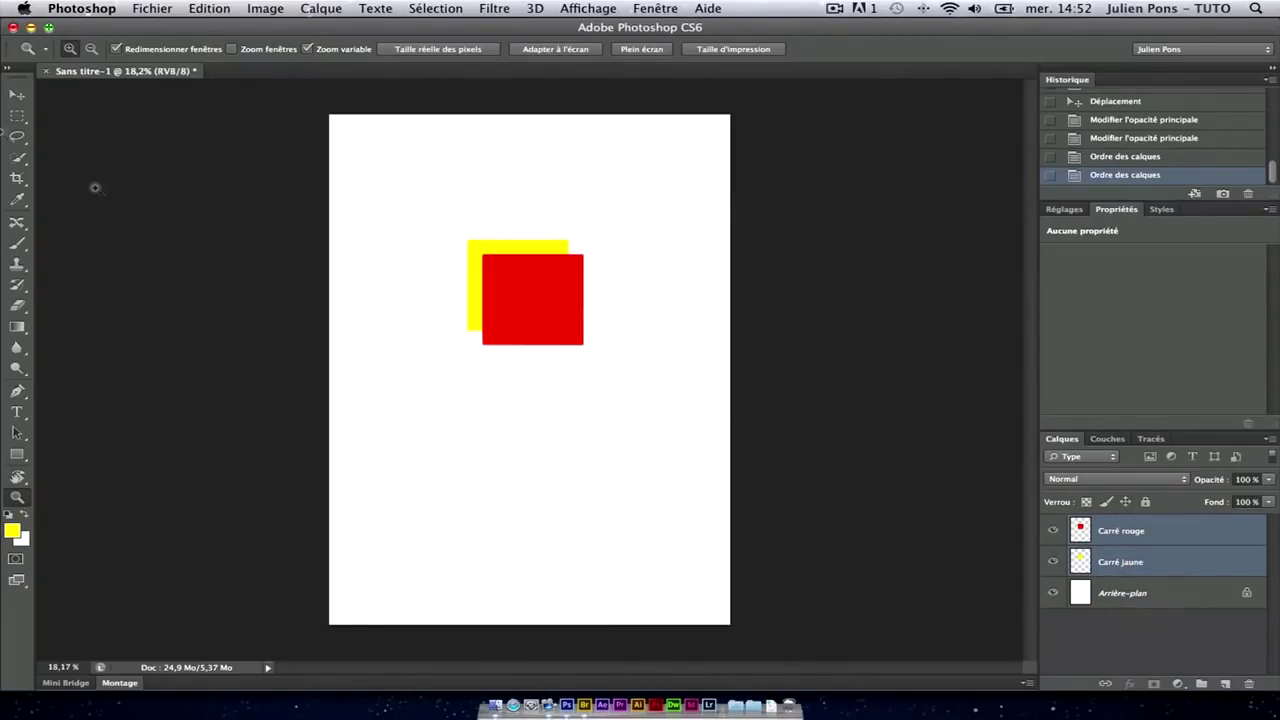
pyautogui.click(17, 94)
pyautogui.moveTo(555, 300)
pyautogui.mouseDown()
pyautogui.moveTo(460, 175)
pyautogui.moveTo(576, 304)
pyautogui.mouseUp()
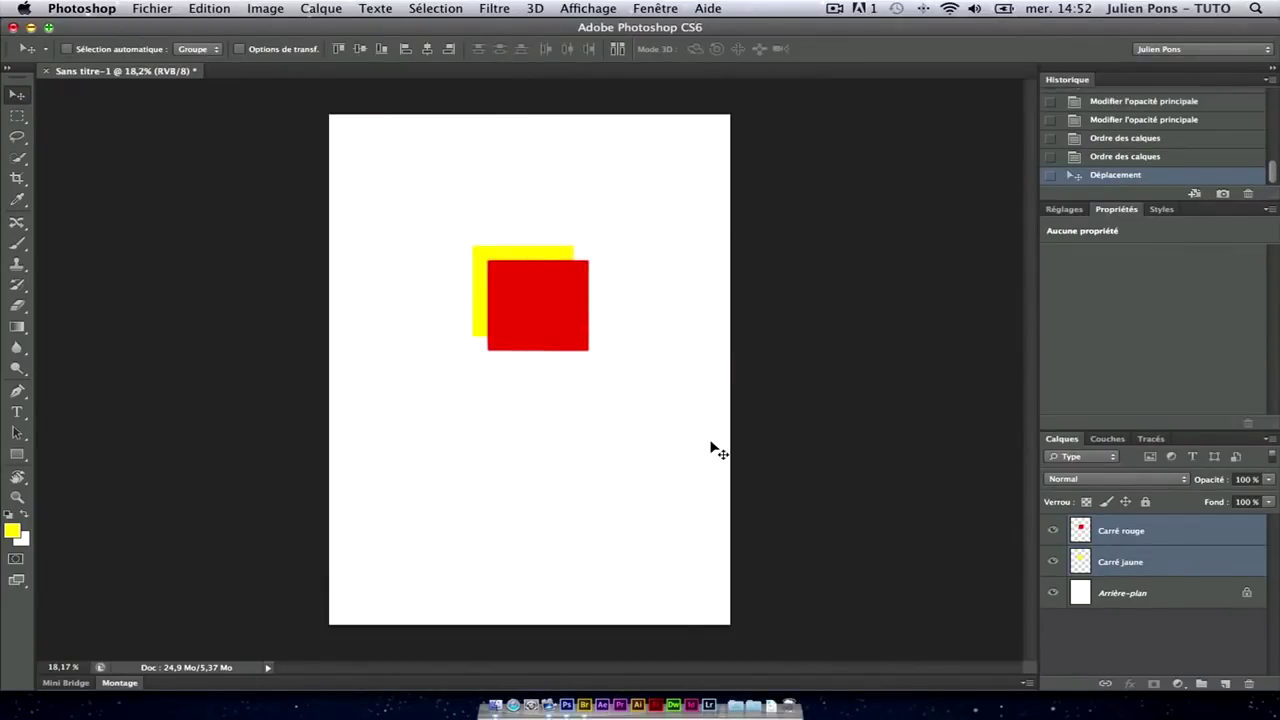
pyautogui.hotkey('ctrl', 'g')
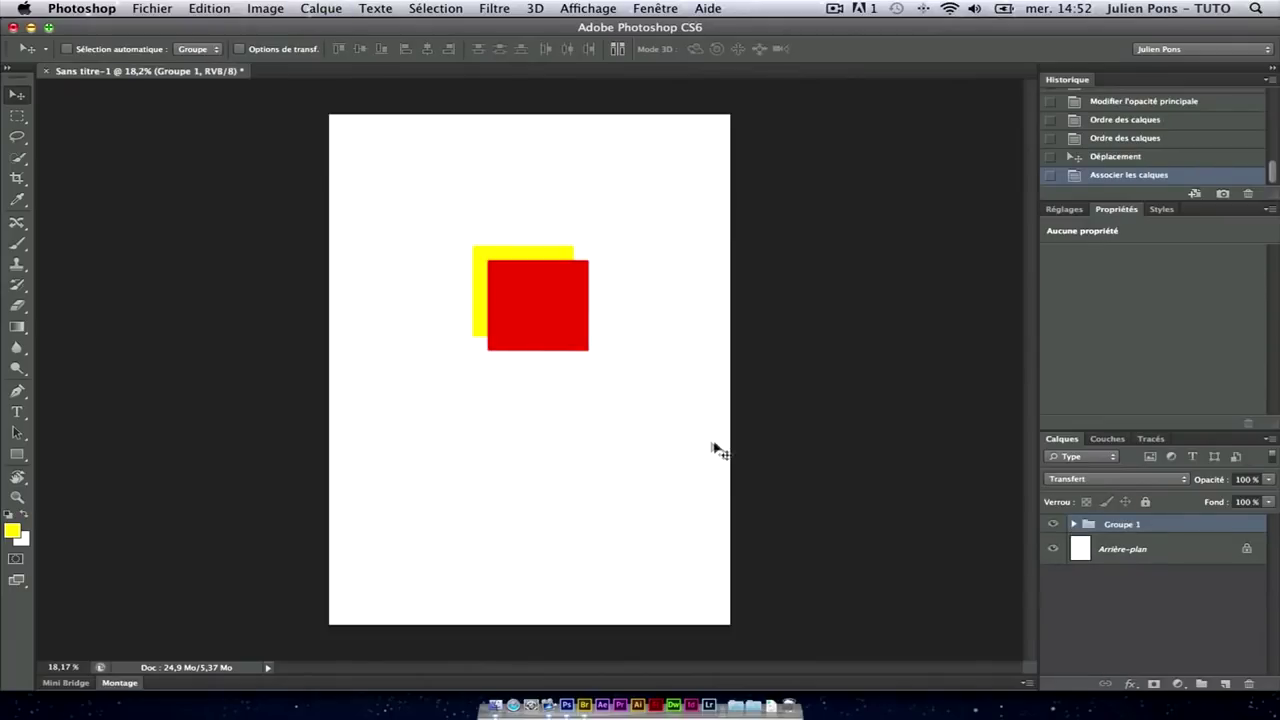
# - Rename the new group 'Carrés' and expand then collapse it to check its layers
pyautogui.doubleClick(1123, 524)
pyautogui.write('Carrés')
pyautogui.press('Return')
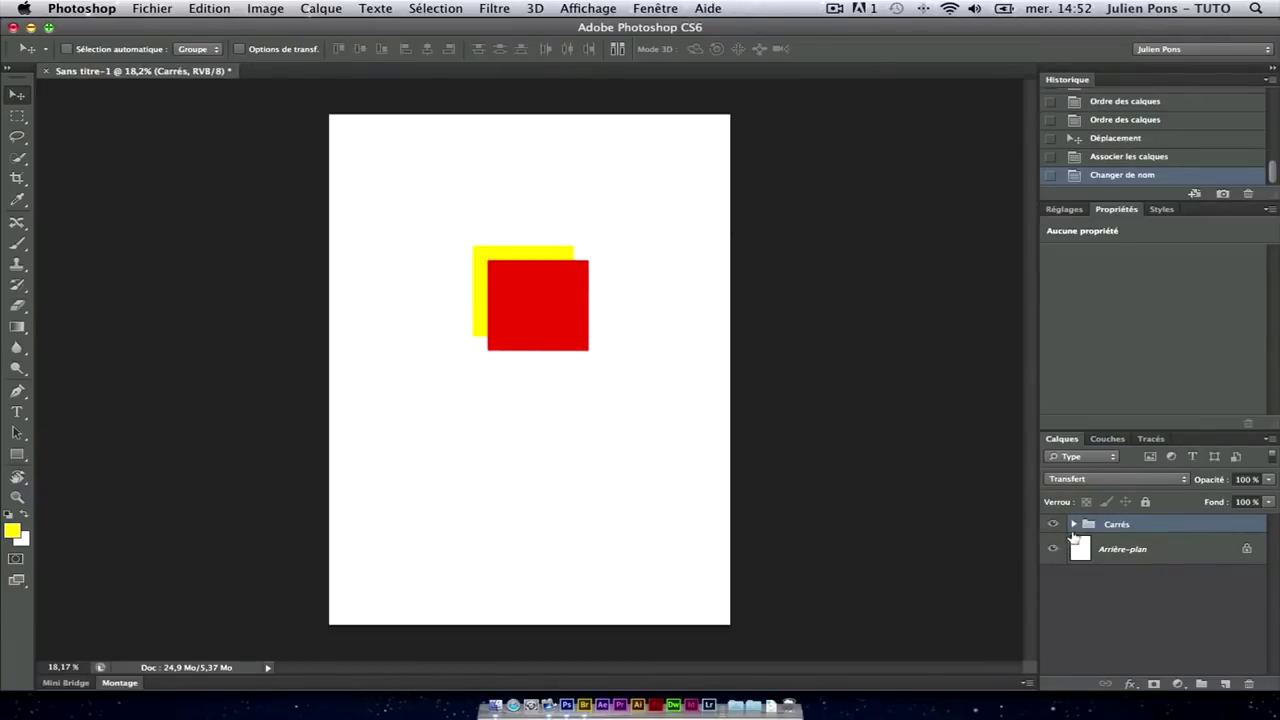
pyautogui.click(1074, 524)
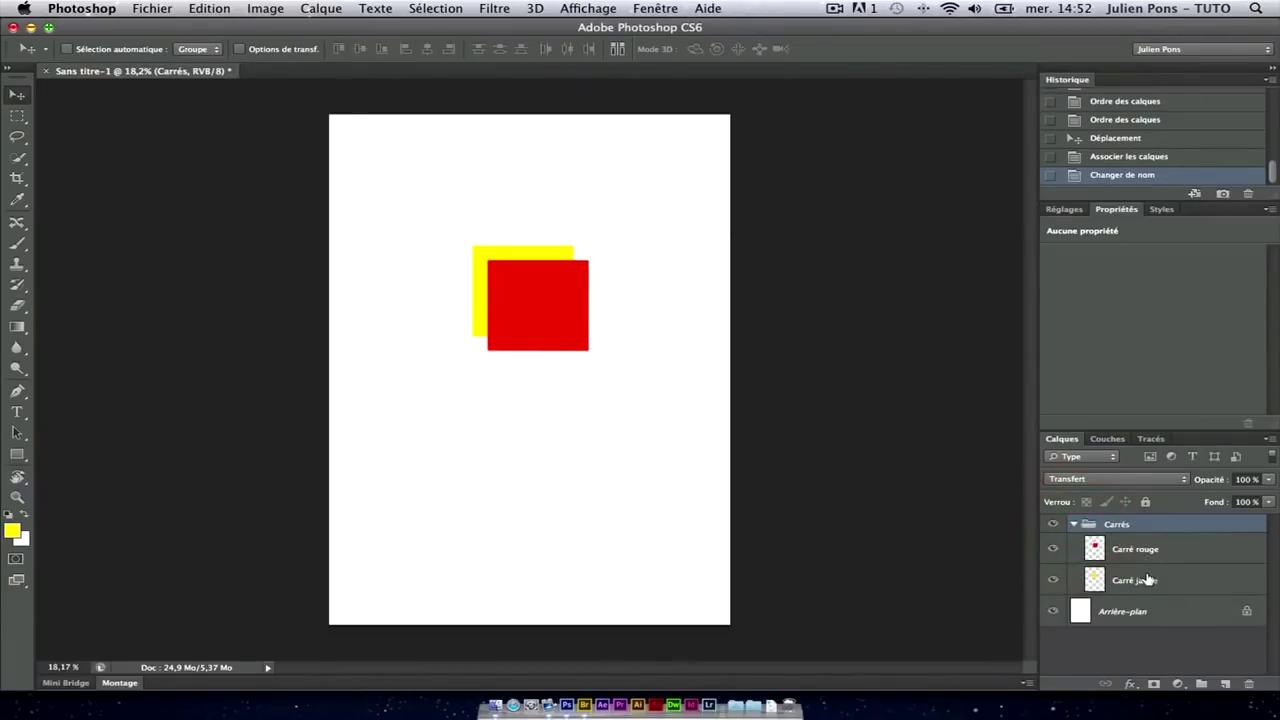
pyautogui.click(1074, 524)
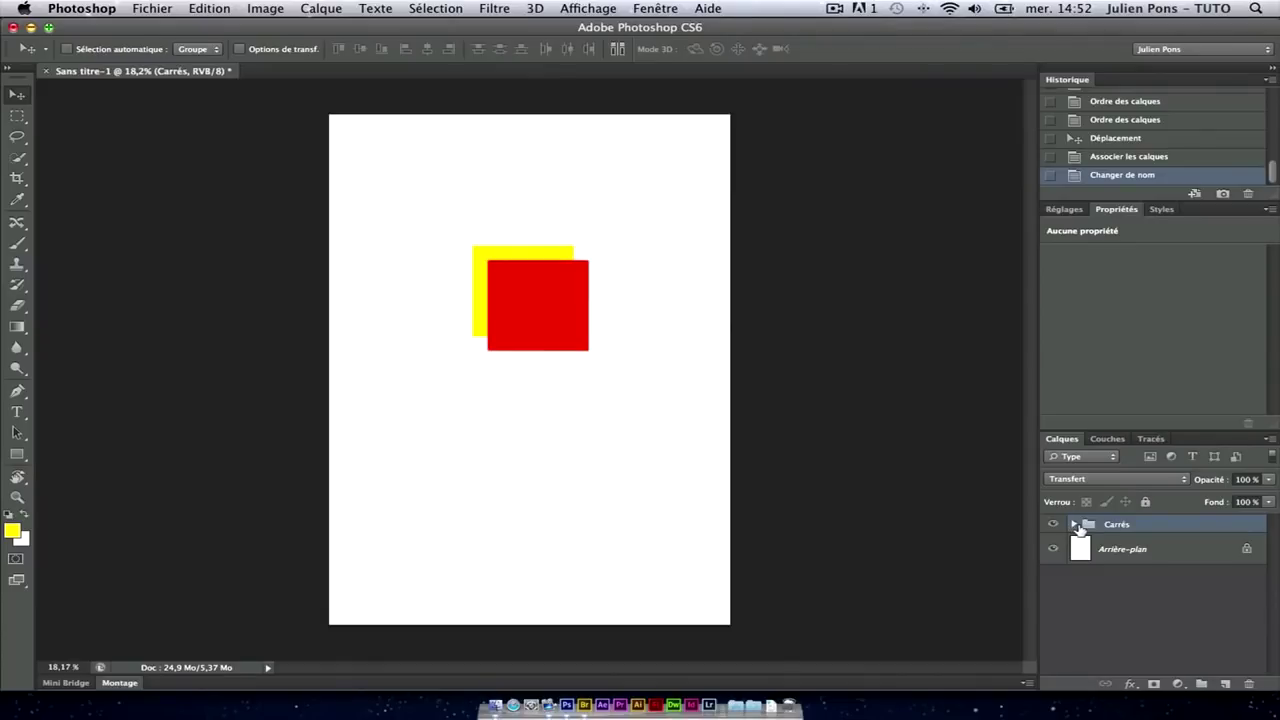
pyautogui.rightClick(1080, 528)
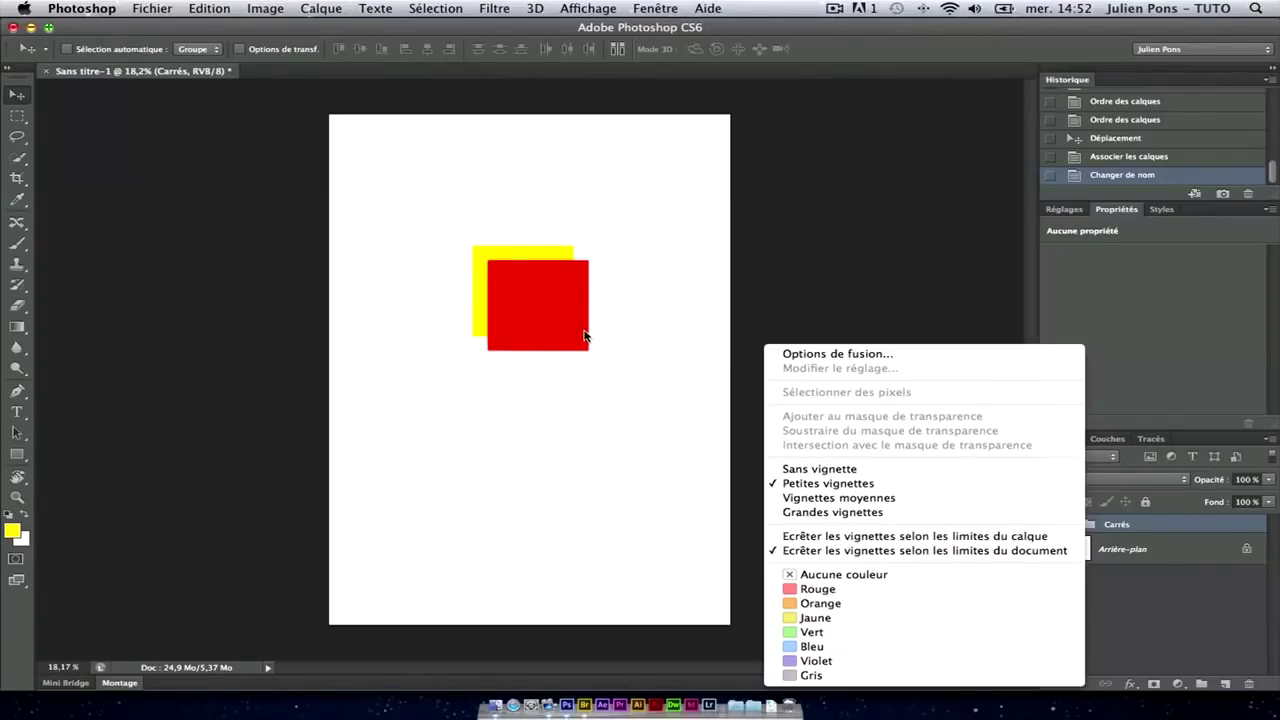
# - Label the Carrés group red and its Carré rouge and Carré jaune layers orange
pyautogui.click(1015, 590)
pyautogui.click(1150, 603)
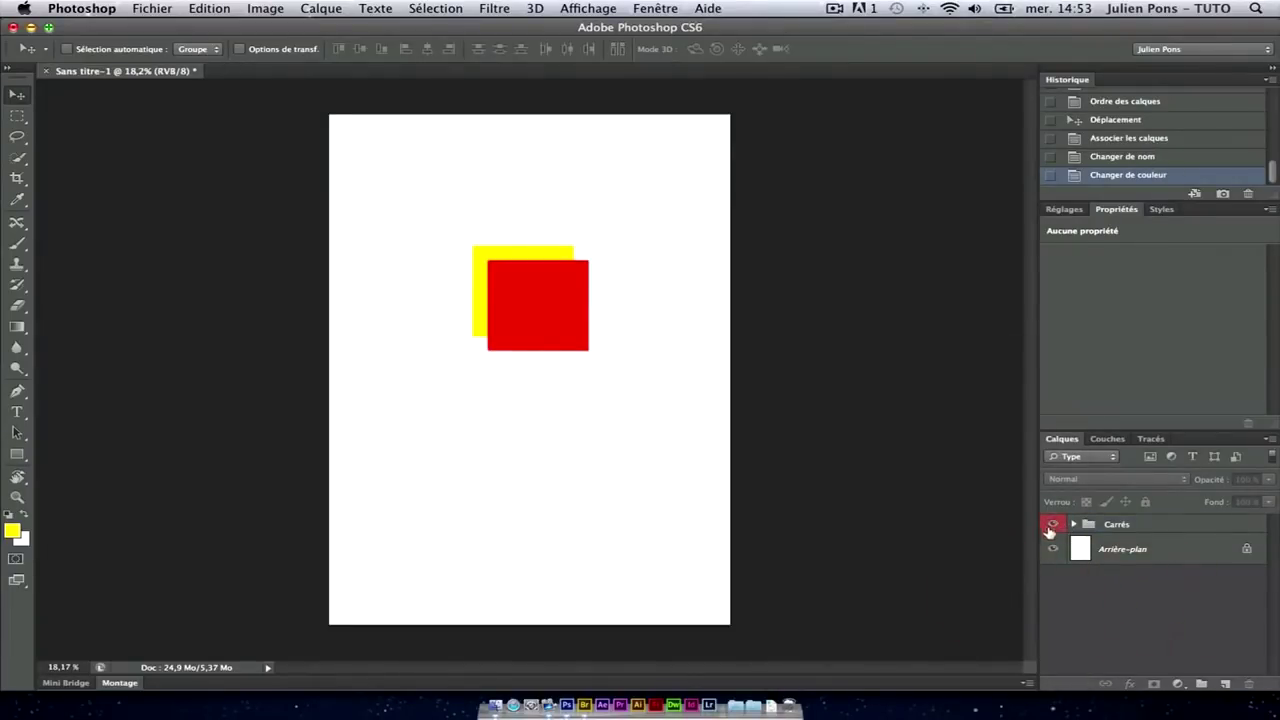
pyautogui.click(1075, 524)
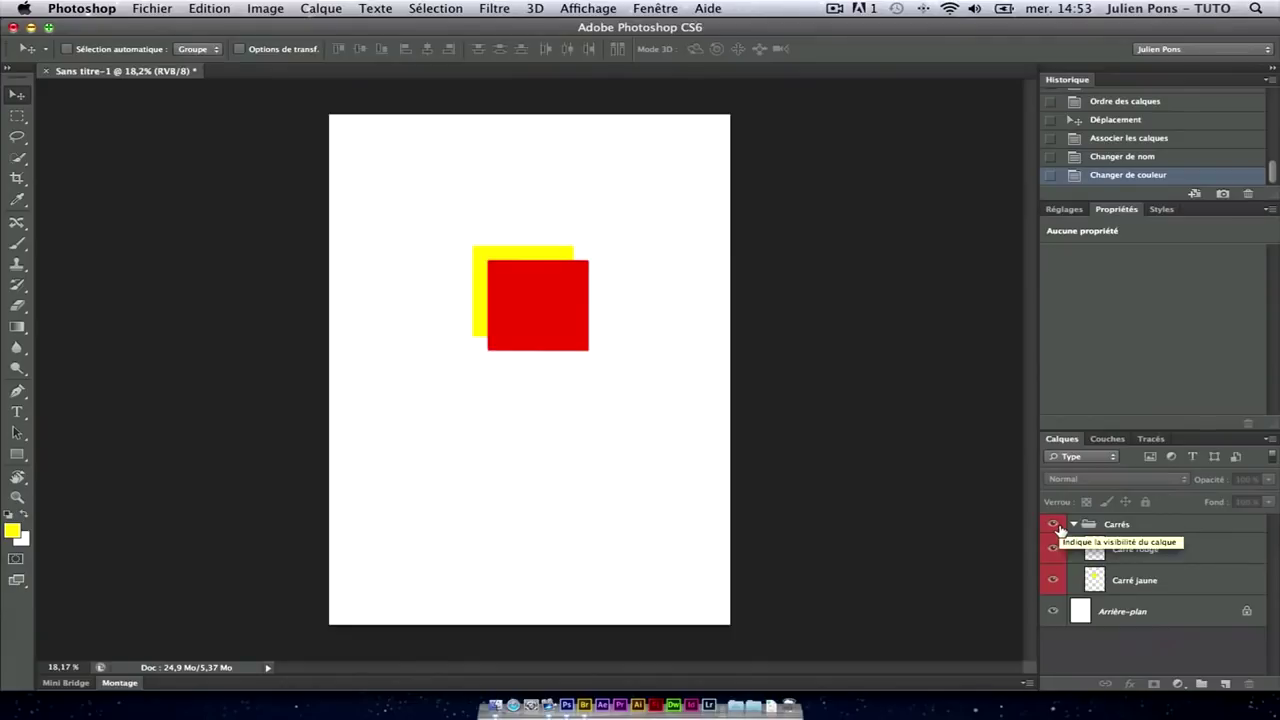
pyautogui.click(1132, 556)
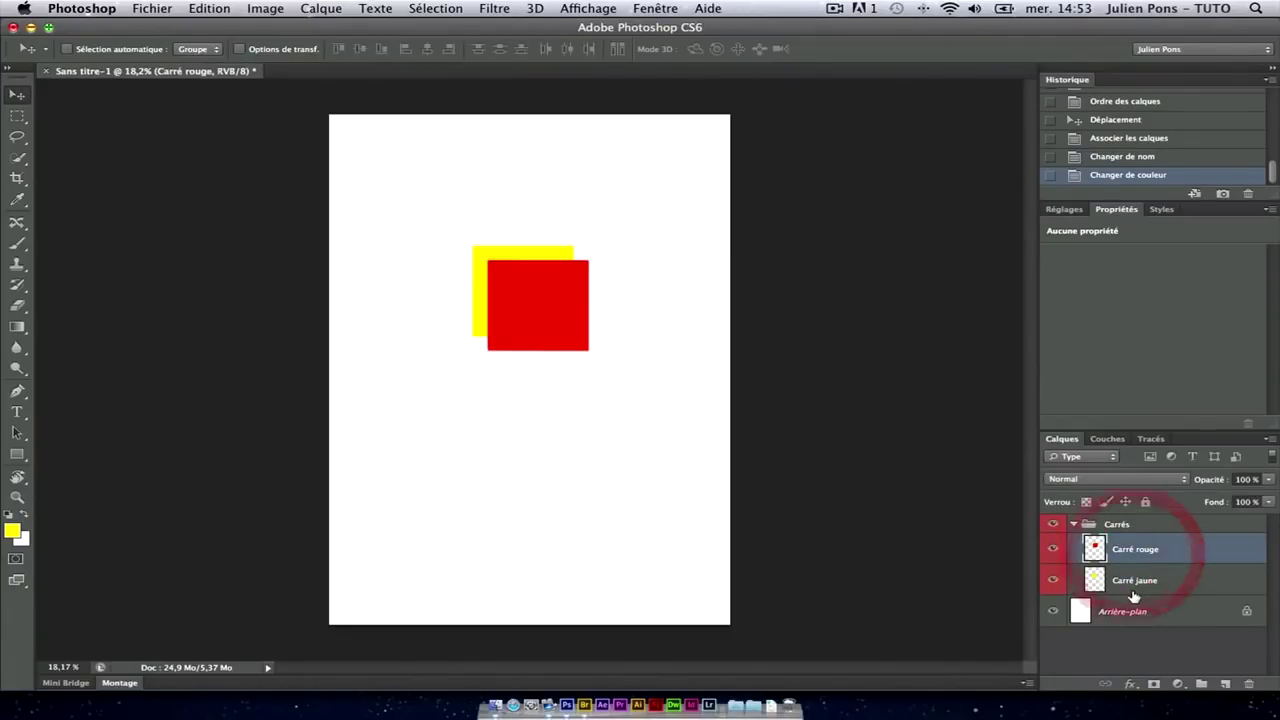
pyautogui.keyDown('shift'); pyautogui.click(1140, 580); pyautogui.keyUp('shift')
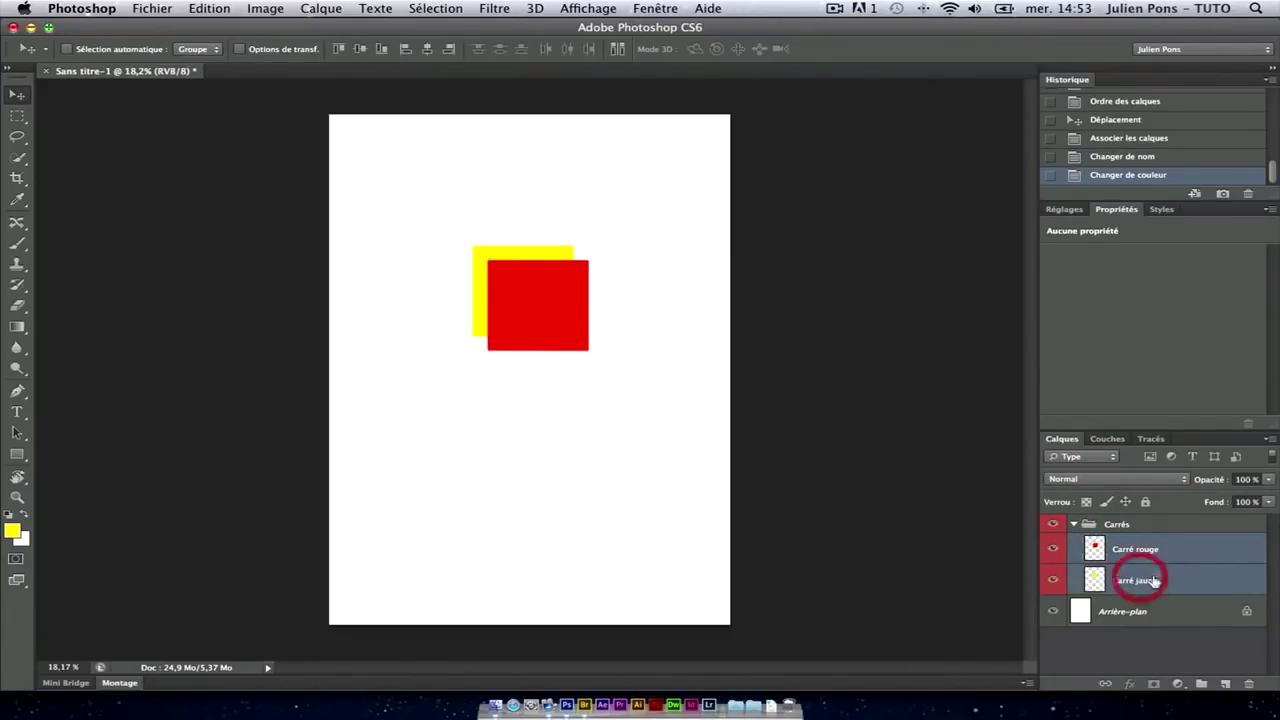
pyautogui.rightClick(1138, 548)
pyautogui.click(1123, 552)
pyautogui.click(1150, 634)
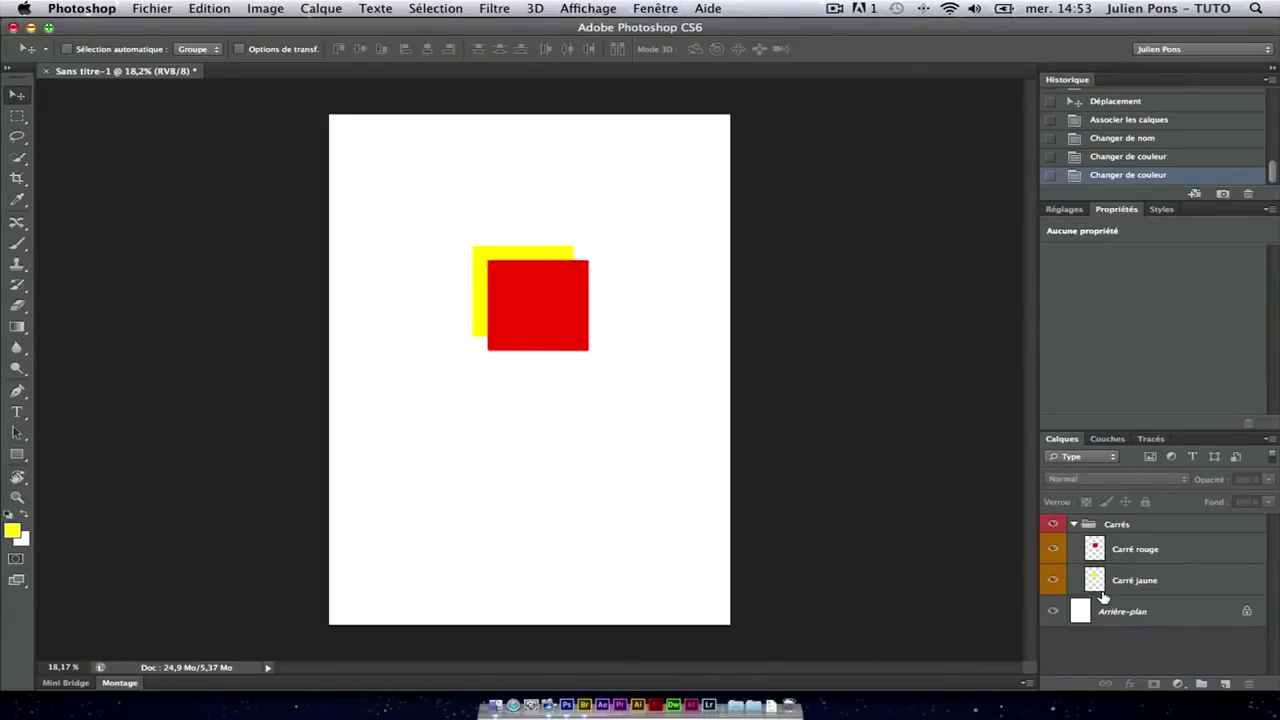
pyautogui.click(1074, 524)
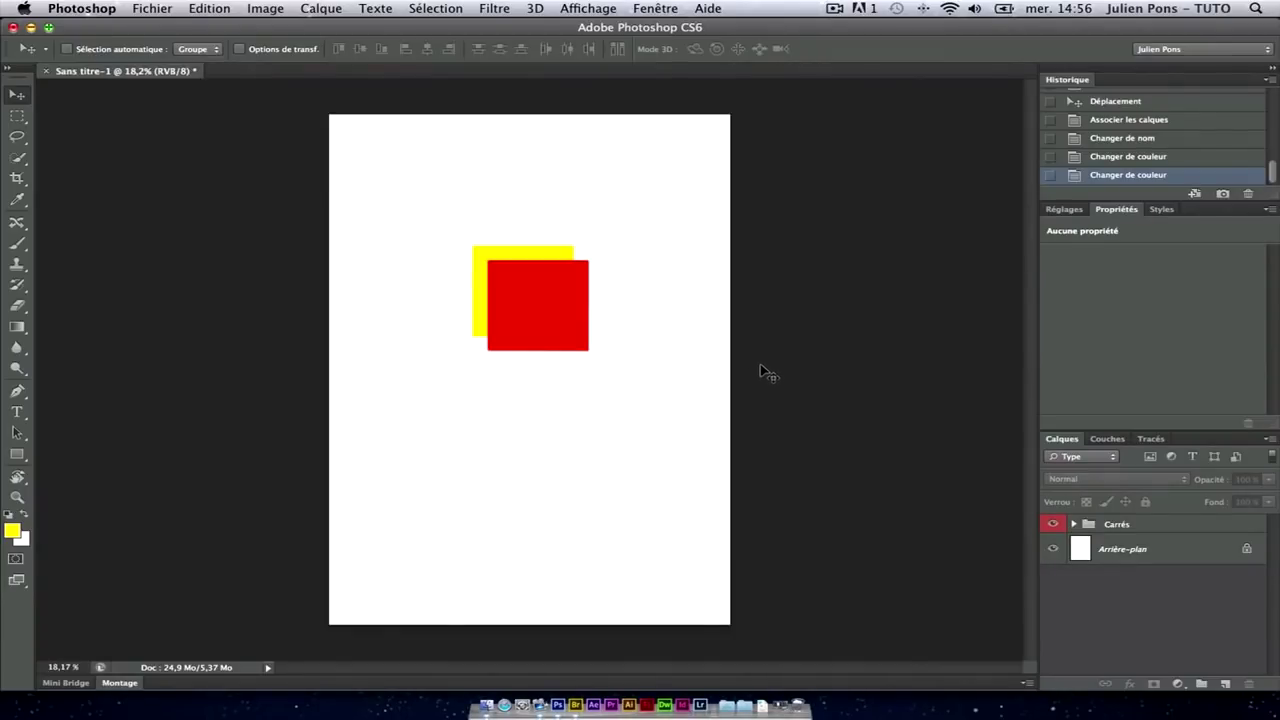
pyautogui.click(164, 10)
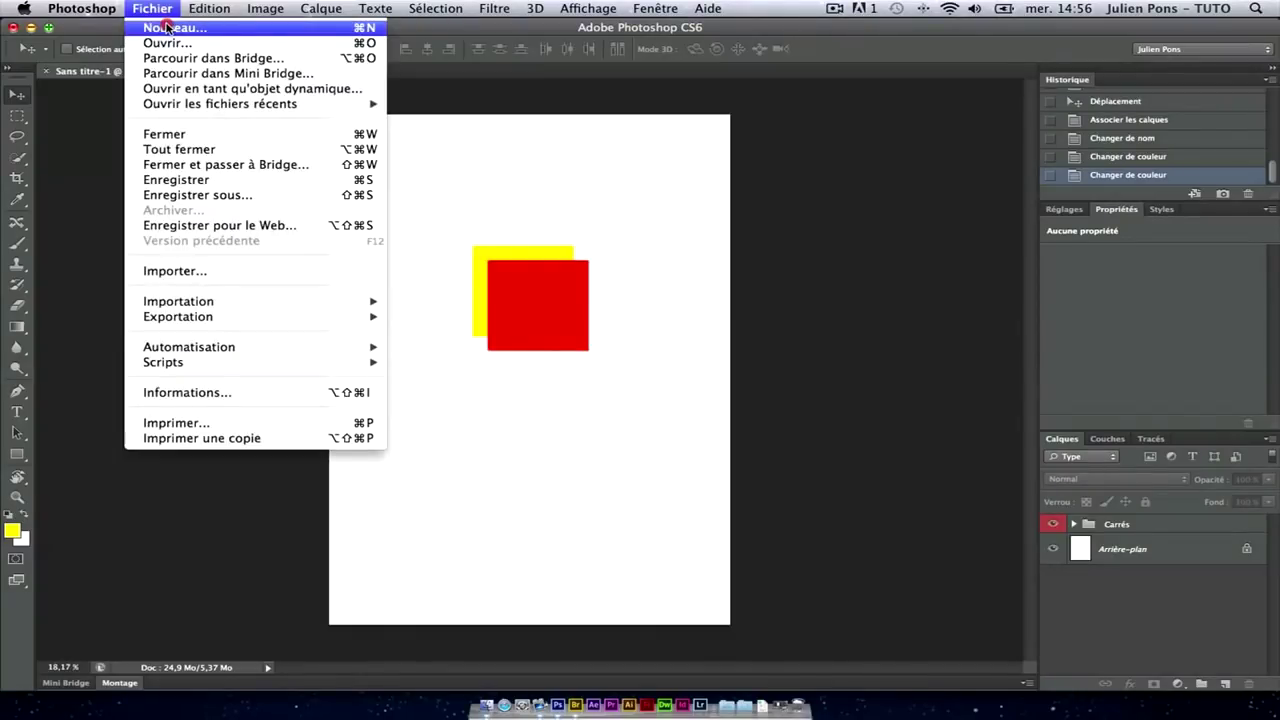
# - Create a new document from the Web preset at 1024 x 768 pixels
pyautogui.click(166, 27)
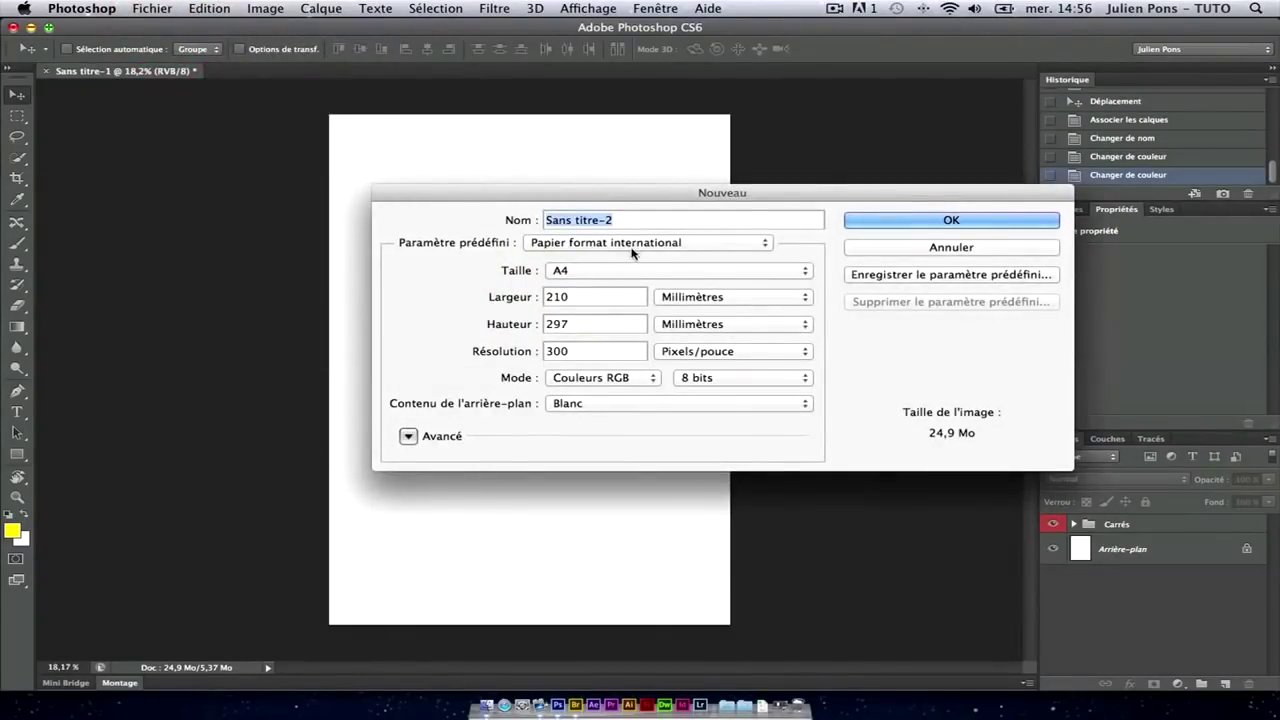
pyautogui.click(632, 250)
pyautogui.click(622, 284)
pyautogui.click(587, 272)
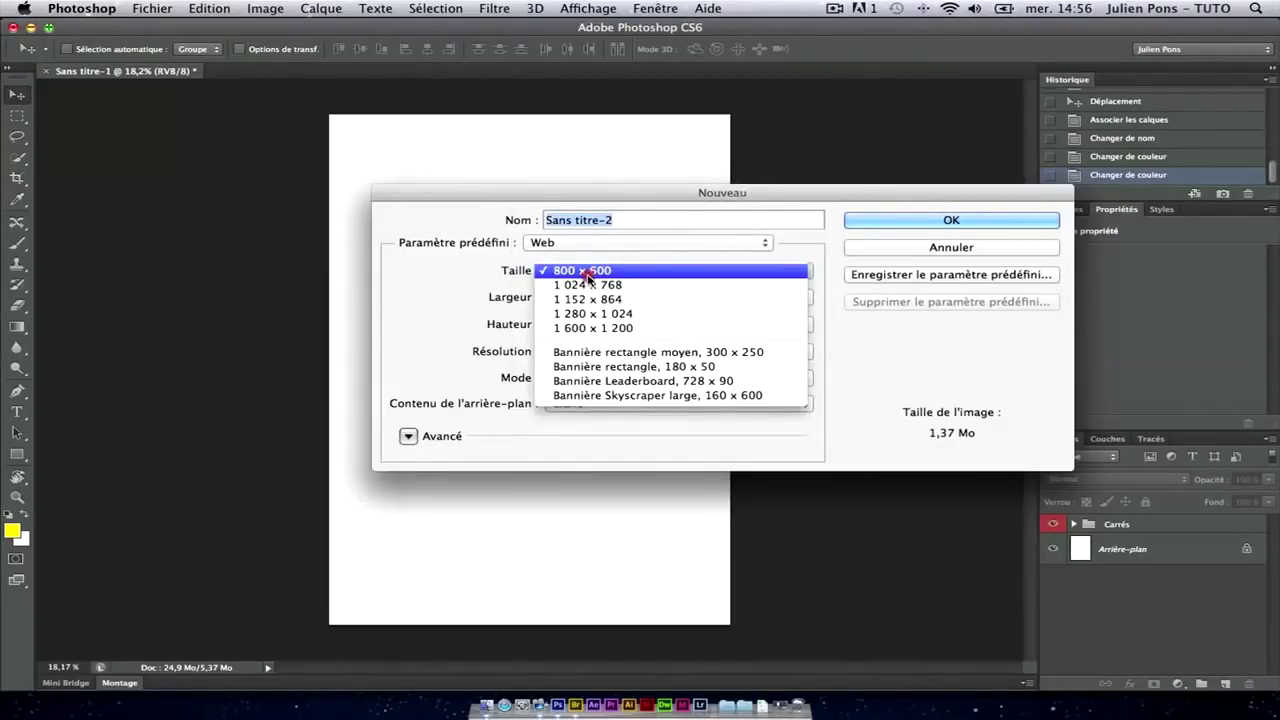
pyautogui.click(590, 285)
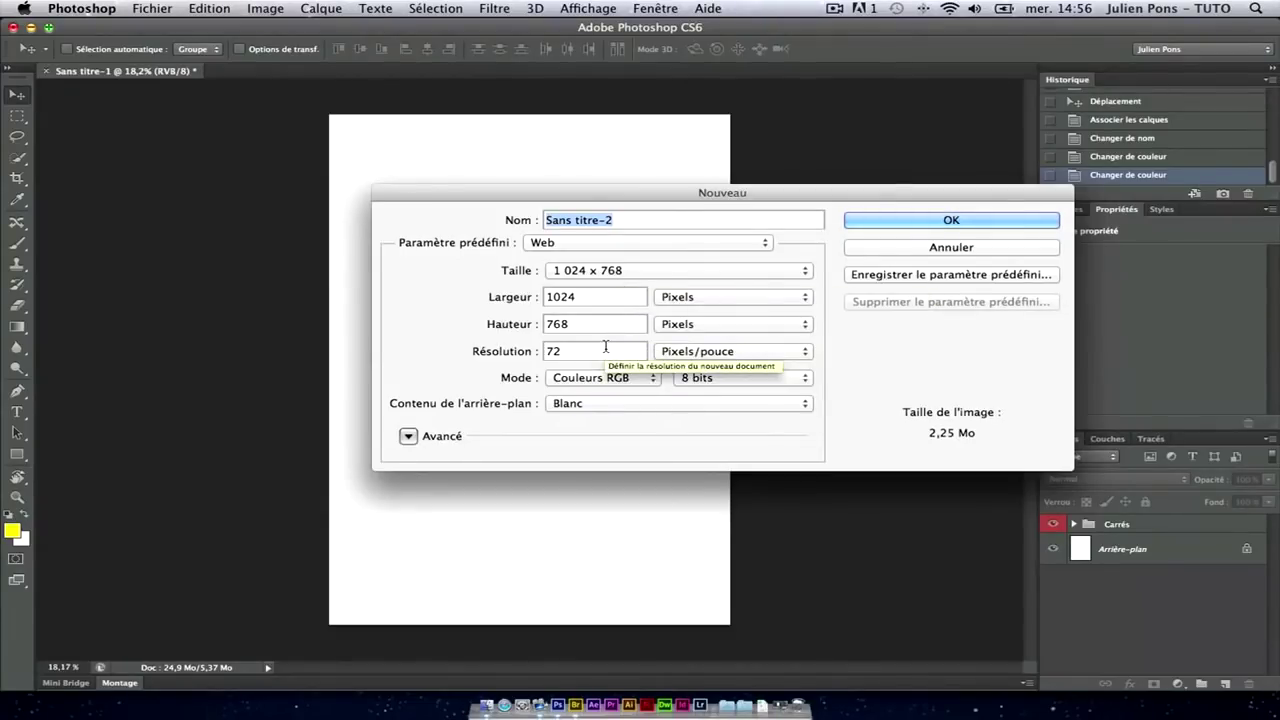
pyautogui.click(951, 221)
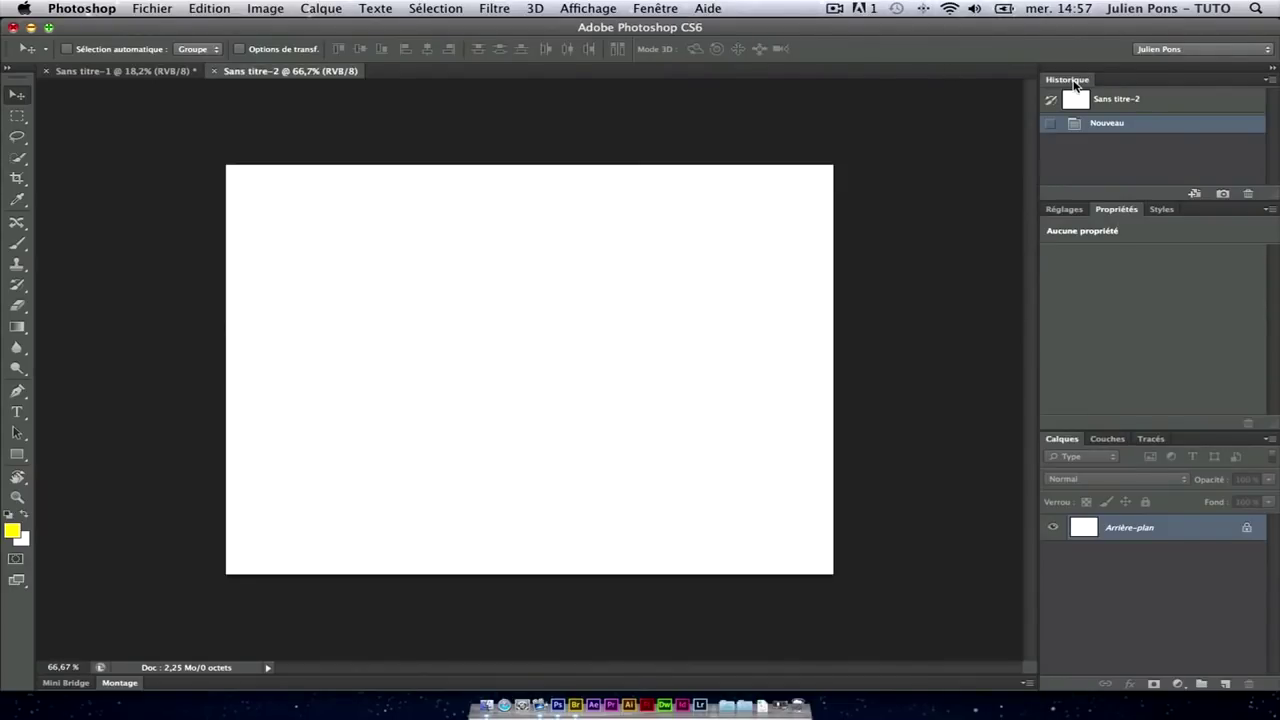
pyautogui.click(655, 8)
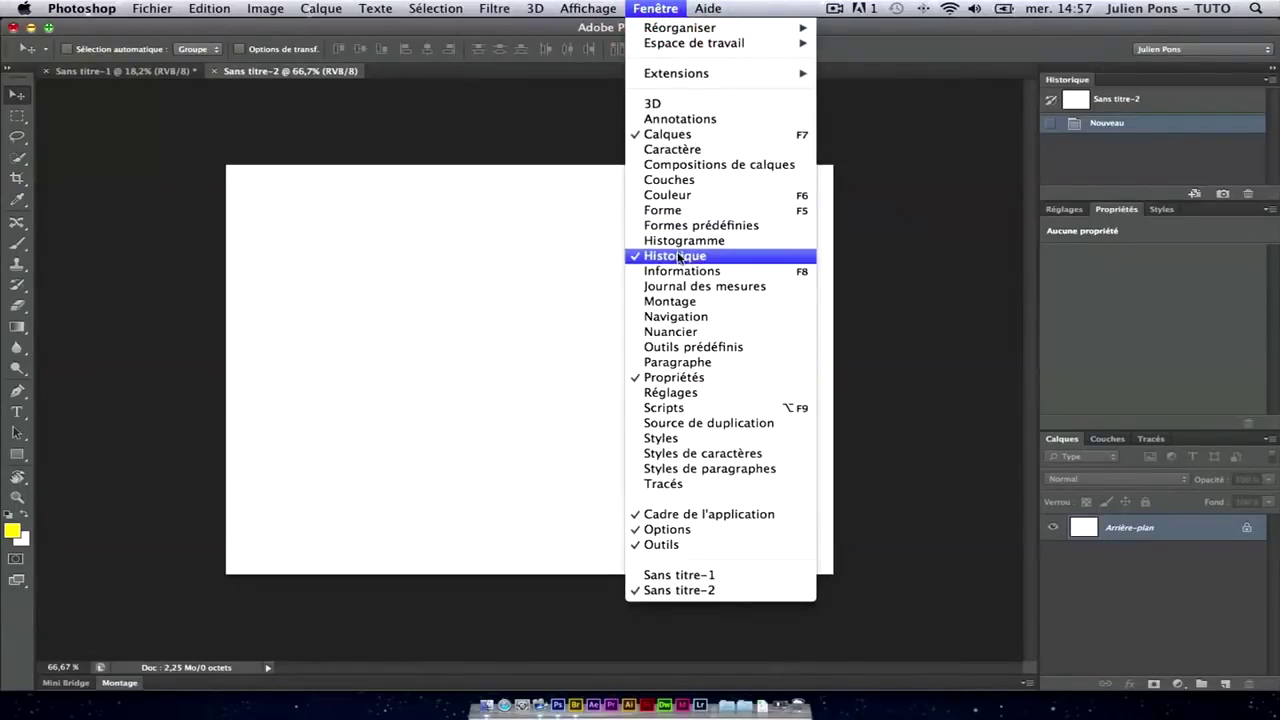
# - Add a new empty layer and set the brush to about 100 px with 0% hardness
pyautogui.click(1174, 153)
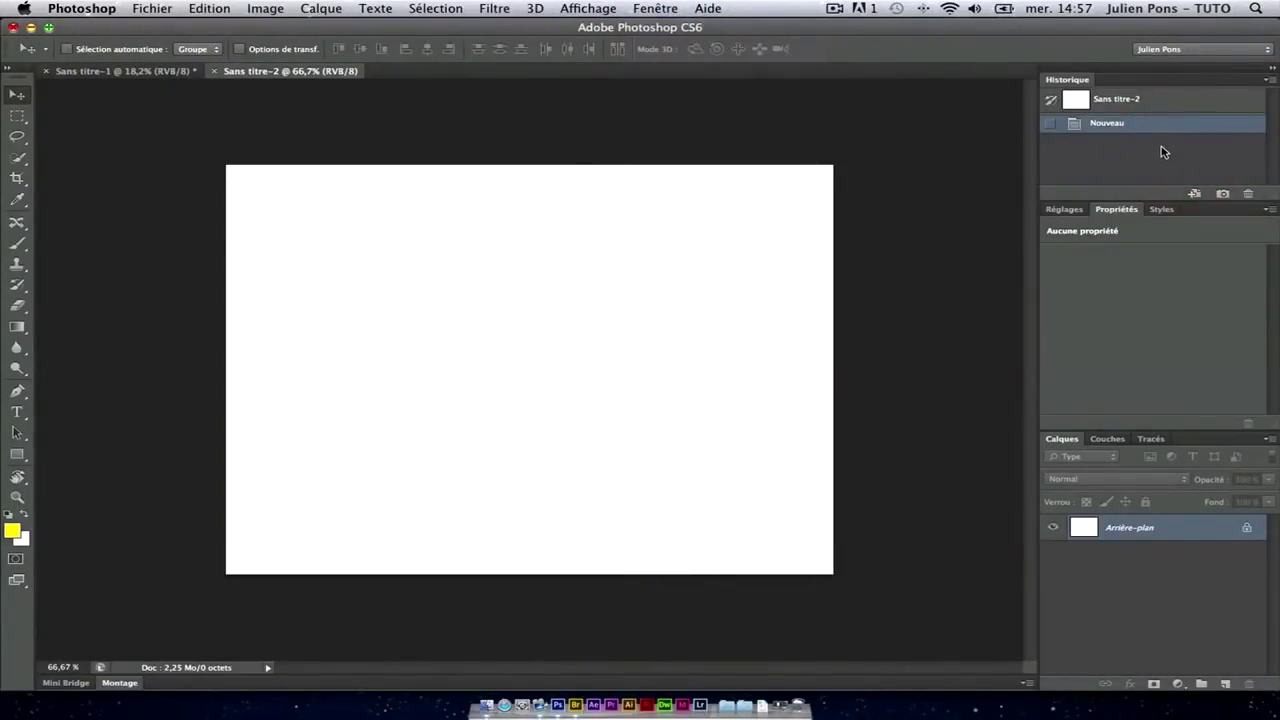
pyautogui.click(1225, 684)
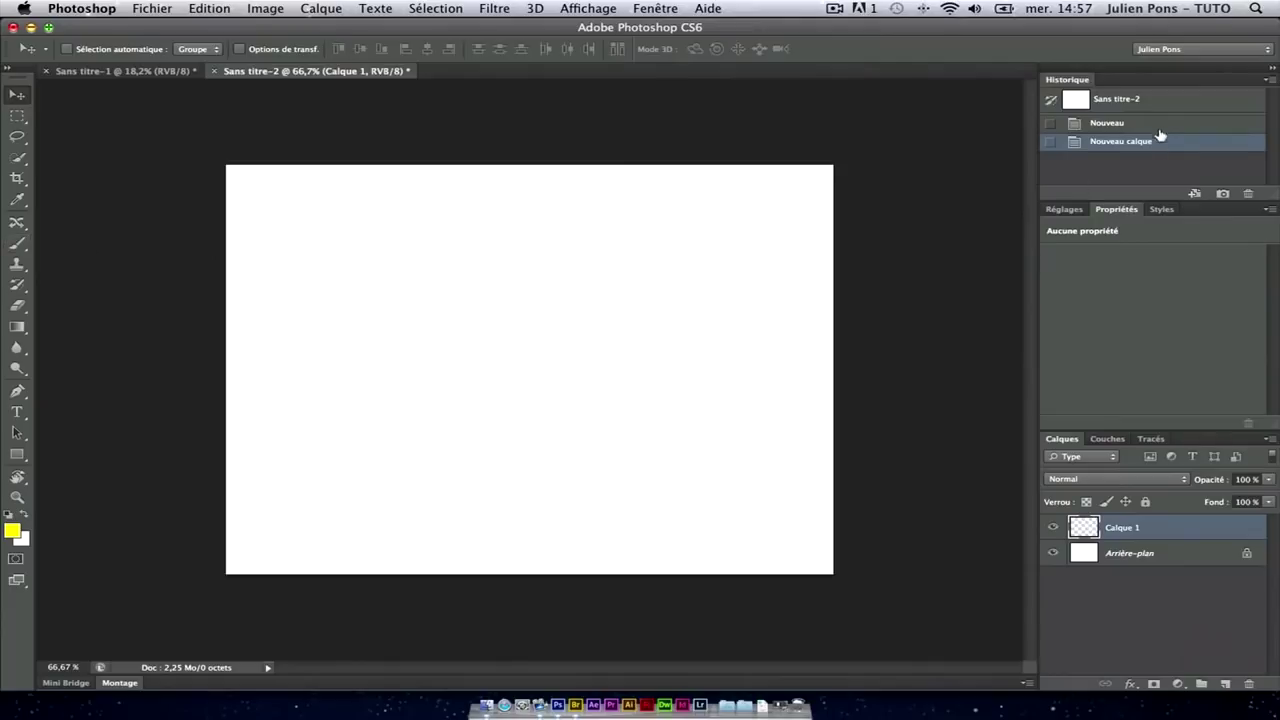
pyautogui.click(17, 243)
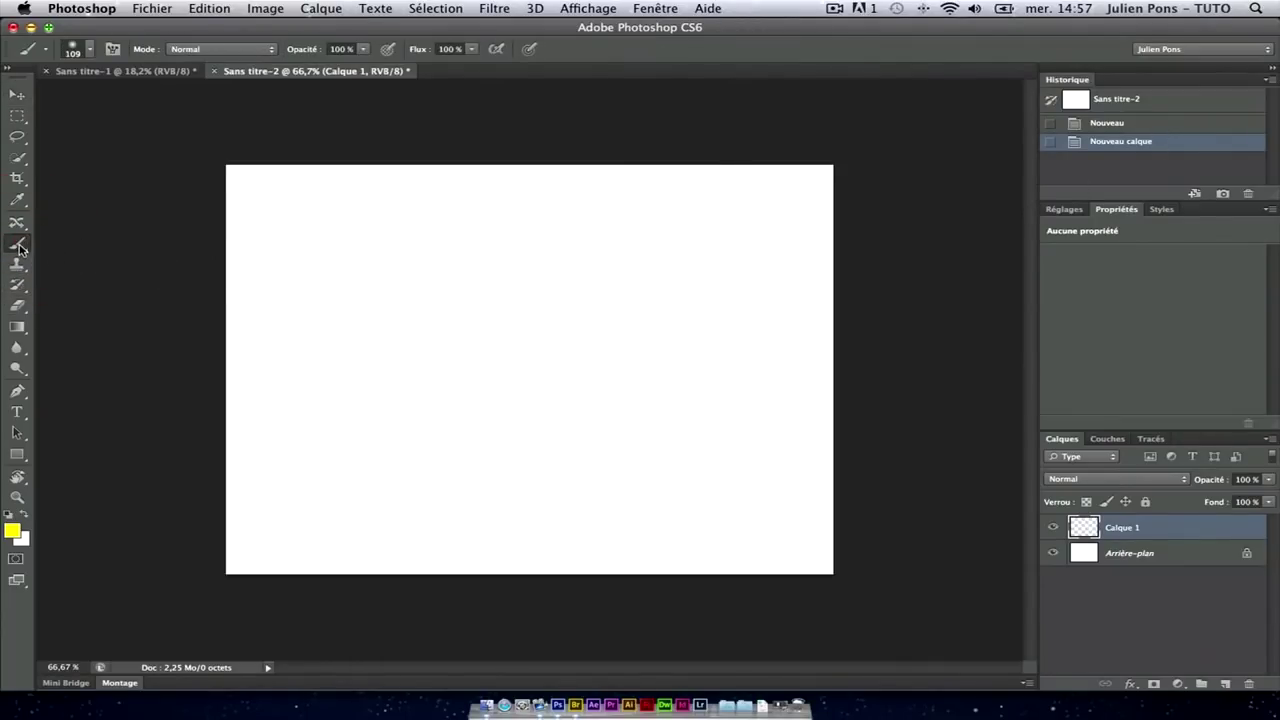
pyautogui.click(89, 49)
pyautogui.moveTo(121, 99); pyautogui.dragTo(112, 99)
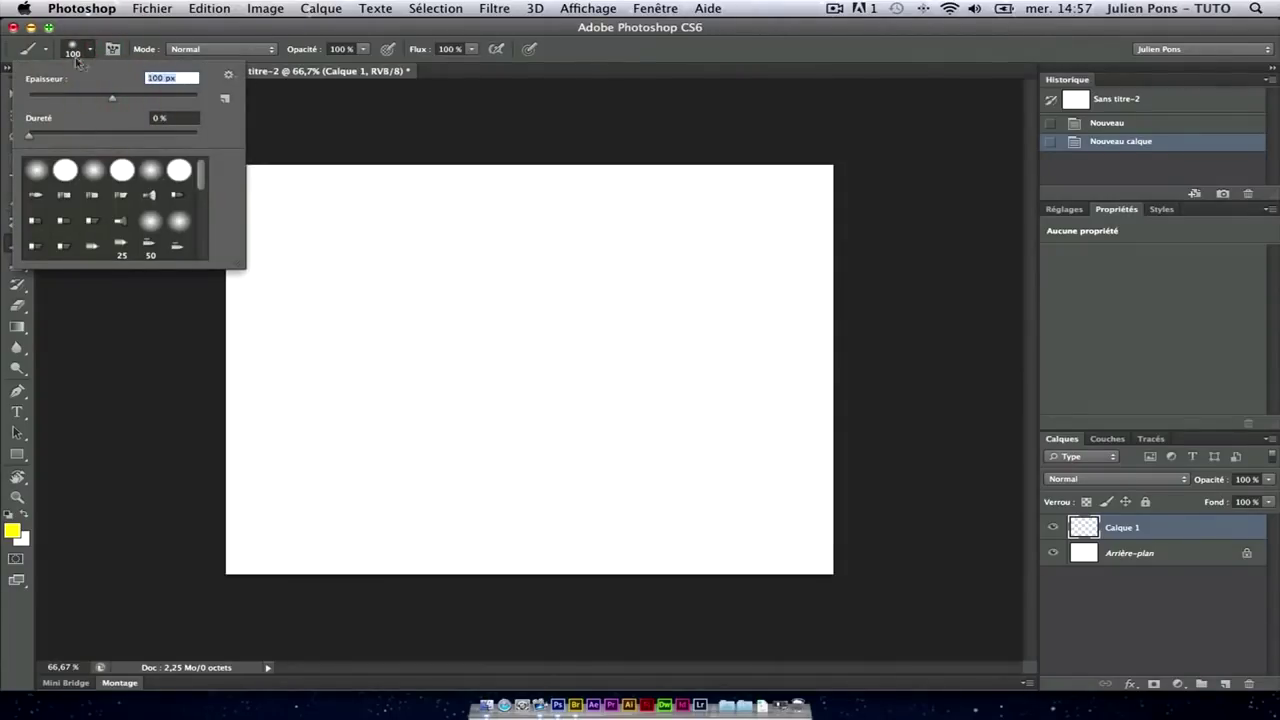
pyautogui.click(596, 58)
# - Paint a thick soft yellow stroke across the top of the canvas
pyautogui.rightClick(471, 231)
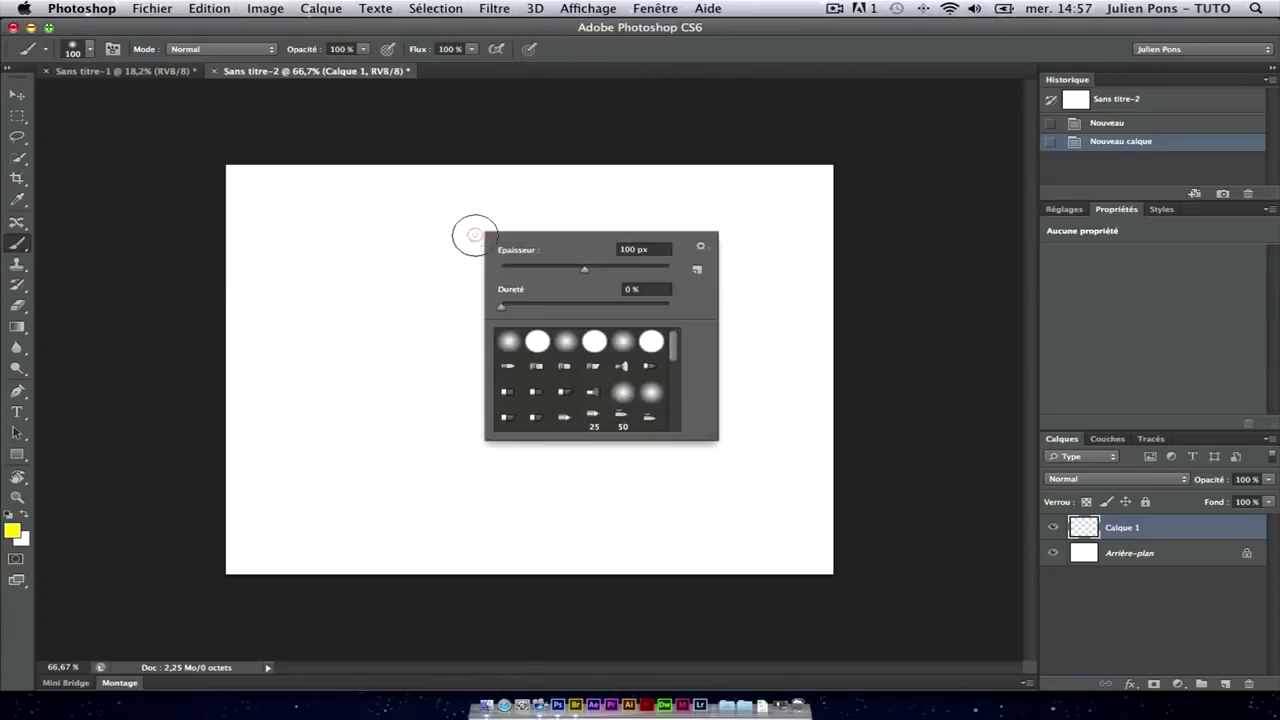
pyautogui.click(586, 40)
pyautogui.moveTo(268, 236); pyautogui.dragTo(758, 233)
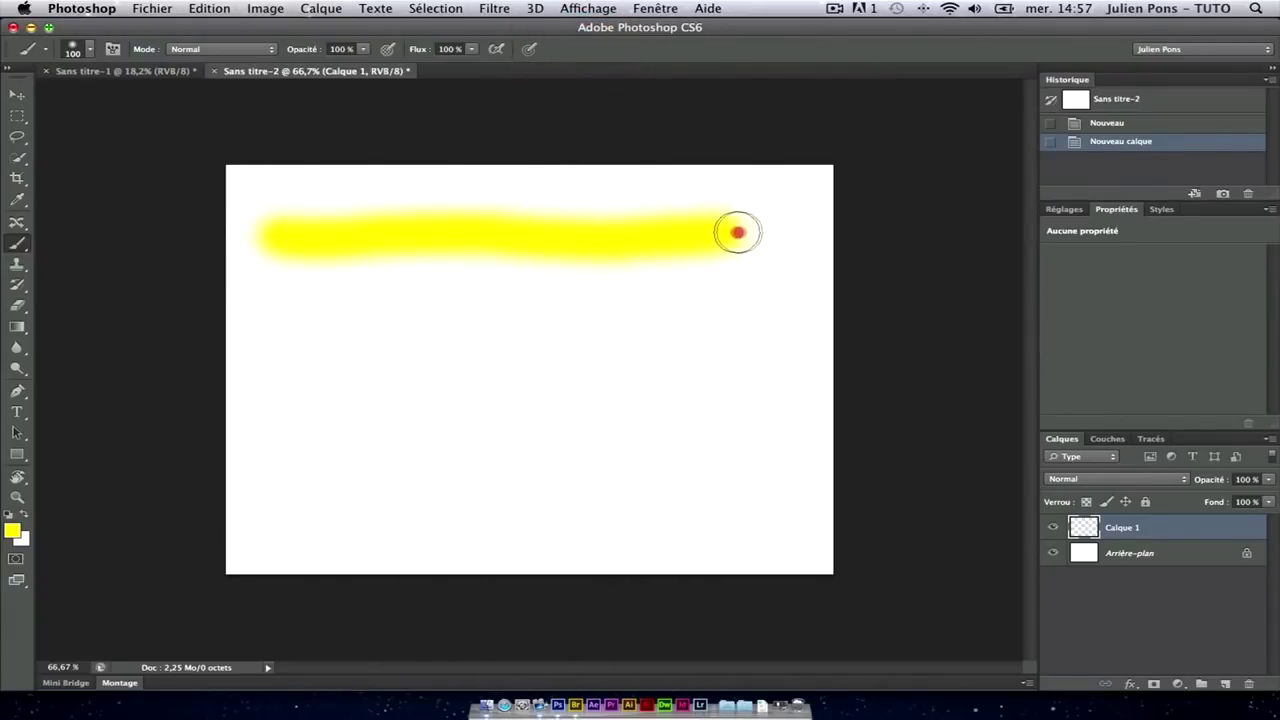
pyautogui.moveTo(758, 233)
pyautogui.mouseDown()
pyautogui.moveTo(294, 231)
pyautogui.moveTo(746, 233)
pyautogui.mouseUp()
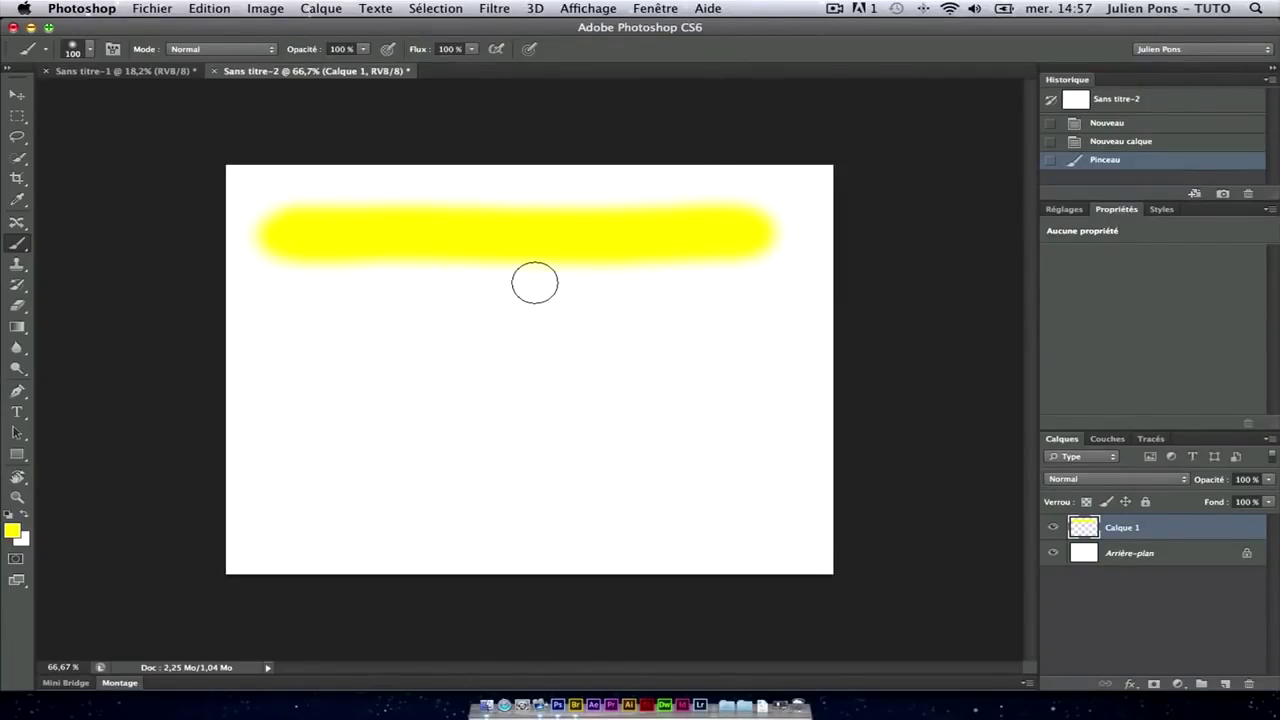
# - Set the foreground colour to red and paint a stroke below the yellow one
pyautogui.click(12, 530)
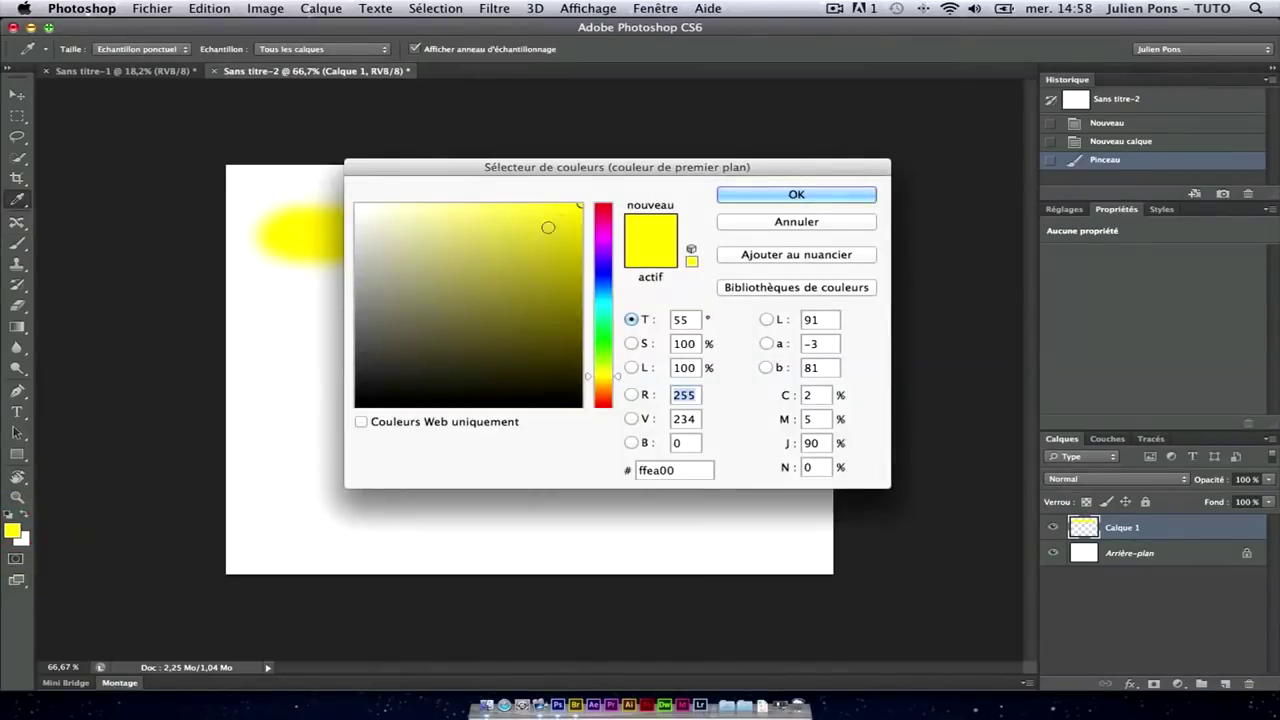
pyautogui.click(603, 206)
pyautogui.click(754, 196)
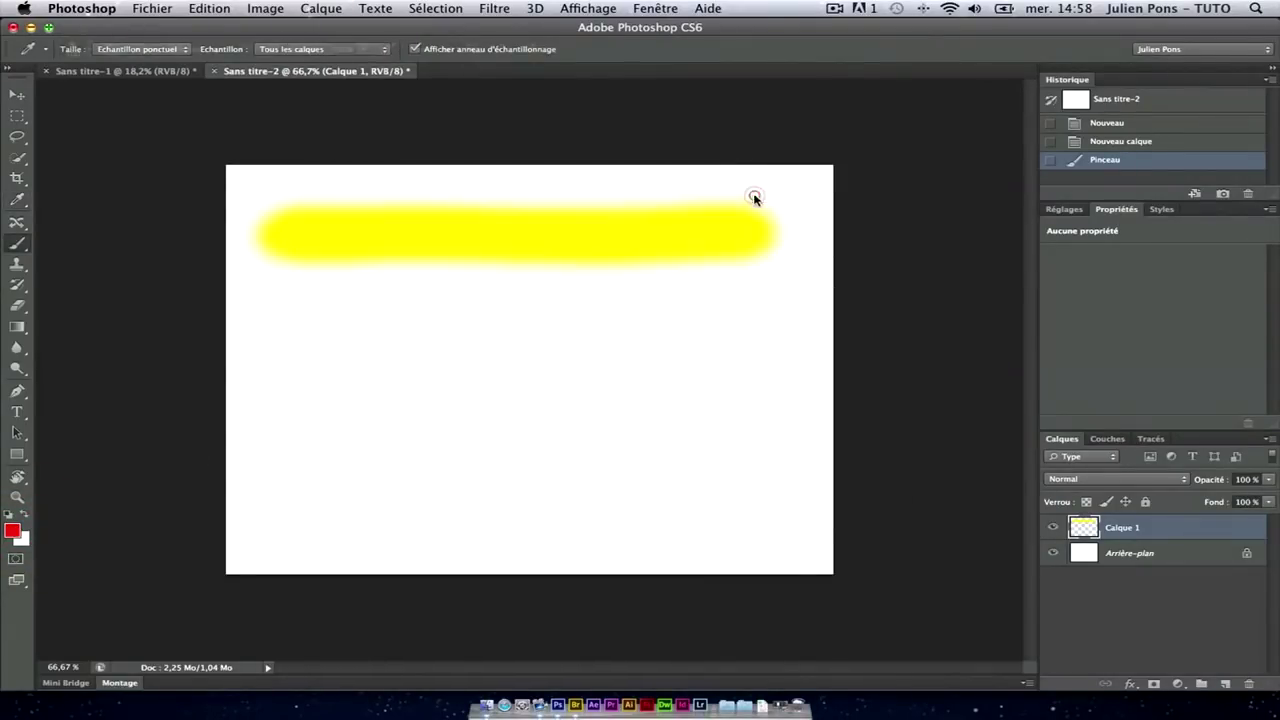
pyautogui.press('b')
pyautogui.moveTo(280, 342)
pyautogui.mouseDown()
pyautogui.moveTo(517, 343)
pyautogui.moveTo(320, 320)
pyautogui.moveTo(740, 340)
pyautogui.mouseUp()
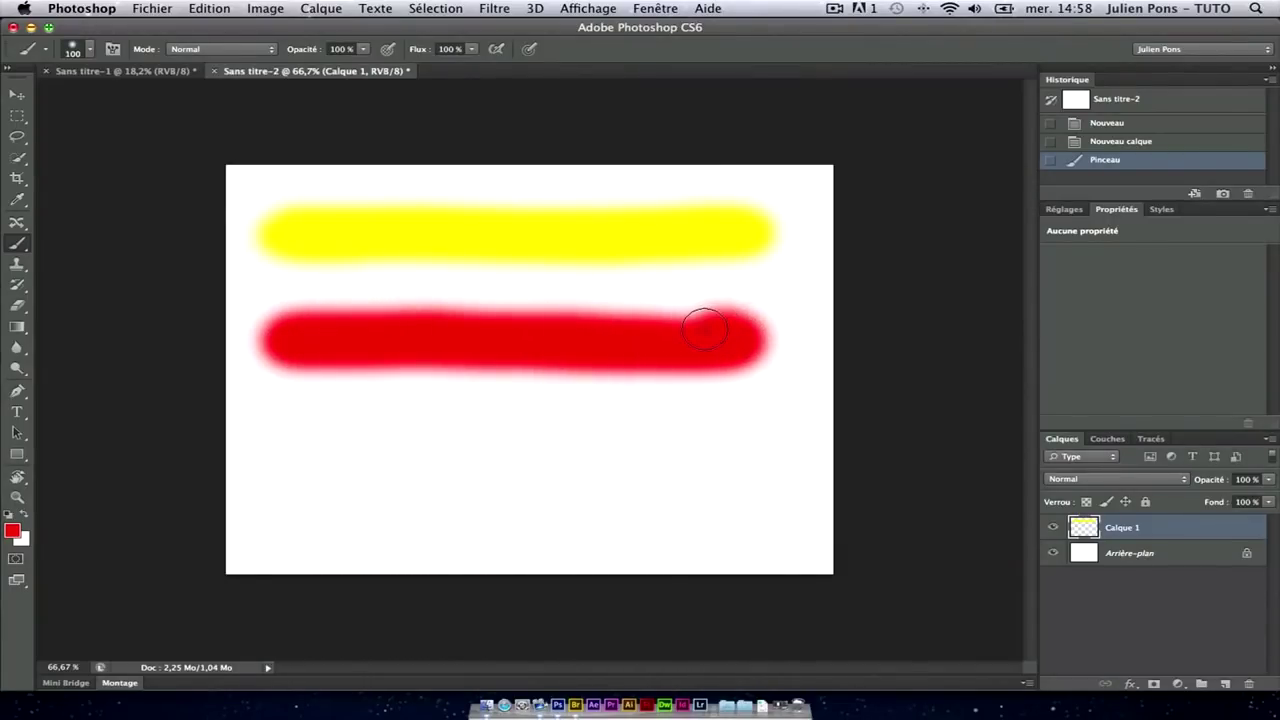
pyautogui.moveTo(740, 340); pyautogui.dragTo(712, 318)
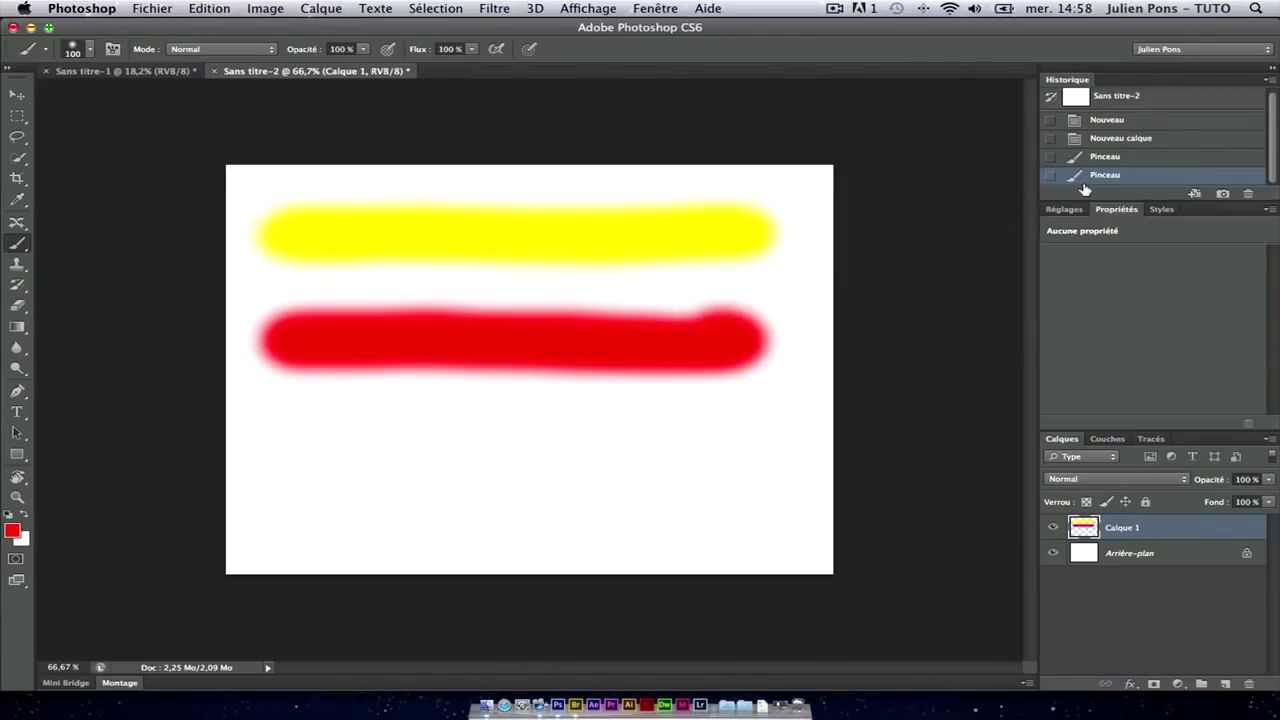
# - Switch the foreground colour to blue and paint a stroke below the red one
pyautogui.click(12, 530)
pyautogui.moveTo(603, 206); pyautogui.dragTo(603, 285)
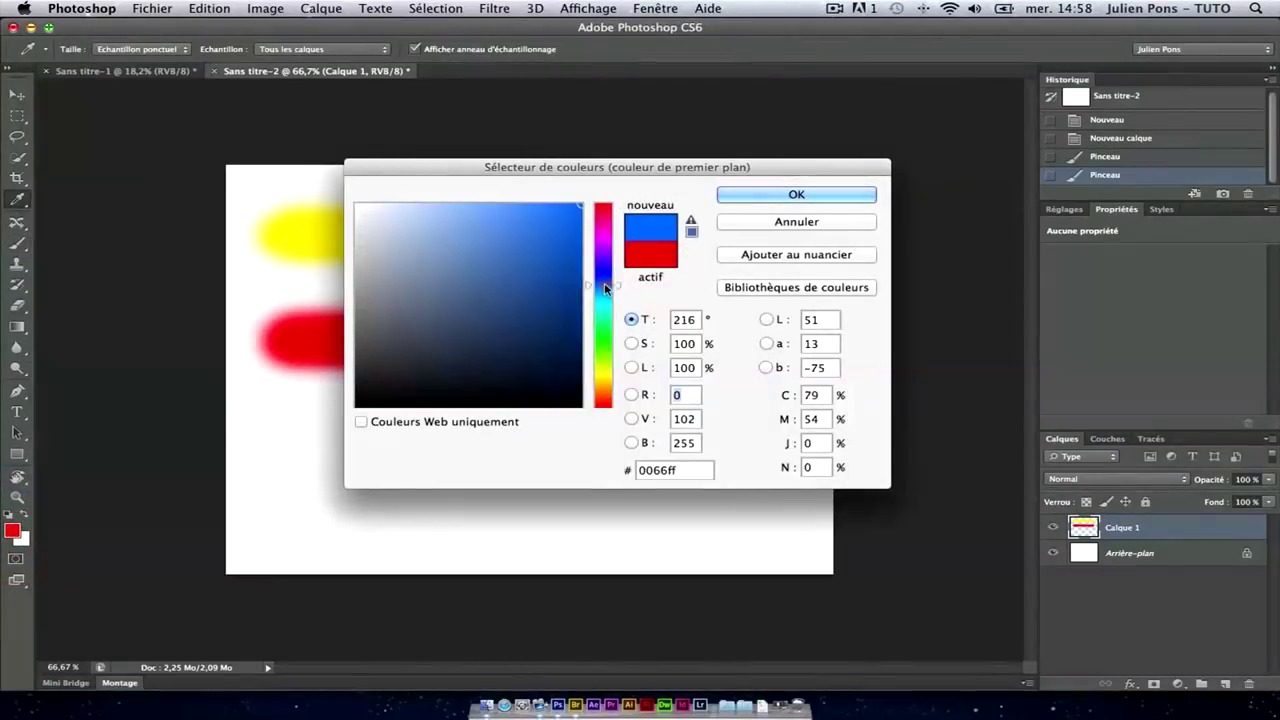
pyautogui.click(796, 194)
pyautogui.moveTo(284, 466)
pyautogui.mouseDown()
pyautogui.moveTo(364, 468)
pyautogui.moveTo(280, 466)
pyautogui.mouseUp()
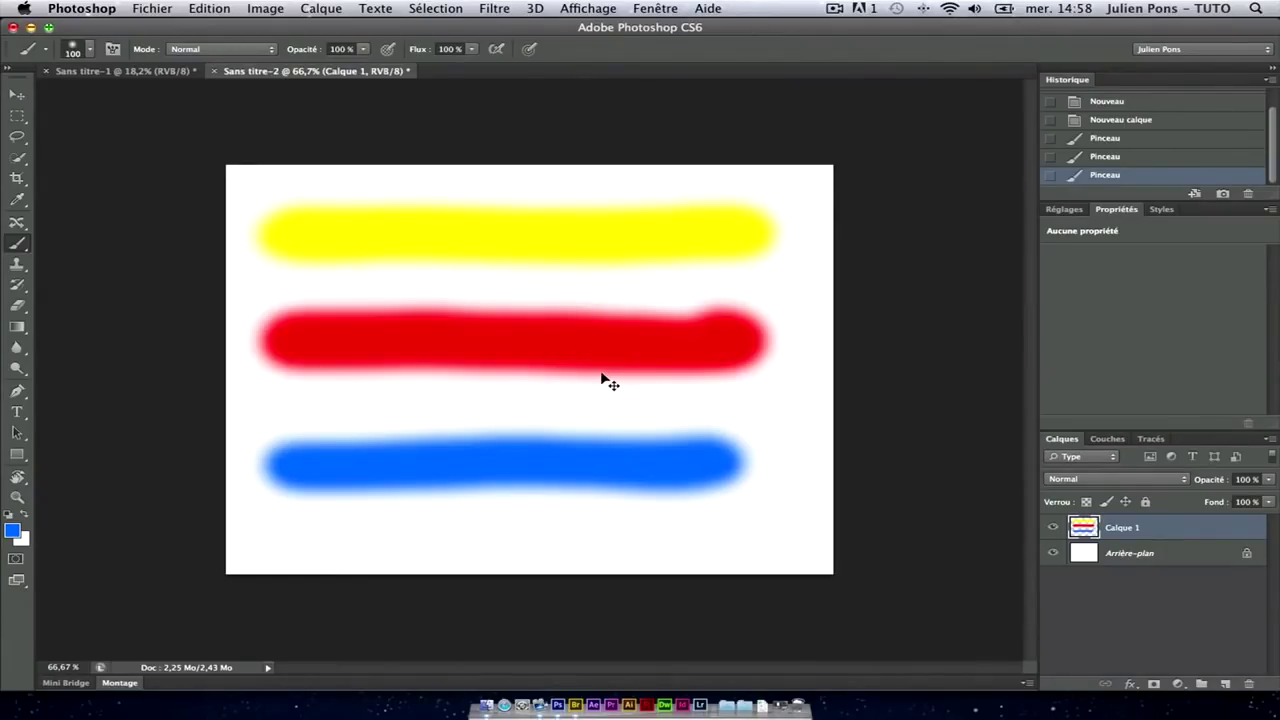
# - Test undo and redo with Cmd+Z, Cmd+Alt+Z and Cmd+Shift+Z, restoring all three strokes
pyautogui.hotkey('ctrl', 'z')
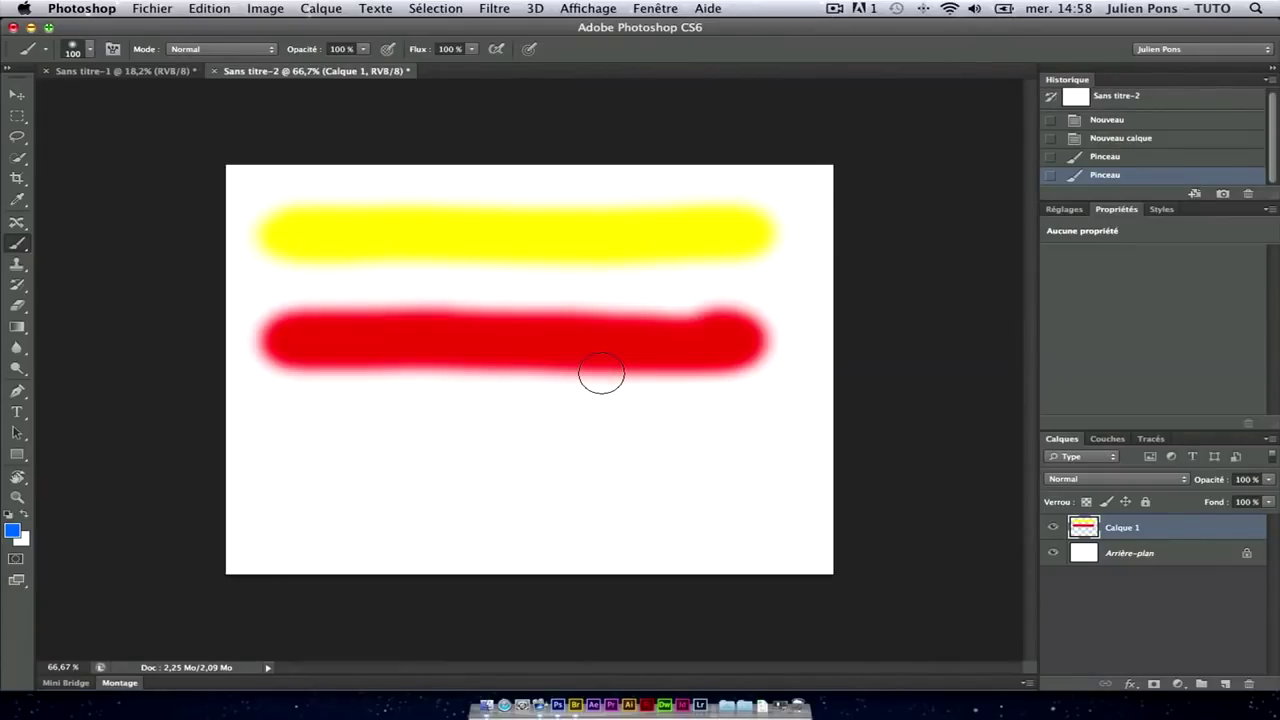
pyautogui.hotkey('ctrl', 'z')
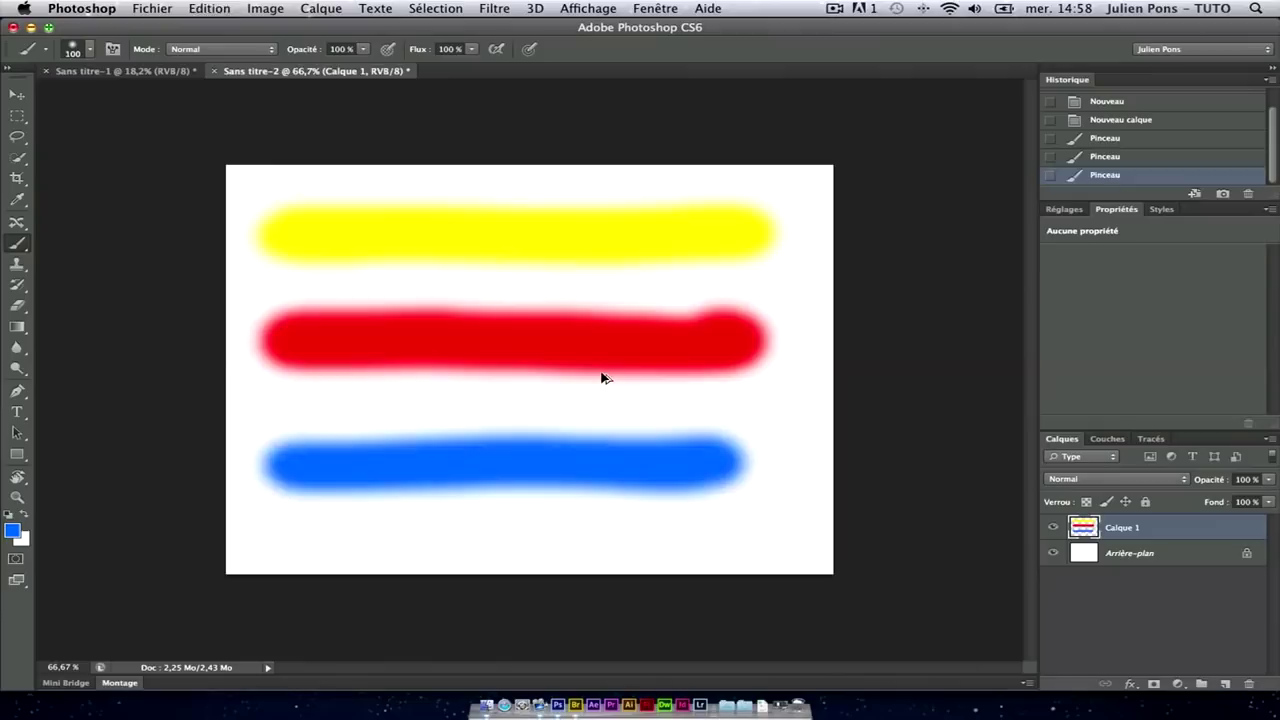
pyautogui.hotkey('ctrl', 'alt', 'z')
pyautogui.hotkey('ctrl', 'alt', 'z')
pyautogui.hotkey('ctrl', 'alt', 'z')
pyautogui.hotkey('ctrl', 'alt', 'z')
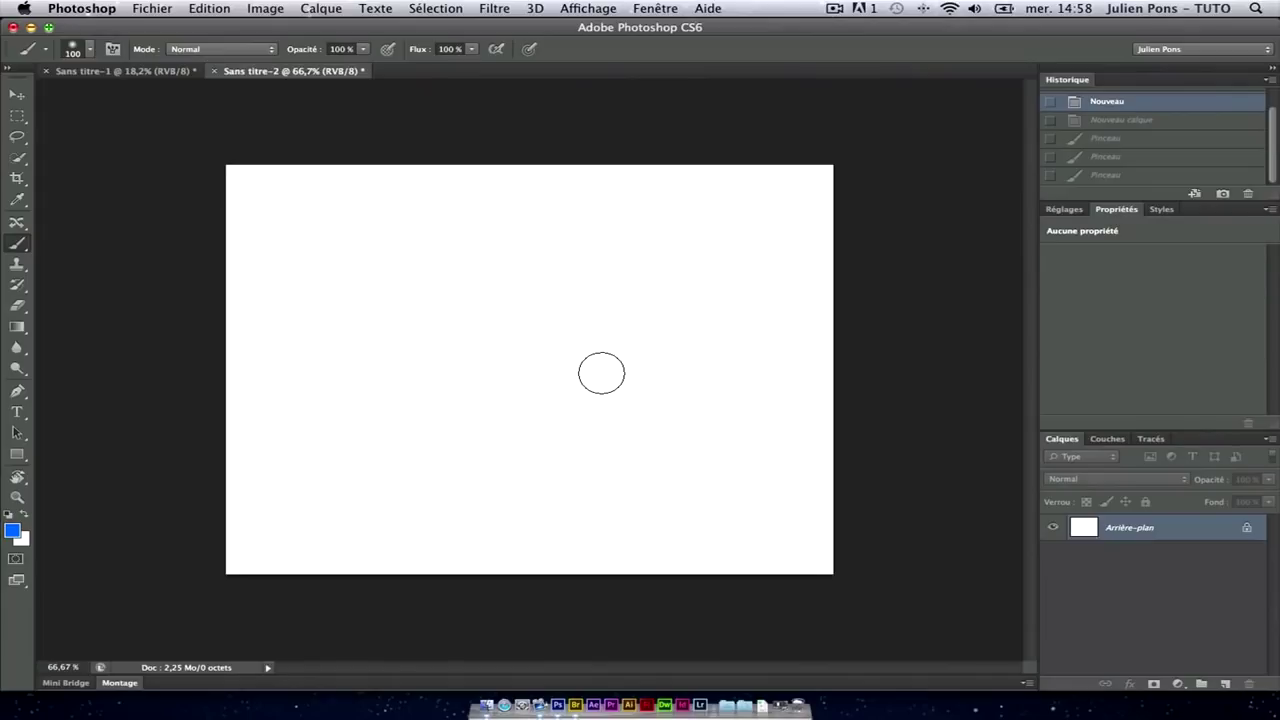
pyautogui.hotkey('ctrl', 'shift', 'z')
pyautogui.hotkey('ctrl', 'shift', 'z')
pyautogui.hotkey('ctrl', 'shift', 'z')
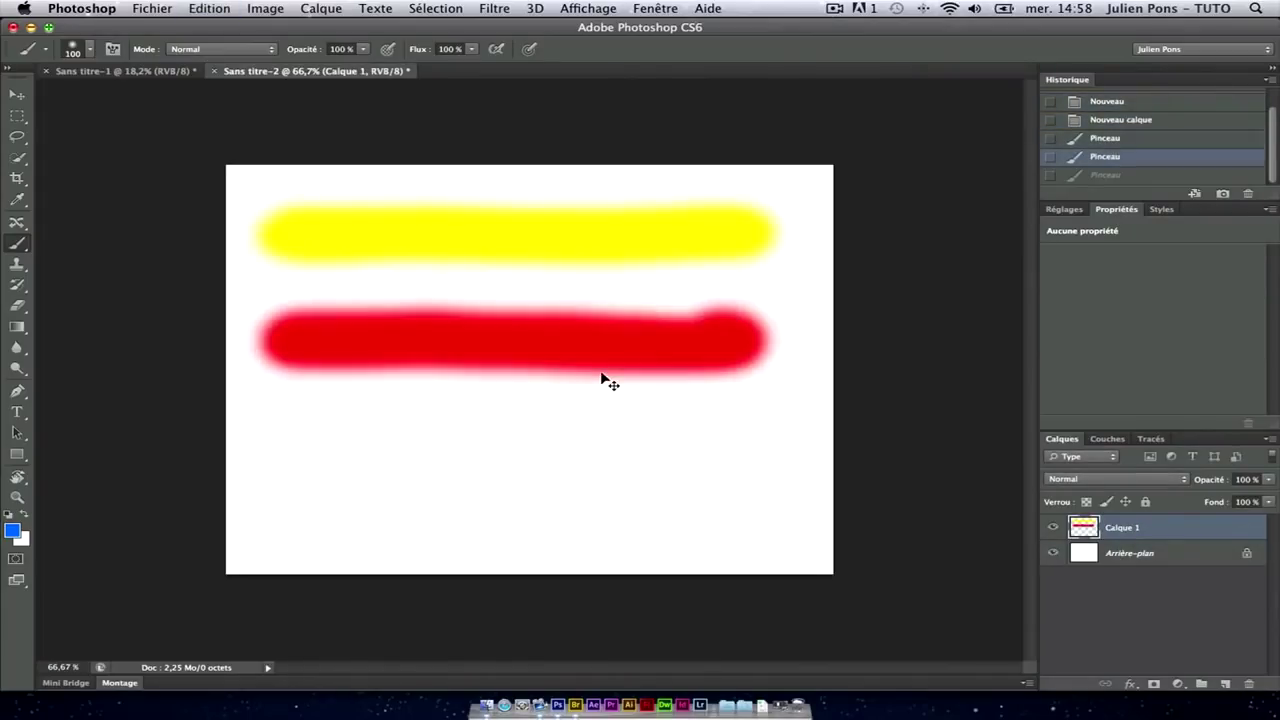
pyautogui.hotkey('ctrl', 'shift', 'z')
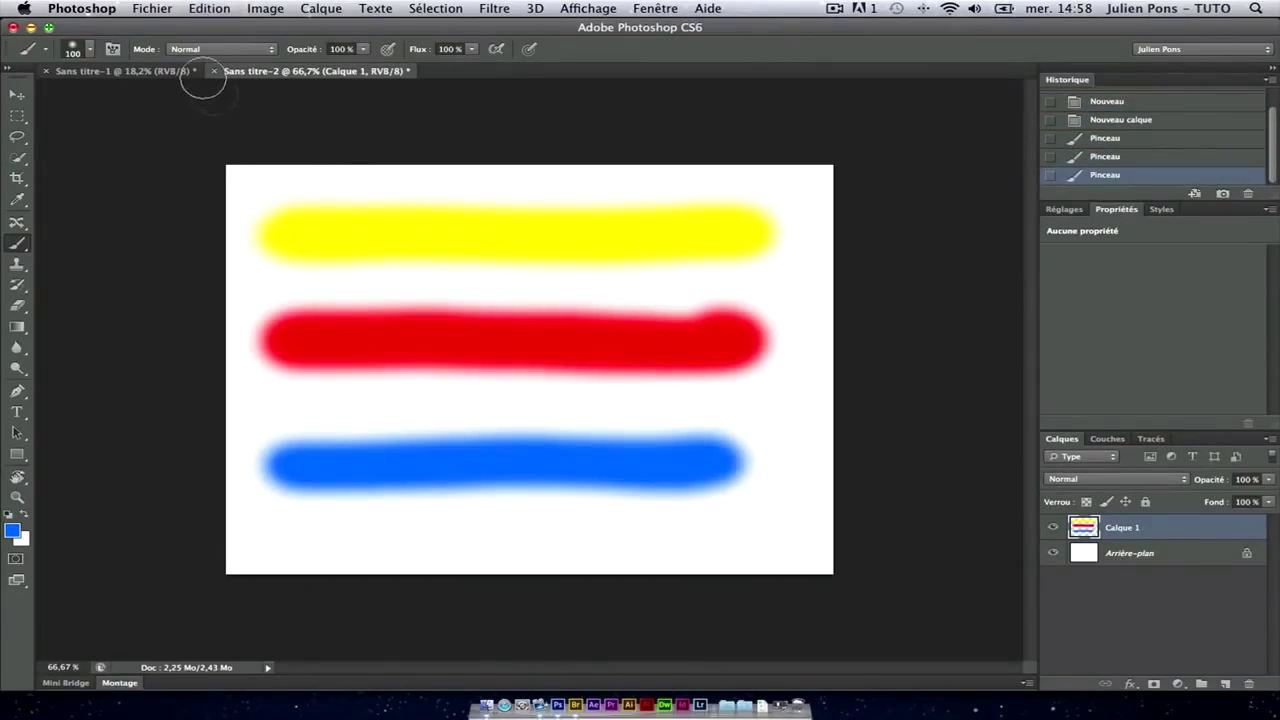
pyautogui.click(82, 9)
pyautogui.moveTo(93, 58)
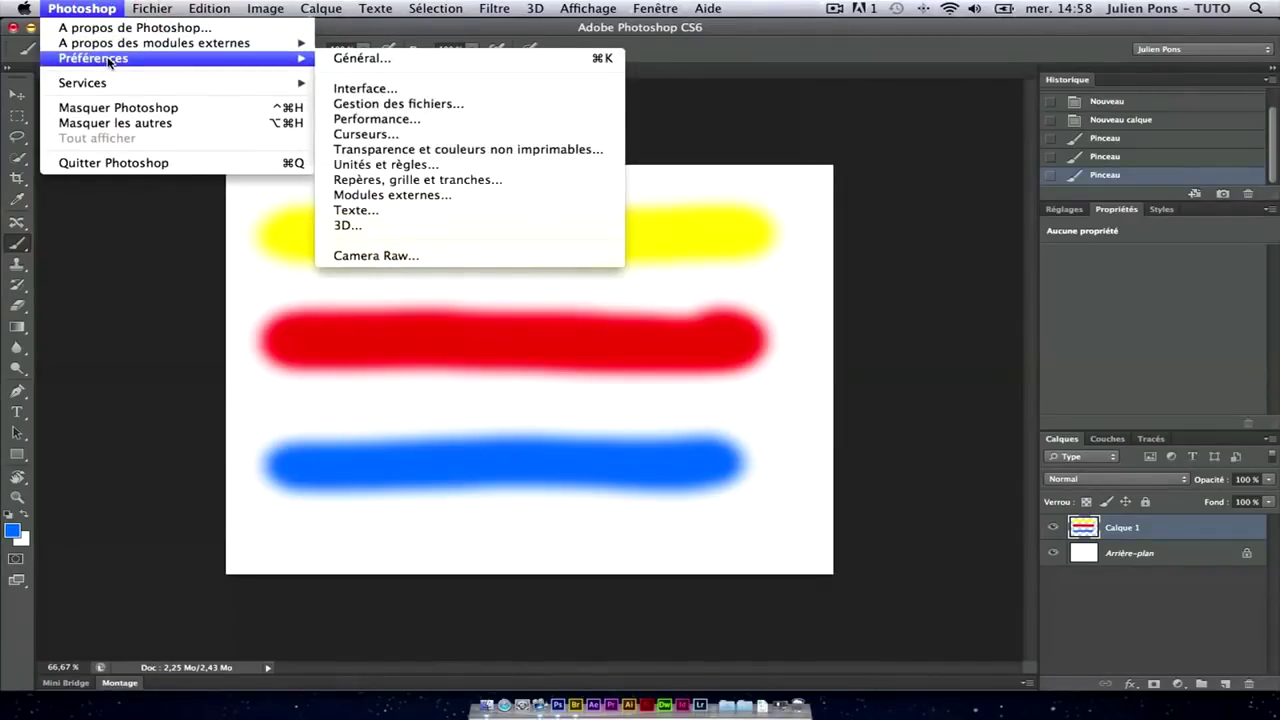
# - Raise the history states in Performance preferences from 20 to 200
pyautogui.click(423, 119)
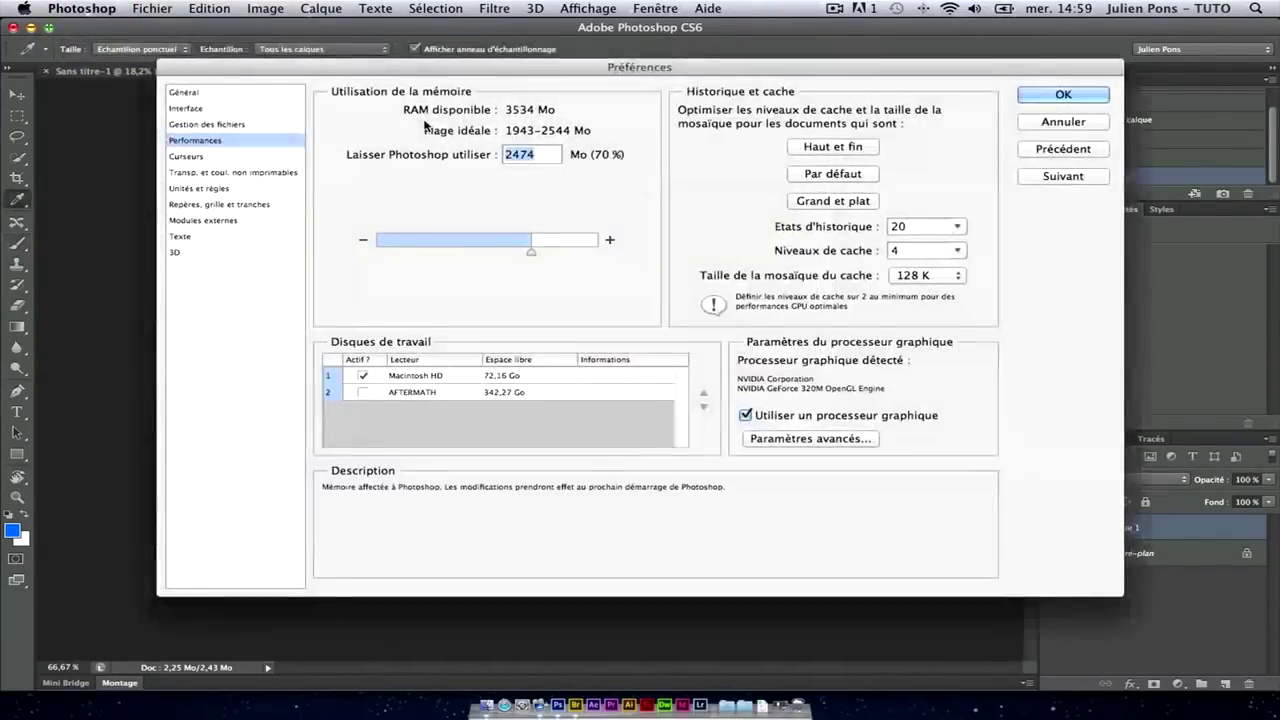
pyautogui.click(912, 226)
pyautogui.write('00')
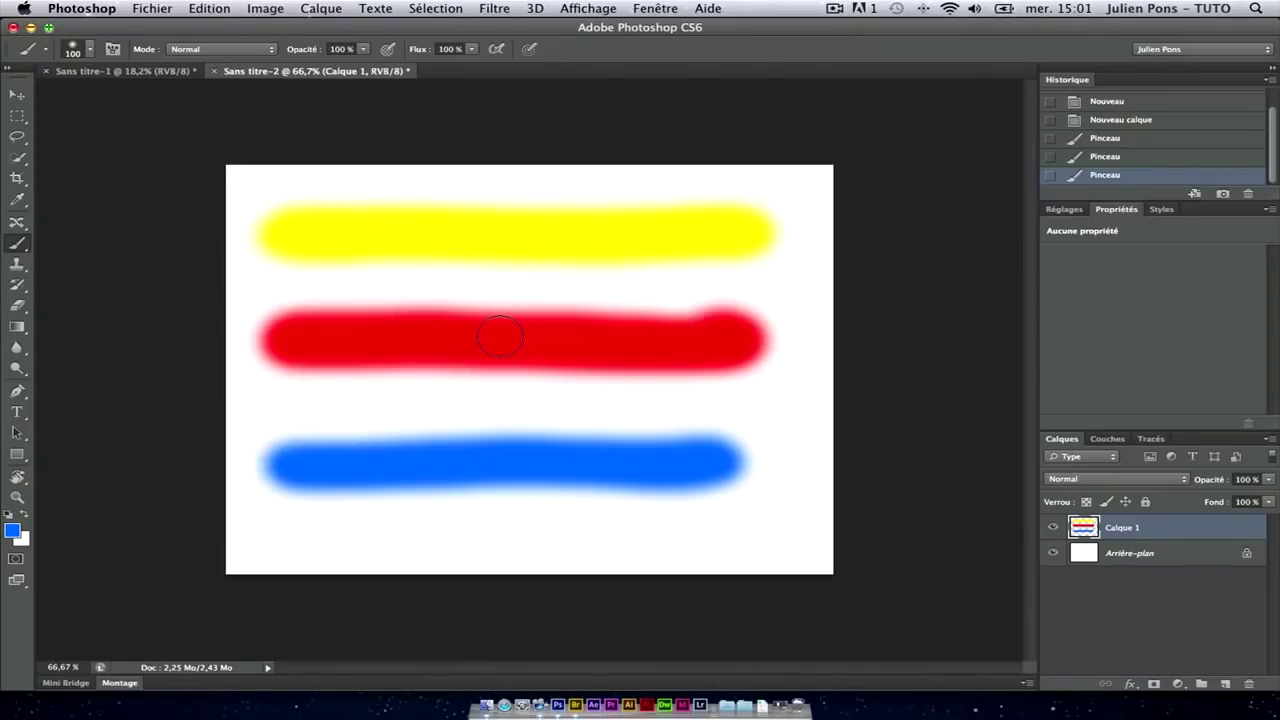
# - Revert history to the first Pinceau state, then paint and undo a trial green stroke
pyautogui.moveTo(1120, 204); pyautogui.dragTo(1134, 406)
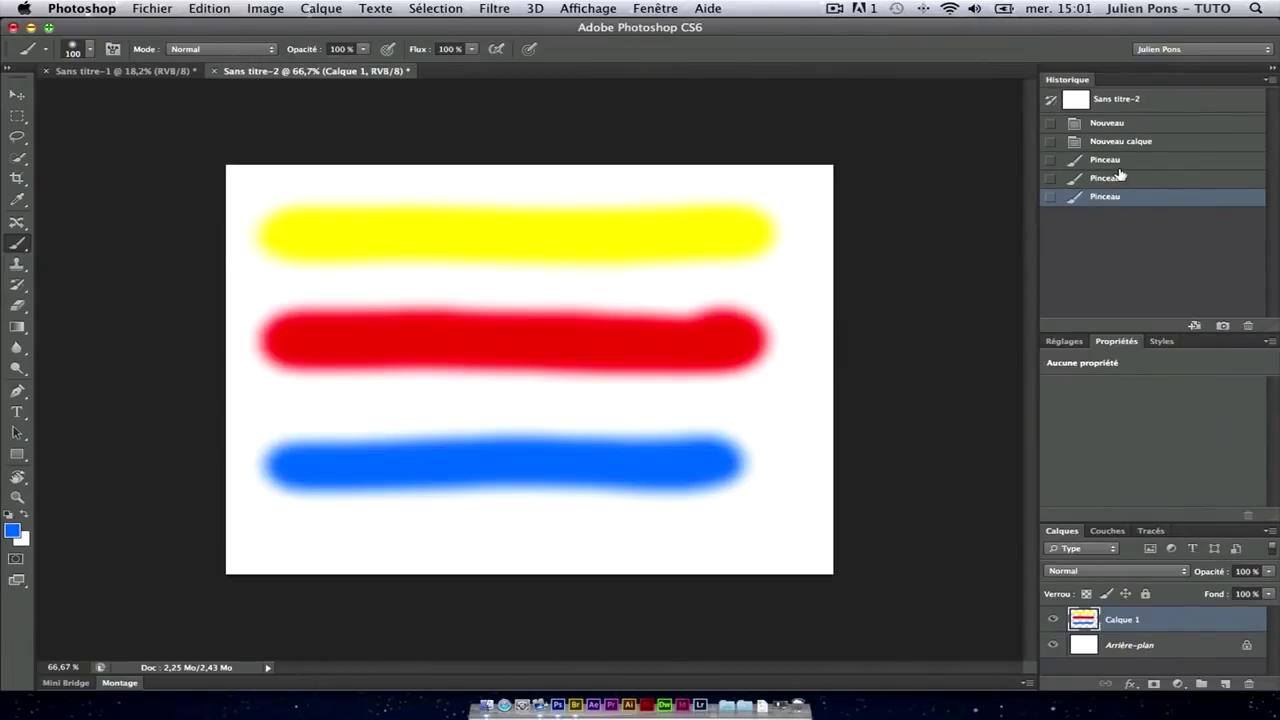
pyautogui.click(1112, 160)
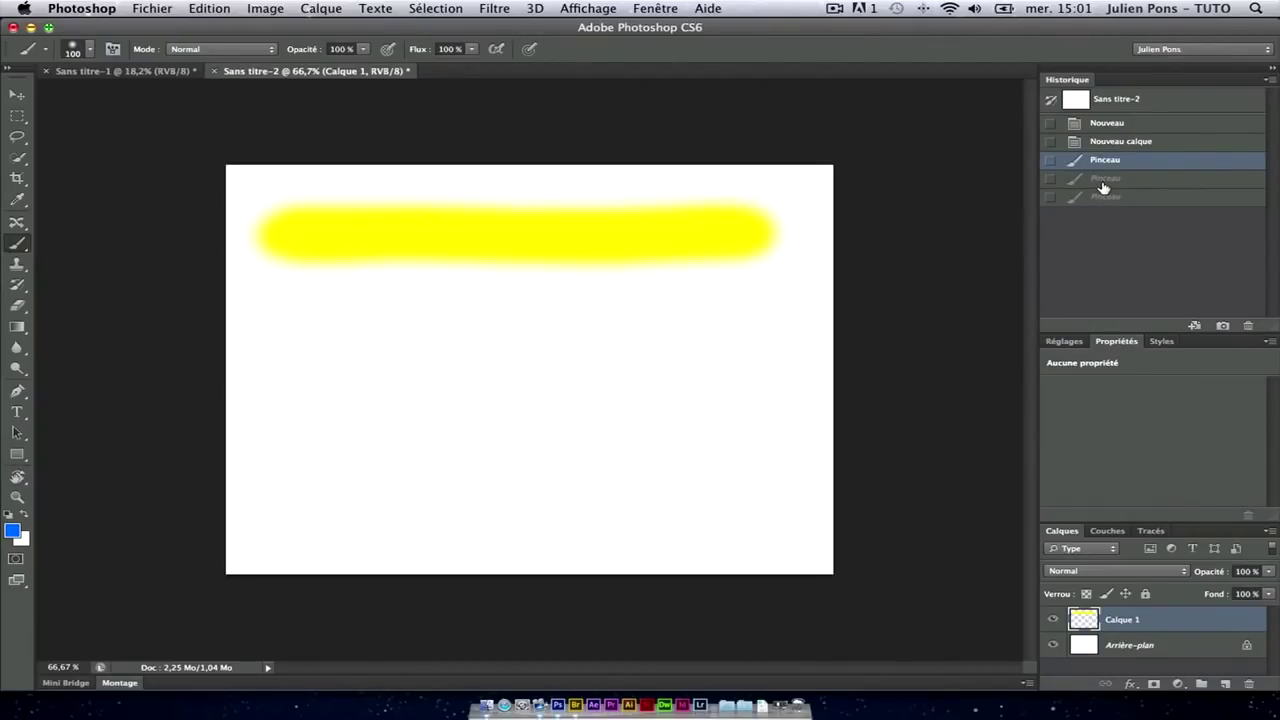
pyautogui.click(13, 532)
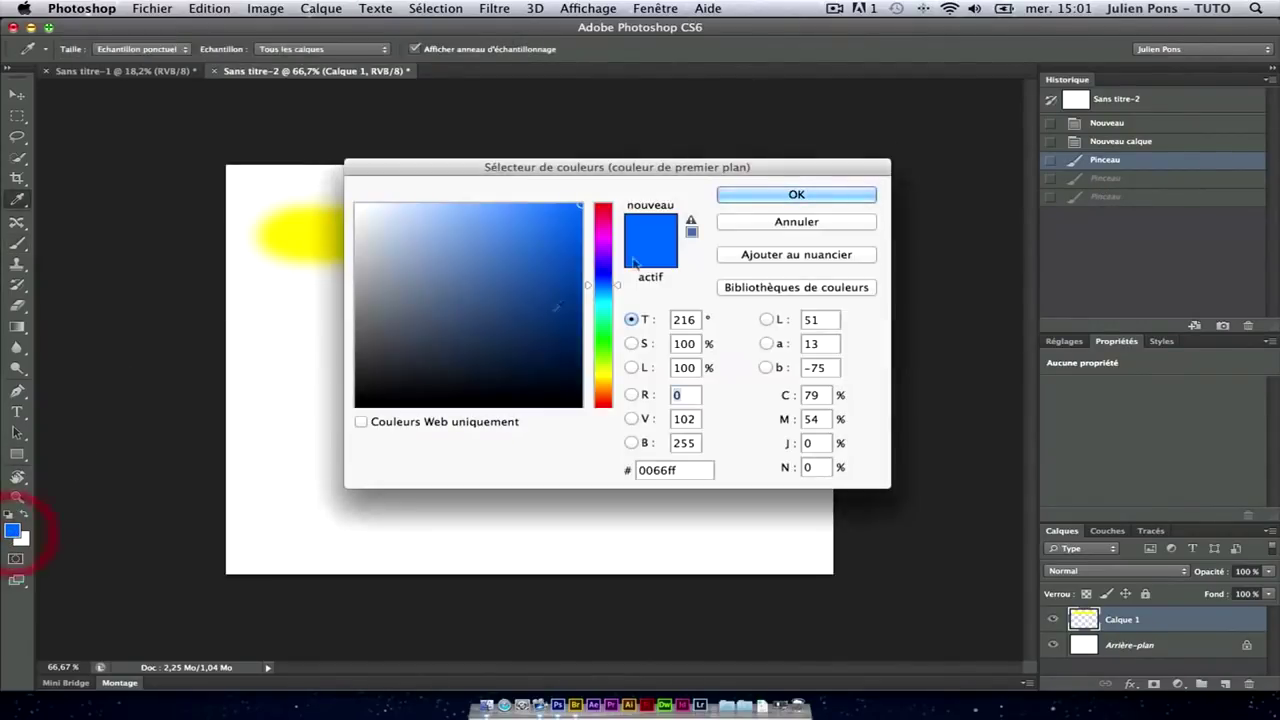
pyautogui.click(603, 329)
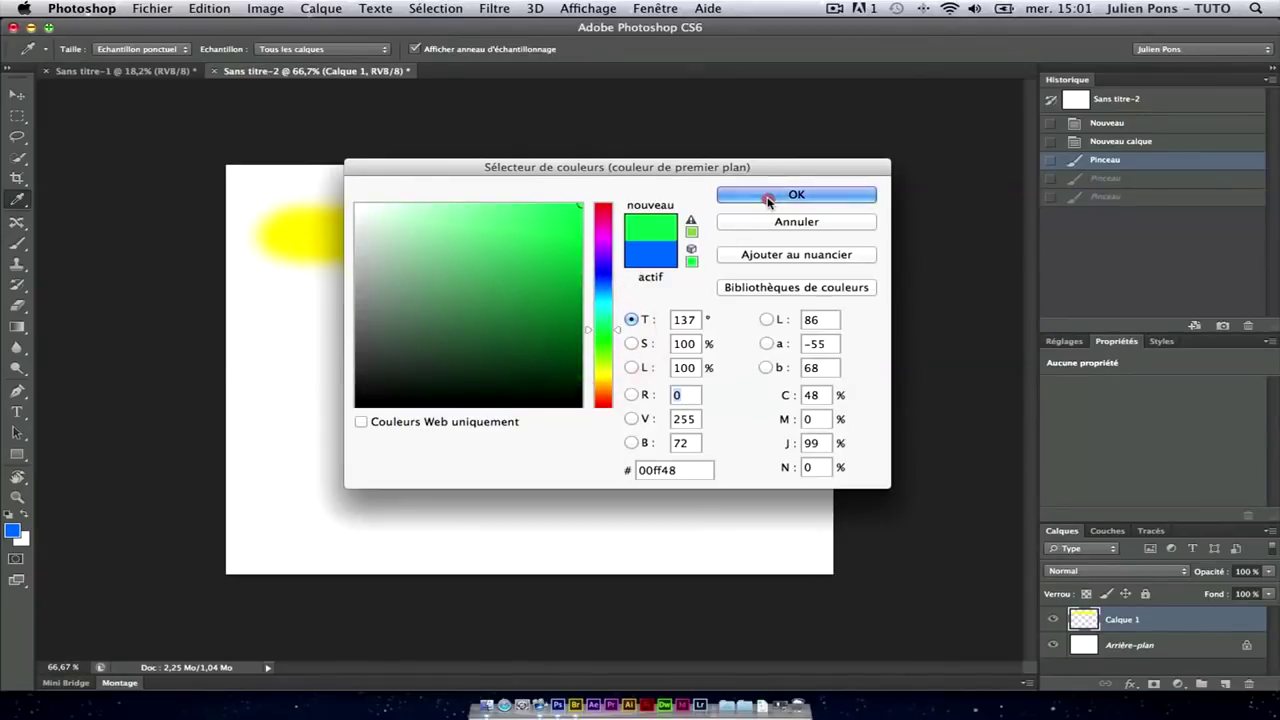
pyautogui.click(768, 199)
pyautogui.moveTo(283, 343)
pyautogui.mouseDown()
pyautogui.moveTo(769, 343)
pyautogui.moveTo(376, 331)
pyautogui.moveTo(297, 349)
pyautogui.moveTo(754, 346)
pyautogui.mouseUp()
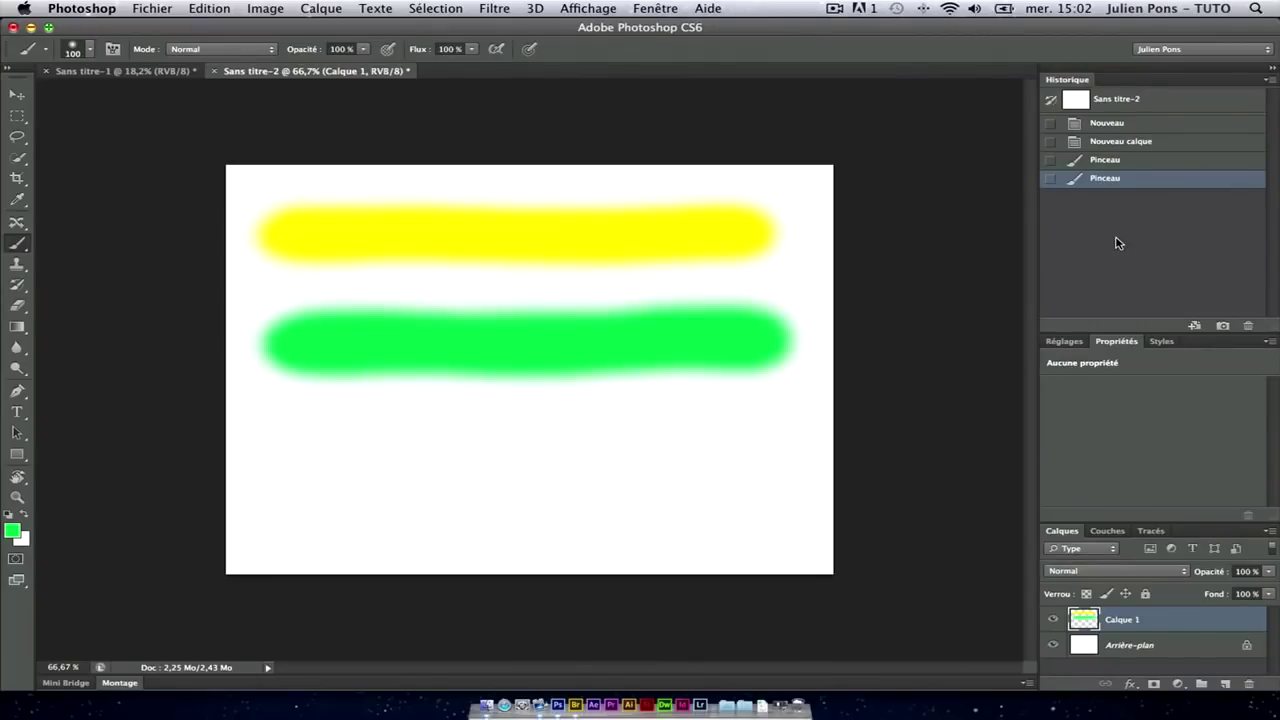
pyautogui.hotkey('ctrl', 'z')
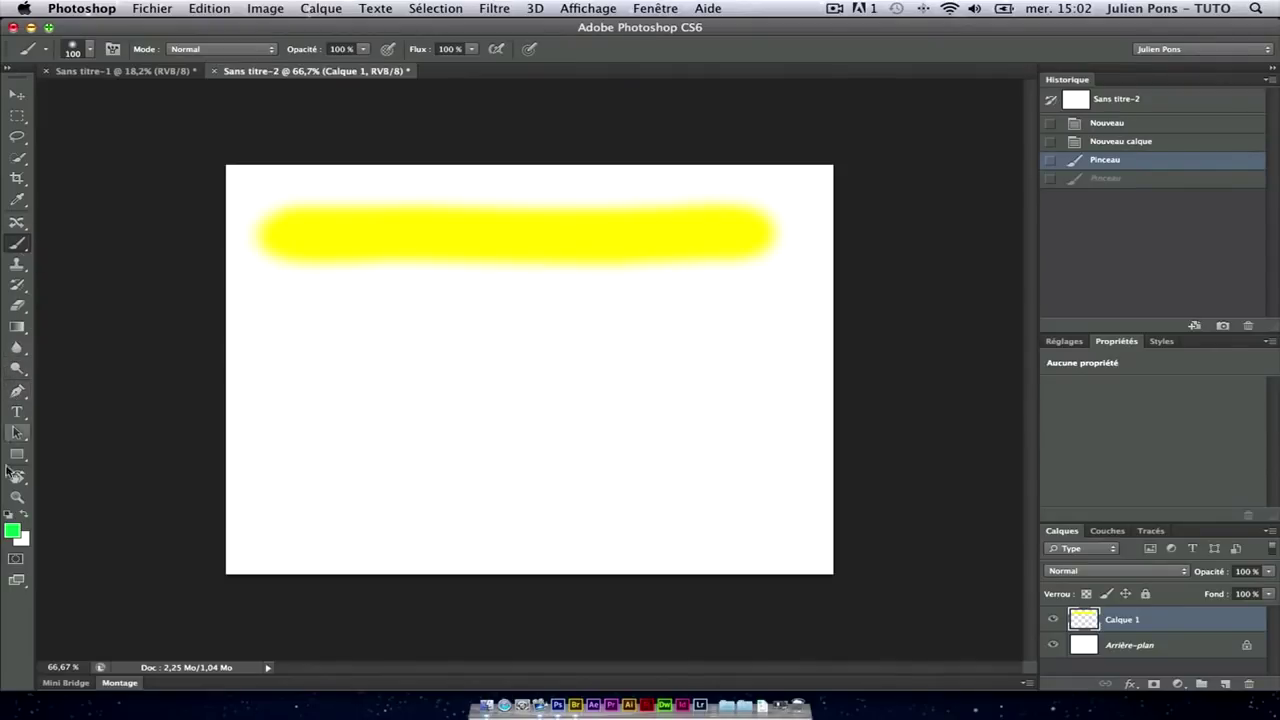
pyautogui.click(13, 531)
# - Repaint a red stroke below the yellow one
pyautogui.click(603, 196)
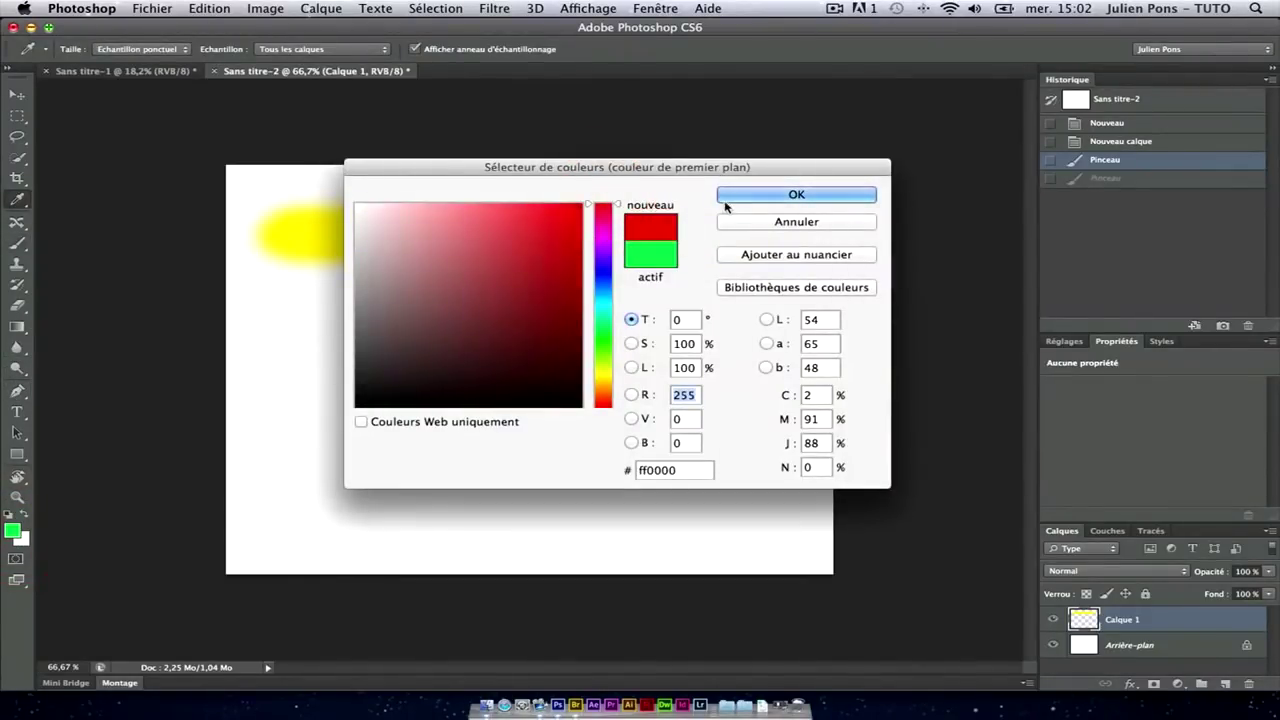
pyautogui.click(729, 200)
pyautogui.moveTo(285, 343)
pyautogui.mouseDown()
pyautogui.moveTo(574, 336)
pyautogui.moveTo(275, 330)
pyautogui.mouseUp()
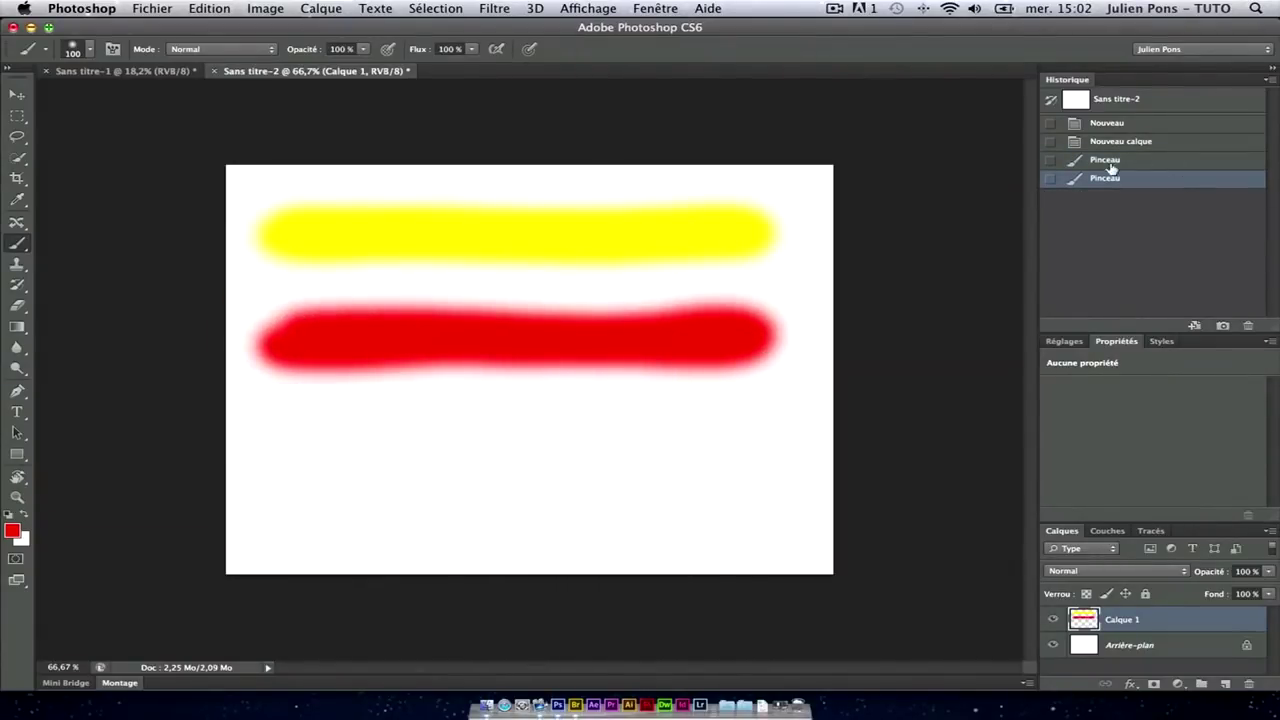
# - Change the foreground colour to cyan and paint a stroke across the lower canvas
pyautogui.click(13, 531)
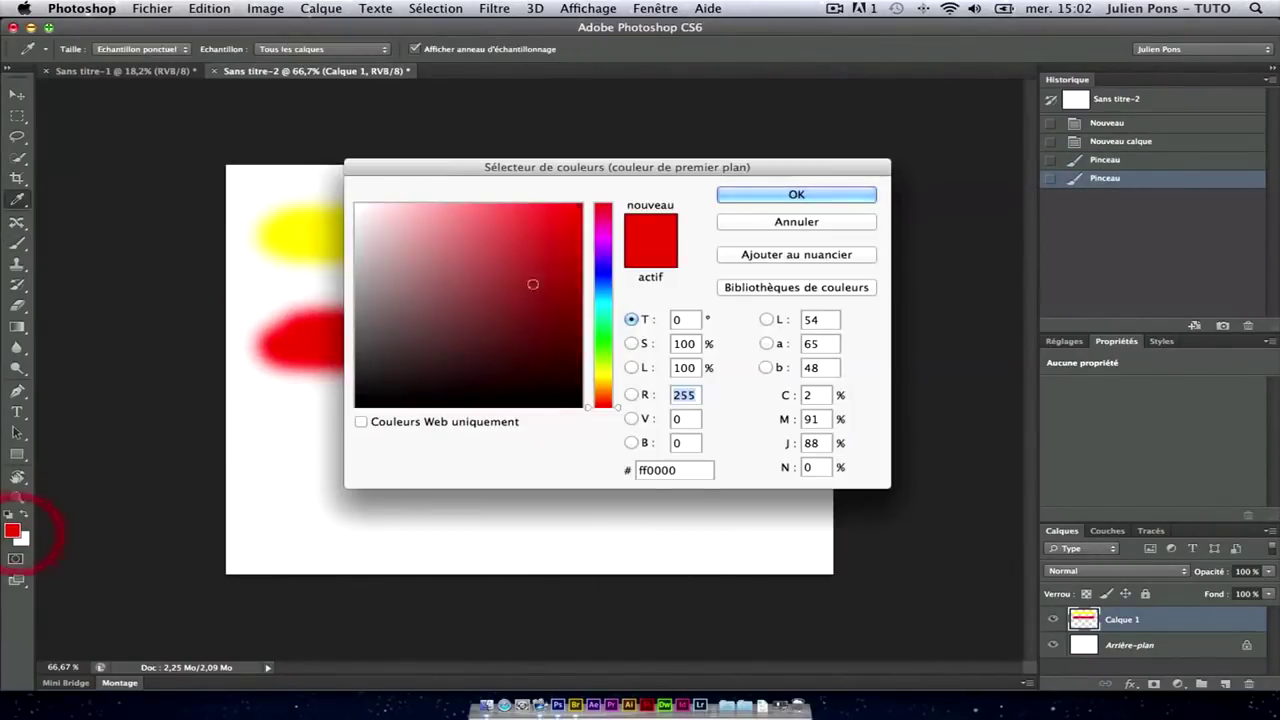
pyautogui.click(602, 342)
pyautogui.press('Return')
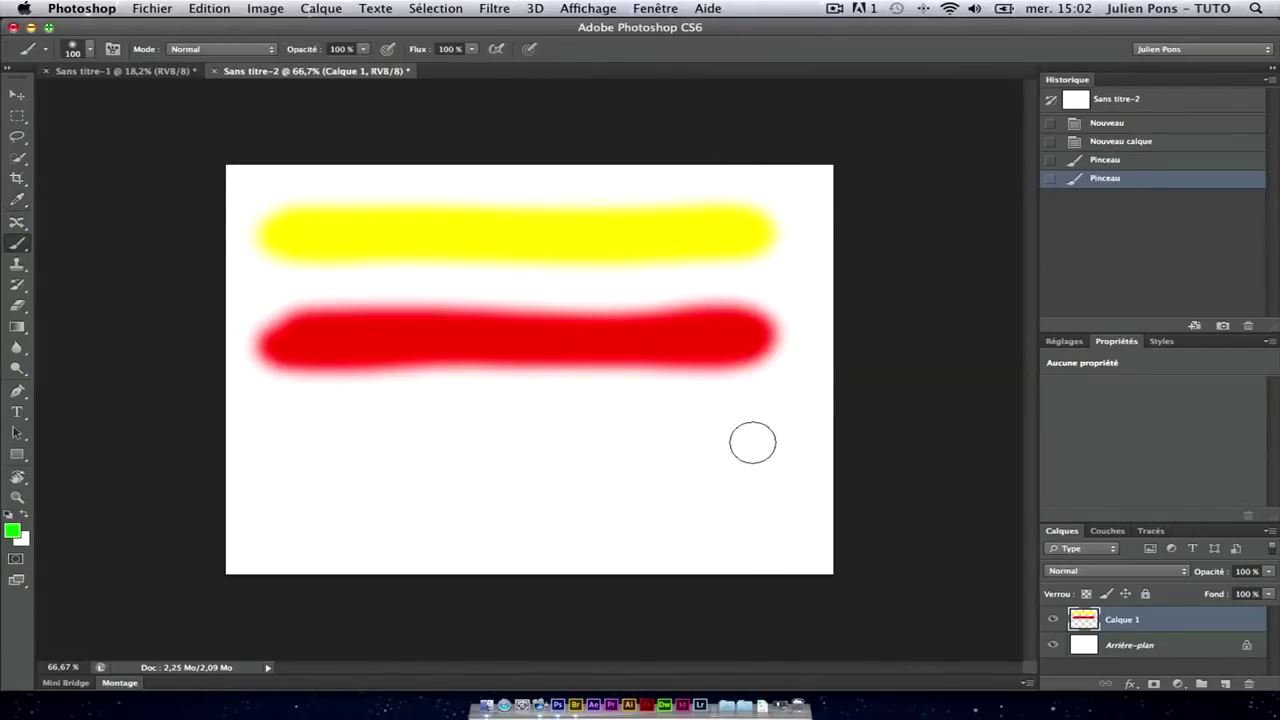
pyautogui.click(13, 531)
pyautogui.click(606, 348)
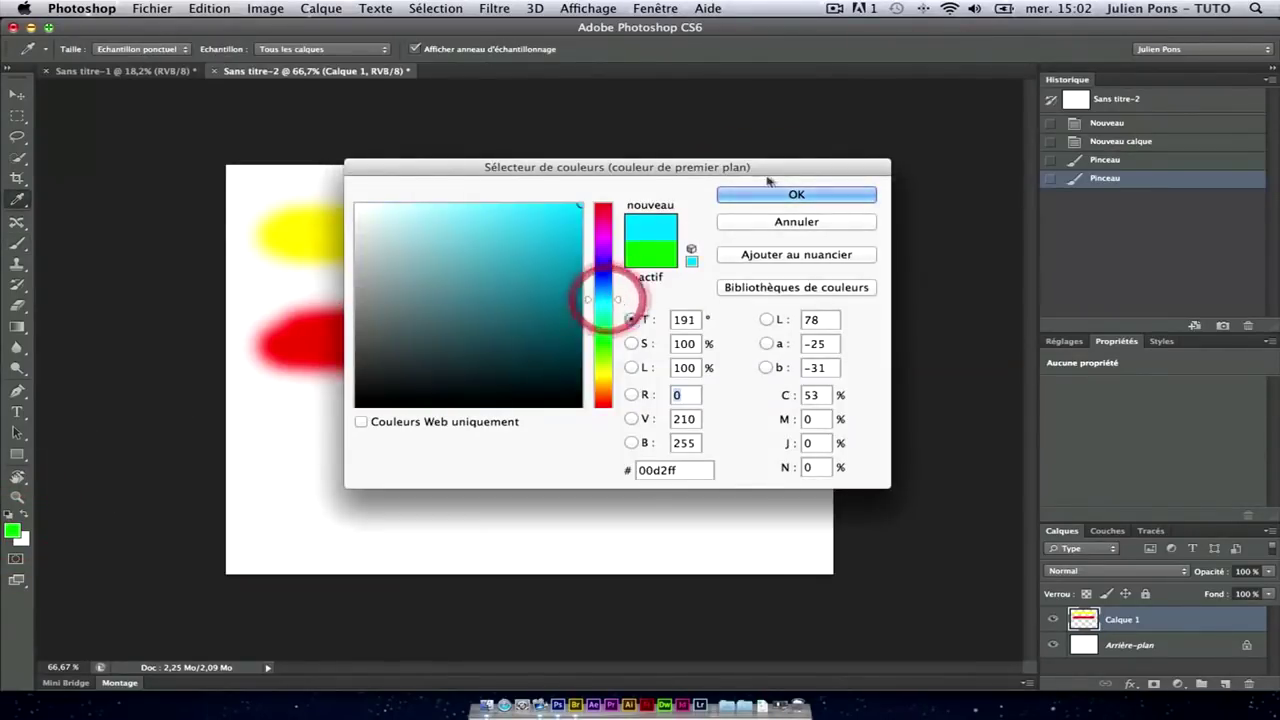
pyautogui.press('Return')
pyautogui.moveTo(760, 457)
pyautogui.mouseDown()
pyautogui.moveTo(697, 463)
pyautogui.moveTo(748, 455)
pyautogui.mouseUp()
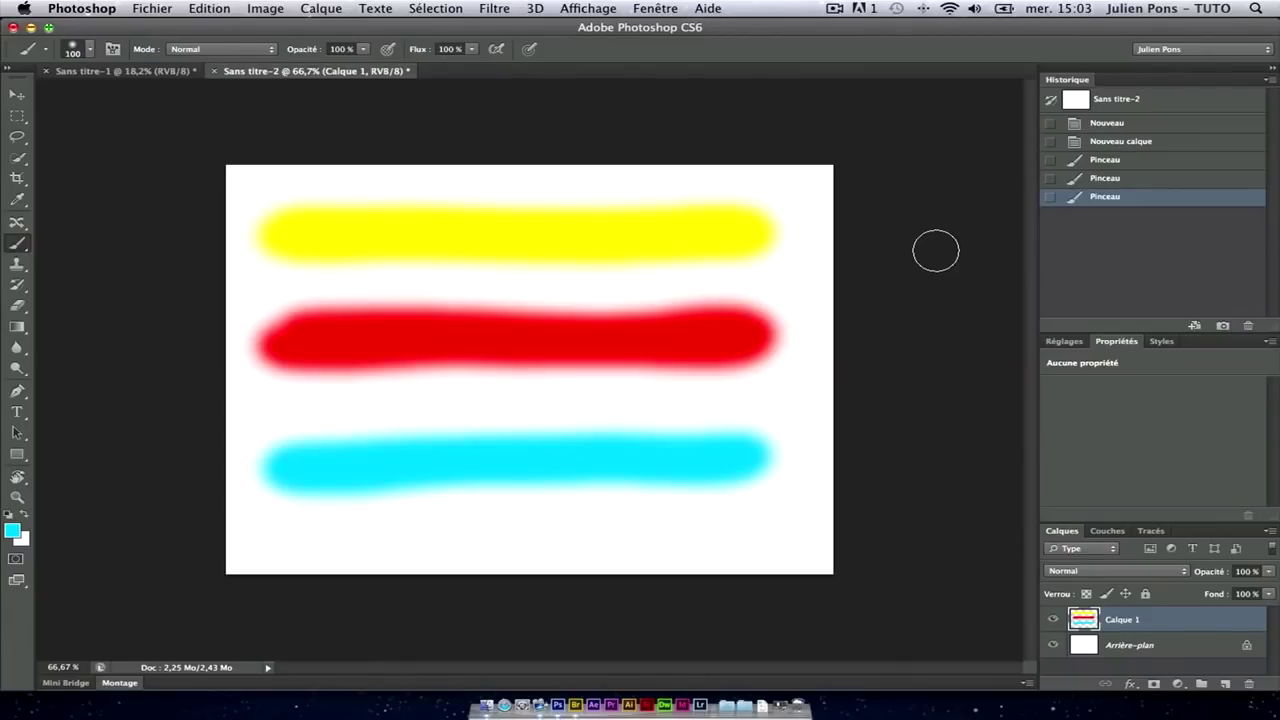
# - Enable 'Accepter un historique non linéaire' in the History options
pyautogui.click(1268, 84)
pyautogui.click(1268, 84)
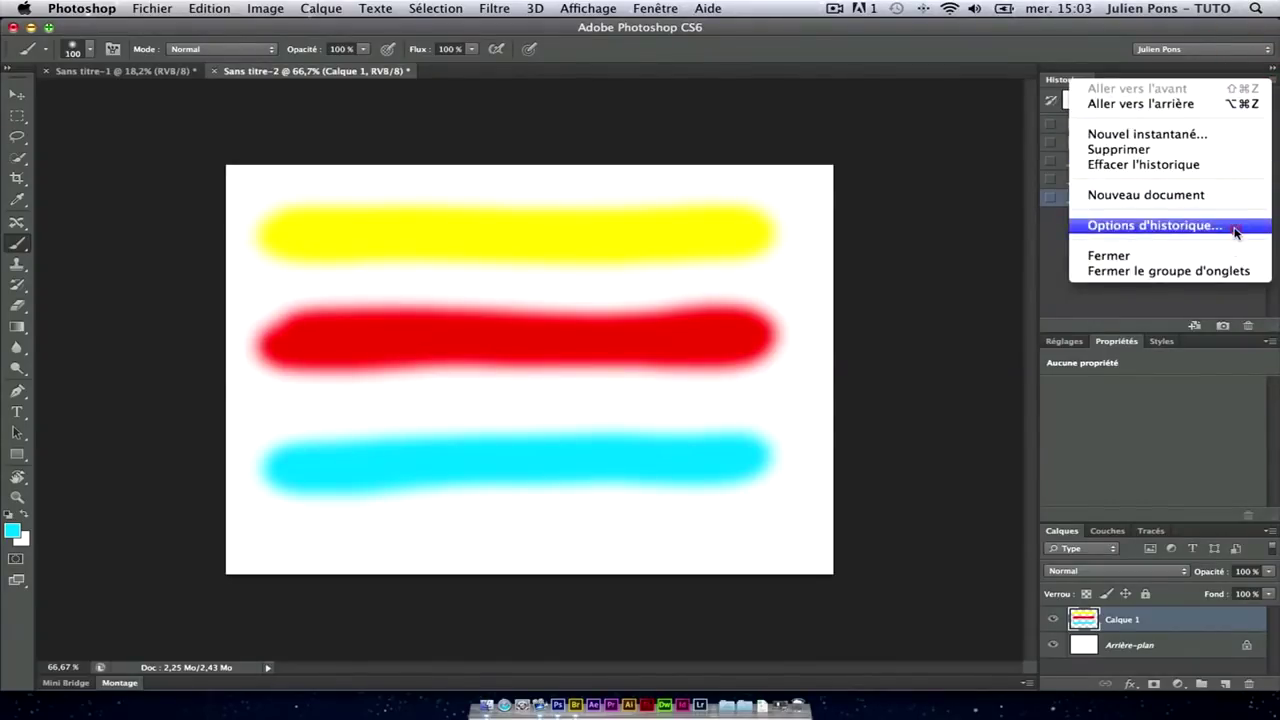
pyautogui.click(1236, 226)
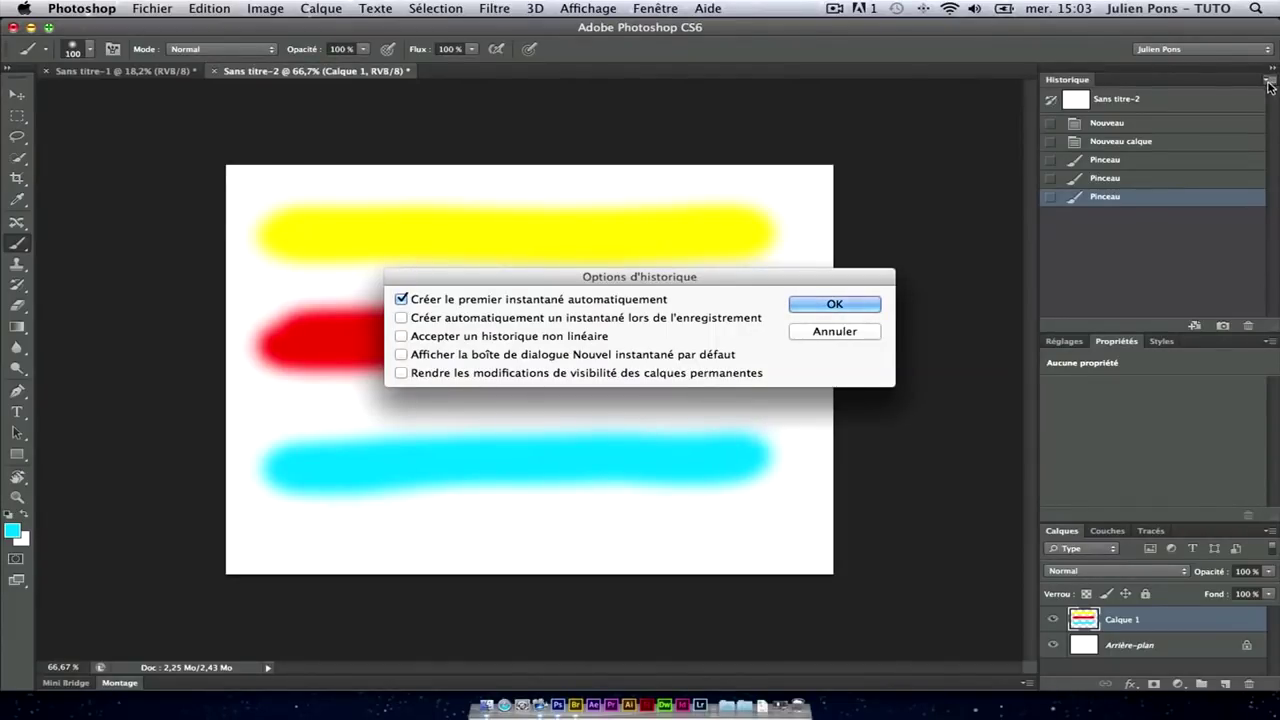
pyautogui.click(403, 338)
pyautogui.click(835, 306)
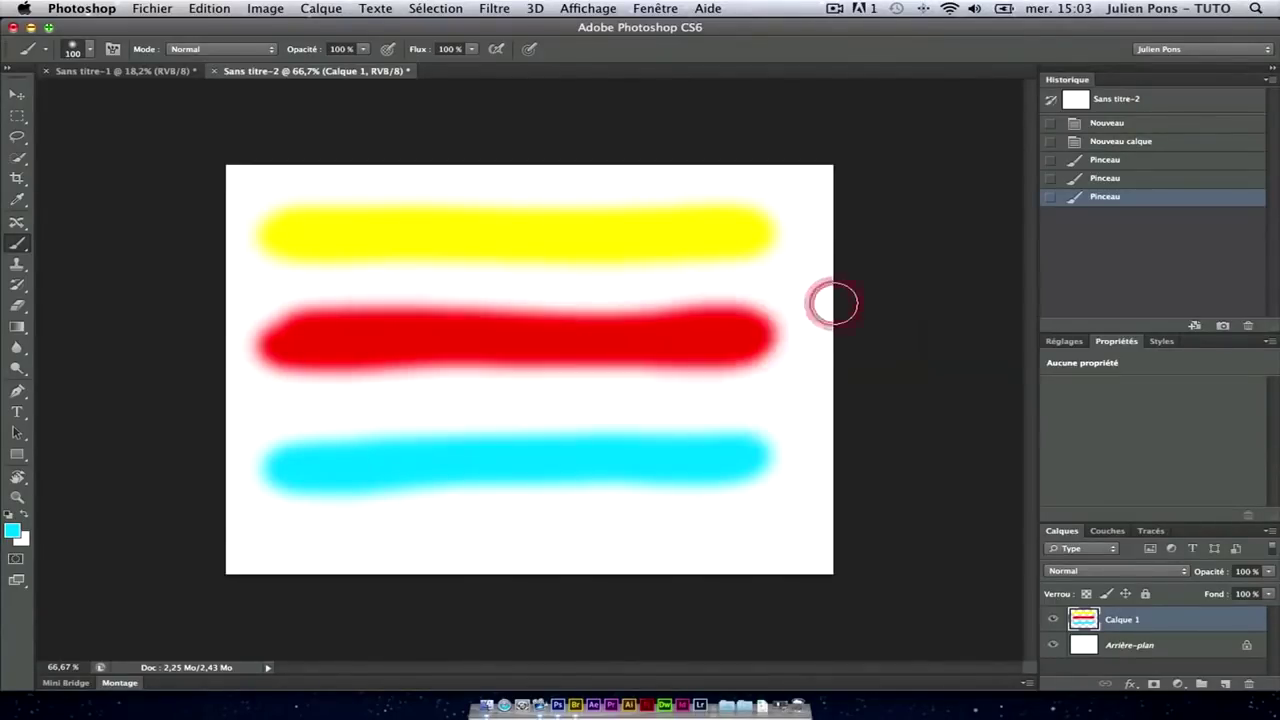
# - Branch from the yellow-only history state with a green stroke, then revisit the yellow-and-red state
pyautogui.click(1105, 160)
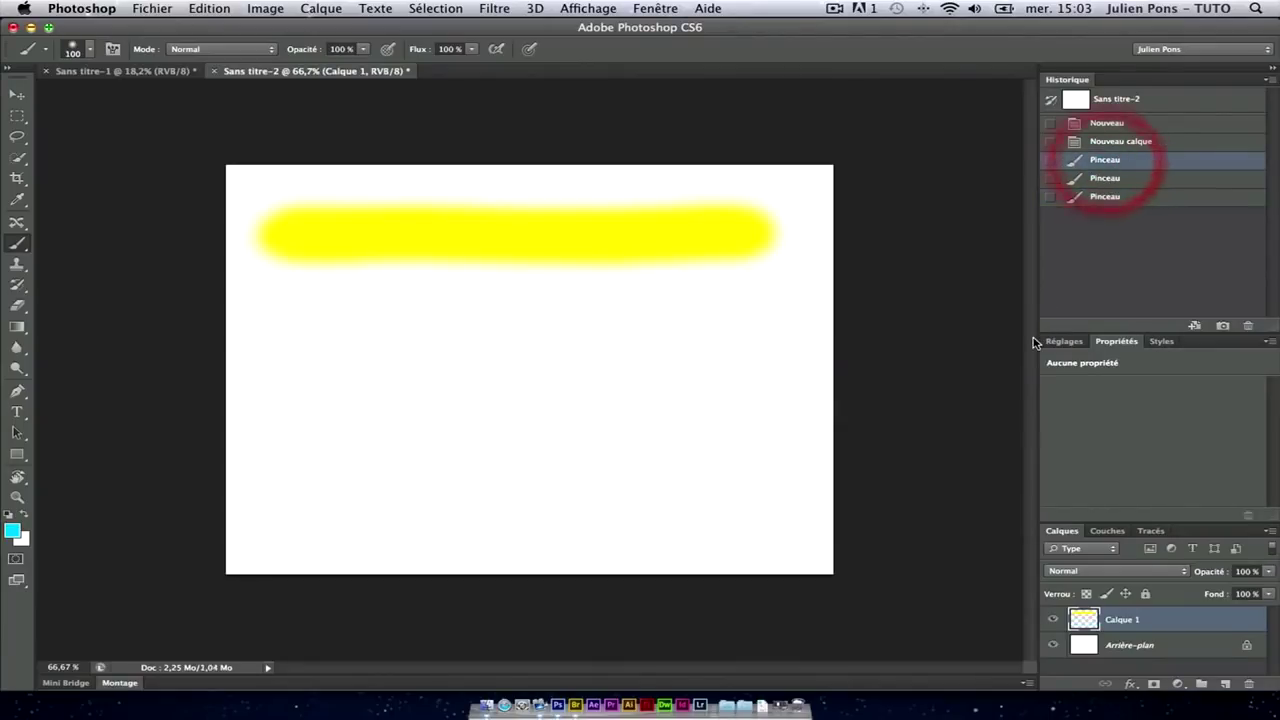
pyautogui.click(13, 530)
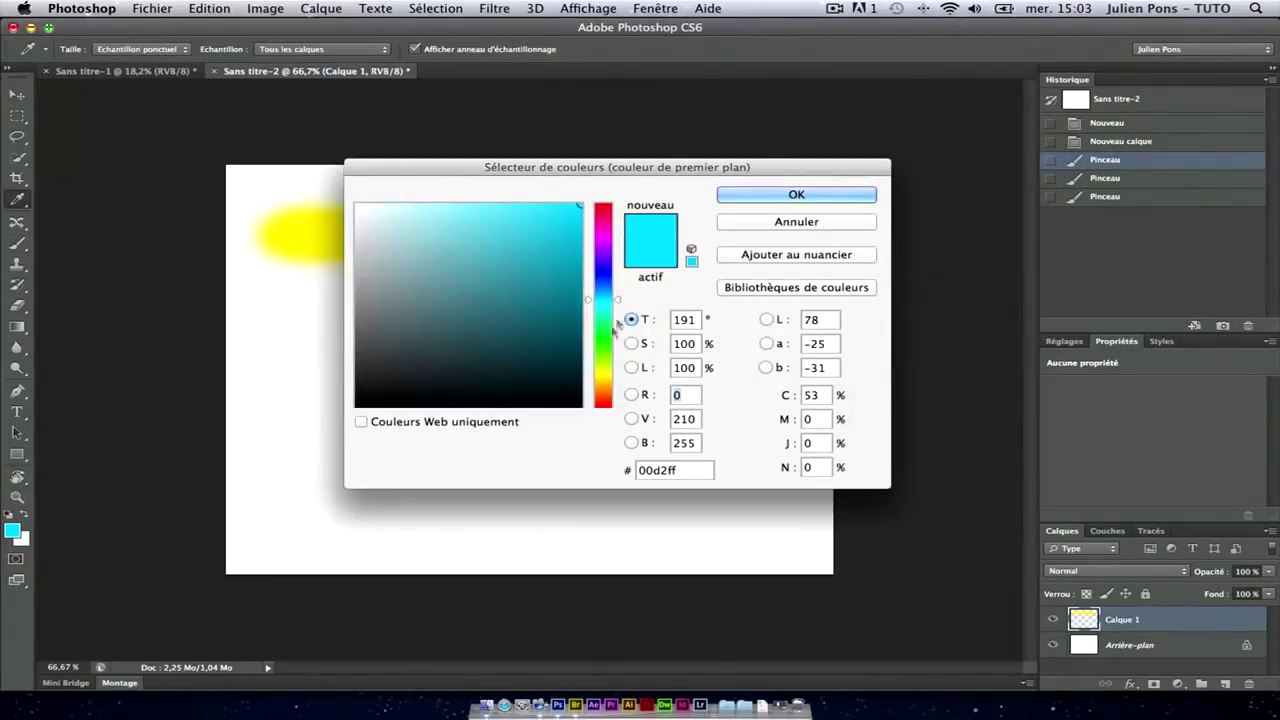
pyautogui.moveTo(604, 318); pyautogui.dragTo(604, 337)
pyautogui.click(785, 196)
pyautogui.moveTo(268, 310)
pyautogui.mouseDown()
pyautogui.moveTo(757, 325)
pyautogui.moveTo(286, 330)
pyautogui.mouseUp()
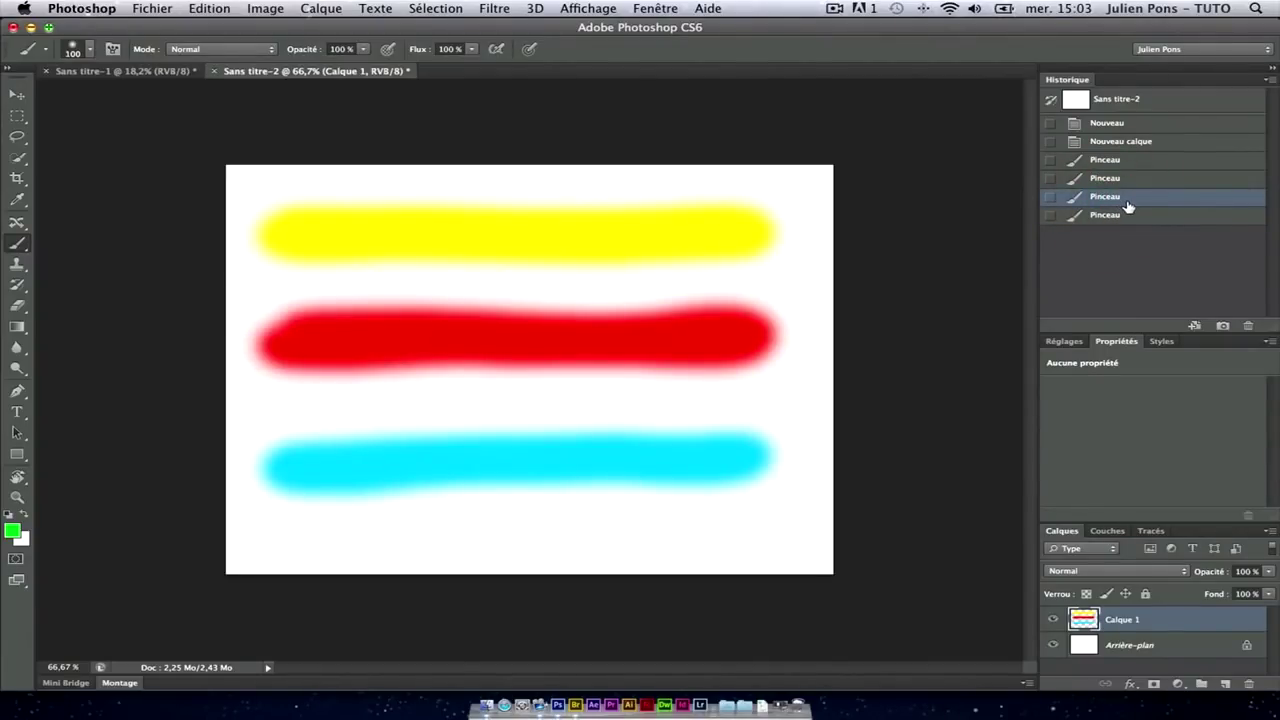
pyautogui.click(1128, 178)
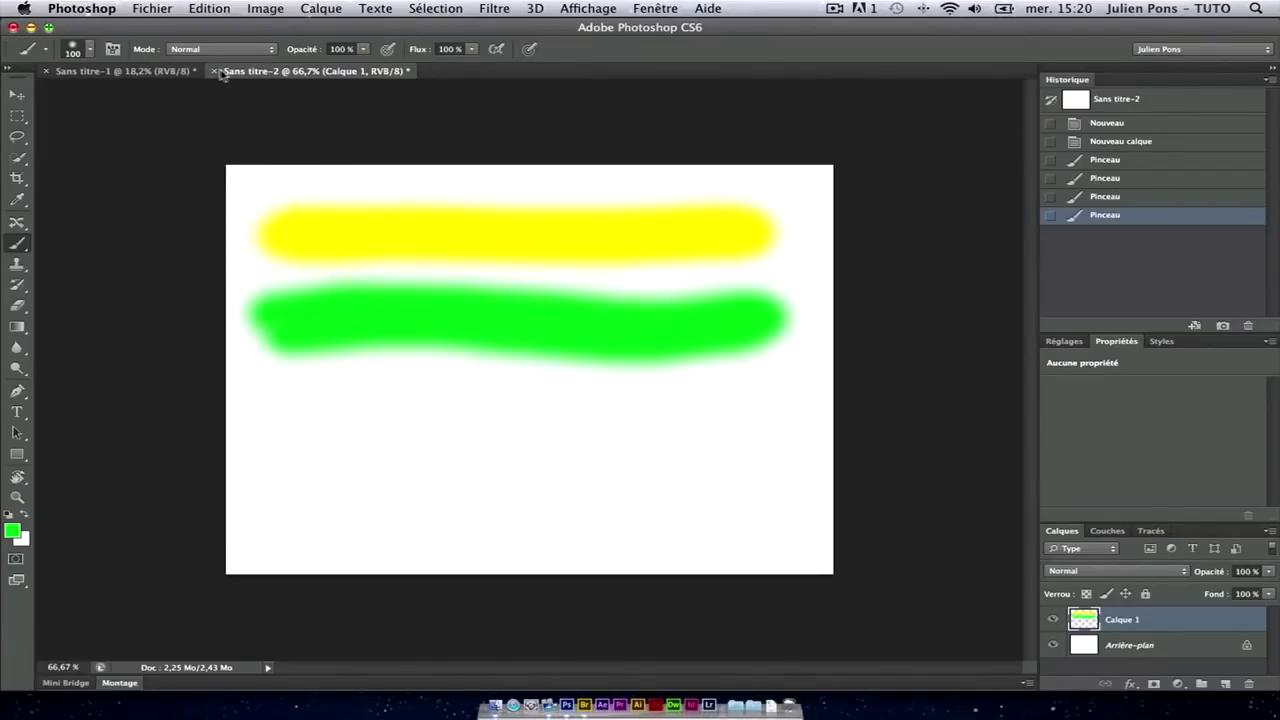
# - Close the Sans titre-2 document without saving
pyautogui.click(216, 72)
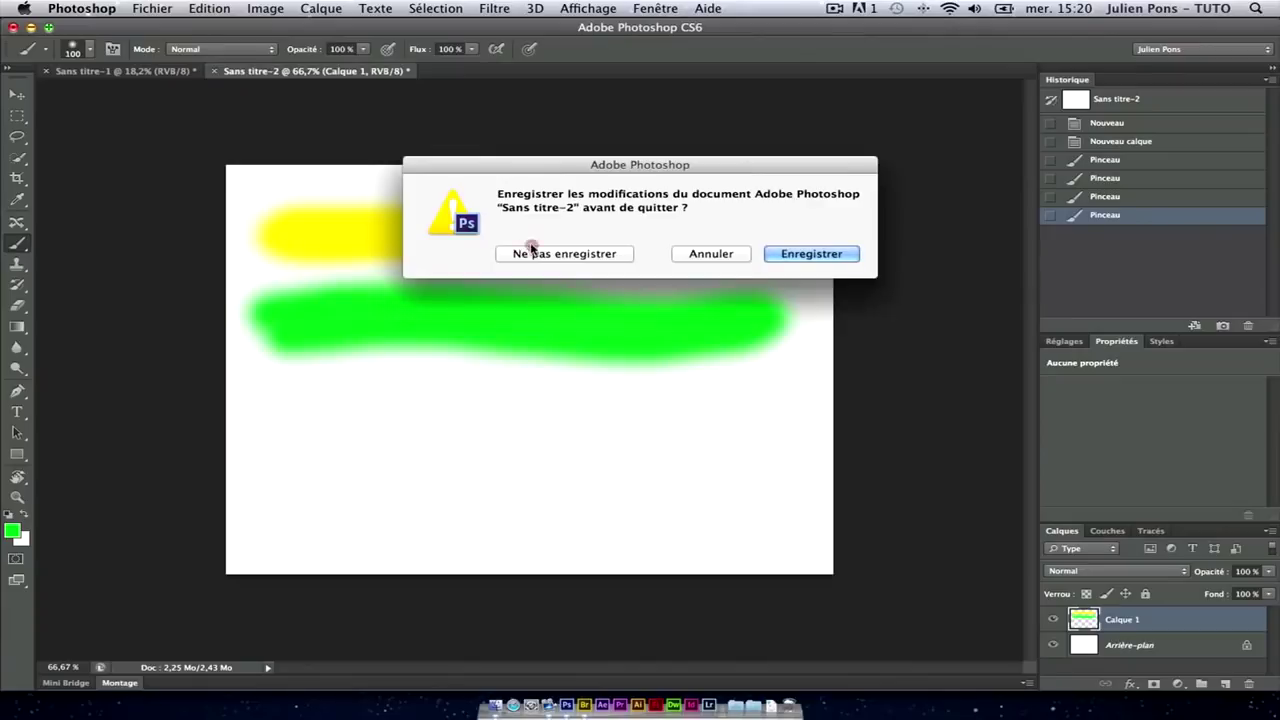
pyautogui.click(530, 251)
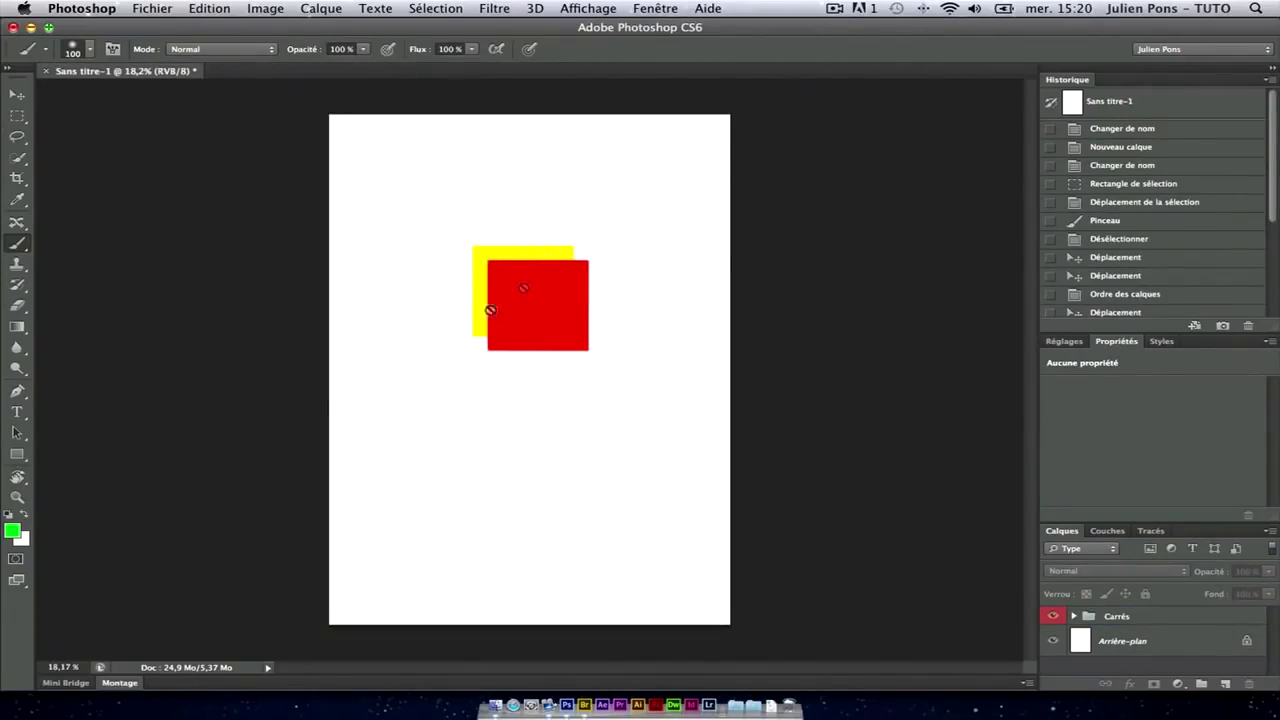
pyautogui.click(13, 533)
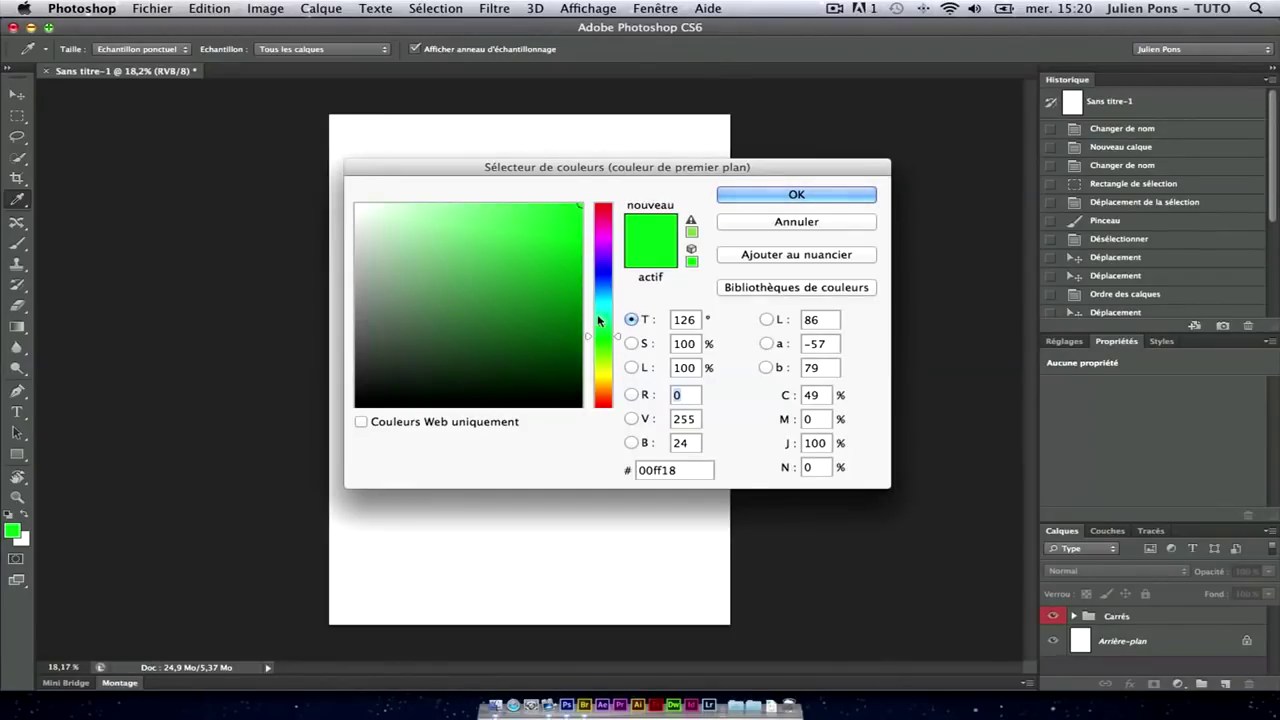
pyautogui.moveTo(598, 335)
pyautogui.mouseDown()
pyautogui.moveTo(595, 207)
pyautogui.moveTo(600, 388)
pyautogui.mouseUp()
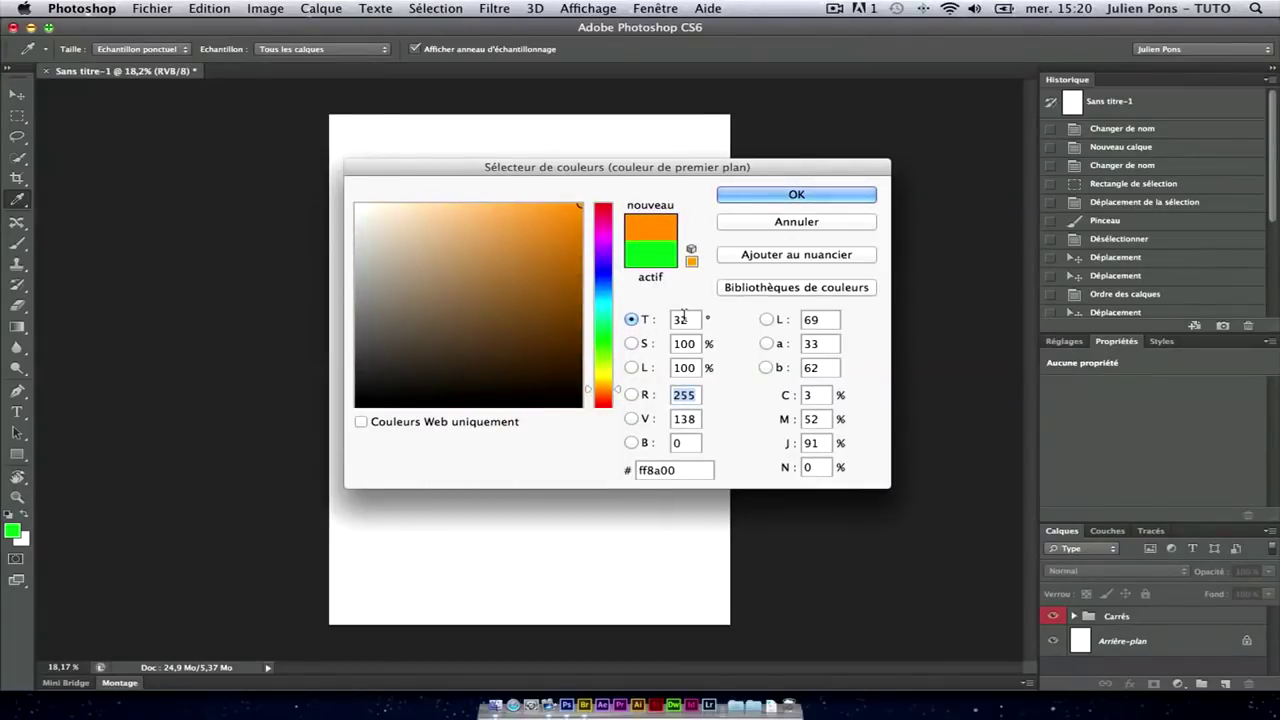
pyautogui.moveTo(613, 388)
pyautogui.mouseDown()
pyautogui.moveTo(621, 197)
pyautogui.moveTo(615, 418)
pyautogui.moveTo(614, 215)
pyautogui.mouseUp()
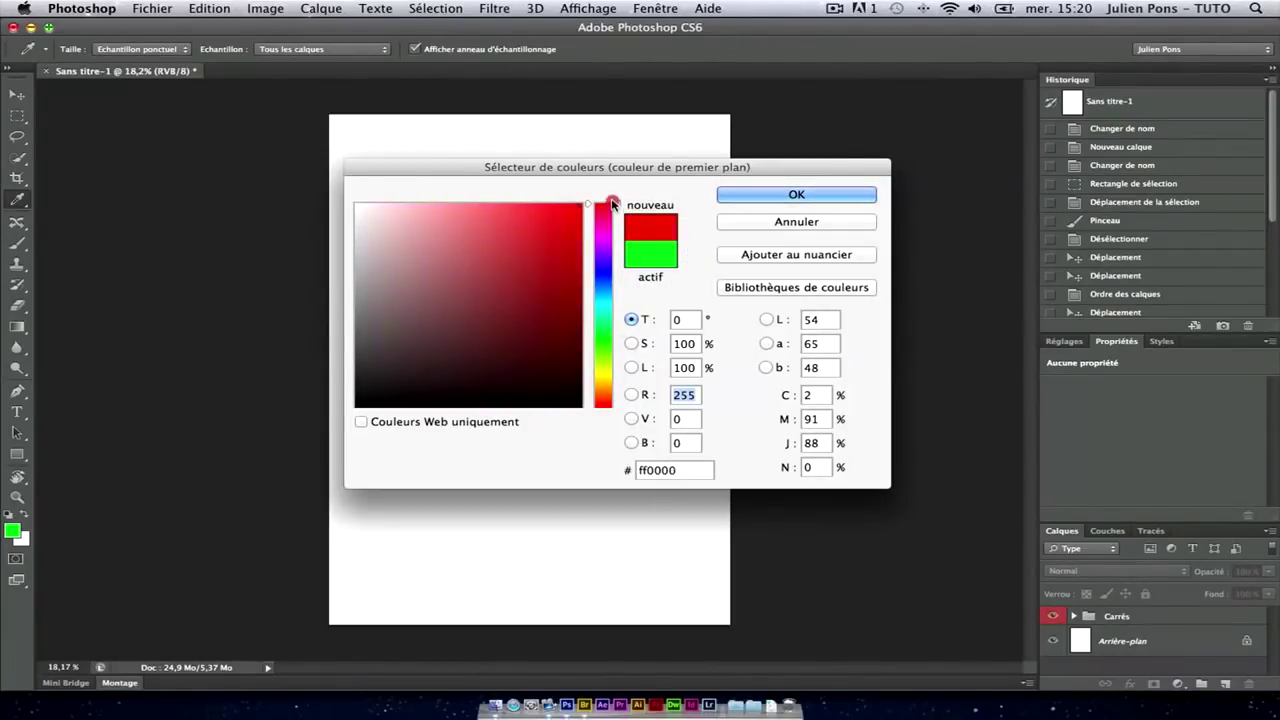
pyautogui.moveTo(613, 204)
pyautogui.mouseDown()
pyautogui.moveTo(631, 343)
pyautogui.moveTo(620, 410)
pyautogui.moveTo(603, 249)
pyautogui.moveTo(603, 301)
pyautogui.mouseUp()
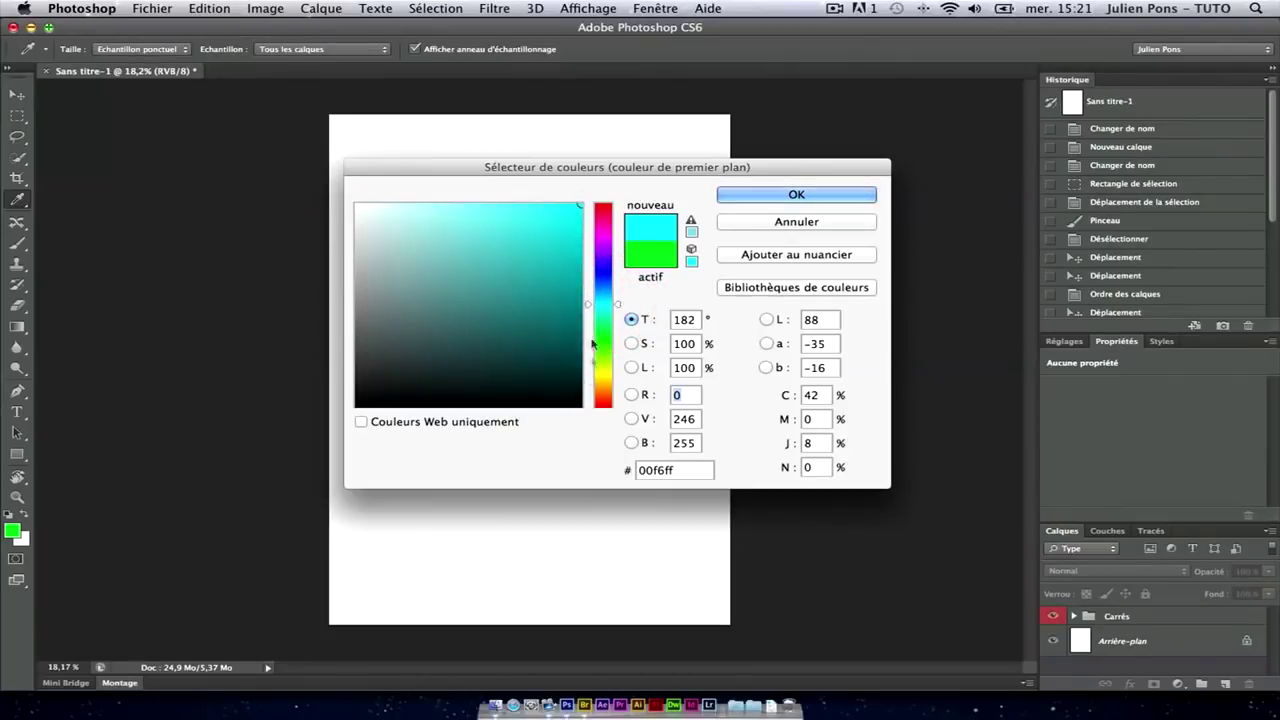
pyautogui.moveTo(537, 261)
pyautogui.mouseDown()
pyautogui.moveTo(337, 262)
pyautogui.moveTo(560, 263)
pyautogui.moveTo(305, 260)
pyautogui.moveTo(608, 267)
pyautogui.moveTo(376, 264)
pyautogui.moveTo(467, 212)
pyautogui.moveTo(590, 222)
pyautogui.moveTo(380, 210)
pyautogui.moveTo(586, 229)
pyautogui.moveTo(341, 227)
pyautogui.moveTo(604, 235)
pyautogui.moveTo(330, 234)
pyautogui.mouseUp()
pyautogui.moveTo(437, 240)
pyautogui.mouseDown()
pyautogui.moveTo(417, 400)
pyautogui.moveTo(389, 346)
pyautogui.moveTo(403, 191)
pyautogui.moveTo(343, 194)
pyautogui.moveTo(358, 157)
pyautogui.moveTo(343, 337)
pyautogui.moveTo(357, 420)
pyautogui.moveTo(407, 401)
pyautogui.moveTo(380, 236)
pyautogui.moveTo(530, 340)
pyautogui.moveTo(435, 250)
pyautogui.moveTo(531, 283)
pyautogui.mouseUp()
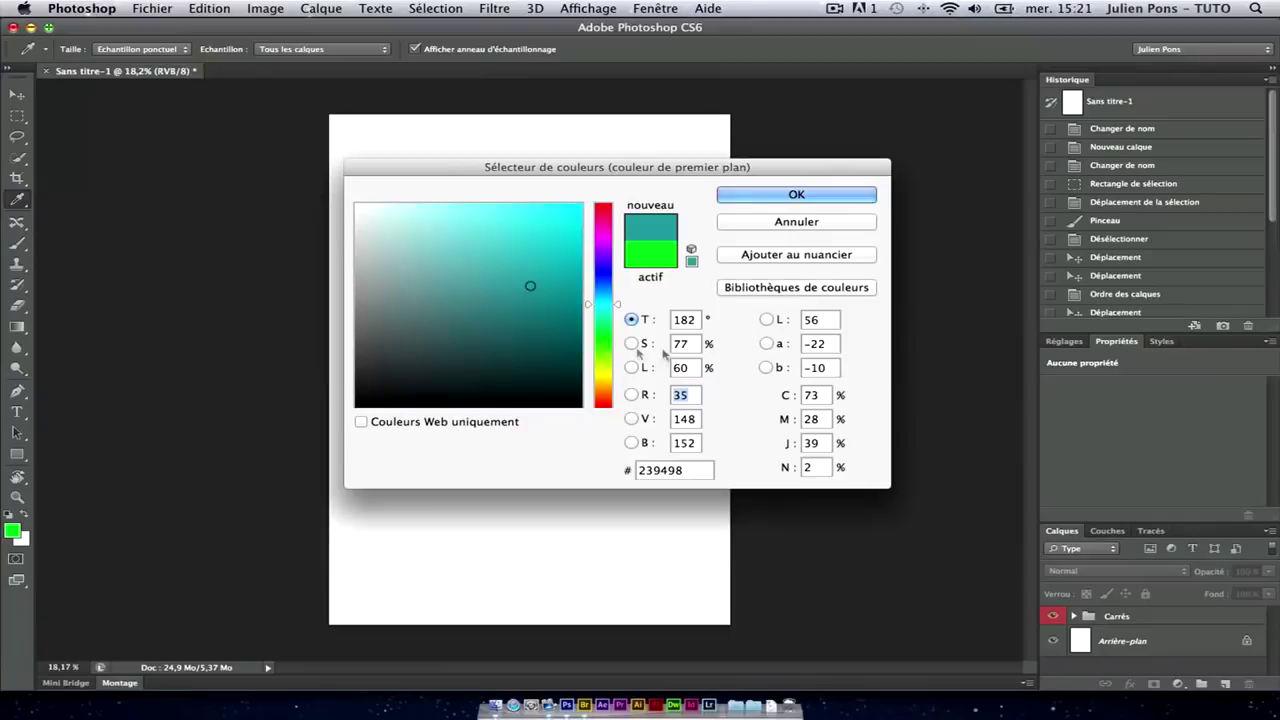
pyautogui.click(775, 222)
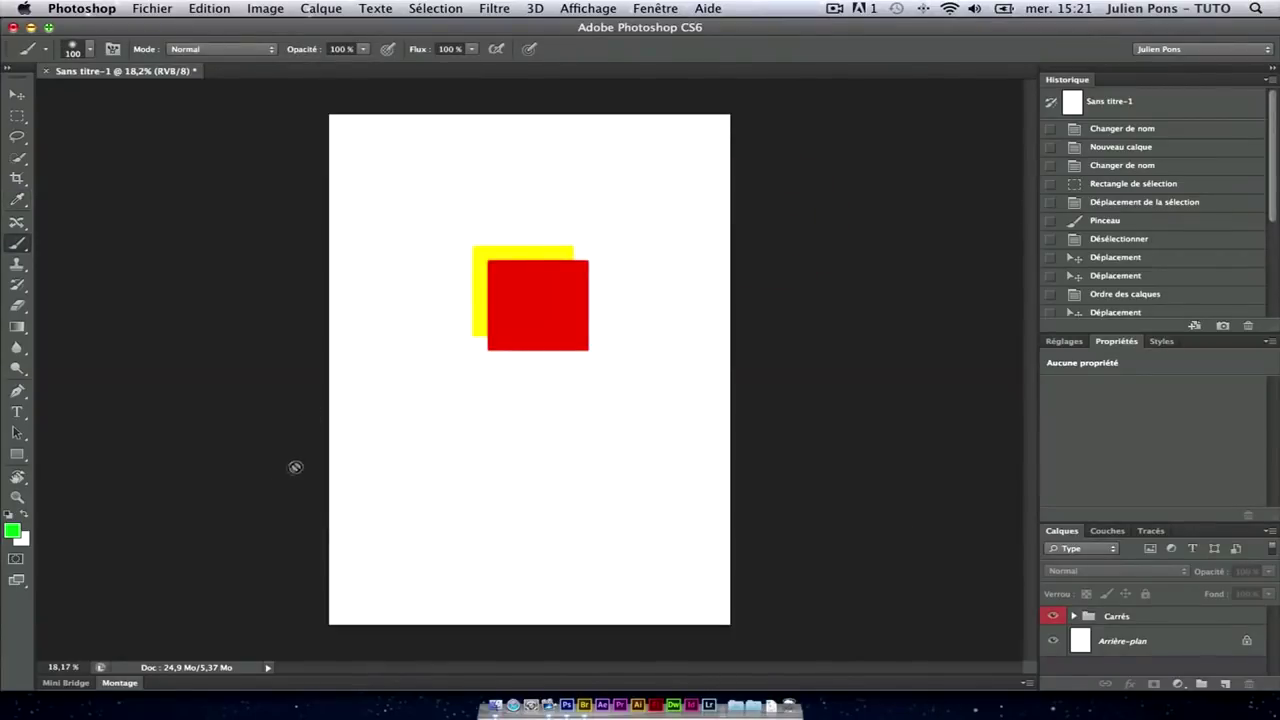
# - Set the background colour to red, keep green as foreground, then try the swap-colours arrow
pyautogui.click(13, 533)
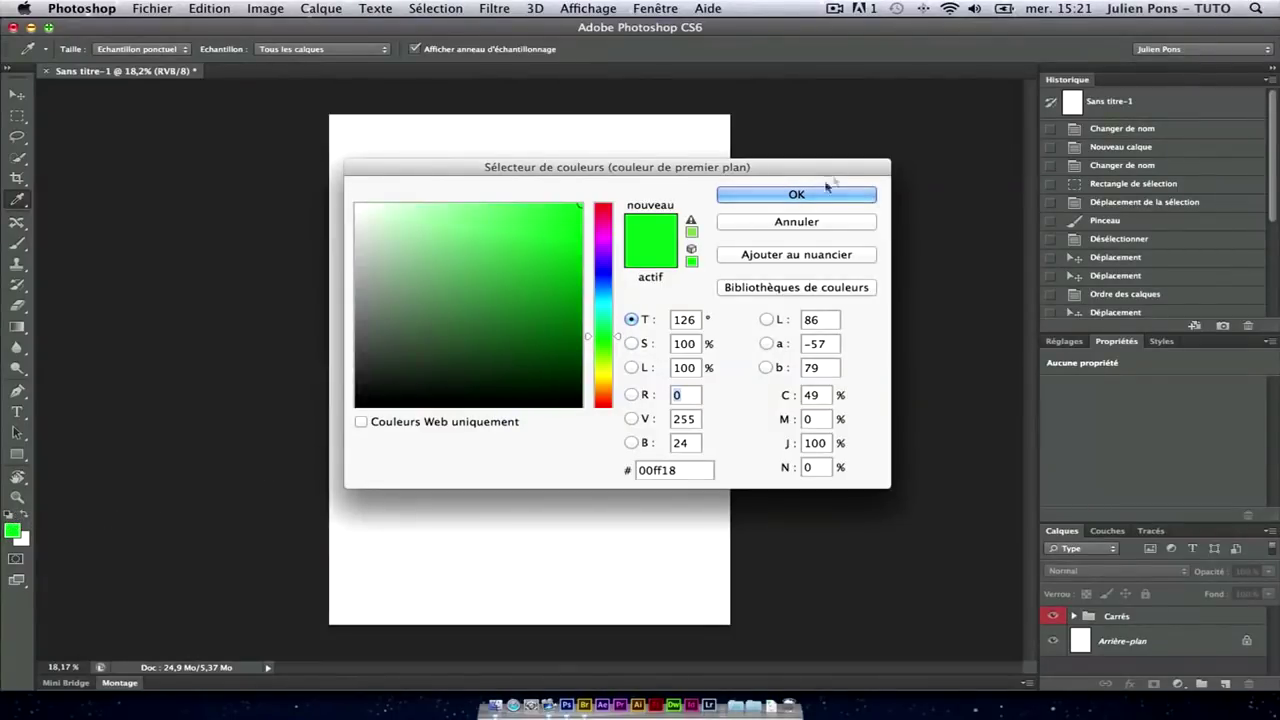
pyautogui.click(794, 222)
pyautogui.click(23, 543)
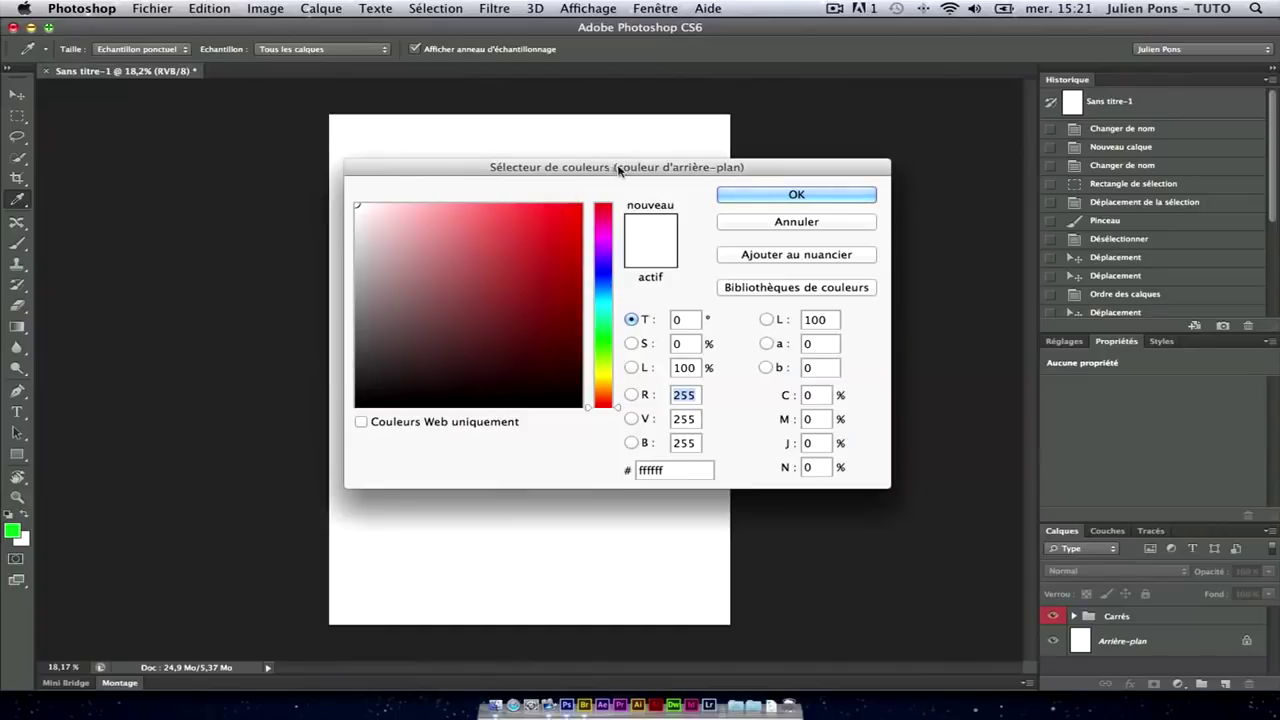
pyautogui.click(604, 206)
pyautogui.click(563, 223)
pyautogui.click(790, 194)
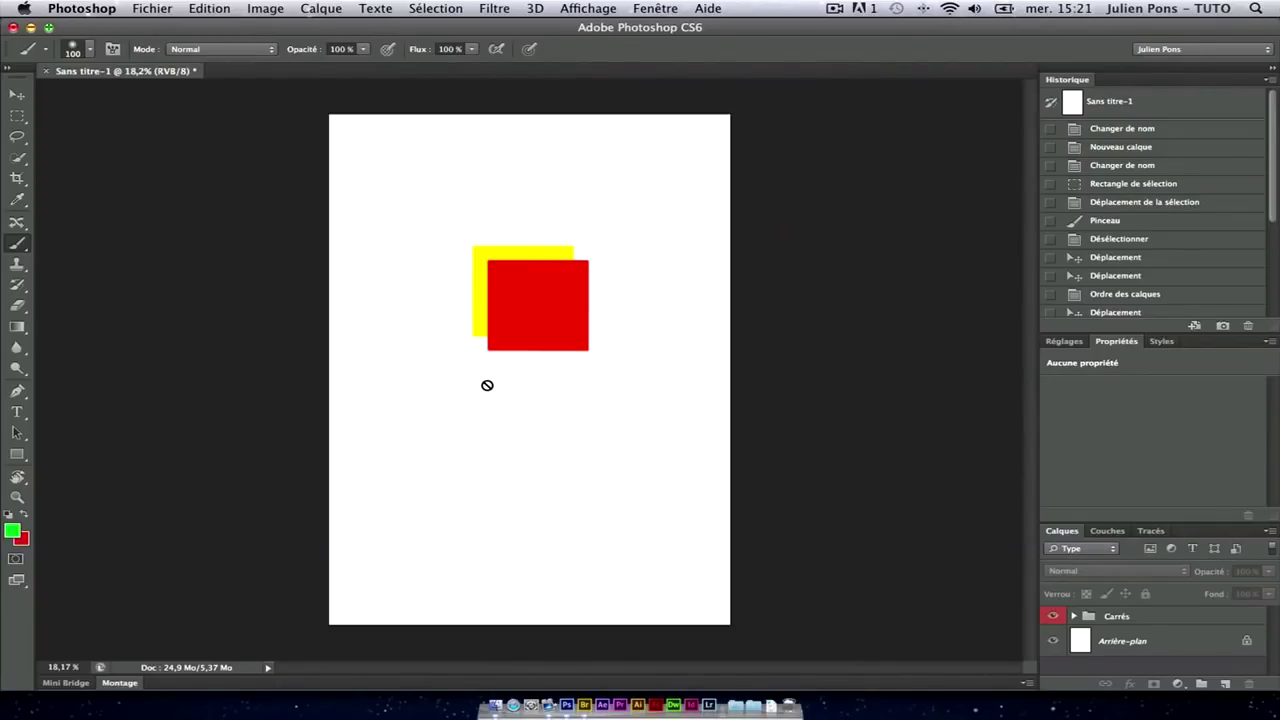
pyautogui.click(25, 516)
# - With the Rectangular Marquee, mark a small square selection below the red square
pyautogui.click(20, 118)
pyautogui.moveTo(455, 396); pyautogui.dragTo(593, 522)
pyautogui.click(569, 382)
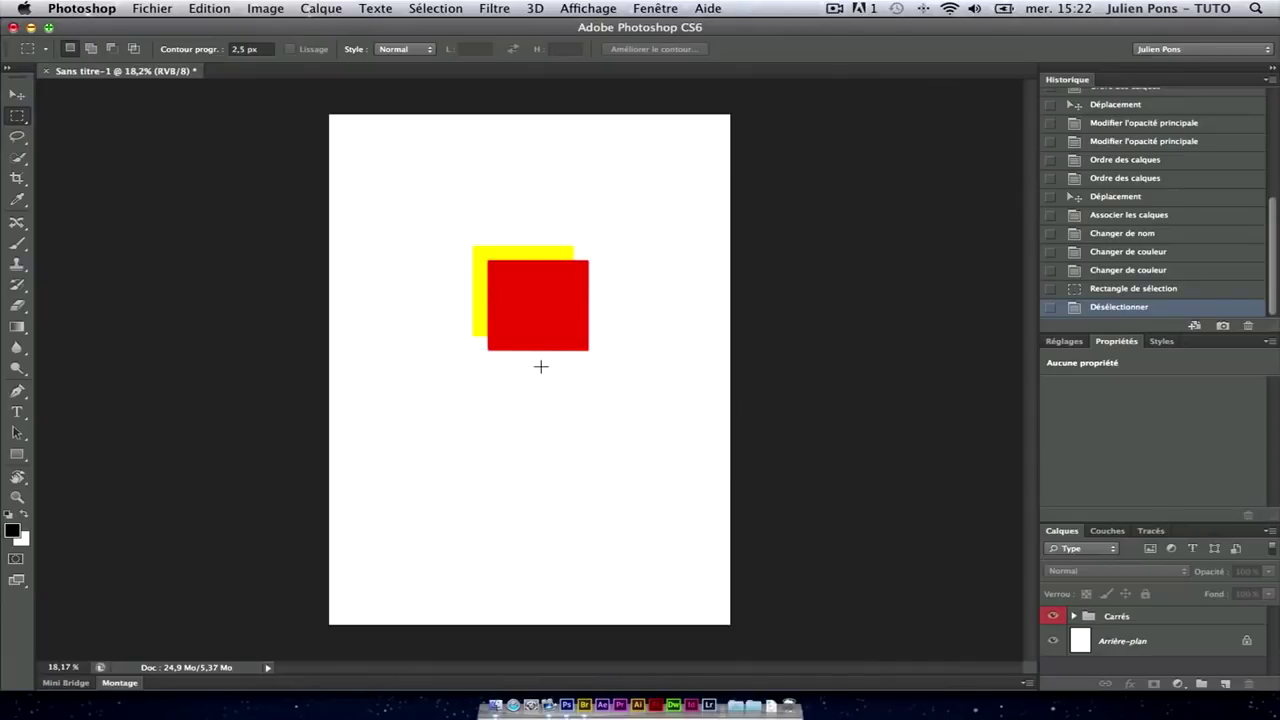
pyautogui.moveTo(457, 400)
pyautogui.mouseDown()
pyautogui.moveTo(681, 568)
pyautogui.moveTo(560, 471)
pyautogui.mouseUp()
# - Clear the small selection and switch to the Elliptical Marquee tool
pyautogui.click(486, 381)
pyautogui.click(20, 117)
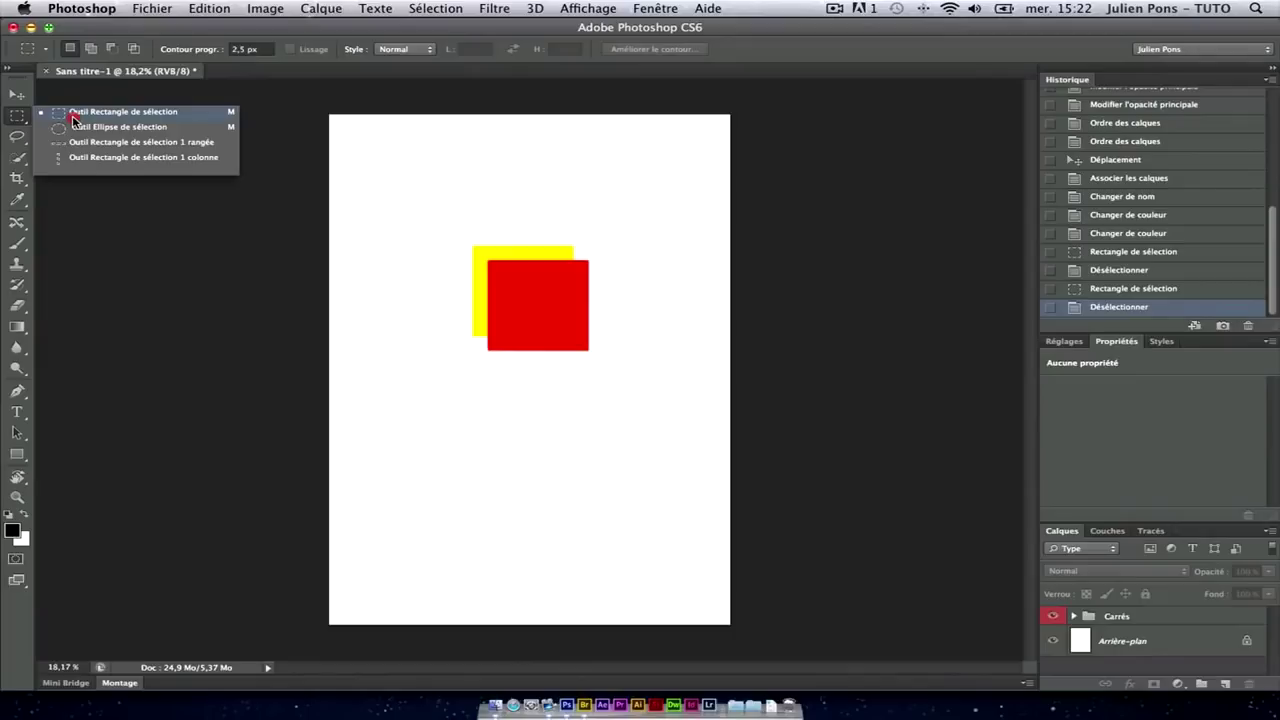
pyautogui.click(73, 115)
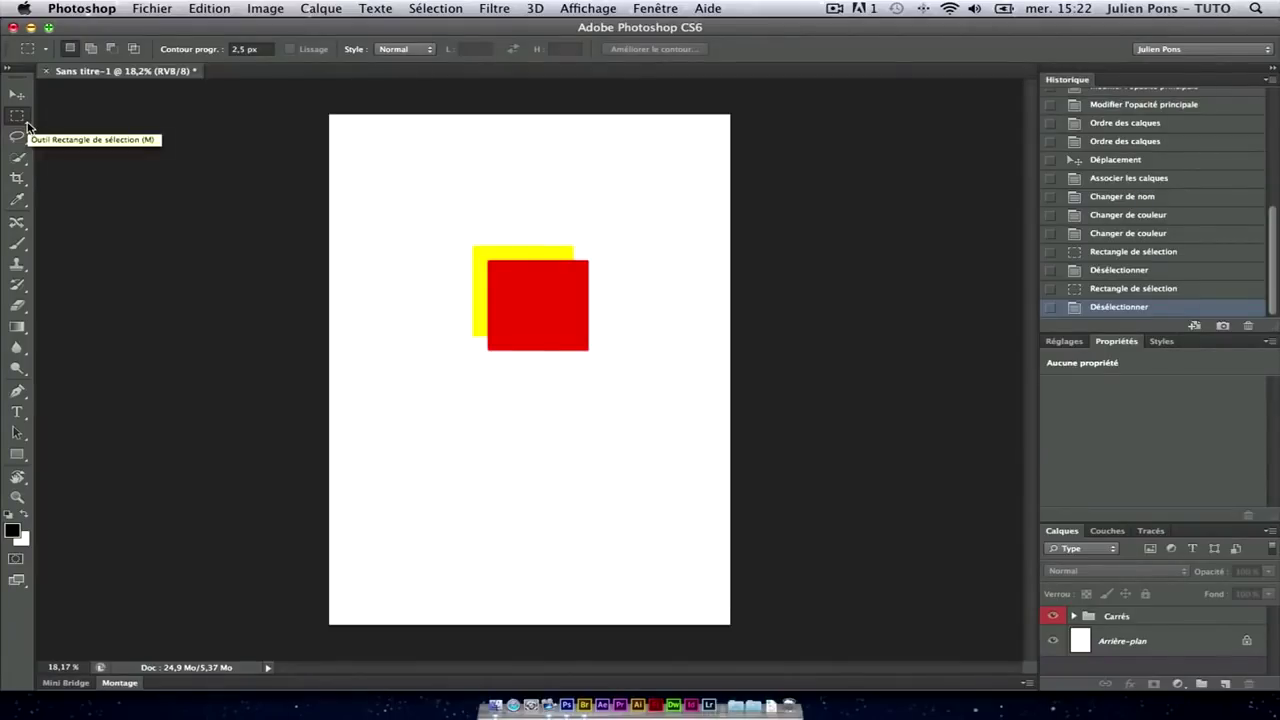
pyautogui.click(28, 124)
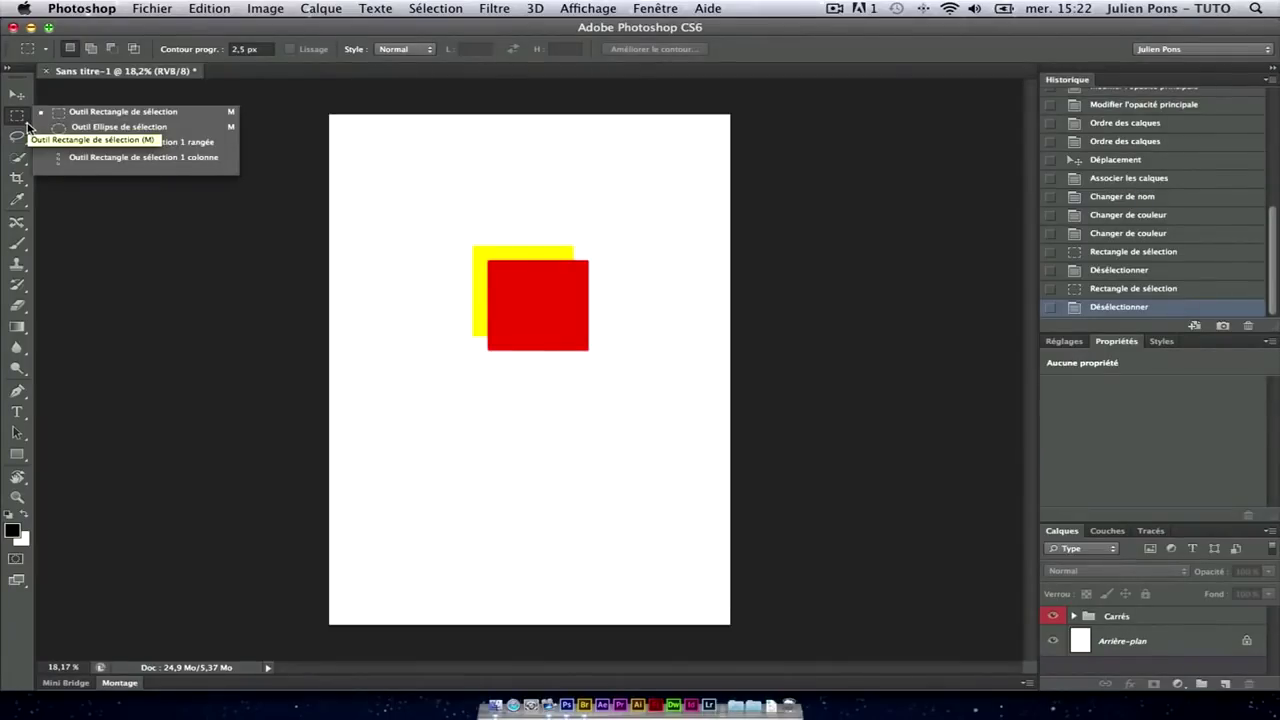
pyautogui.click(168, 130)
# - Draw elliptical and circular selections below the squares, moving one, then clear them
pyautogui.moveTo(471, 410); pyautogui.dragTo(624, 195)
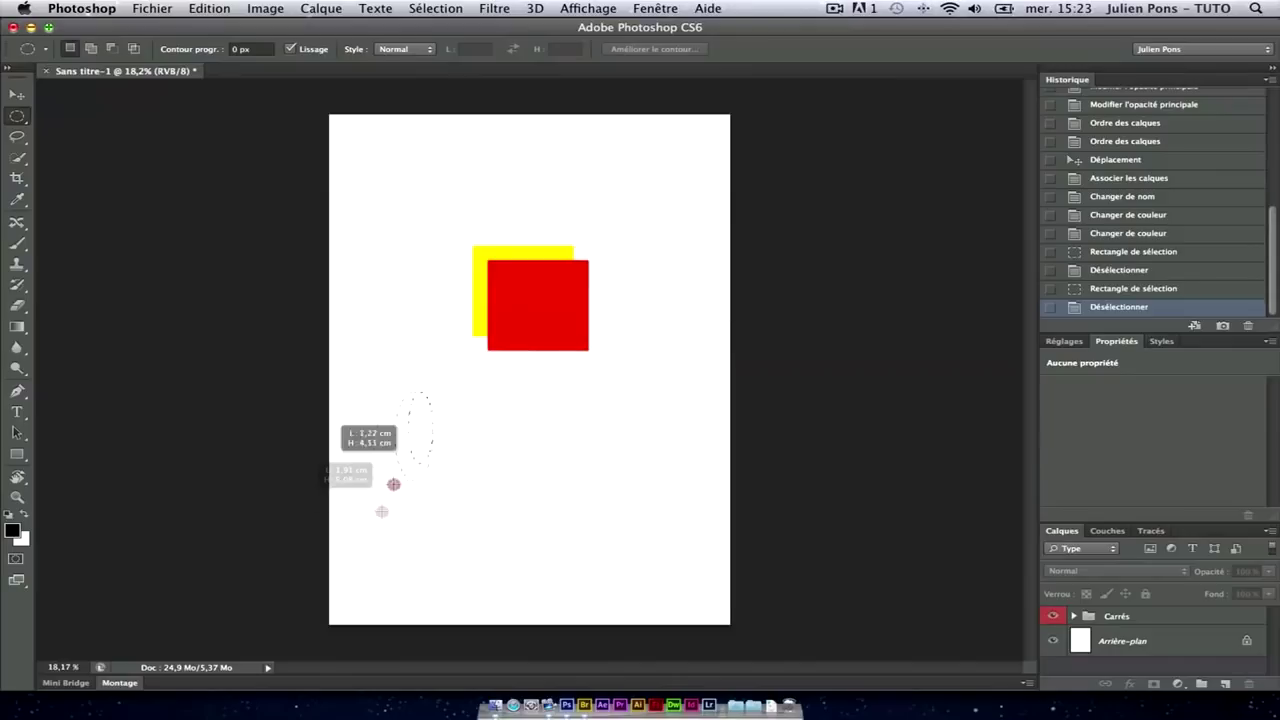
pyautogui.moveTo(624, 195); pyautogui.dragTo(655, 282)
pyautogui.click(641, 229)
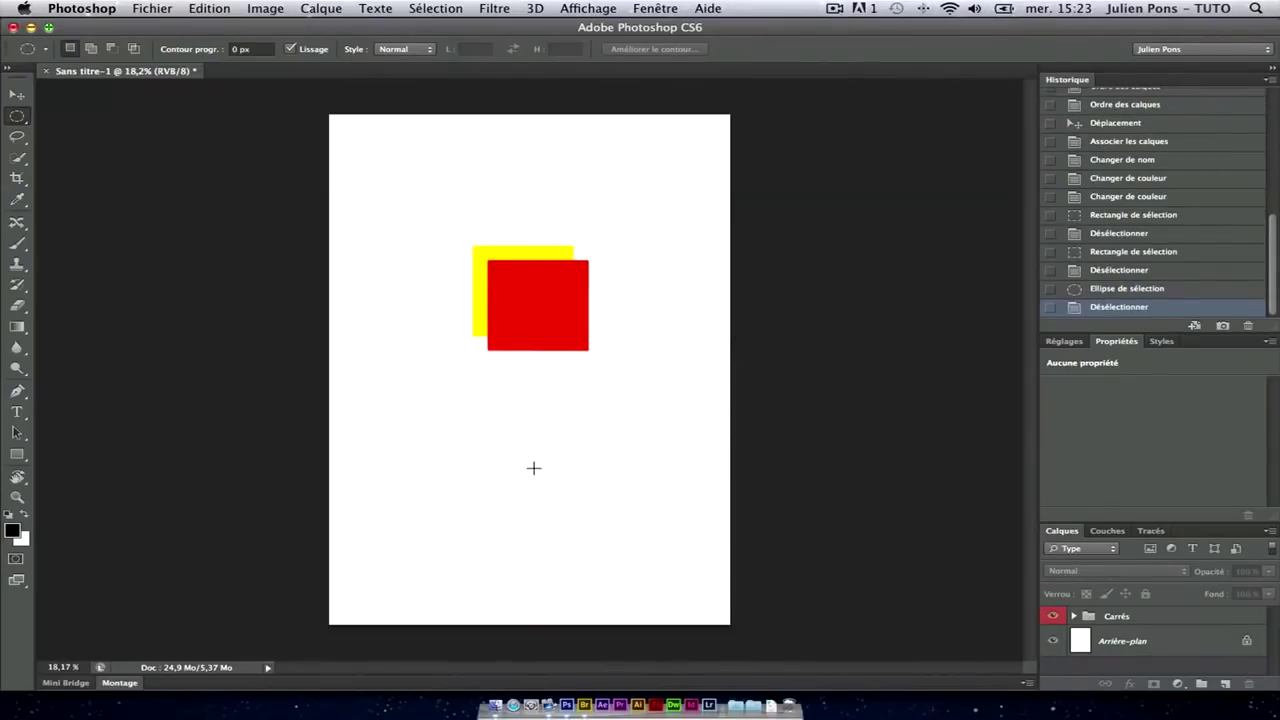
pyautogui.moveTo(475, 446); pyautogui.dragTo(712, 569)
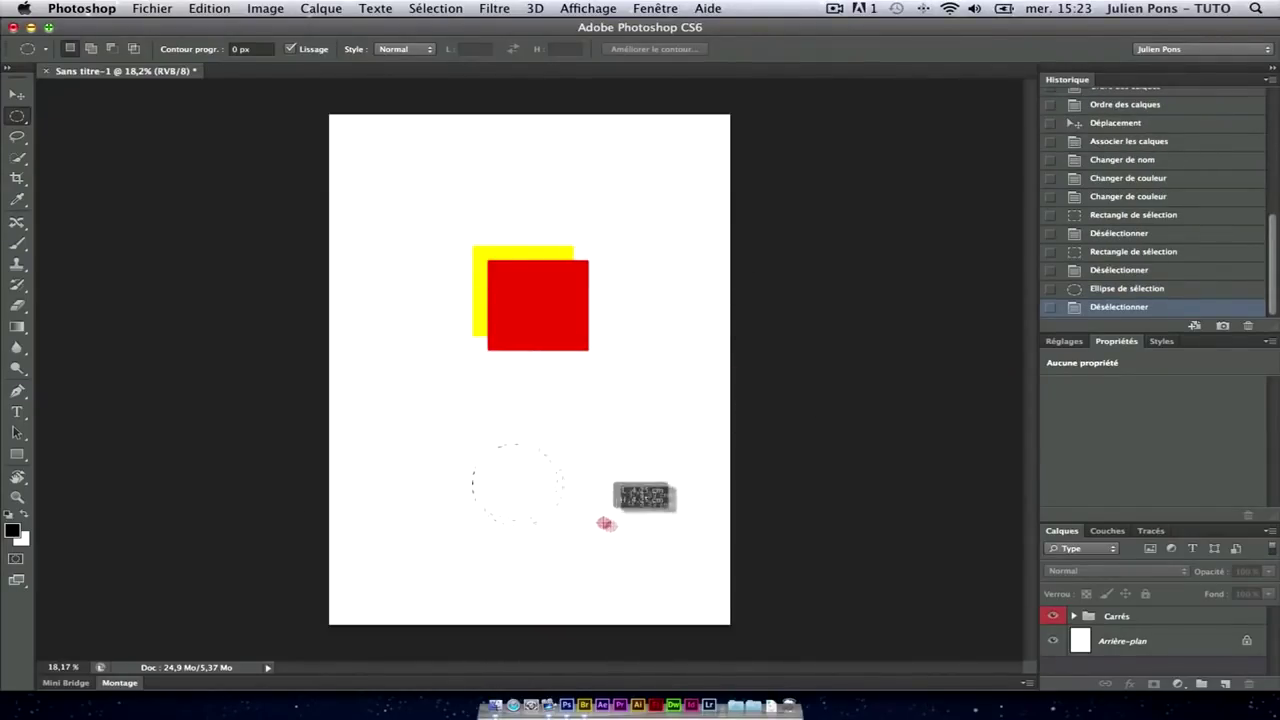
pyautogui.moveTo(712, 569); pyautogui.dragTo(760, 586)
pyautogui.moveTo(560, 532)
pyautogui.mouseDown()
pyautogui.moveTo(555, 470)
pyautogui.moveTo(531, 500)
pyautogui.mouseUp()
pyautogui.click(531, 414)
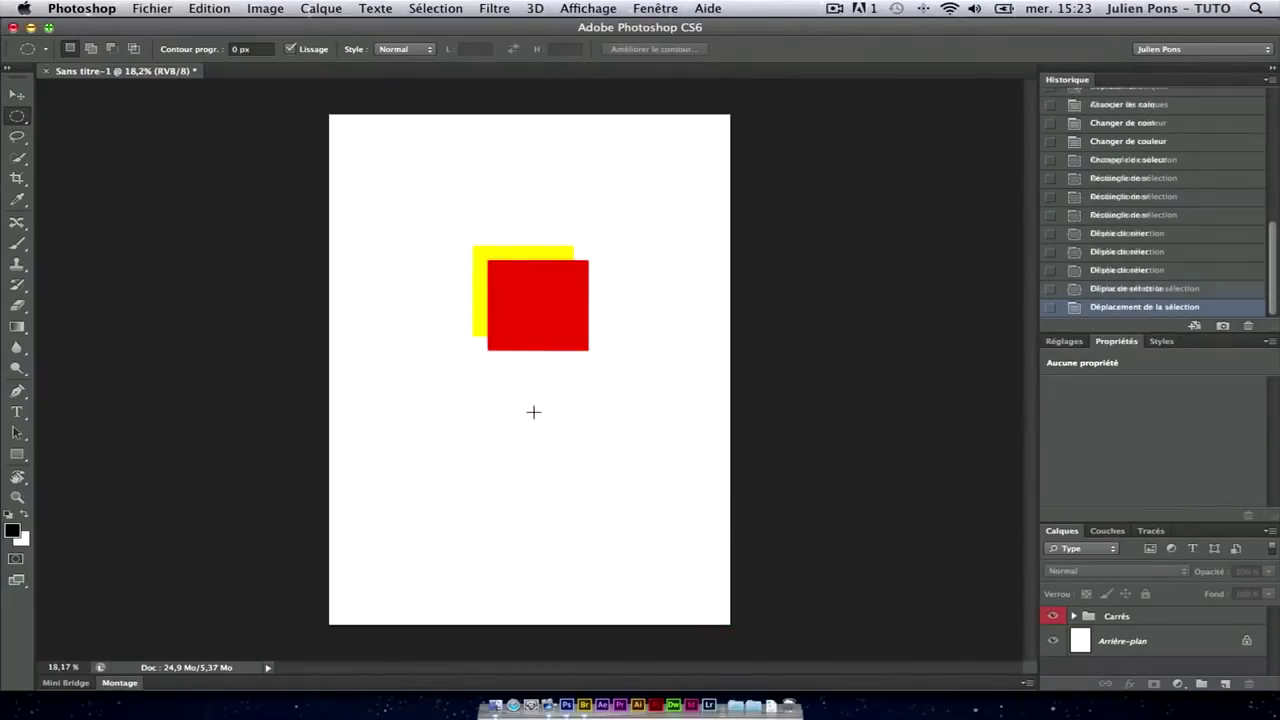
# - Draw and clear several more circular selections, then return to the Rectangular Marquee
pyautogui.moveTo(494, 462); pyautogui.dragTo(560, 514)
pyautogui.moveTo(463, 423); pyautogui.dragTo(614, 560)
pyautogui.click(474, 414)
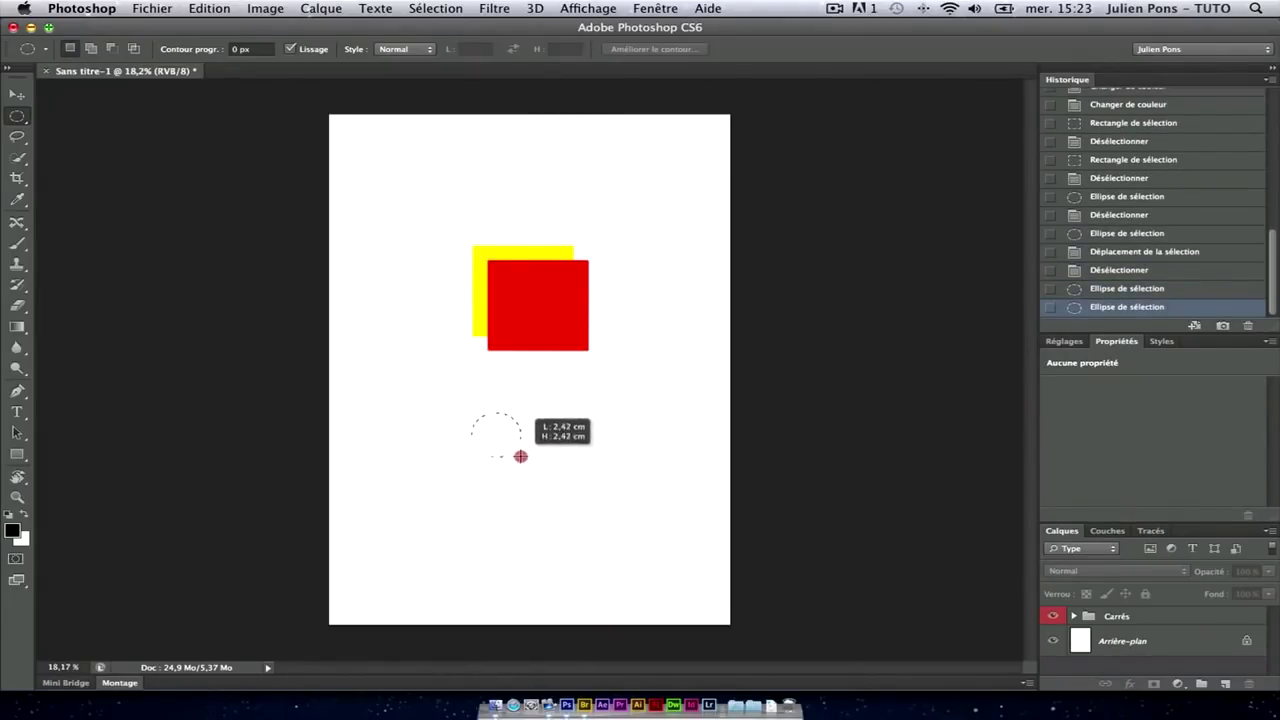
pyautogui.moveTo(474, 414); pyautogui.dragTo(480, 420)
pyautogui.click(498, 442)
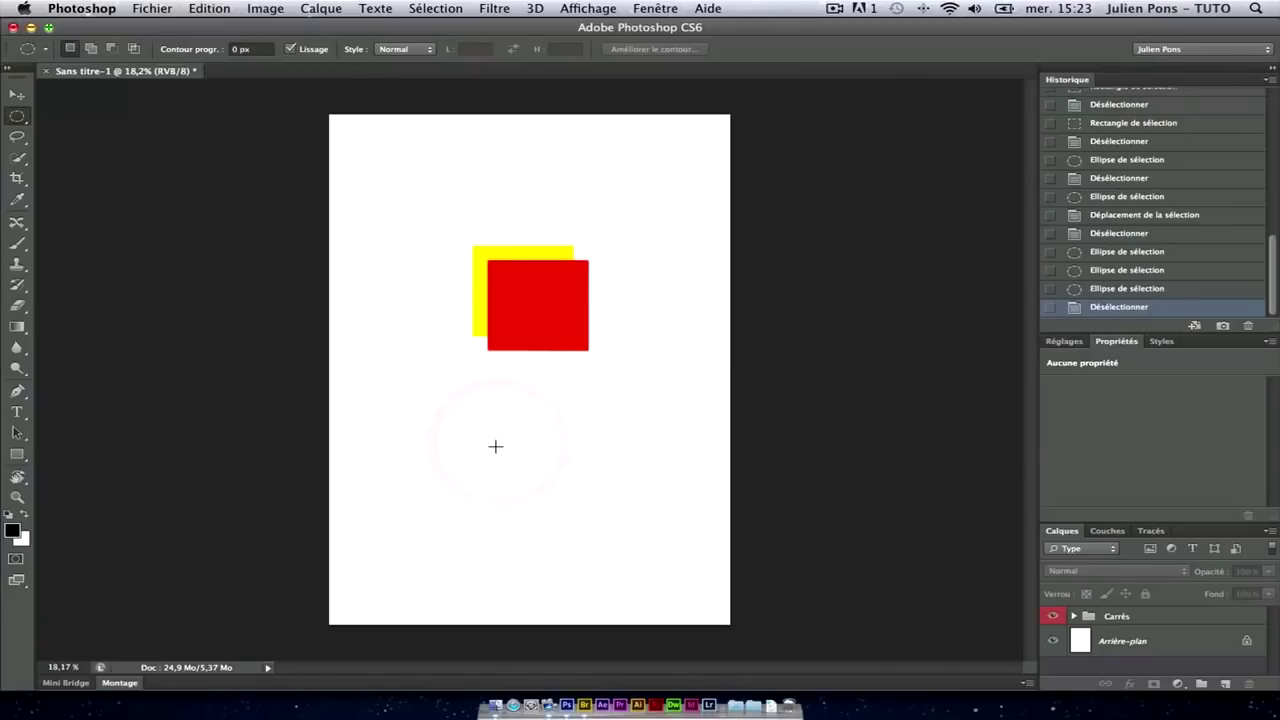
pyautogui.moveTo(512, 460); pyautogui.dragTo(551, 486)
pyautogui.click(491, 386)
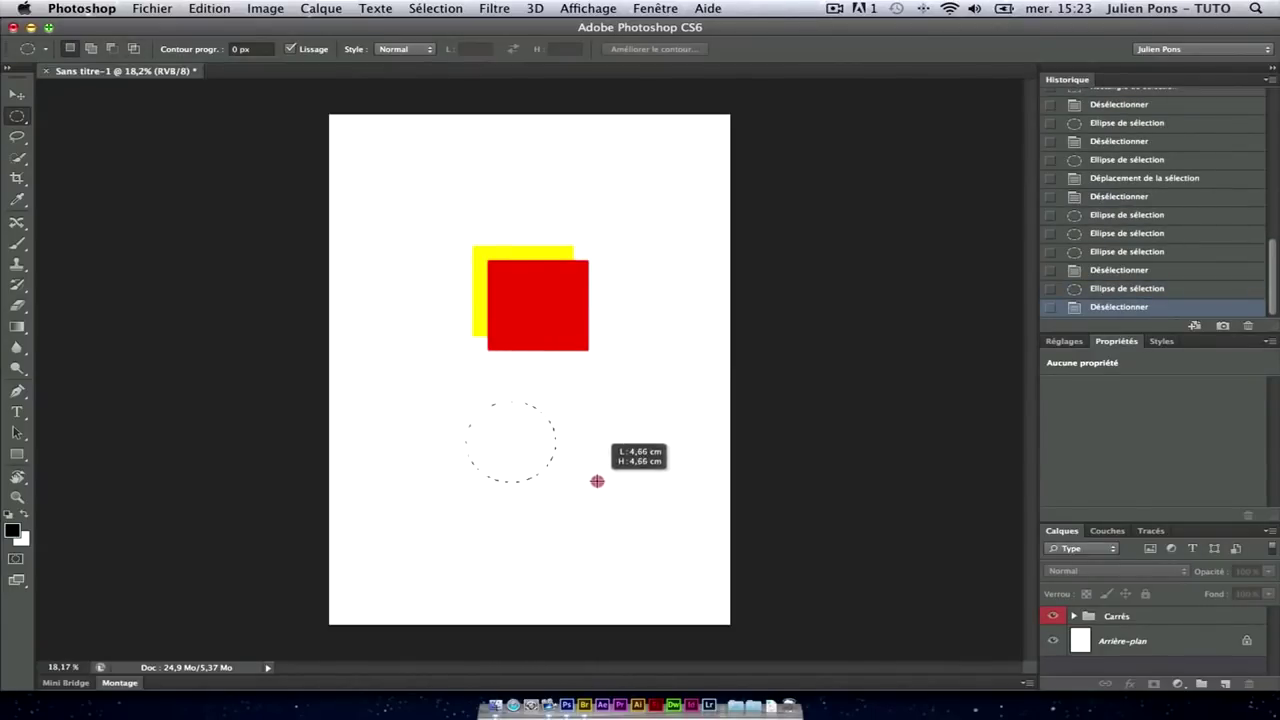
pyautogui.moveTo(513, 443); pyautogui.dragTo(683, 515)
pyautogui.moveTo(487, 402); pyautogui.dragTo(497, 454)
pyautogui.click(425, 407)
pyautogui.moveTo(17, 116); pyautogui.dragTo(95, 130)
pyautogui.click(95, 116)
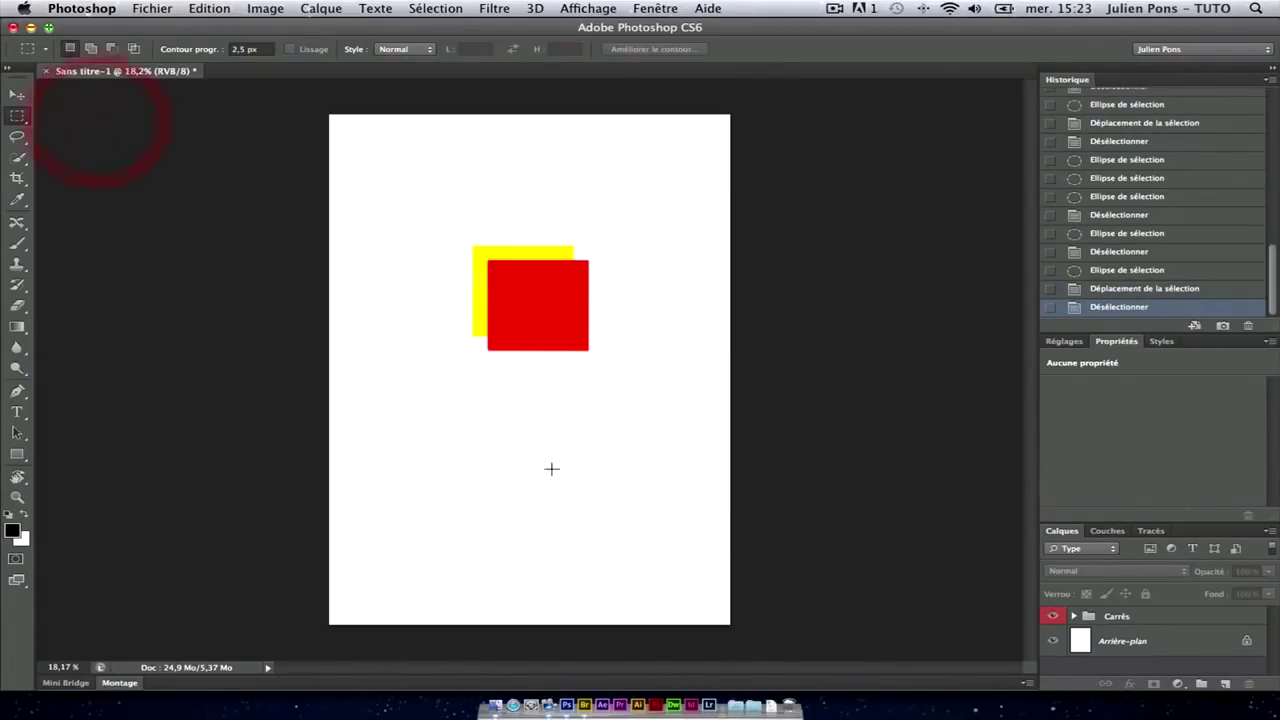
# - Draw and clear several small rectangular selections below the squares
pyautogui.moveTo(536, 508); pyautogui.dragTo(571, 529)
pyautogui.moveTo(512, 450); pyautogui.dragTo(560, 492)
pyautogui.moveTo(524, 449); pyautogui.dragTo(580, 491)
pyautogui.click(486, 386)
pyautogui.moveTo(489, 450); pyautogui.dragTo(537, 493)
pyautogui.click(459, 390)
pyautogui.moveTo(420, 378); pyautogui.dragTo(529, 476)
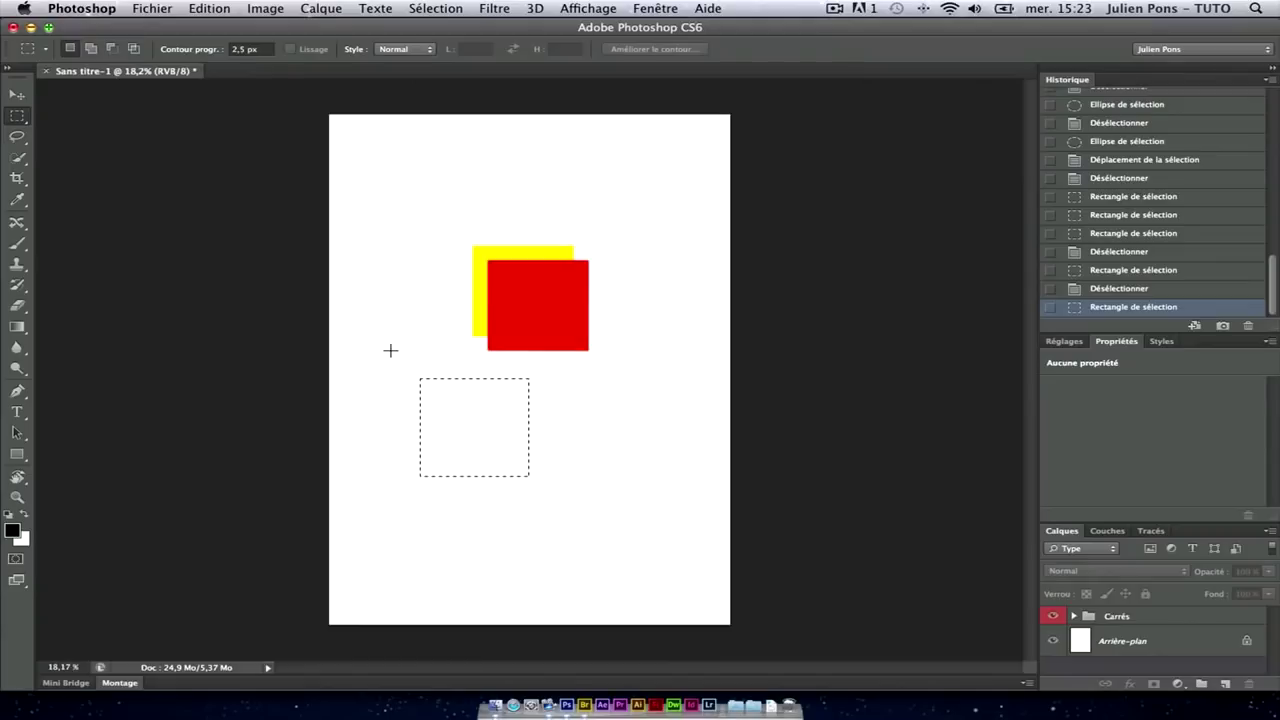
pyautogui.click(488, 340)
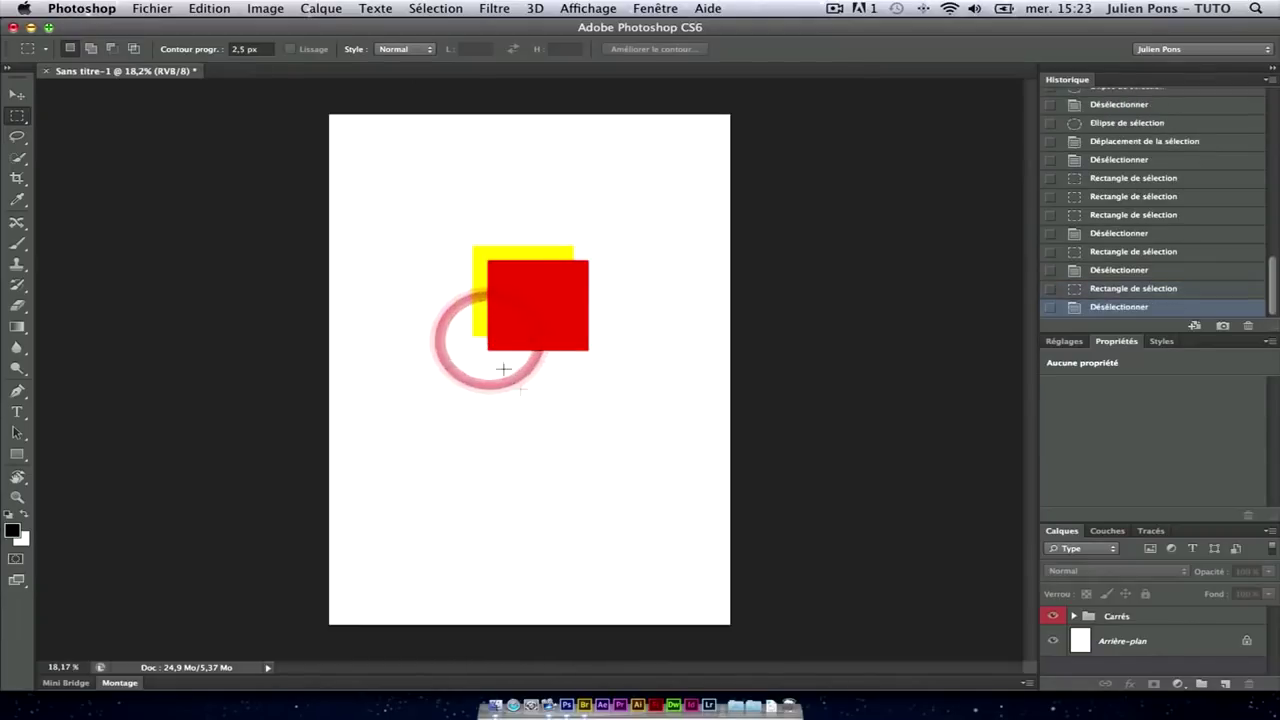
# - Select a wide rectangular strip across the lower page
pyautogui.moveTo(374, 443); pyautogui.dragTo(483, 537)
pyautogui.click(505, 443)
pyautogui.moveTo(406, 353); pyautogui.dragTo(552, 484)
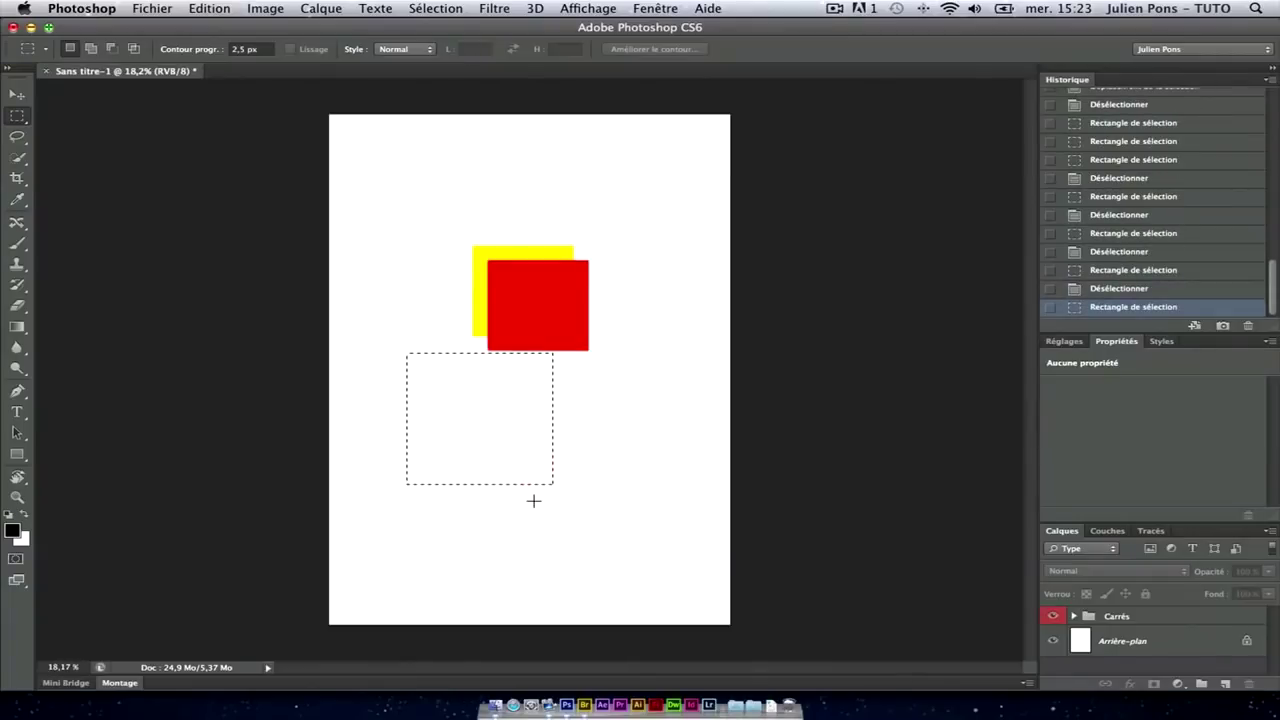
pyautogui.click(560, 321)
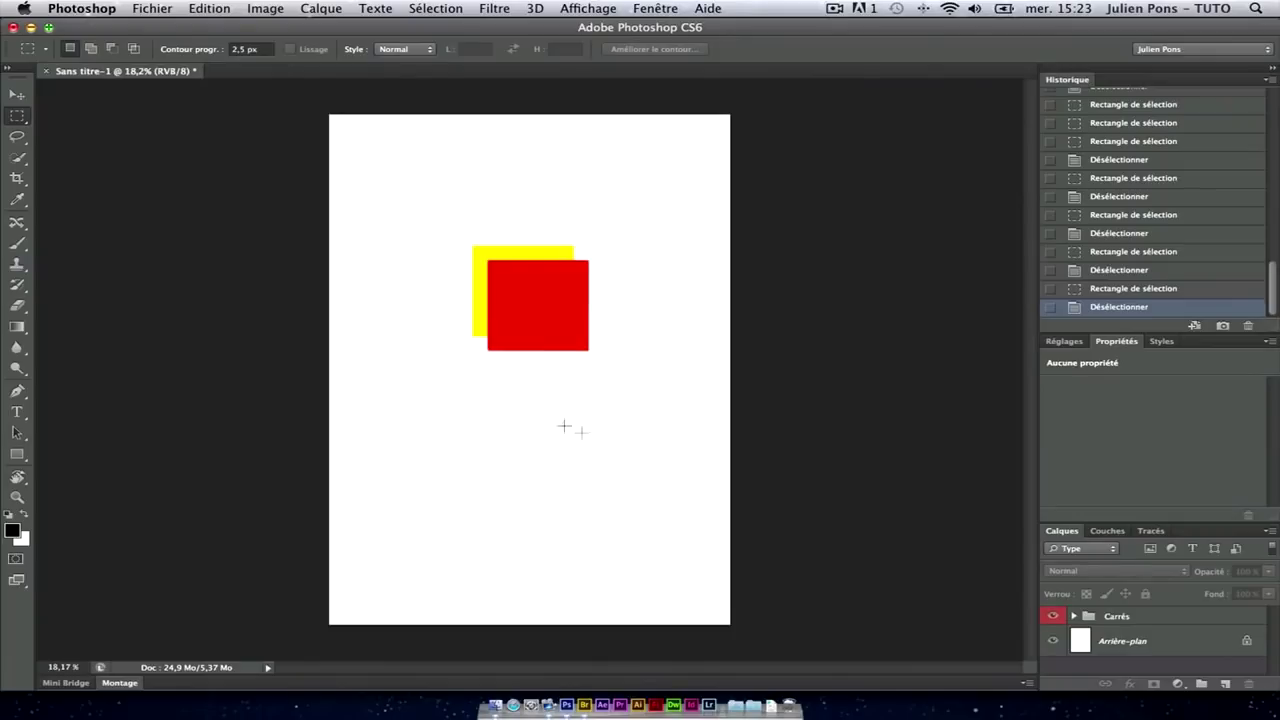
pyautogui.moveTo(370, 432)
pyautogui.mouseDown()
pyautogui.moveTo(684, 501)
pyautogui.moveTo(597, 483)
pyautogui.mouseUp()
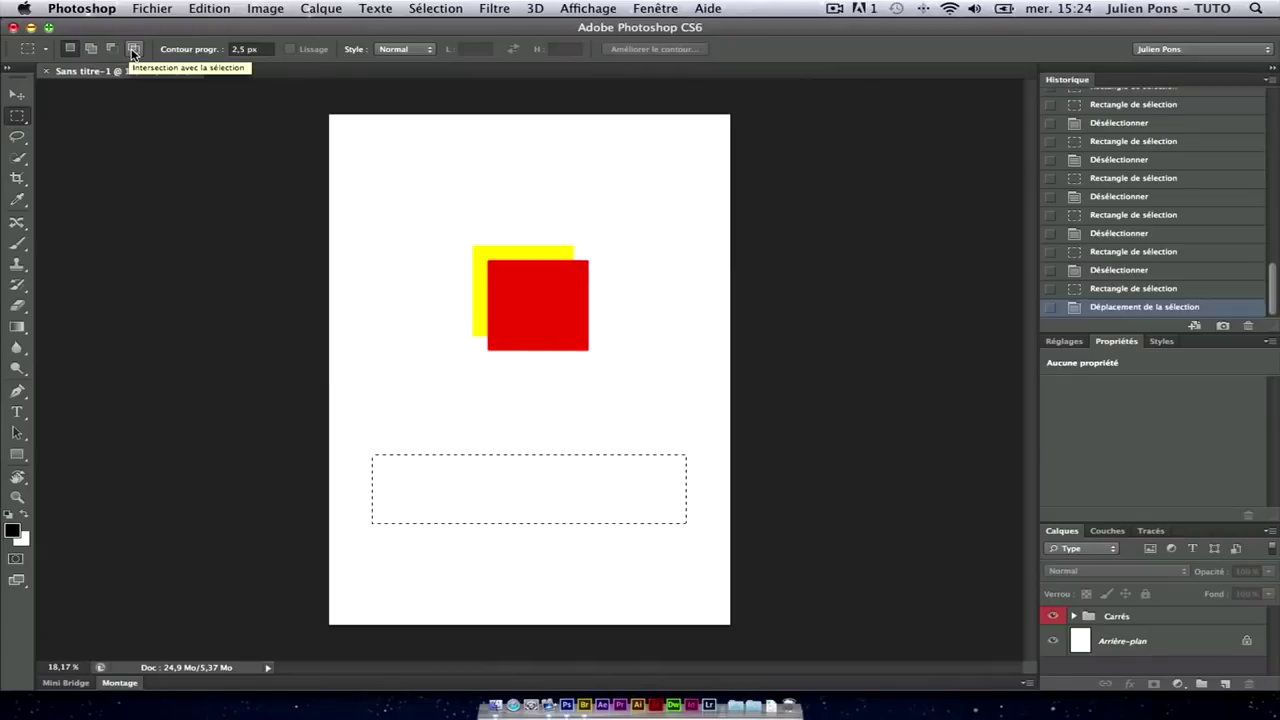
# - In Add to Selection mode, add rectangles and a tall bar to the strip
pyautogui.click(92, 49)
pyautogui.moveTo(401, 433); pyautogui.dragTo(449, 472)
pyautogui.moveTo(465, 417)
pyautogui.mouseDown()
pyautogui.moveTo(516, 476)
pyautogui.moveTo(539, 382)
pyautogui.mouseUp()
pyautogui.moveTo(620, 327); pyautogui.dragTo(684, 458)
# - In Subtract mode, cut the tall bar and other rectangles from the selection
pyautogui.click(111, 49)
pyautogui.moveTo(613, 303); pyautogui.dragTo(711, 457)
pyautogui.moveTo(512, 352); pyautogui.dragTo(620, 458)
pyautogui.moveTo(394, 389)
pyautogui.mouseDown()
pyautogui.moveTo(523, 458)
pyautogui.moveTo(586, 530)
pyautogui.mouseUp()
# - In Intersect mode, shrink the selection to a small box, then clear it
pyautogui.click(133, 48)
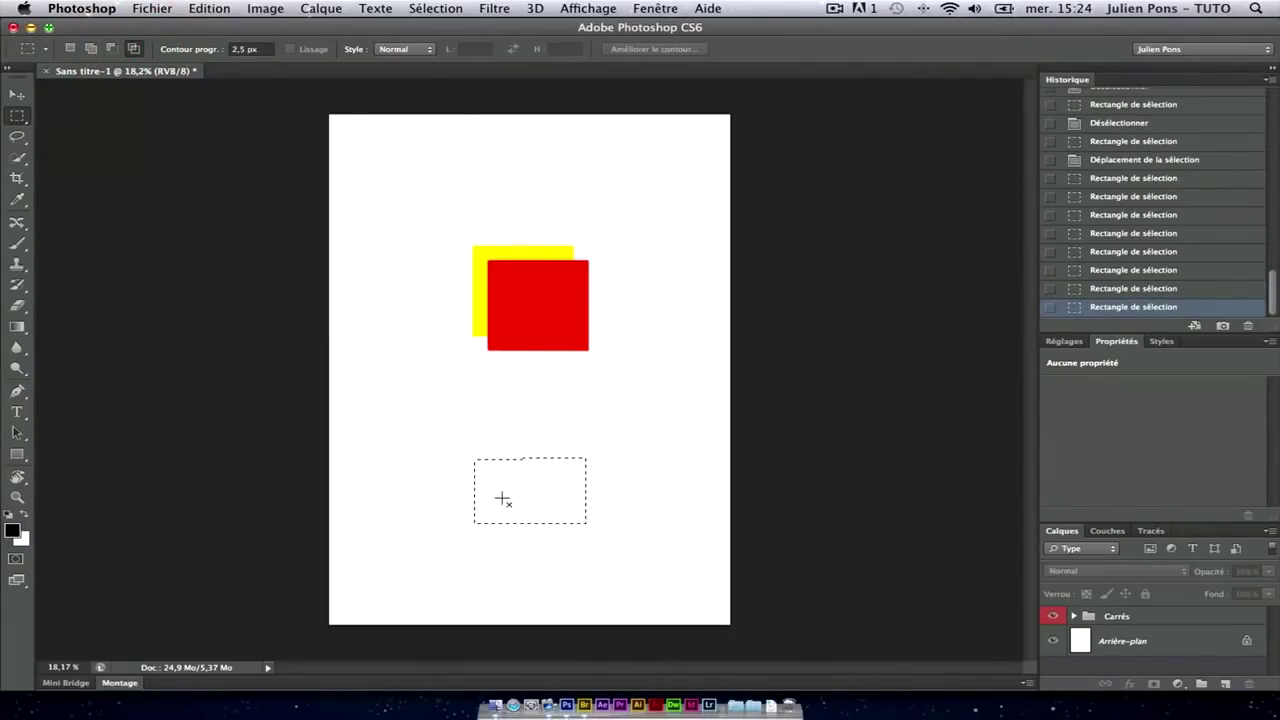
pyautogui.moveTo(443, 480); pyautogui.dragTo(638, 503)
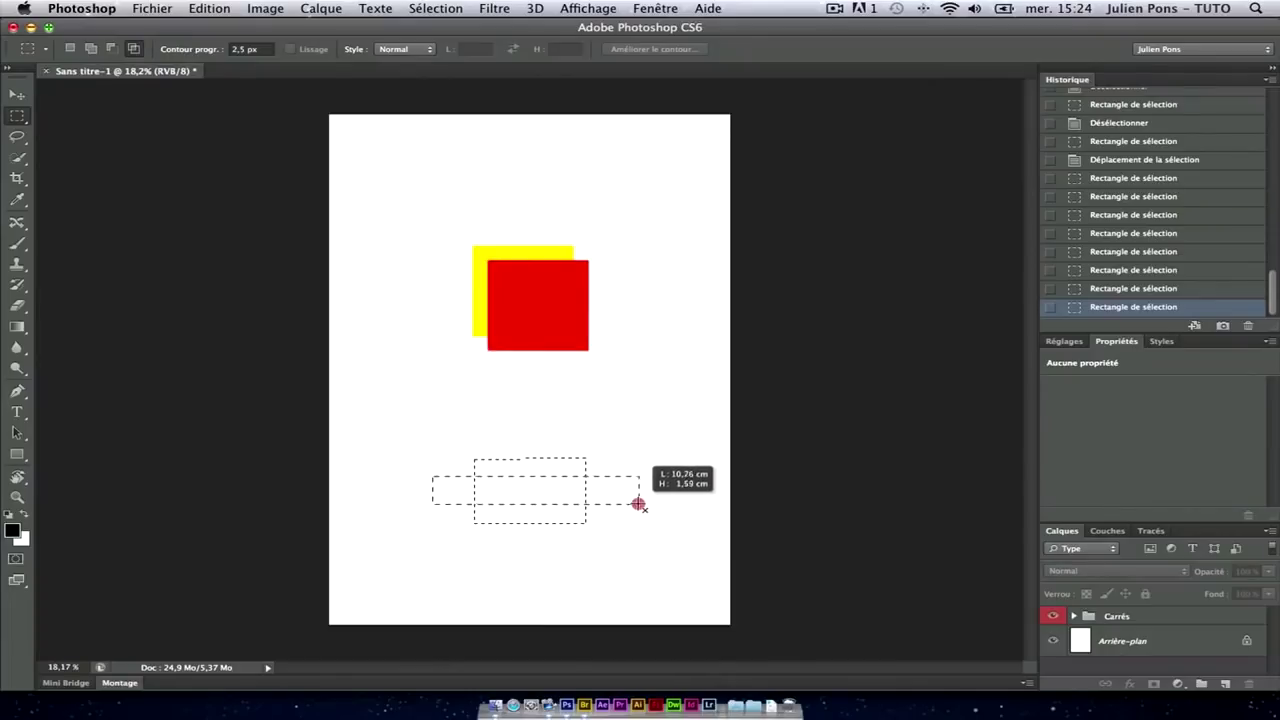
pyautogui.moveTo(508, 448); pyautogui.dragTo(551, 530)
pyautogui.moveTo(520, 483); pyautogui.dragTo(540, 498)
pyautogui.click(70, 48)
pyautogui.click(467, 416)
# - Draw several practice rectangles, ending with one below the squares moved down-left
pyautogui.moveTo(377, 458); pyautogui.dragTo(680, 538)
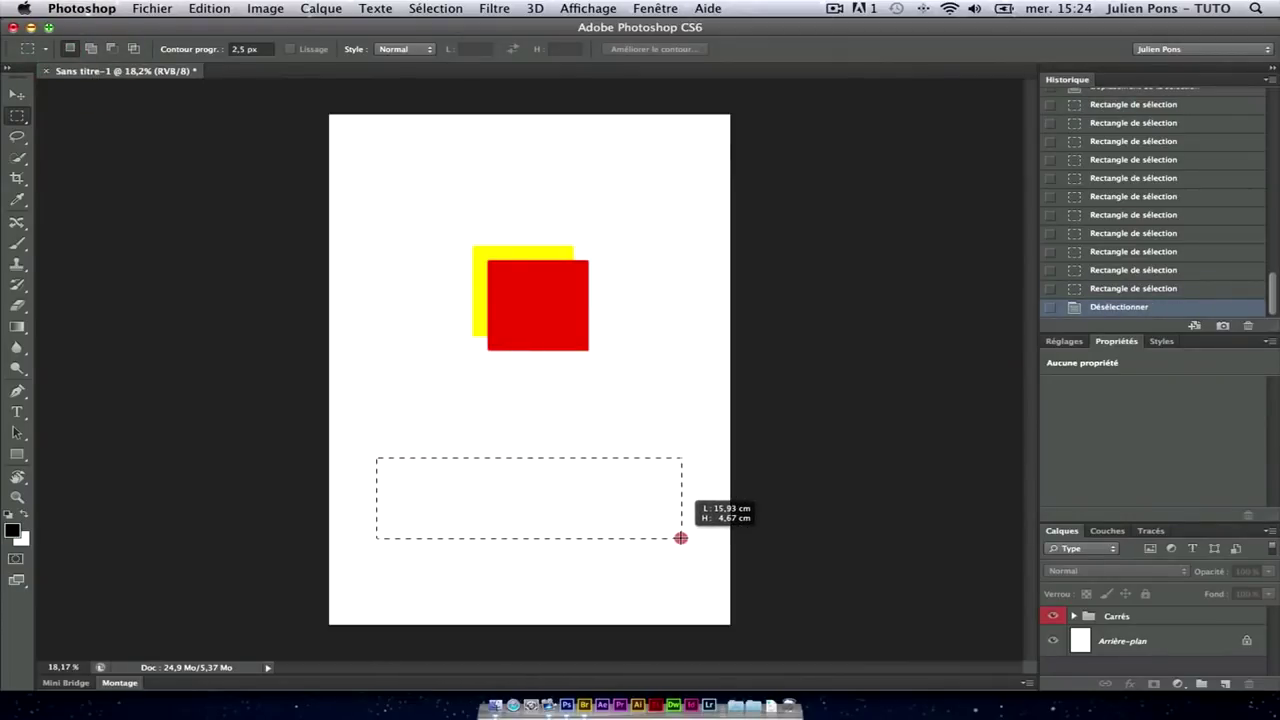
pyautogui.moveTo(680, 538); pyautogui.dragTo(680, 538)
pyautogui.moveTo(386, 371); pyautogui.dragTo(560, 489)
pyautogui.moveTo(409, 200); pyautogui.dragTo(628, 371)
pyautogui.moveTo(383, 171); pyautogui.dragTo(404, 194)
pyautogui.moveTo(516, 295); pyautogui.dragTo(630, 400)
pyautogui.moveTo(371, 407); pyautogui.dragTo(509, 526)
pyautogui.moveTo(533, 417); pyautogui.dragTo(540, 424)
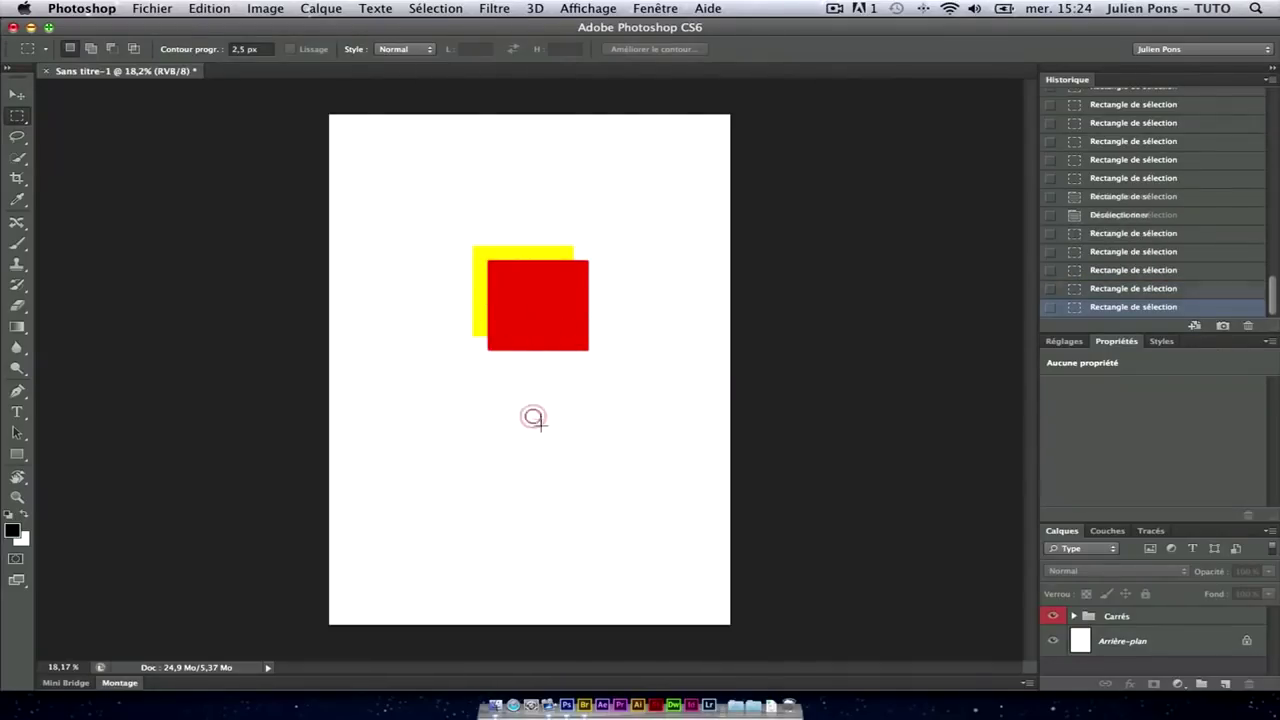
pyautogui.moveTo(443, 411); pyautogui.dragTo(639, 534)
pyautogui.moveTo(566, 480); pyautogui.dragTo(556, 508)
# - Shift-add three small rectangles along the selection's top edge
pyautogui.moveTo(403, 419); pyautogui.dragTo(465, 472)
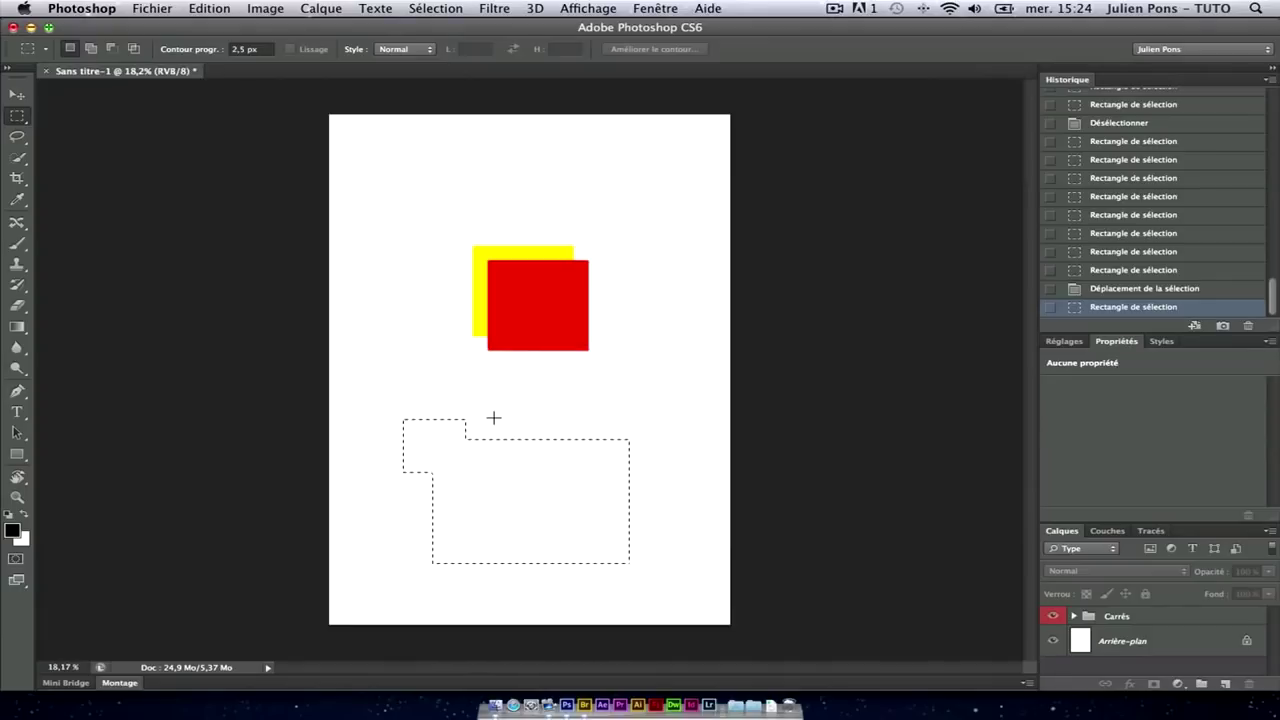
pyautogui.moveTo(460, 401); pyautogui.dragTo(511, 440)
pyautogui.moveTo(500, 385); pyautogui.dragTo(555, 440)
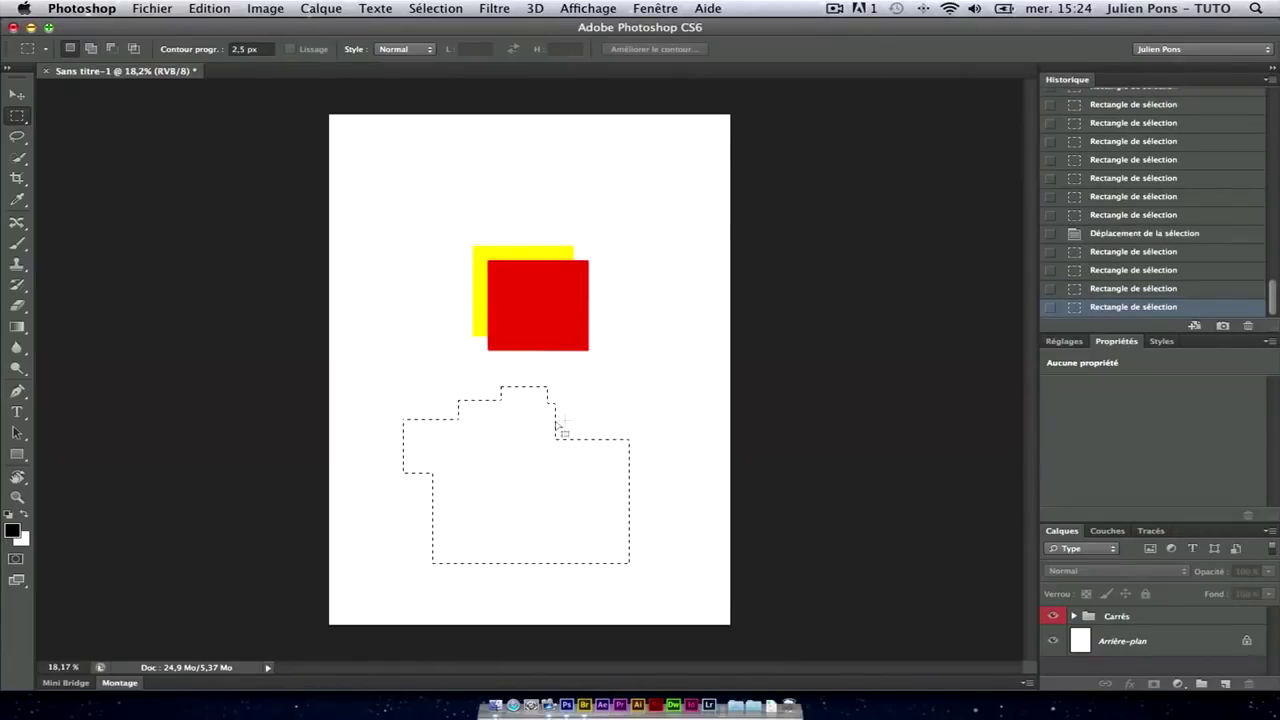
# - Alt-subtract rectangles to flatten the selection's top, dismissing the no-layer alert
pyautogui.press('alt')
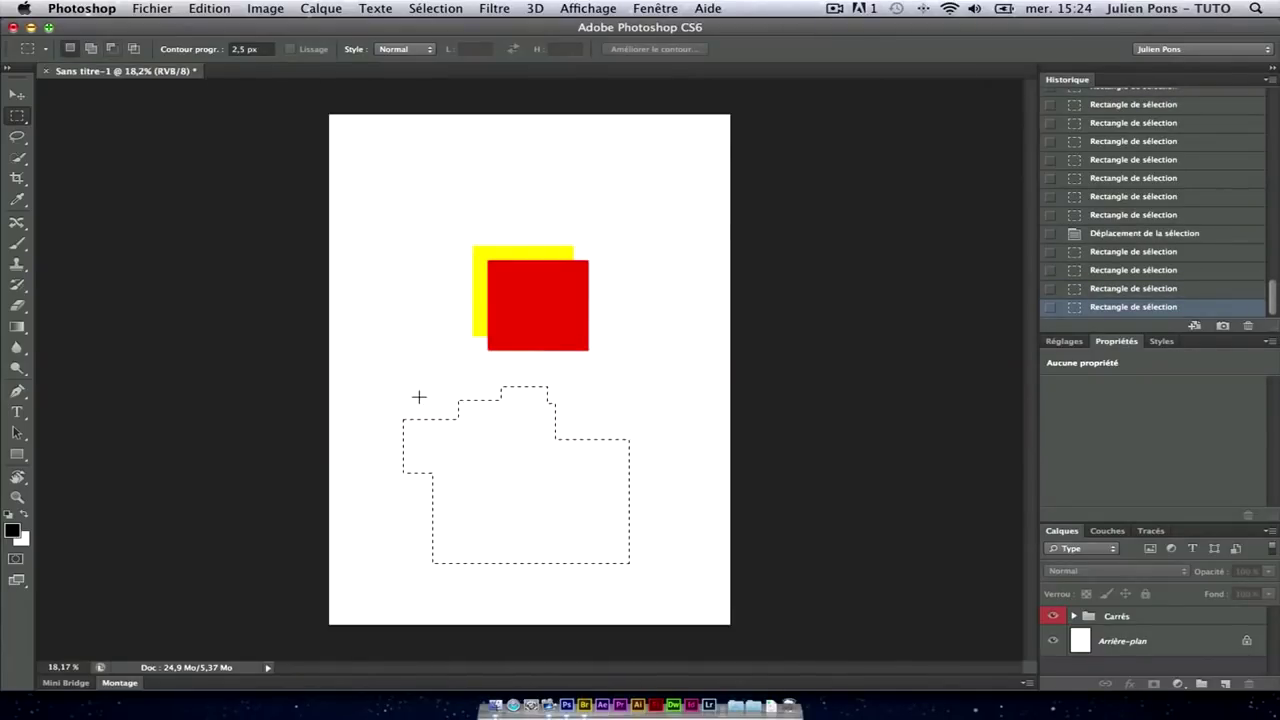
pyautogui.moveTo(403, 396); pyautogui.dragTo(476, 431)
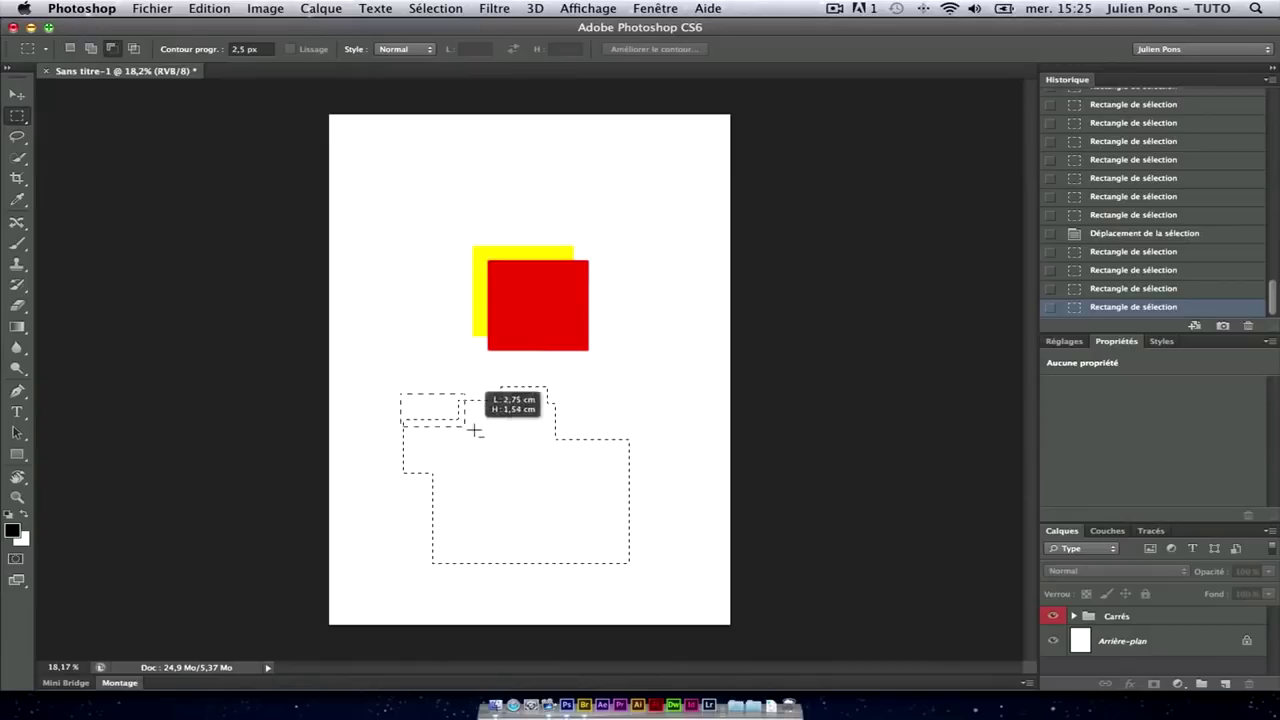
pyautogui.moveTo(449, 376); pyautogui.dragTo(566, 424)
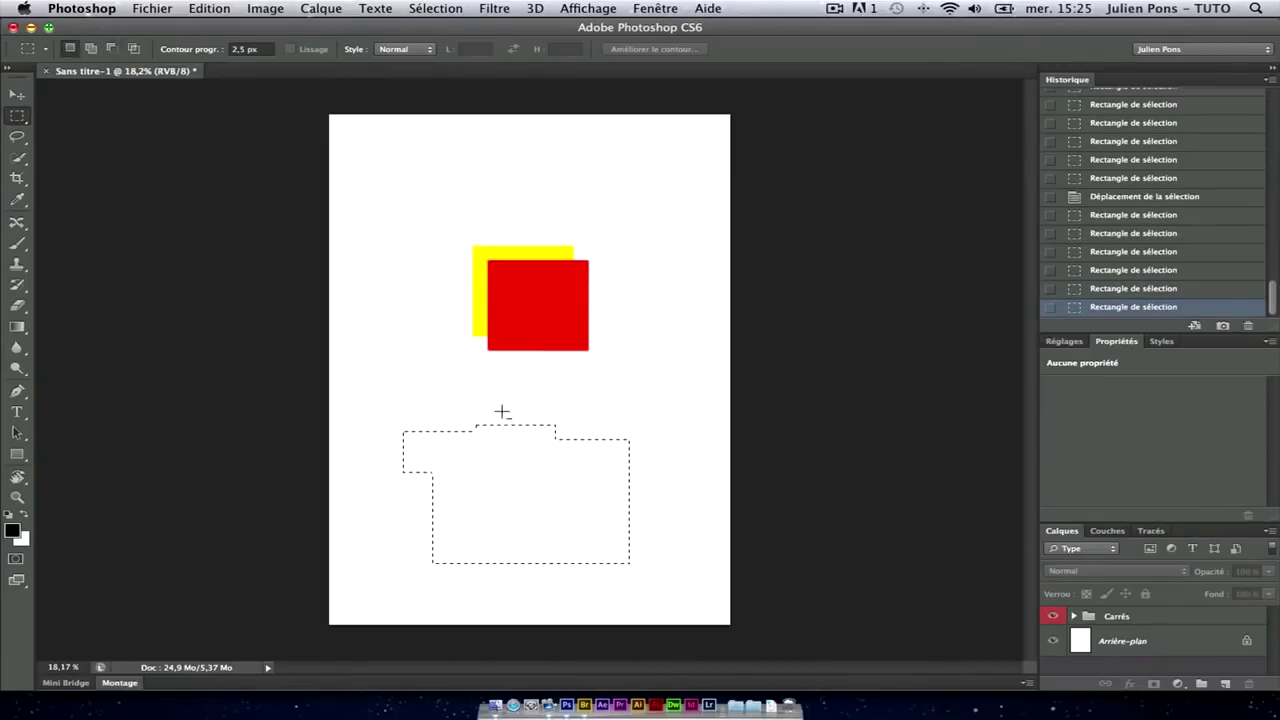
pyautogui.moveTo(366, 392); pyautogui.dragTo(472, 430)
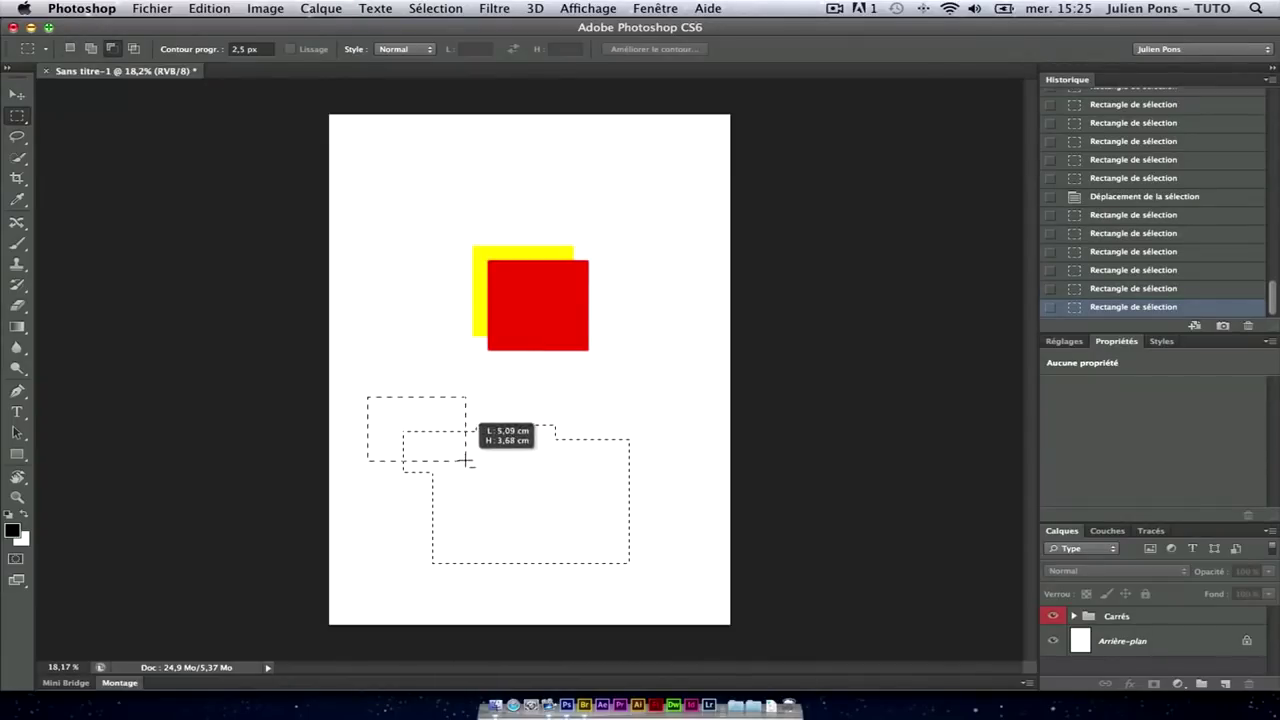
pyautogui.keyDown('super'); pyautogui.click(556, 452); pyautogui.keyUp('super')
pyautogui.press('Return')
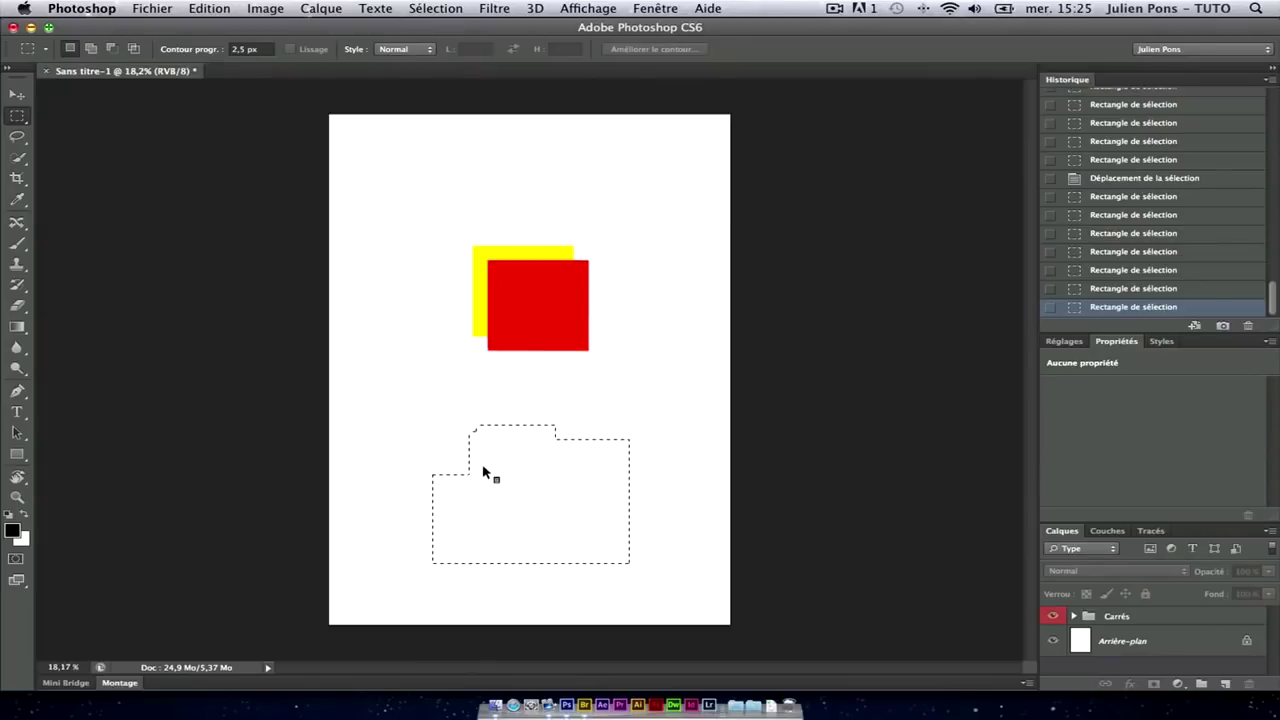
# - Shift+Alt intersect the selection with a thin strip, then clear it
pyautogui.press('shift')
pyautogui.hotkey('shift', 'alt')
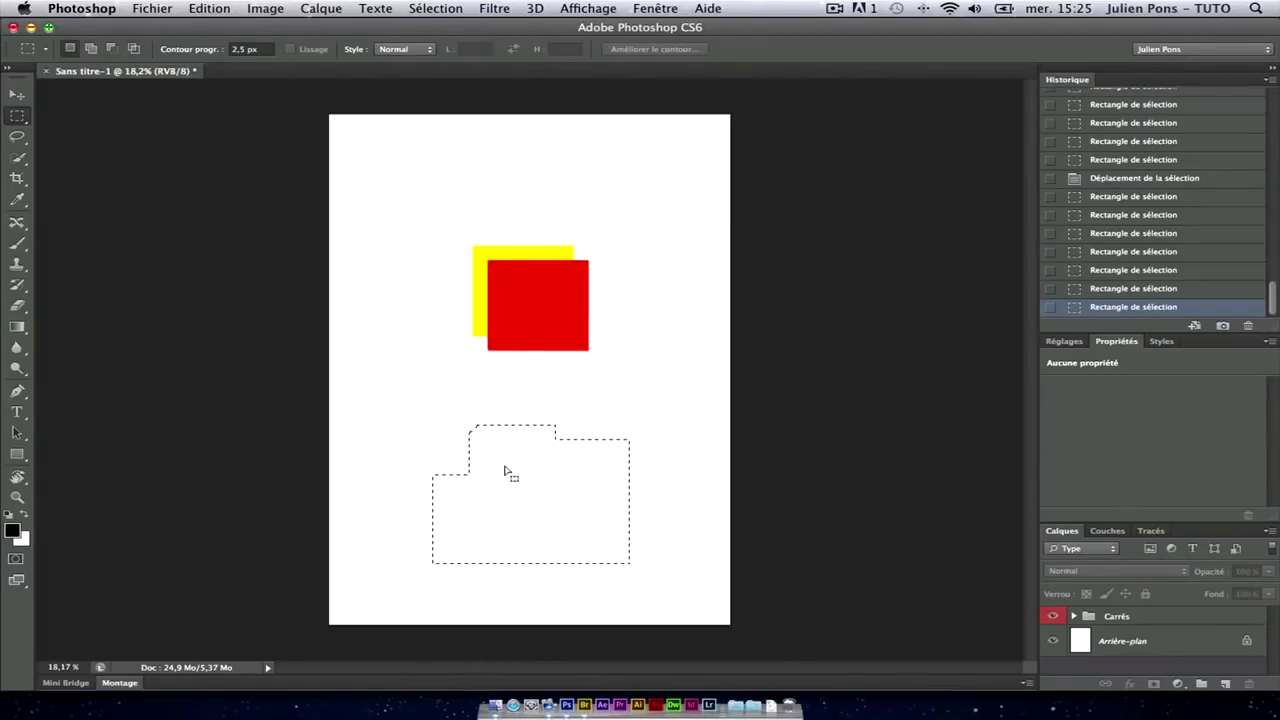
pyautogui.moveTo(421, 511)
pyautogui.mouseDown()
pyautogui.moveTo(387, 508)
pyautogui.moveTo(669, 519)
pyautogui.mouseUp()
pyautogui.click(525, 505)
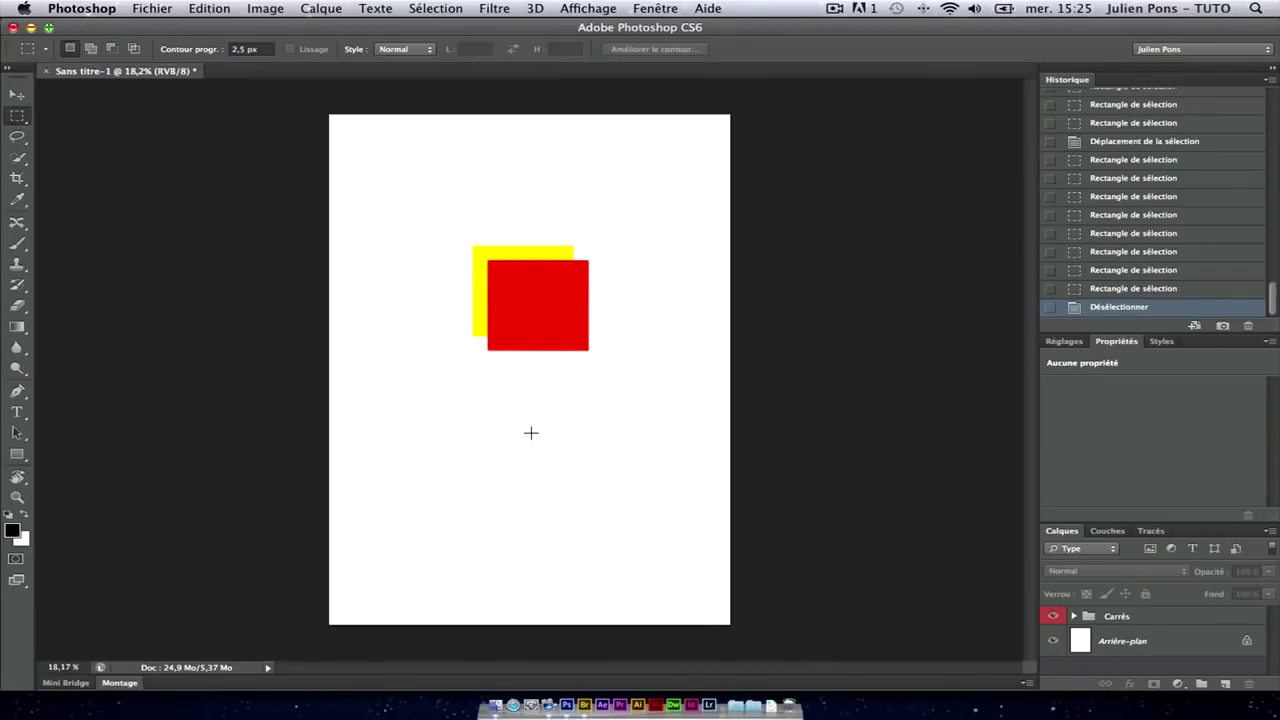
# - Draw a rectangle and carve ellipses out of its left and right sides
pyautogui.moveTo(397, 410); pyautogui.dragTo(595, 590)
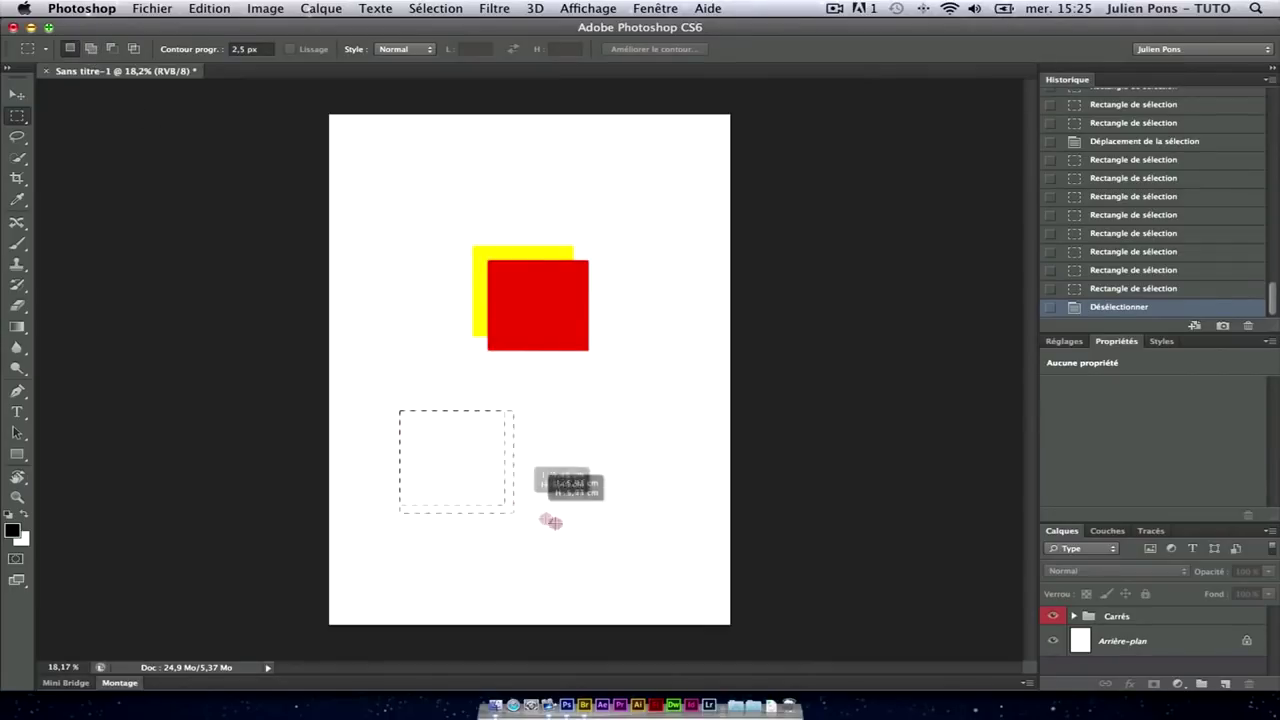
pyautogui.moveTo(523, 508); pyautogui.dragTo(569, 505)
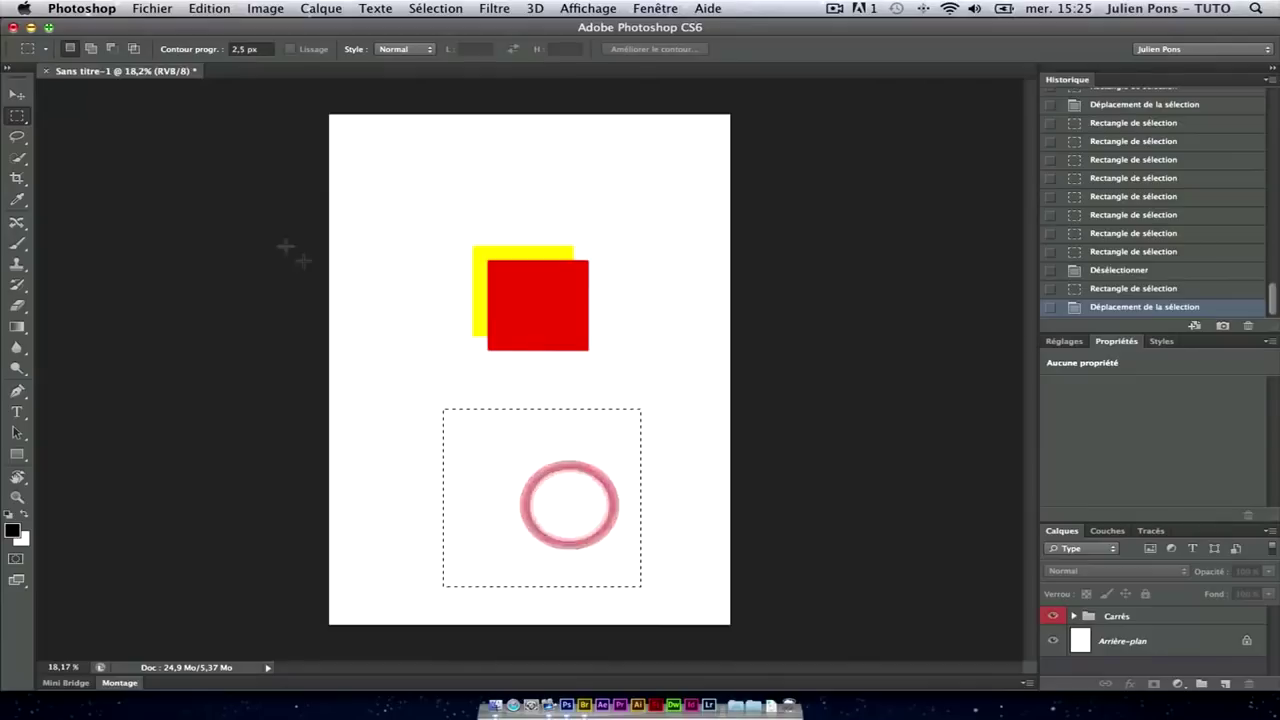
pyautogui.click(14, 117)
pyautogui.click(128, 130)
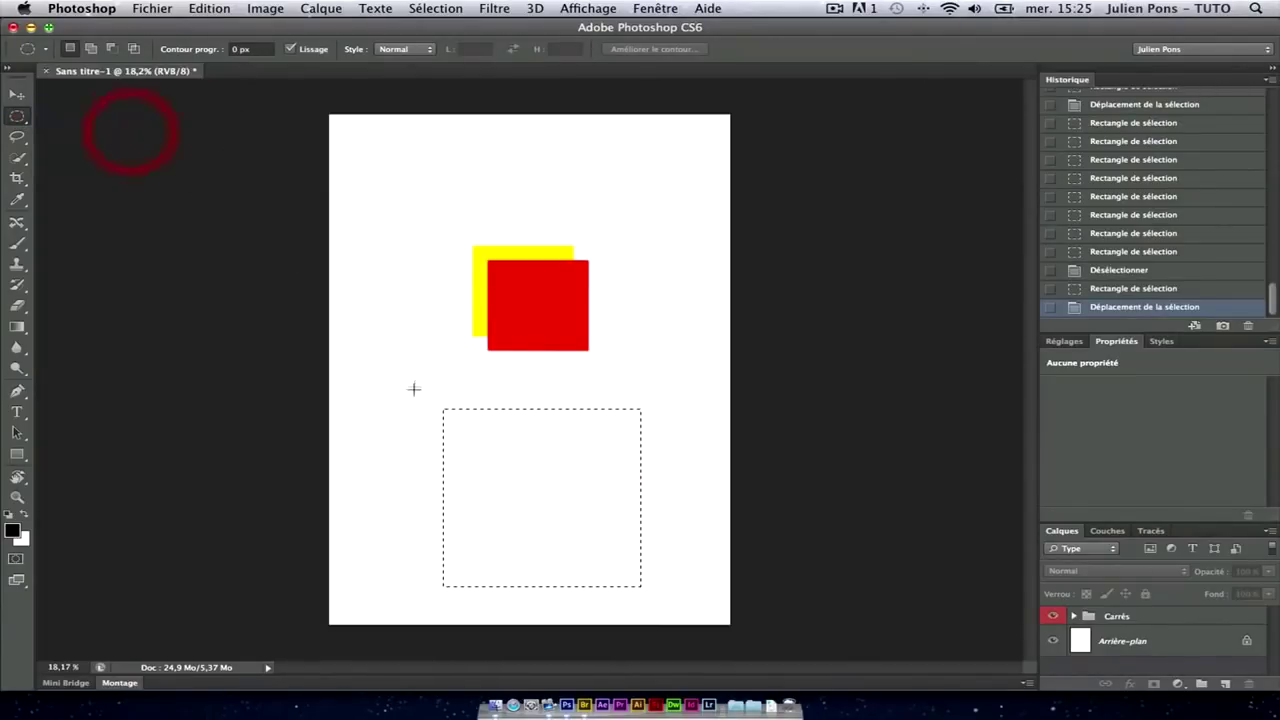
pyautogui.moveTo(366, 368); pyautogui.dragTo(460, 611)
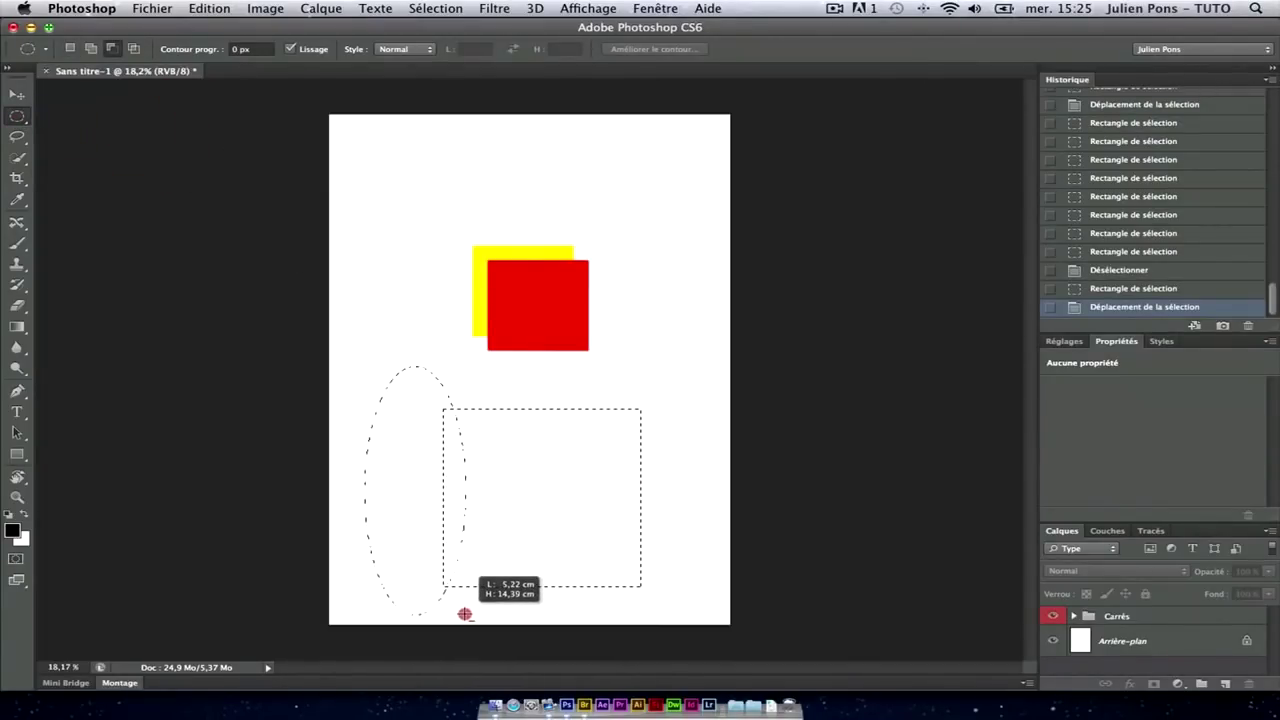
pyautogui.moveTo(460, 611); pyautogui.dragTo(468, 614)
pyautogui.moveTo(688, 389); pyautogui.dragTo(618, 616)
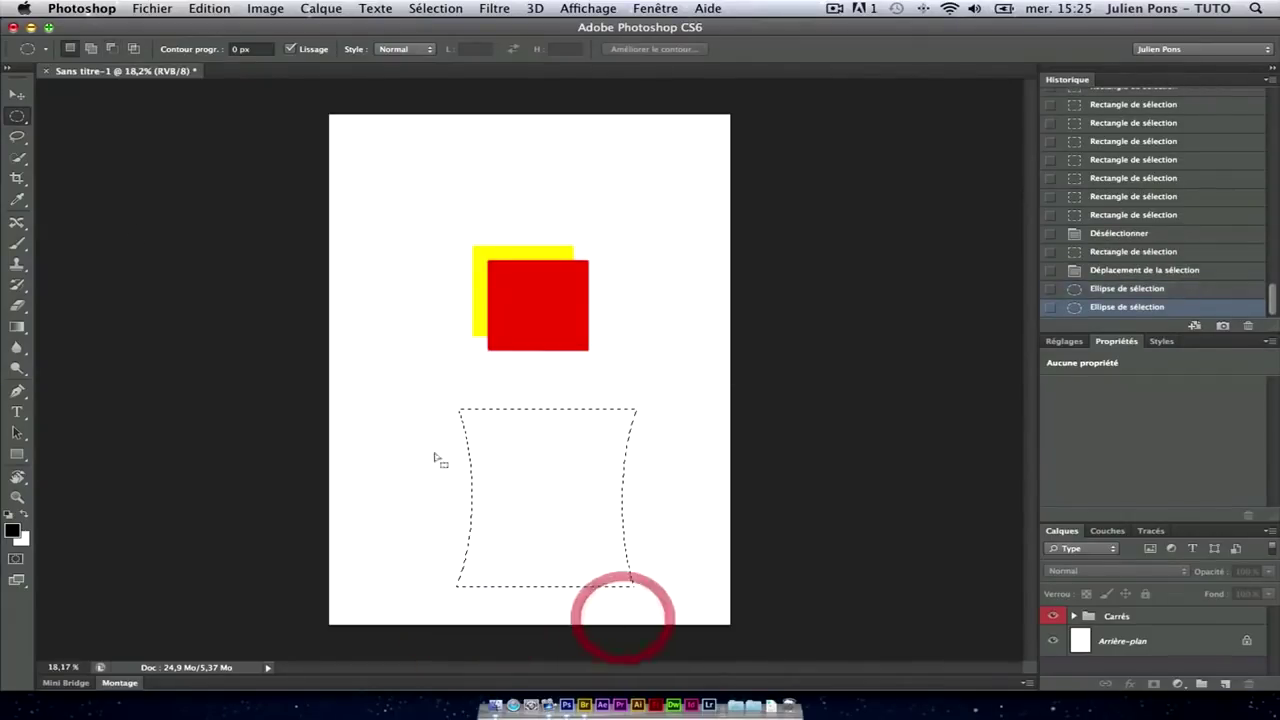
# - Intersect the selection with a freehand lasso area, then clear it
pyautogui.click(17, 136)
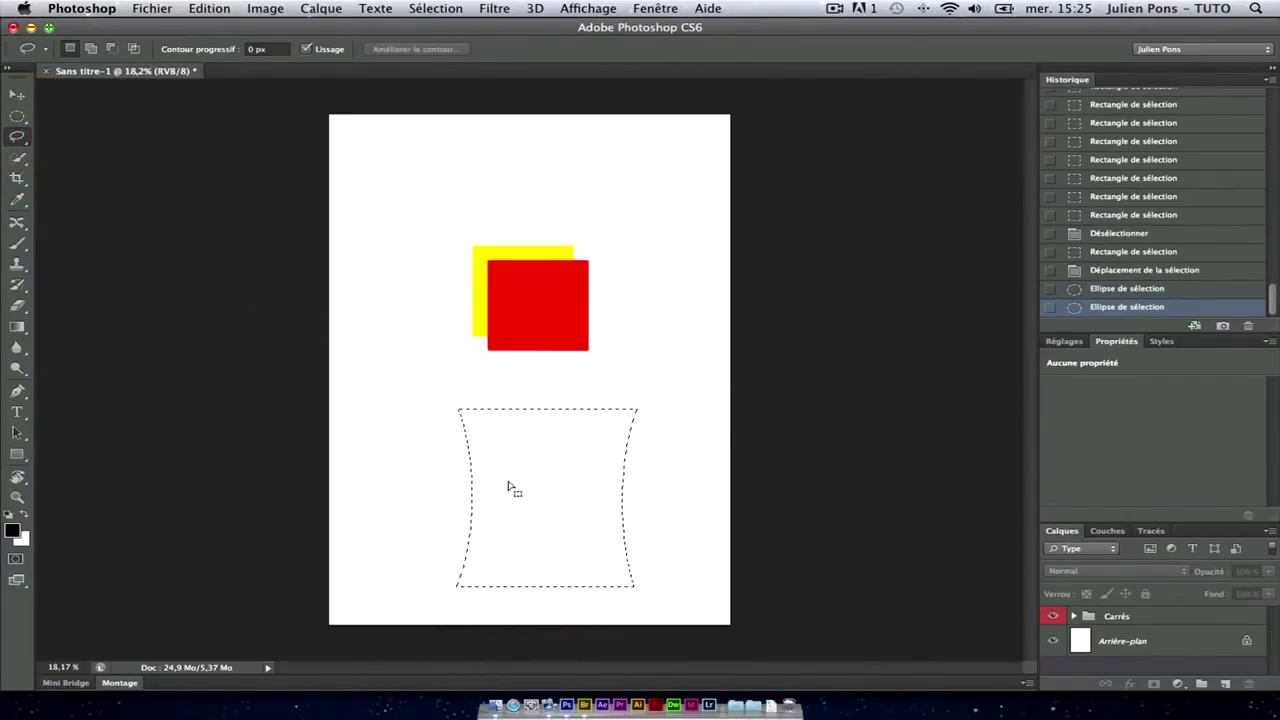
pyautogui.hotkey('alt', 'shift')
pyautogui.moveTo(502, 478)
pyautogui.mouseDown()
pyautogui.moveTo(640, 467)
pyautogui.moveTo(497, 429)
pyautogui.moveTo(425, 434)
pyautogui.mouseUp()
pyautogui.click(484, 395)
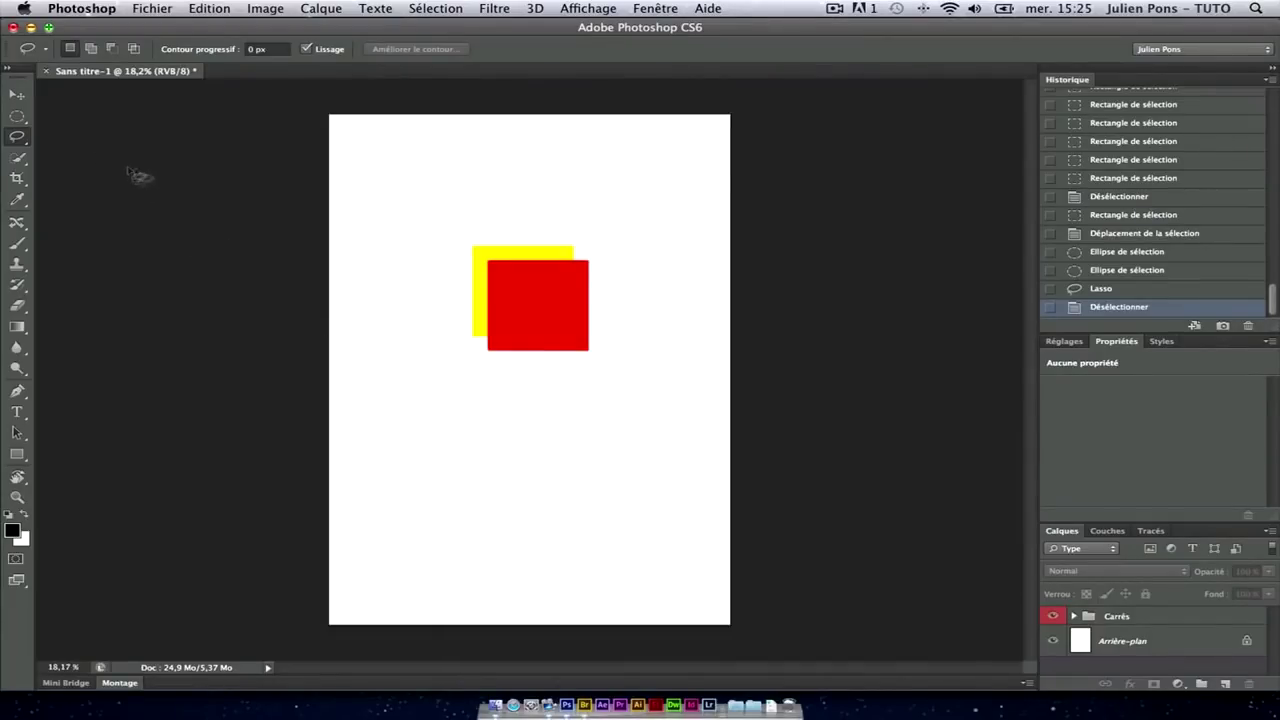
# - Select the Quick Selection tool and bring Adobe Bridge to the front
pyautogui.click(22, 158)
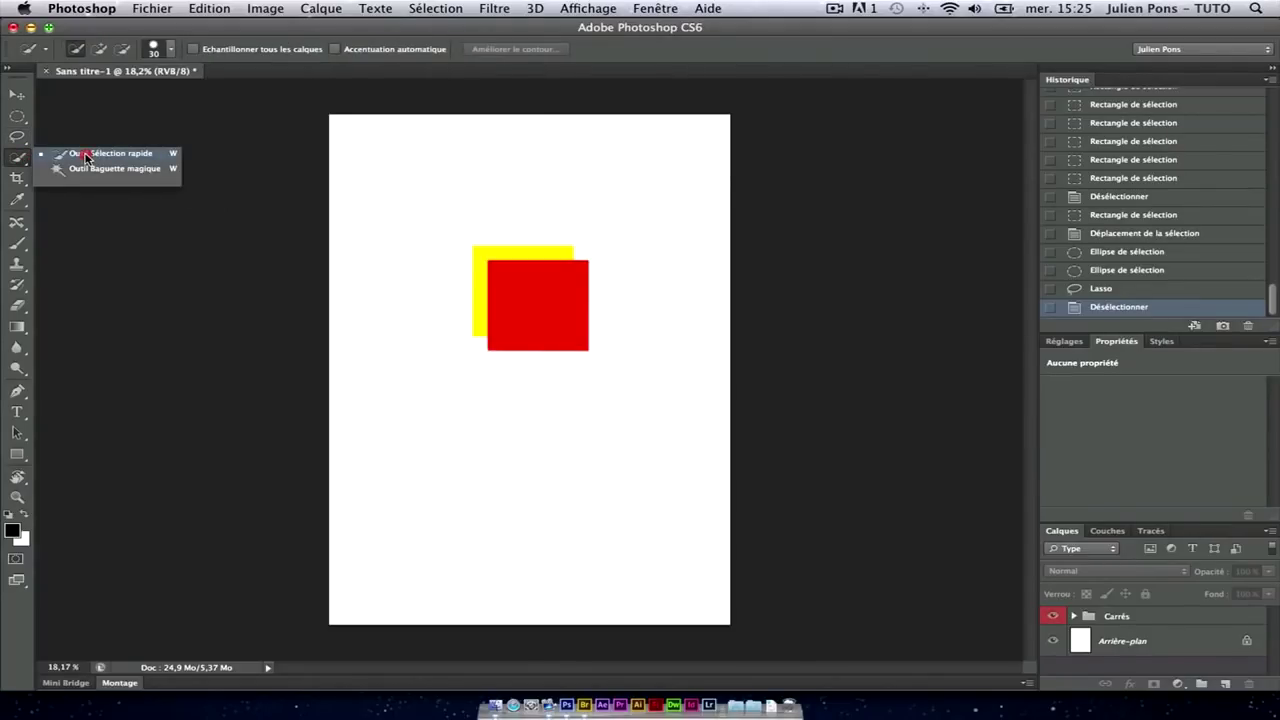
pyautogui.click(86, 156)
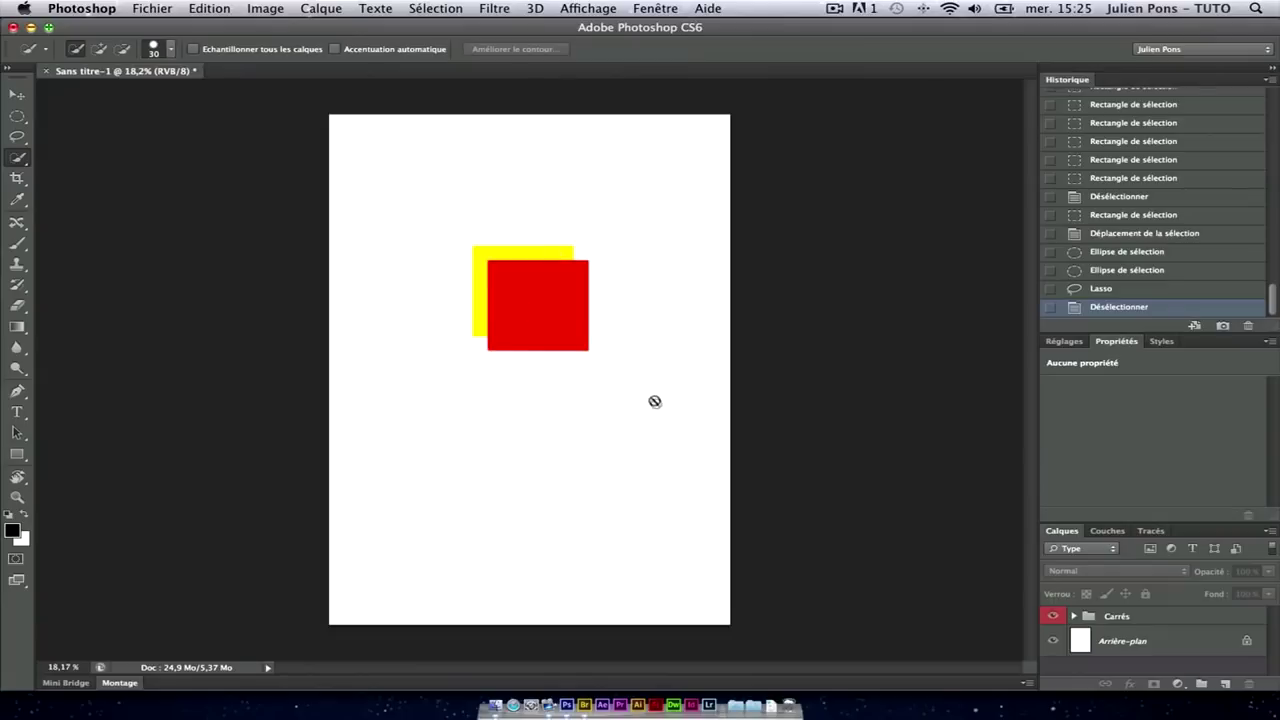
pyautogui.click(586, 705)
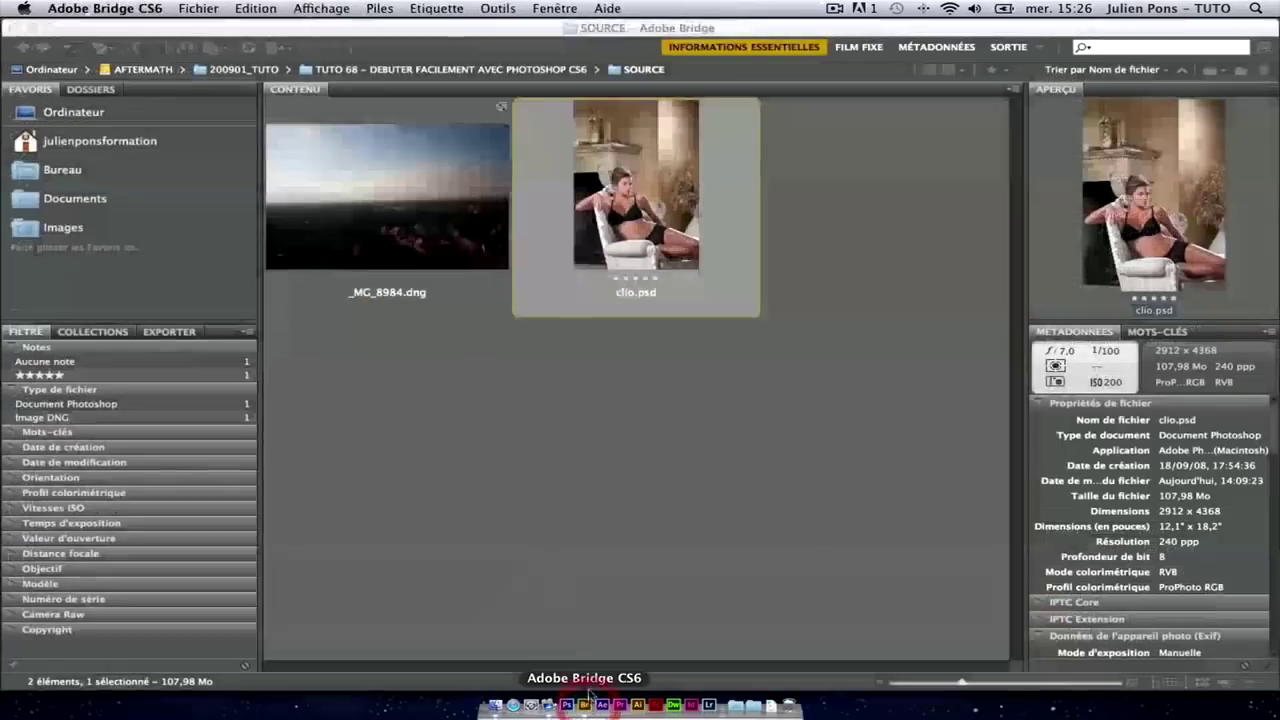
# - Drag _MG_8984.dng from Bridge onto Photoshop and open it from Camera Raw
pyautogui.moveTo(429, 264)
pyautogui.mouseDown()
pyautogui.moveTo(578, 683)
pyautogui.moveTo(566, 705)
pyautogui.mouseUp()
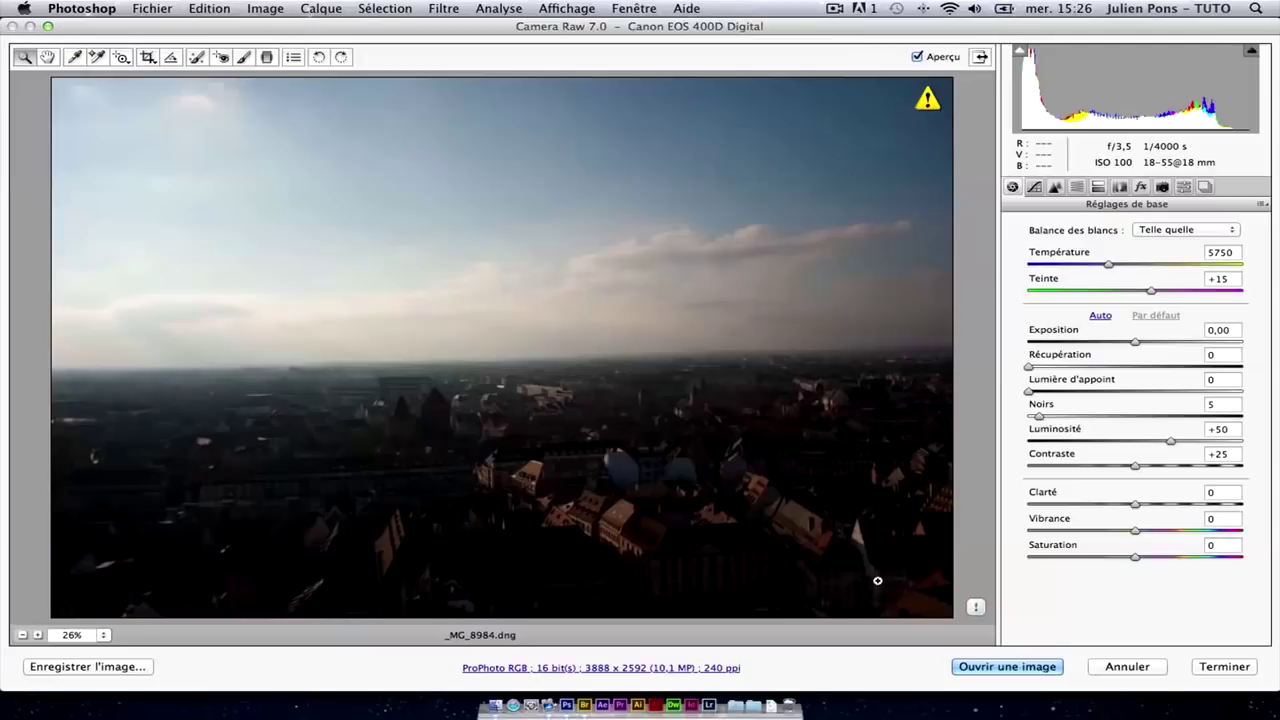
pyautogui.click(1006, 666)
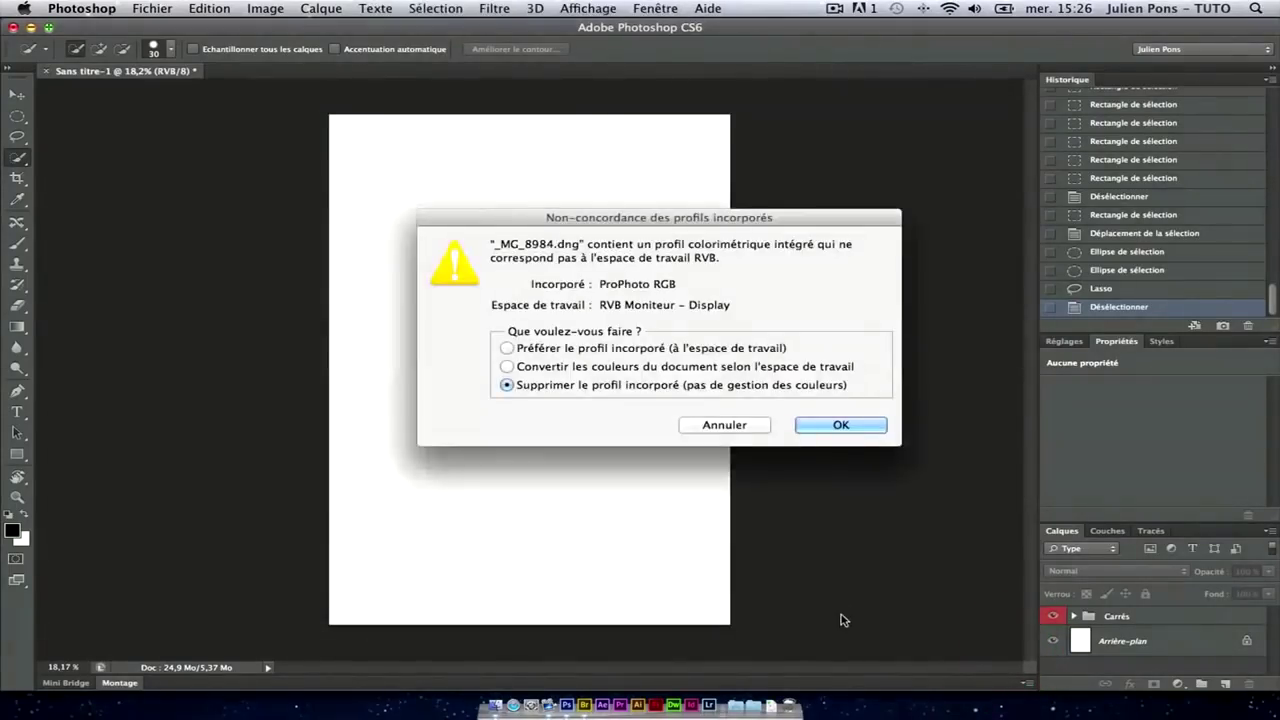
# - Keep the photo's embedded profile, then quick-select the sky across the whole width
pyautogui.click(636, 352)
pyautogui.click(852, 427)
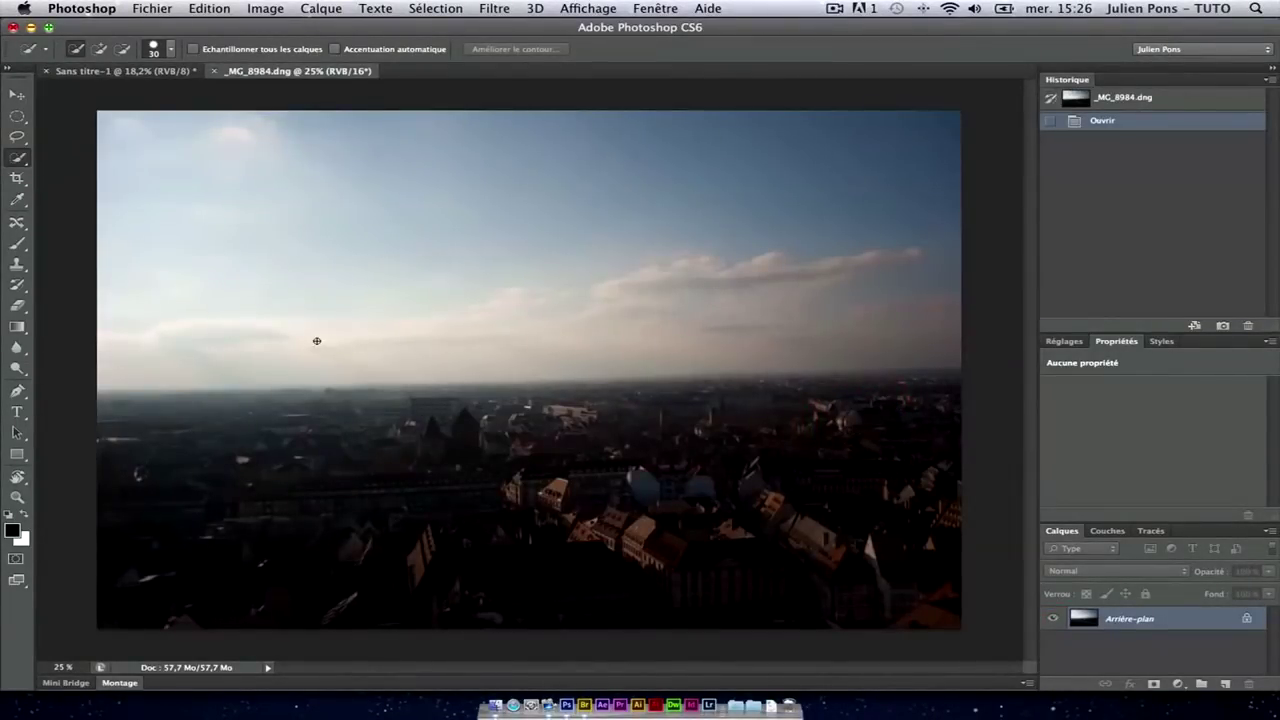
pyautogui.click(10, 158)
pyautogui.click(100, 155)
pyautogui.moveTo(118, 245); pyautogui.dragTo(704, 268)
pyautogui.moveTo(704, 268); pyautogui.dragTo(931, 280)
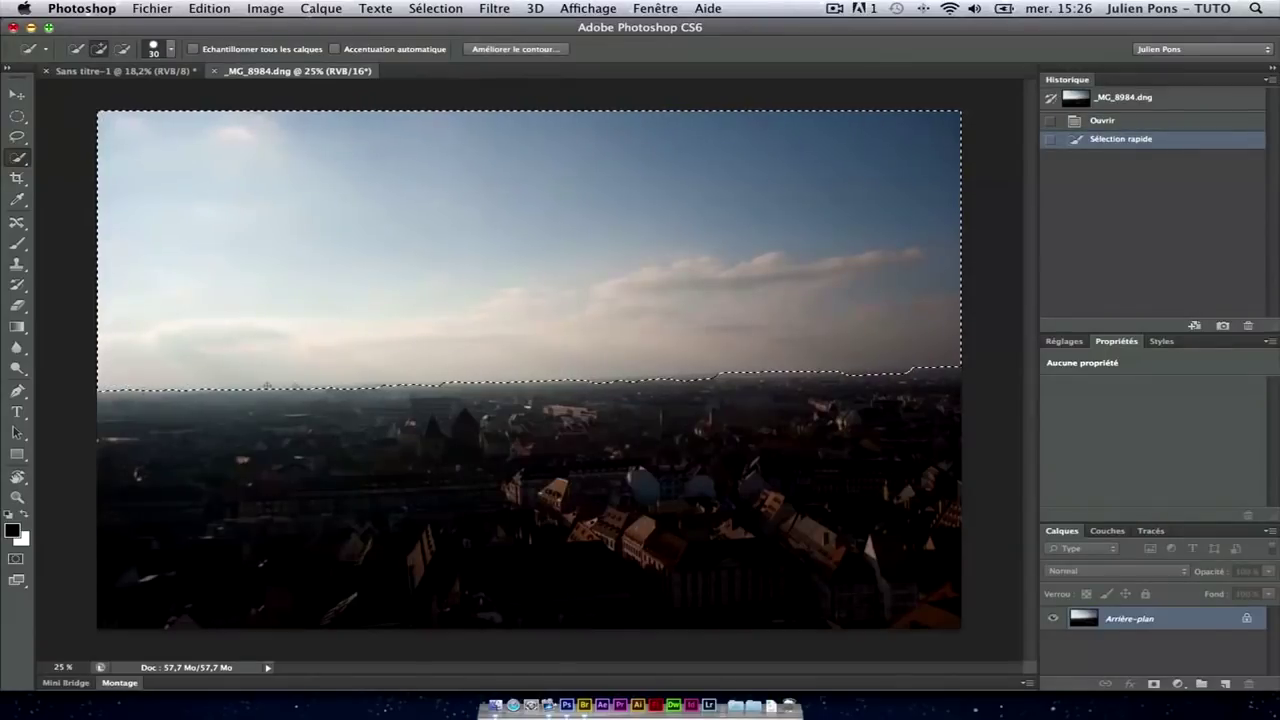
# - Alt-subtract the town from the sky selection along the horizon
pyautogui.press('alt')
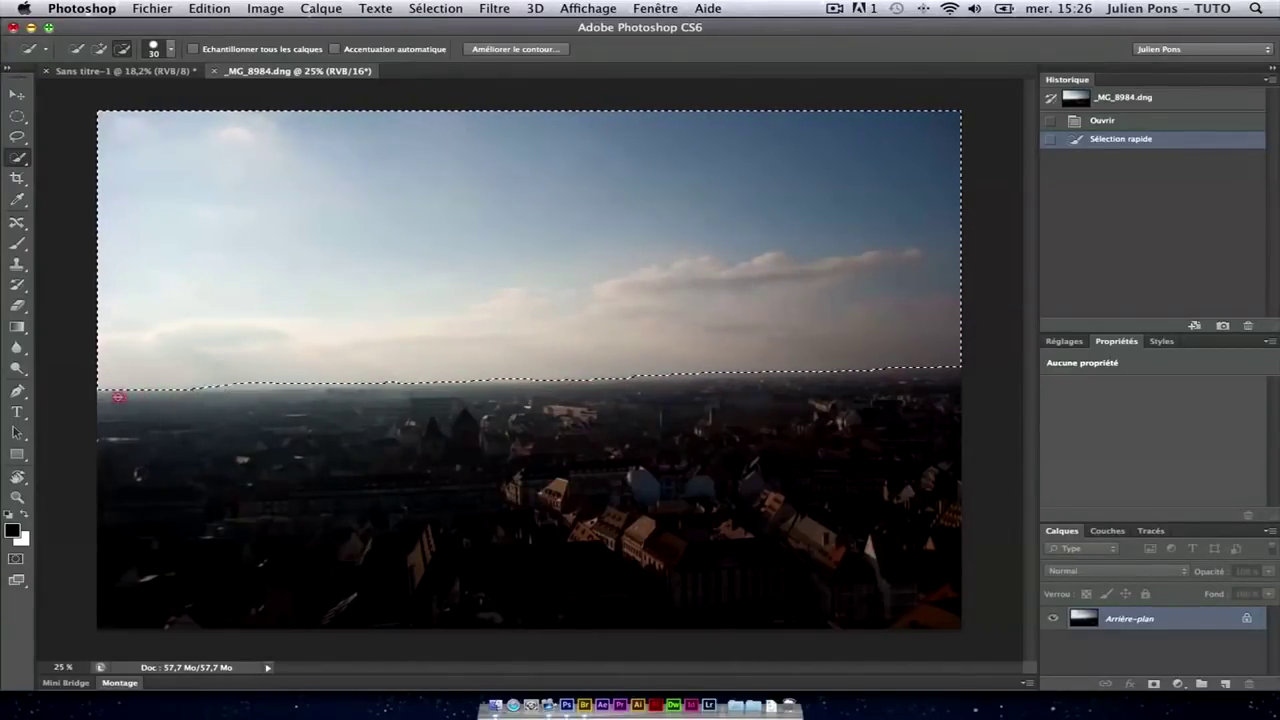
pyautogui.moveTo(101, 396); pyautogui.dragTo(222, 388)
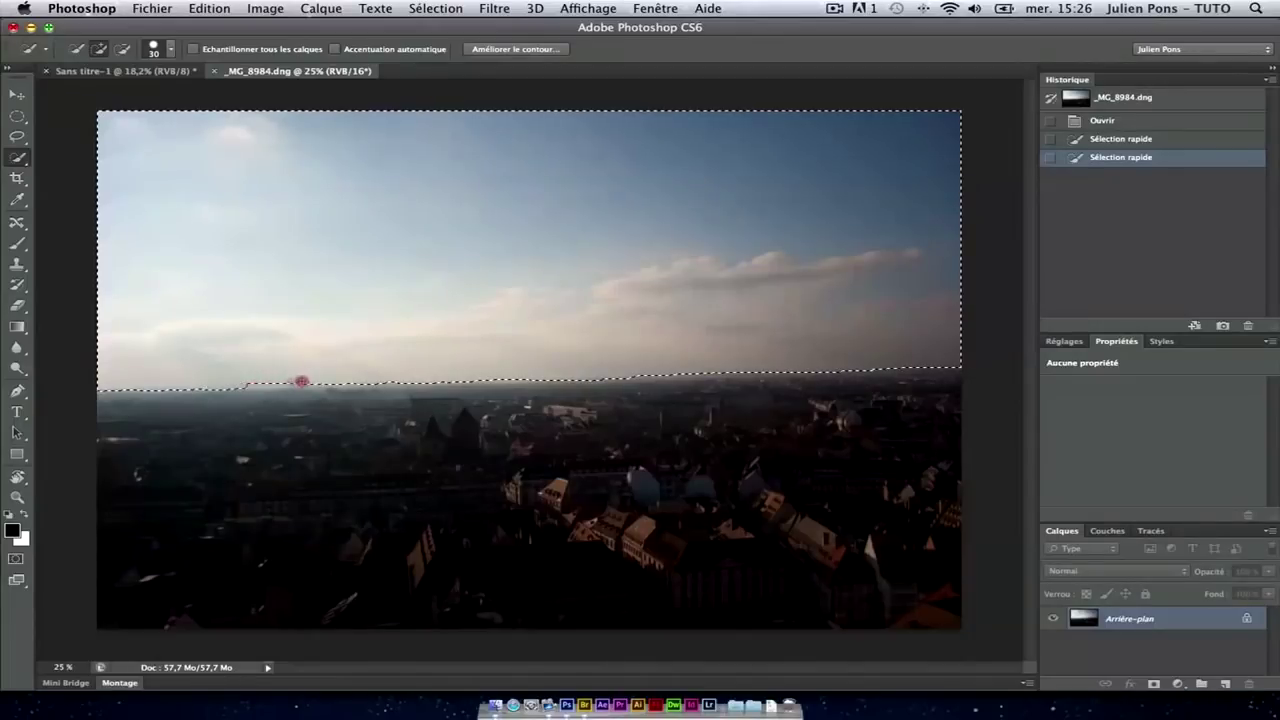
pyautogui.click(410, 378)
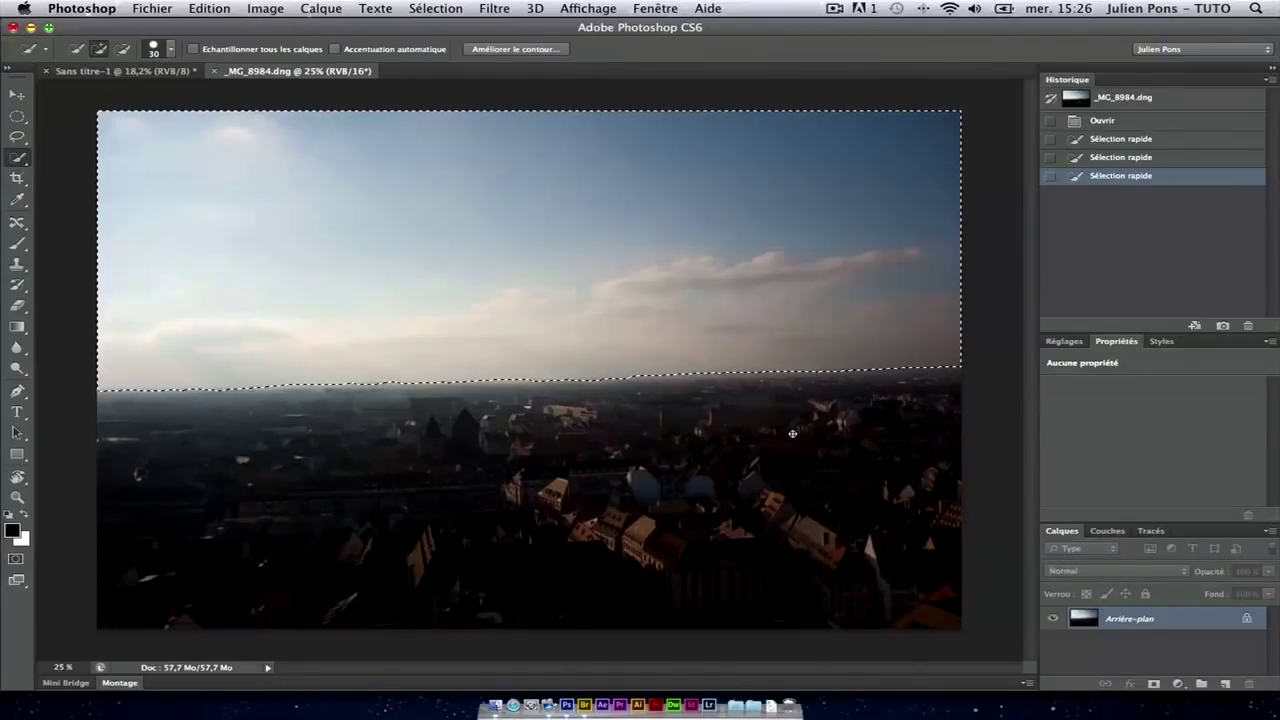
pyautogui.click(450, 8)
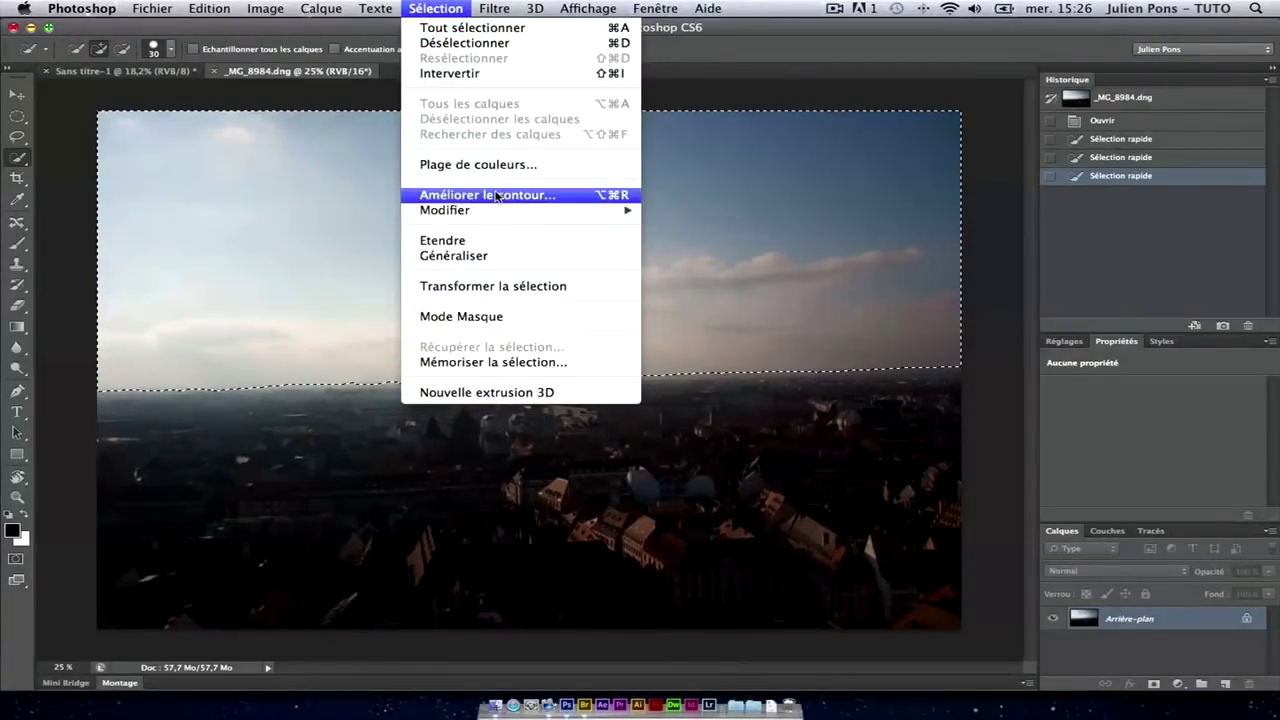
# - In Refine Edge, set smoothing 10 and feather 31,8 px with red overlay preview
pyautogui.click(569, 195)
pyautogui.moveTo(640, 130); pyautogui.dragTo(1019, 177)
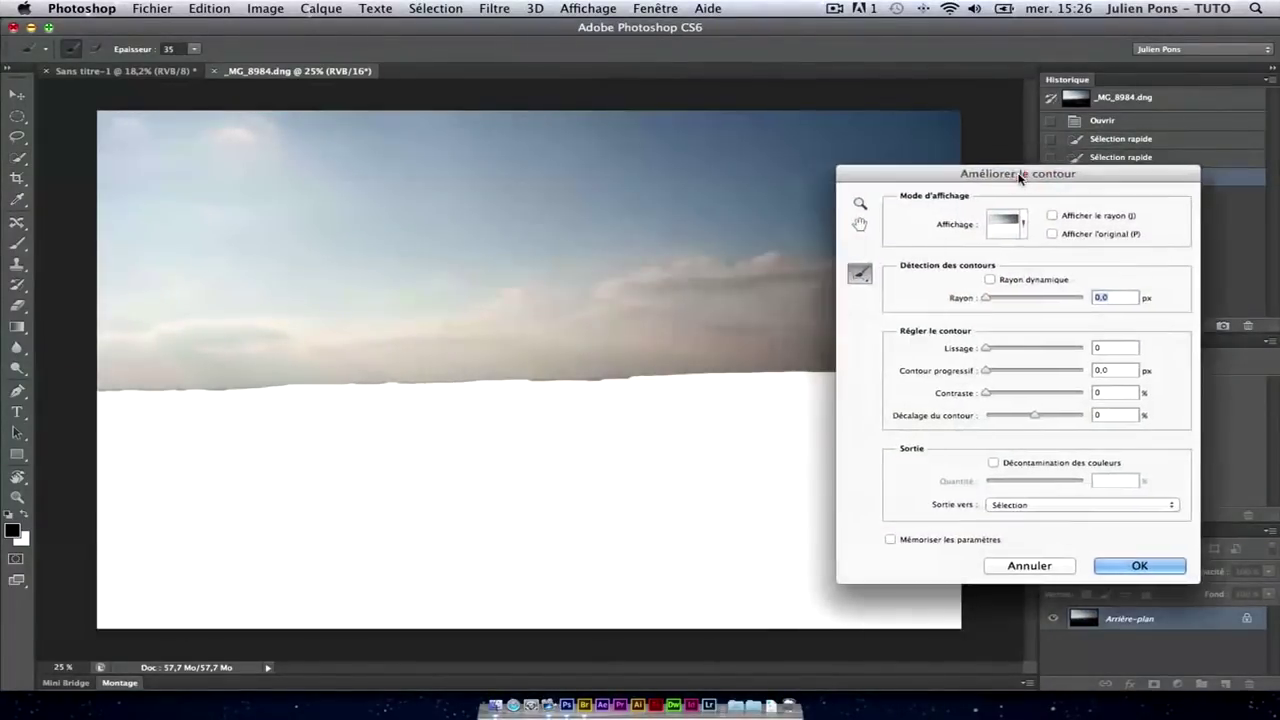
pyautogui.moveTo(986, 348); pyautogui.dragTo(1010, 372)
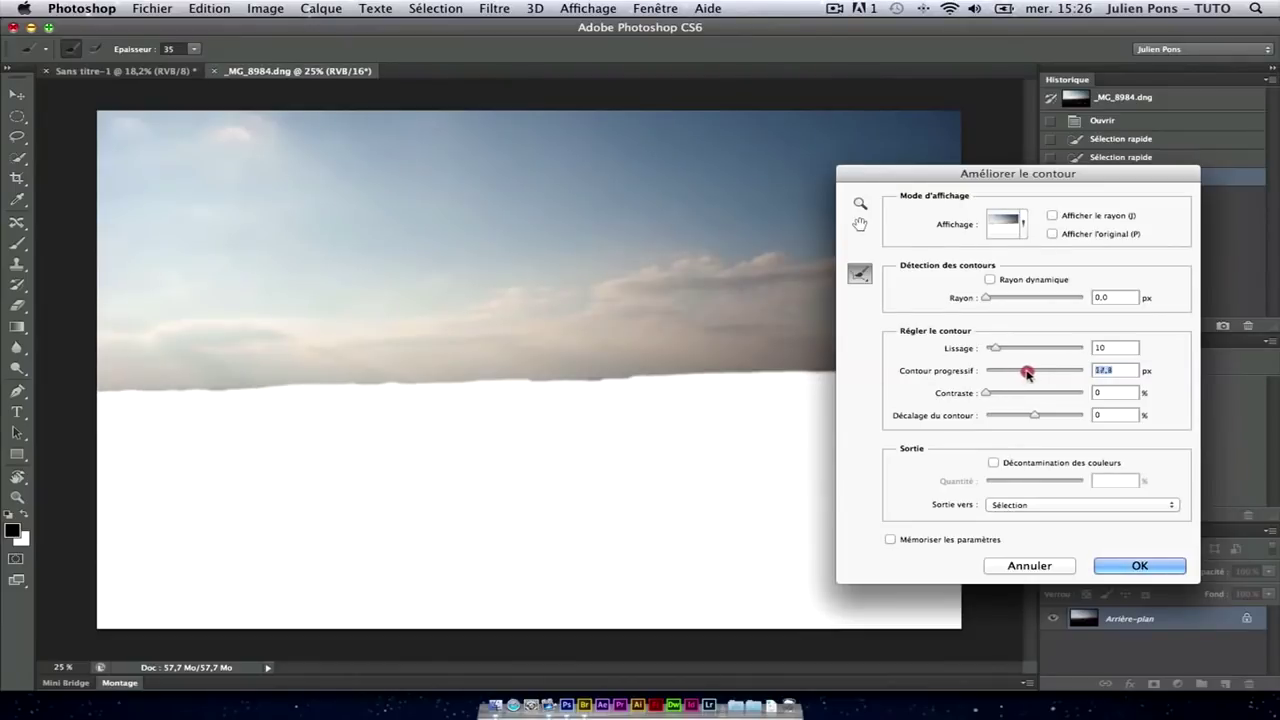
pyautogui.moveTo(1027, 372); pyautogui.dragTo(1033, 371)
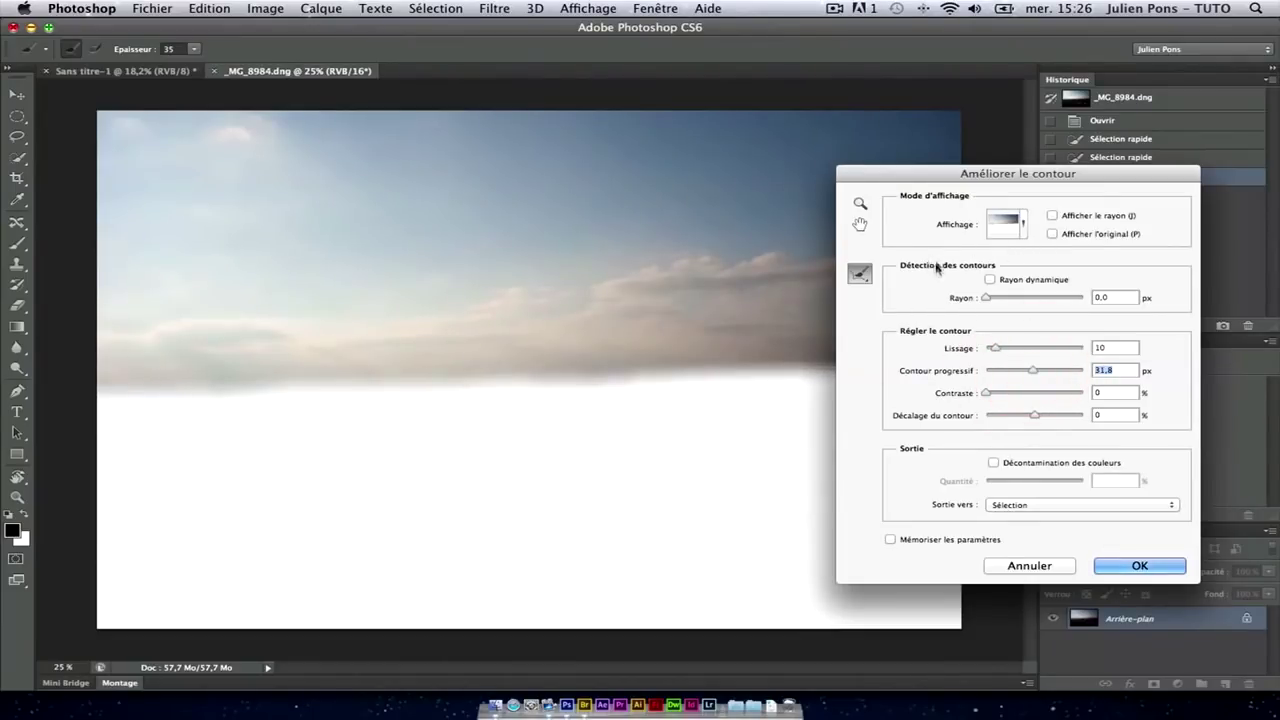
pyautogui.click(1021, 228)
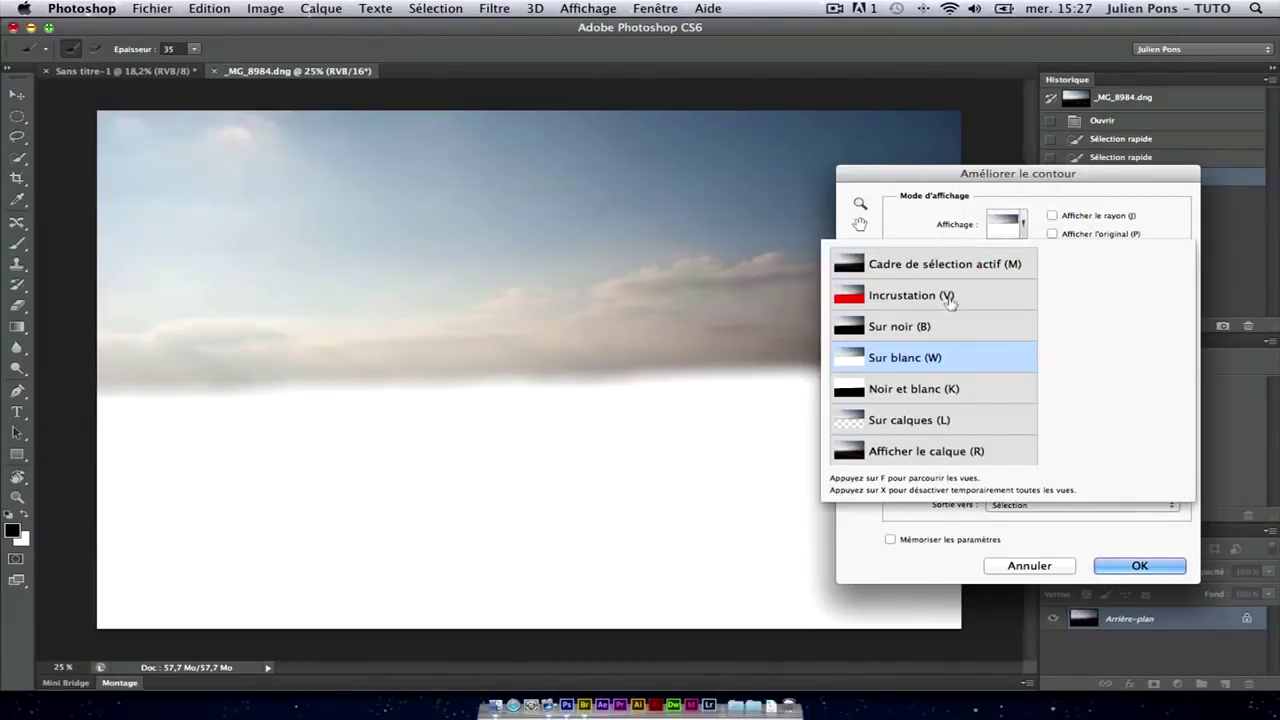
pyautogui.click(930, 300)
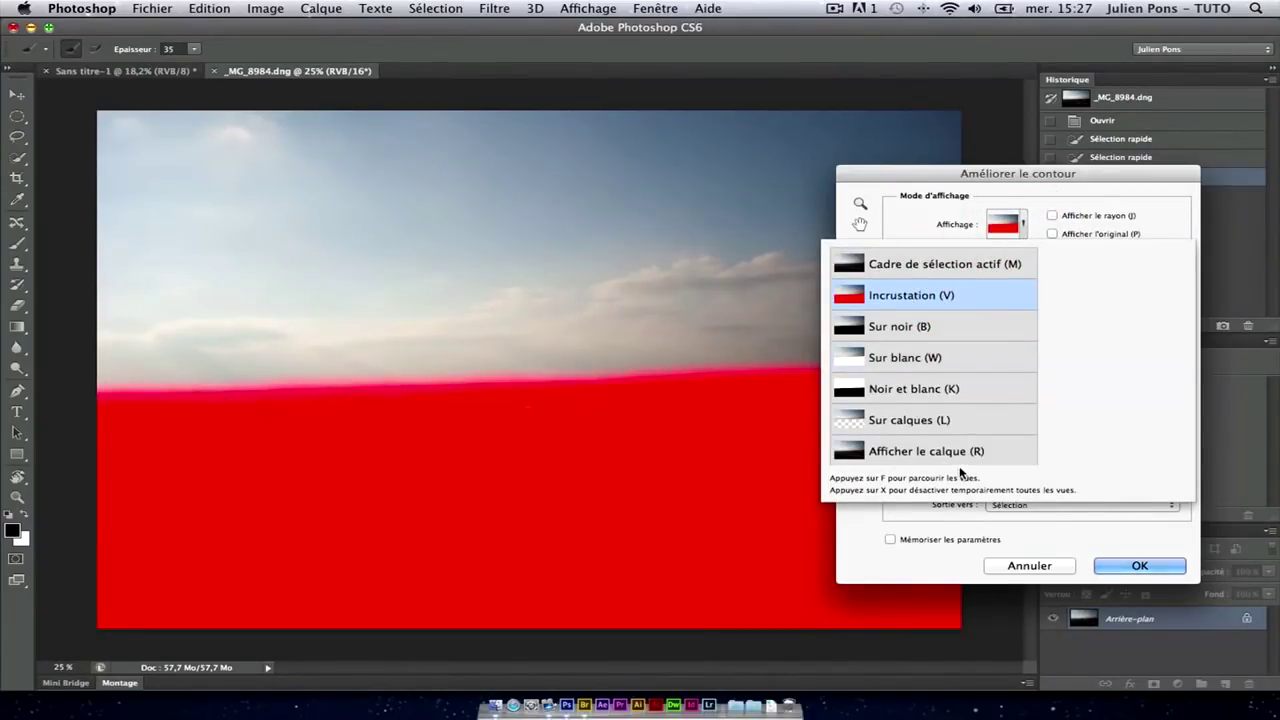
pyautogui.click(1089, 289)
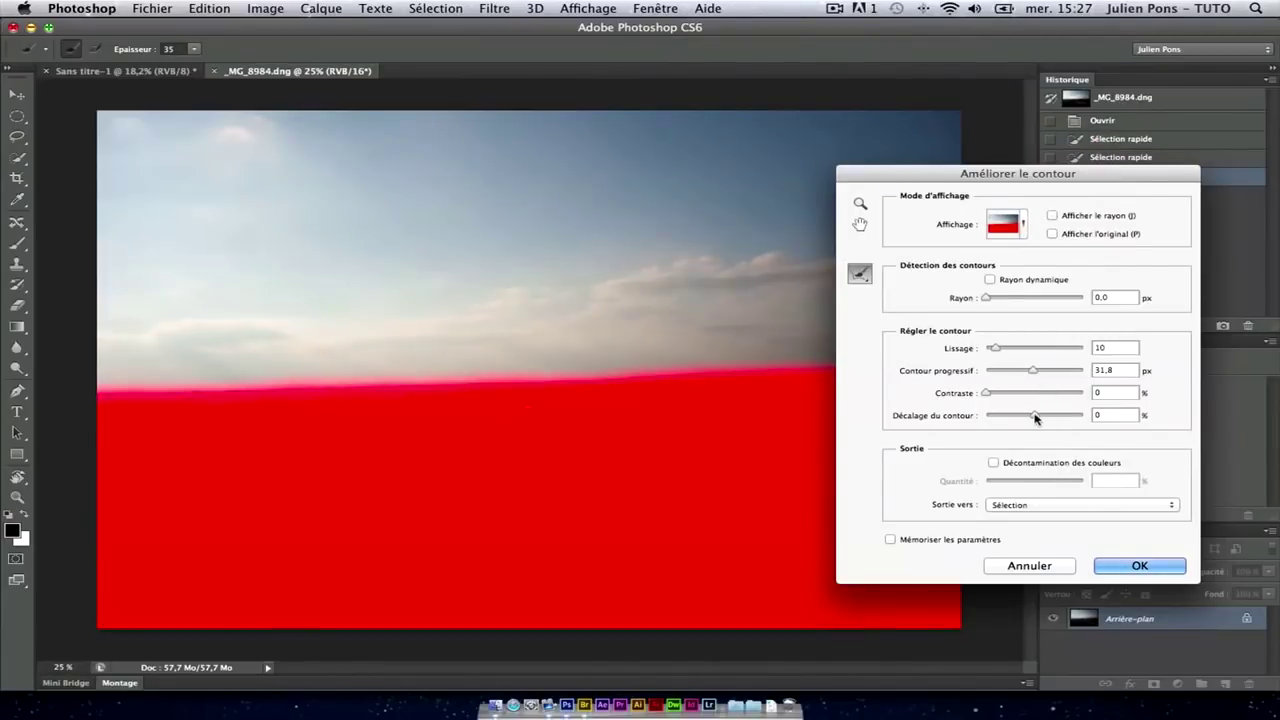
# - Shift the edge to +31%, keep output as Selection, and apply
pyautogui.moveTo(1020, 417); pyautogui.dragTo(1035, 416)
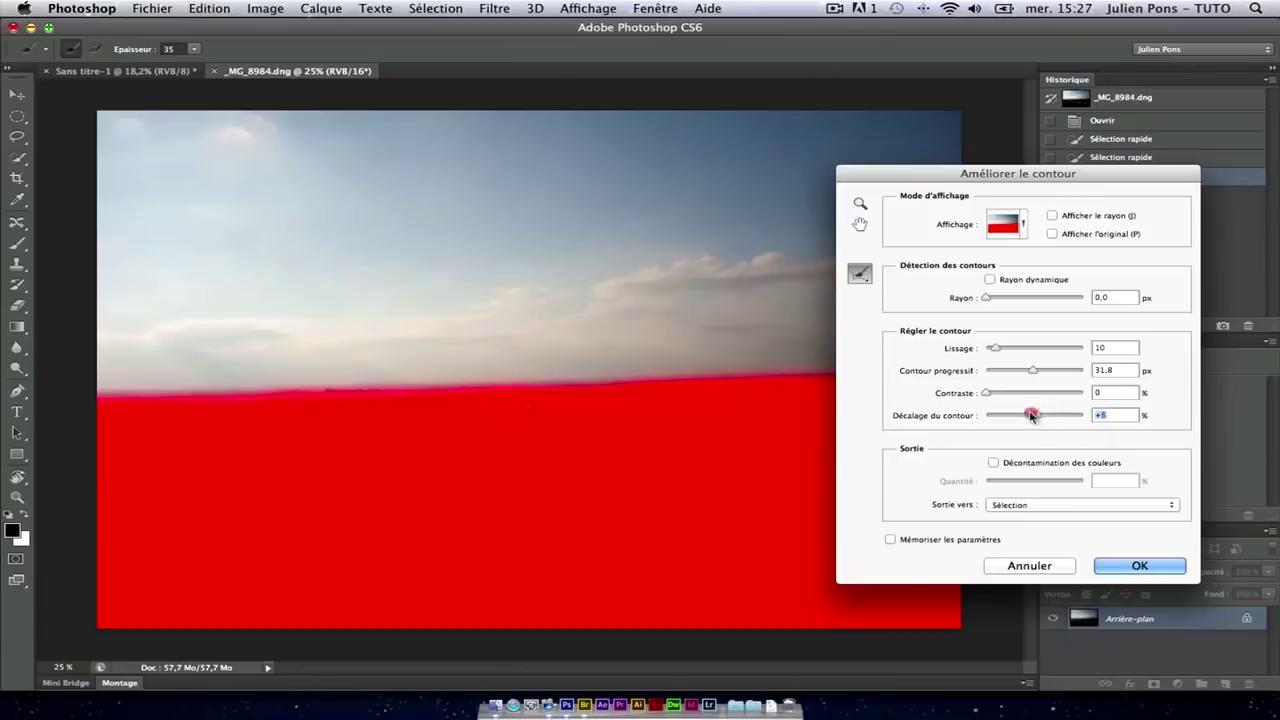
pyautogui.moveTo(1008, 418); pyautogui.dragTo(1063, 424)
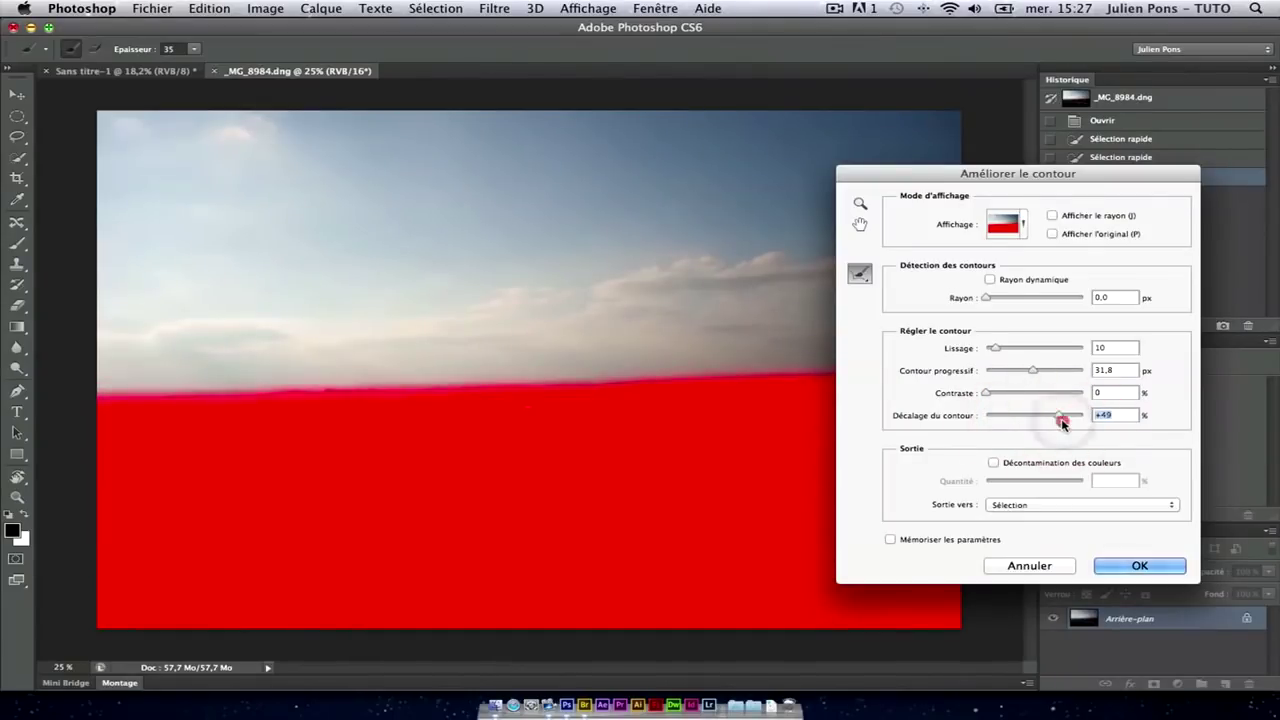
pyautogui.moveTo(1060, 417); pyautogui.dragTo(1048, 416)
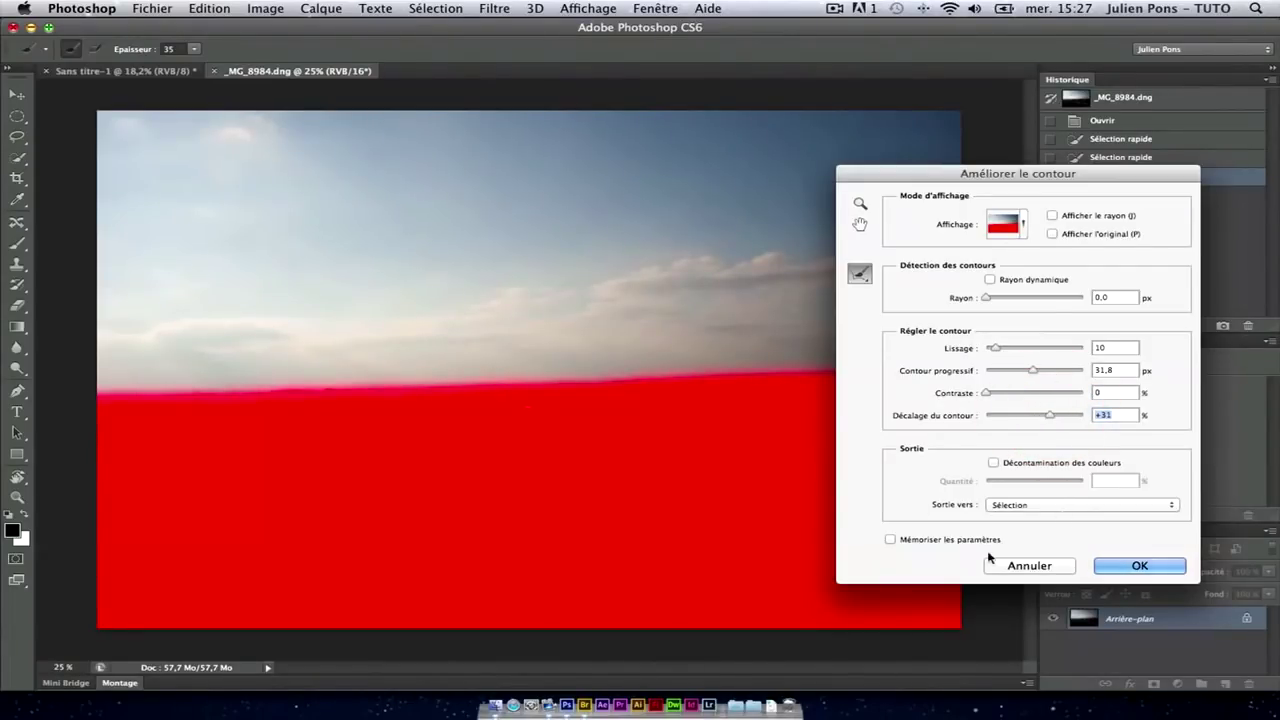
pyautogui.click(1012, 509)
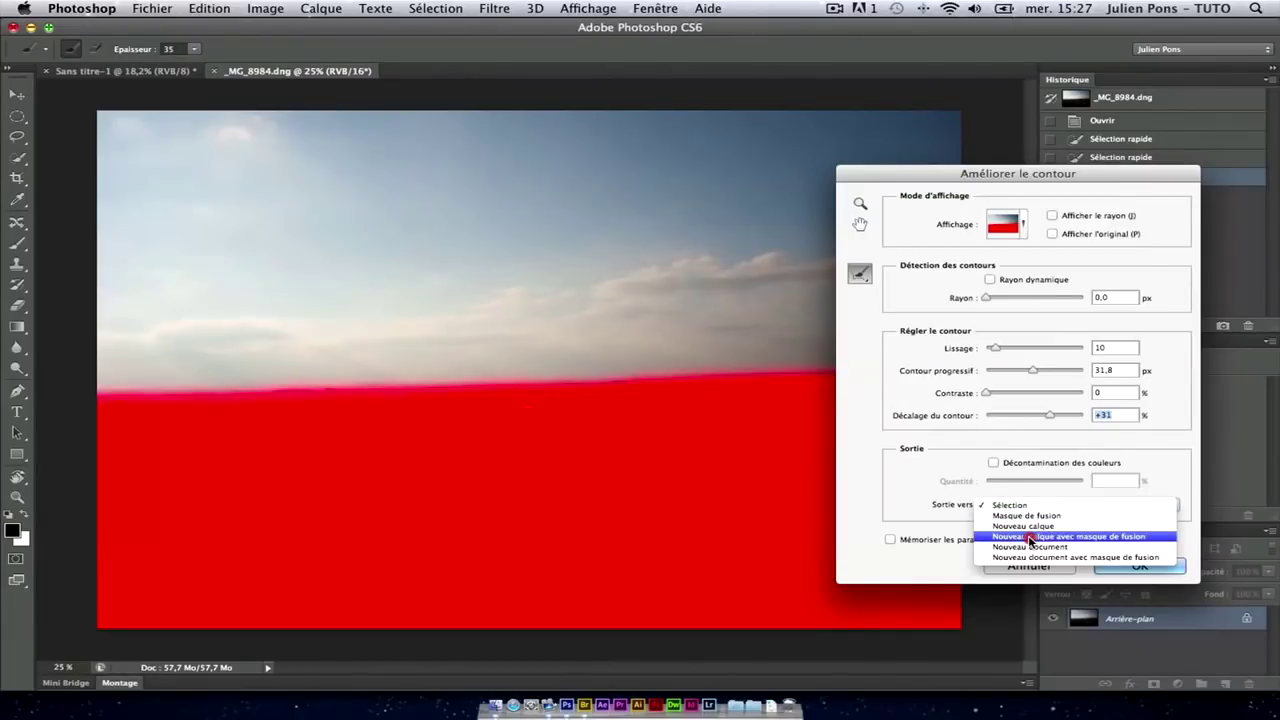
pyautogui.click(886, 482)
pyautogui.click(1130, 566)
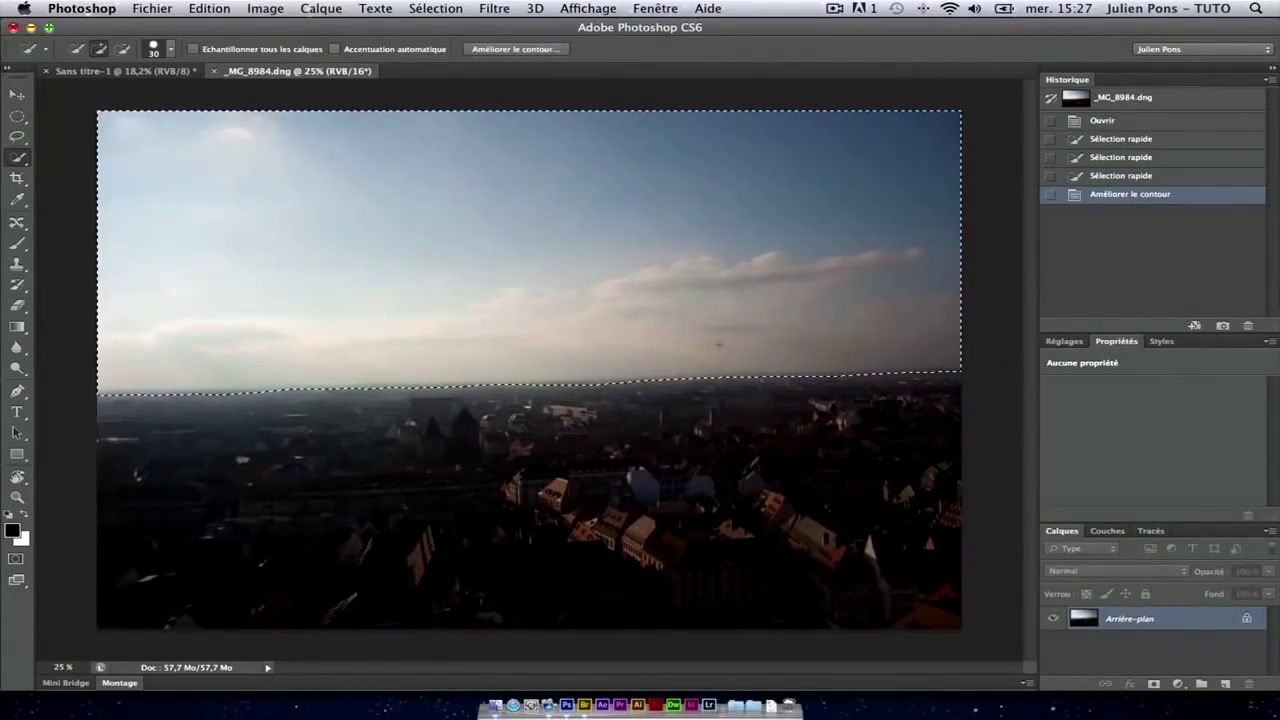
# - Add a Vibrance adjustment layer masked to the sky, leaving both settings at 0
pyautogui.click(1070, 342)
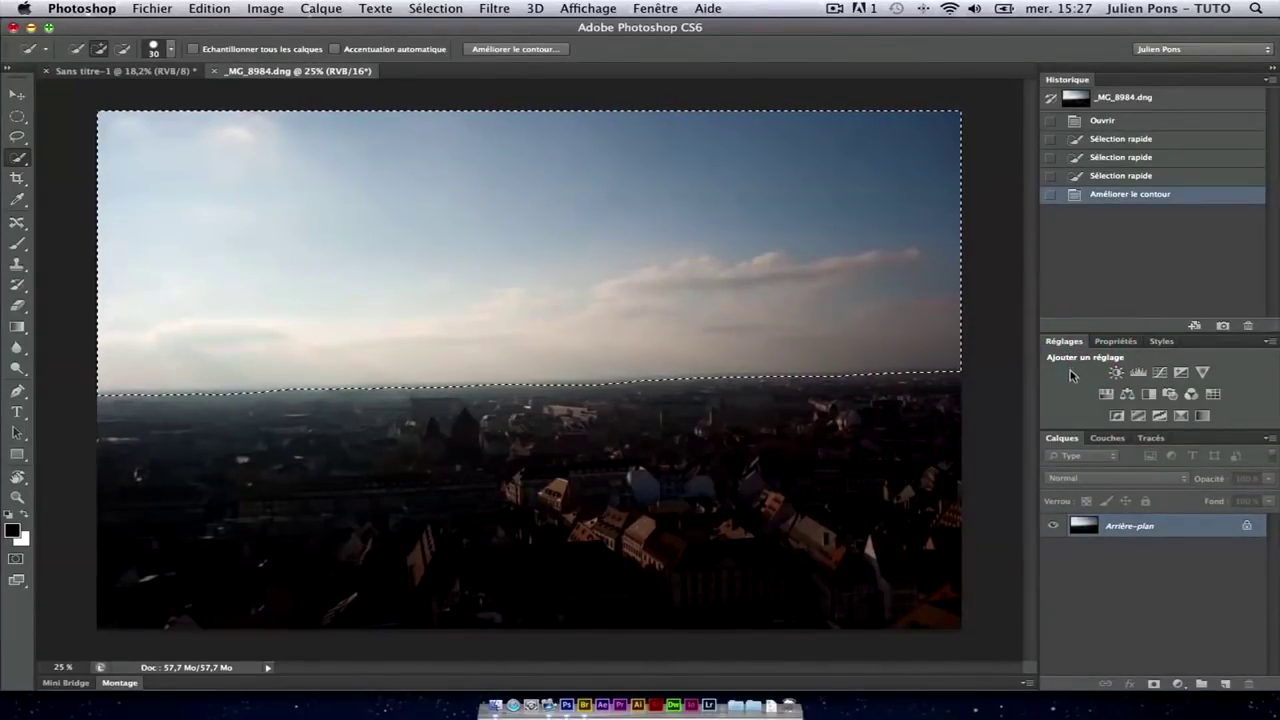
pyautogui.click(1202, 376)
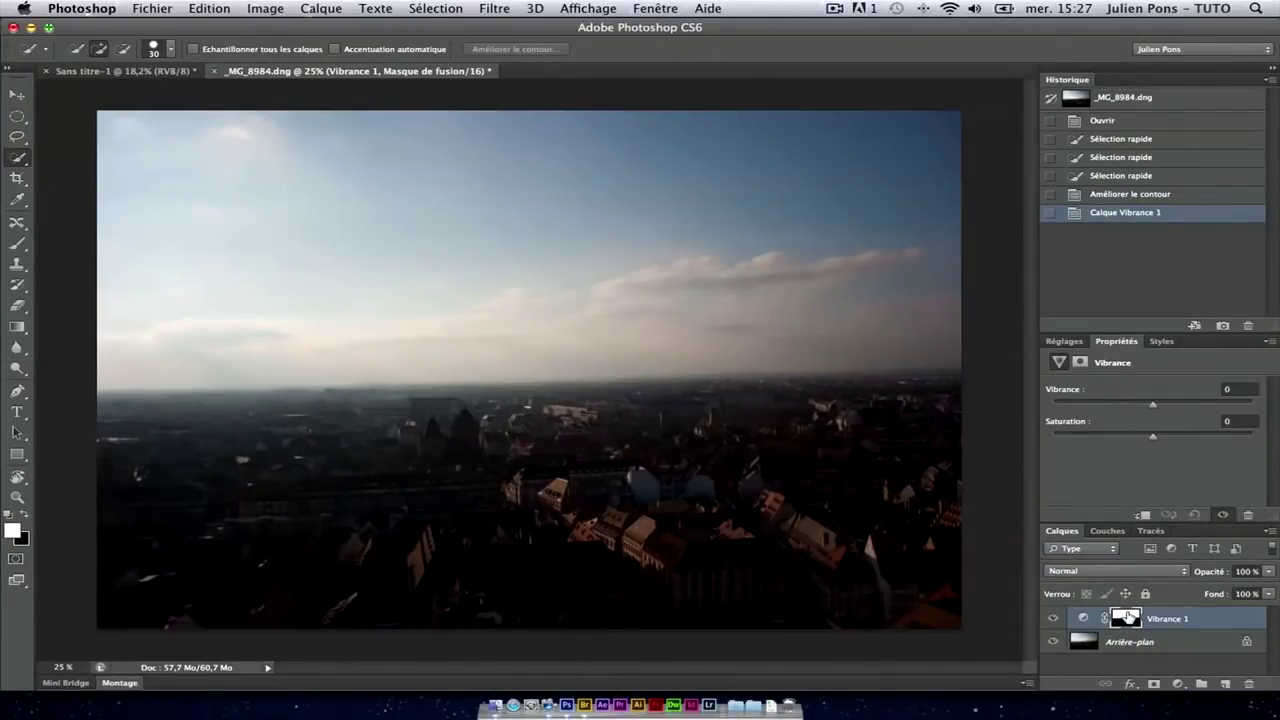
pyautogui.moveTo(1147, 399)
pyautogui.mouseDown()
pyautogui.moveTo(1131, 407)
pyautogui.moveTo(1275, 420)
pyautogui.mouseUp()
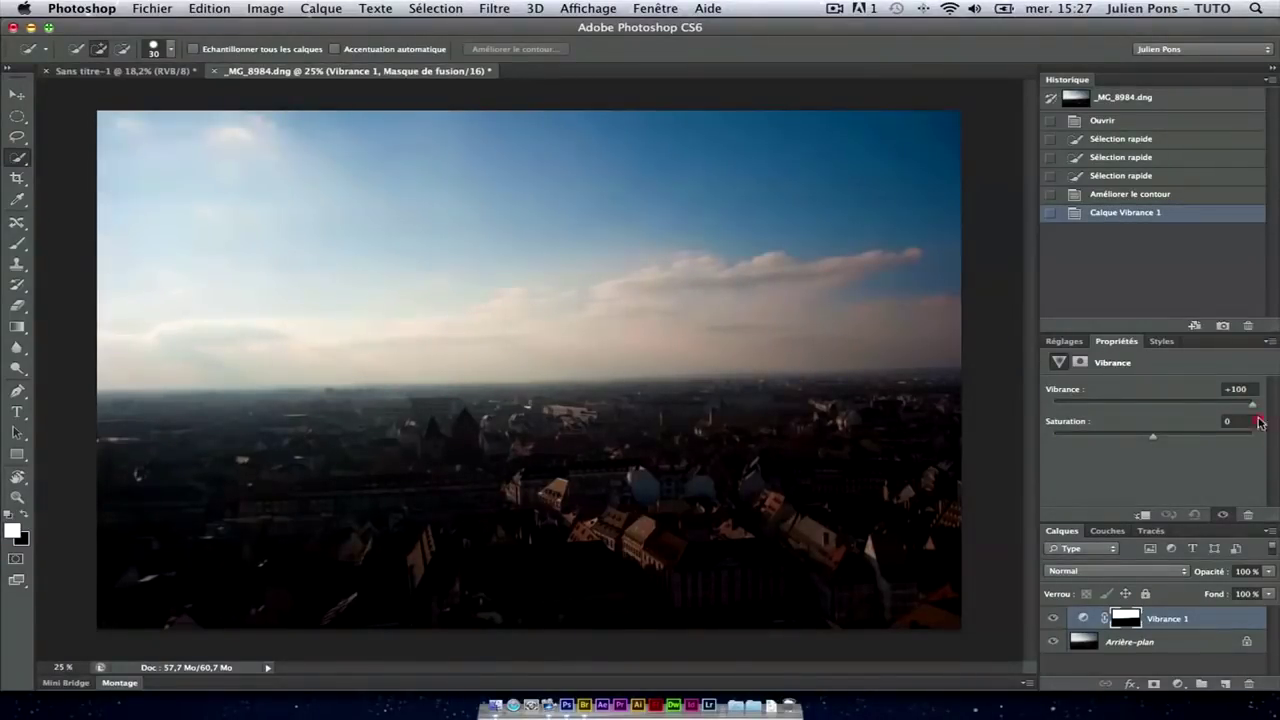
pyautogui.moveTo(1275, 420); pyautogui.dragTo(1153, 419)
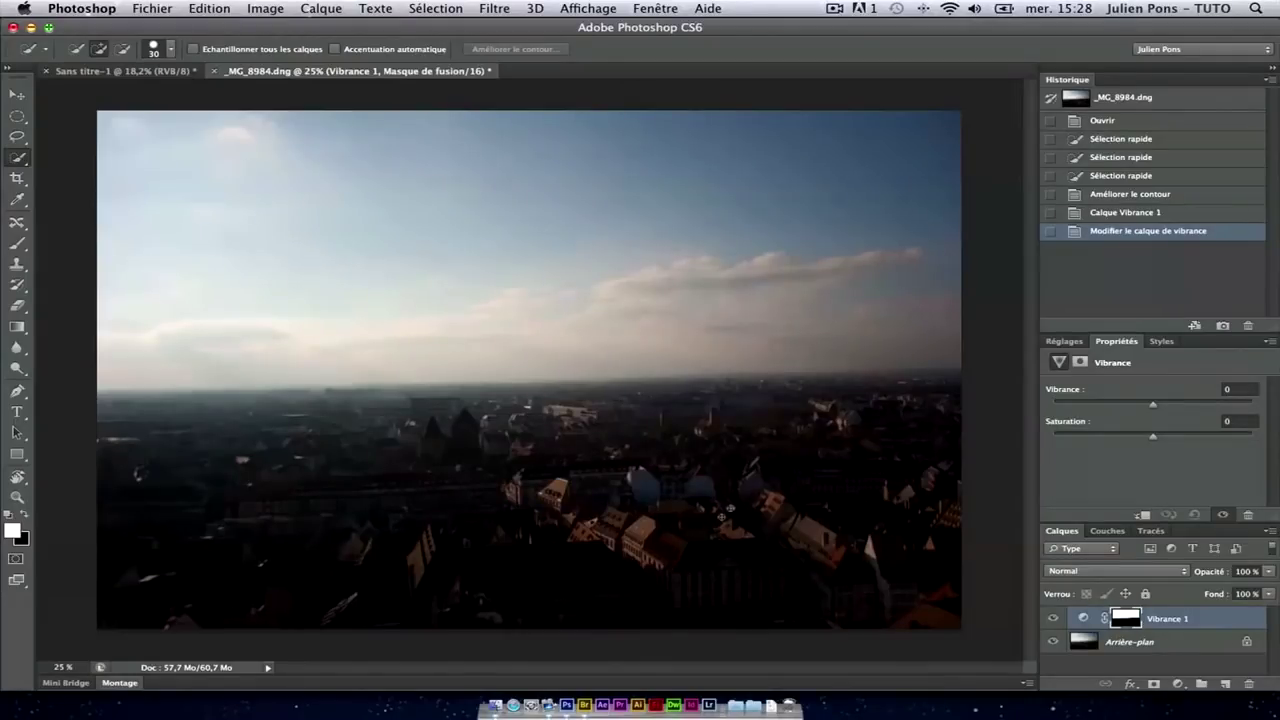
# - Keep the sky photo open and switch to the Sans titre-1 squares document
pyautogui.click(414, 8)
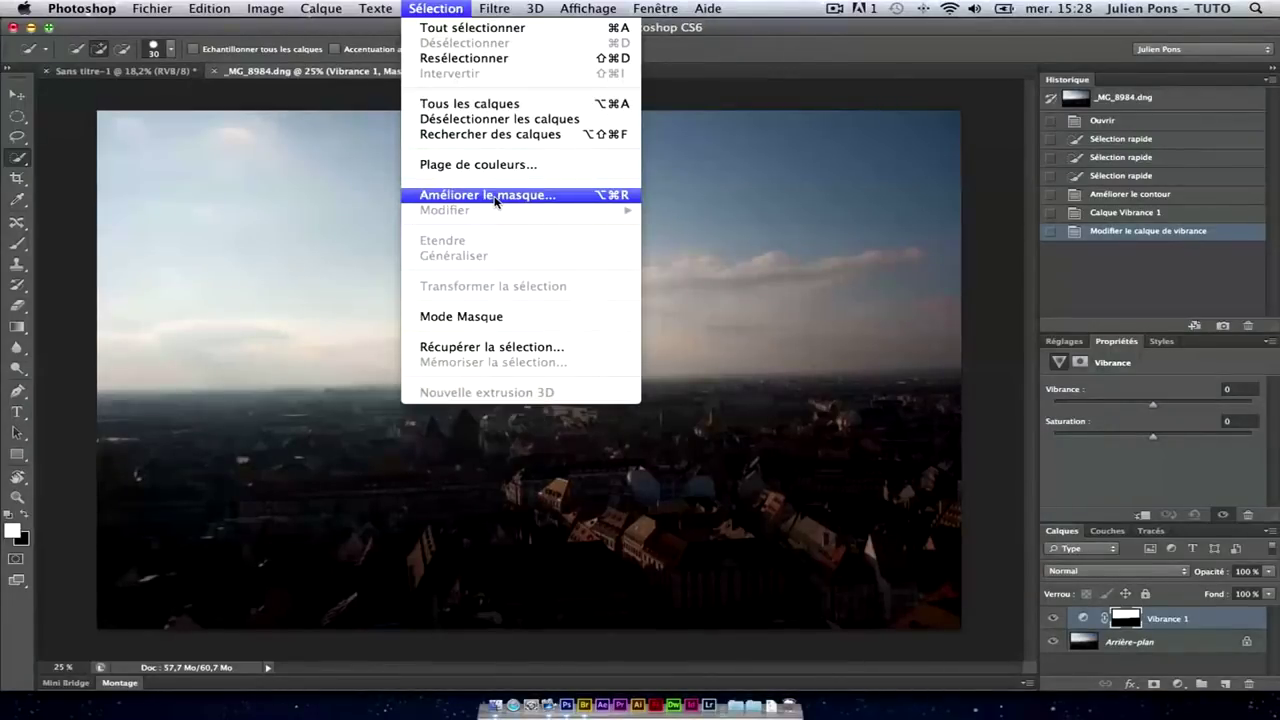
pyautogui.click(345, 78)
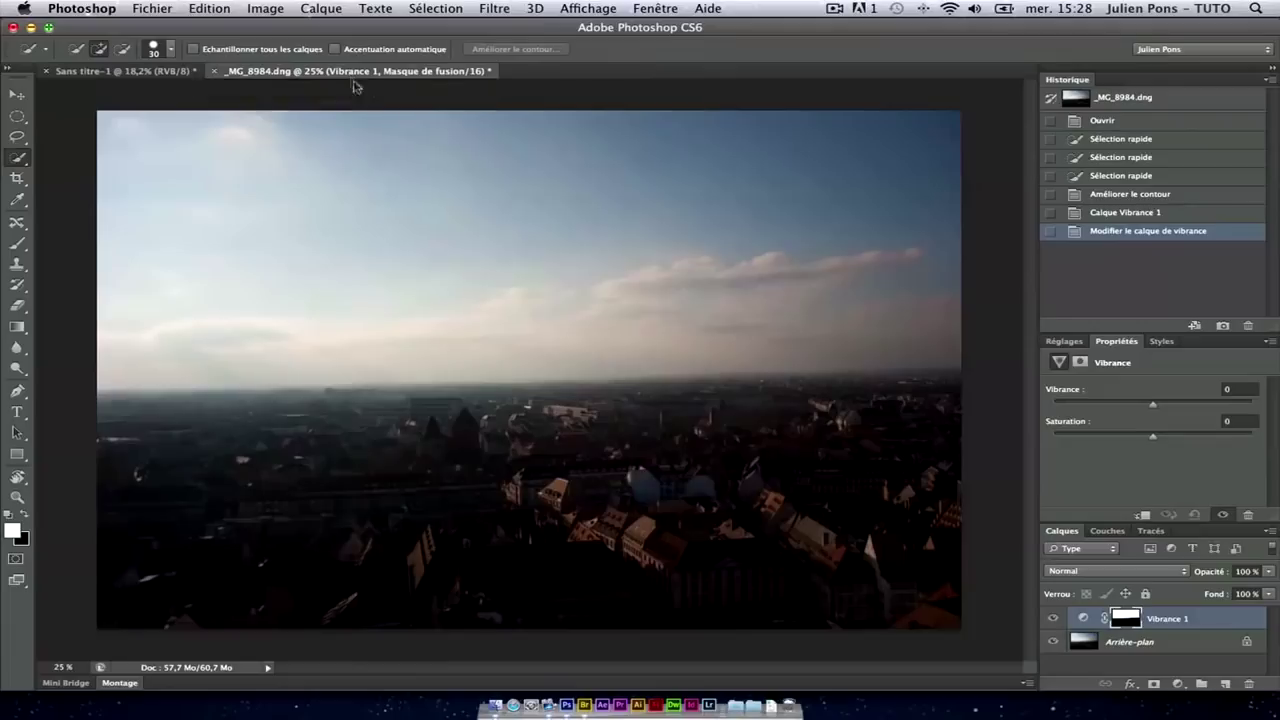
pyautogui.click(214, 72)
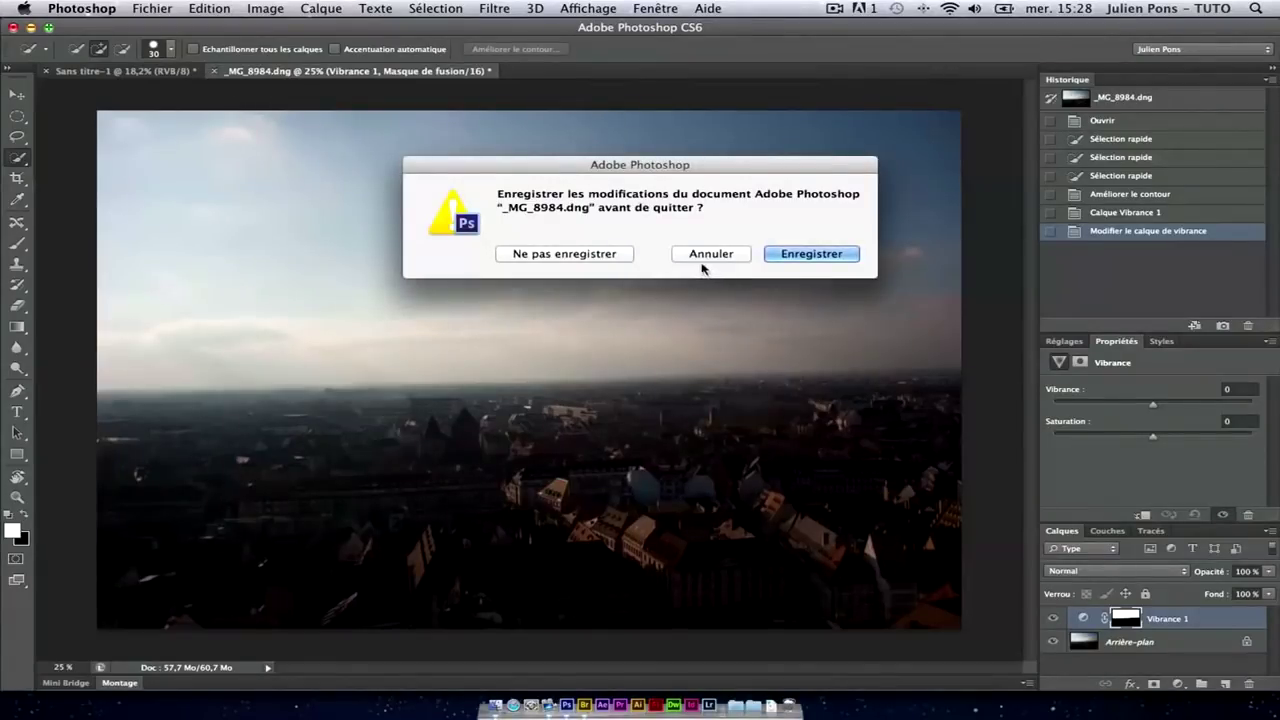
pyautogui.click(706, 256)
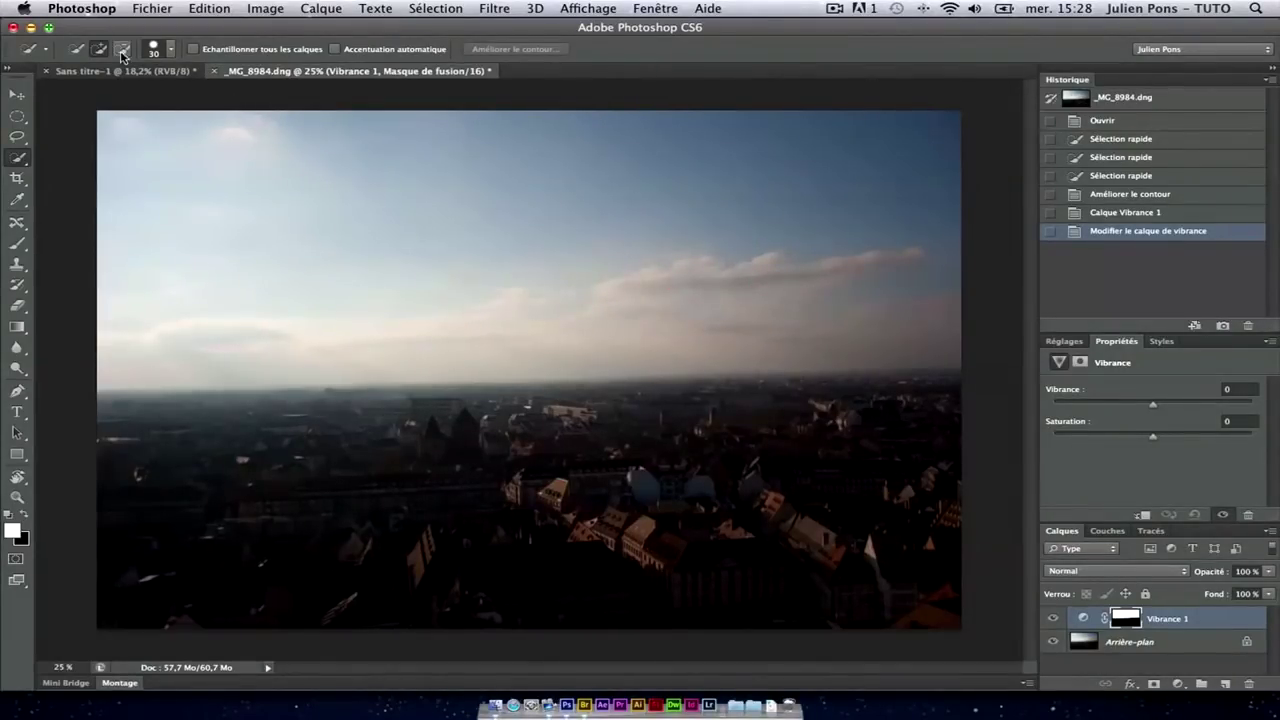
pyautogui.click(121, 71)
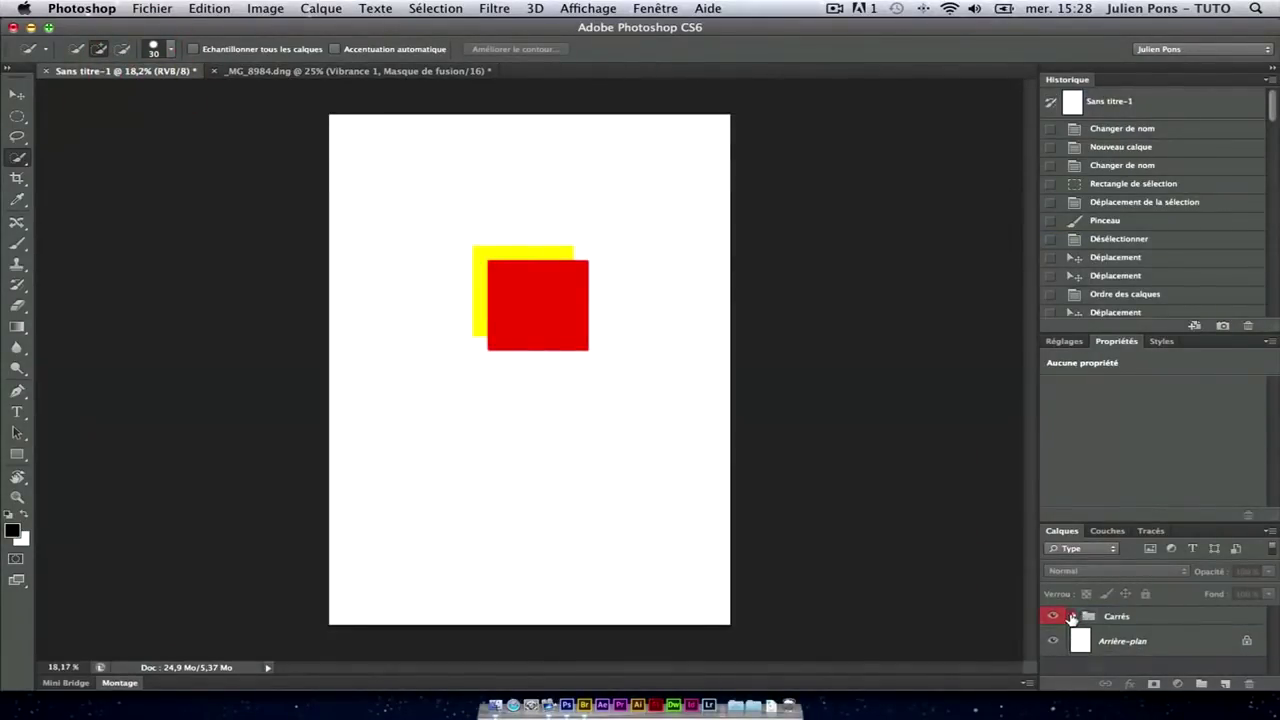
# - Select the Carré rouge layer in the Carrés group and zoom in on the red square
pyautogui.click(1074, 616)
pyautogui.click(1135, 641)
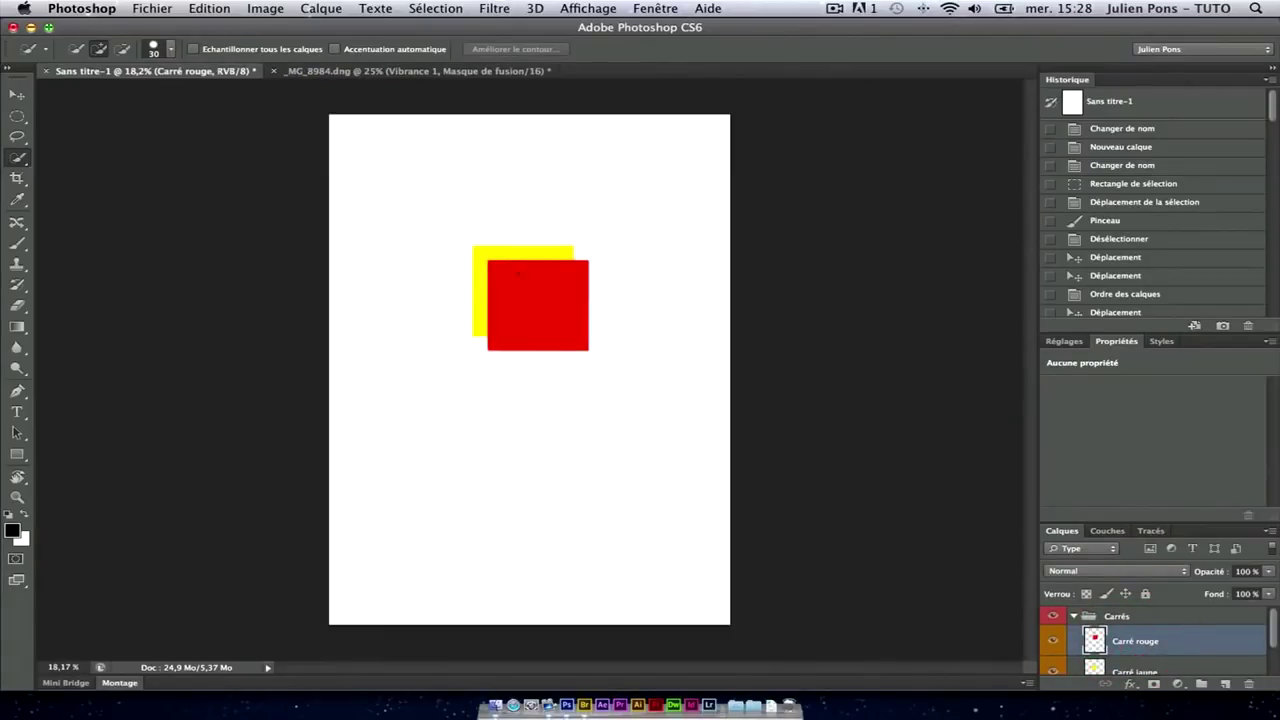
pyautogui.press('z')
pyautogui.moveTo(522, 288); pyautogui.dragTo(603, 257)
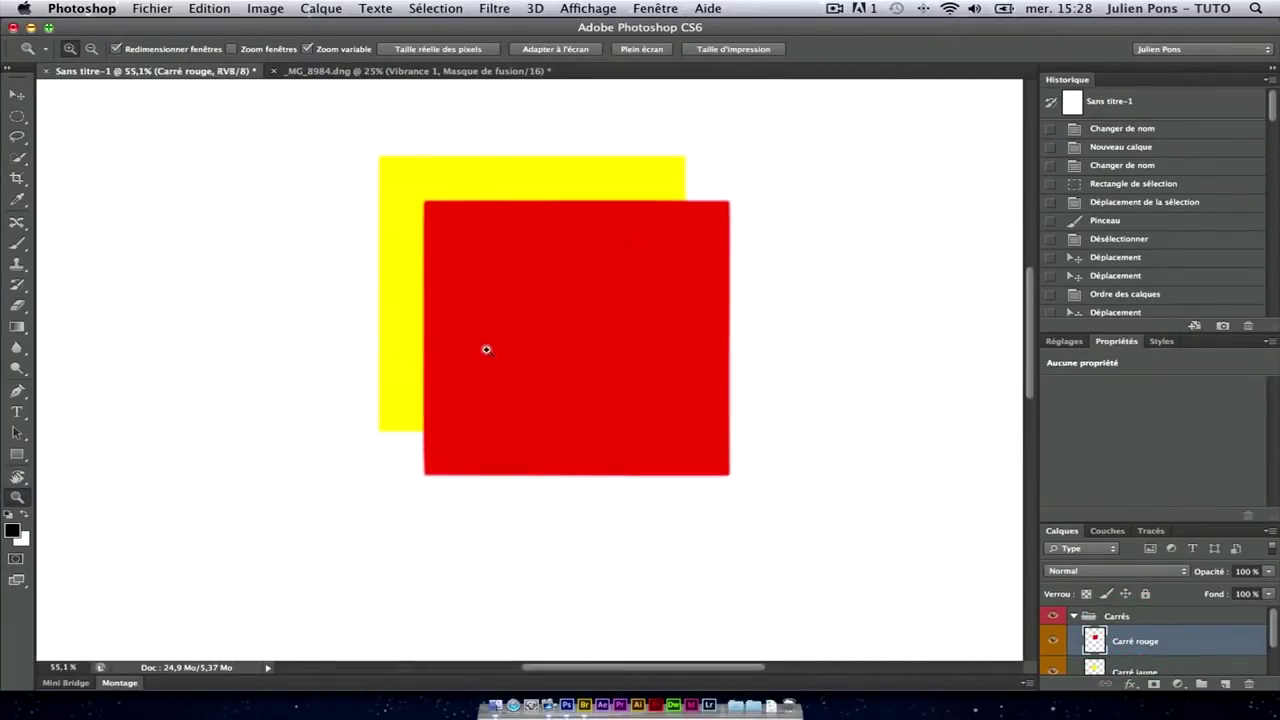
pyautogui.moveTo(614, 322); pyautogui.dragTo(530, 297)
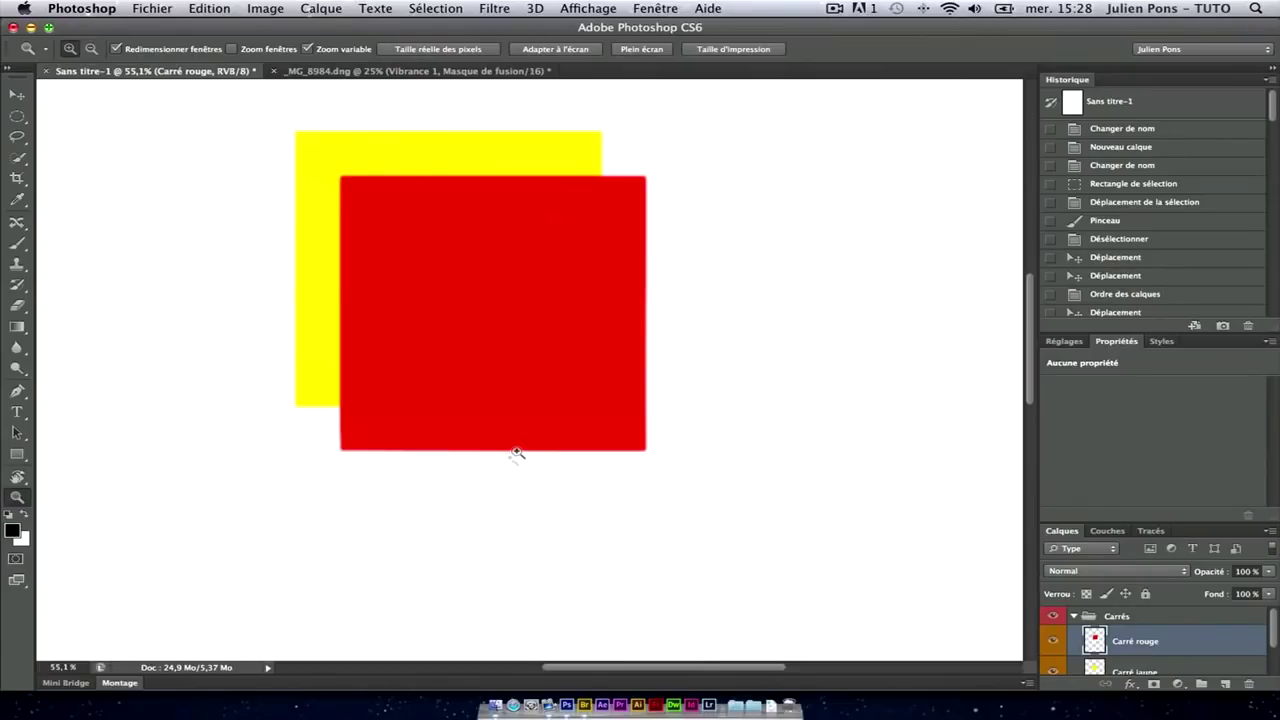
# - Erase a wavy band from the red square's top as a trial, then undo it
pyautogui.click(17, 305)
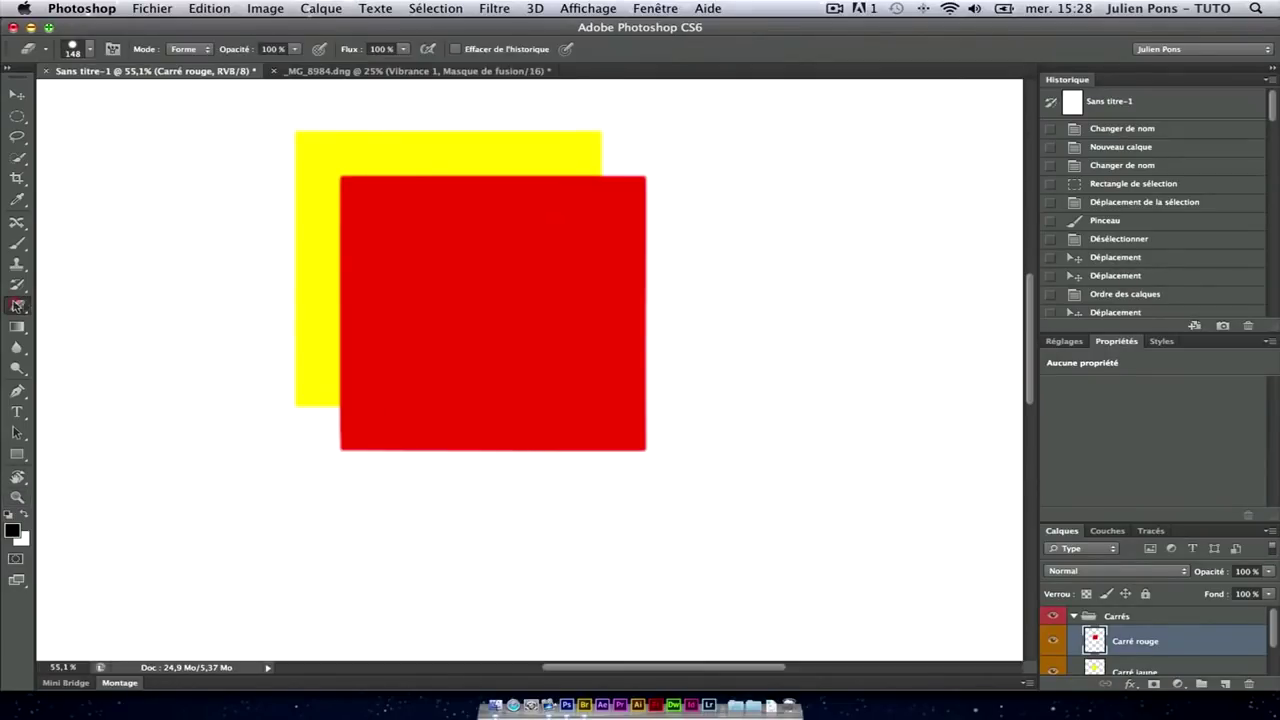
pyautogui.moveTo(628, 160)
pyautogui.mouseDown()
pyautogui.moveTo(461, 165)
pyautogui.moveTo(623, 229)
pyautogui.moveTo(617, 257)
pyautogui.moveTo(461, 182)
pyautogui.moveTo(443, 149)
pyautogui.moveTo(503, 214)
pyautogui.moveTo(671, 257)
pyautogui.moveTo(526, 240)
pyautogui.moveTo(423, 131)
pyautogui.mouseUp()
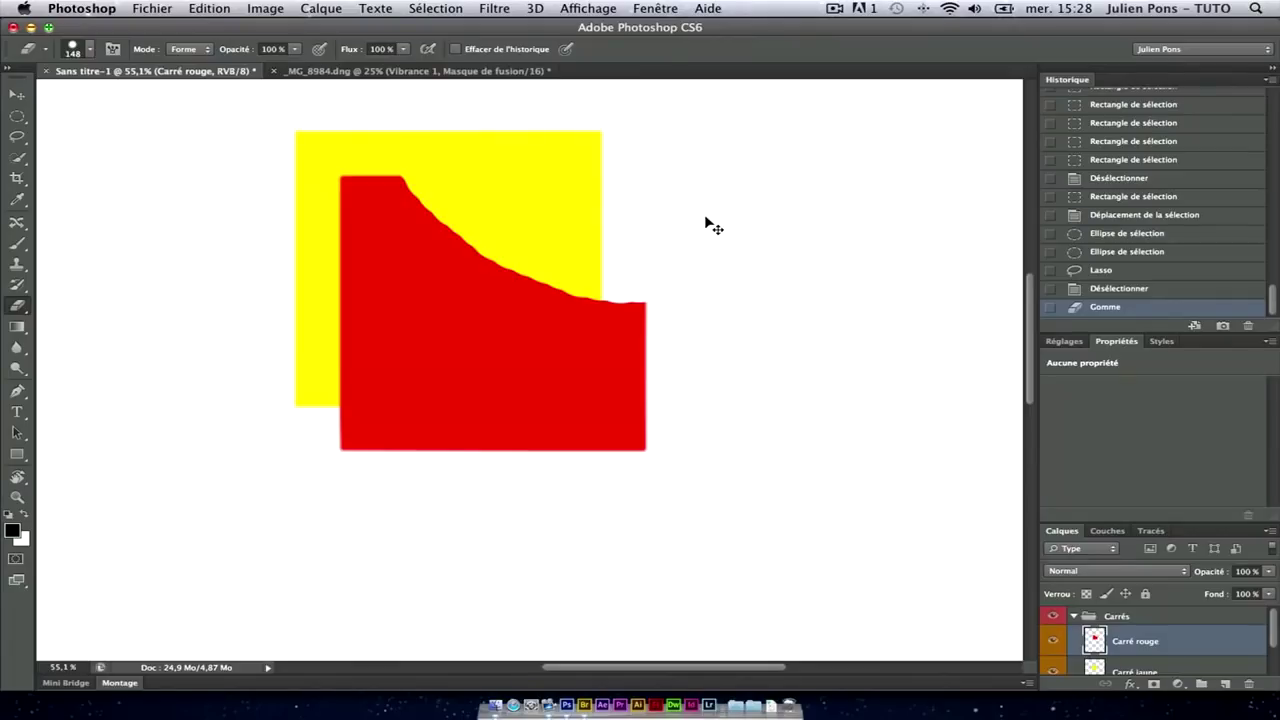
pyautogui.hotkey('ctrl', 'z')
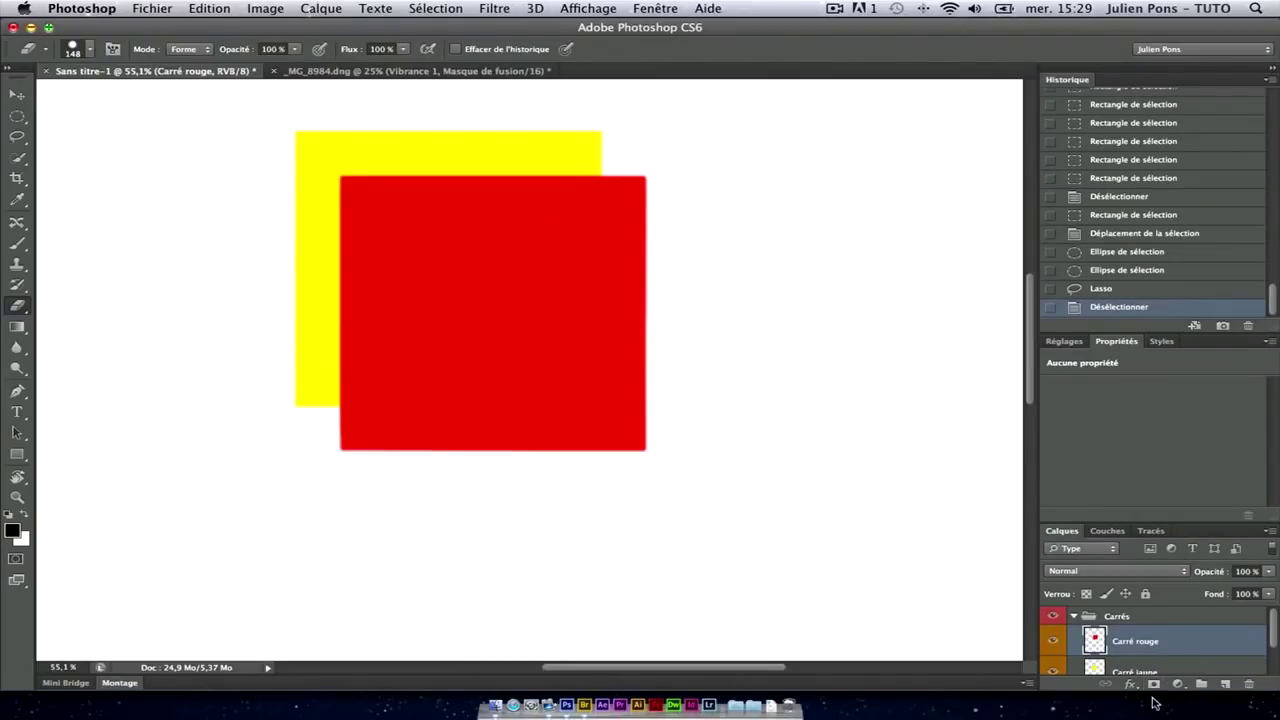
# - Add a layer mask to Carré rouge and paint black to hide its top-right corner
pyautogui.click(1154, 686)
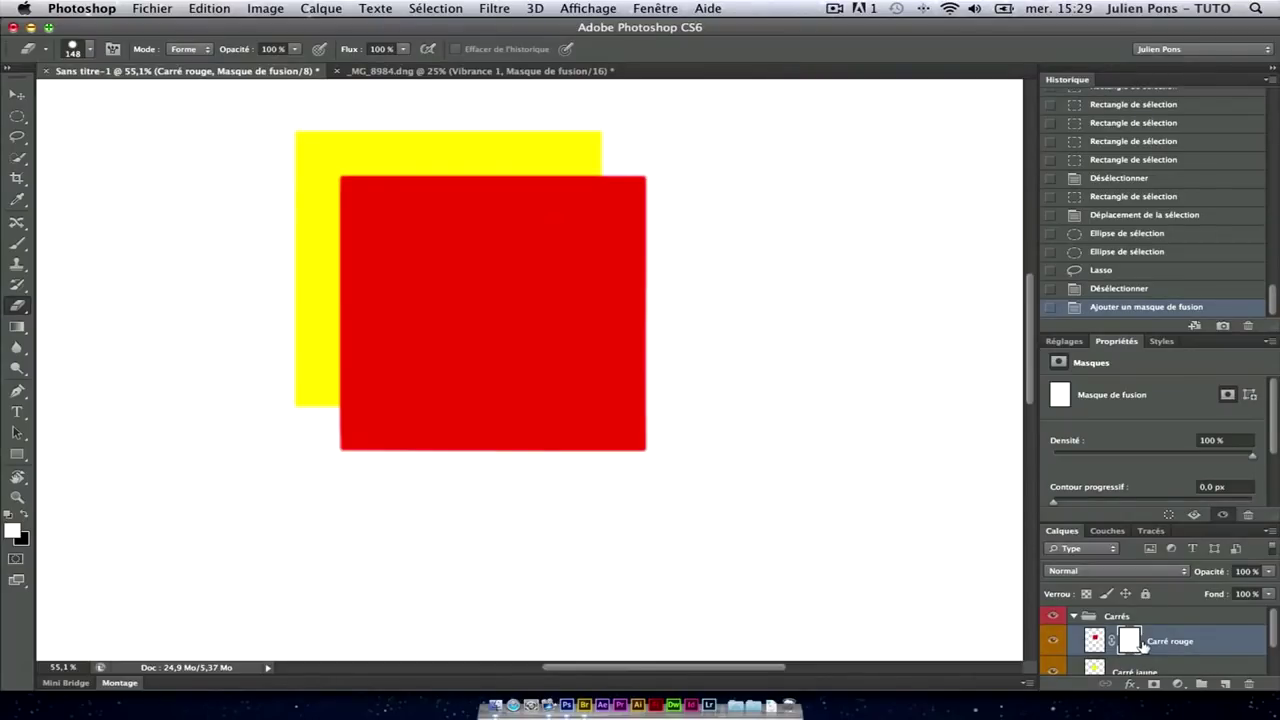
pyautogui.click(17, 243)
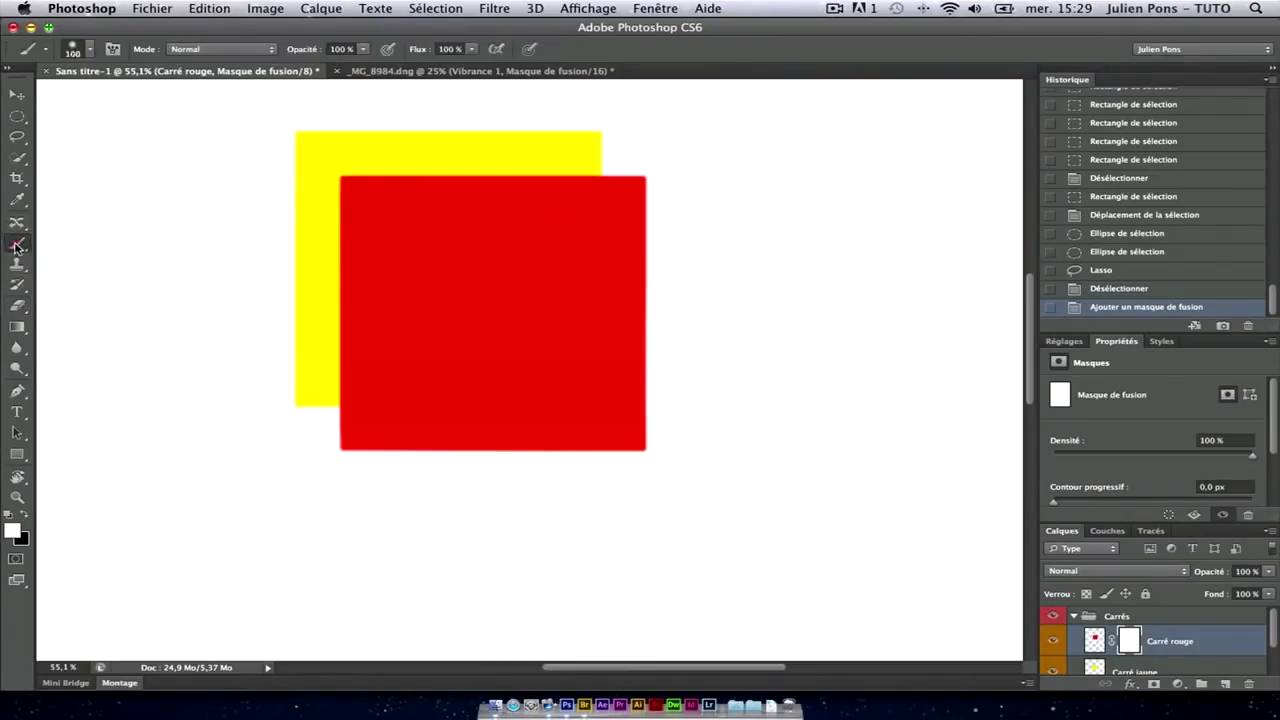
pyautogui.click(26, 517)
pyautogui.moveTo(614, 180)
pyautogui.mouseDown()
pyautogui.moveTo(602, 181)
pyautogui.moveTo(606, 200)
pyautogui.moveTo(643, 206)
pyautogui.moveTo(608, 220)
pyautogui.moveTo(605, 191)
pyautogui.moveTo(560, 163)
pyautogui.moveTo(506, 149)
pyautogui.moveTo(430, 170)
pyautogui.moveTo(718, 244)
pyautogui.moveTo(443, 149)
pyautogui.moveTo(500, 266)
pyautogui.moveTo(697, 300)
pyautogui.moveTo(436, 169)
pyautogui.moveTo(526, 243)
pyautogui.moveTo(563, 240)
pyautogui.moveTo(423, 166)
pyautogui.moveTo(549, 281)
pyautogui.moveTo(686, 297)
pyautogui.moveTo(457, 220)
pyautogui.moveTo(430, 150)
pyautogui.mouseUp()
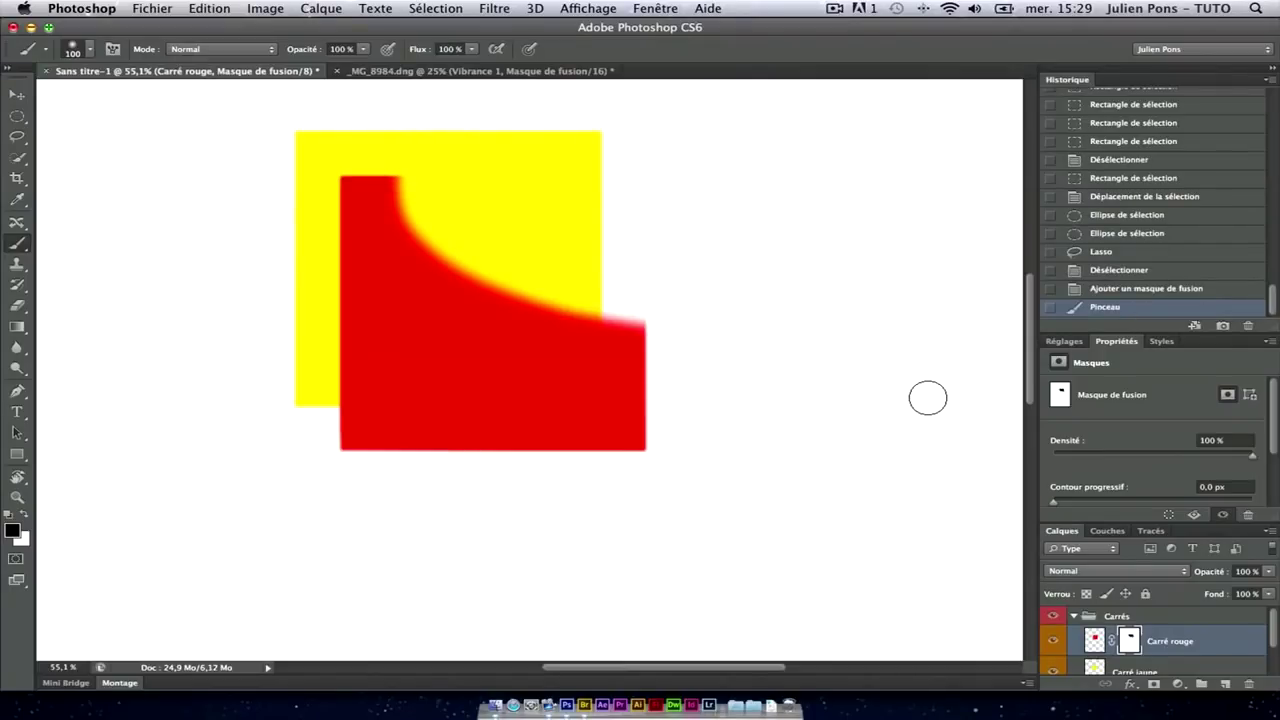
# - Paint white on the Carré rouge mask to restore the hidden corner and top edge
pyautogui.click(23, 513)
pyautogui.click(1132, 640)
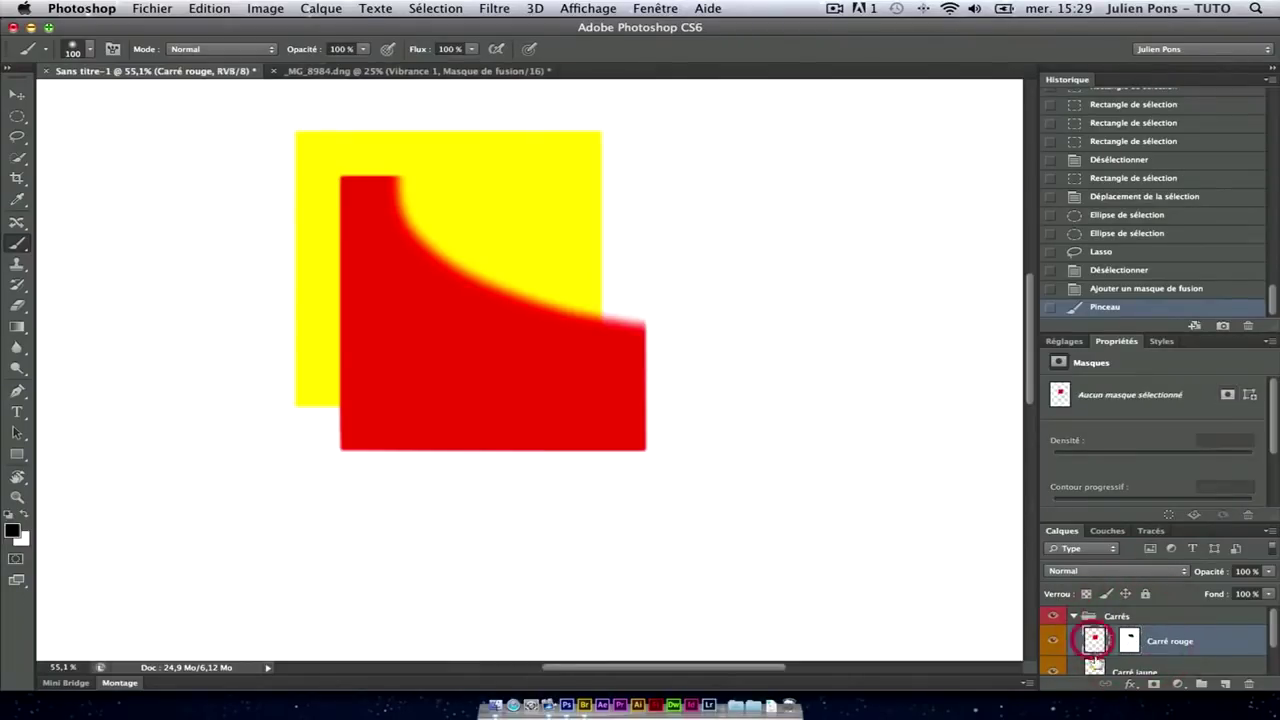
pyautogui.click(1128, 640)
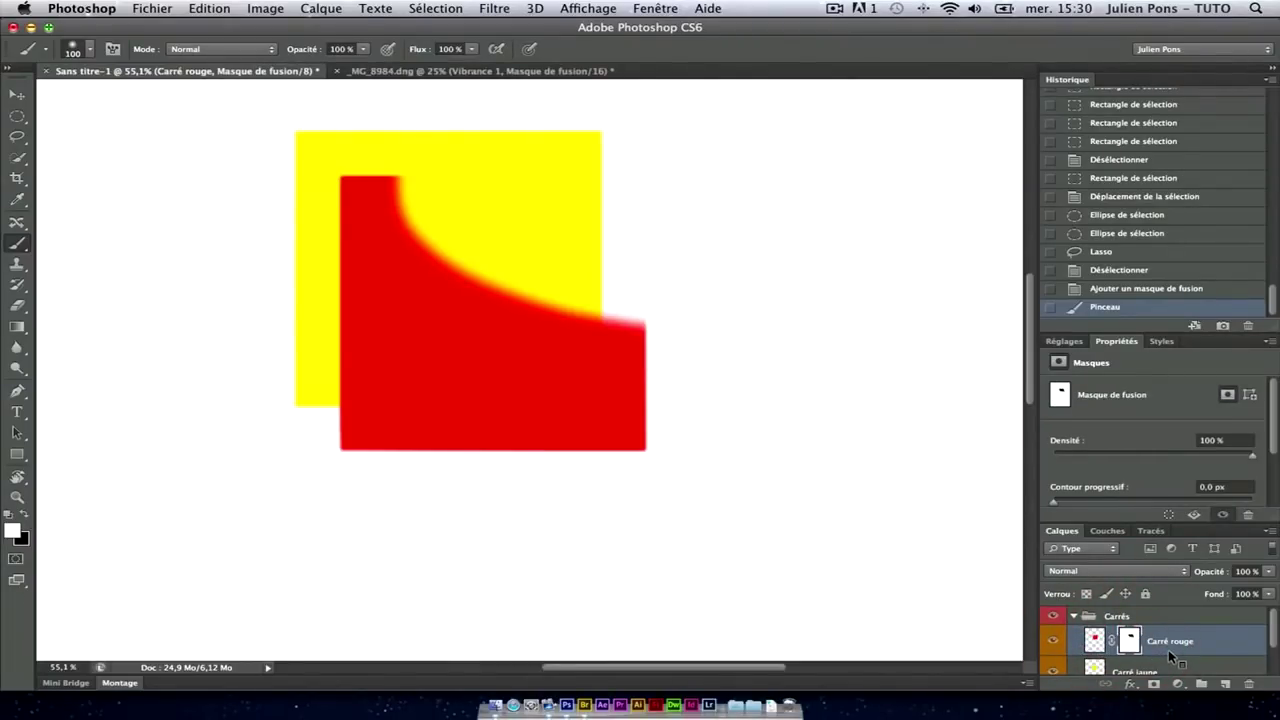
pyautogui.click(1095, 640)
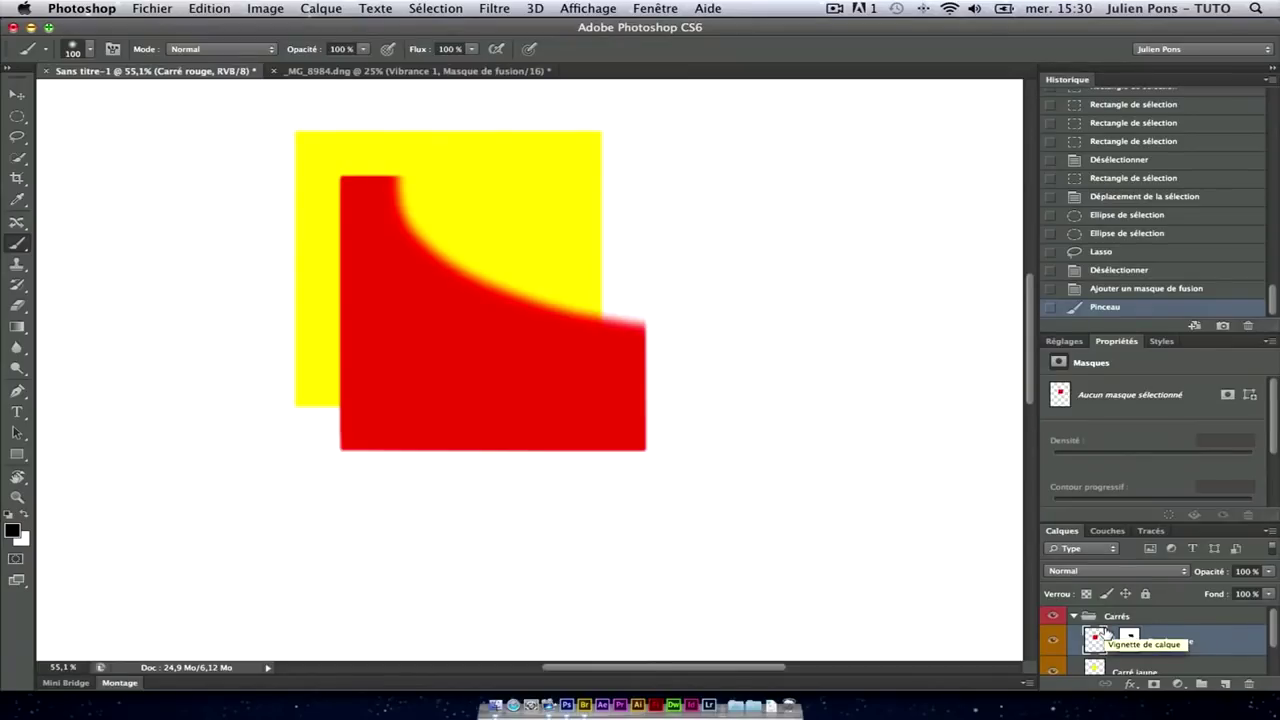
pyautogui.click(1129, 637)
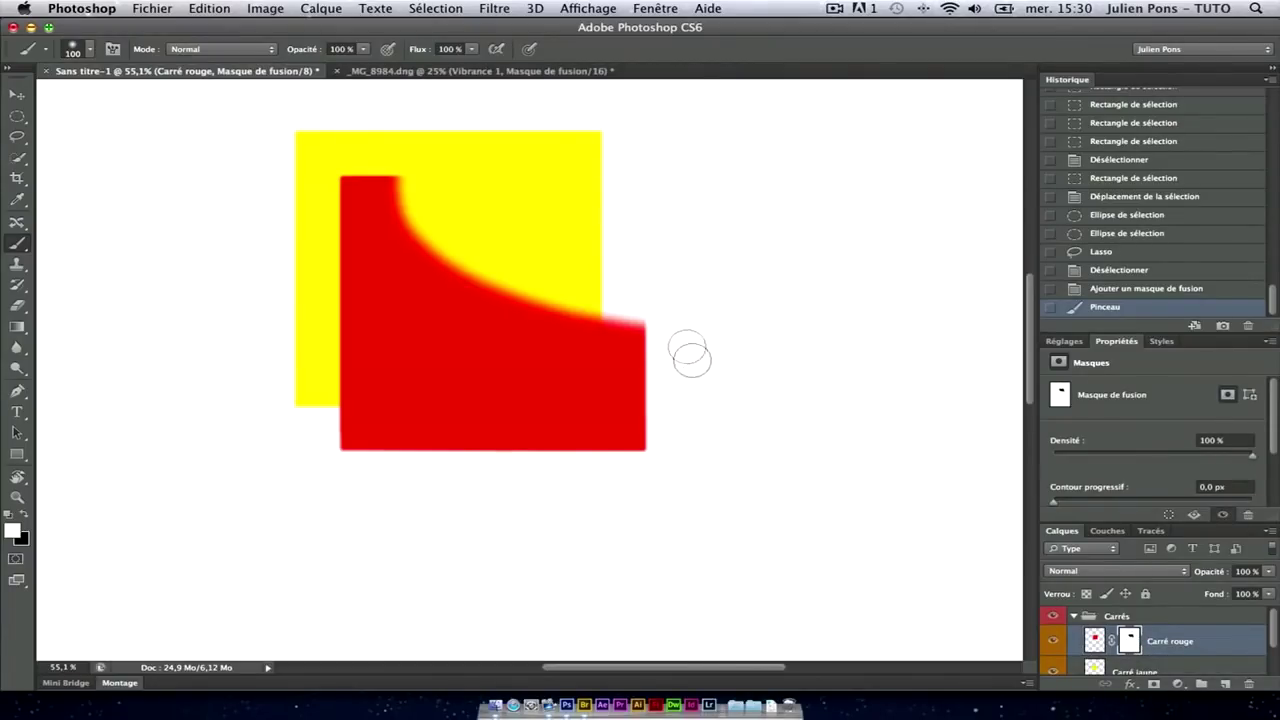
pyautogui.moveTo(674, 337)
pyautogui.mouseDown()
pyautogui.moveTo(571, 283)
pyautogui.moveTo(577, 212)
pyautogui.moveTo(410, 195)
pyautogui.moveTo(560, 185)
pyautogui.mouseUp()
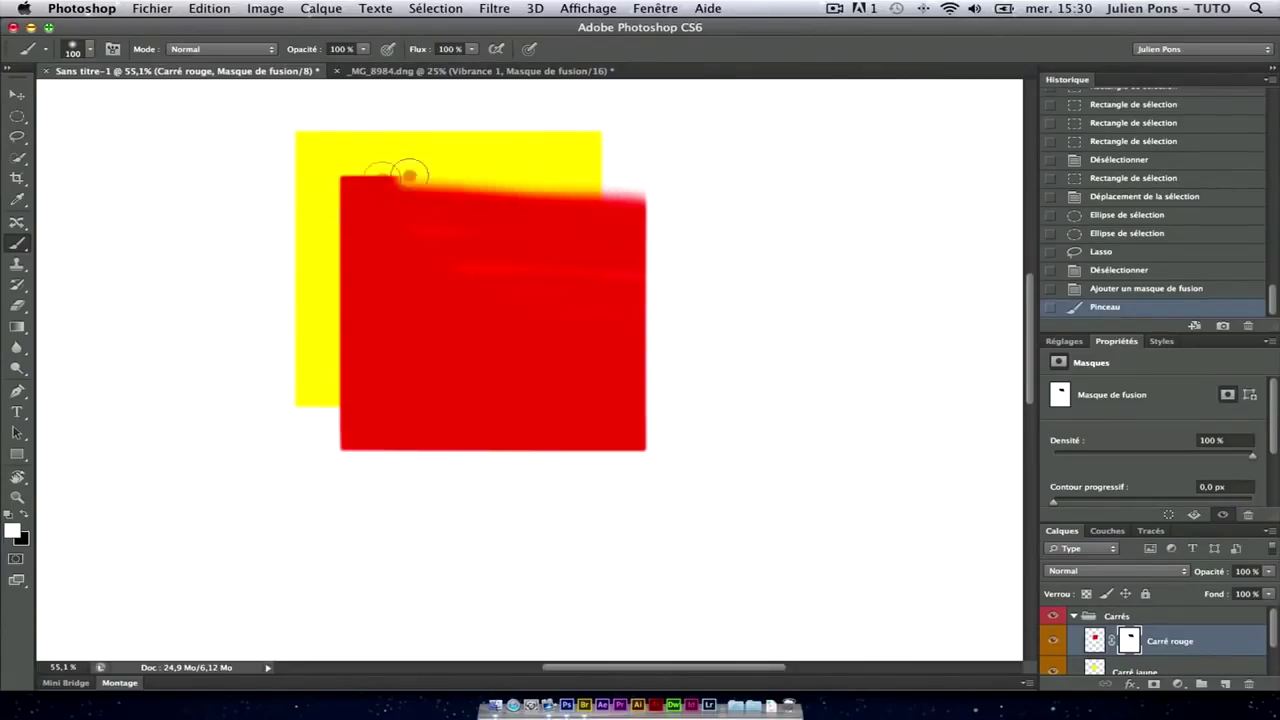
pyautogui.moveTo(409, 171); pyautogui.dragTo(645, 180)
pyautogui.moveTo(735, 198); pyautogui.dragTo(449, 163)
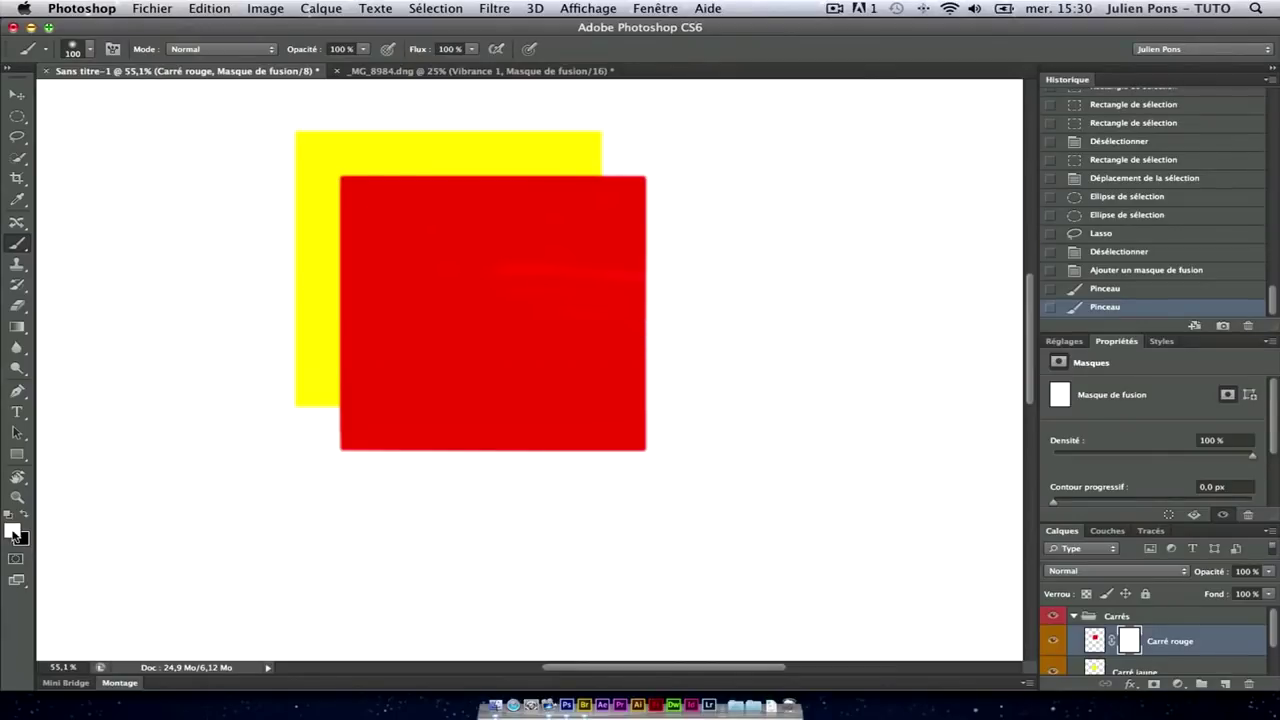
# - Set the foreground colour to mid-grey 808080 in the Color Picker
pyautogui.click(13, 532)
pyautogui.moveTo(357, 206)
pyautogui.mouseDown()
pyautogui.moveTo(336, 270)
pyautogui.moveTo(289, 254)
pyautogui.moveTo(291, 183)
pyautogui.moveTo(357, 209)
pyautogui.moveTo(338, 298)
pyautogui.mouseUp()
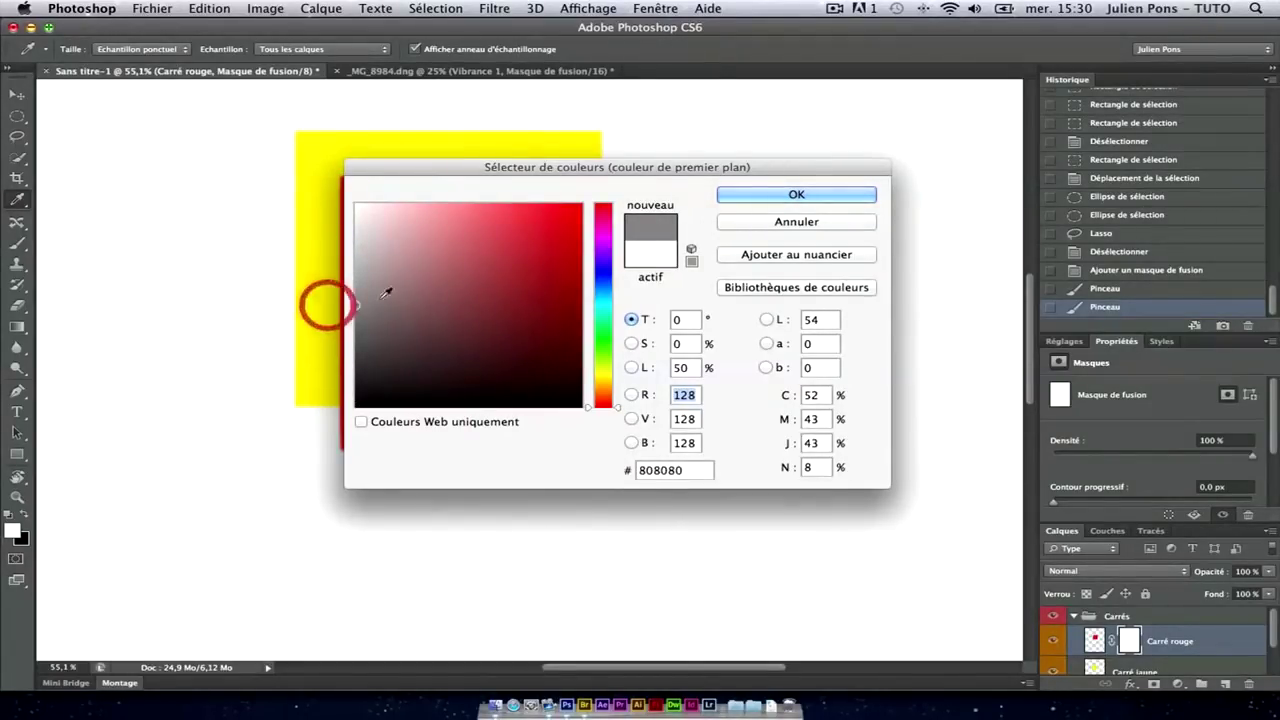
pyautogui.hotkey('shift', 'Tab')
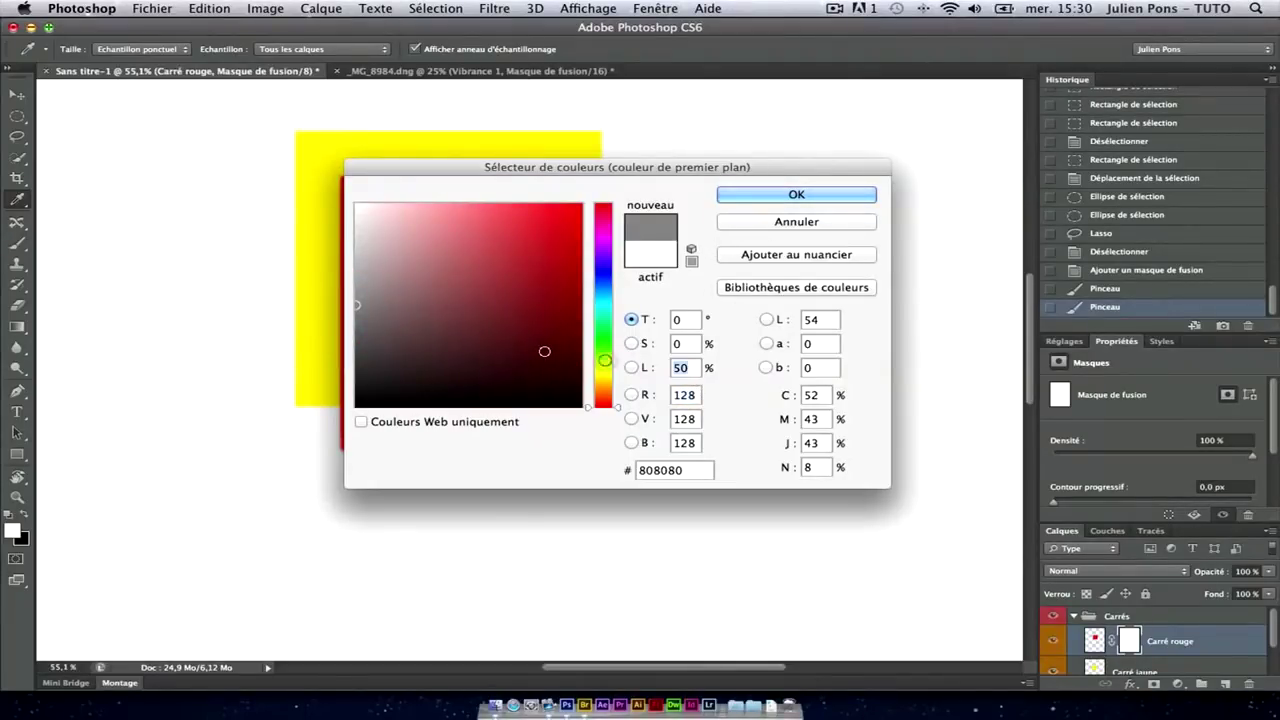
pyautogui.click(795, 197)
# - Brush grey over the whole red square on its layer mask
pyautogui.press('b')
pyautogui.moveTo(306, 166)
pyautogui.mouseDown()
pyautogui.moveTo(680, 197)
pyautogui.moveTo(291, 201)
pyautogui.moveTo(663, 211)
pyautogui.moveTo(531, 226)
pyautogui.moveTo(629, 191)
pyautogui.mouseUp()
pyautogui.moveTo(533, 231)
pyautogui.mouseDown()
pyautogui.moveTo(257, 229)
pyautogui.moveTo(308, 300)
pyautogui.moveTo(670, 330)
pyautogui.moveTo(257, 340)
pyautogui.moveTo(529, 377)
pyautogui.moveTo(420, 434)
pyautogui.moveTo(217, 450)
pyautogui.moveTo(540, 455)
pyautogui.mouseUp()
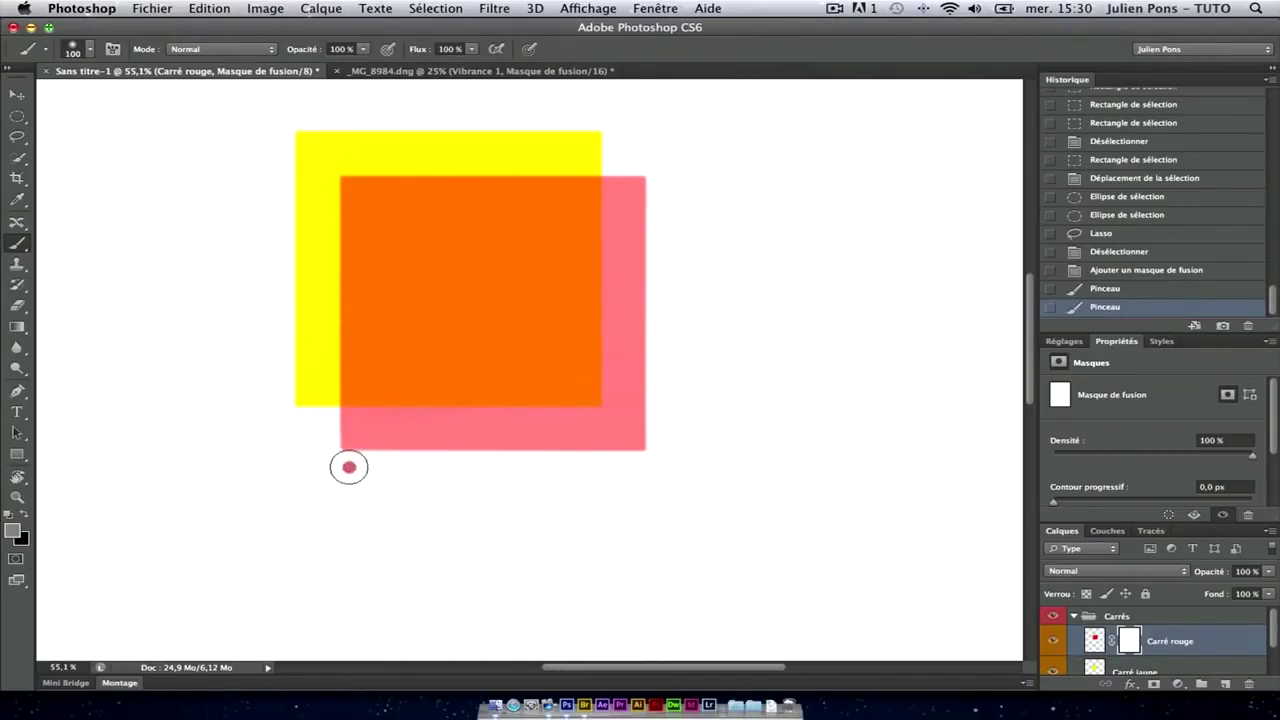
pyautogui.moveTo(640, 425); pyautogui.dragTo(623, 216)
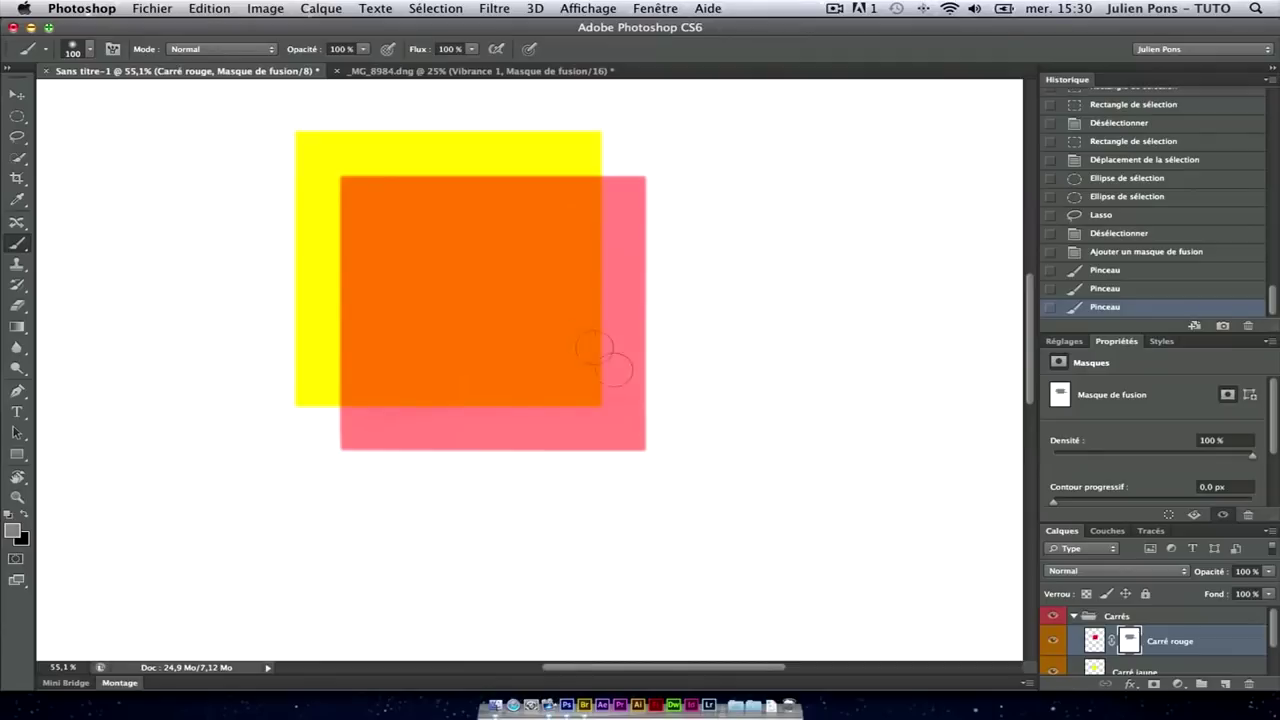
pyautogui.click(331, 468)
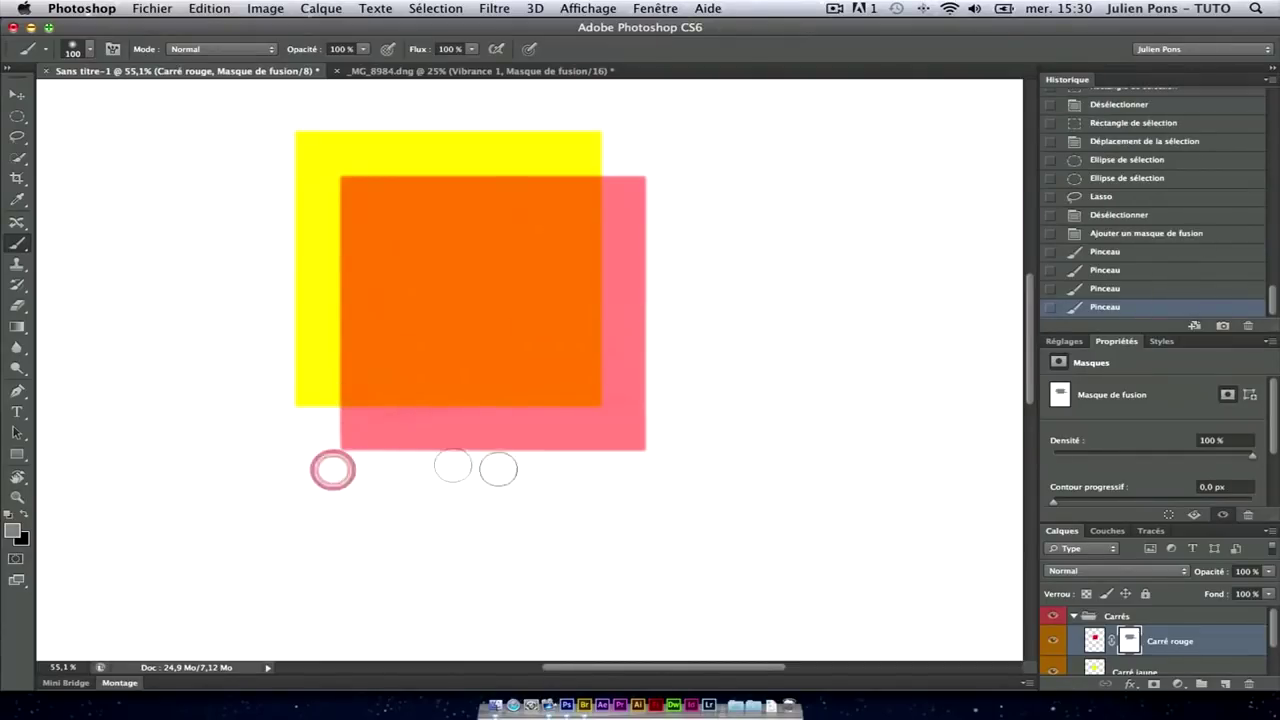
# - Toggle between the grey Carré rouge mask on its own and the normal coloured view
pyautogui.keyDown('alt'); pyautogui.click(1128, 643); pyautogui.keyUp('alt')
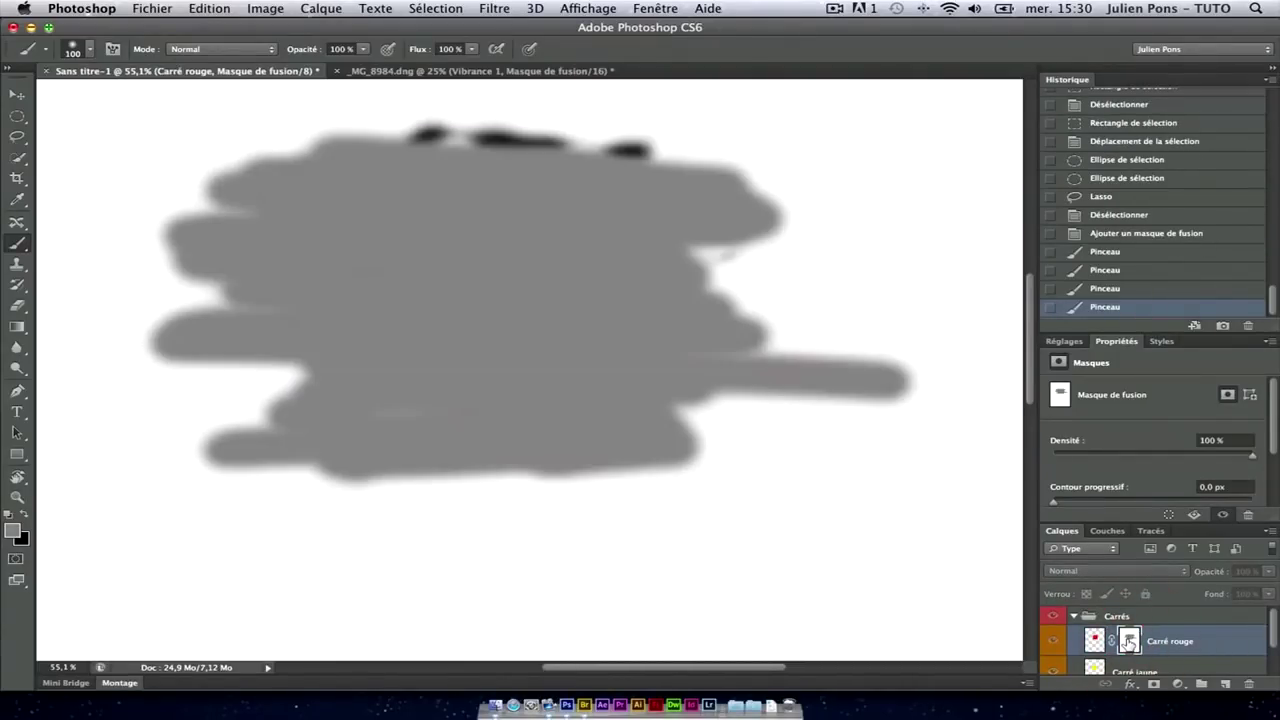
pyautogui.keyDown('alt'); pyautogui.click(1128, 641); pyautogui.keyUp('alt')
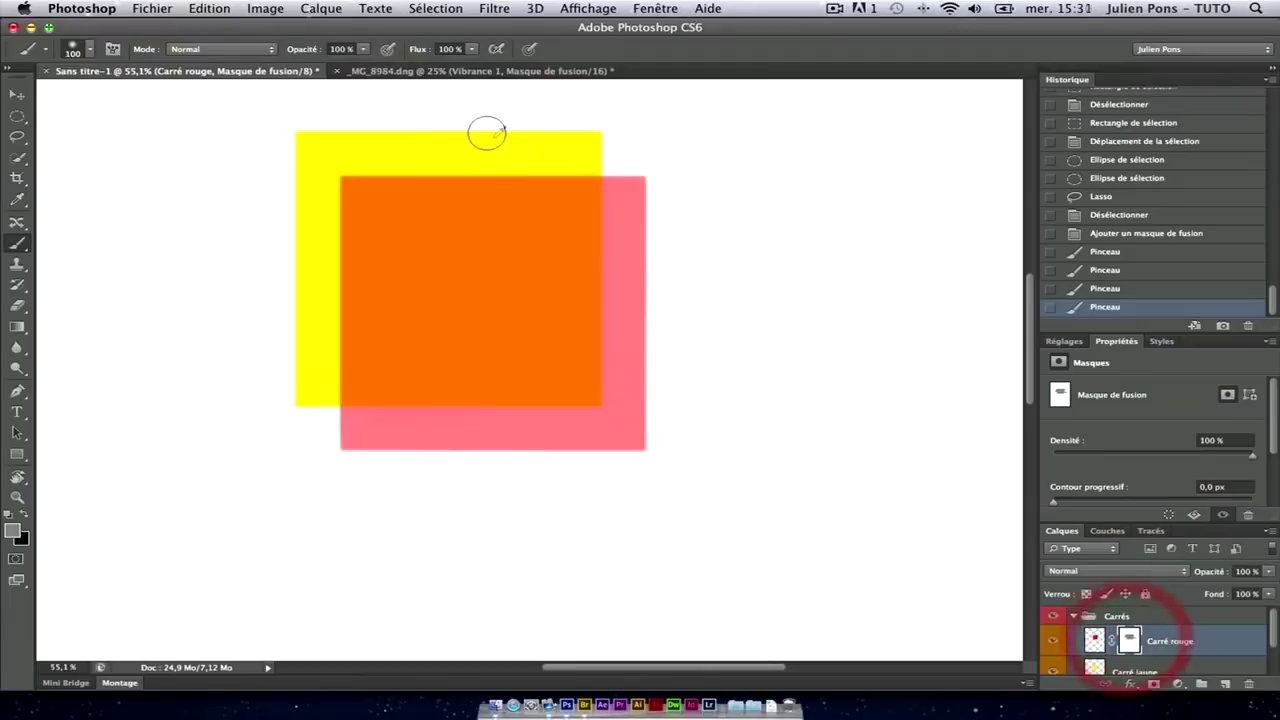
pyautogui.keyDown('alt'); pyautogui.click(1129, 642); pyautogui.keyUp('alt')
pyautogui.keyDown('alt'); pyautogui.click(1128, 641); pyautogui.keyUp('alt')
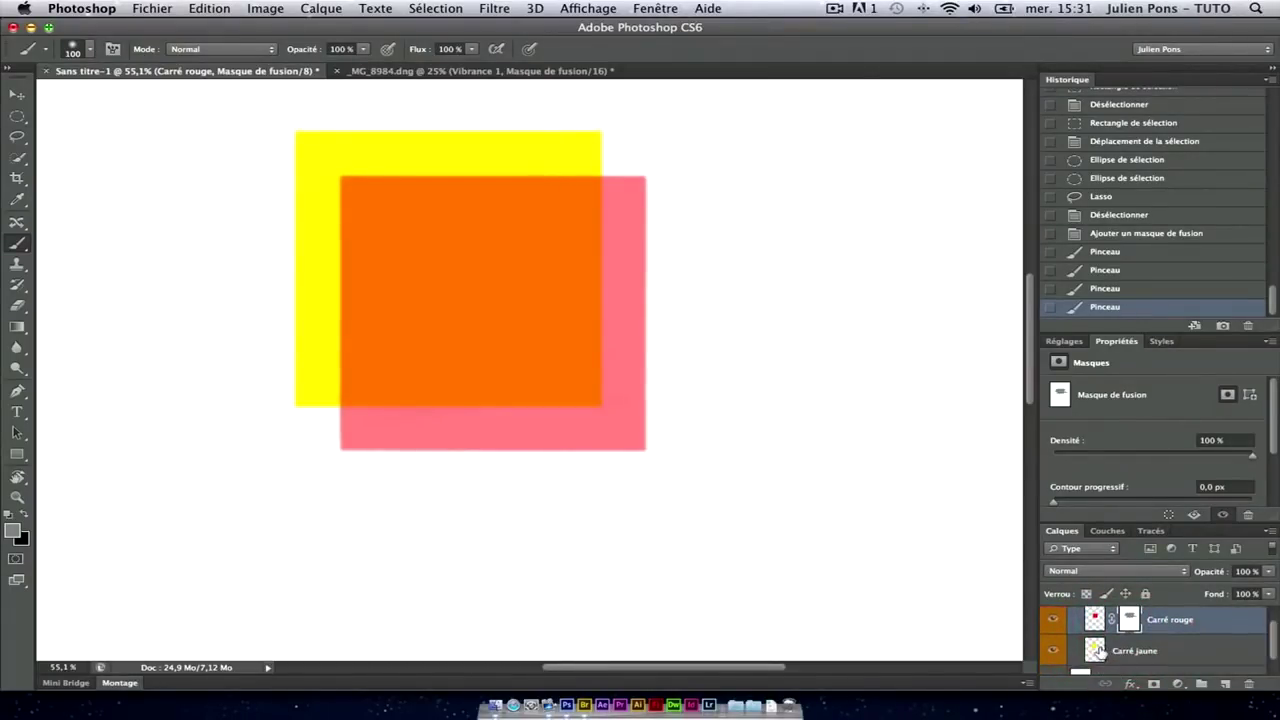
# - Hide the background and yellow square layers to view the red square's mask alone, then show them again
pyautogui.scroll(-2, 1160, 660)
pyautogui.click(1052, 666)
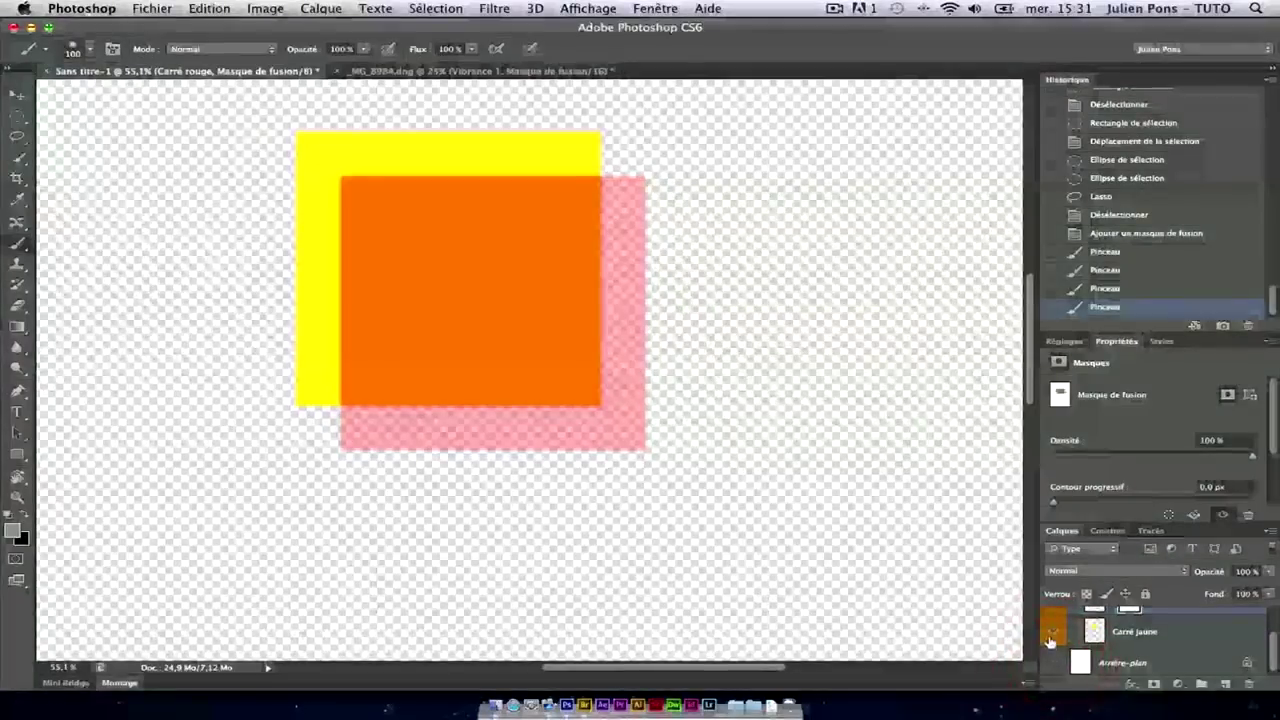
pyautogui.click(1052, 631)
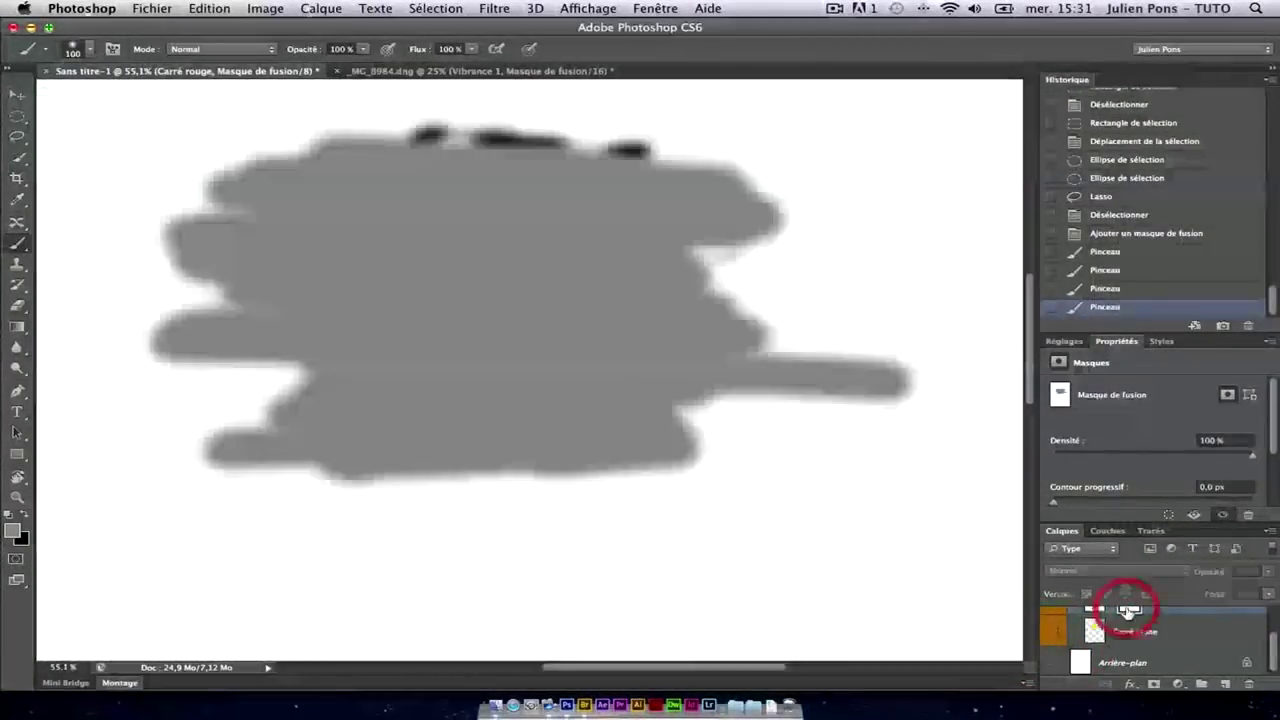
pyautogui.keyDown('alt'); pyautogui.click(1128, 608); pyautogui.keyUp('alt')
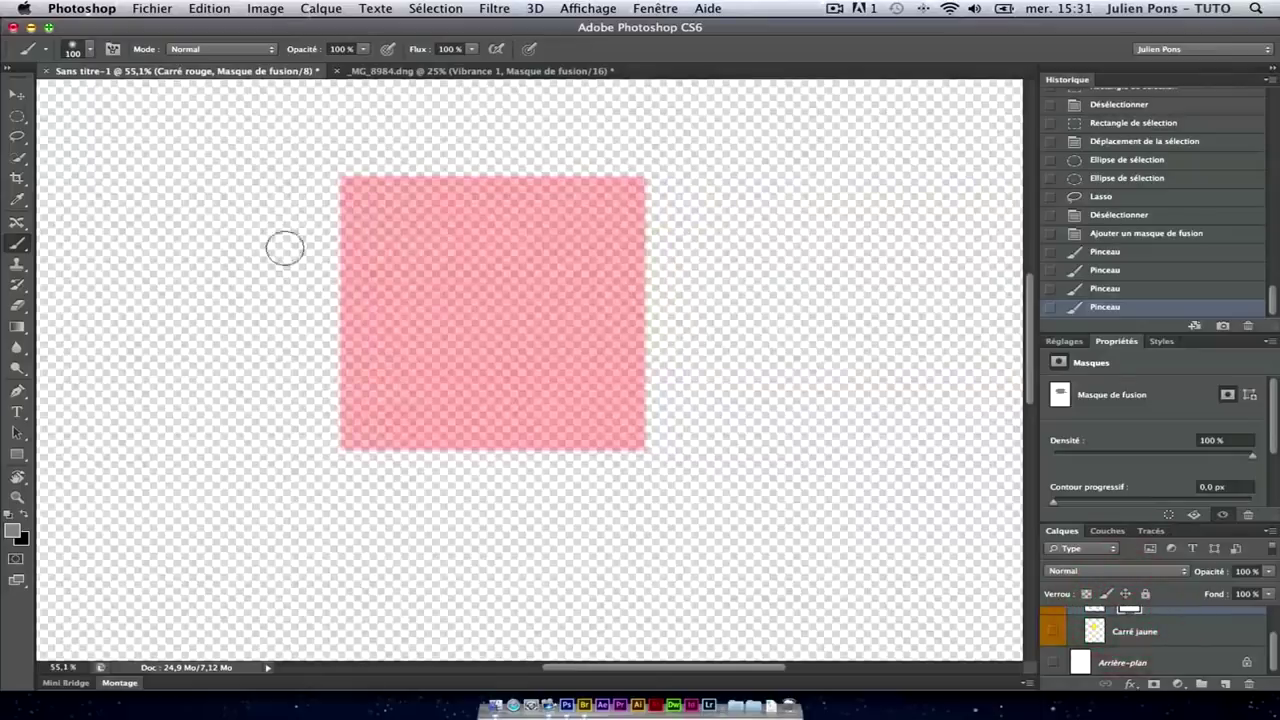
pyautogui.click(1052, 668)
pyautogui.click(1052, 637)
pyautogui.scroll(2, 1160, 660)
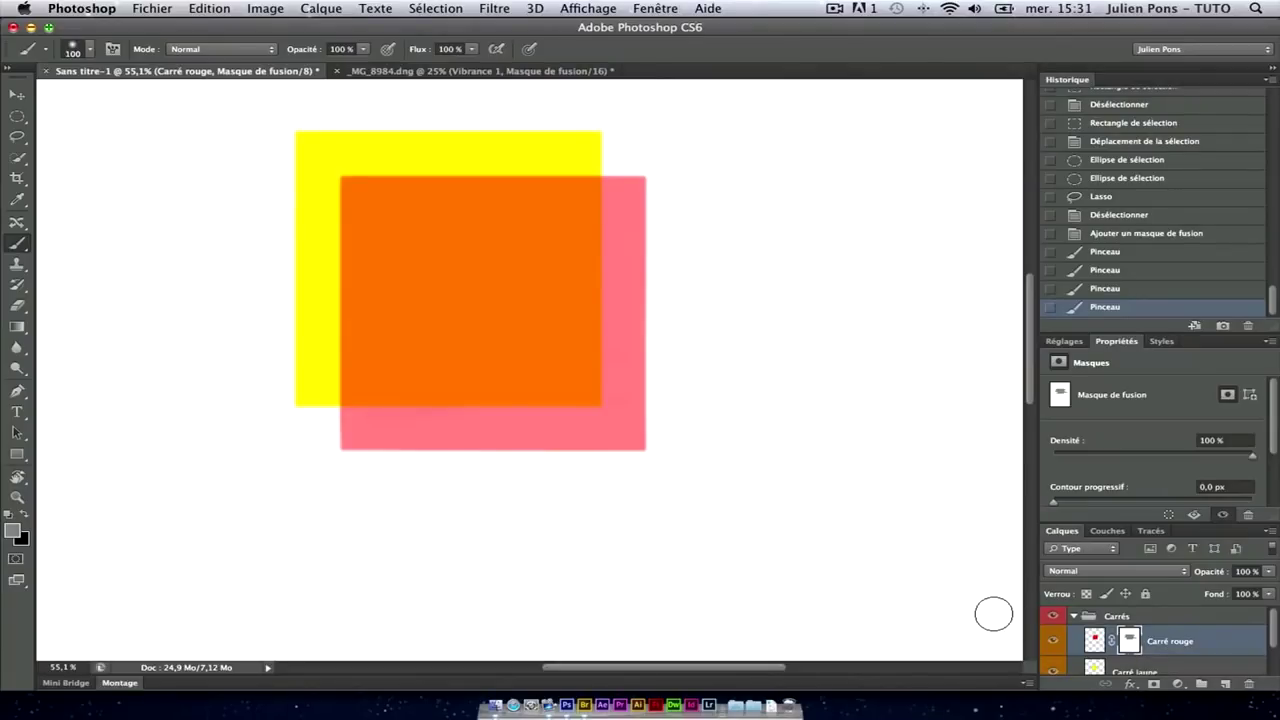
pyautogui.rightClick(1130, 648)
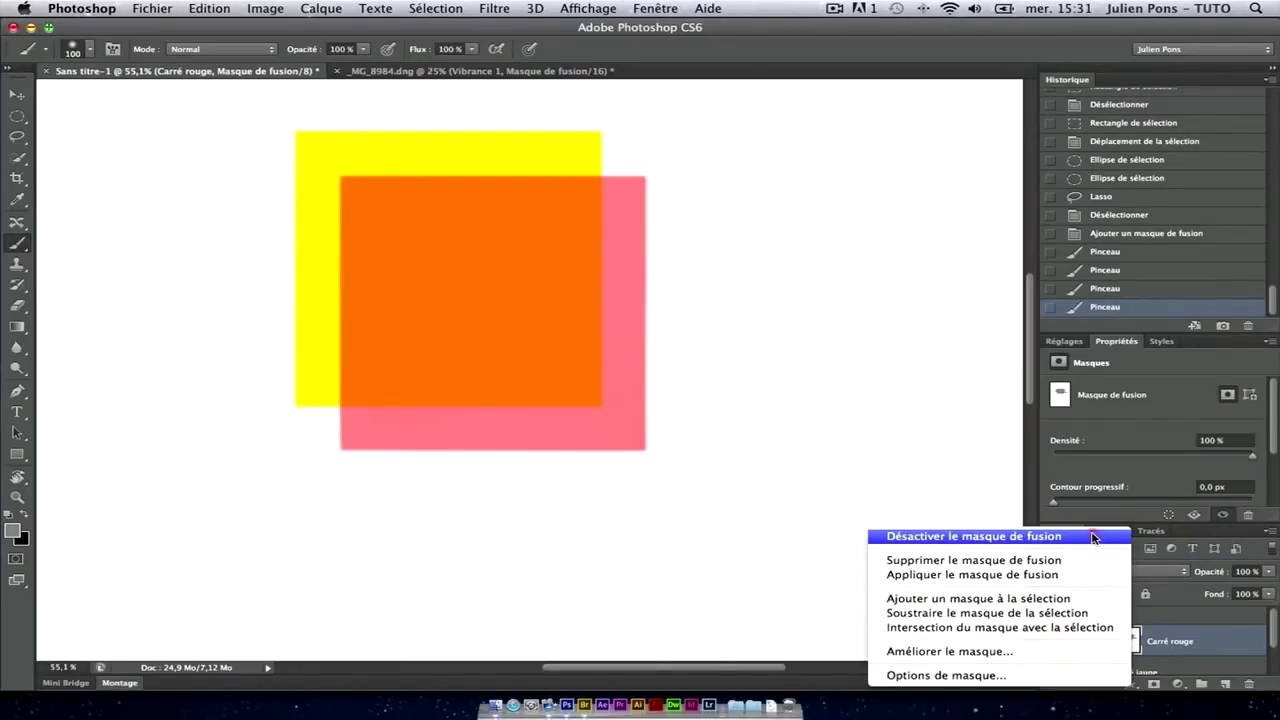
# - Disable, then delete the Carré rouge layer mask so the red square is opaque
pyautogui.click(1093, 538)
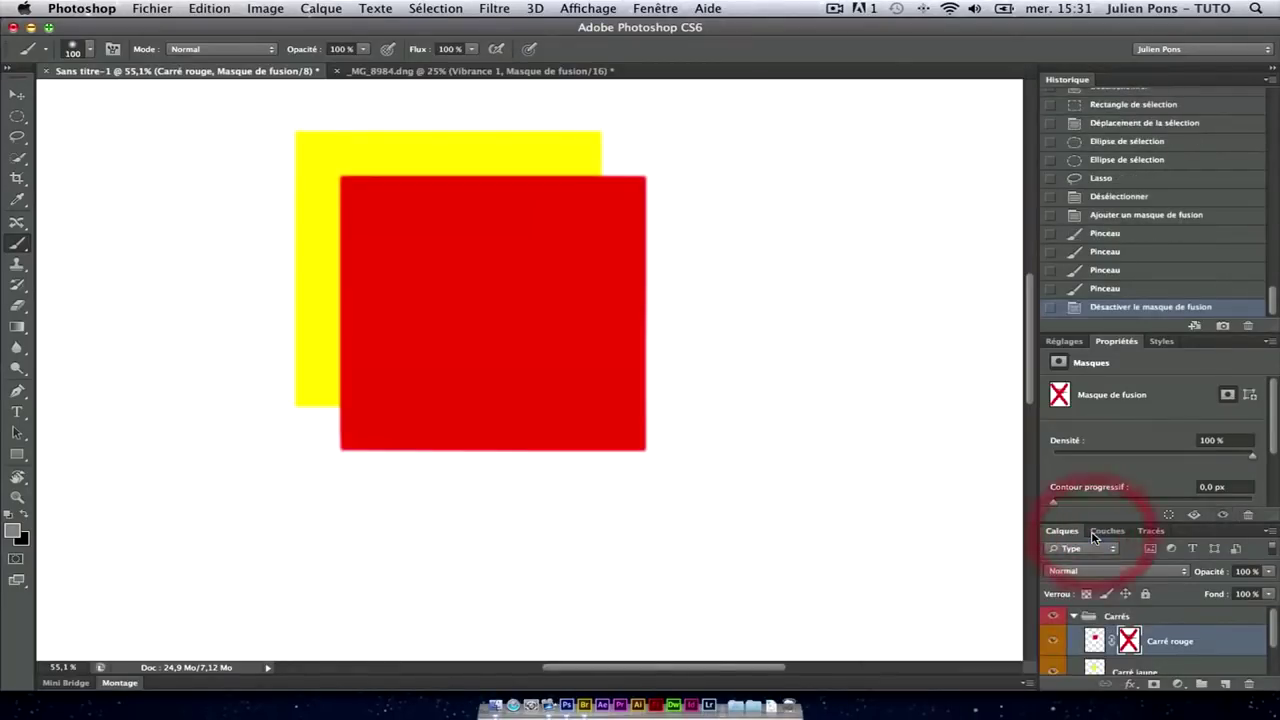
pyautogui.rightClick(1130, 643)
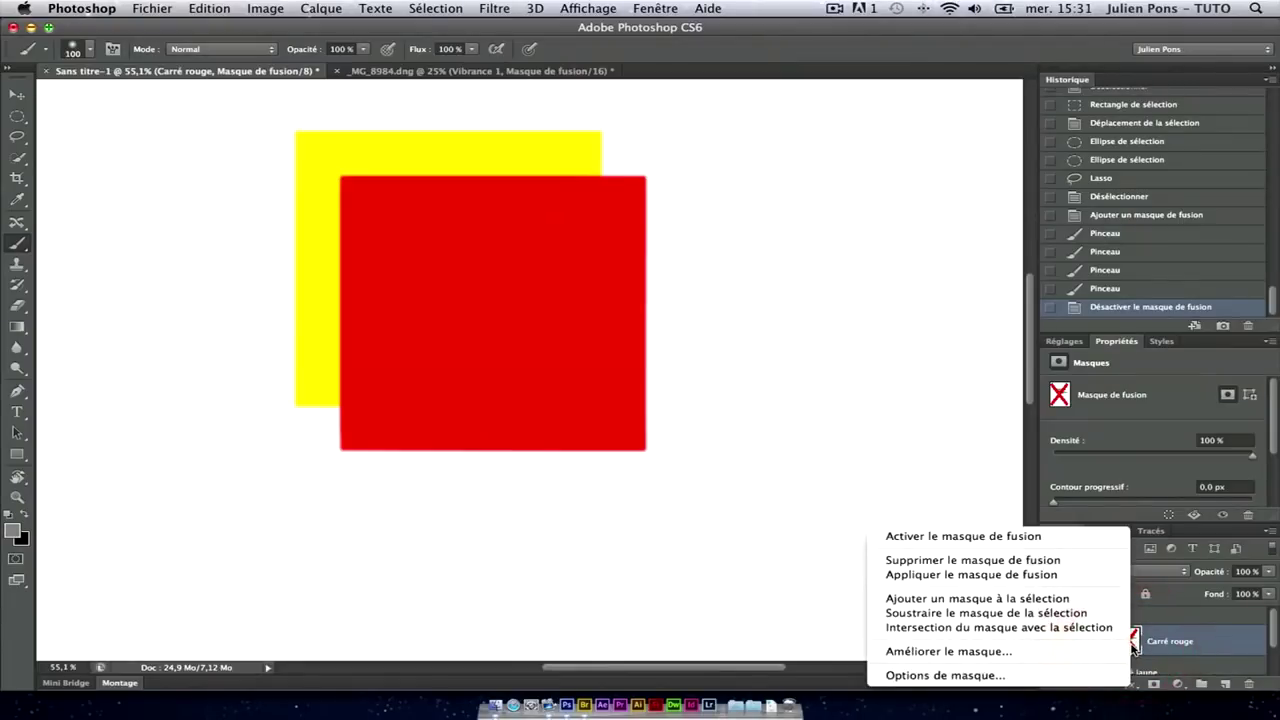
pyautogui.click(1078, 561)
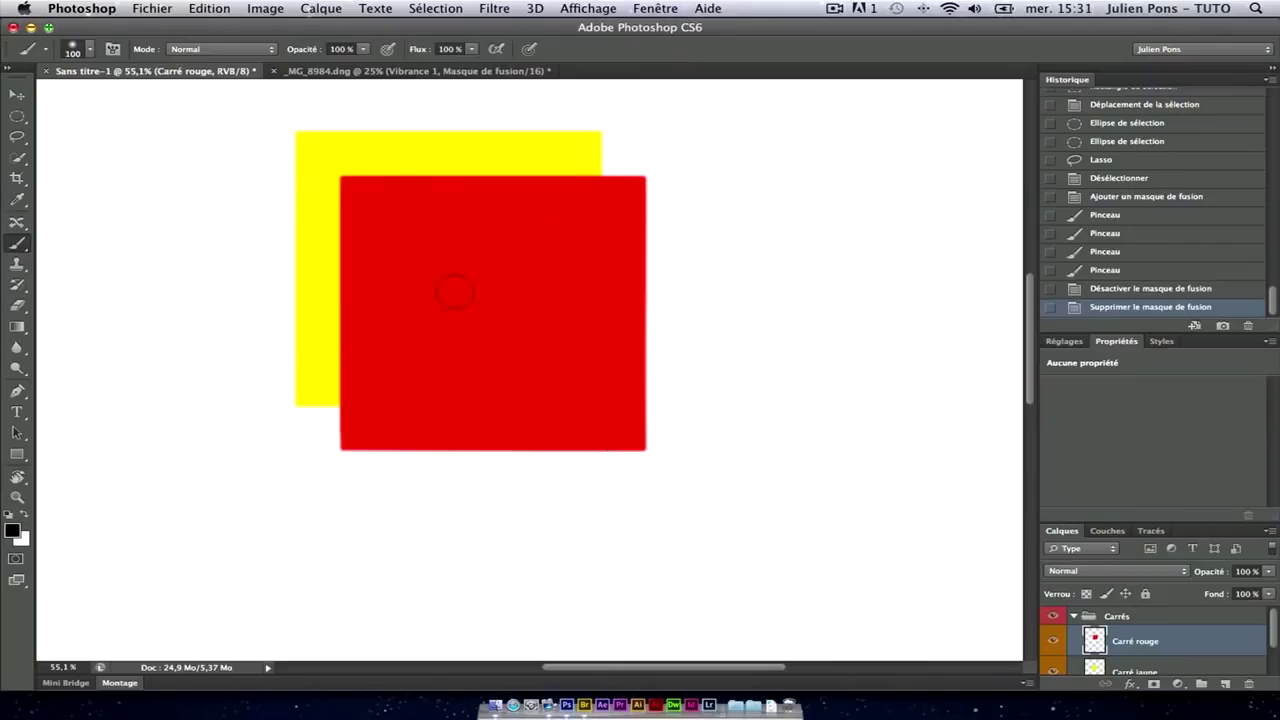
# - In the _MG_8984.dng city photo, select the whole sky with Quick Selection
pyautogui.click(372, 72)
pyautogui.click(17, 158)
pyautogui.moveTo(882, 265); pyautogui.dragTo(288, 265)
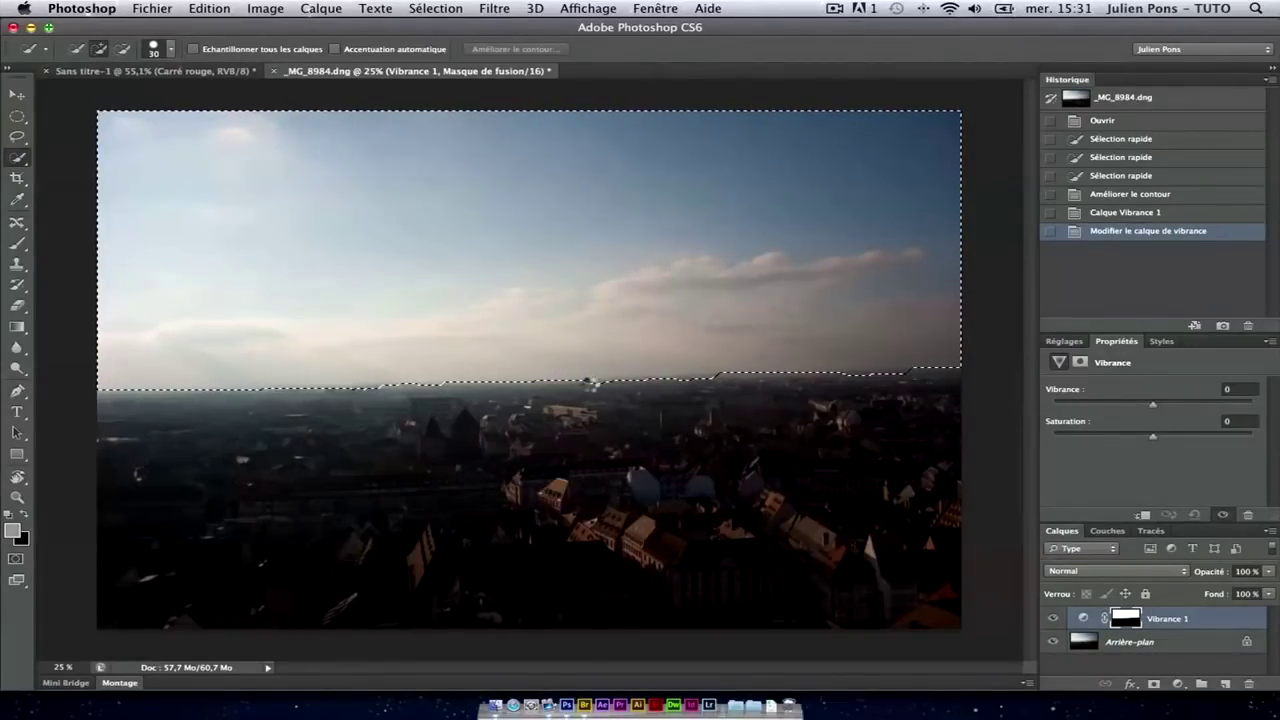
# - Trim city areas from the sky selection along the horizon and delete the Vibrance 1 layer
pyautogui.keyDown('alt'); pyautogui.click(591, 384); pyautogui.keyUp('alt')
pyautogui.moveTo(678, 382); pyautogui.dragTo(786, 379)
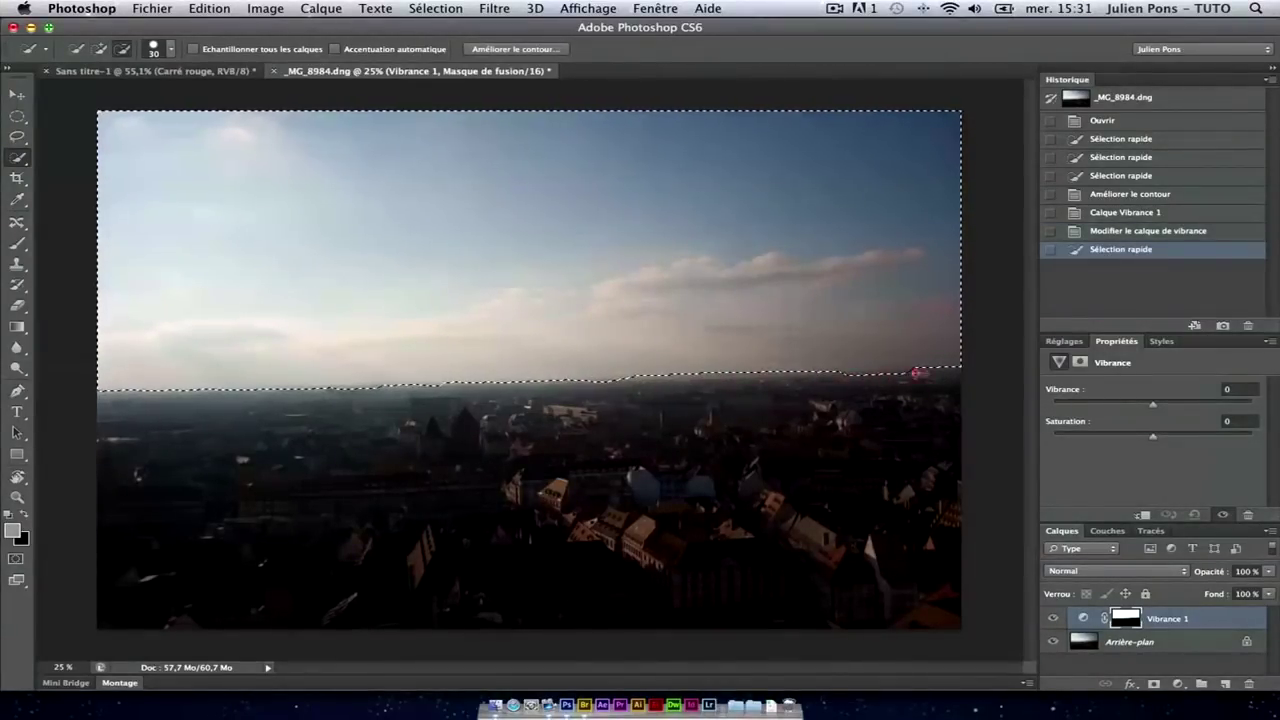
pyautogui.click(928, 372)
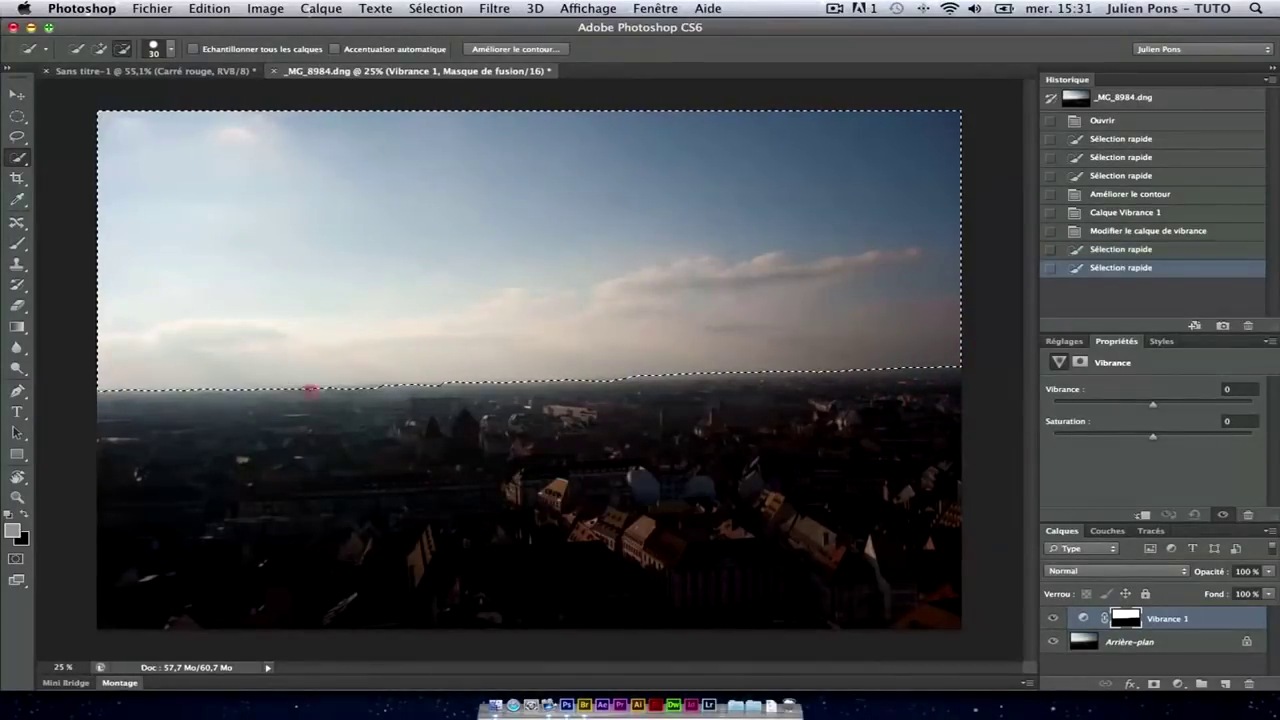
pyautogui.keyDown('alt'); pyautogui.click(371, 388); pyautogui.keyUp('alt')
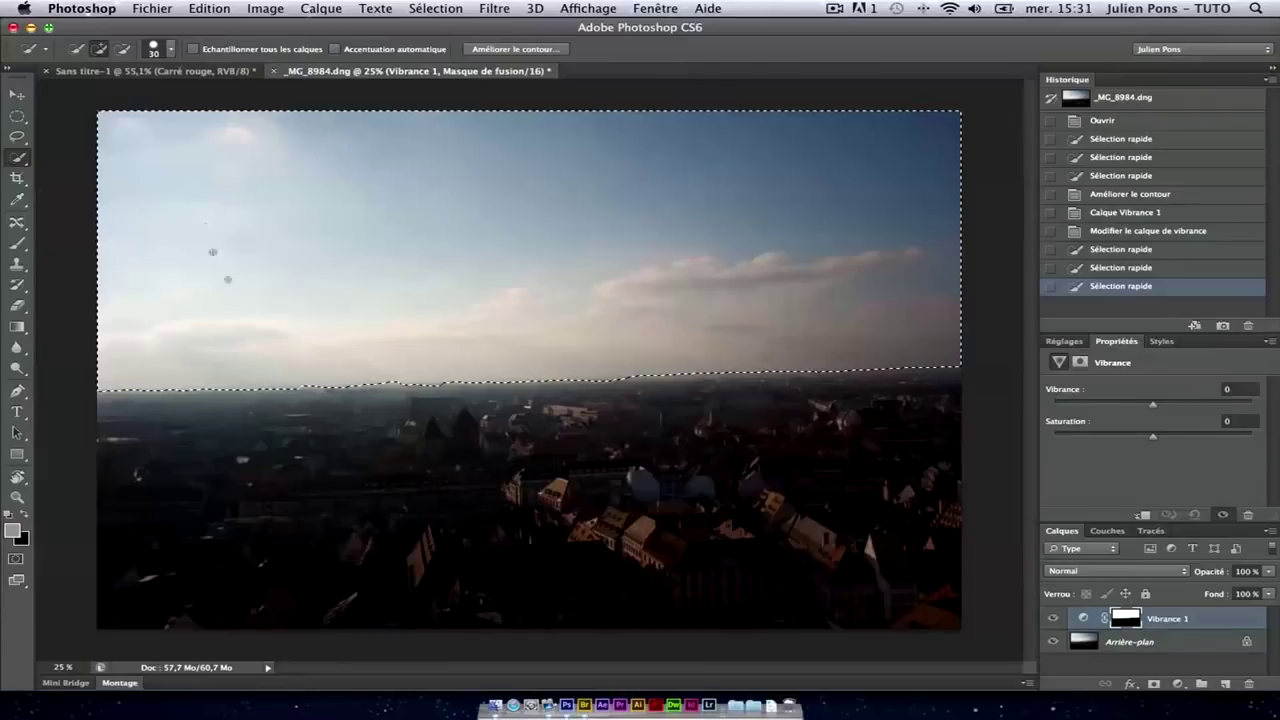
pyautogui.moveTo(1150, 616); pyautogui.dragTo(1248, 683)
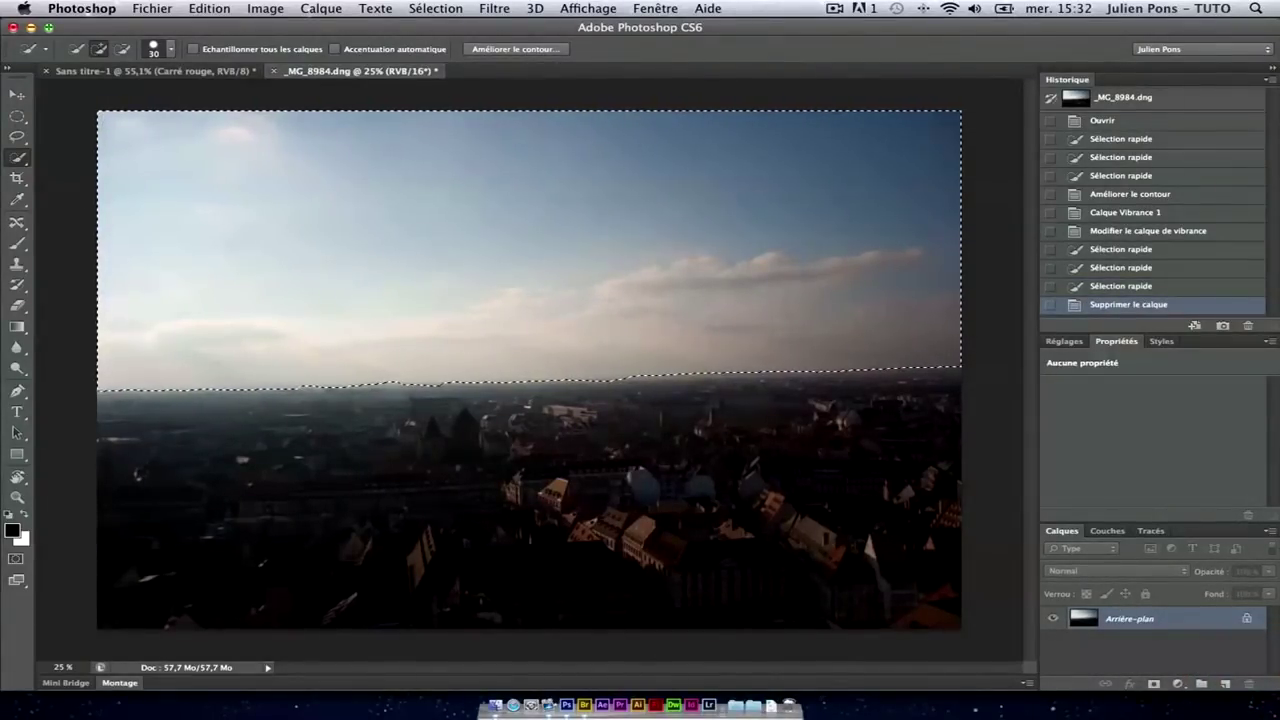
pyautogui.click(1064, 341)
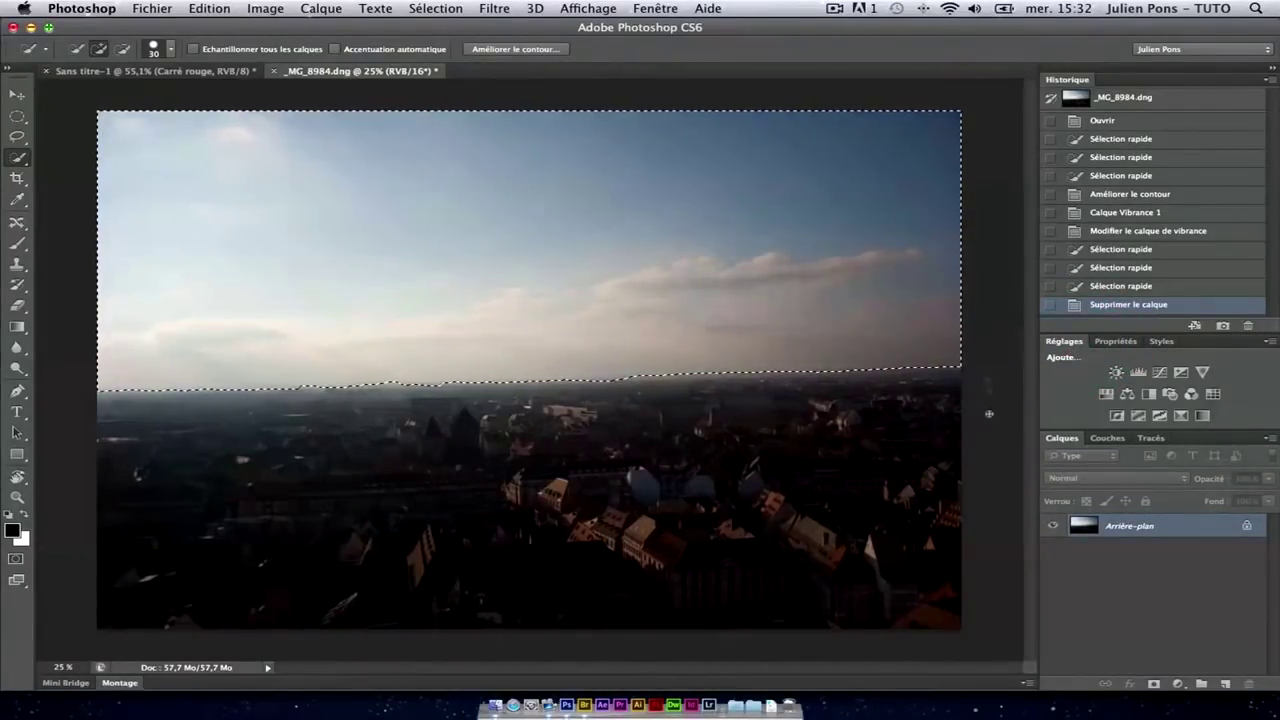
# - Add a Courbes 1 curves layer masked to the sky and preview its mask
pyautogui.click(1162, 373)
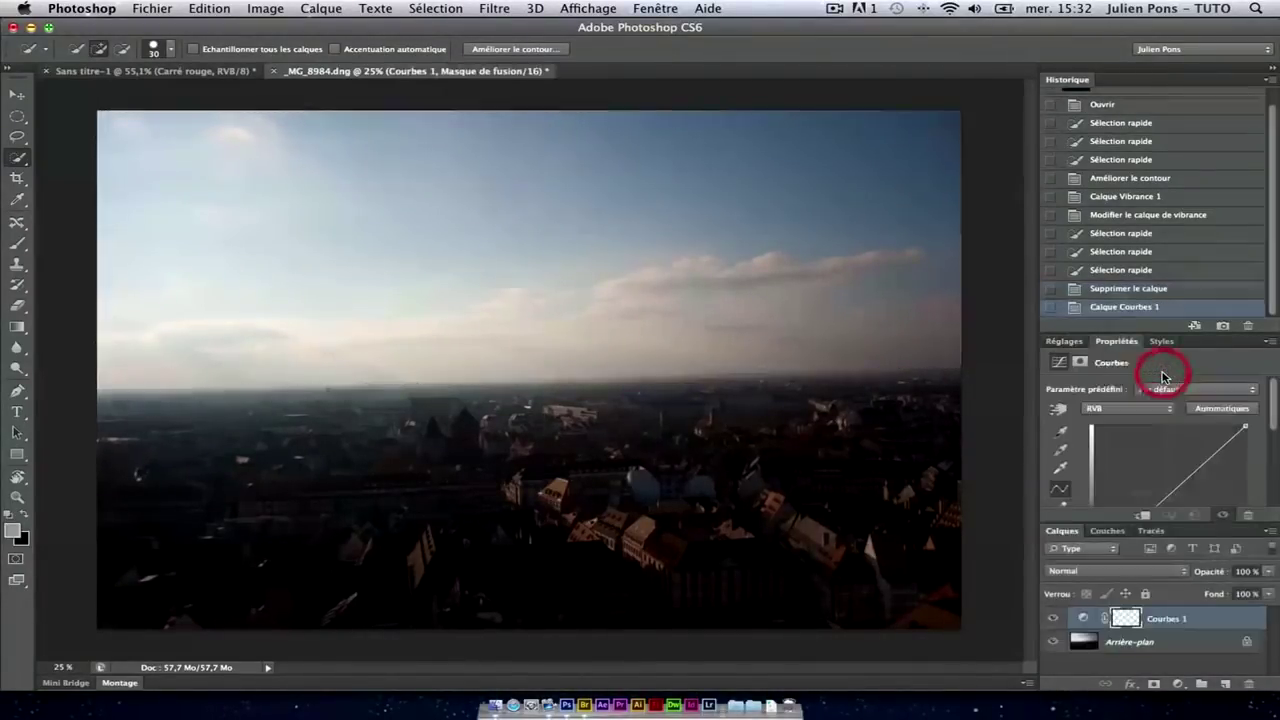
pyautogui.keyDown('alt'); pyautogui.click(1125, 618); pyautogui.keyUp('alt')
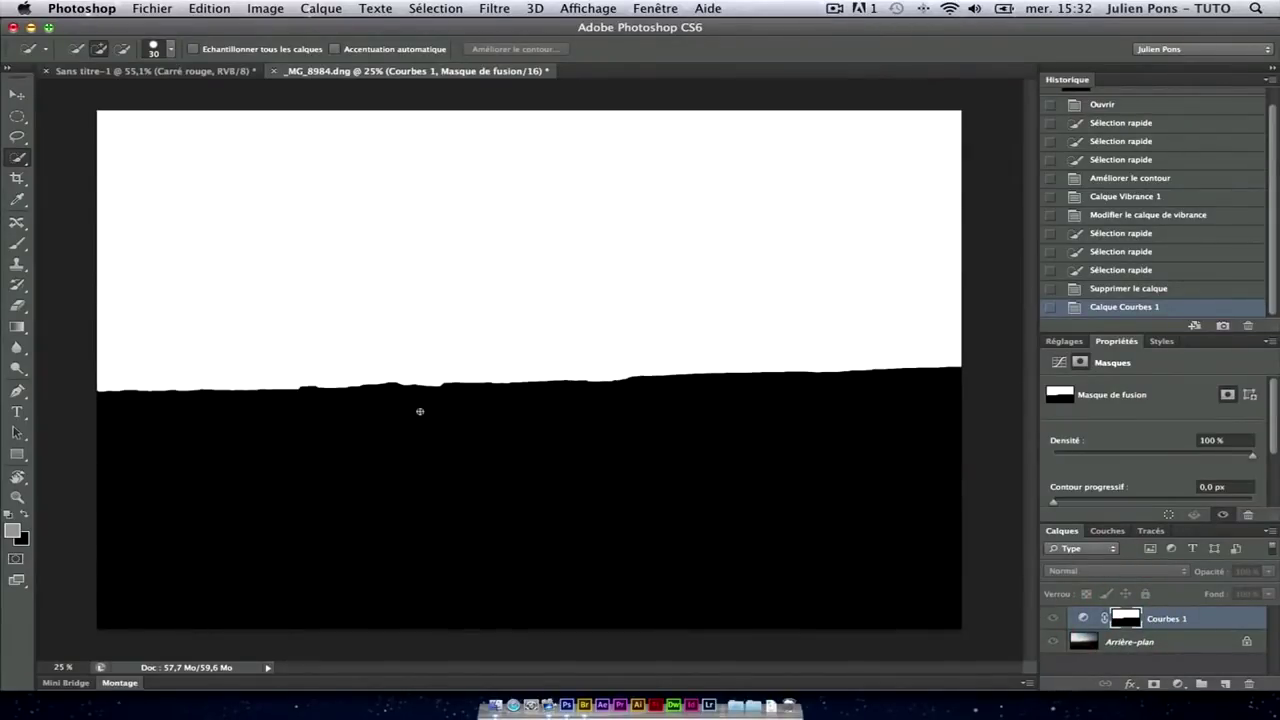
pyautogui.keyDown('alt'); pyautogui.click(1131, 625); pyautogui.keyUp('alt')
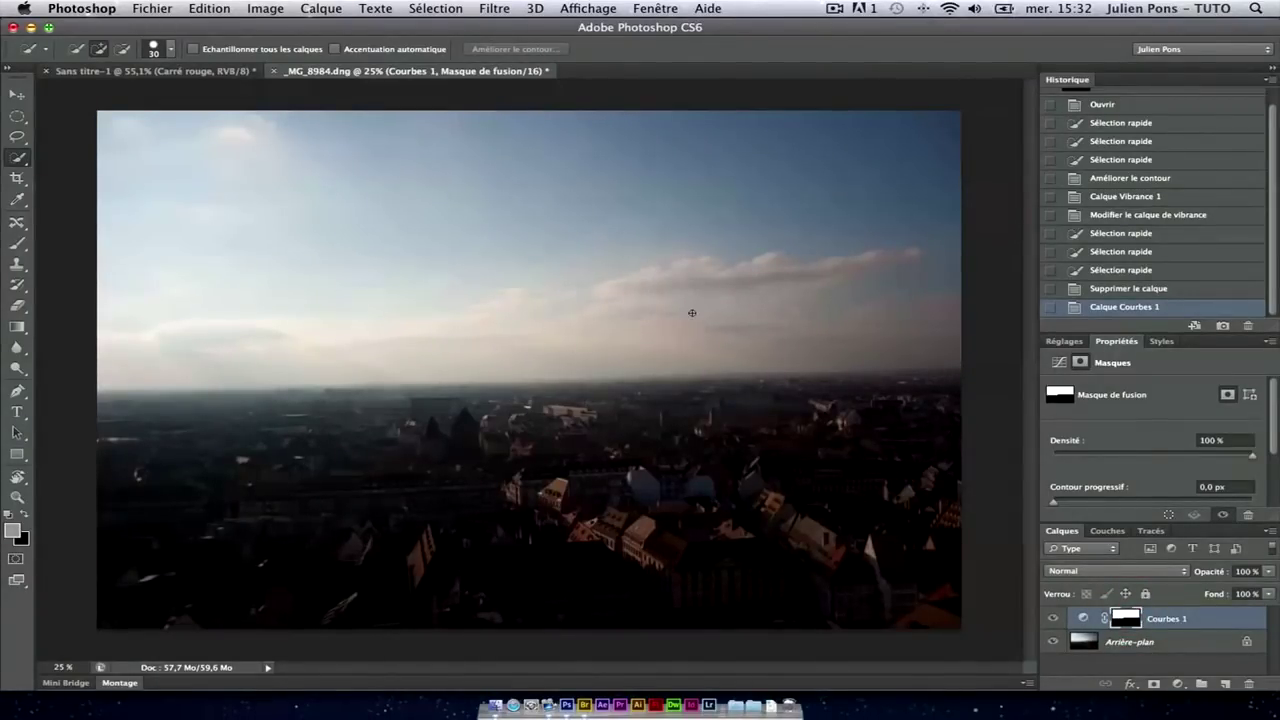
pyautogui.click(1078, 341)
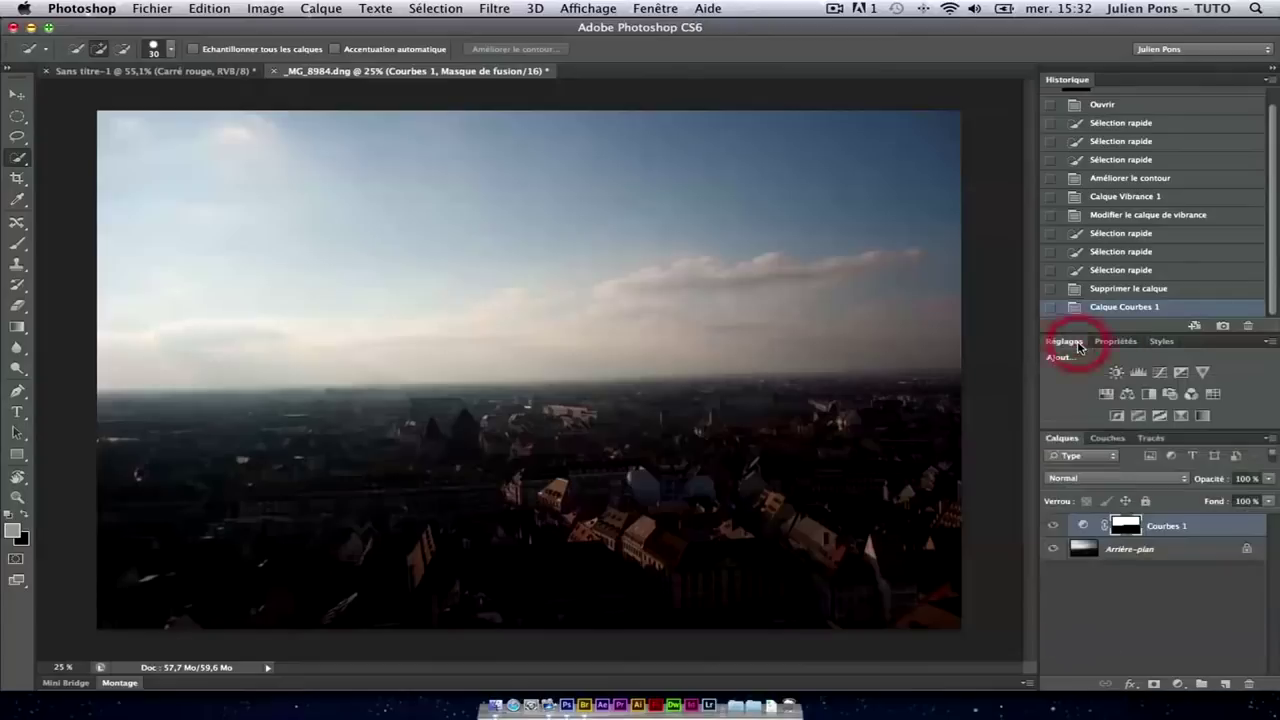
pyautogui.click(1112, 341)
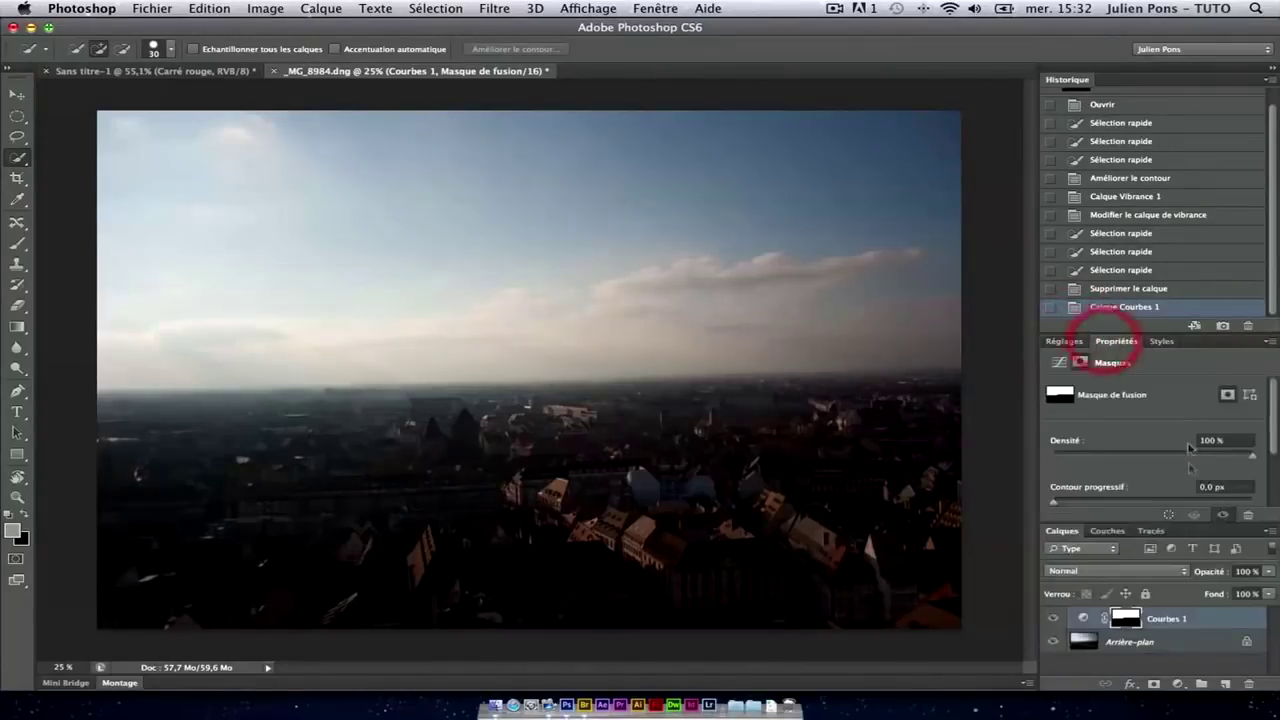
# - Bend the Courbes 1 curve to input 65, output 25 and zoom in on the horizon
pyautogui.click(1085, 619)
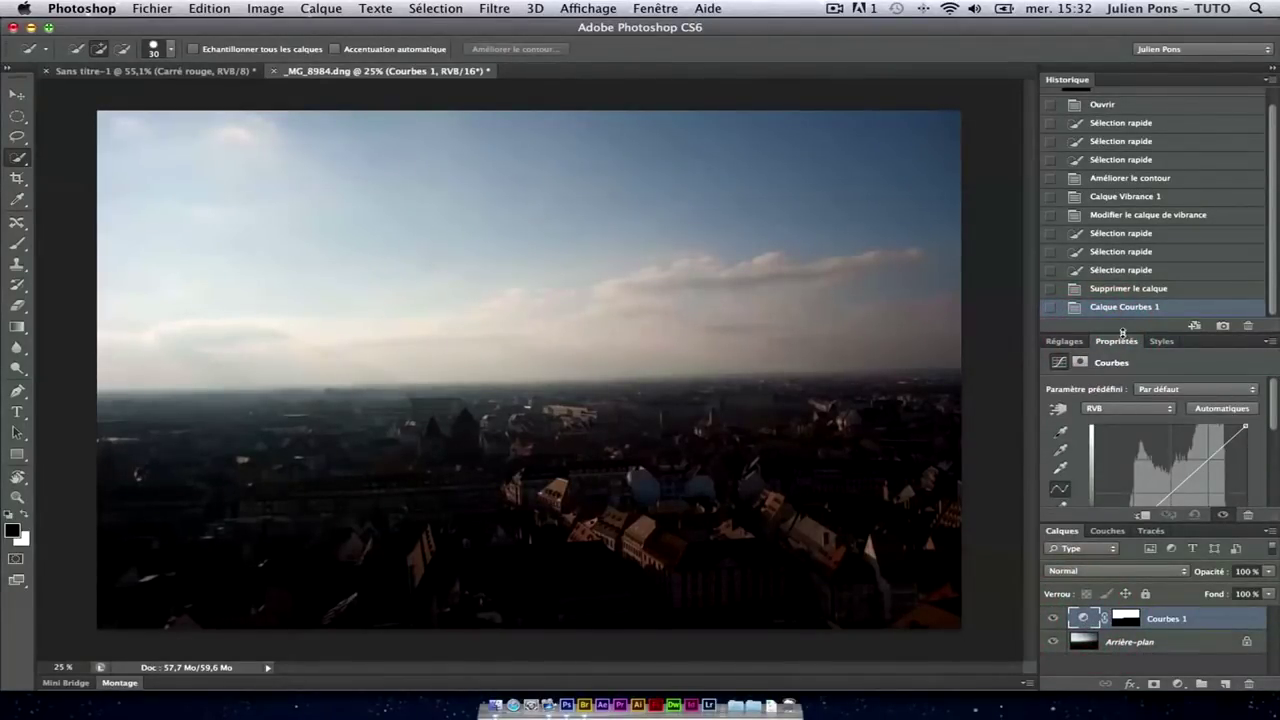
pyautogui.moveTo(1122, 333); pyautogui.dragTo(1140, 160)
pyautogui.moveTo(1138, 366)
pyautogui.mouseDown()
pyautogui.moveTo(1122, 346)
pyautogui.moveTo(1134, 383)
pyautogui.mouseUp()
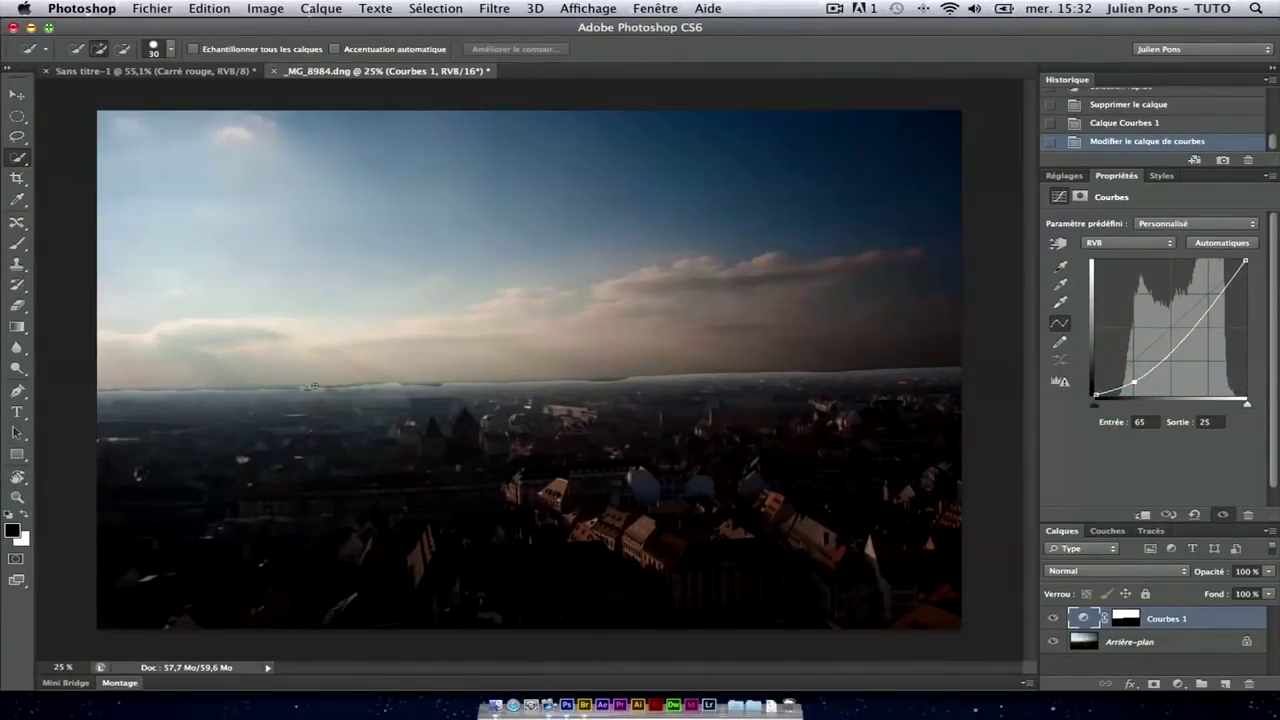
pyautogui.click(16, 497)
pyautogui.moveTo(447, 442)
pyautogui.mouseDown()
pyautogui.moveTo(568, 296)
pyautogui.moveTo(503, 371)
pyautogui.mouseUp()
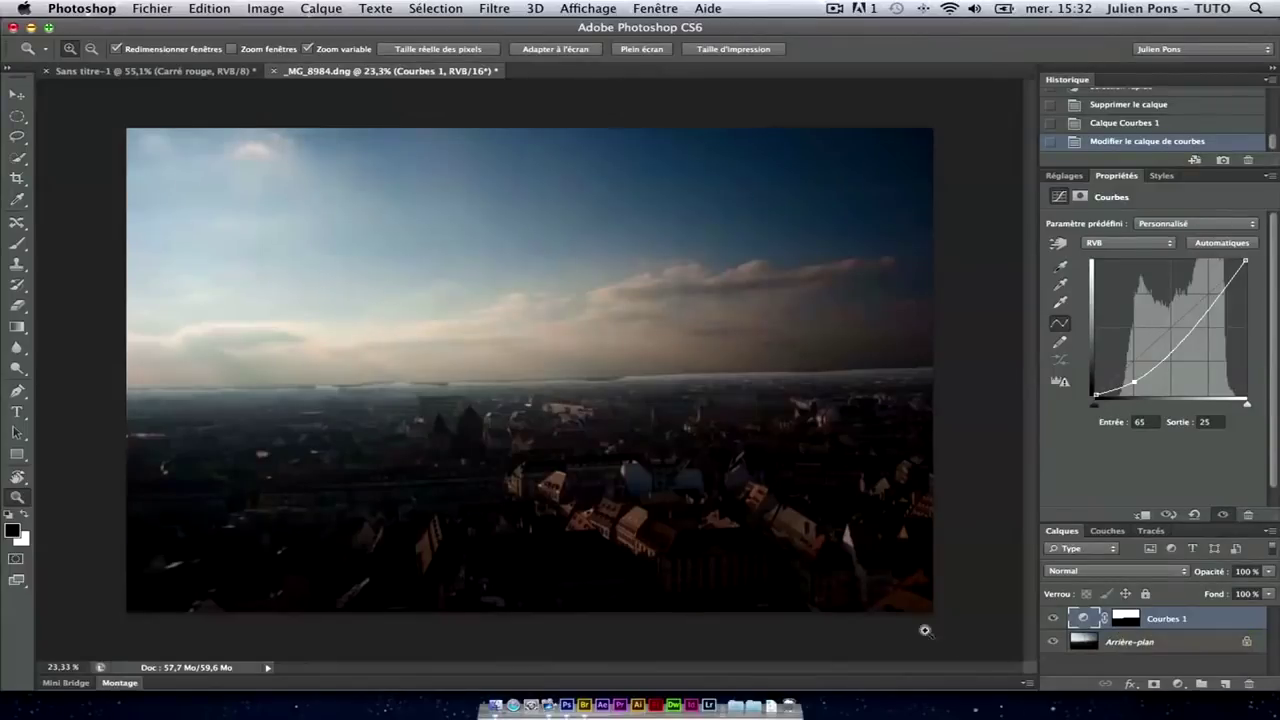
pyautogui.click(1127, 620)
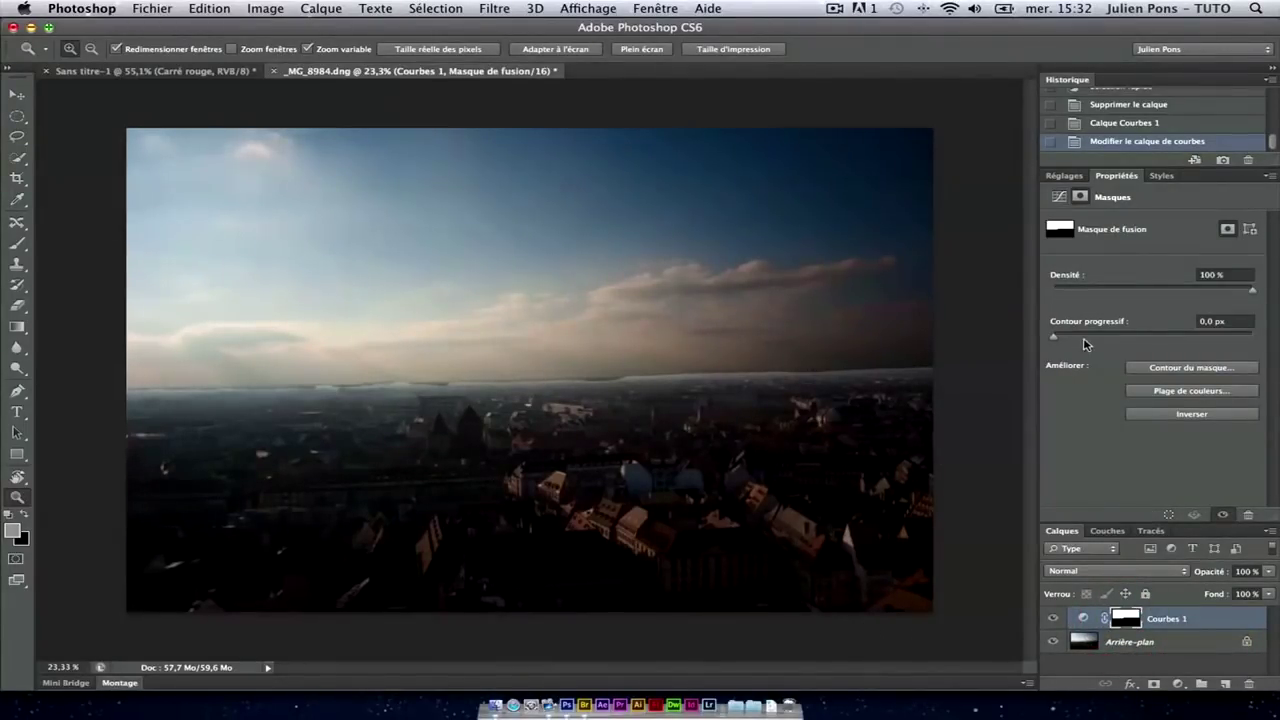
# - Feather the Courbes 1 mask to 96,6 px and toggle the adjustment to compare
pyautogui.moveTo(1057, 339)
pyautogui.mouseDown()
pyautogui.moveTo(1181, 337)
pyautogui.moveTo(1165, 337)
pyautogui.mouseUp()
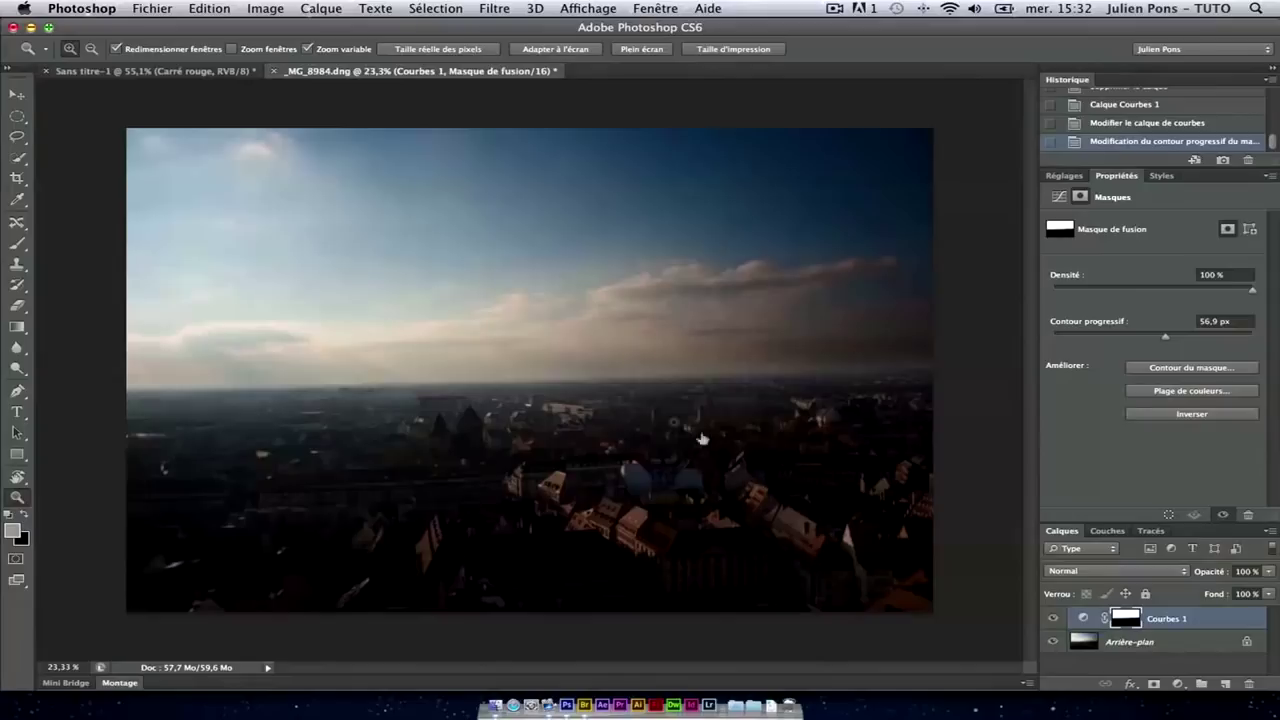
pyautogui.moveTo(1168, 336); pyautogui.dragTo(1179, 337)
pyautogui.click(1051, 619)
pyautogui.click(1051, 620)
# - Preview the feathered mask, then return to the Sans titre-1 squares document zoomed out
pyautogui.keyDown('alt'); pyautogui.click(1128, 617); pyautogui.keyUp('alt')
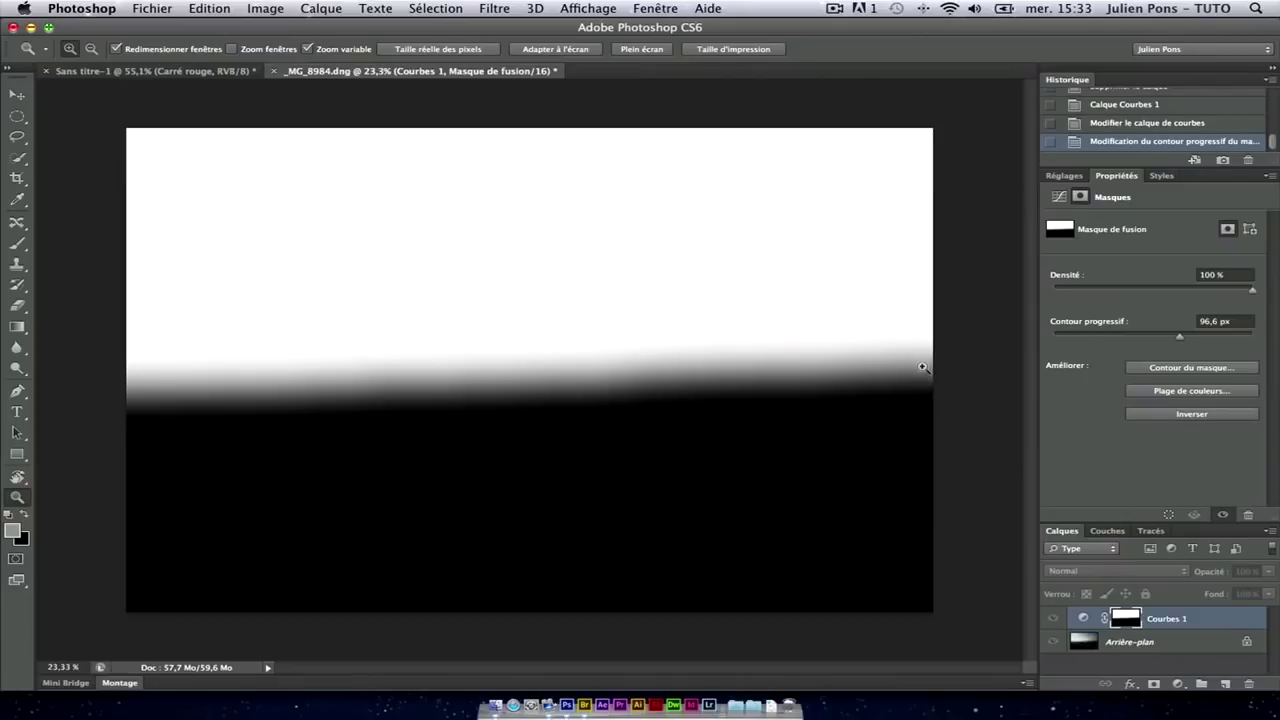
pyautogui.keyDown('alt'); pyautogui.click(1128, 617); pyautogui.keyUp('alt')
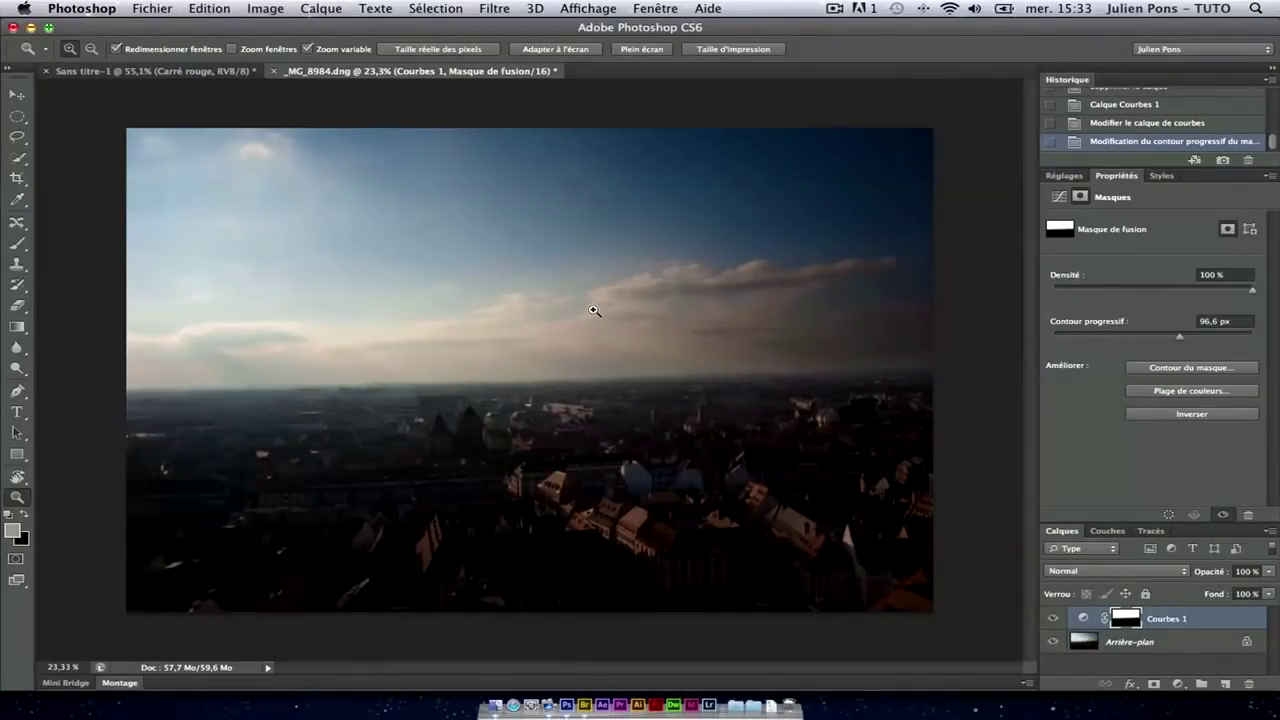
pyautogui.click(213, 74)
pyautogui.moveTo(540, 300)
pyautogui.mouseDown()
pyautogui.moveTo(471, 346)
pyautogui.moveTo(484, 339)
pyautogui.mouseUp()
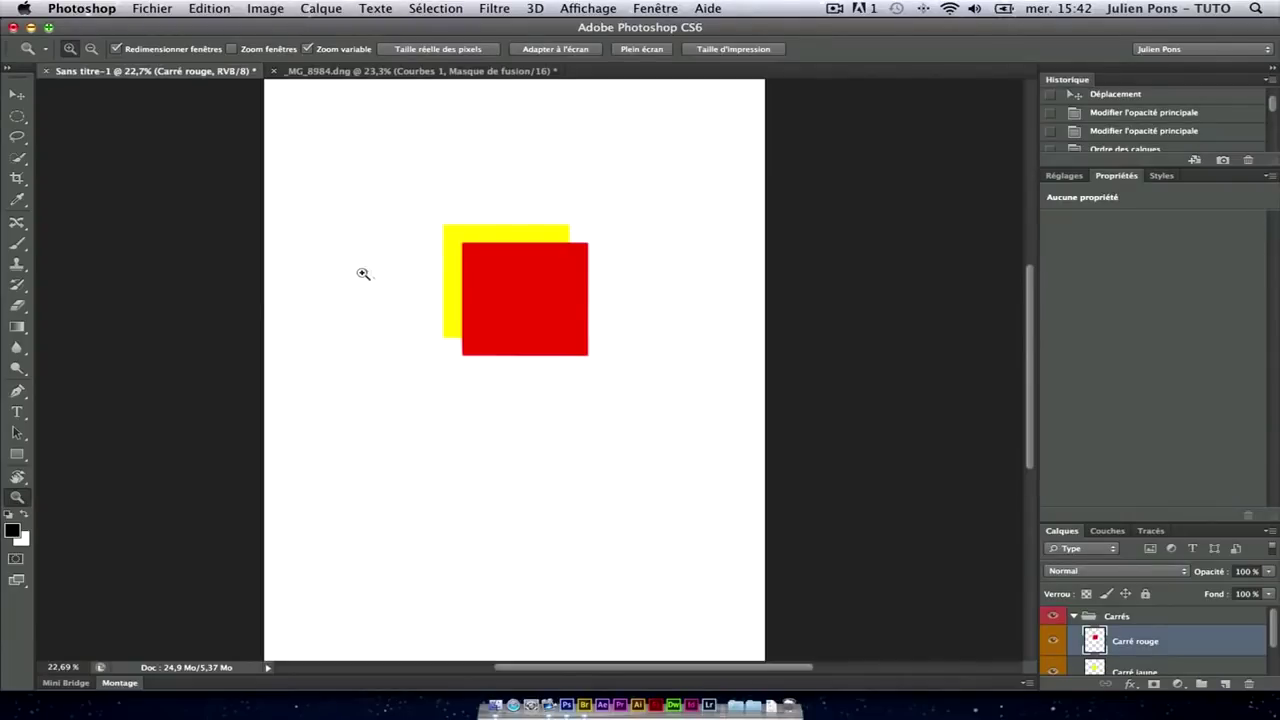
# - Select the standard Pen tool and switch its mode from Forme back to Tracé
pyautogui.click(24, 394)
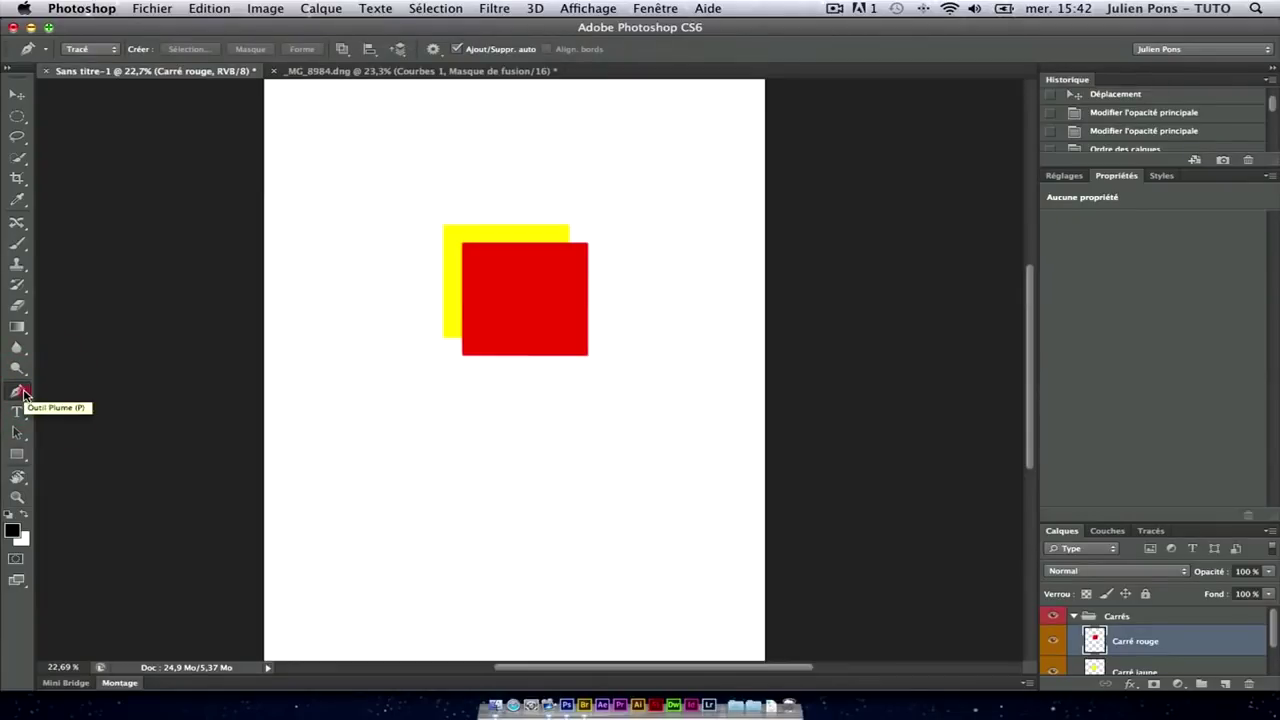
pyautogui.rightClick(24, 394)
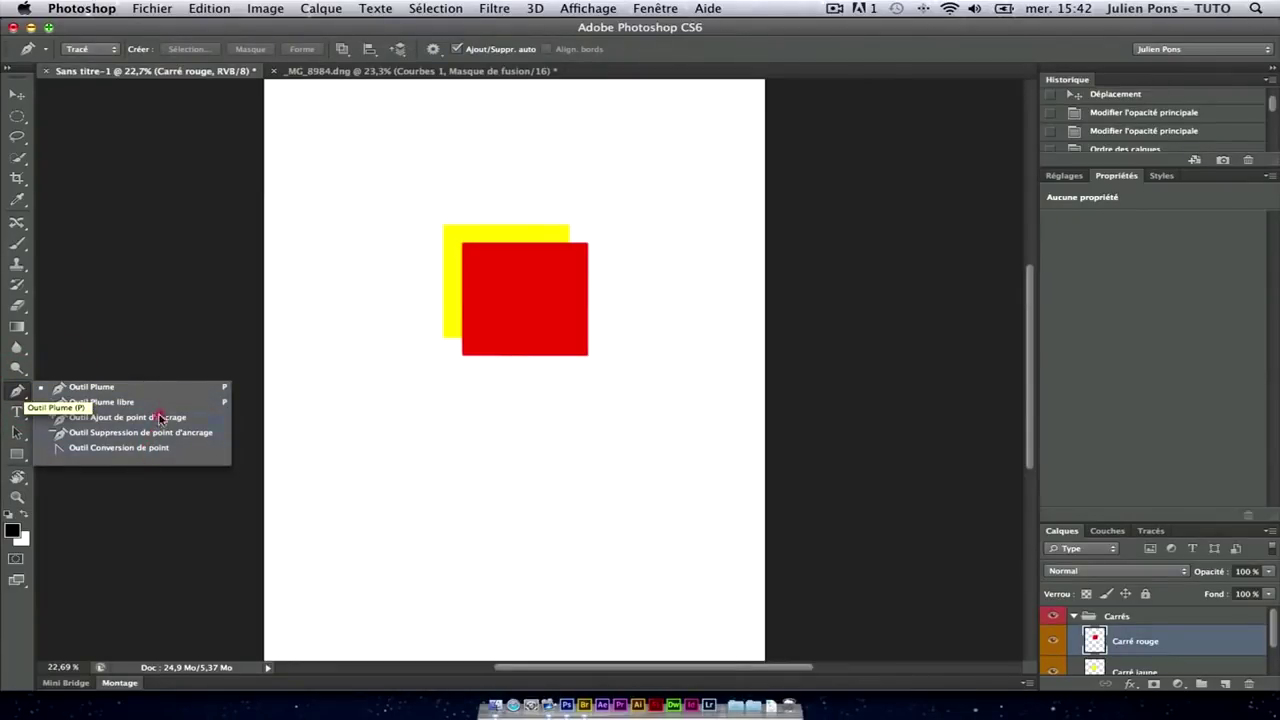
pyautogui.click(88, 390)
pyautogui.click(117, 49)
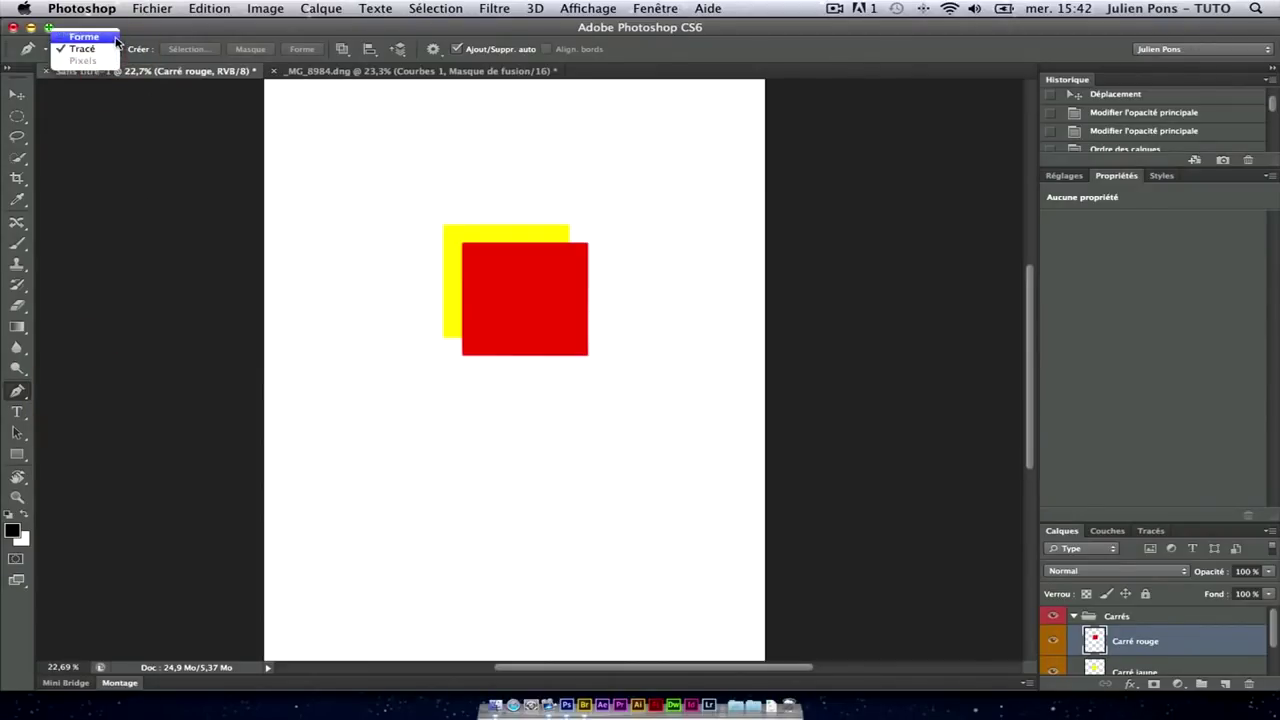
pyautogui.click(114, 38)
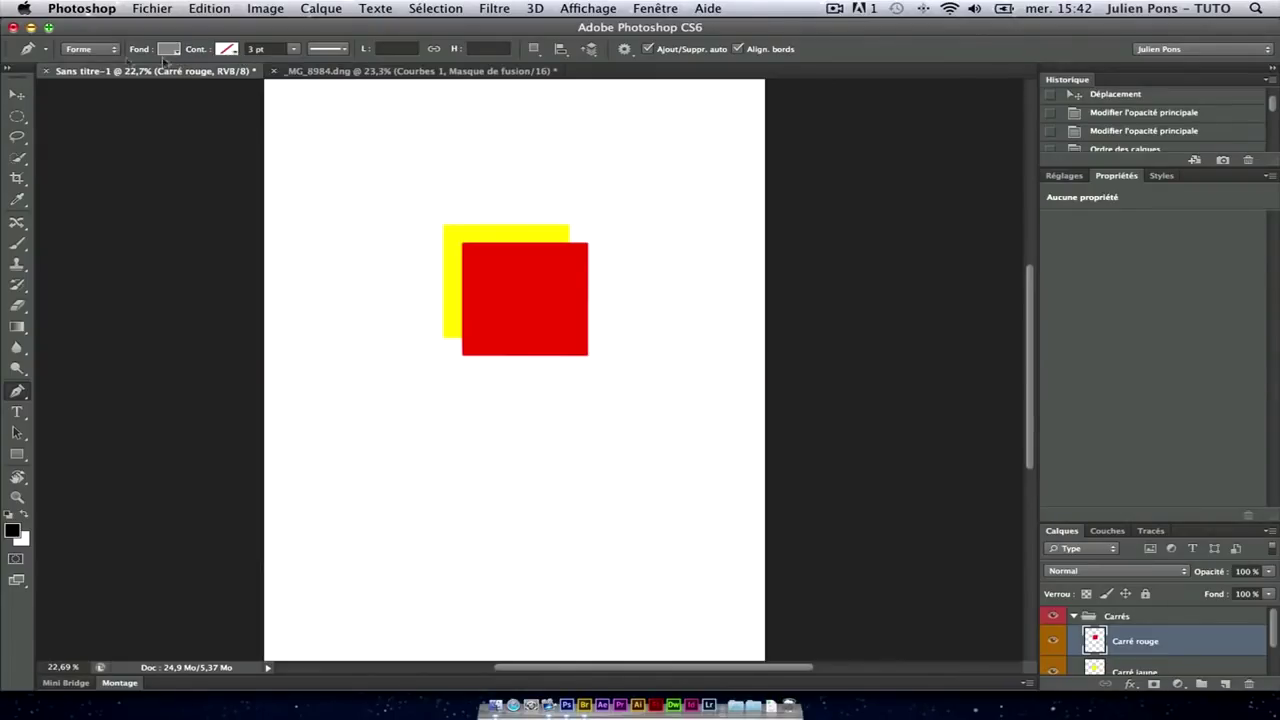
pyautogui.click(113, 50)
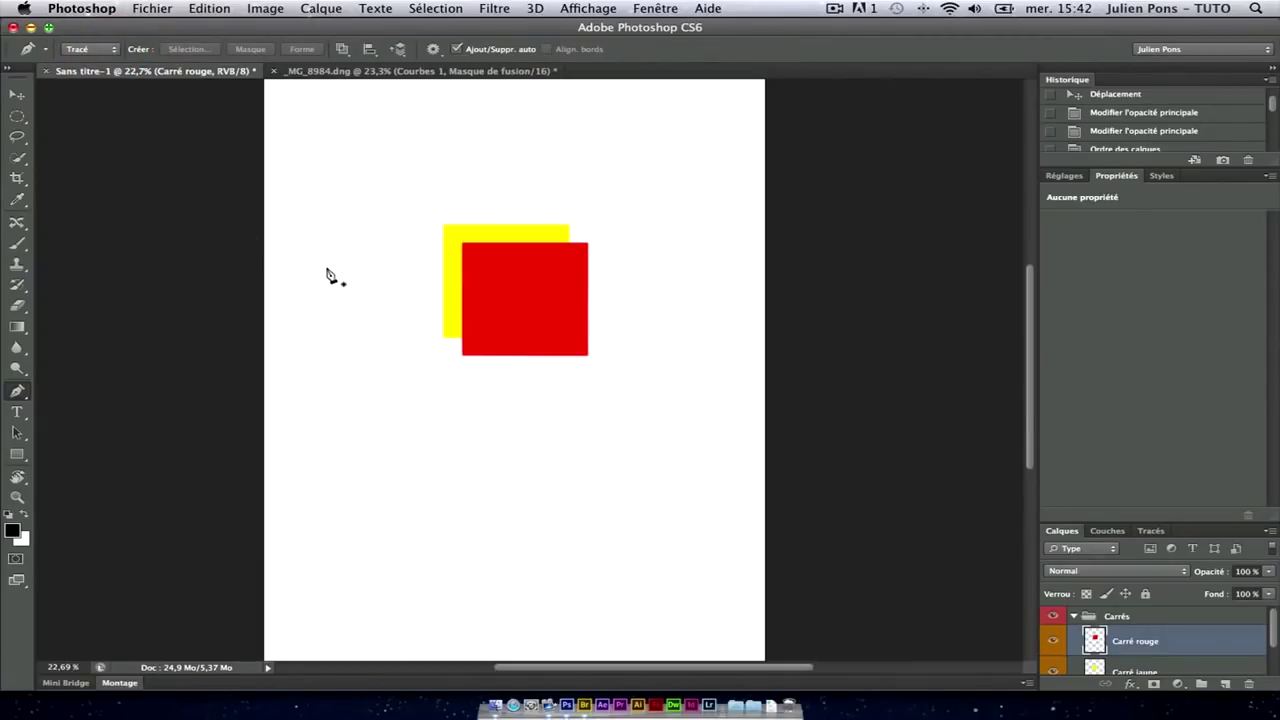
pyautogui.scroll(3, 459, 466)
# - Zoom in and start the path with anchors forming the first zigzag peaks
pyautogui.scroll(2, 459, 466)
pyautogui.click(509, 169)
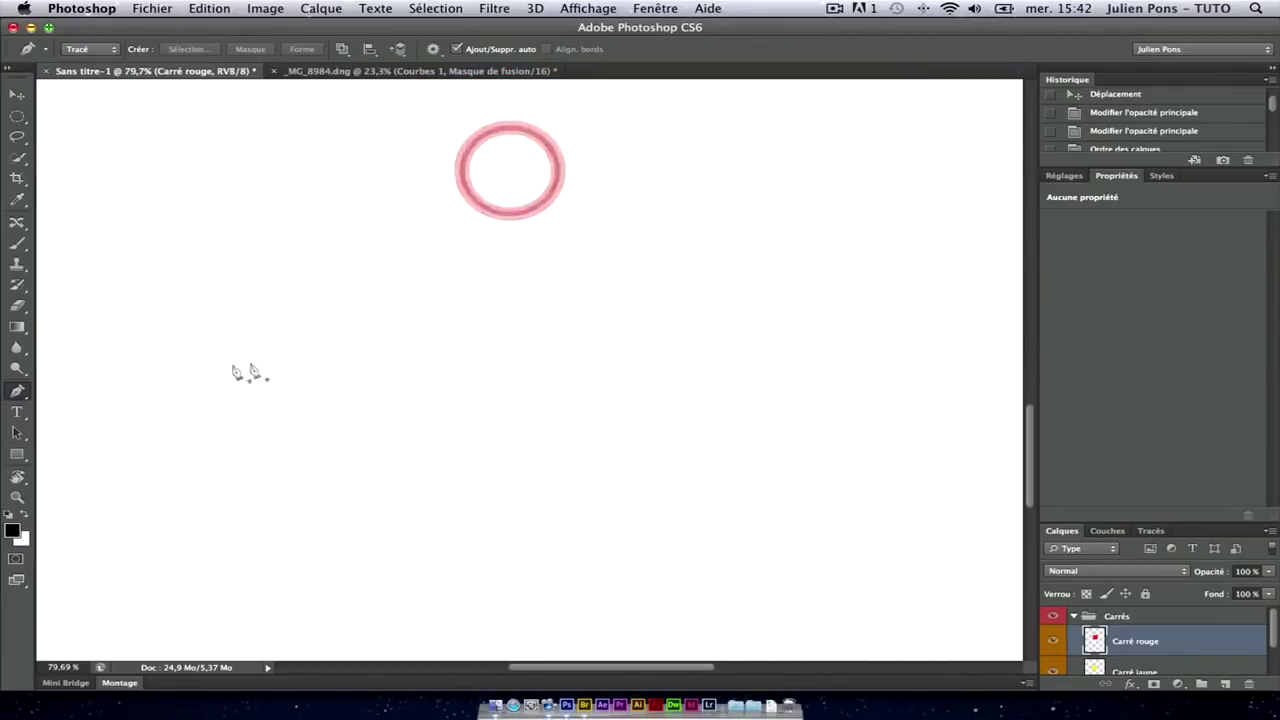
pyautogui.click(103, 388)
pyautogui.click(291, 184)
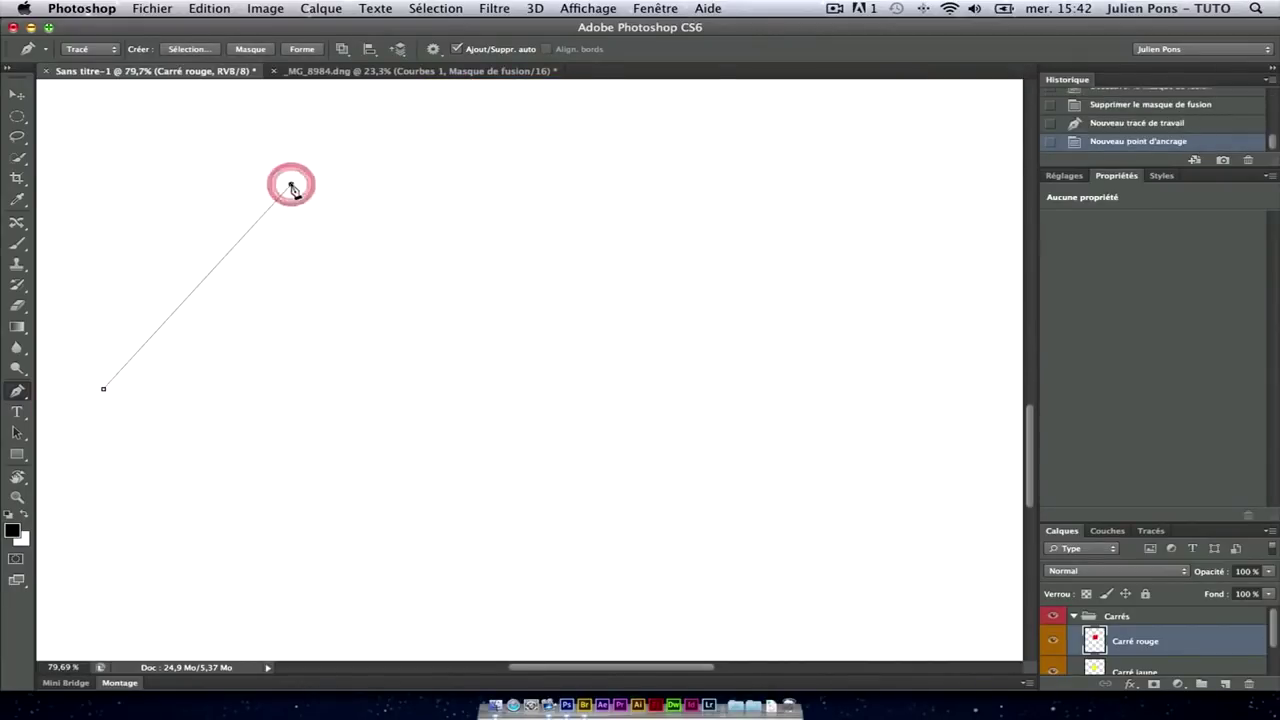
pyautogui.click(404, 393)
pyautogui.click(570, 183)
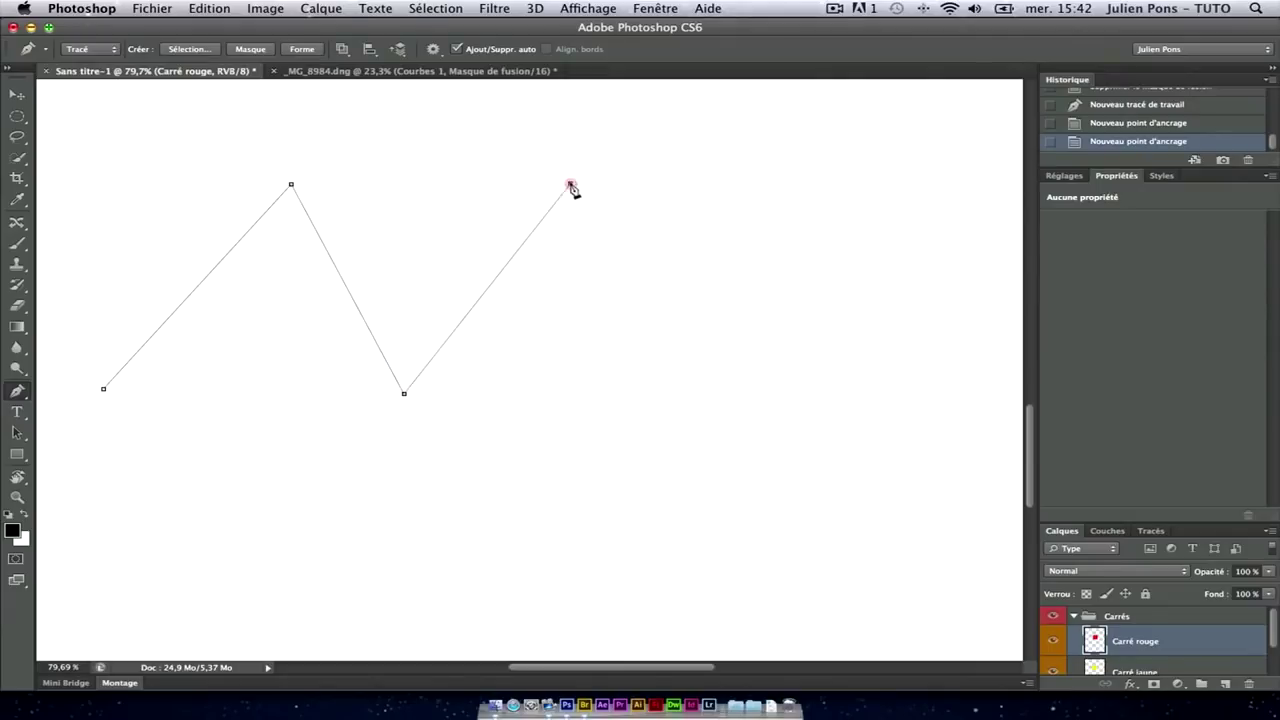
# - Complete the ten-anchor zigzag outline and close it on the first anchor
pyautogui.click(701, 394)
pyautogui.click(853, 170)
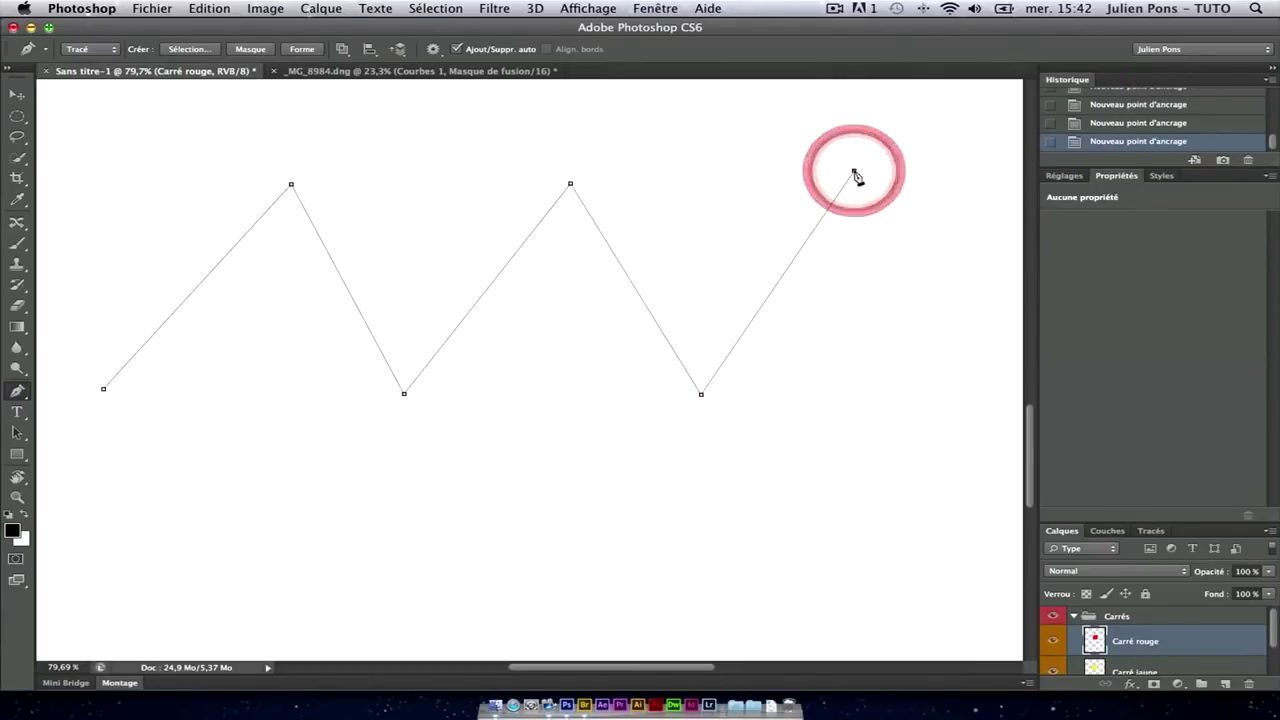
pyautogui.click(819, 511)
pyautogui.click(439, 545)
pyautogui.click(276, 486)
pyautogui.click(171, 533)
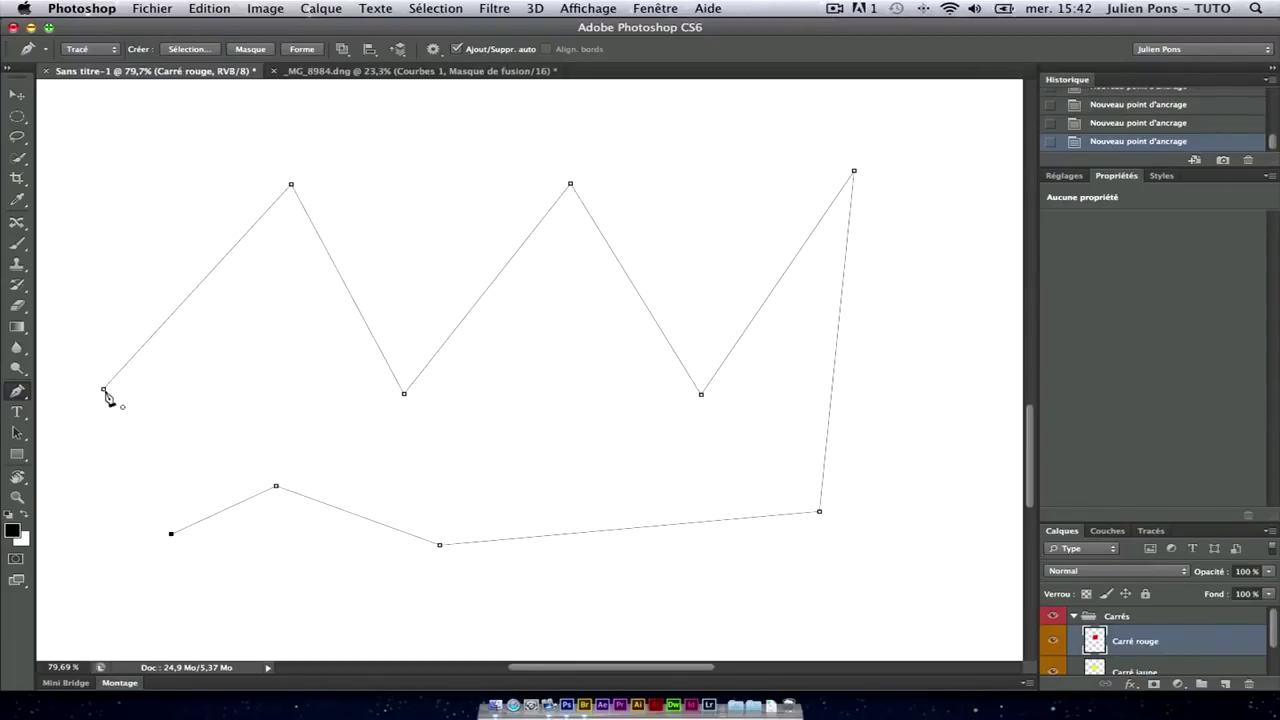
pyautogui.click(104, 390)
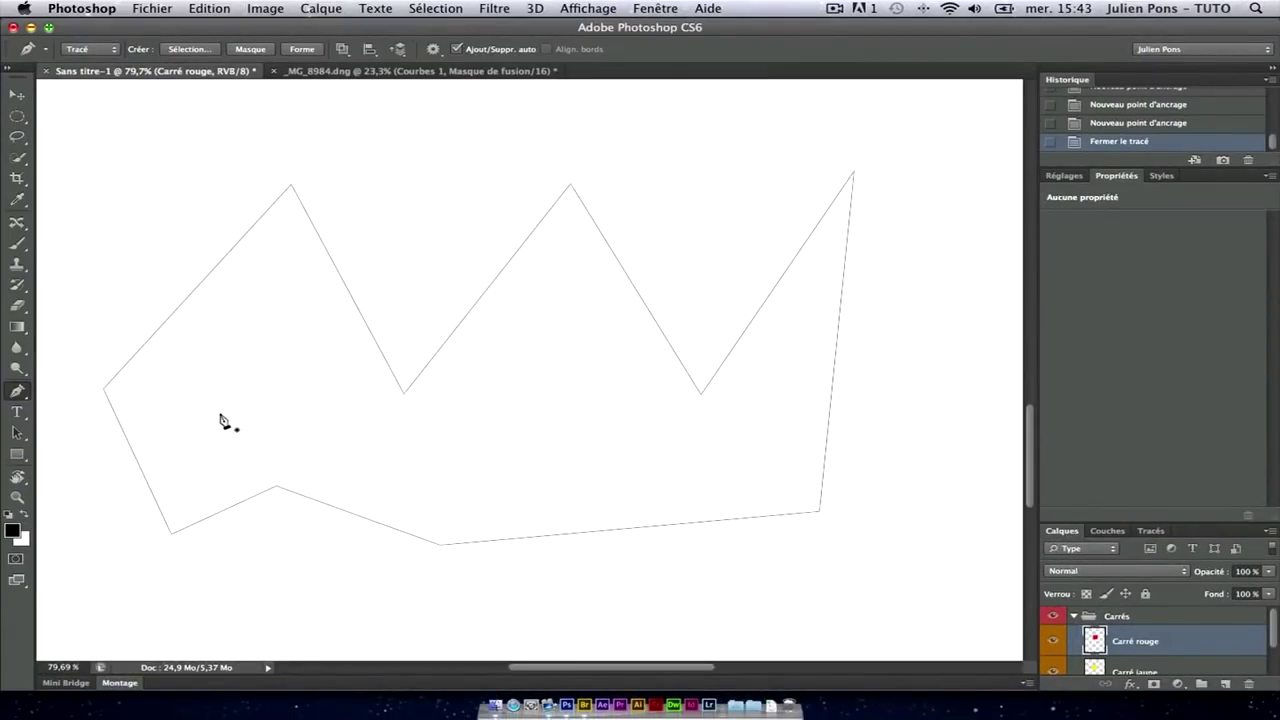
pyautogui.rightClick(322, 331)
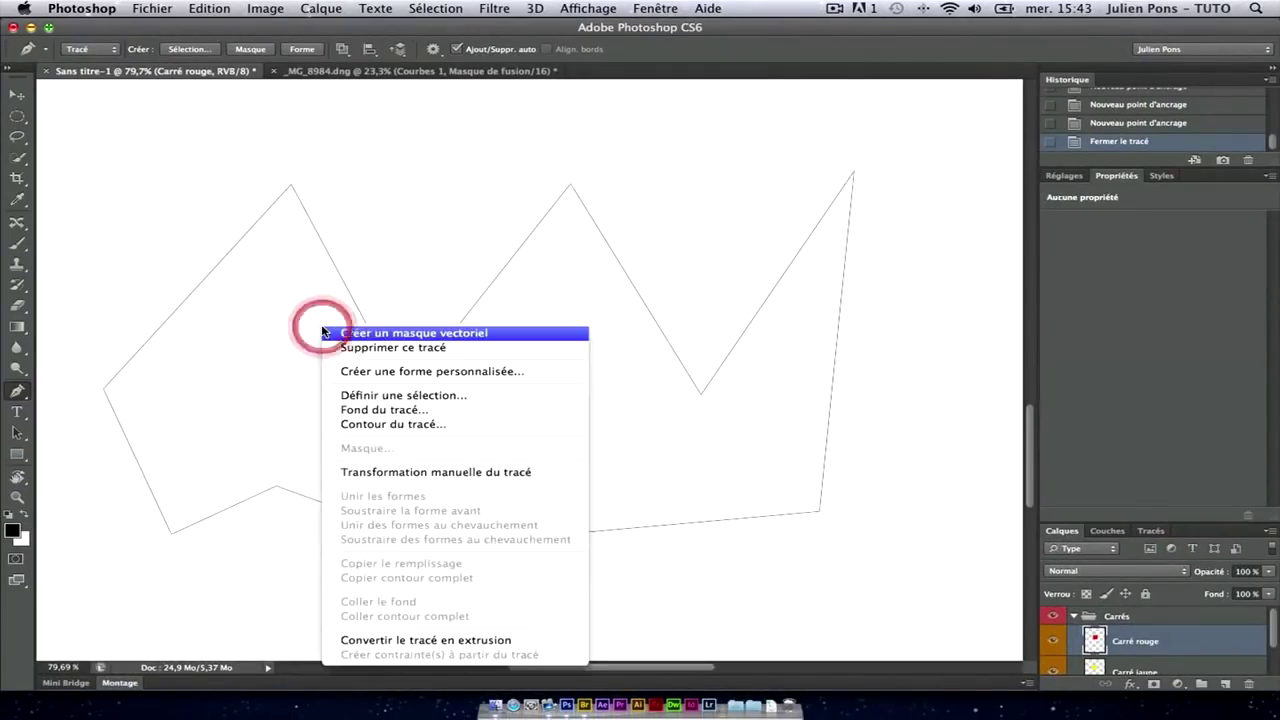
# - Convert the zigzag work path into a selection with Définir une sélection
pyautogui.click(465, 395)
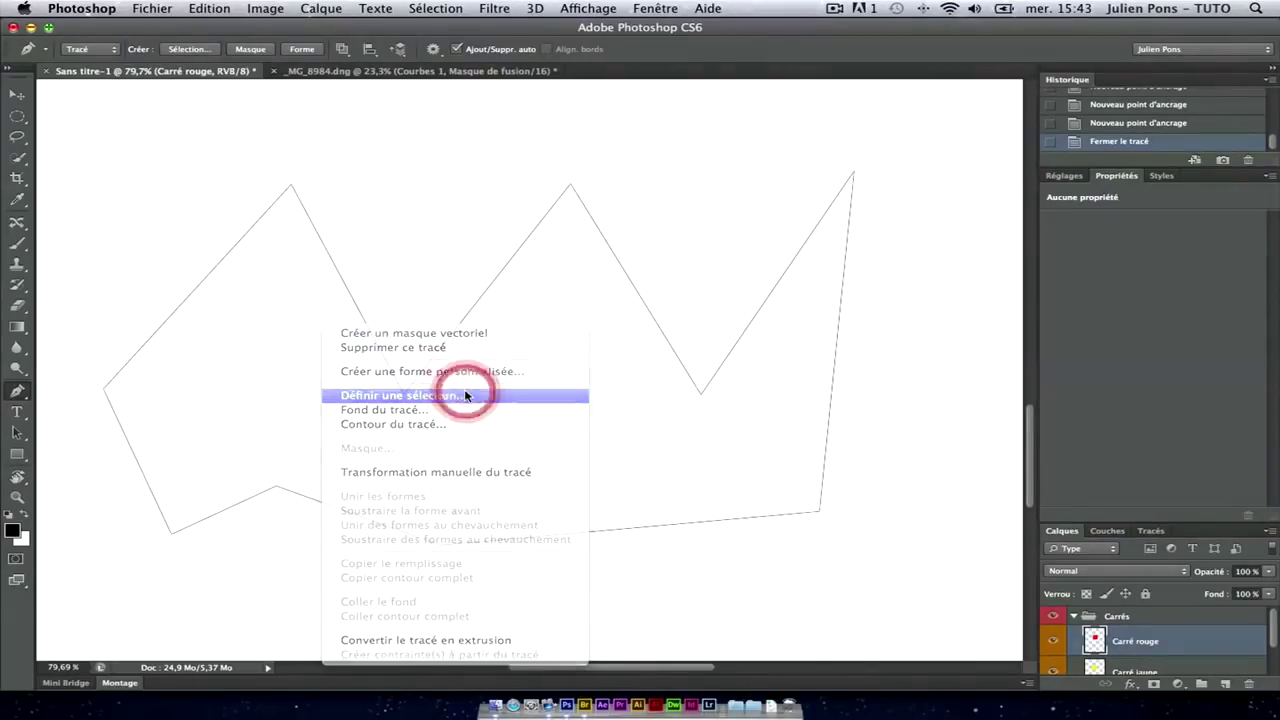
pyautogui.click(766, 272)
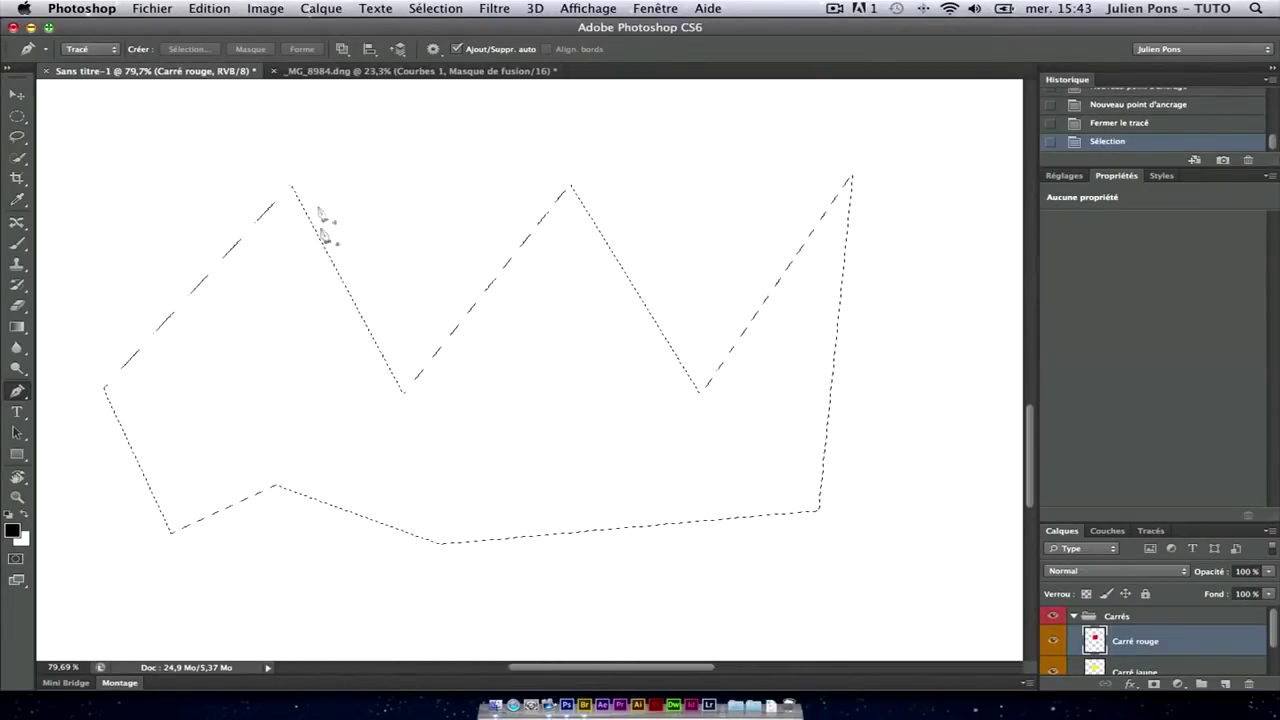
pyautogui.moveTo(16, 137); pyautogui.dragTo(102, 157)
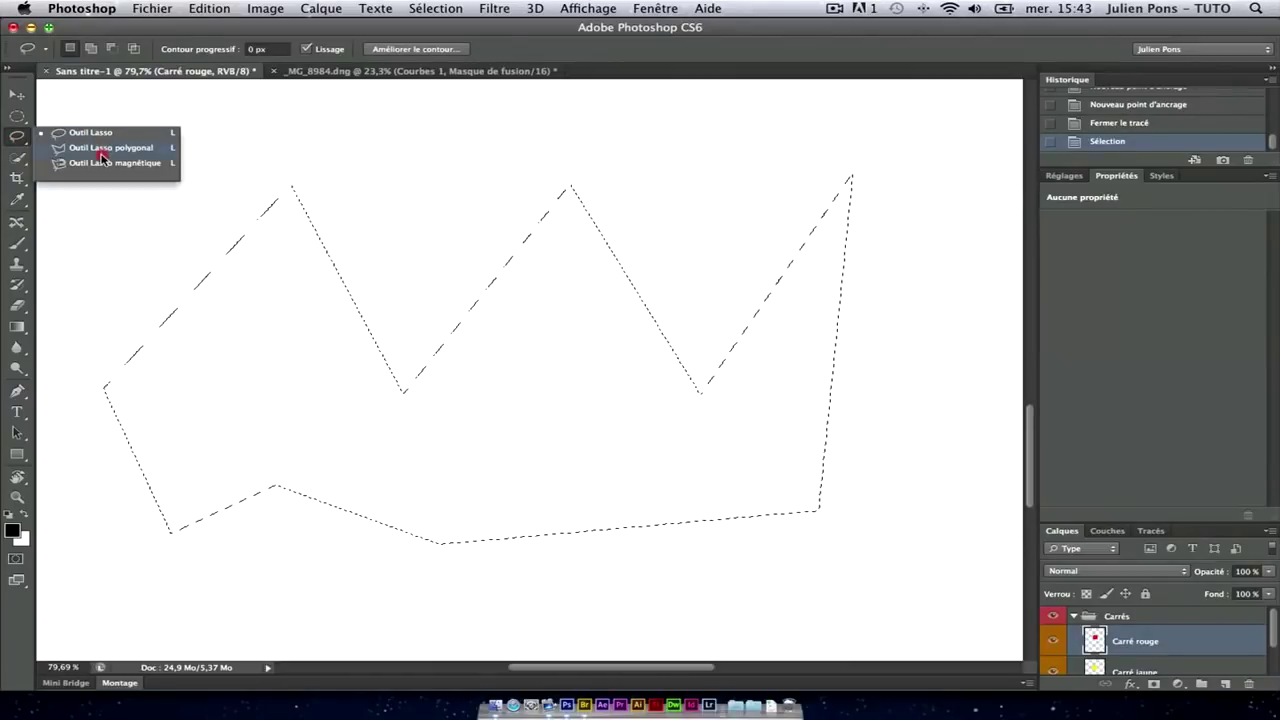
pyautogui.click(139, 303)
# - Draw a zigzag Polygonal Lasso selection, then deselect it with Ctrl+D
pyautogui.click(319, 130)
pyautogui.click(403, 278)
pyautogui.click(560, 137)
pyautogui.click(626, 325)
pyautogui.click(785, 166)
pyautogui.click(598, 561)
pyautogui.click(452, 399)
pyautogui.click(277, 455)
pyautogui.click(210, 325)
pyautogui.click(139, 303)
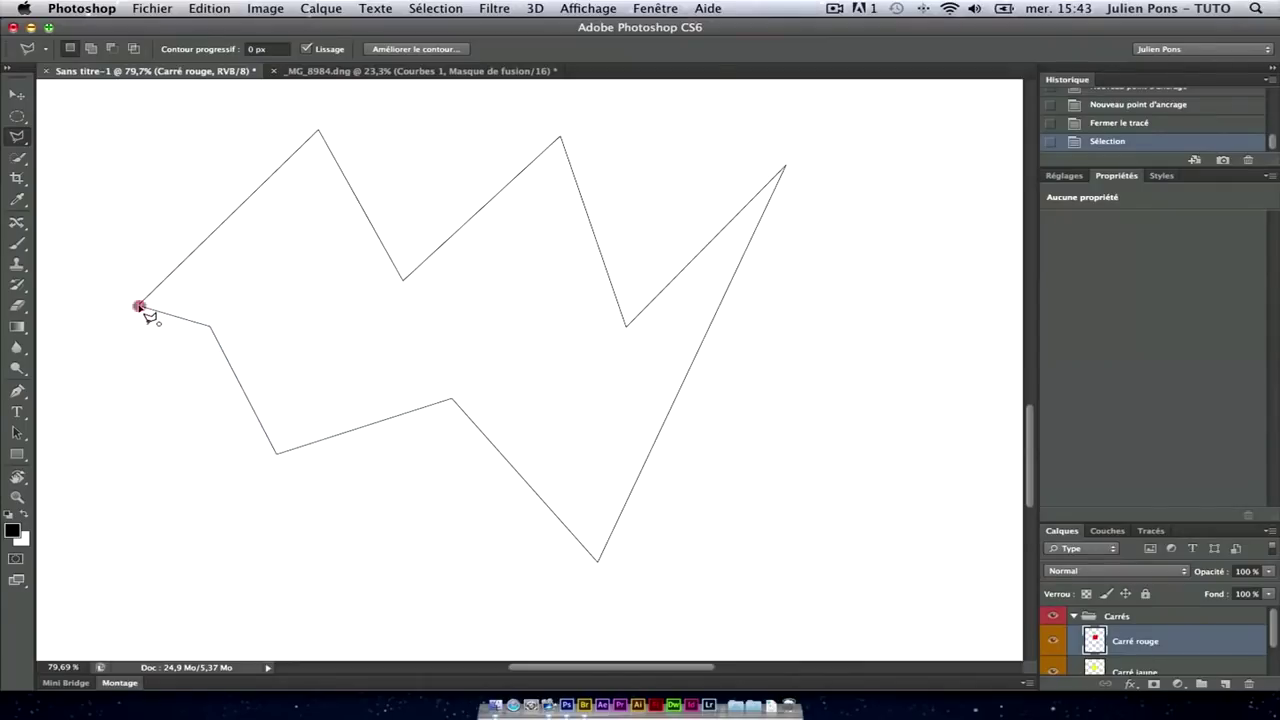
pyautogui.hotkey('ctrl', 'd')
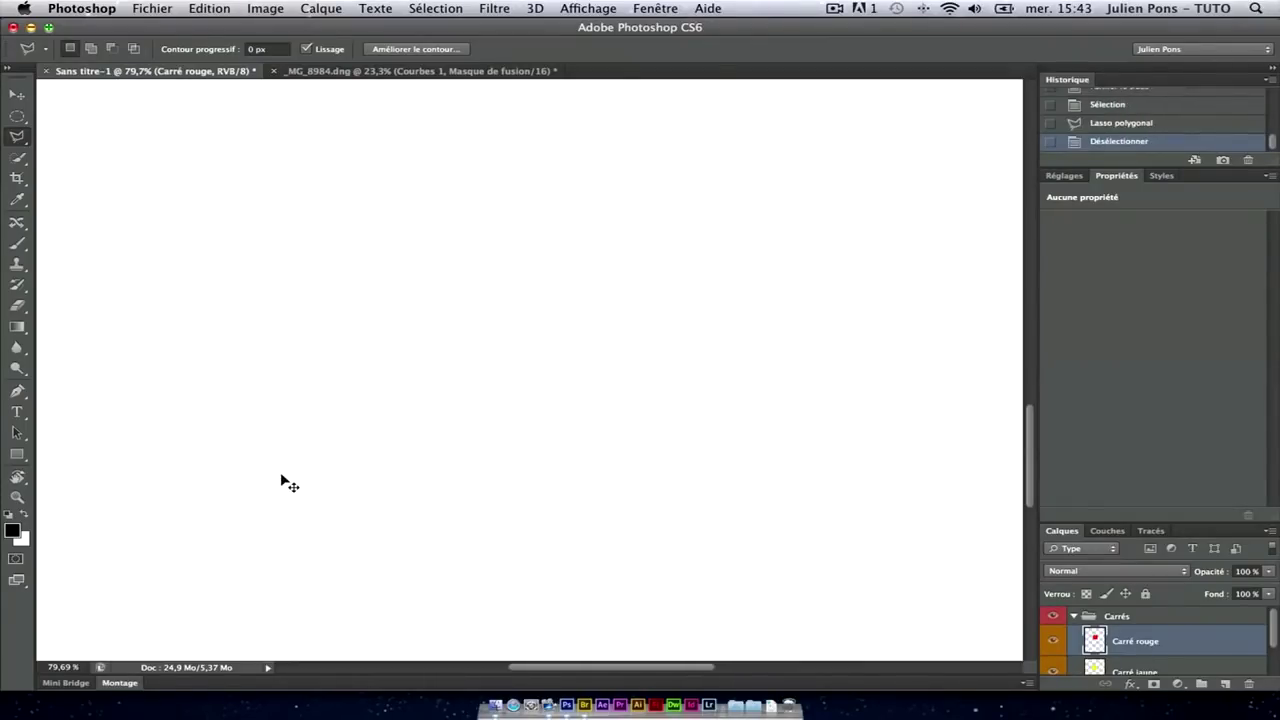
# - Show the work path from the Tracés panel and reveal its anchors with Direct Selection
pyautogui.click(1151, 531)
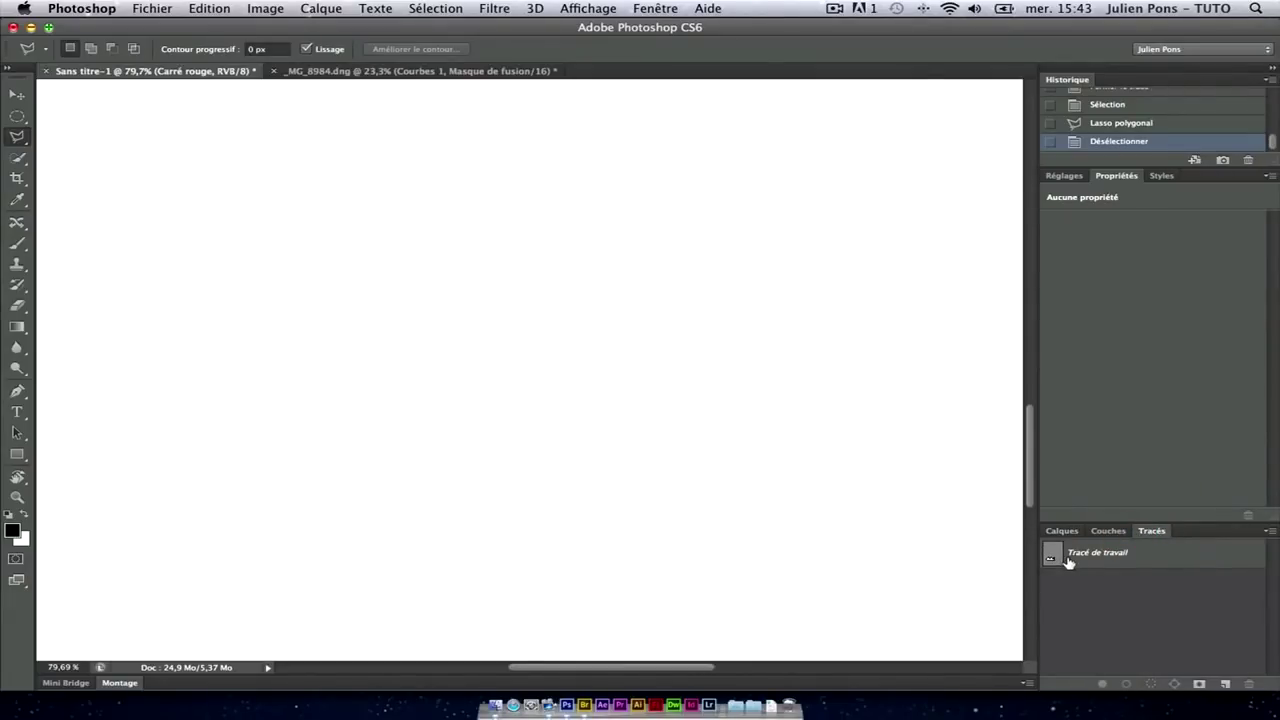
pyautogui.click(1075, 561)
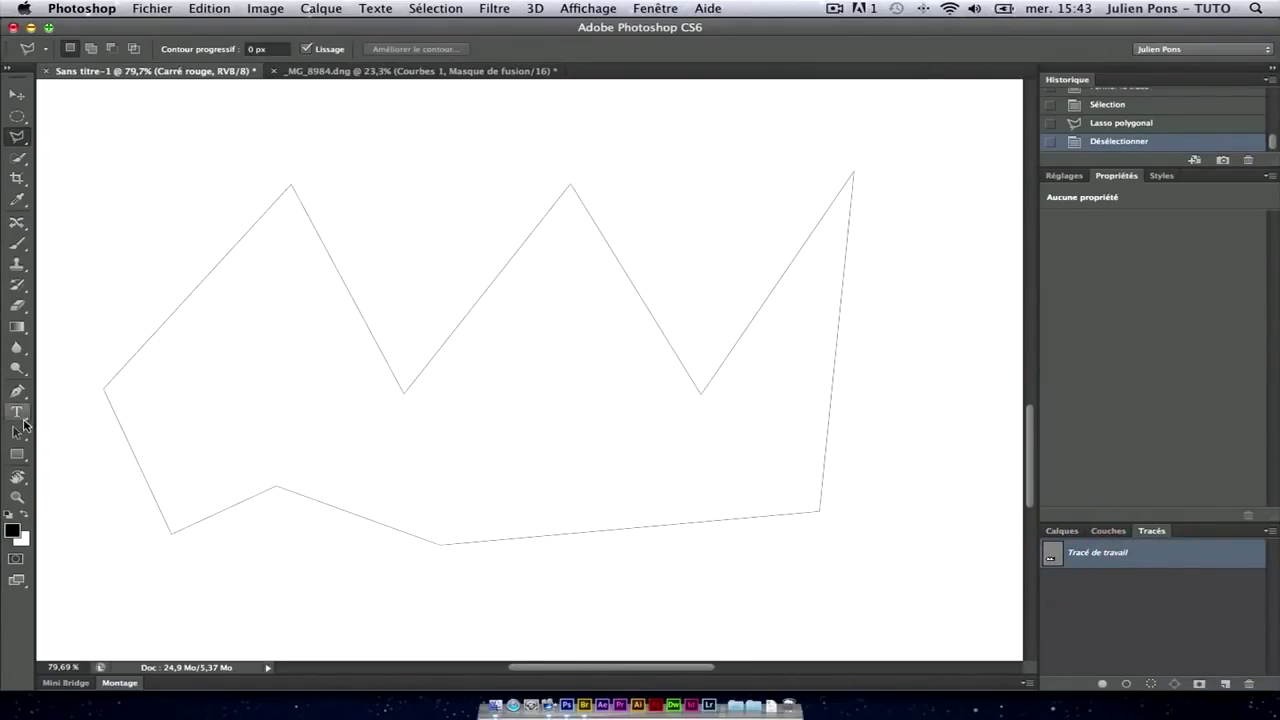
pyautogui.moveTo(17, 432); pyautogui.dragTo(95, 443)
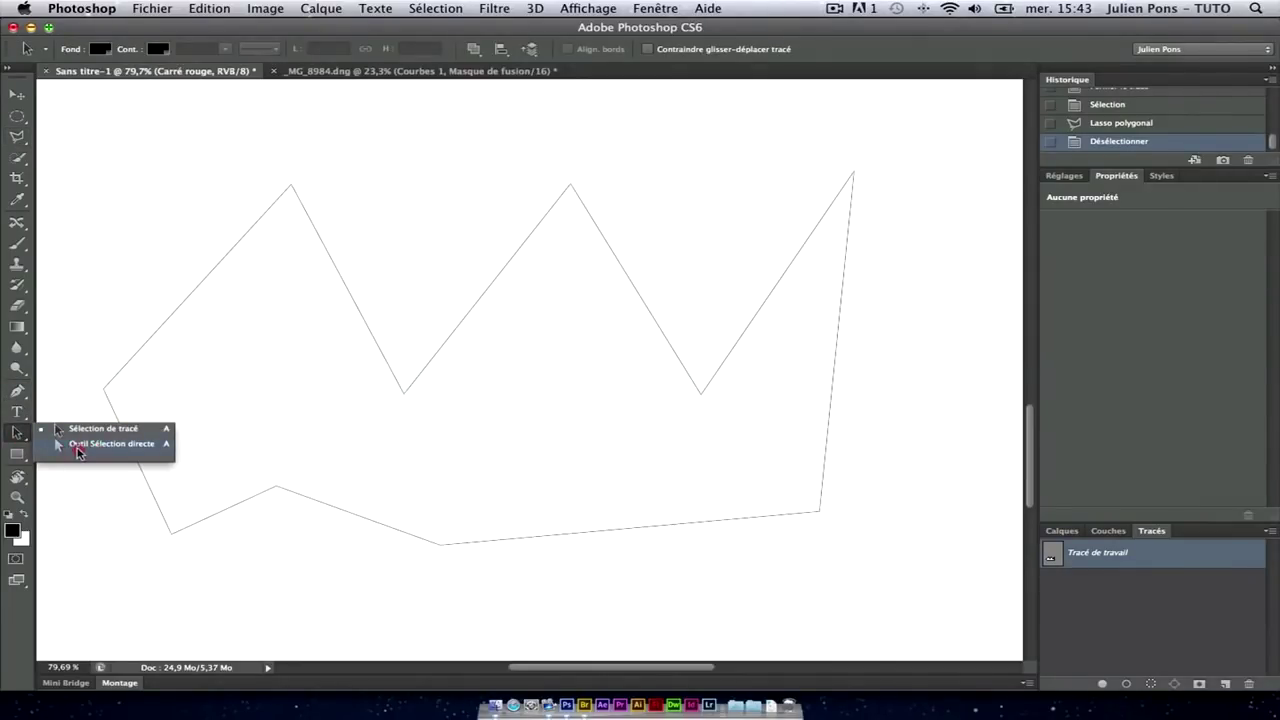
pyautogui.moveTo(119, 450); pyautogui.dragTo(114, 443)
pyautogui.click(105, 389)
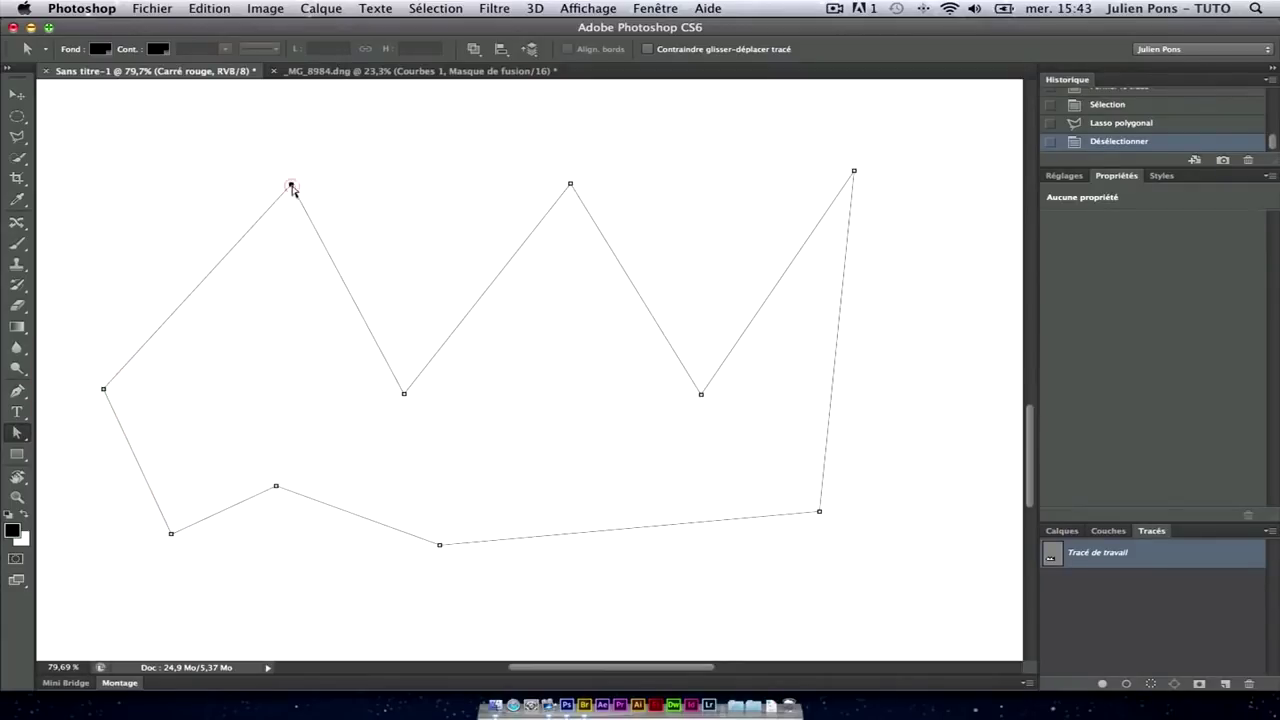
# - Drag anchors to reshape the zigzag, then marquee-select all anchors and delete the path
pyautogui.moveTo(291, 186); pyautogui.dragTo(258, 295)
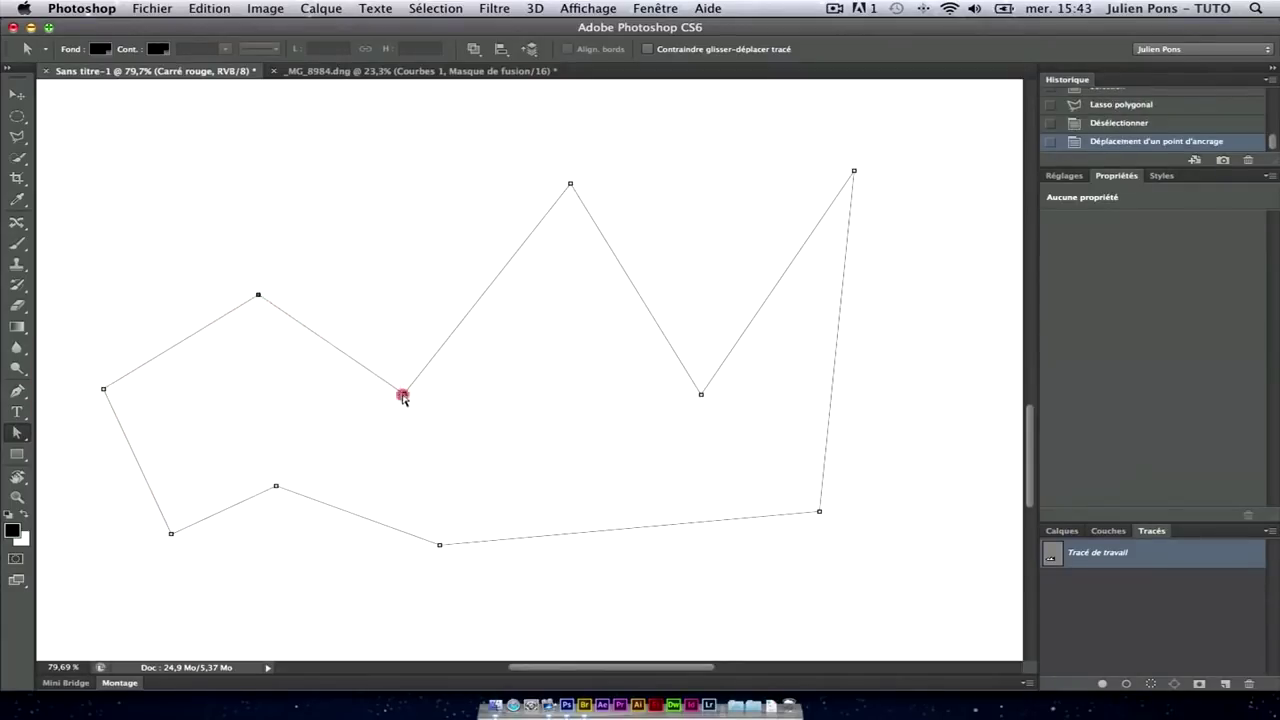
pyautogui.moveTo(404, 396); pyautogui.dragTo(400, 389)
pyautogui.moveTo(258, 297); pyautogui.dragTo(267, 248)
pyautogui.moveTo(57, 131)
pyautogui.mouseDown()
pyautogui.moveTo(818, 530)
pyautogui.moveTo(929, 574)
pyautogui.mouseUp()
pyautogui.press('Delete')
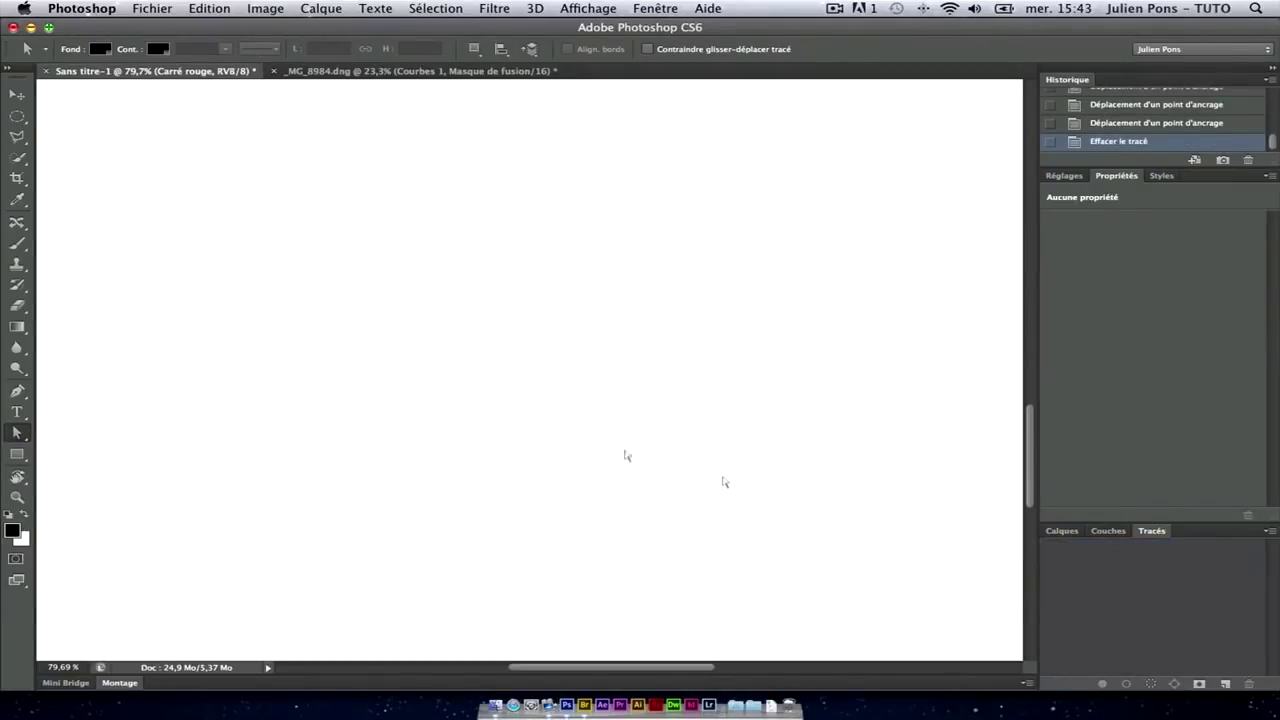
# - Draw a curved Pen path by dragging out anchors, undoing the last one
pyautogui.click(19, 392)
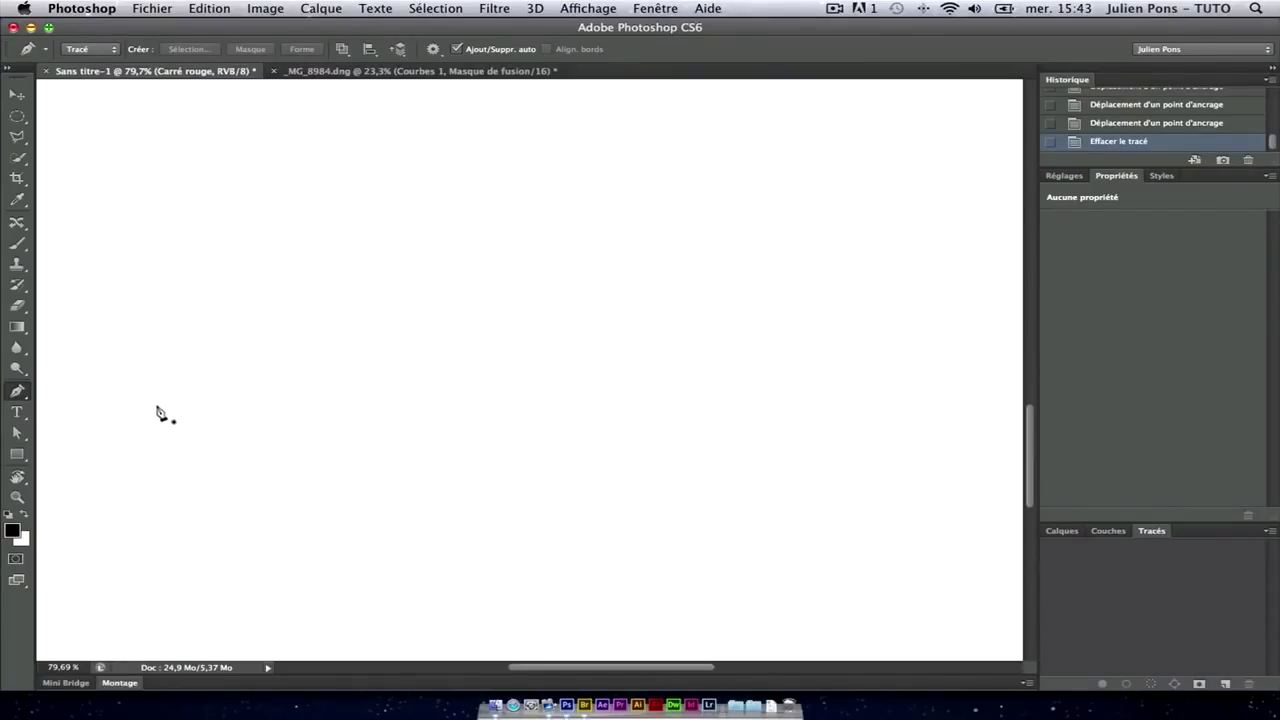
pyautogui.click(100, 421)
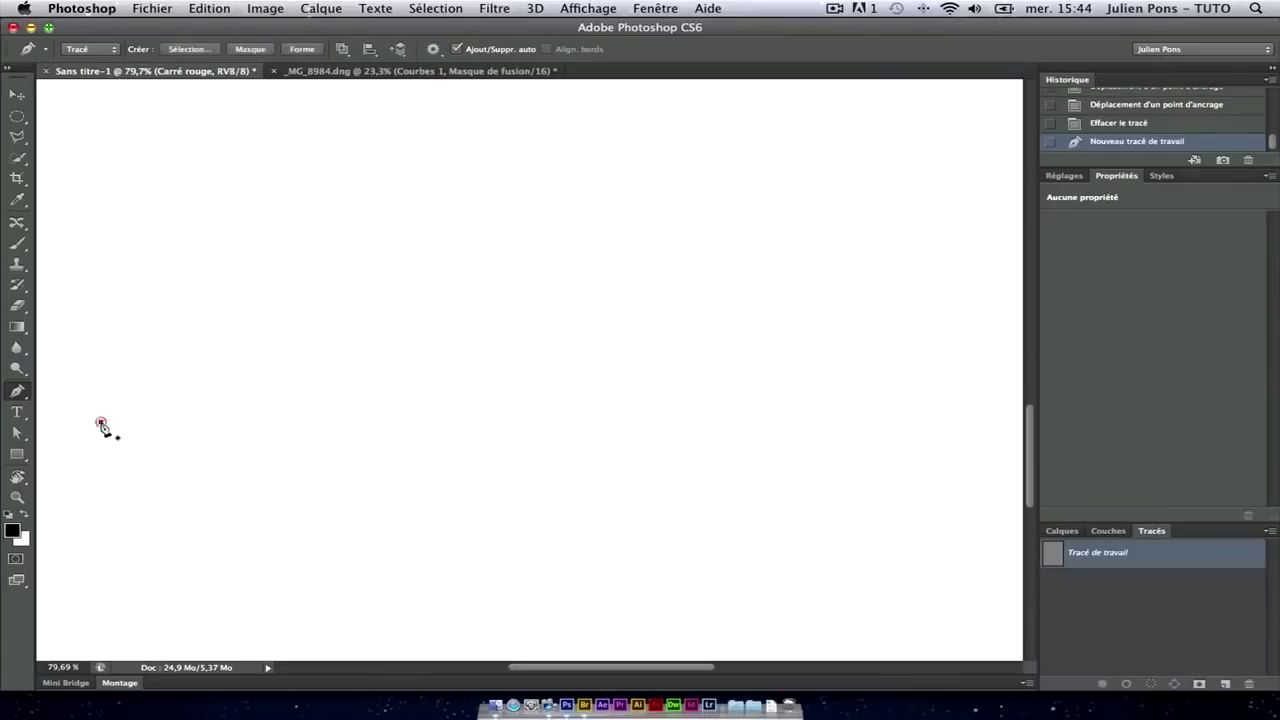
pyautogui.click(369, 422)
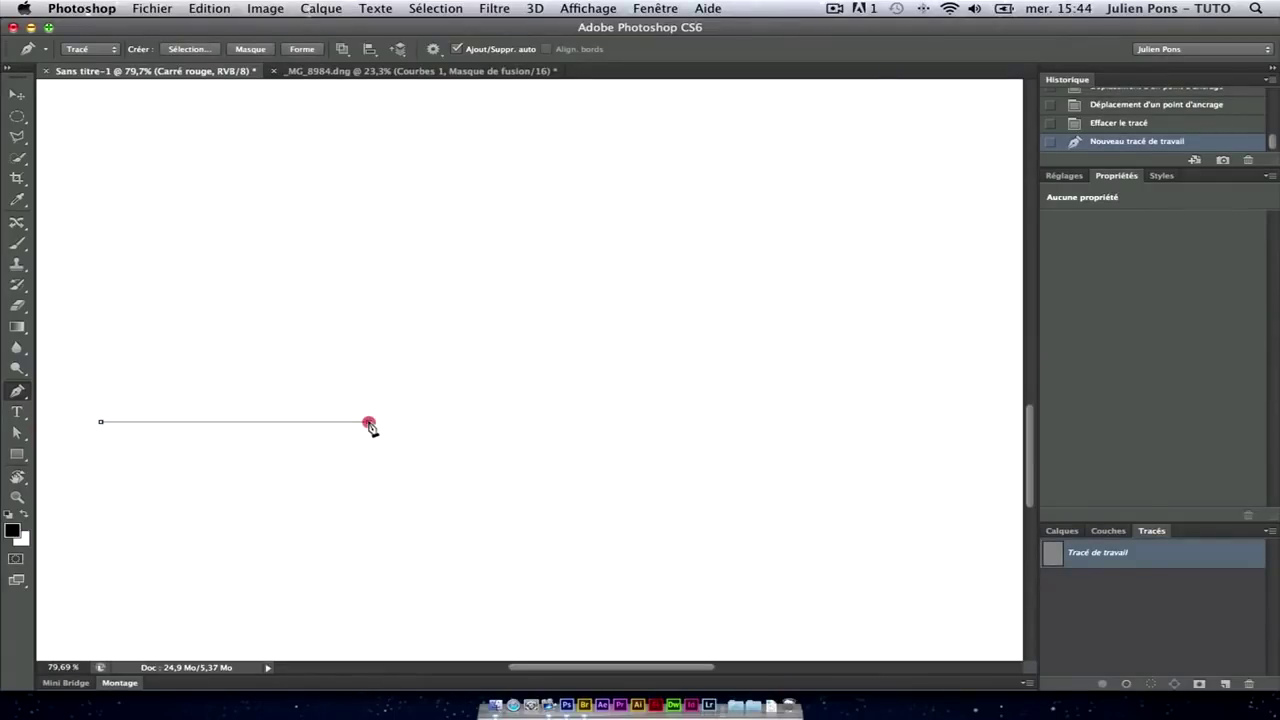
pyautogui.moveTo(369, 425); pyautogui.dragTo(481, 543)
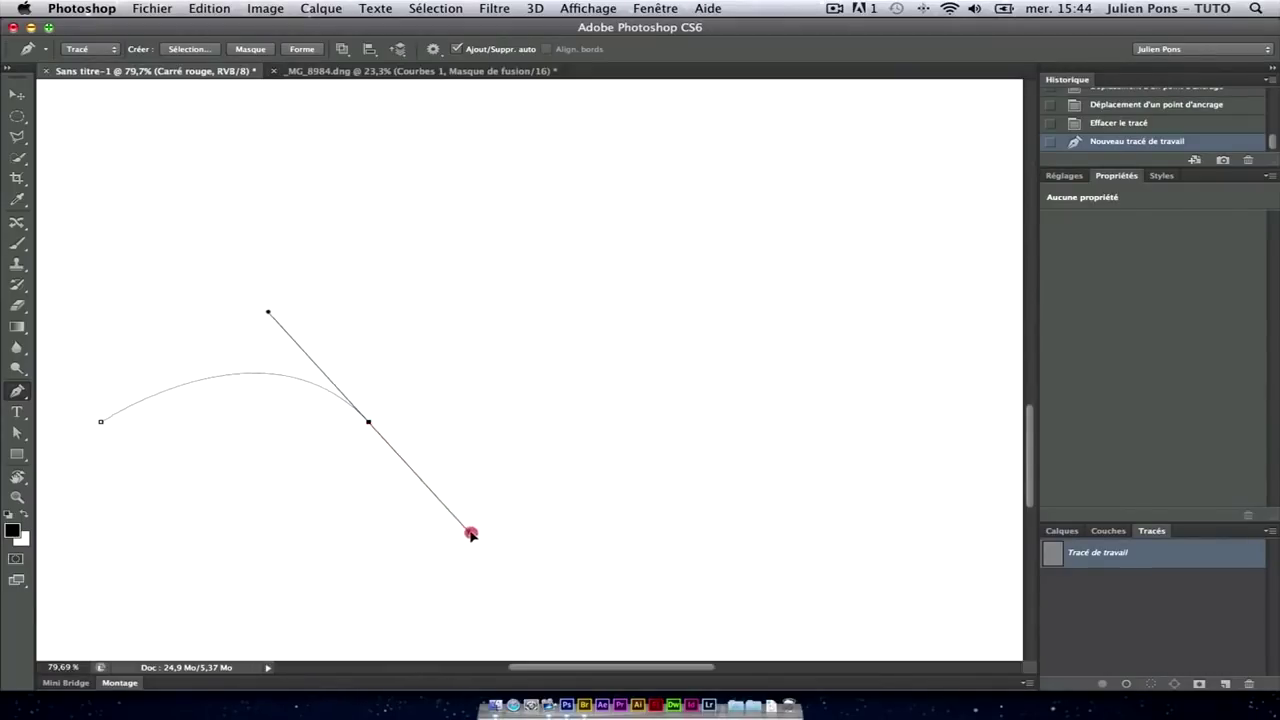
pyautogui.moveTo(481, 543); pyautogui.dragTo(487, 547)
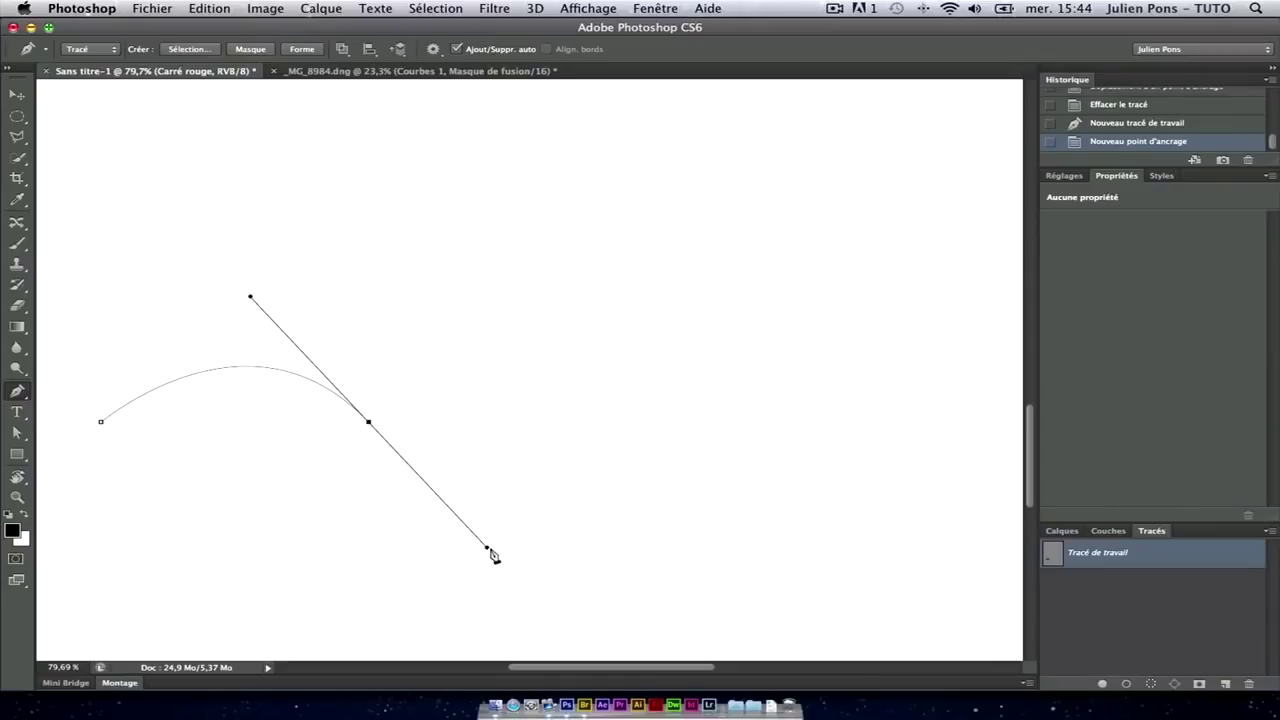
pyautogui.moveTo(465, 268); pyautogui.dragTo(473, 403)
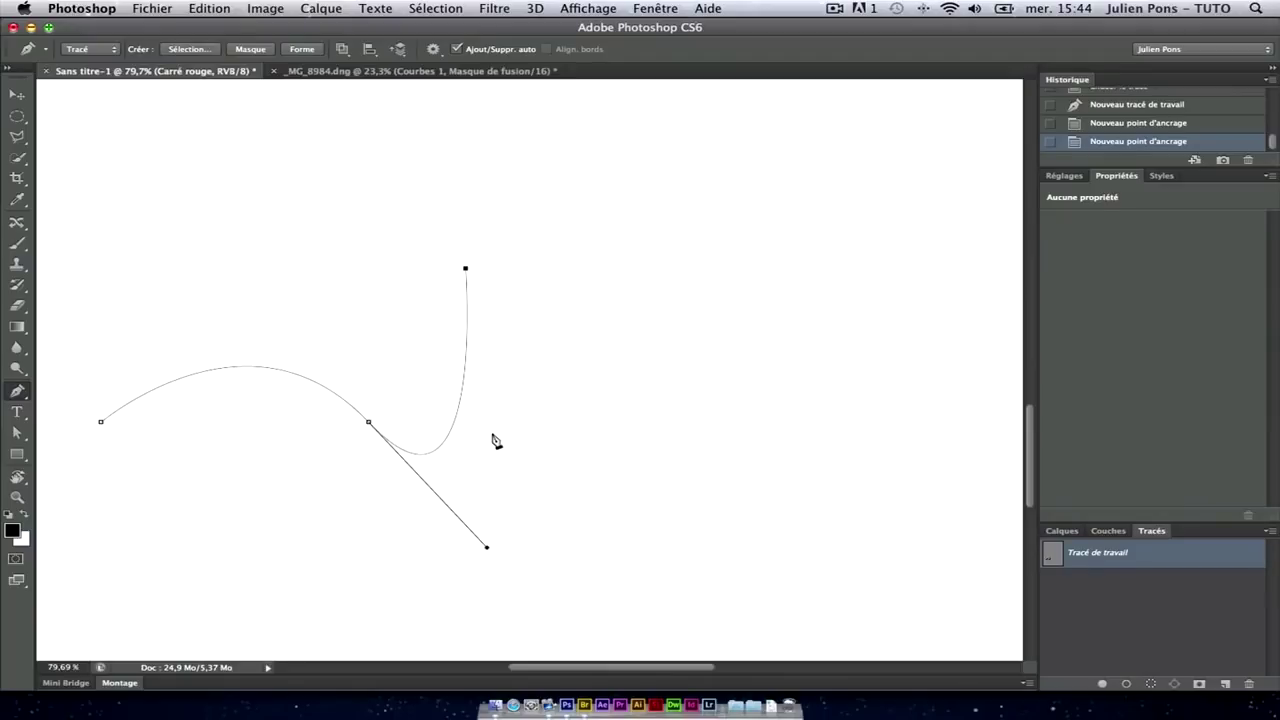
pyautogui.hotkey('ctrl', 'z')
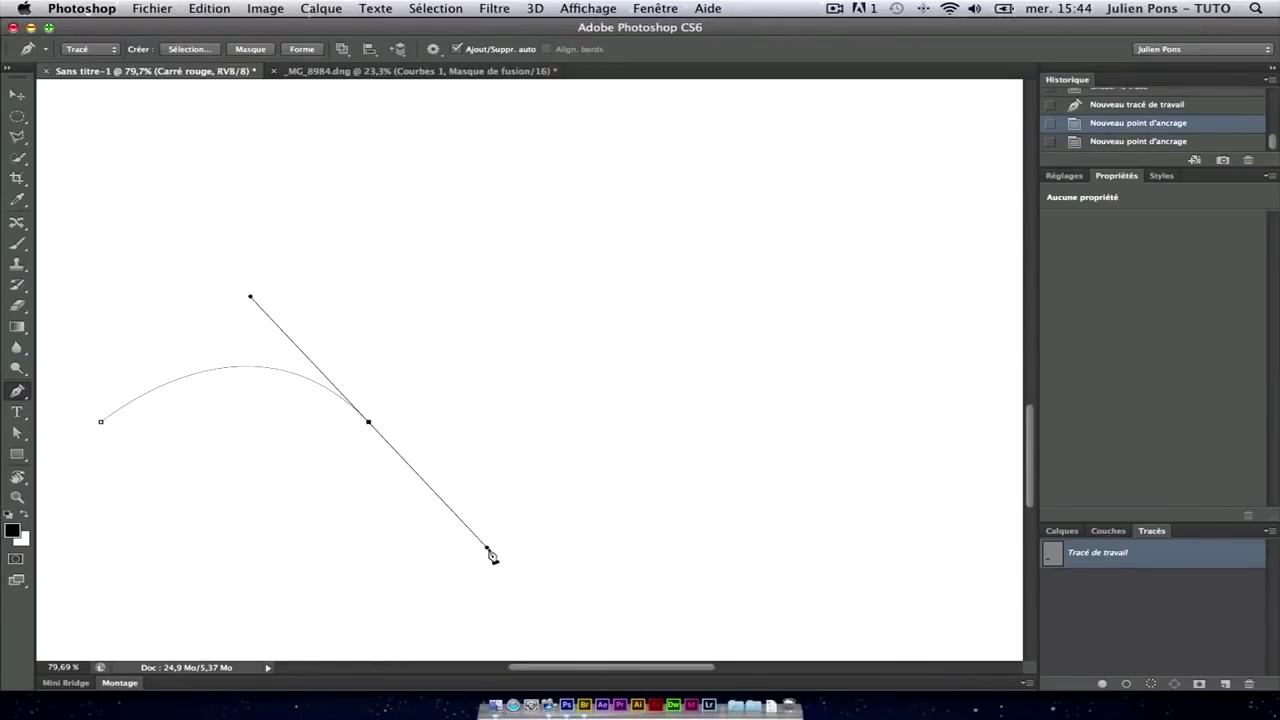
# - Alt-drag handles into a corner, a dip and an upward tangent, then erase the path
pyautogui.moveTo(488, 547); pyautogui.dragTo(440, 383)
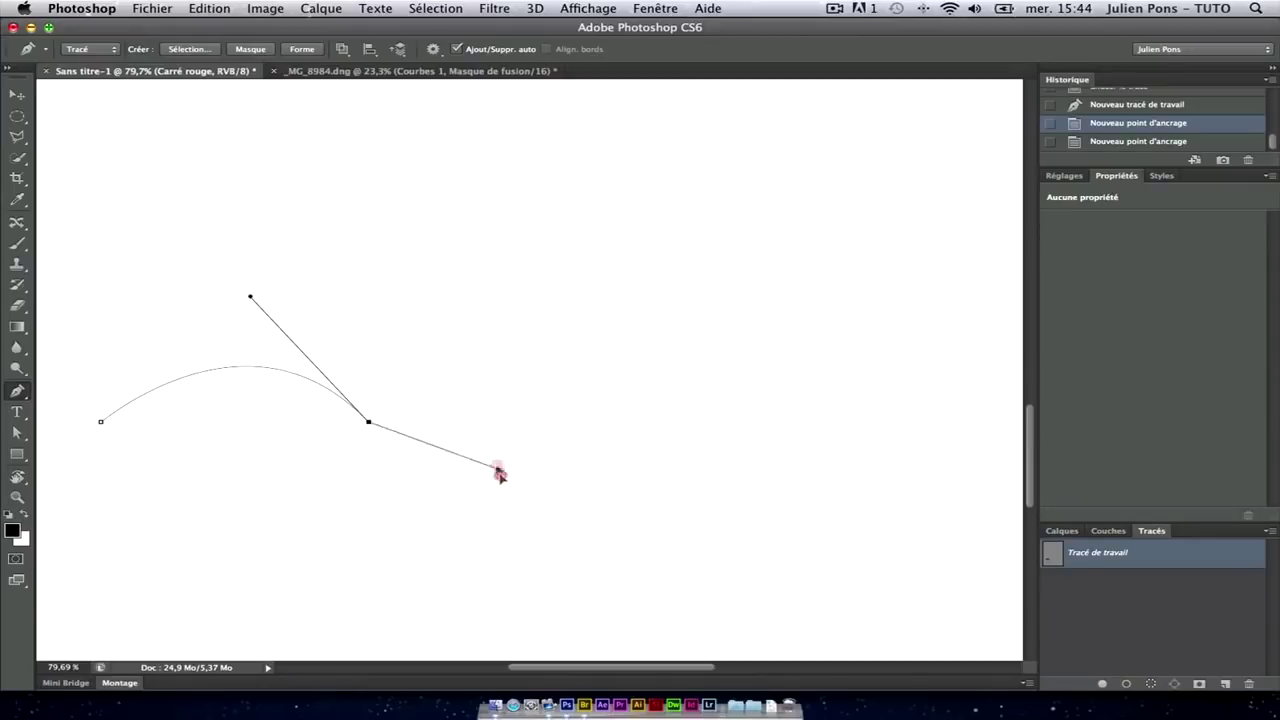
pyautogui.moveTo(487, 195); pyautogui.dragTo(489, 95)
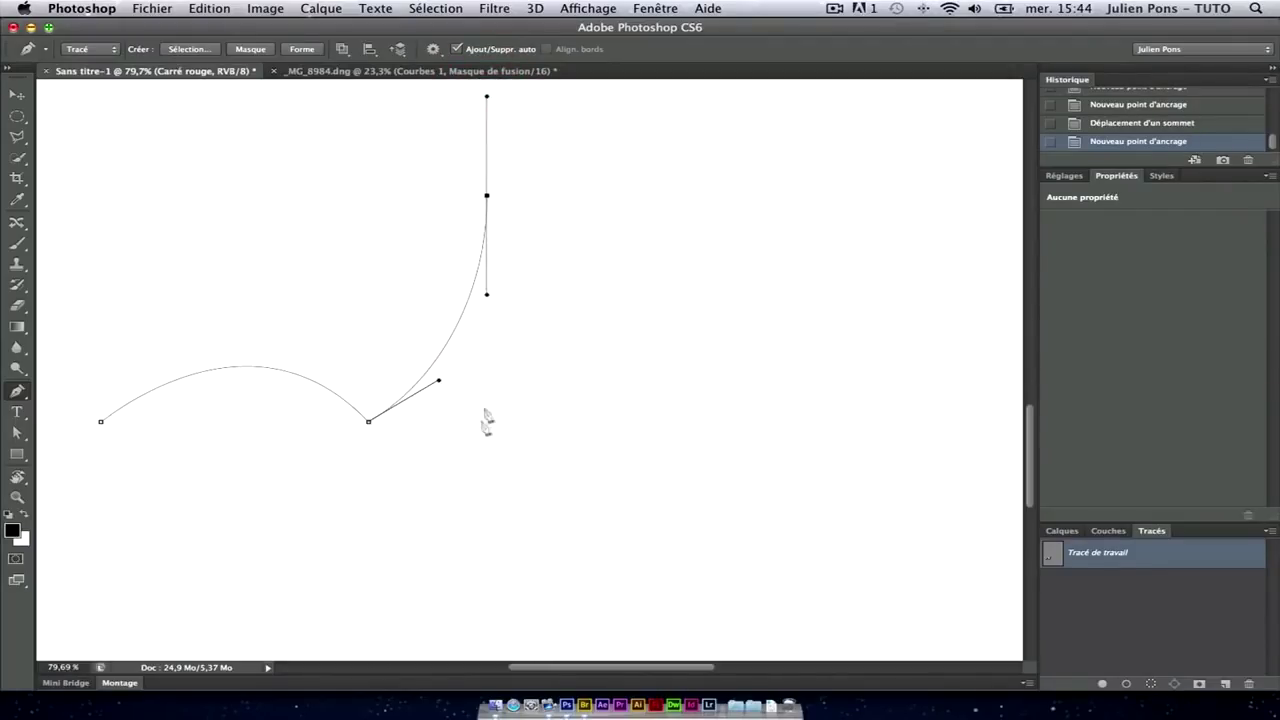
pyautogui.moveTo(441, 384)
pyautogui.mouseDown()
pyautogui.moveTo(439, 540)
pyautogui.moveTo(469, 621)
pyautogui.mouseUp()
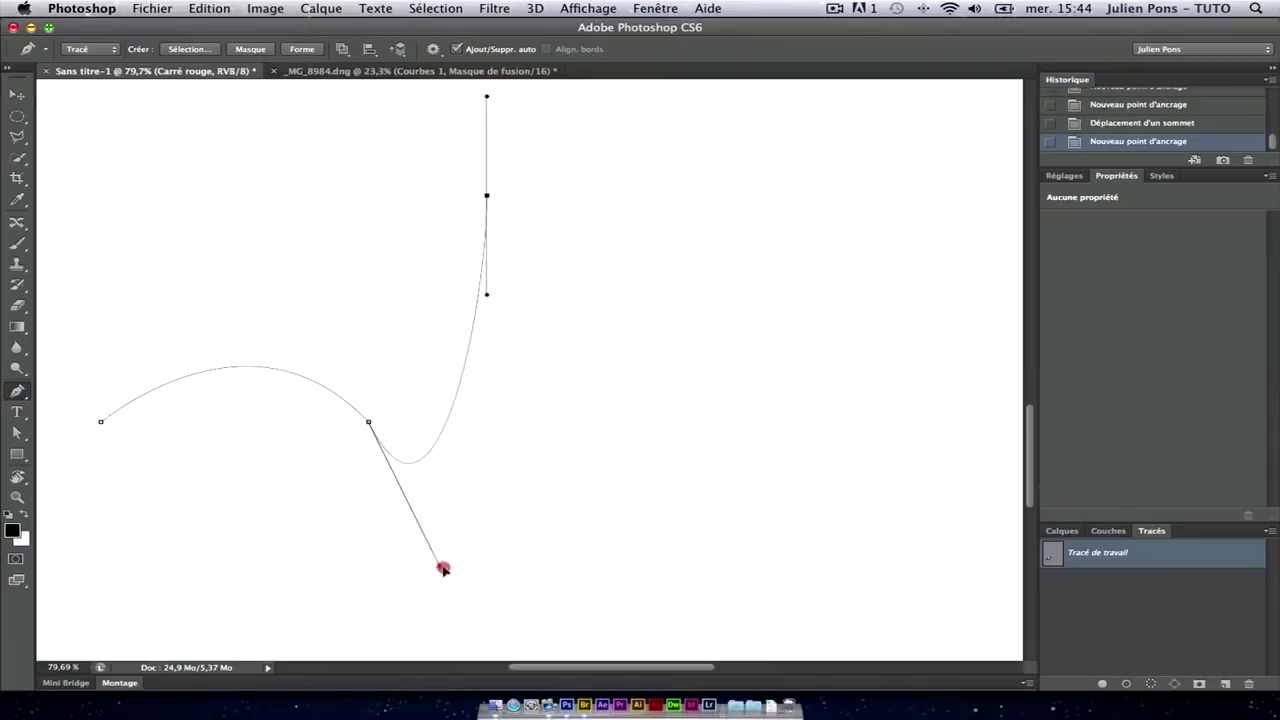
pyautogui.moveTo(469, 621); pyautogui.dragTo(478, 623)
pyautogui.press('BackSpace')
pyautogui.press('BackSpace')
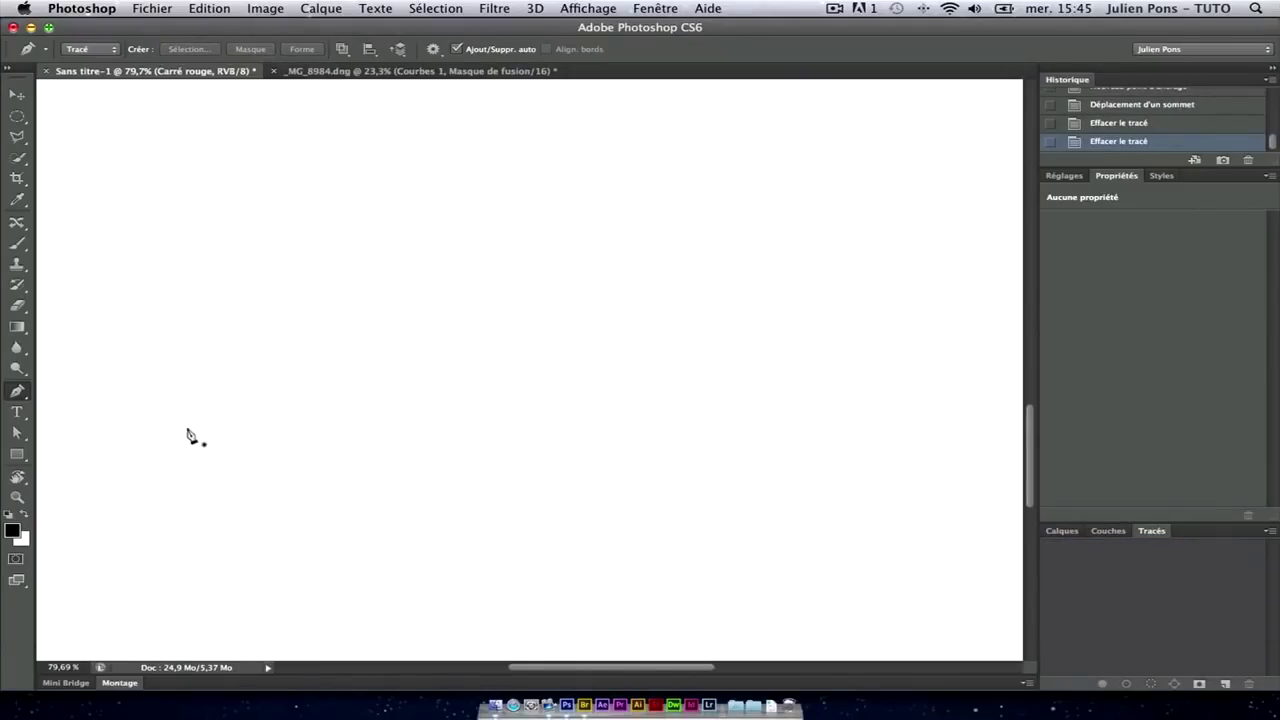
# - Draw a five-anchor wave path of arcs, breaking one anchor into a corner
pyautogui.click(171, 430)
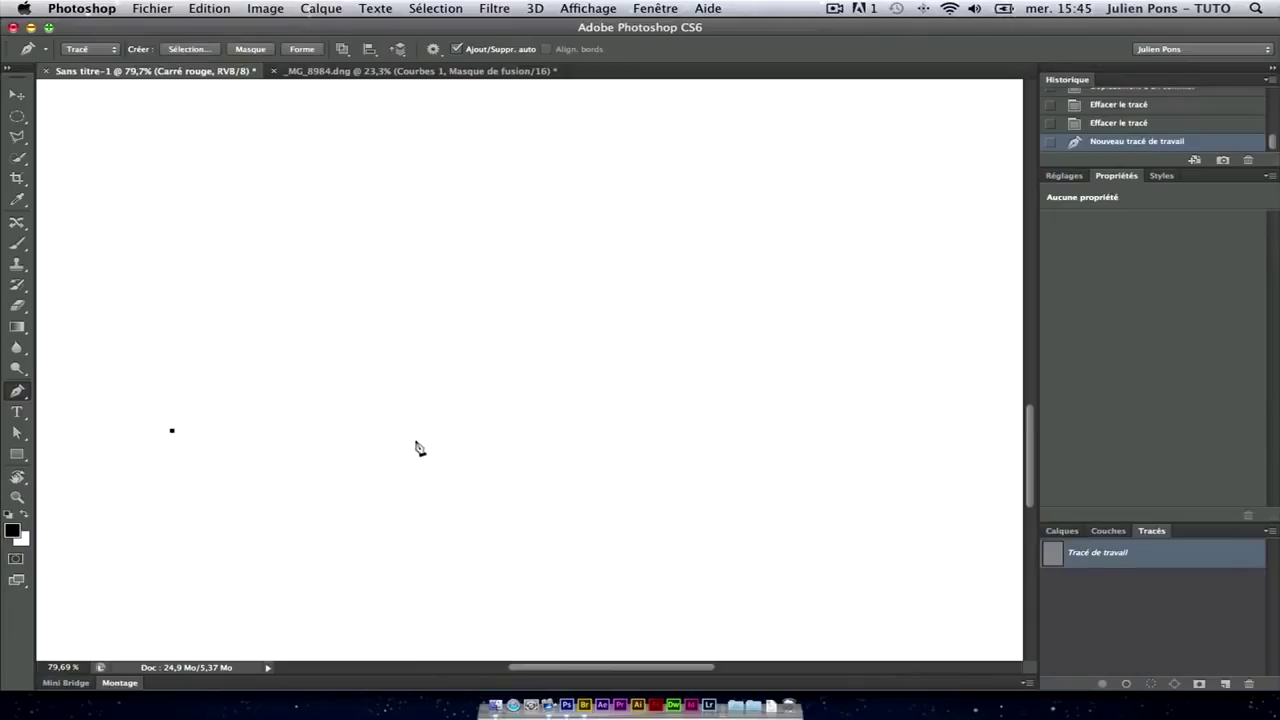
pyautogui.moveTo(379, 428)
pyautogui.mouseDown()
pyautogui.moveTo(492, 540)
pyautogui.moveTo(475, 525)
pyautogui.mouseUp()
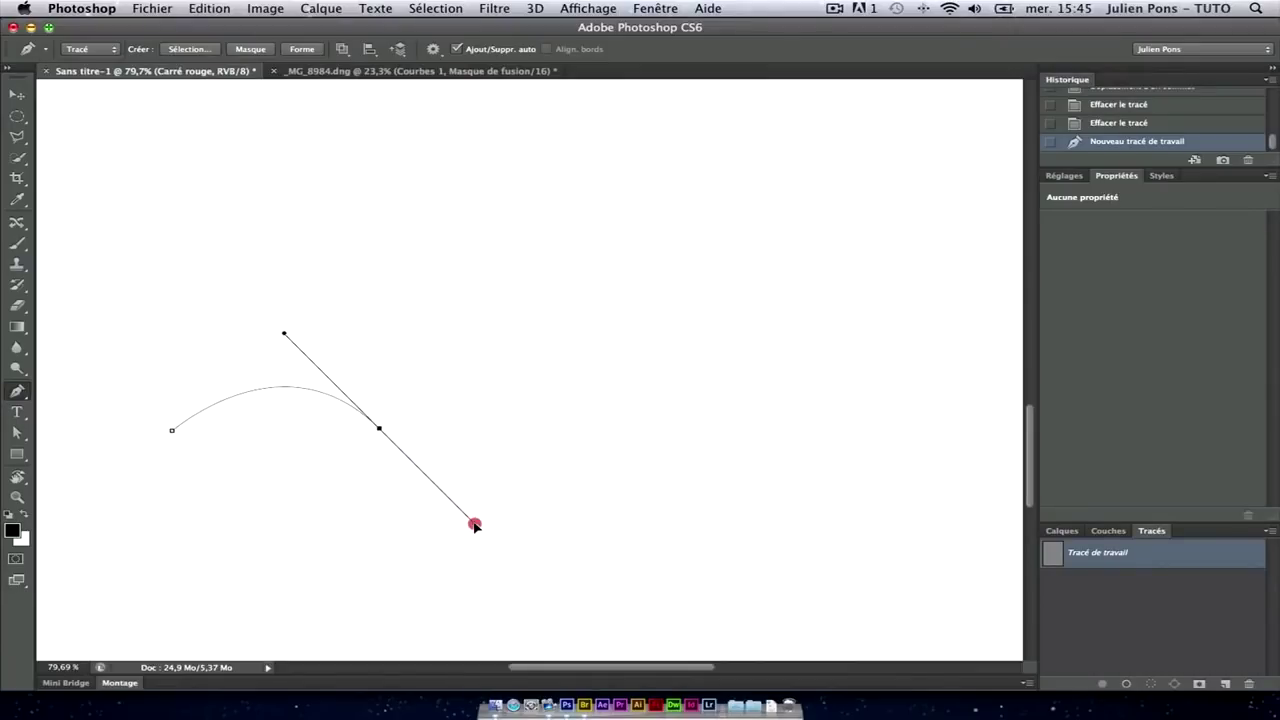
pyautogui.moveTo(475, 525)
pyautogui.mouseDown()
pyautogui.moveTo(446, 440)
pyautogui.moveTo(449, 402)
pyautogui.mouseUp()
pyautogui.moveTo(449, 402); pyautogui.dragTo(449, 402)
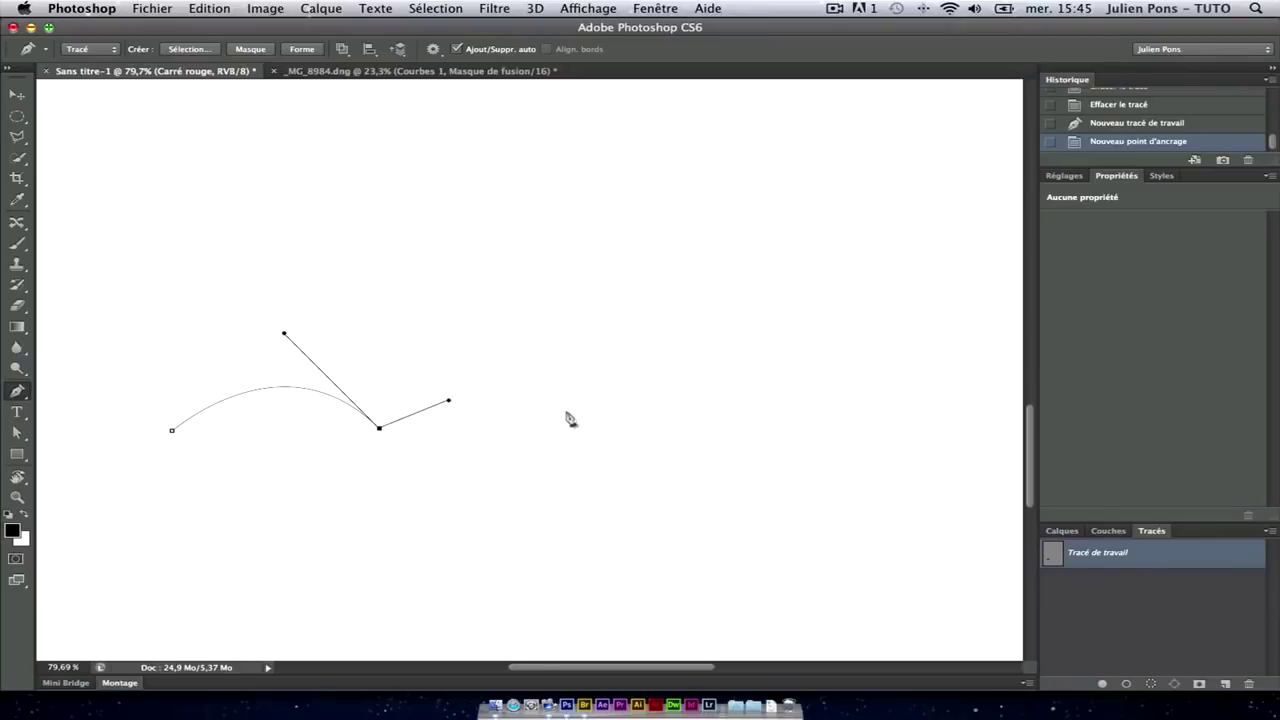
pyautogui.moveTo(587, 430)
pyautogui.mouseDown()
pyautogui.moveTo(687, 492)
pyautogui.moveTo(677, 391)
pyautogui.mouseUp()
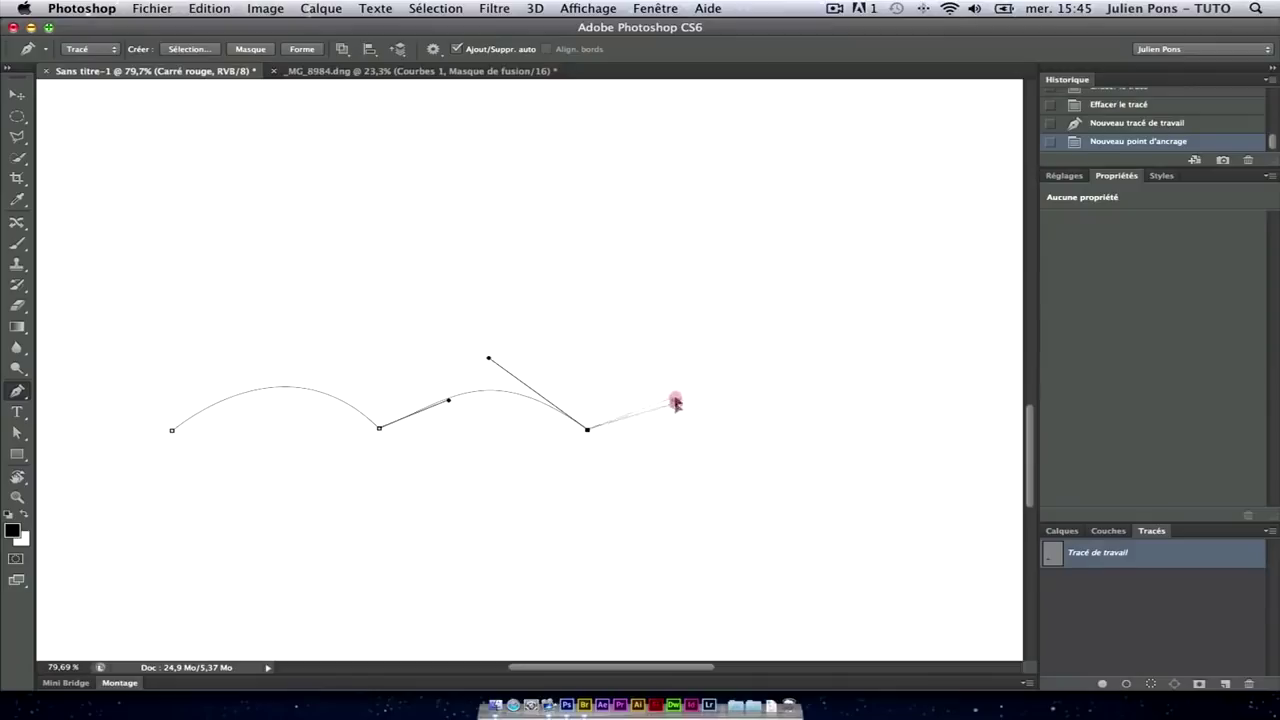
pyautogui.click(677, 391)
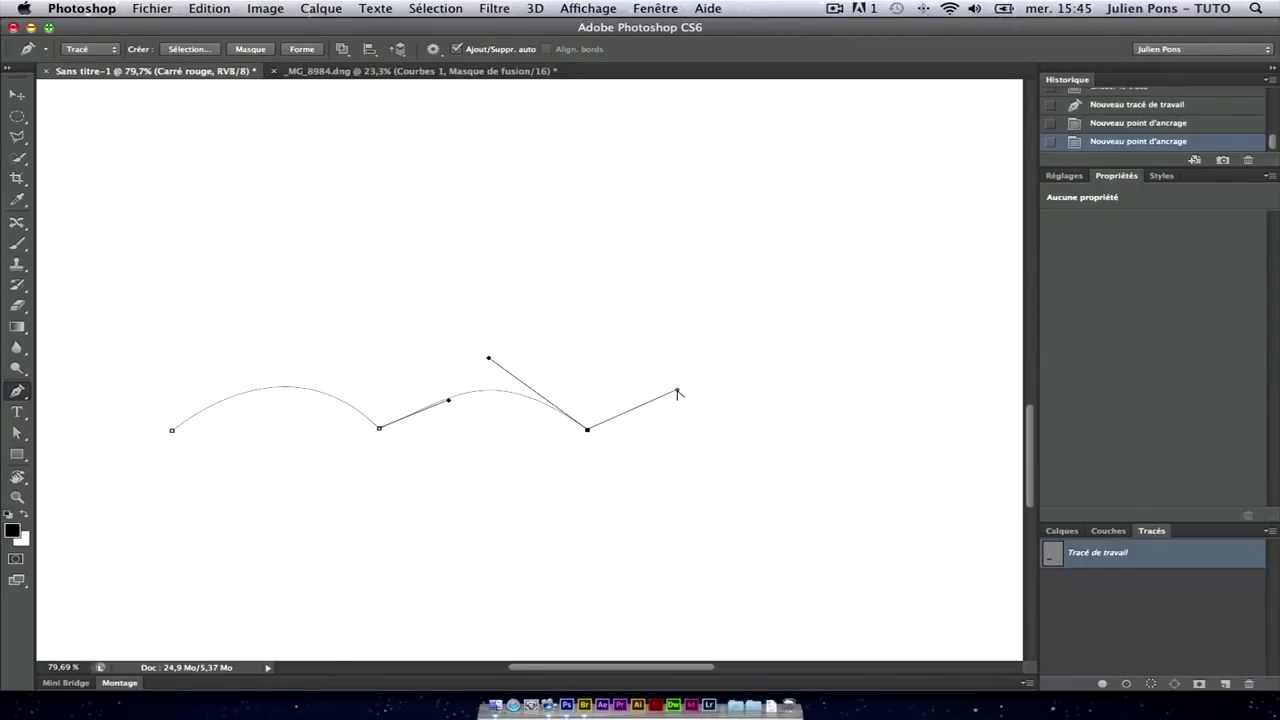
pyautogui.moveTo(809, 430); pyautogui.dragTo(930, 412)
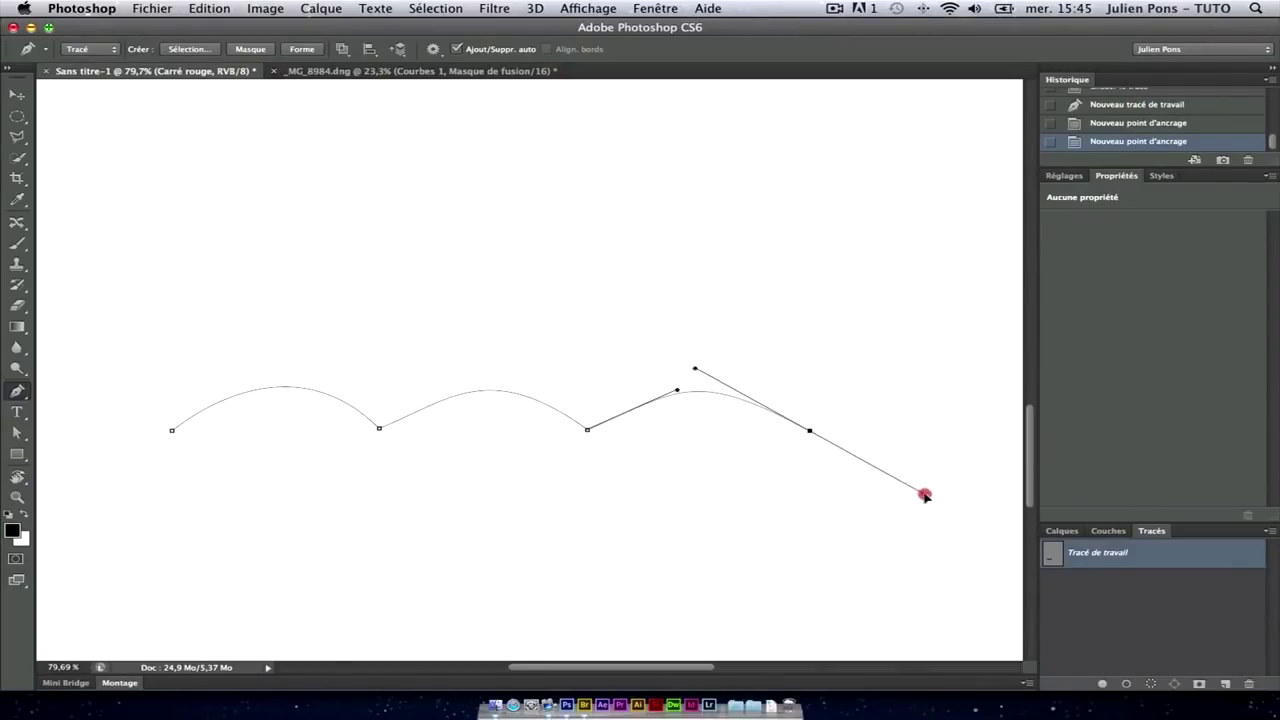
pyautogui.click(935, 380)
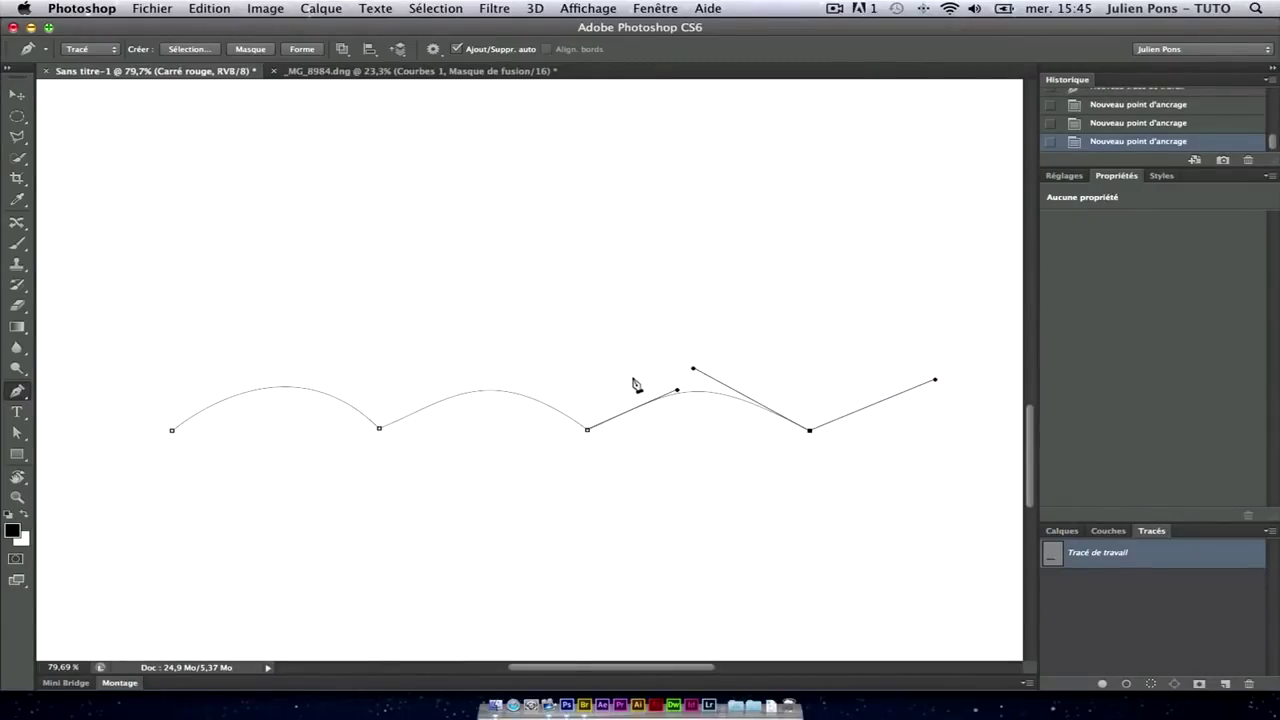
# - With Direct Selection, move a direction handle and nudge the right corner anchor down-right
pyautogui.click(17, 432)
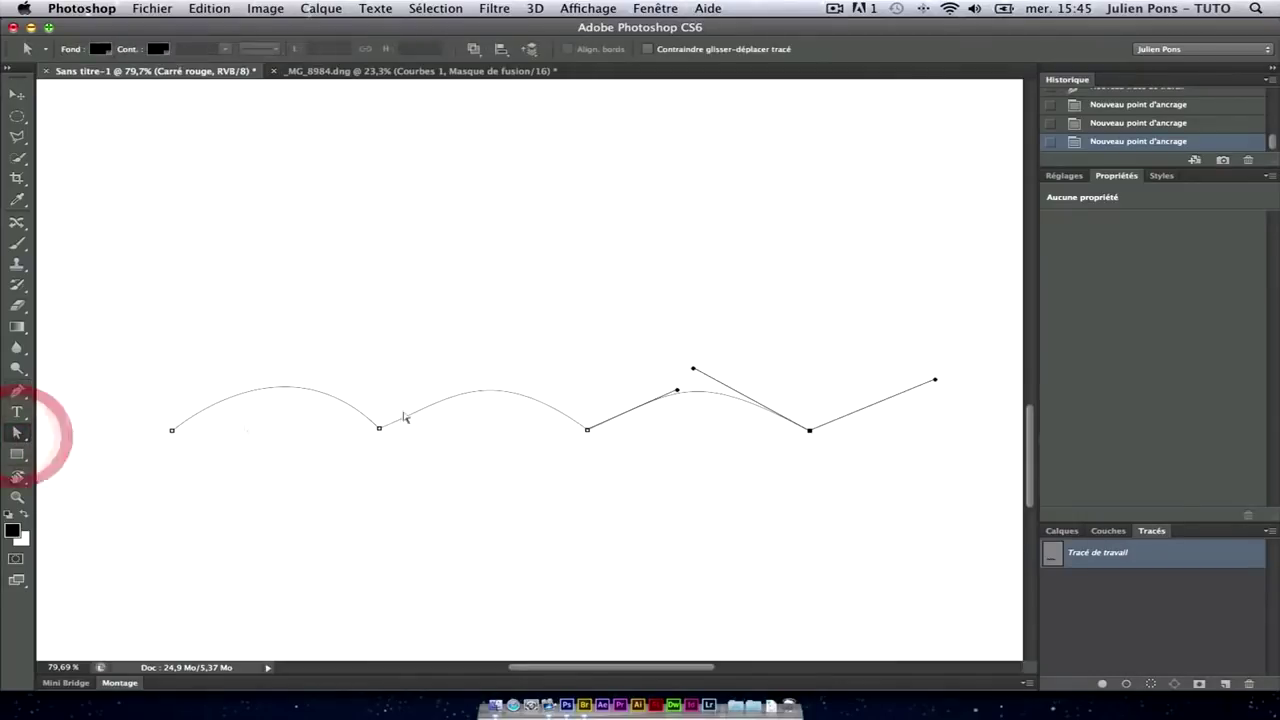
pyautogui.moveTo(694, 370); pyautogui.dragTo(738, 363)
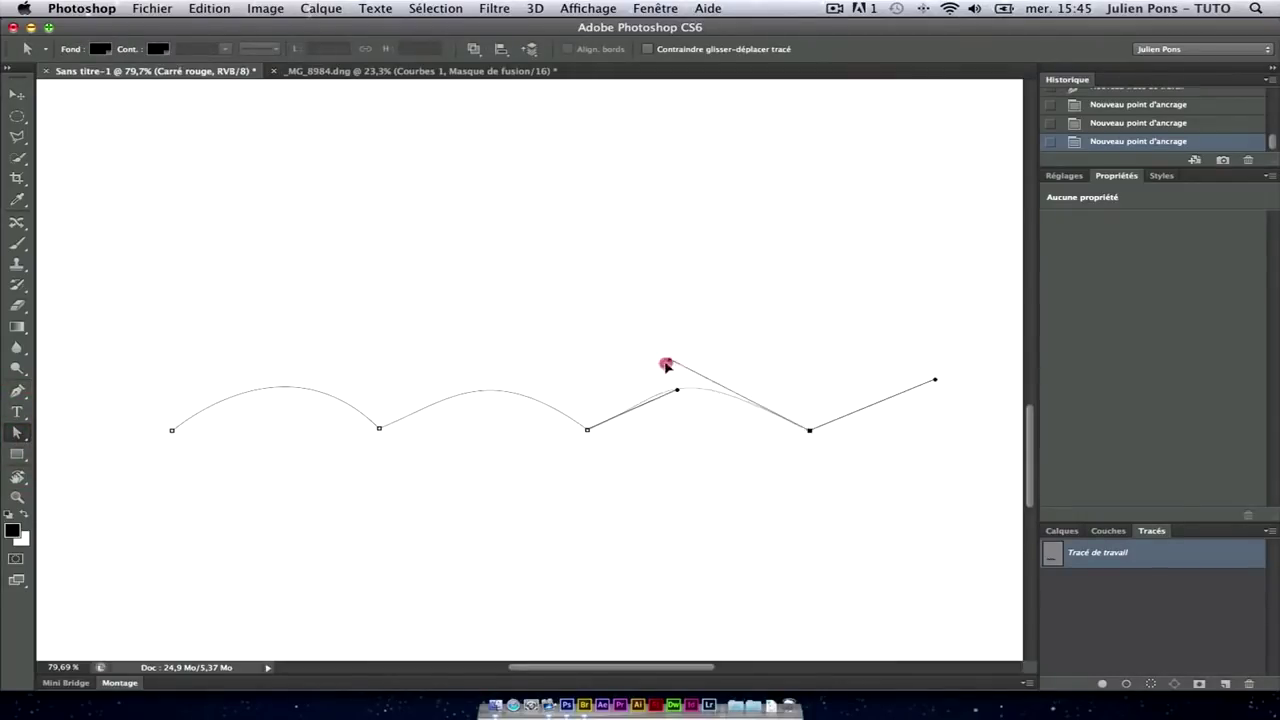
pyautogui.moveTo(810, 431); pyautogui.dragTo(817, 442)
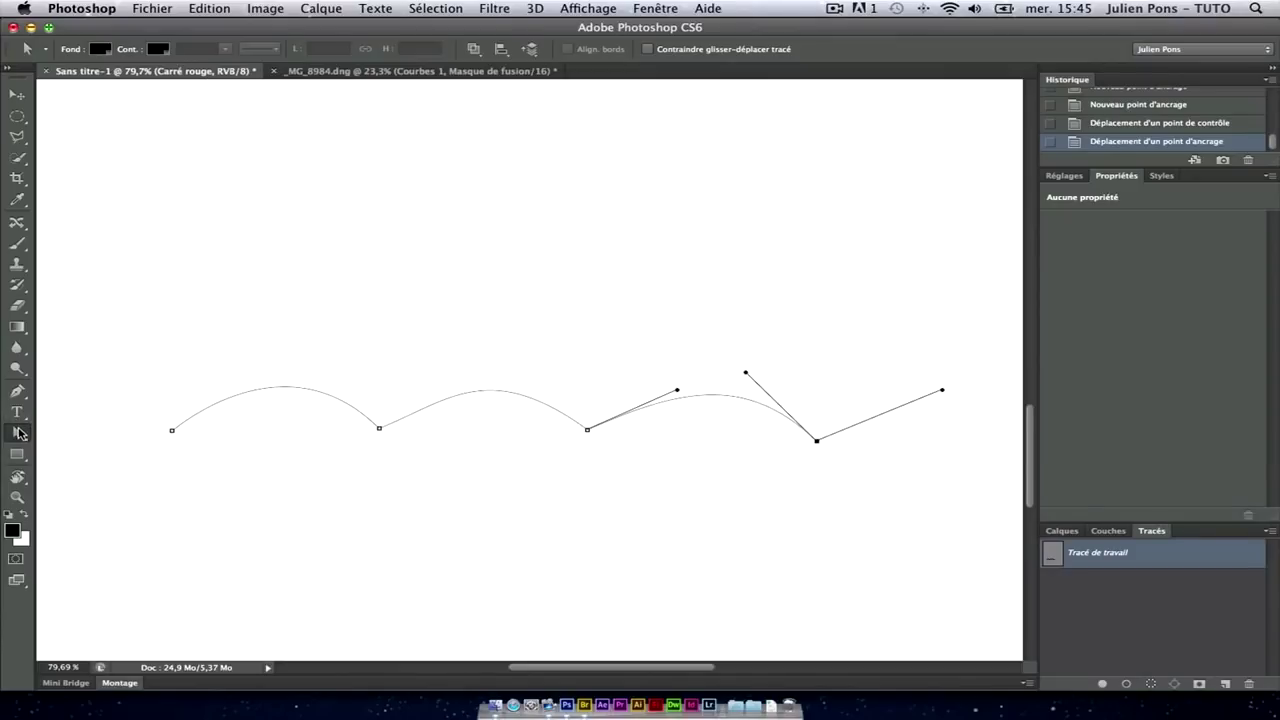
pyautogui.click(17, 433)
pyautogui.click(55, 428)
pyautogui.click(14, 397)
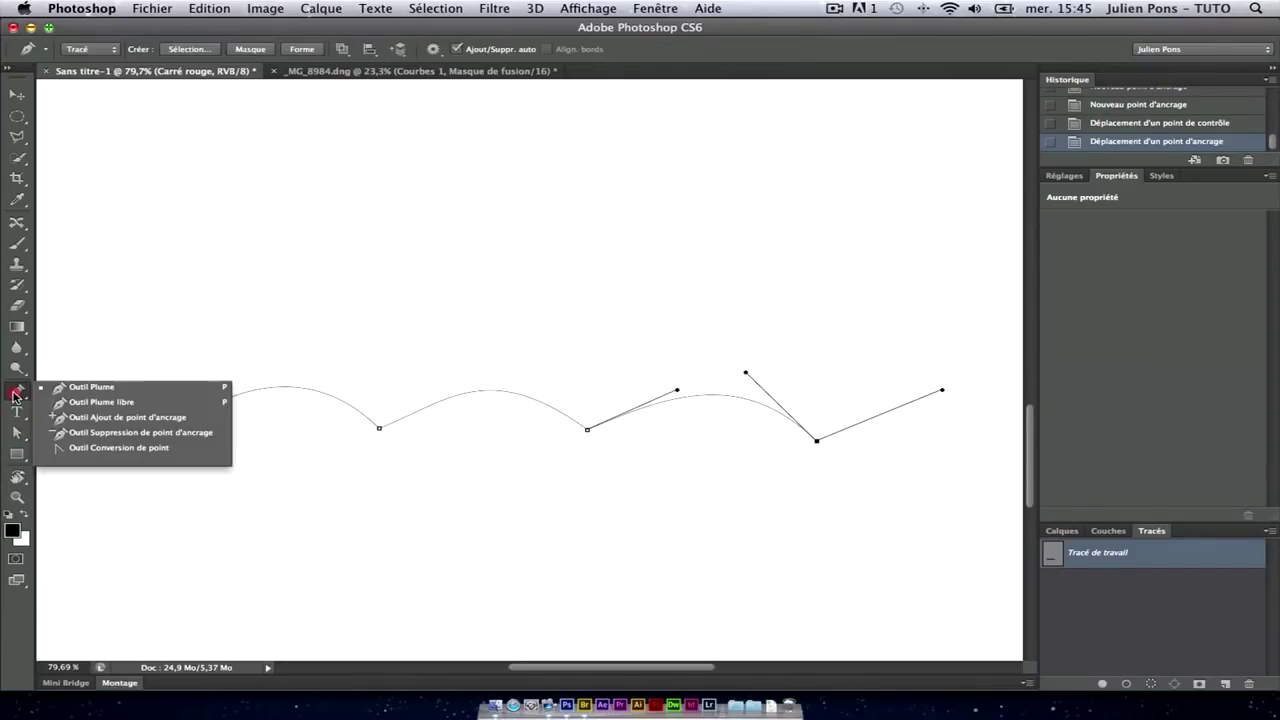
# - Convert all four path anchors into sharp corners, flattening the wave
pyautogui.click(126, 455)
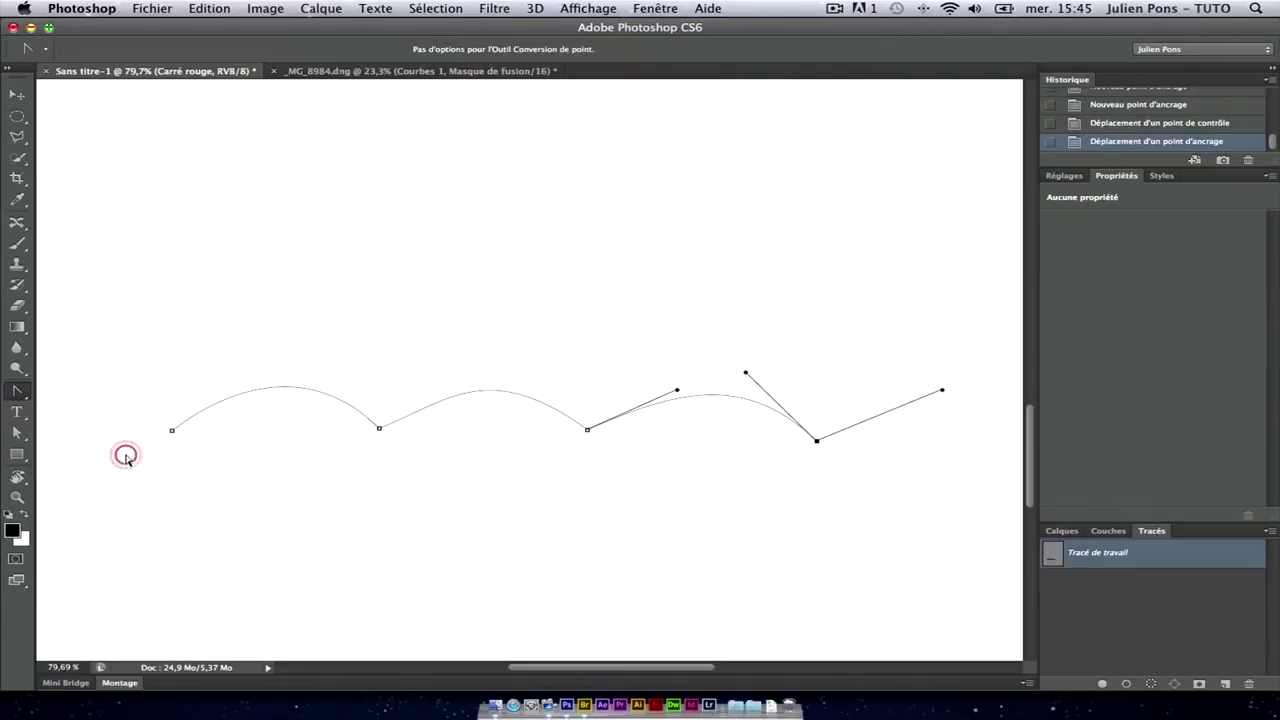
pyautogui.click(817, 441)
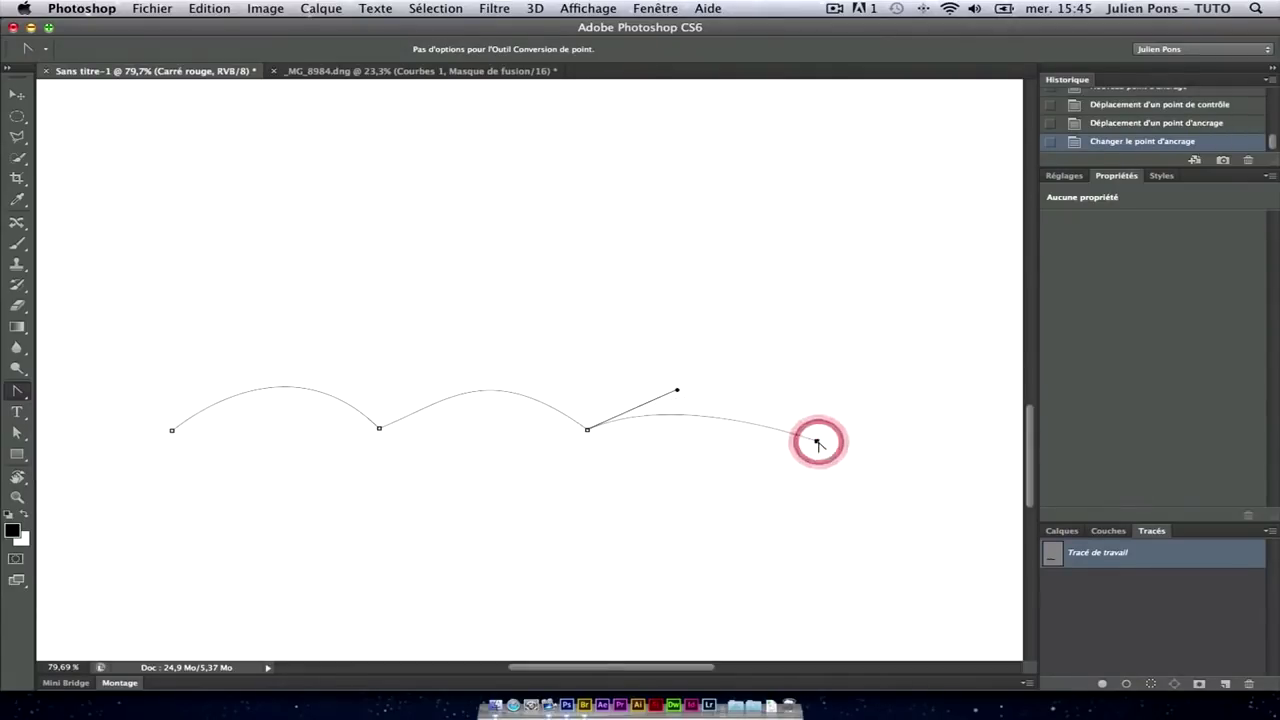
pyautogui.click(586, 429)
pyautogui.click(379, 429)
pyautogui.click(172, 430)
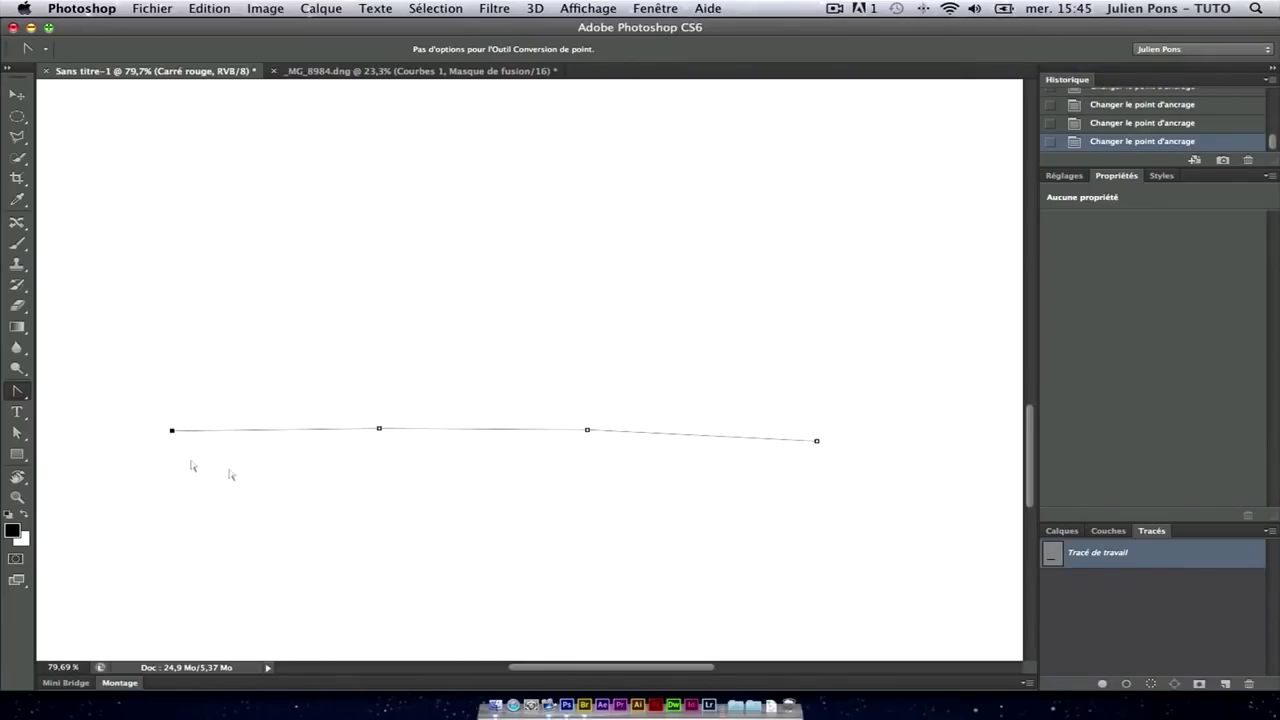
# - Add three new anchor points along the straight path
pyautogui.click(18, 396)
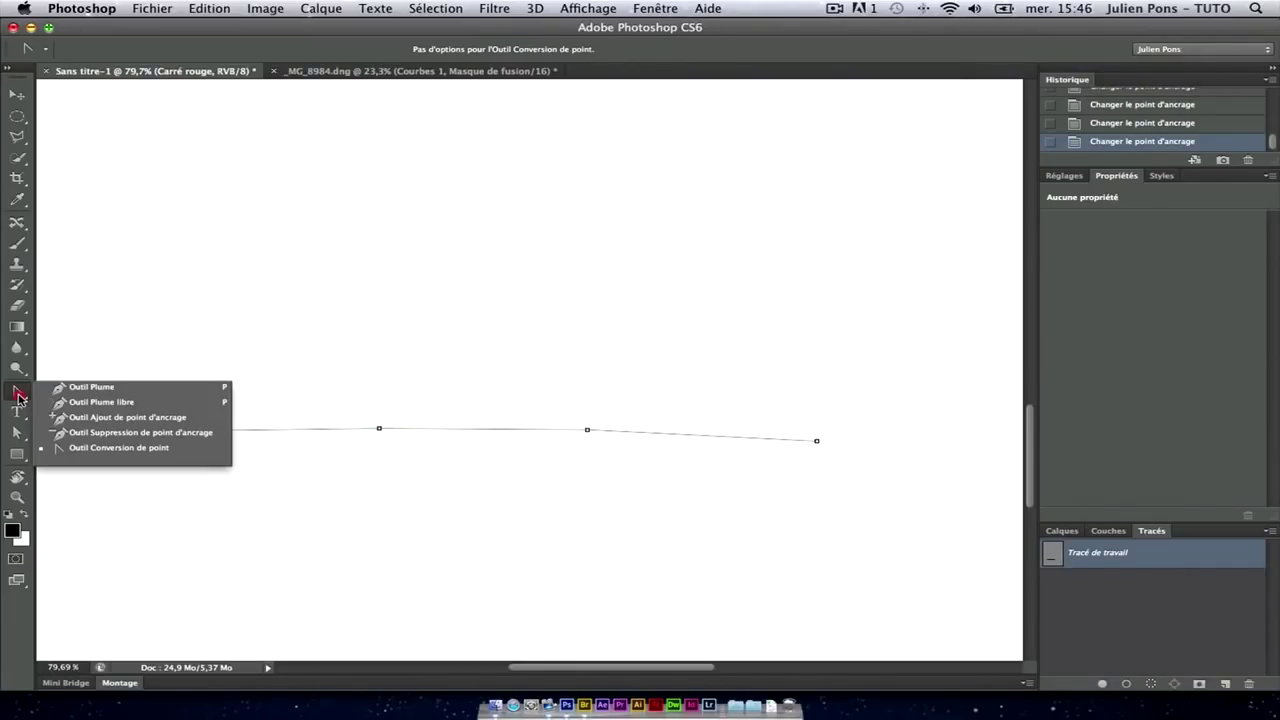
pyautogui.click(123, 417)
pyautogui.click(268, 430)
pyautogui.click(475, 429)
pyautogui.click(692, 435)
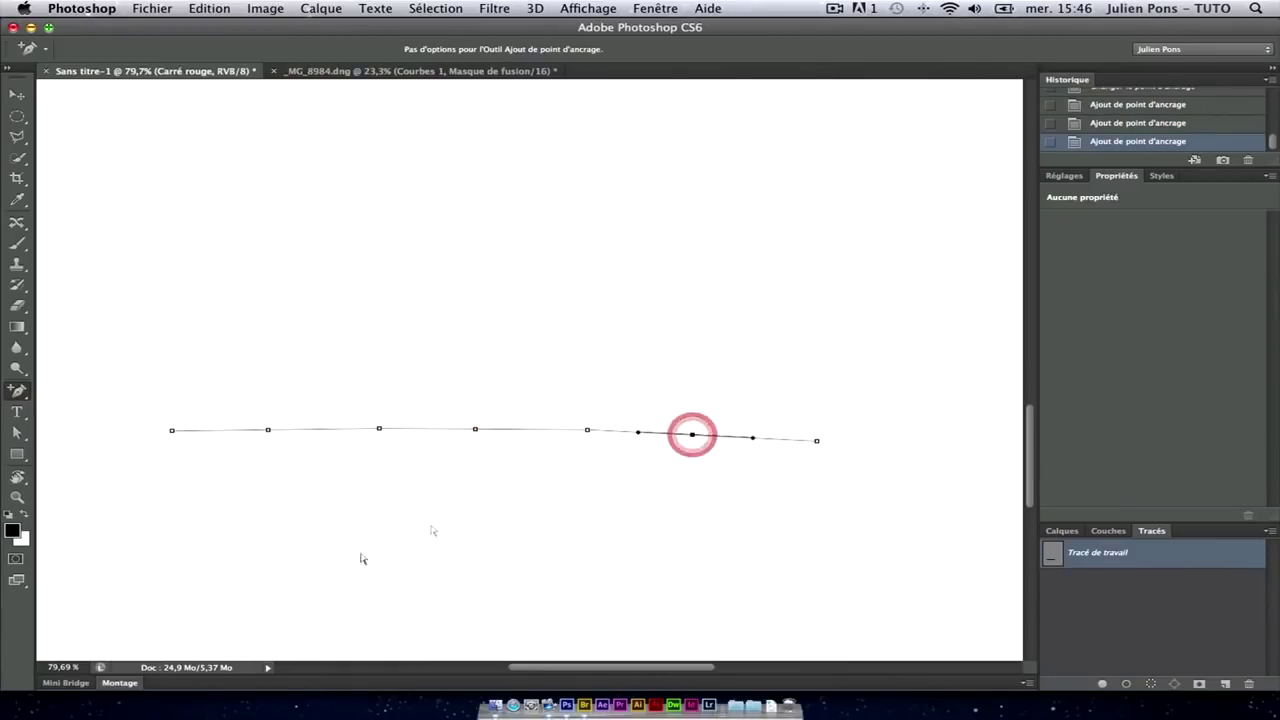
# - Delete all six anchors one by one, then return to the standard Pen tool
pyautogui.moveTo(26, 392); pyautogui.dragTo(87, 437)
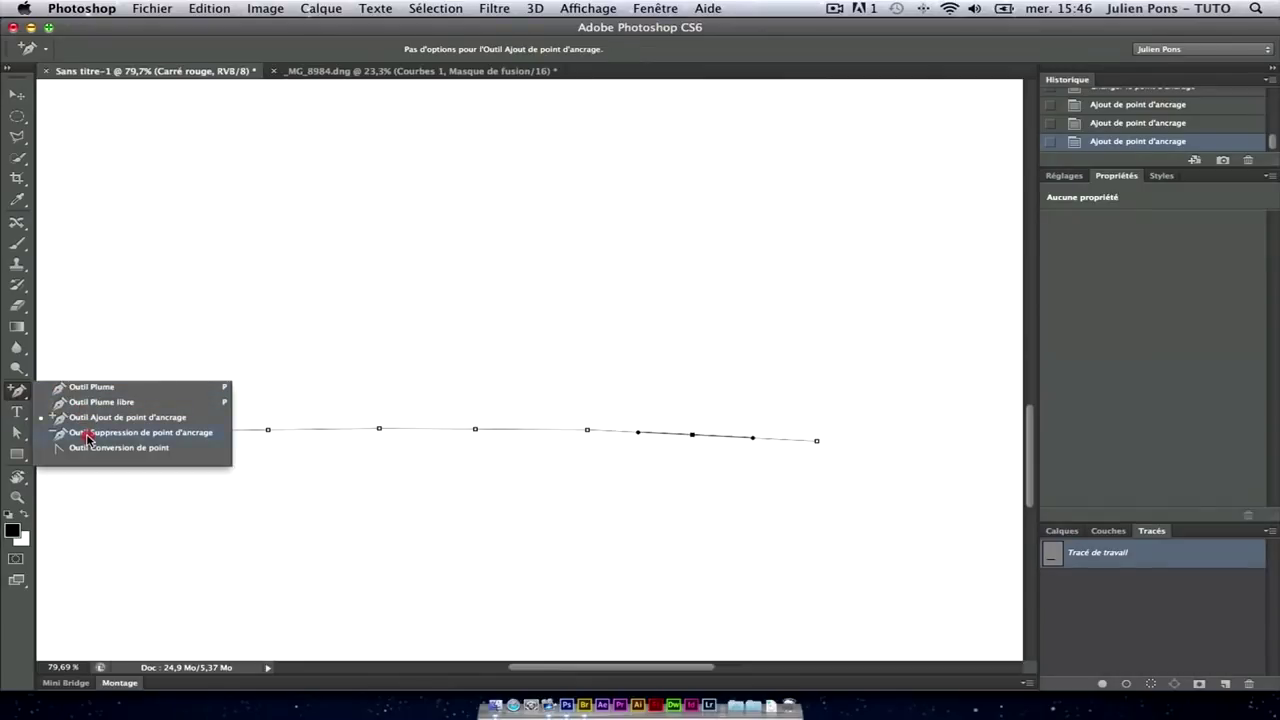
pyautogui.click(87, 437)
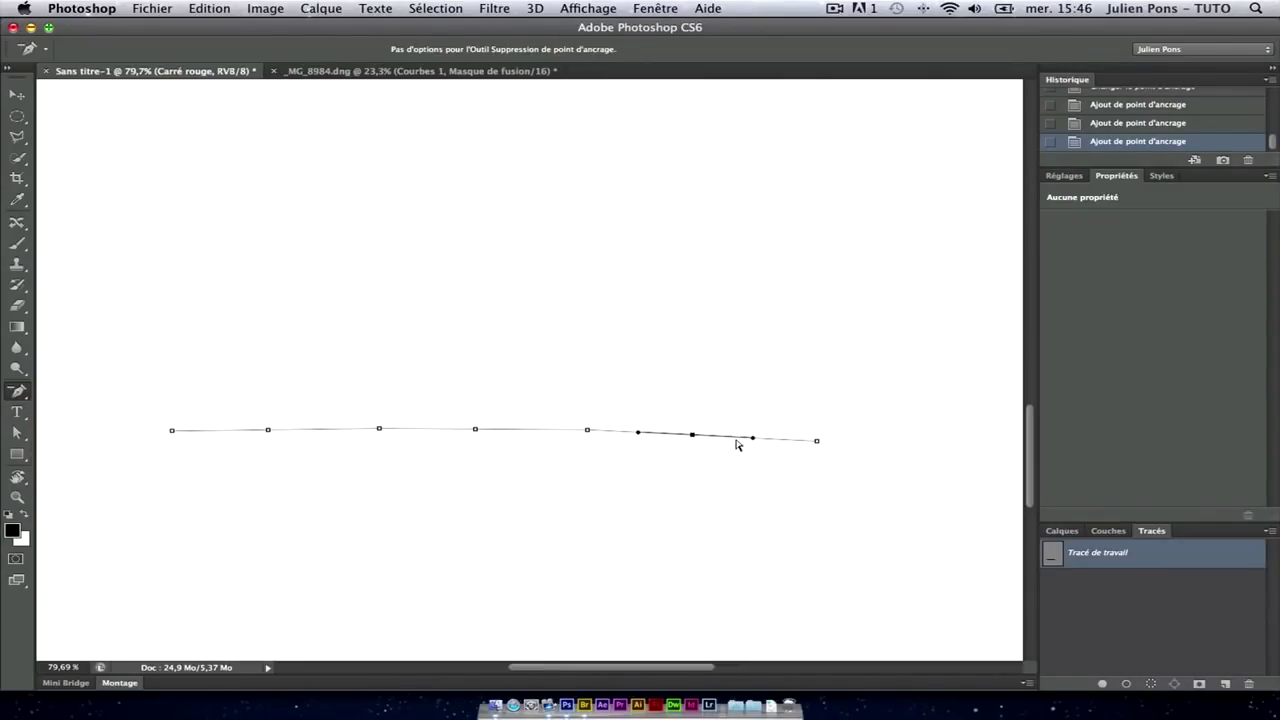
pyautogui.click(693, 436)
pyautogui.click(587, 430)
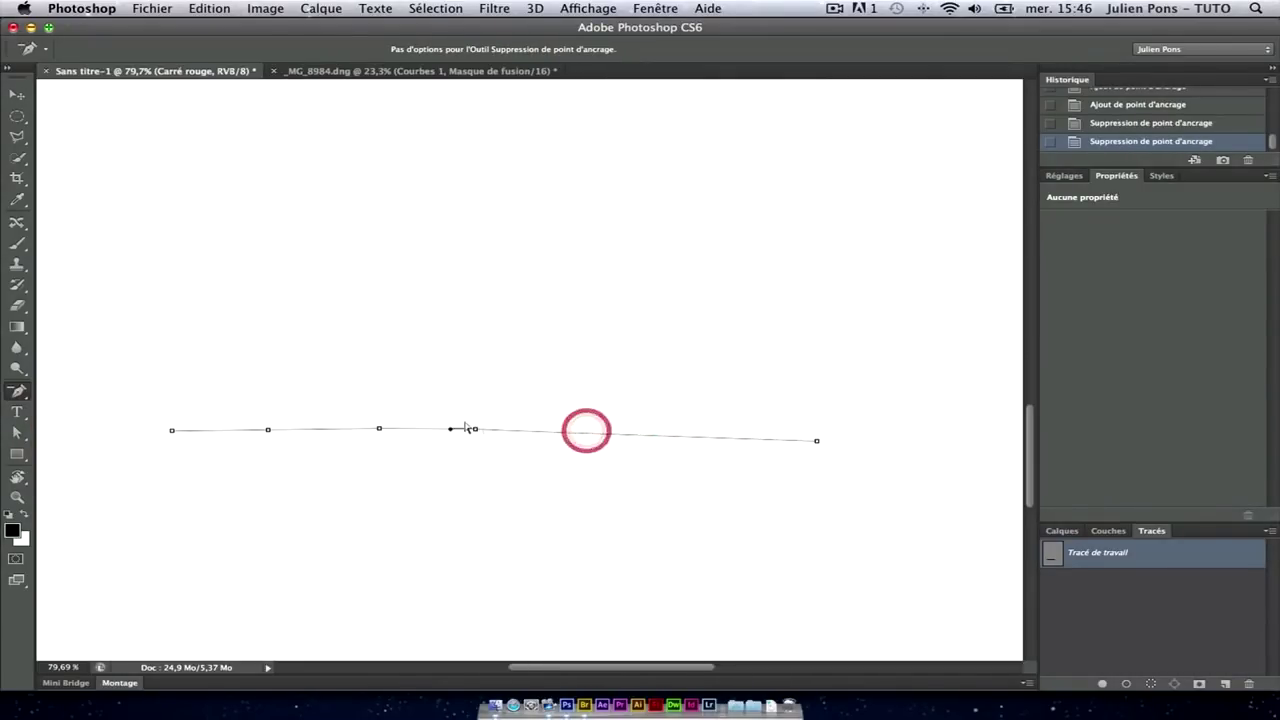
pyautogui.click(475, 430)
pyautogui.click(380, 430)
pyautogui.click(268, 430)
pyautogui.click(172, 430)
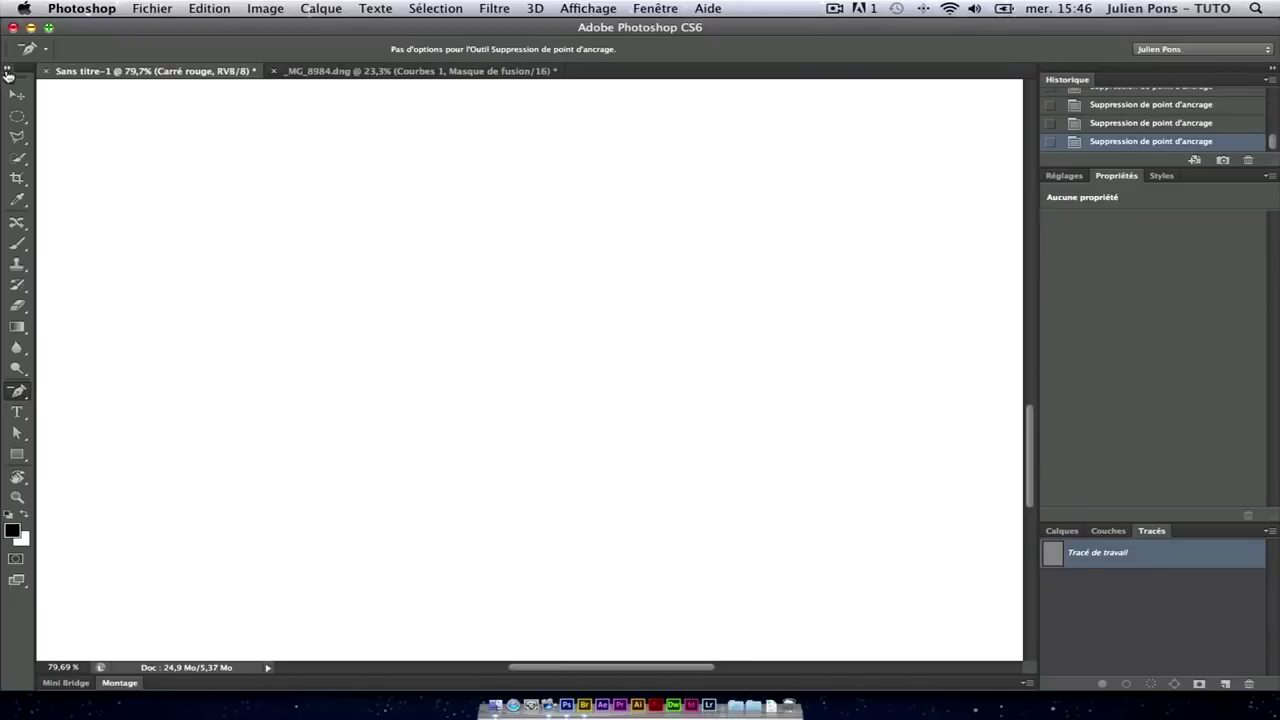
pyautogui.rightClick(17, 391)
pyautogui.click(80, 392)
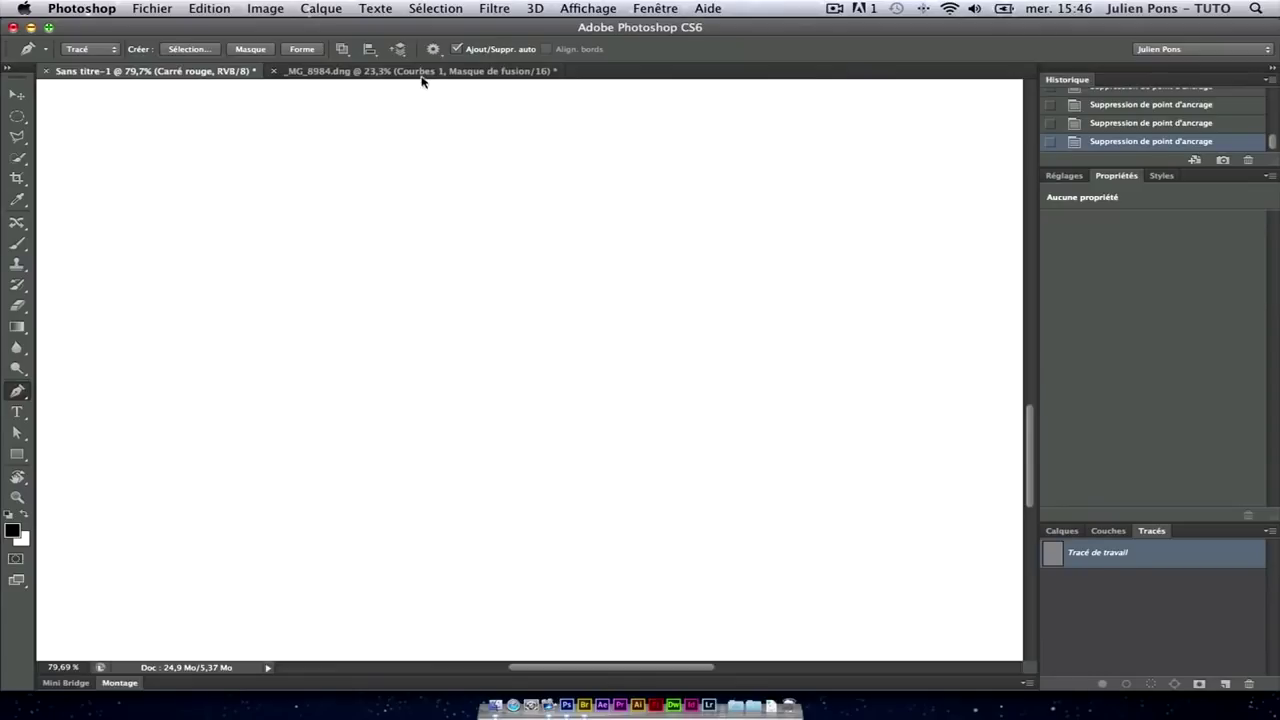
# - Open clio.psd from Bridge, keeping its embedded ProPhoto RGB profile
pyautogui.click(584, 705)
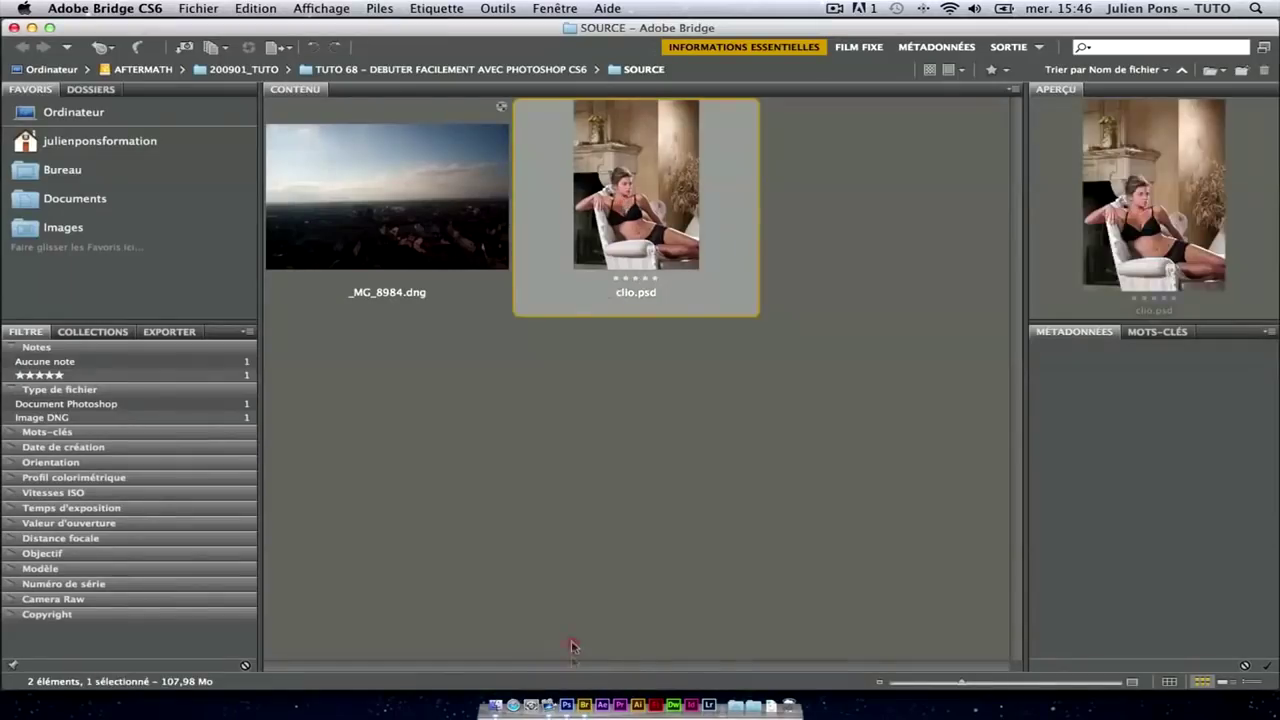
pyautogui.click(567, 705)
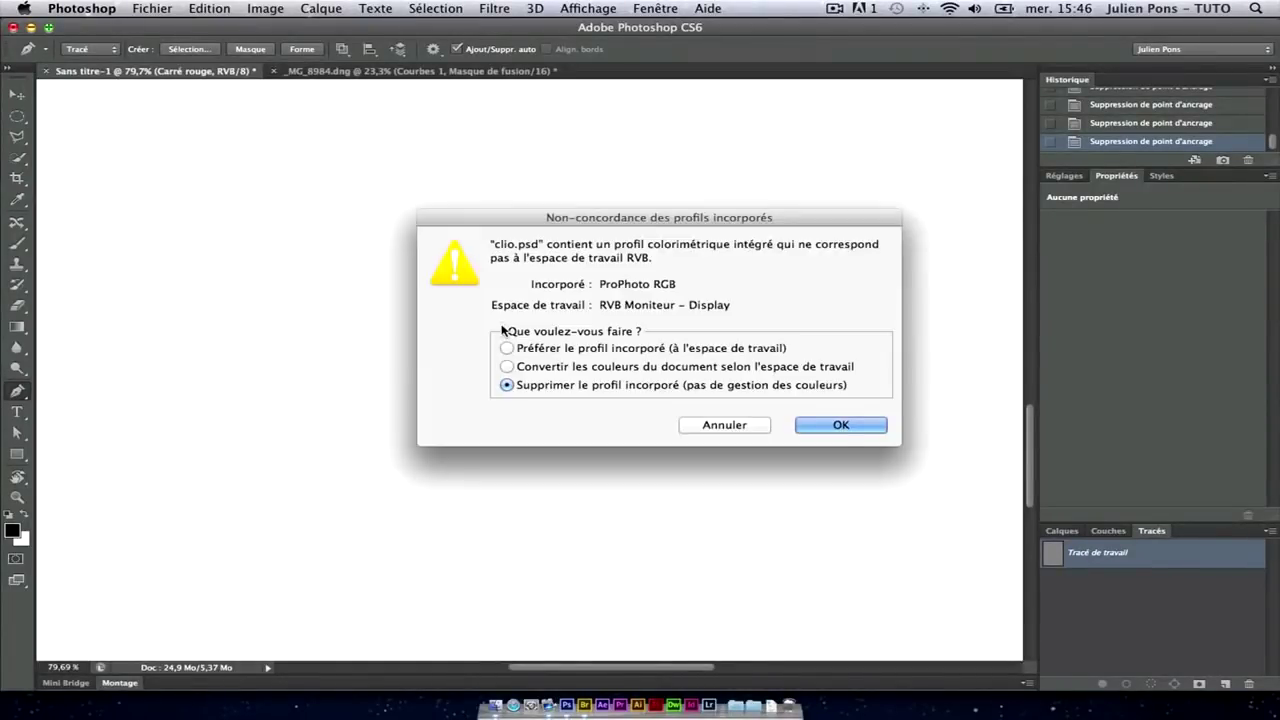
pyautogui.click(682, 343)
pyautogui.click(830, 423)
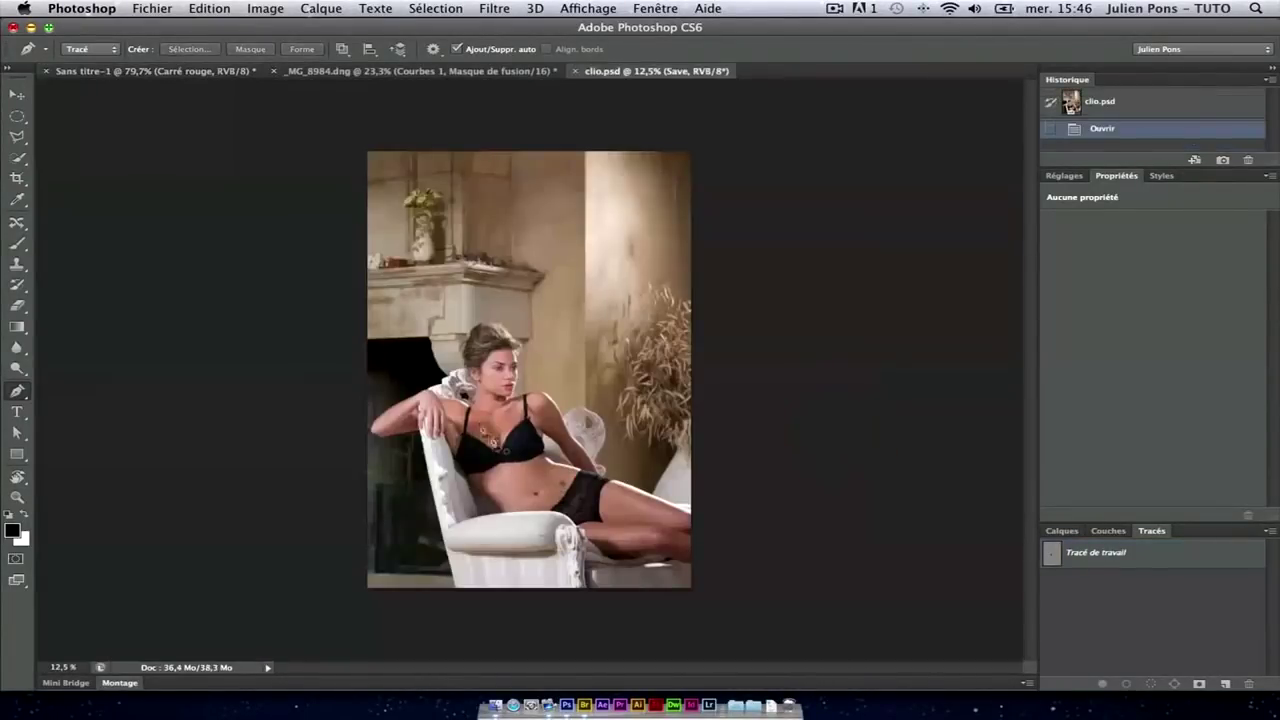
# - Zoom in on the elbow and start a curved work path at its edge
pyautogui.press('w')
pyautogui.hotkey('ctrl', '+')
pyautogui.hotkey('ctrl', '+')
pyautogui.hotkey('ctrl', '+')
pyautogui.keyDown('alt'); pyautogui.click(422, 353); pyautogui.keyUp('alt')
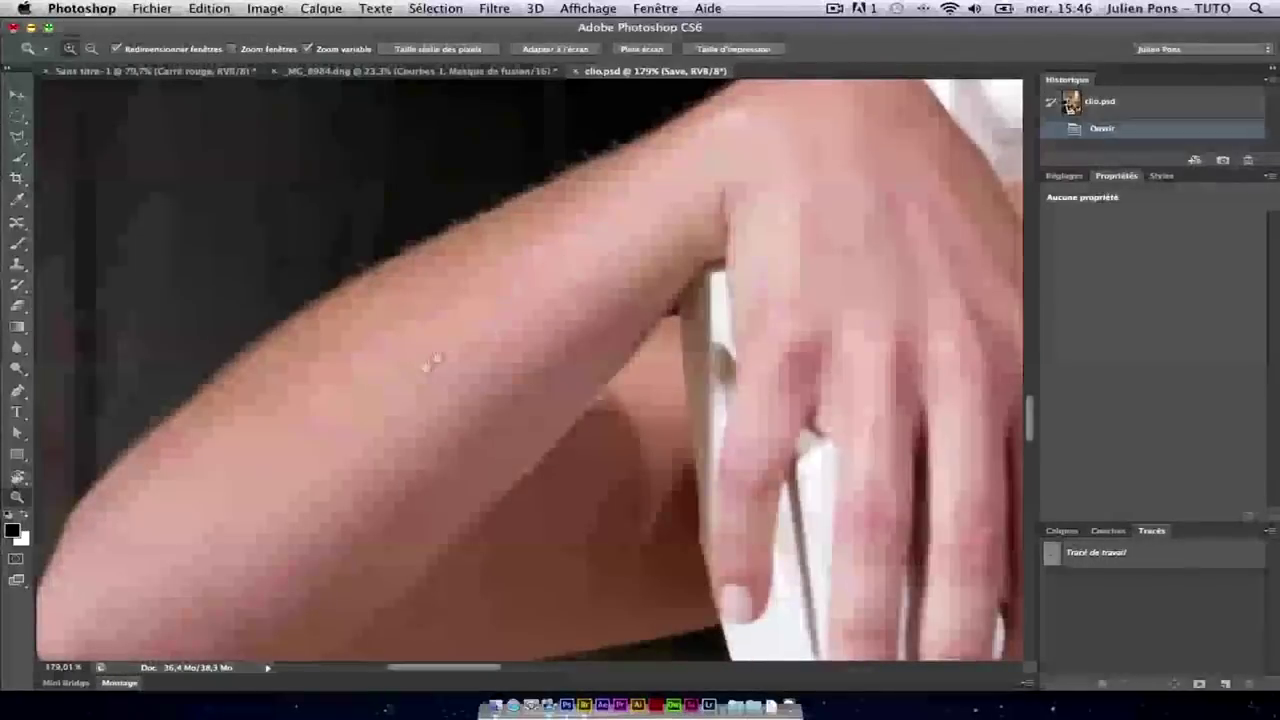
pyautogui.click(350, 472)
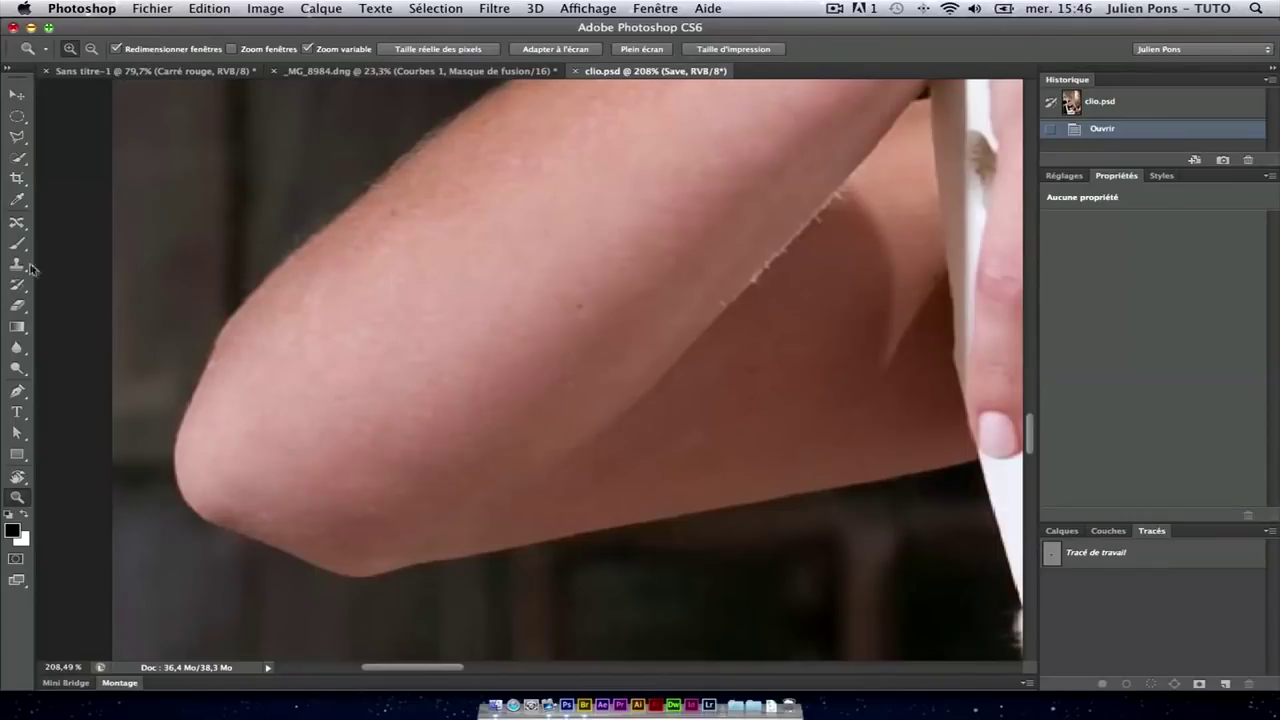
pyautogui.click(17, 391)
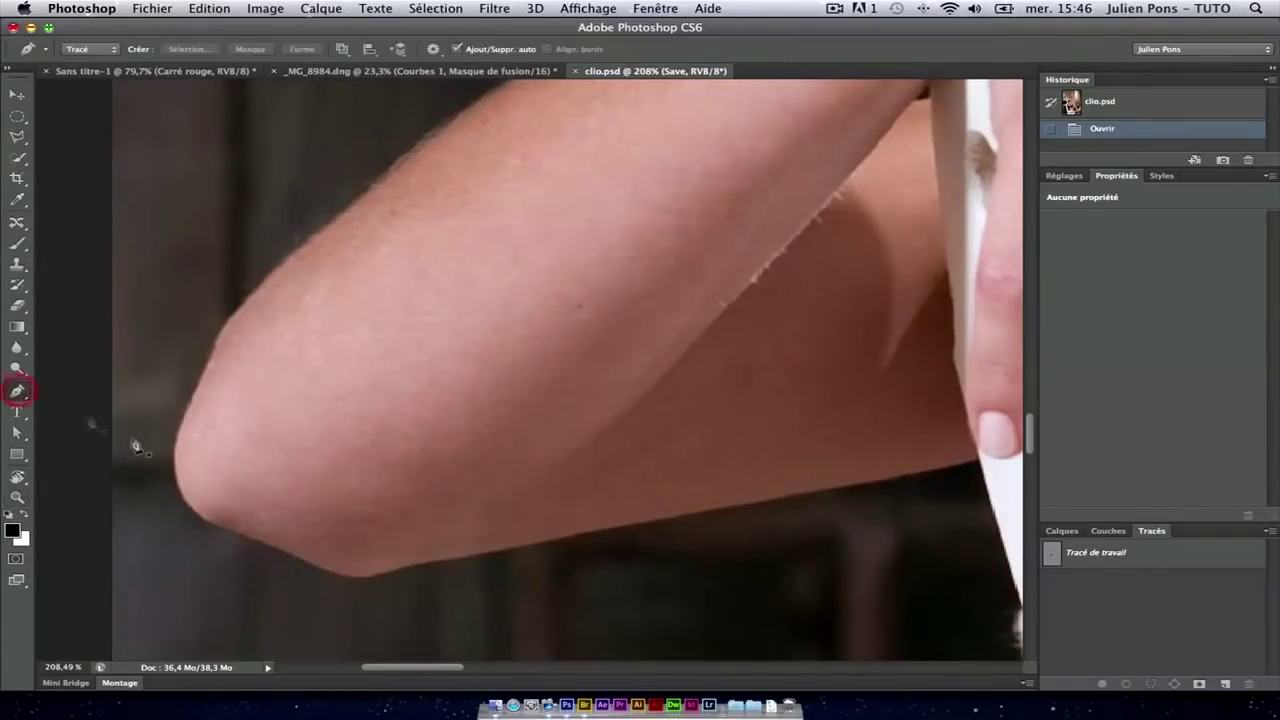
pyautogui.click(201, 518)
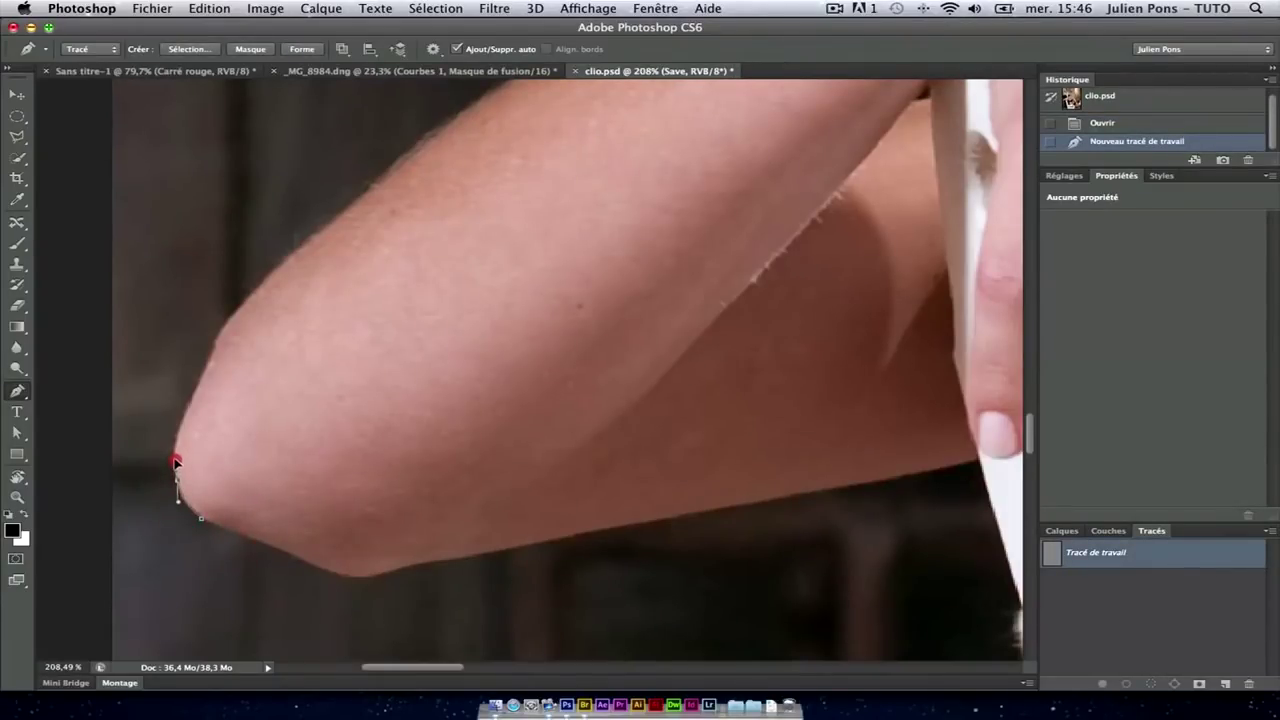
pyautogui.moveTo(175, 462); pyautogui.dragTo(217, 349)
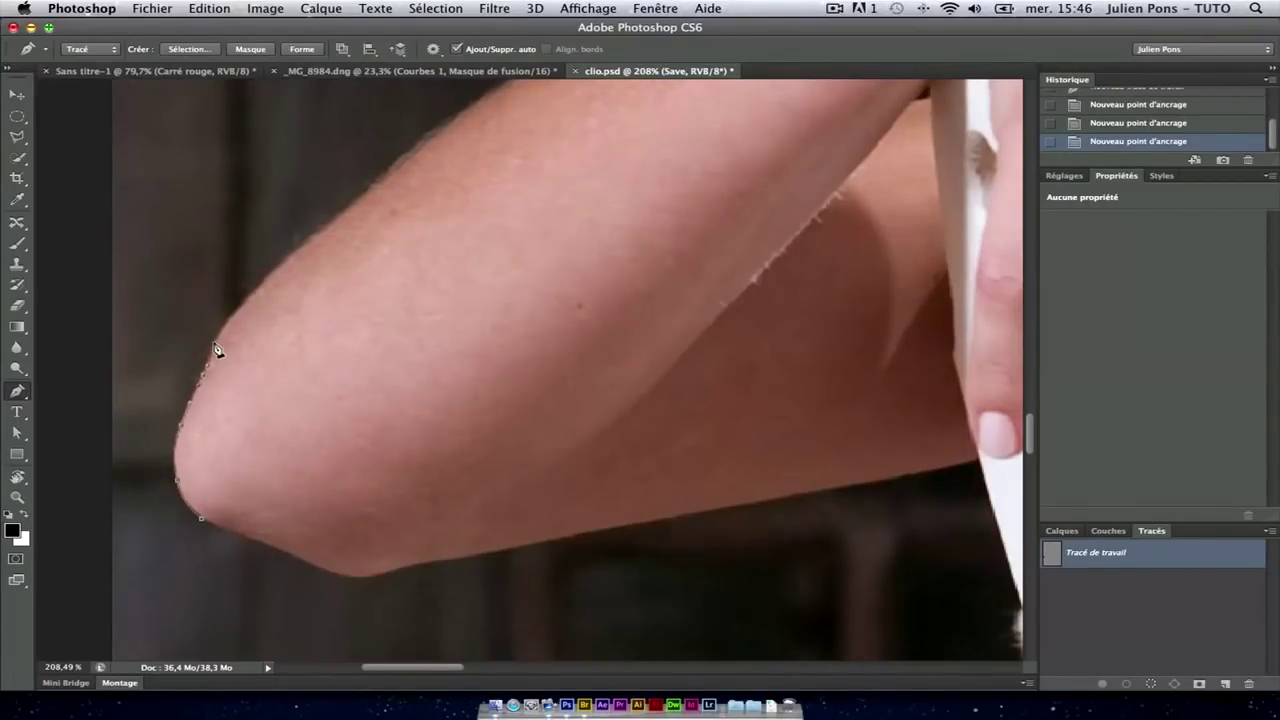
pyautogui.moveTo(218, 341); pyautogui.dragTo(146, 470)
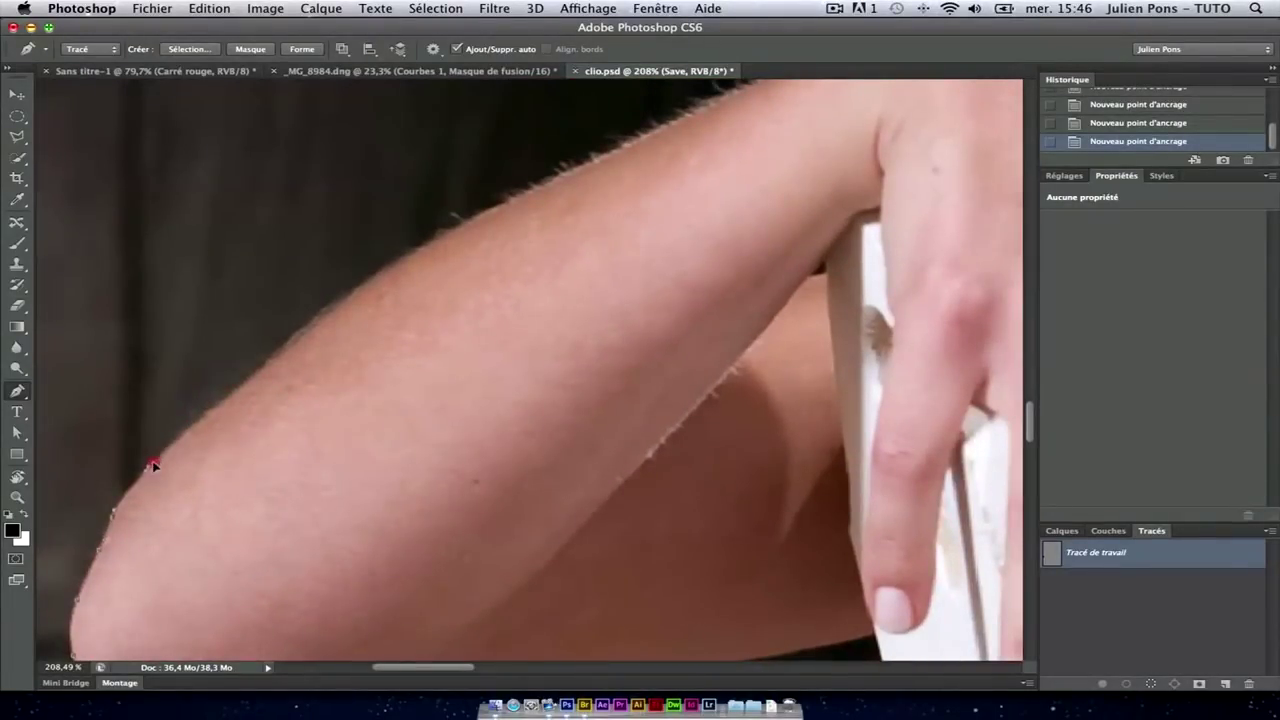
# - Add anchors up the forearm's outer edge
pyautogui.click(159, 458)
pyautogui.click(211, 408)
pyautogui.click(268, 361)
pyautogui.click(361, 285)
pyautogui.click(386, 268)
pyautogui.click(513, 198)
# - Continue the path past the wrist along the back of the hand
pyautogui.moveTo(737, 134); pyautogui.dragTo(443, 343)
pyautogui.click(443, 342)
pyautogui.click(545, 238)
pyautogui.click(595, 206)
pyautogui.click(621, 188)
pyautogui.click(696, 174)
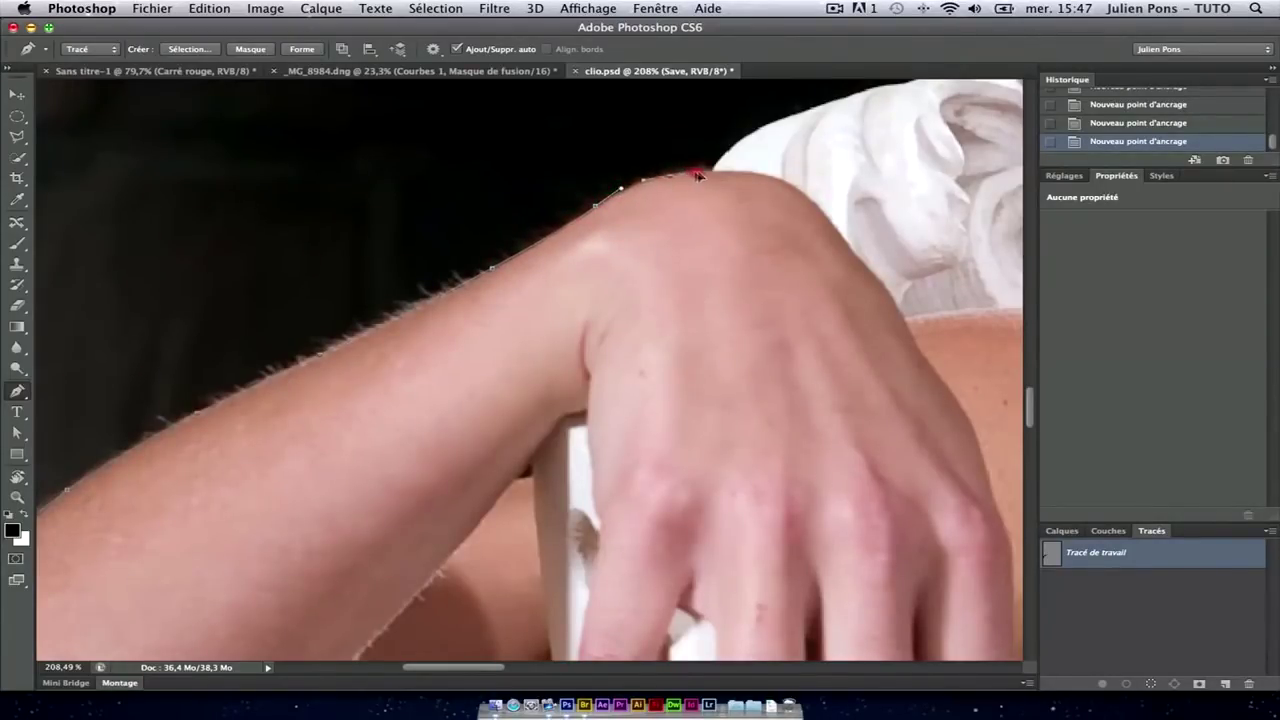
# - Zoom out to the whole model, then return to the Sans titre-1 document
pyautogui.press('z')
pyautogui.moveTo(700, 185); pyautogui.dragTo(365, 455)
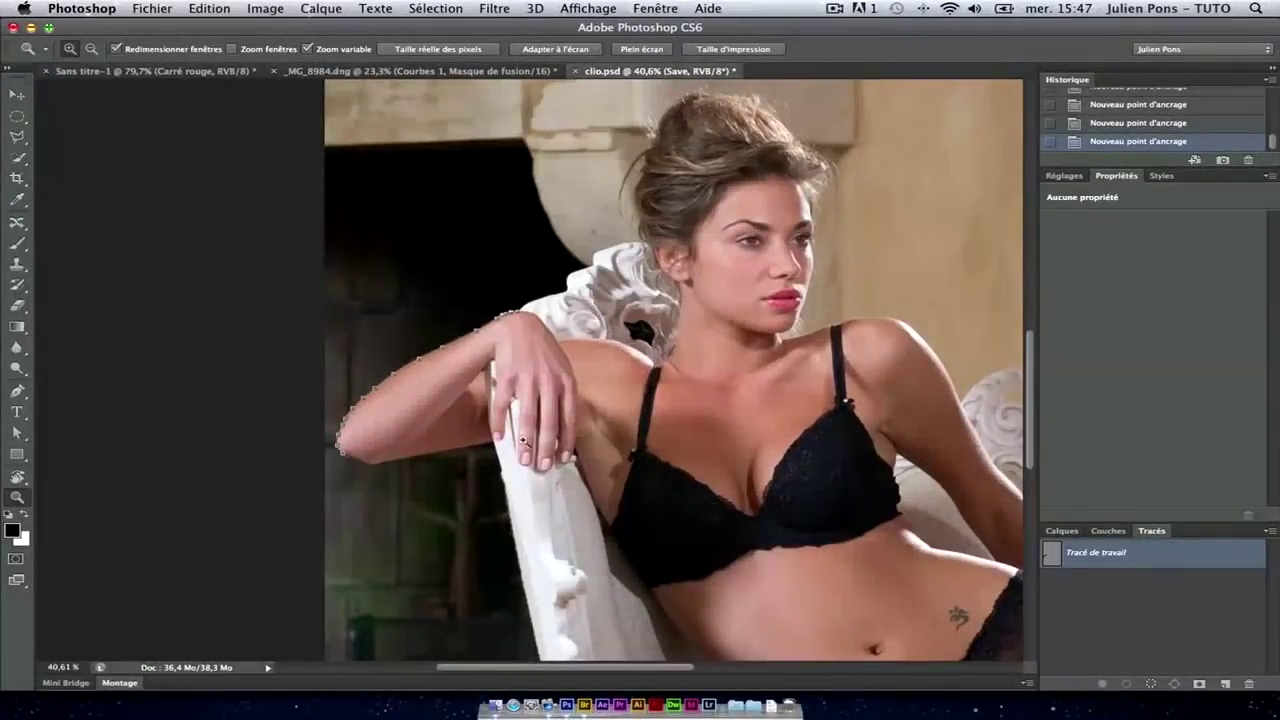
pyautogui.moveTo(646, 422)
pyautogui.mouseDown()
pyautogui.moveTo(336, 212)
pyautogui.moveTo(490, 367)
pyautogui.mouseUp()
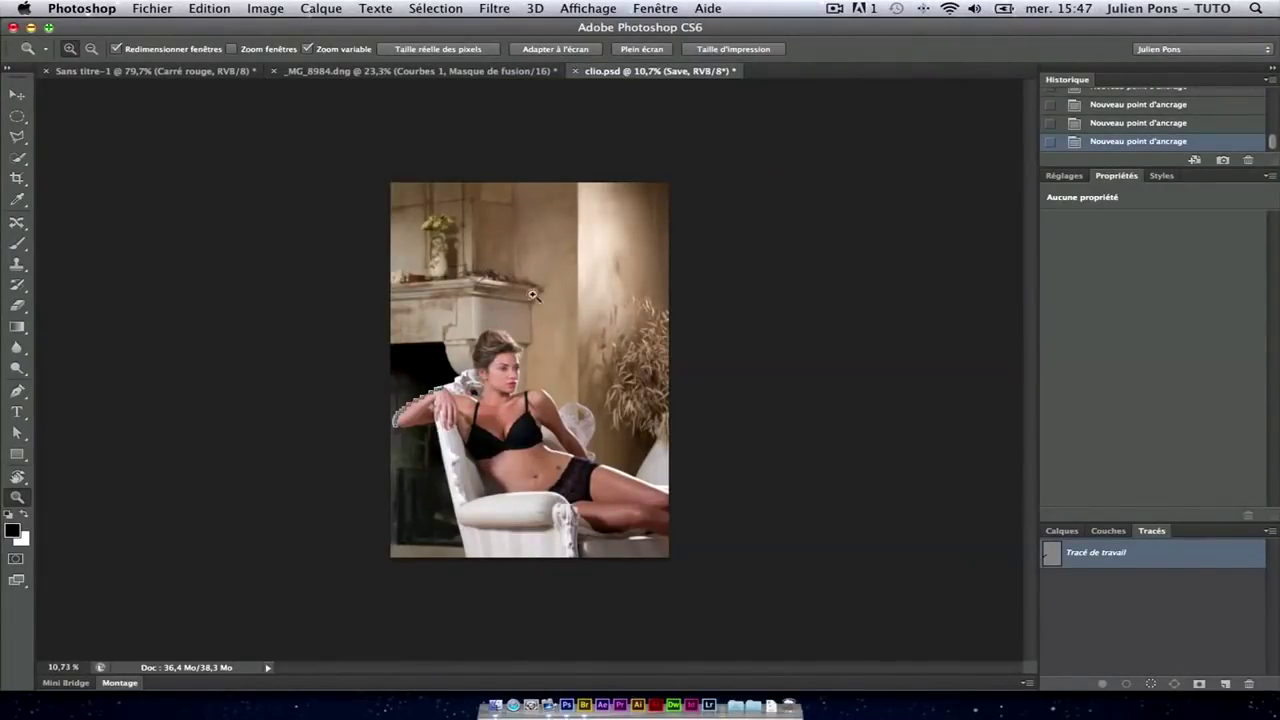
pyautogui.click(215, 73)
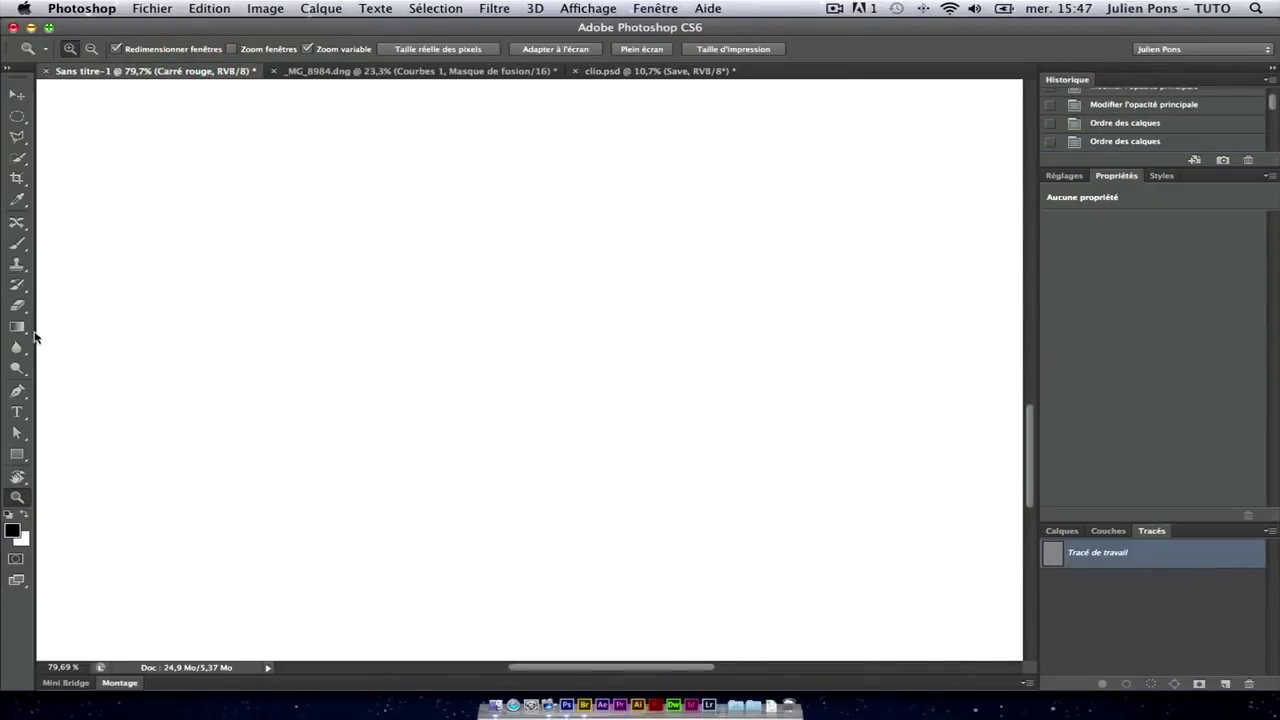
# - Draw a closed curved Pen path with one sharp corner beside the squares
pyautogui.moveTo(289, 359); pyautogui.dragTo(231, 412)
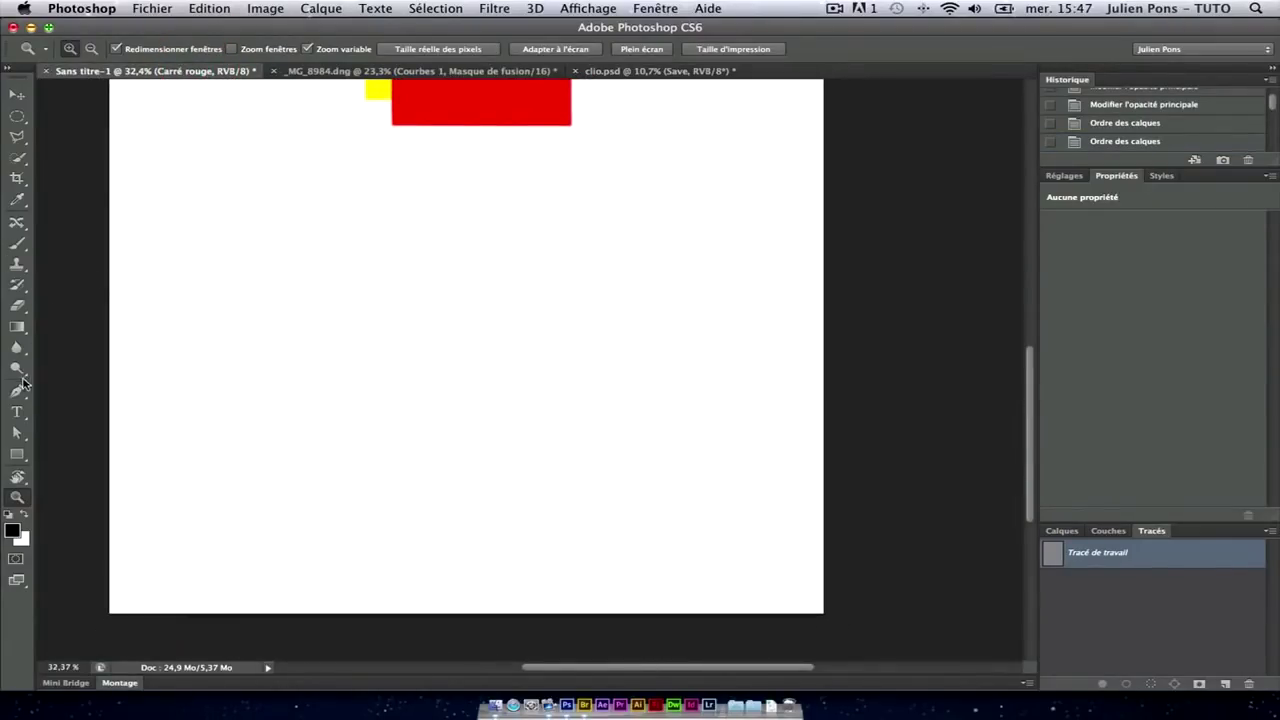
pyautogui.click(17, 391)
pyautogui.click(297, 437)
pyautogui.moveTo(289, 331); pyautogui.dragTo(414, 309)
pyautogui.moveTo(568, 388); pyautogui.dragTo(563, 483)
pyautogui.moveTo(497, 527); pyautogui.dragTo(563, 522)
pyautogui.moveTo(358, 513); pyautogui.dragTo(333, 479)
pyautogui.click(350, 393)
pyautogui.doubleClick(297, 438)
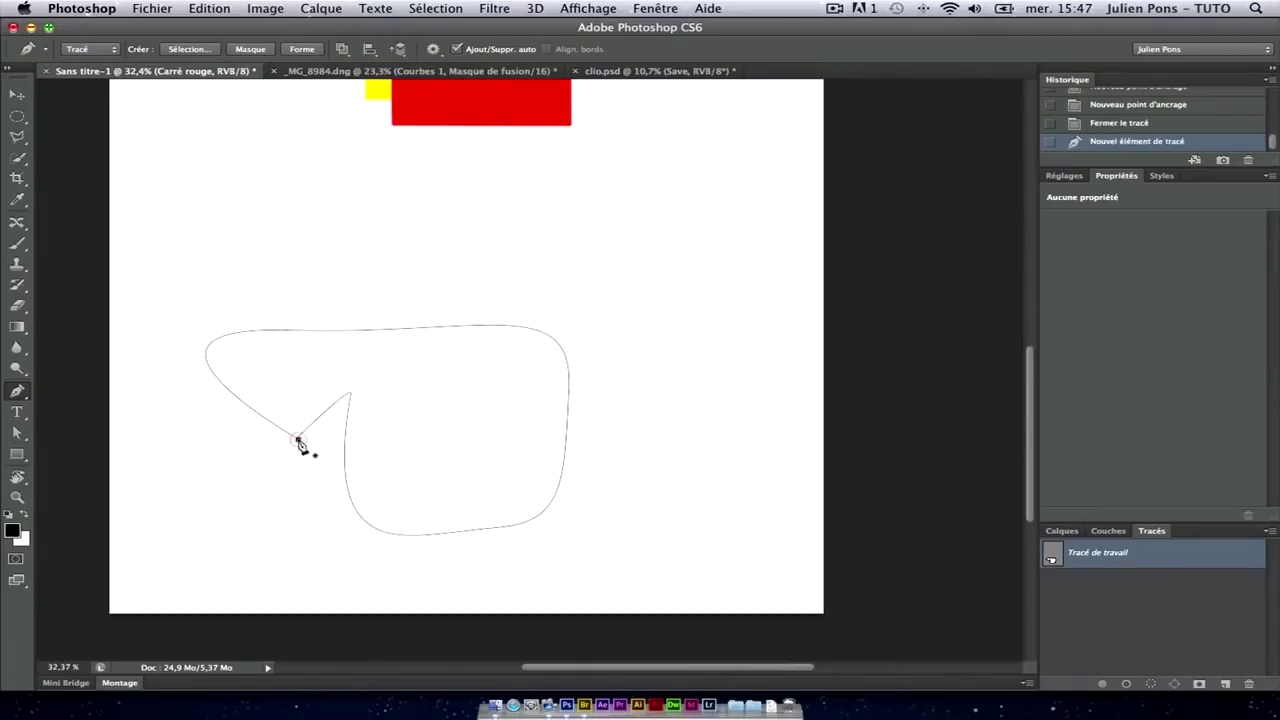
# - Convert the new path into a selection with Make Selection
pyautogui.rightClick(394, 434)
pyautogui.click(363, 391)
pyautogui.hotkey('ctrl', 'z')
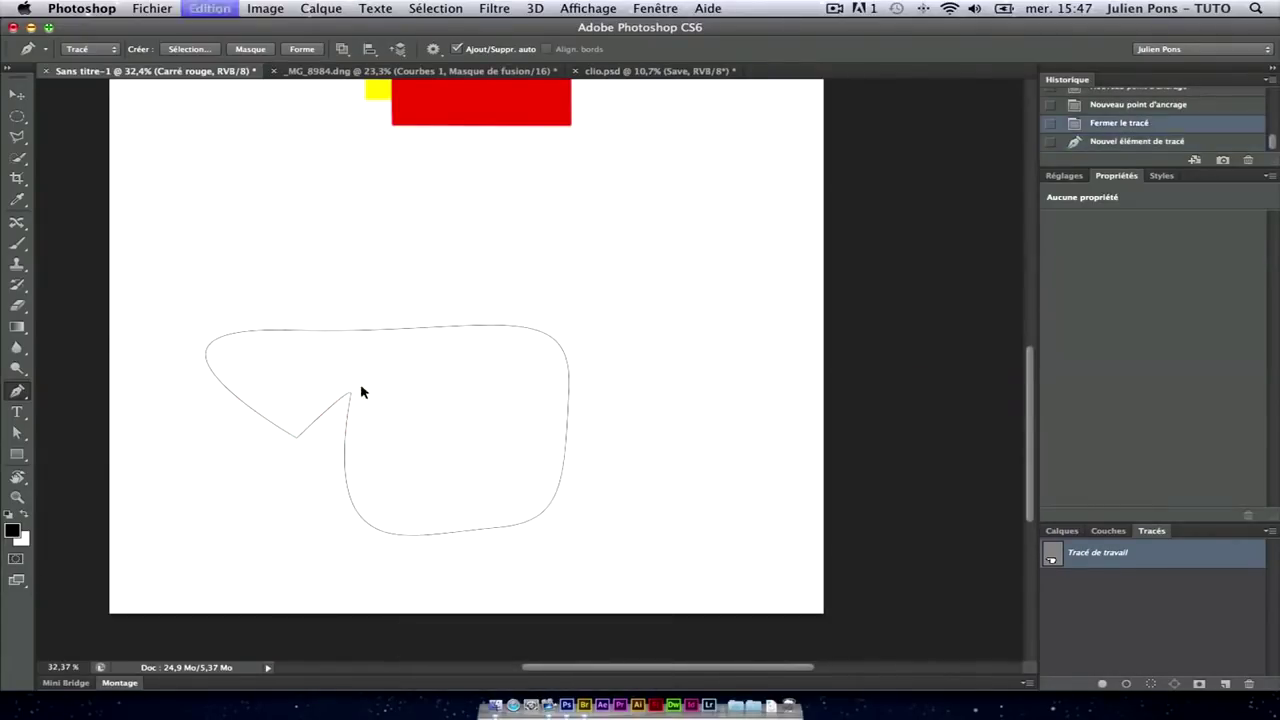
pyautogui.rightClick(360, 402)
pyautogui.click(416, 463)
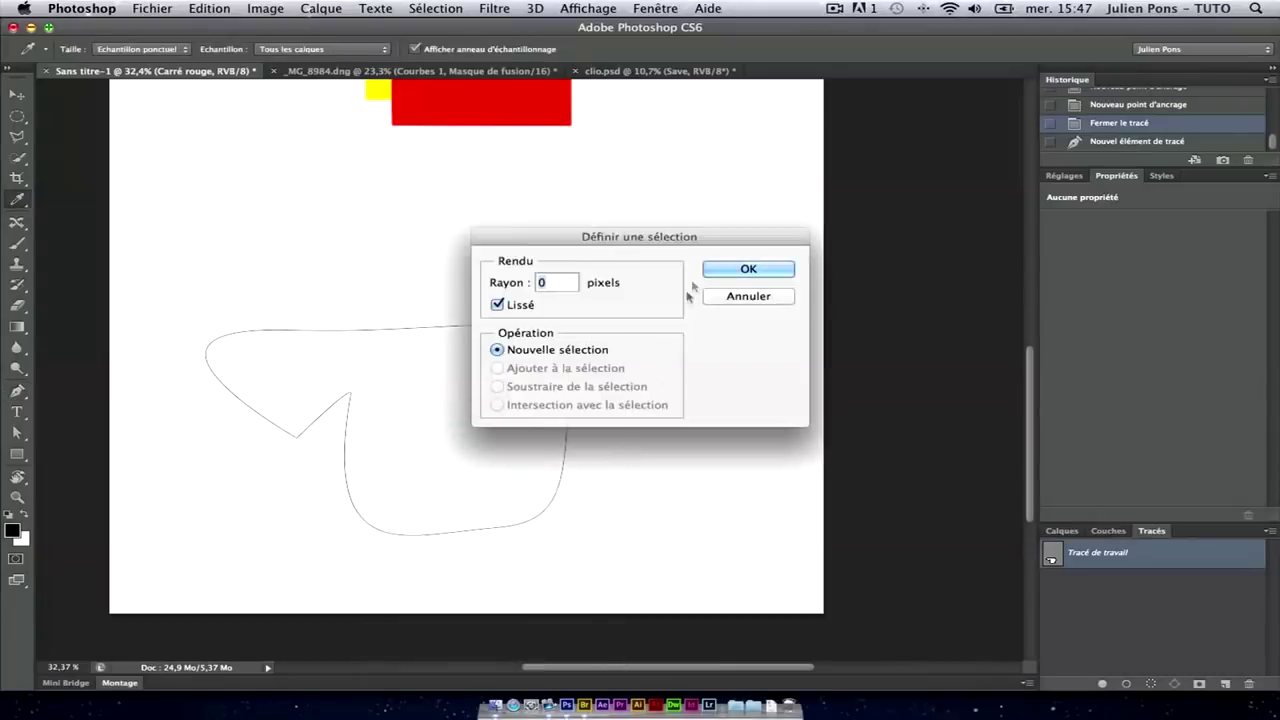
pyautogui.click(752, 269)
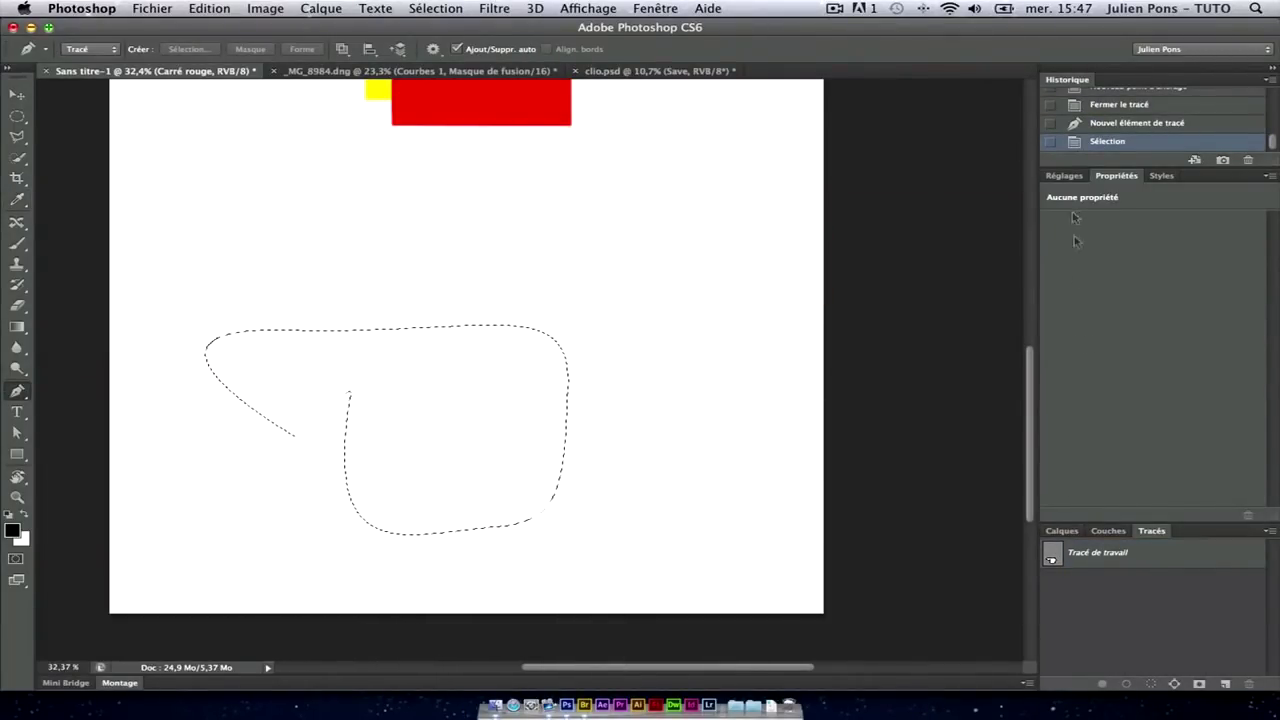
# - Move the selection outline over the red square in the Carrés group
pyautogui.click(1064, 176)
pyautogui.click(1062, 272)
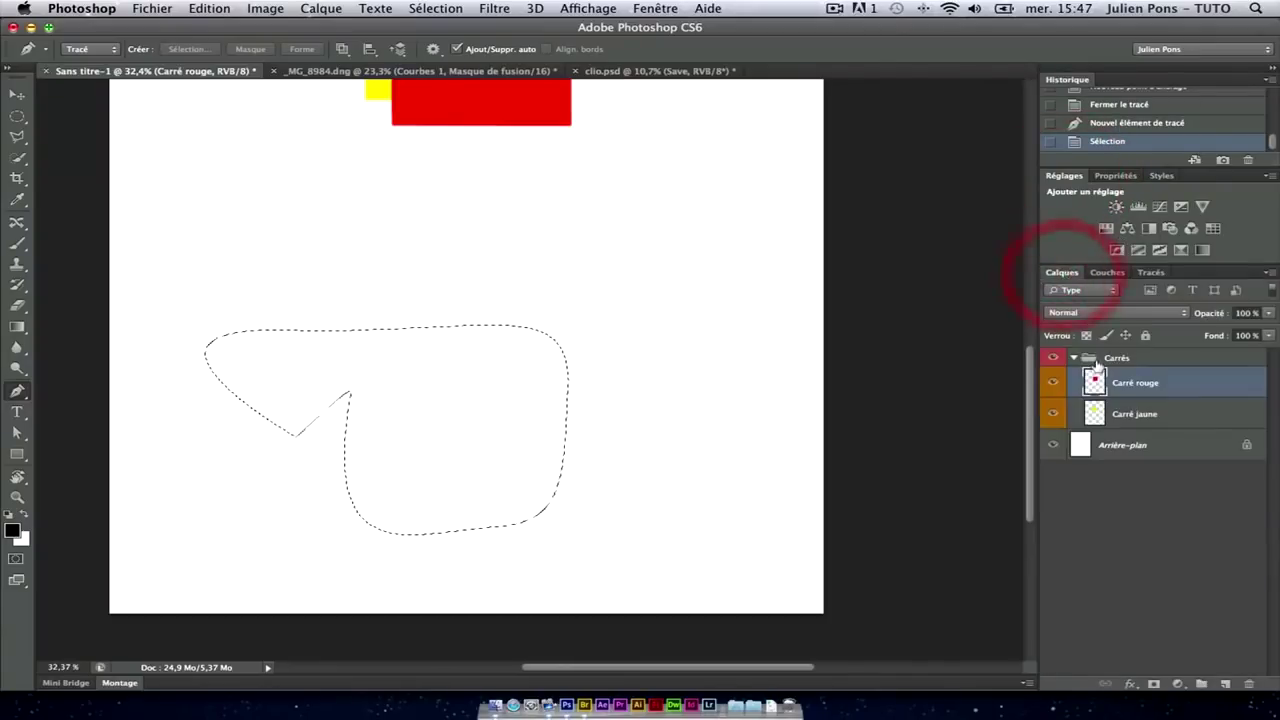
pyautogui.click(17, 116)
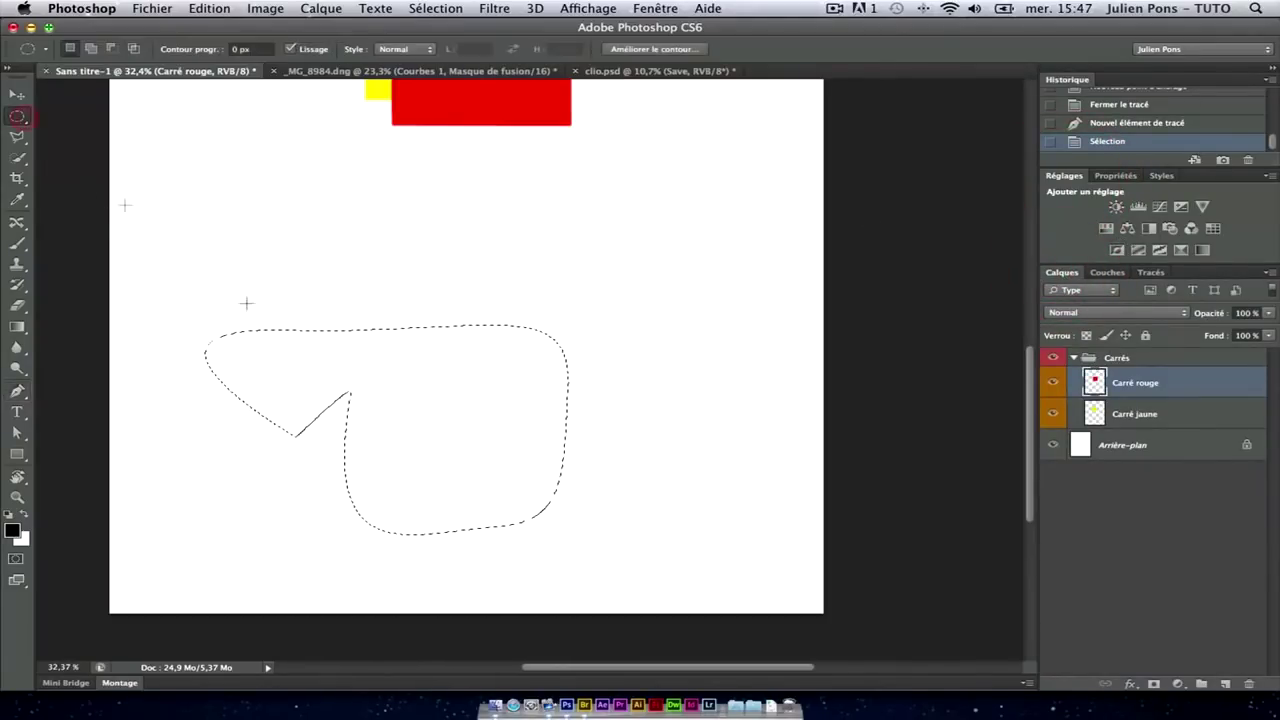
pyautogui.moveTo(433, 444); pyautogui.dragTo(575, 365)
pyautogui.scroll(5, 510, 280)
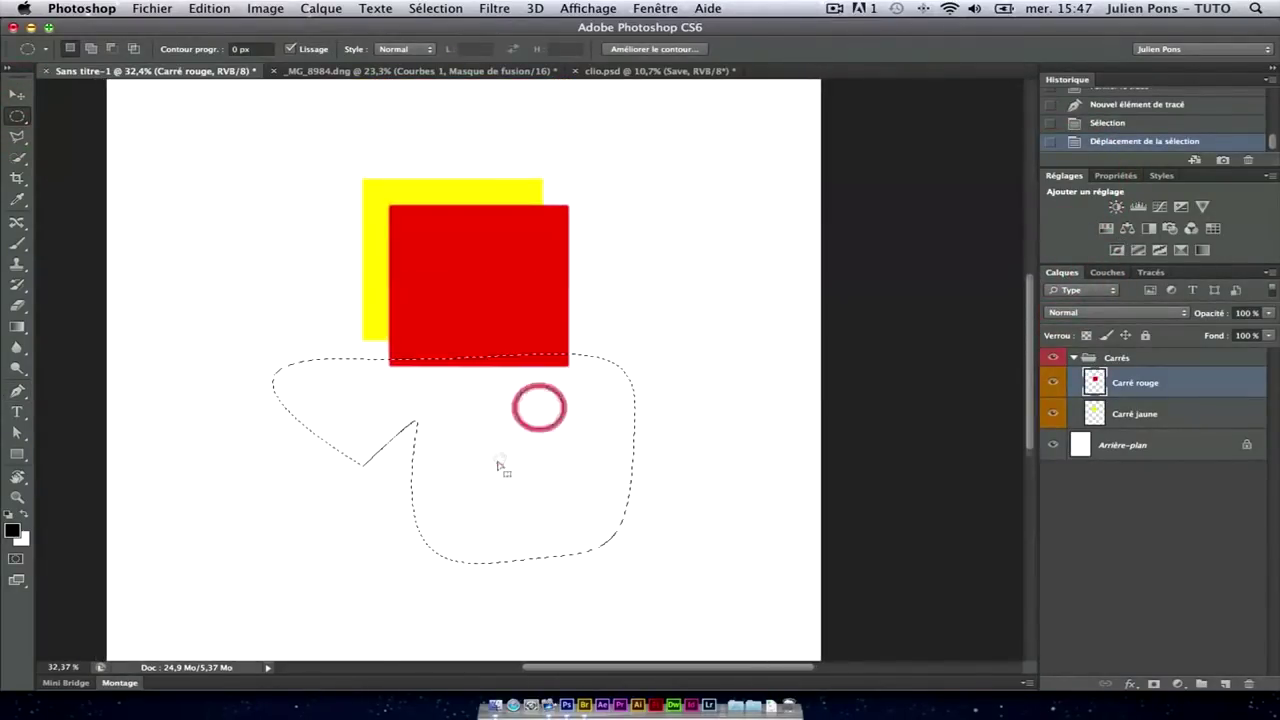
pyautogui.moveTo(575, 365); pyautogui.dragTo(629, 334)
# - Mask Carré rouge with the selection, then undo the mask and deselect
pyautogui.click(1154, 684)
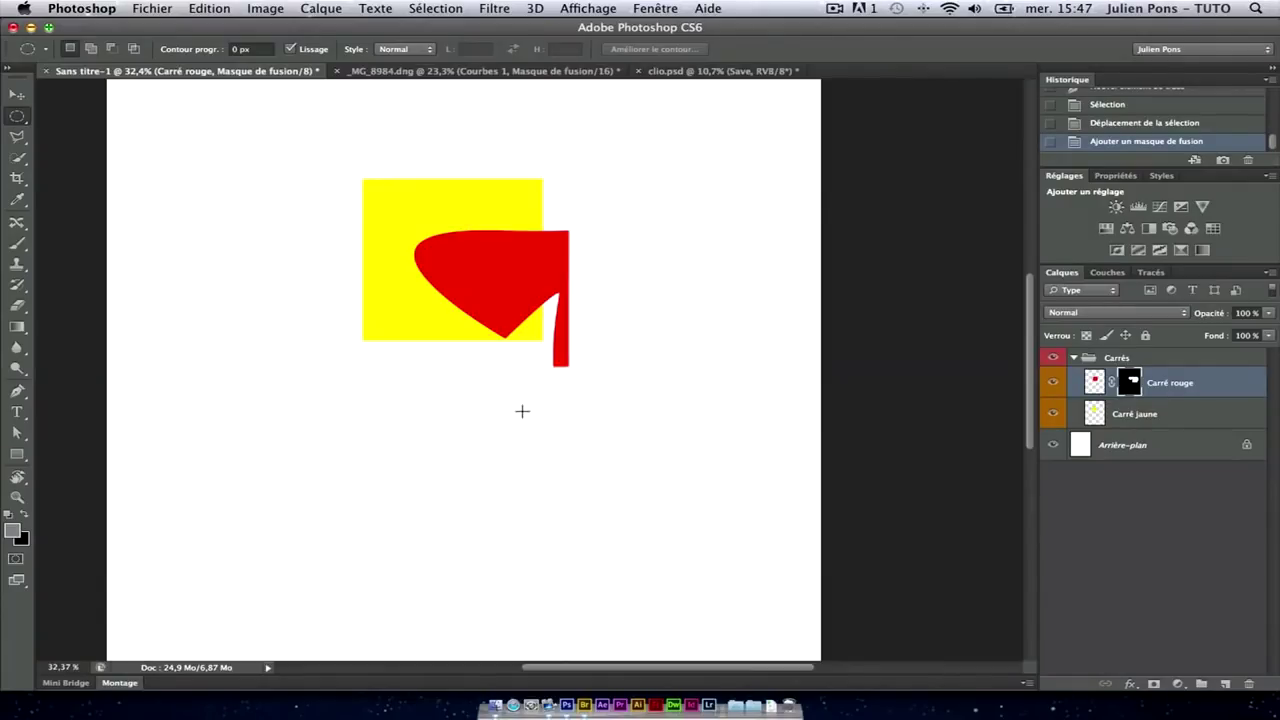
pyautogui.press('super+z')
pyautogui.press('super+d')
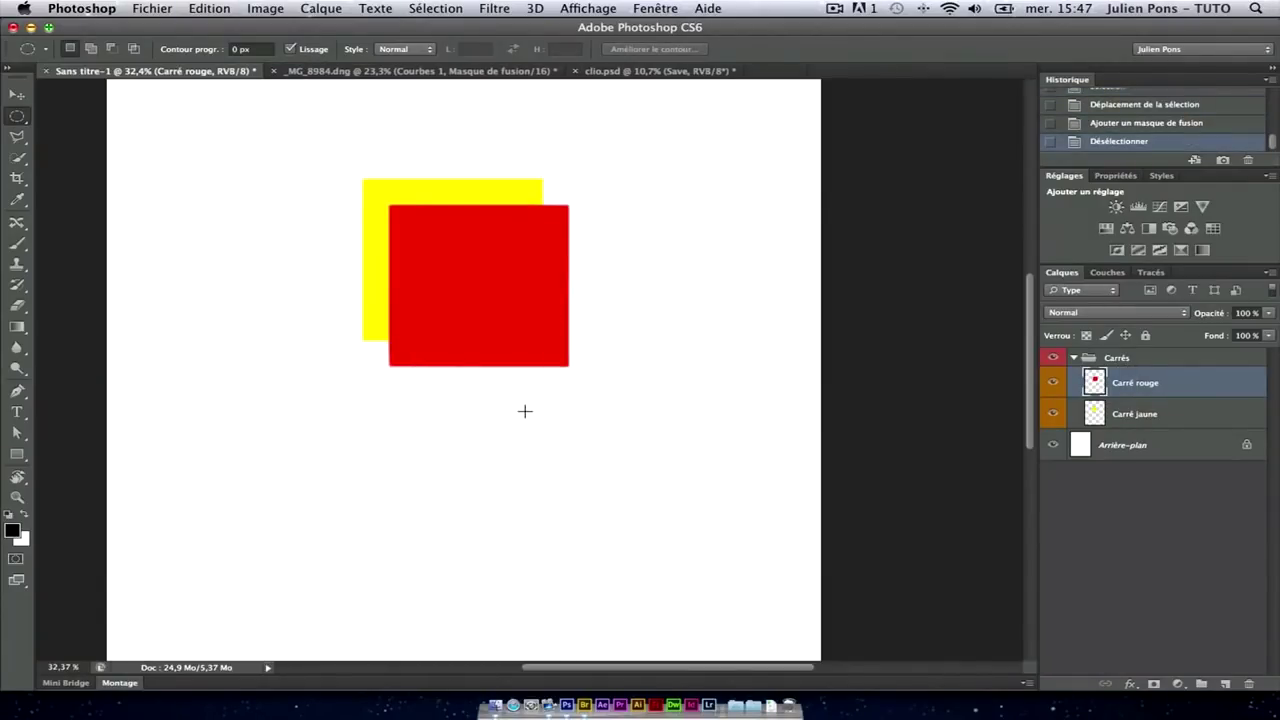